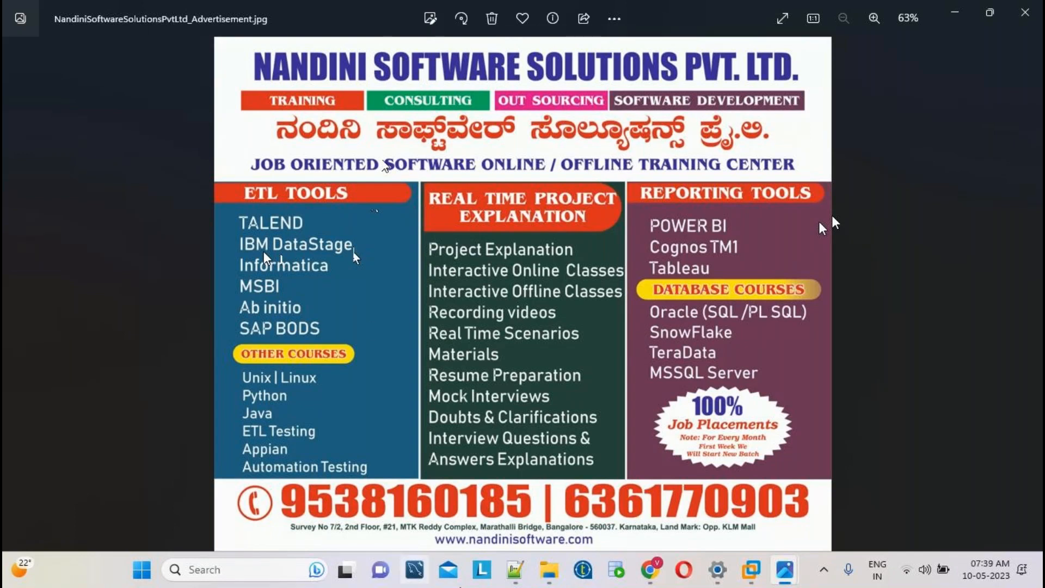
# Leave the Photos advertisement and bring the empty Notepad++ tab new 6 to the front.
pyautogui.click(522, 573)
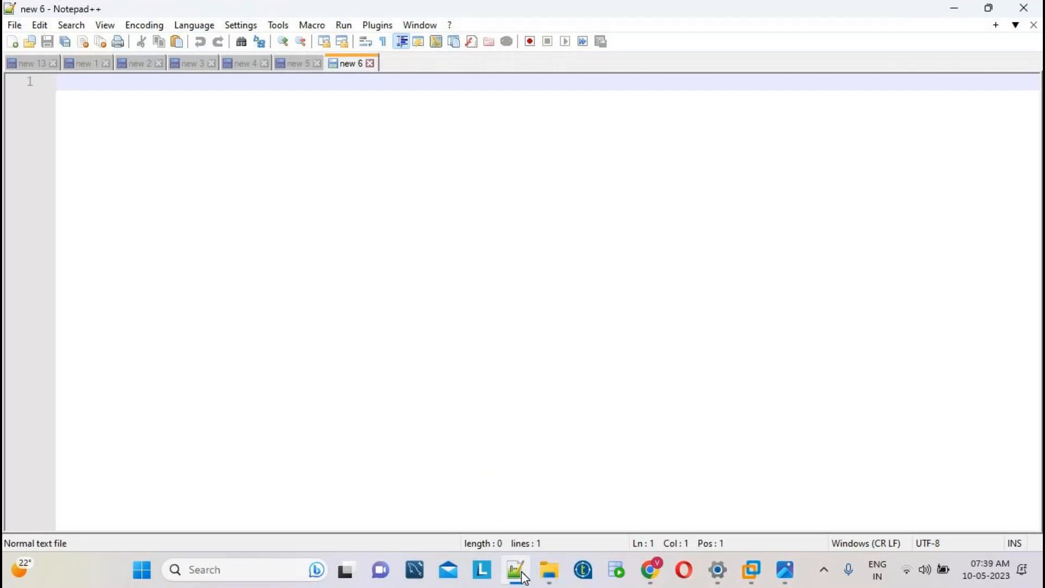
# Write 'easy to lean', 'drag and drop the stages' and 'gui' on separate lines.
pyautogui.write('easy to lean')
pyautogui.press('Return')
pyautogui.press('Return')
pyautogui.press('Return')
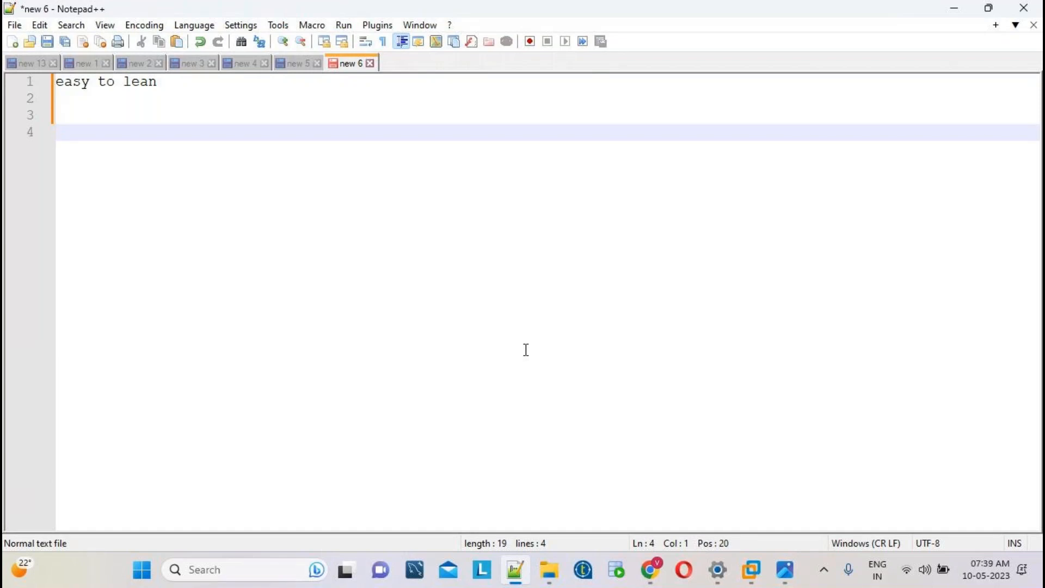
pyautogui.write('drag and drop t')
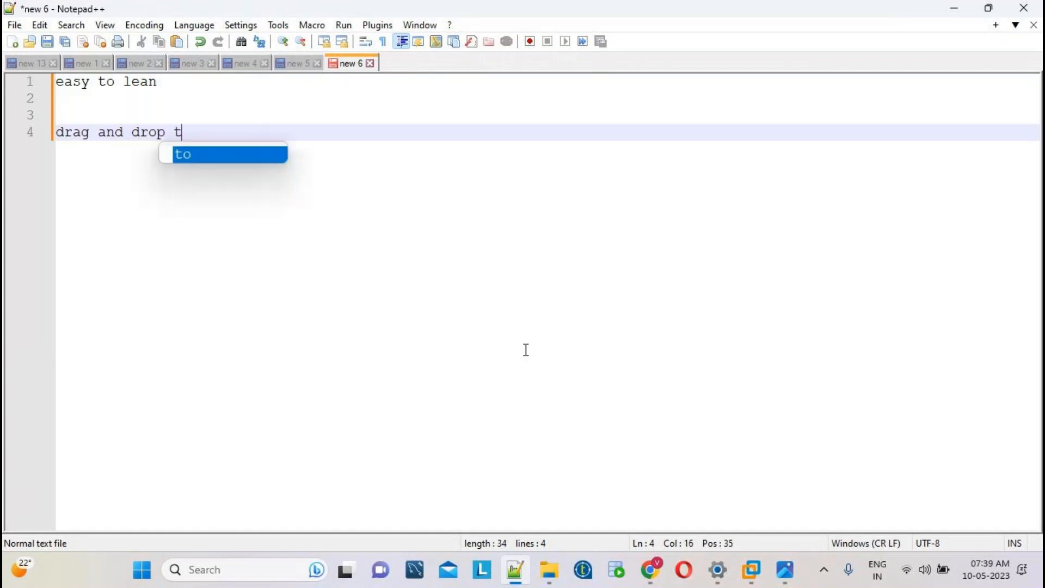
pyautogui.write('he stages')
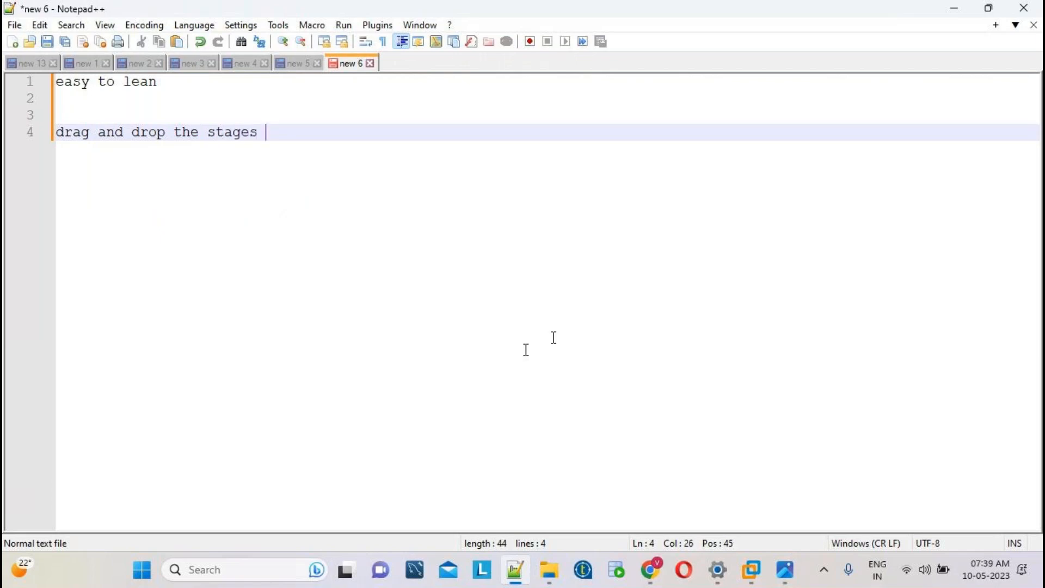
pyautogui.keyDown('ctrl'); pyautogui.scroll(3, 554, 337); pyautogui.keyUp('ctrl')
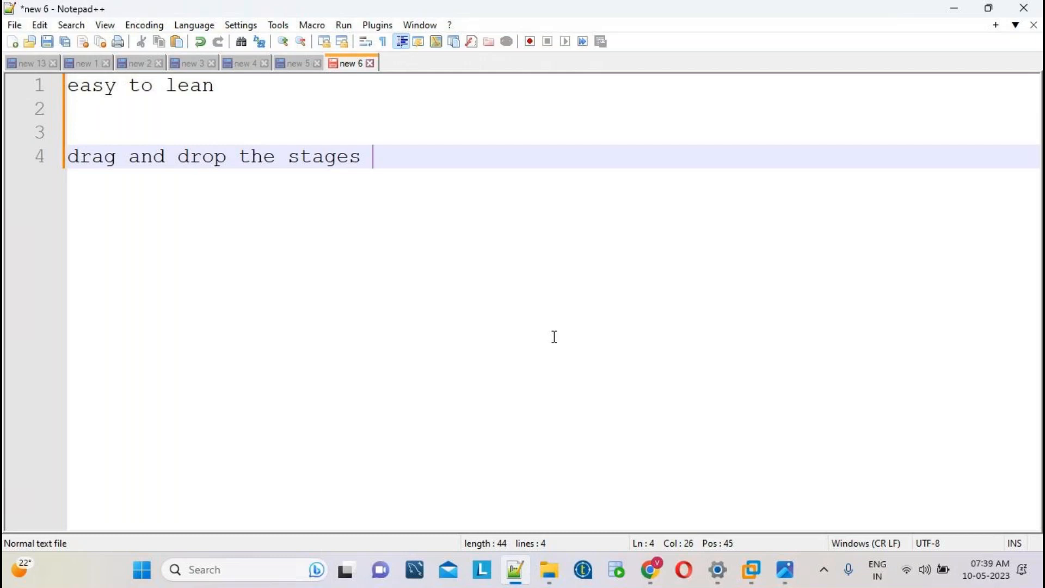
pyautogui.press('Return')
pyautogui.write('gui')
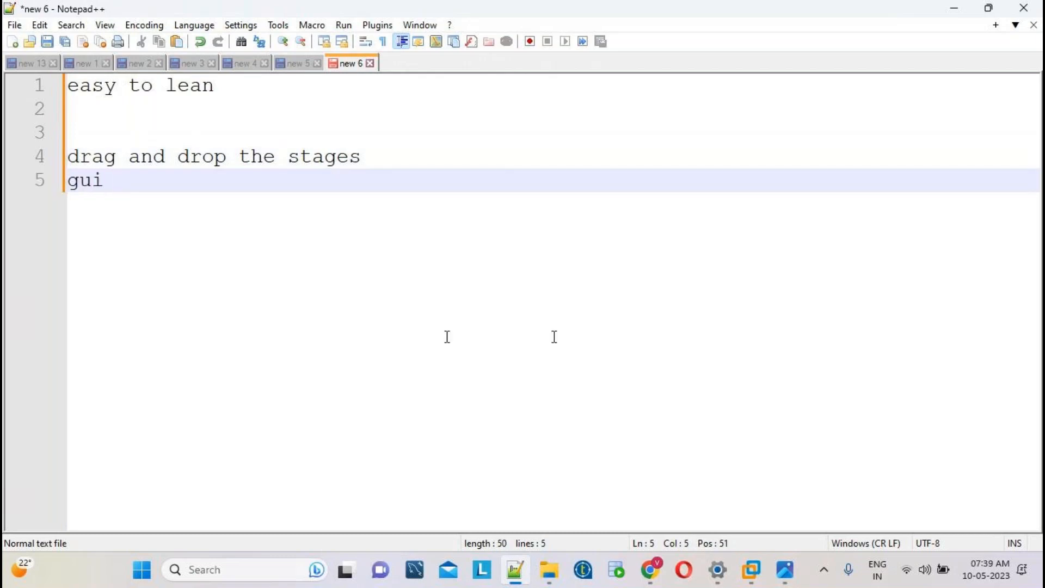
# Add 'ETL' at the top and begin an 'Extract (' line beneath it.
pyautogui.click(74, 81)
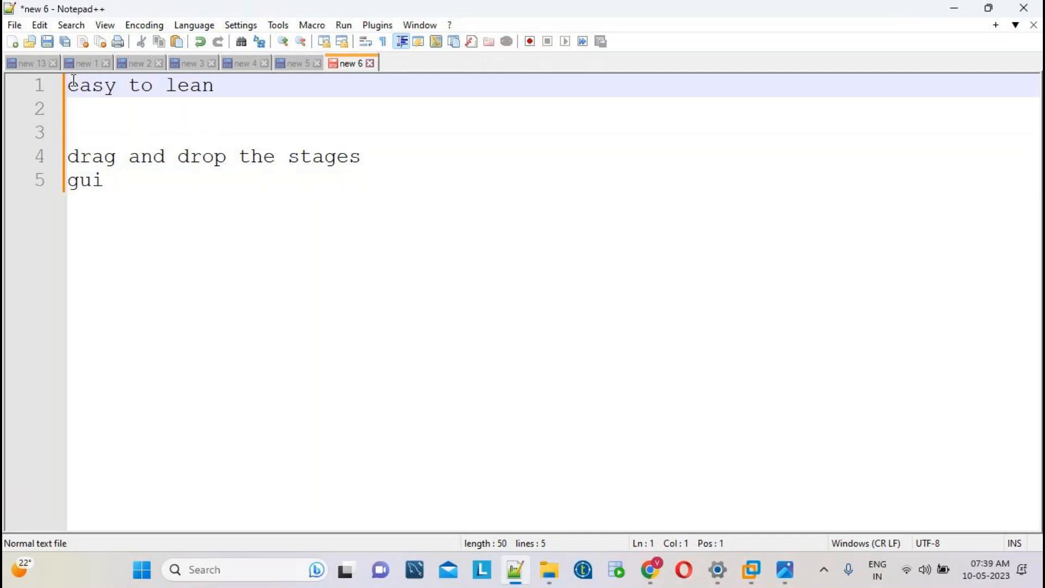
pyautogui.press('Return')
pyautogui.write('ETL')
pyautogui.press('Return')
pyautogui.press('Return')
pyautogui.press('Return')
pyautogui.press('Up')
pyautogui.write('Extrac')
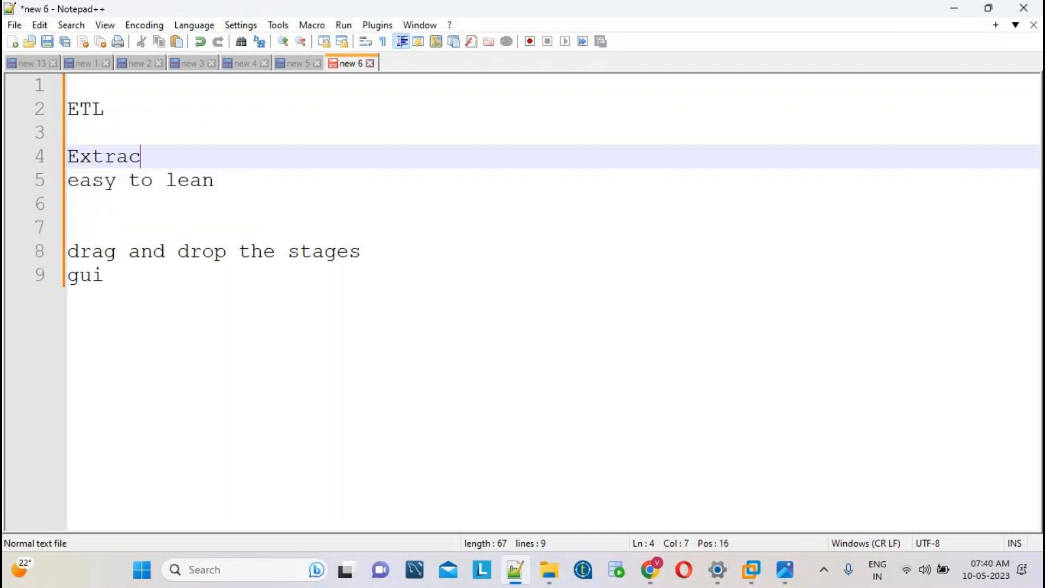
pyautogui.write('t (')
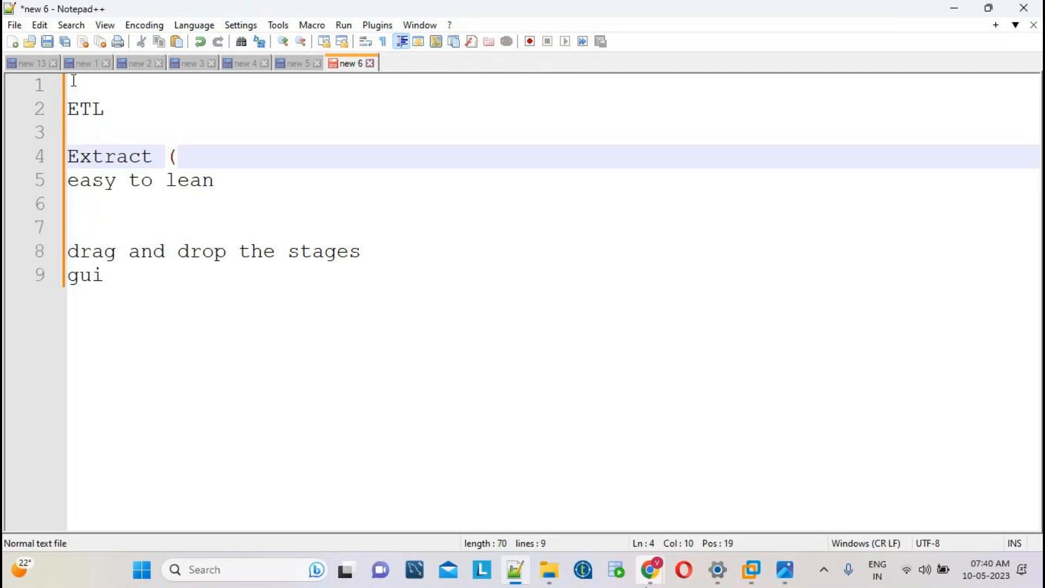
# Check the GoTo meeting window, then minimise it to return to the notes.
pyautogui.moveTo(650, 570)
pyautogui.click(716, 511)
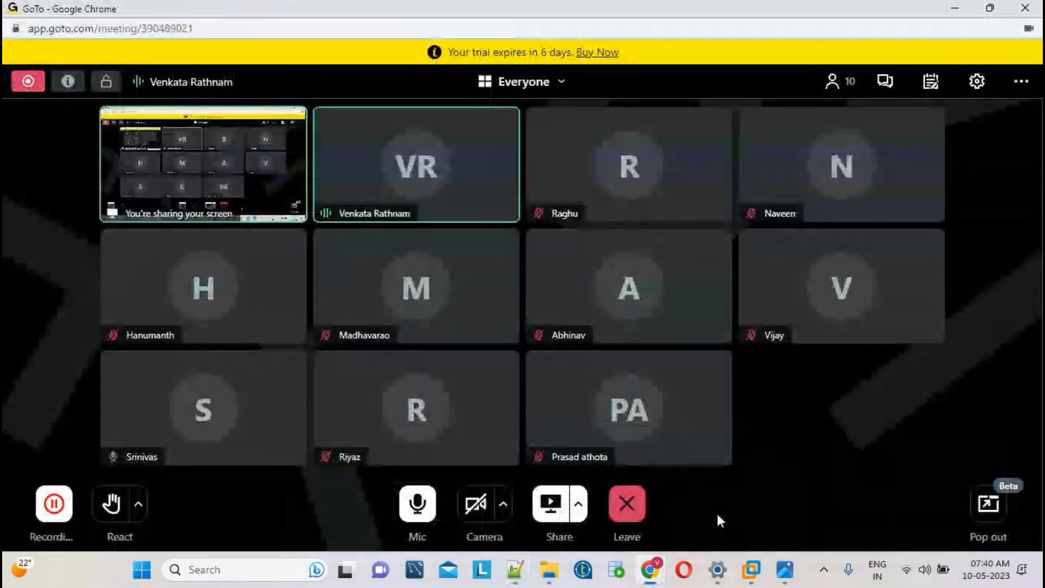
pyautogui.click(954, 10)
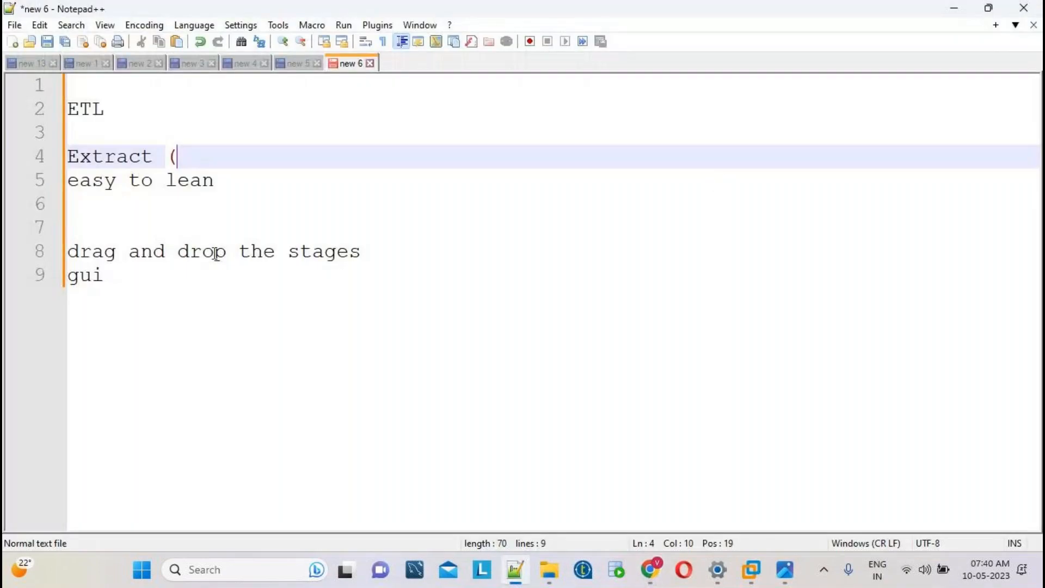
# Complete the line as 'Extract ( Read the data)' and start a new line.
pyautogui.doubleClick(116, 156)
pyautogui.click(188, 155)
pyautogui.write('Read the data)')
pyautogui.press('Return')
pyautogui.press('Return')
# Add the line 'T (Transformations)', fixing typos, with blank lines below it.
pyautogui.write('T ')
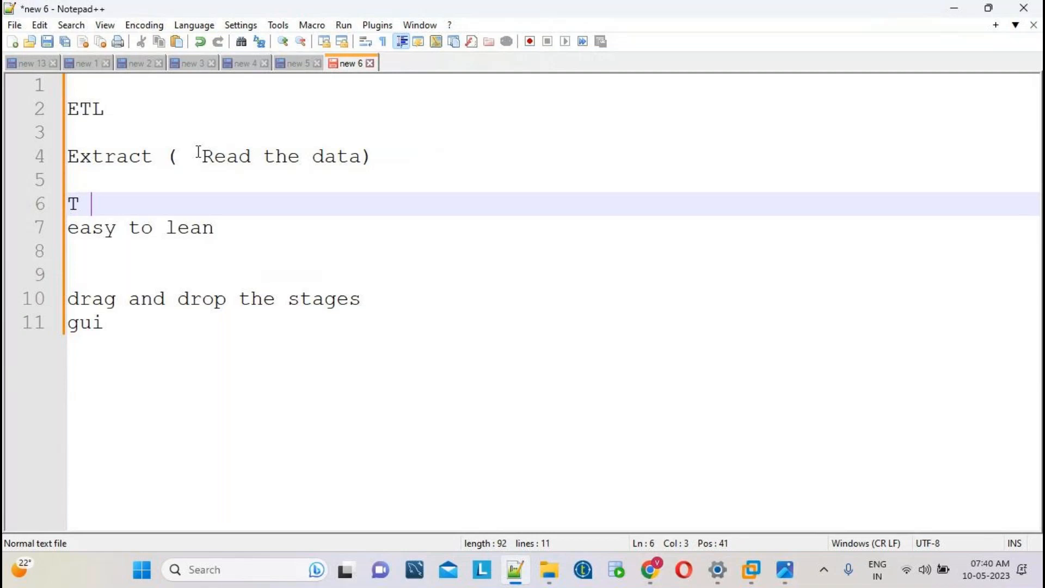
pyautogui.write('(Transfir=')
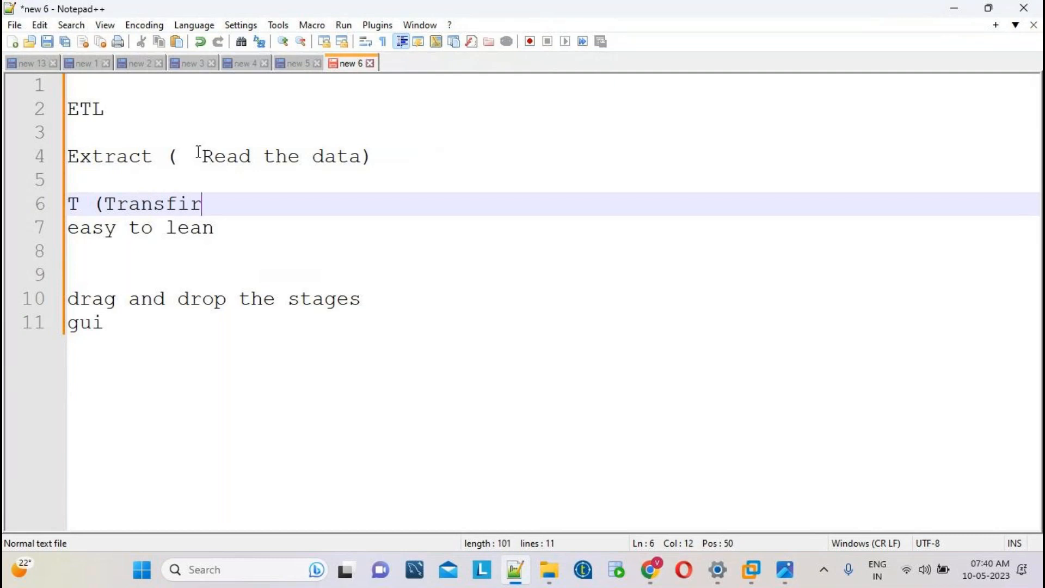
pyautogui.press('BackSpace')
pyautogui.press('BackSpace')
pyautogui.press('BackSpace')
pyautogui.write('ormations)')
pyautogui.click(178, 209)
pyautogui.doubleClick(177, 209)
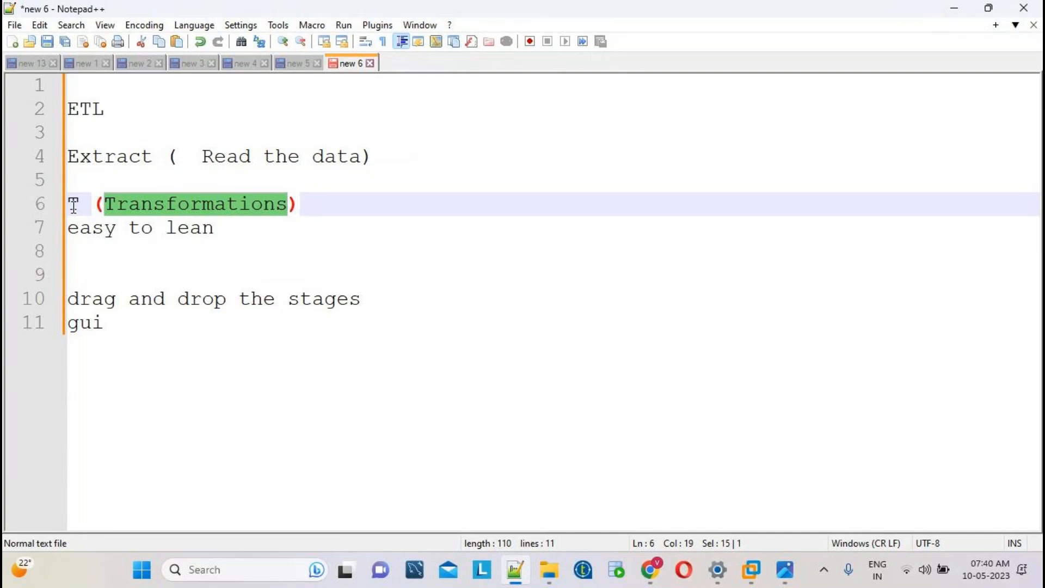
pyautogui.click(319, 205)
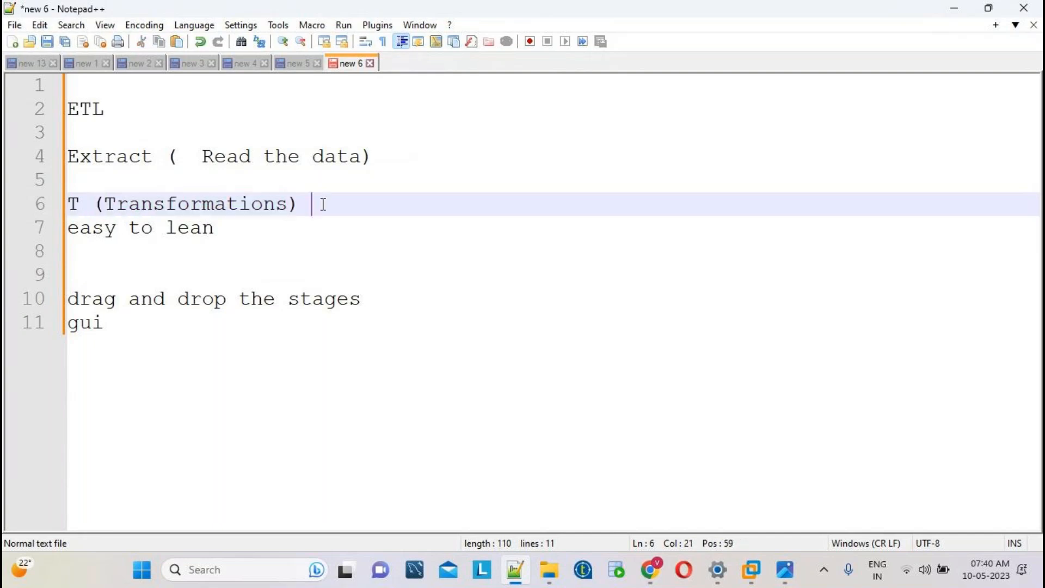
pyautogui.press('Return')
pyautogui.press('Return')
pyautogui.press('Return')
pyautogui.press('Return')
pyautogui.press('Return')
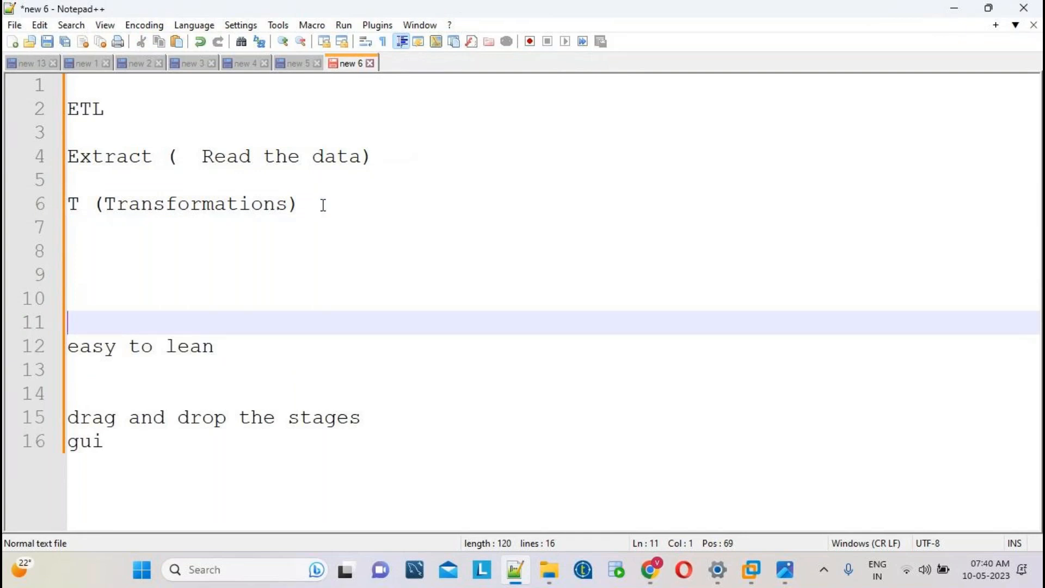
# Type the line 'L(Load)', correcting the mistyped first letter.
pyautogui.write('t')
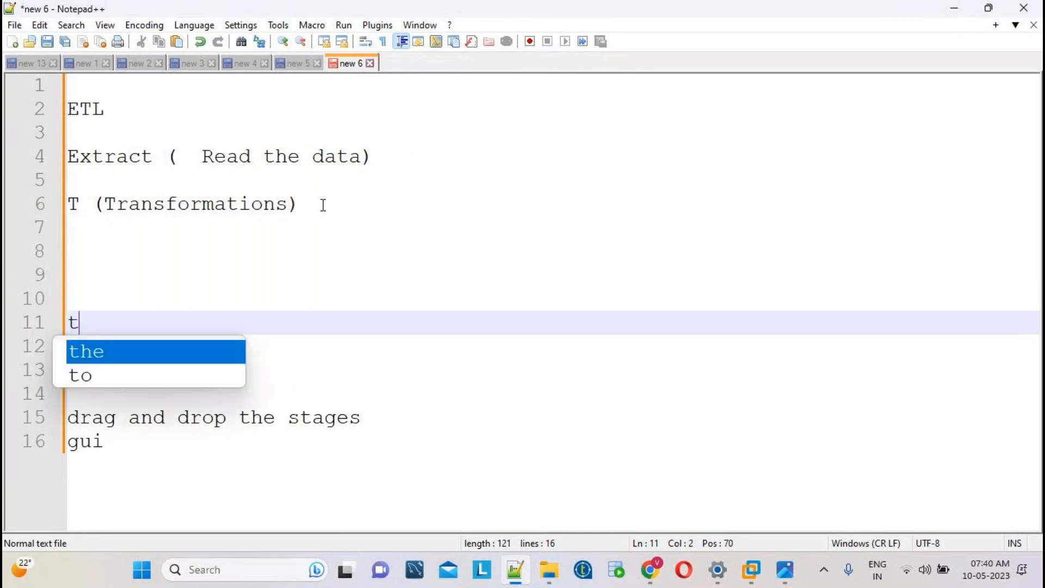
pyautogui.press('BackSpace')
pyautogui.write('l')
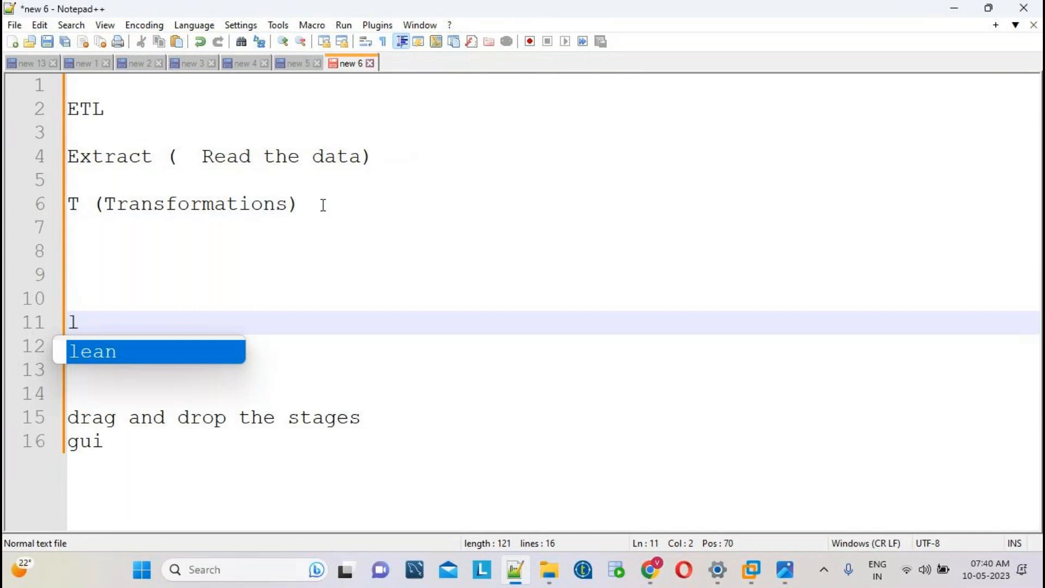
pyautogui.press('BackSpace')
pyautogui.write('L(L')
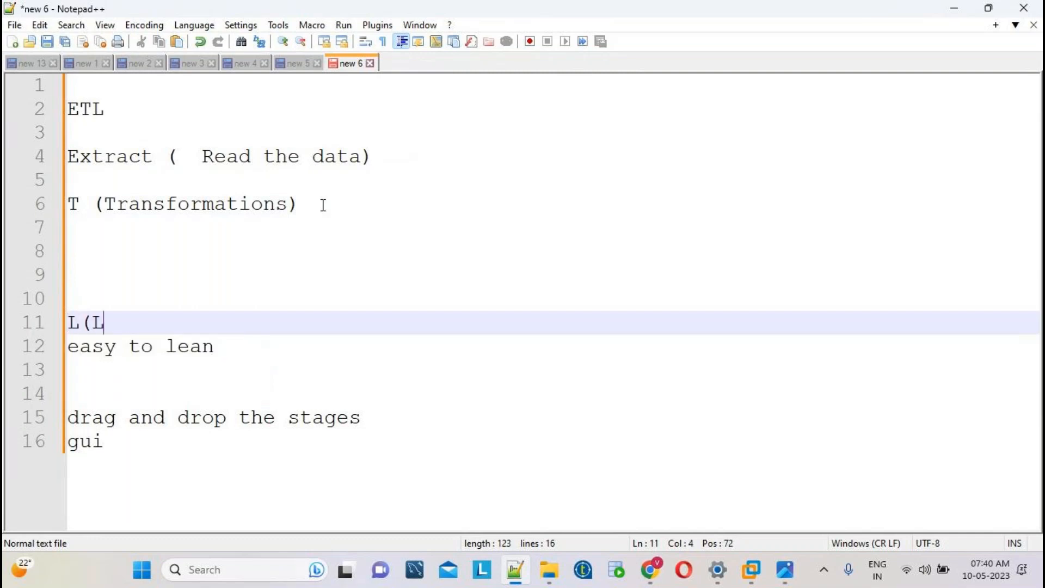
pyautogui.write('oad)')
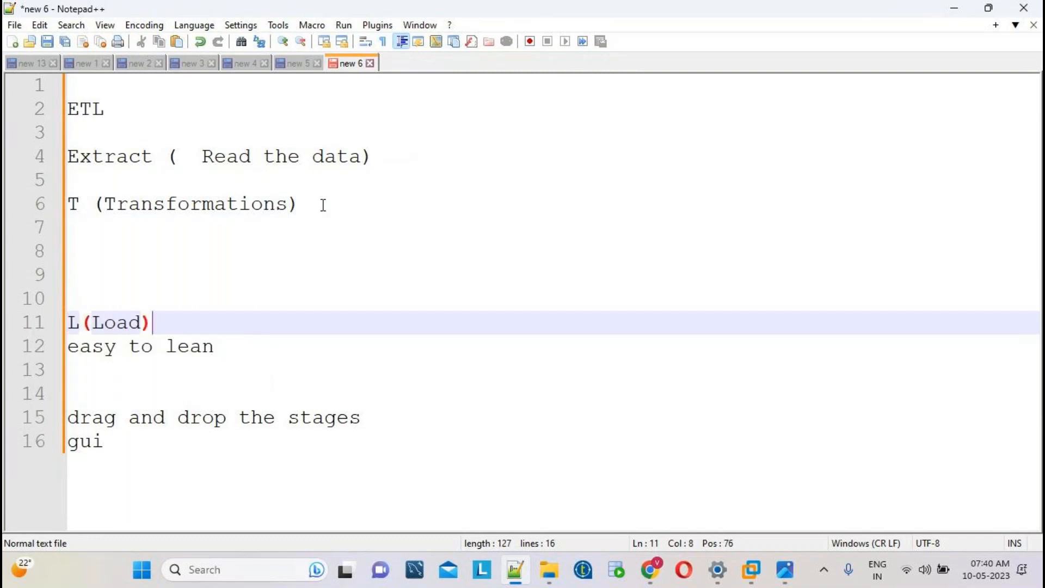
# Append 'Source' to the Extract line and 'Target' to the L(Load) line.
pyautogui.click(422, 162)
pyautogui.write('Sour')
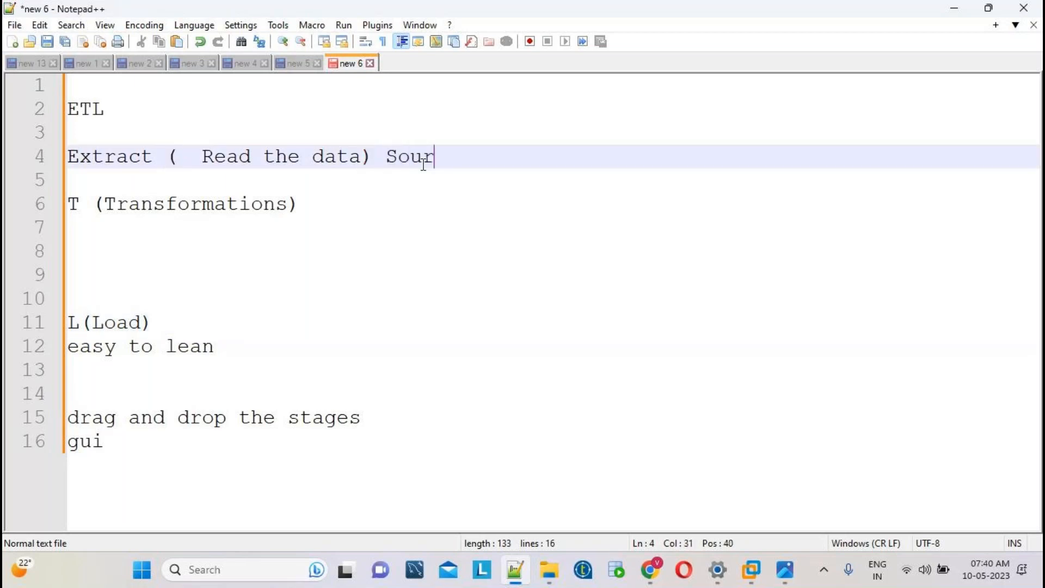
pyautogui.write('ce')
pyautogui.click(306, 204)
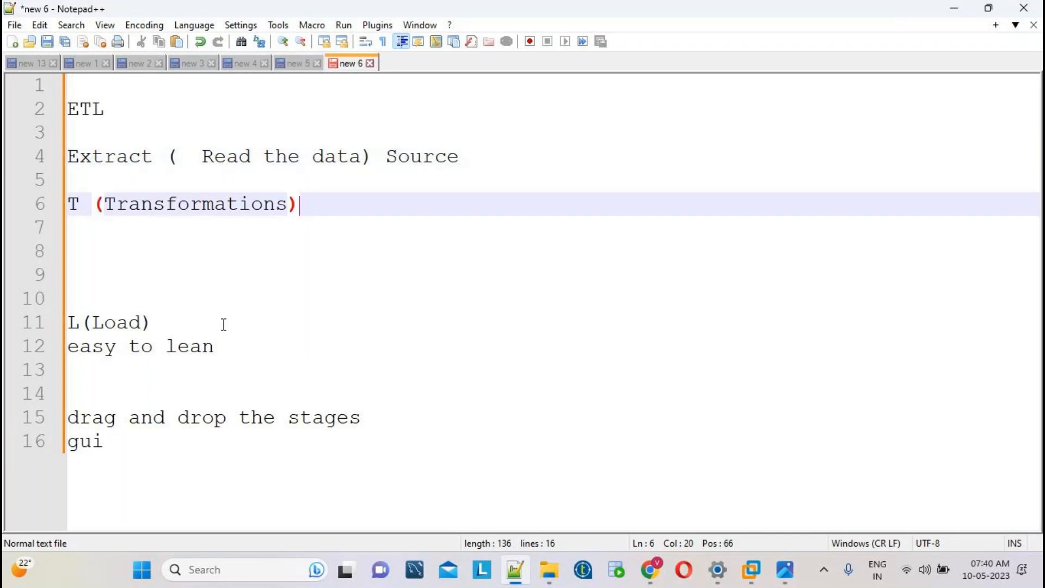
pyautogui.click(188, 321)
pyautogui.write('T')
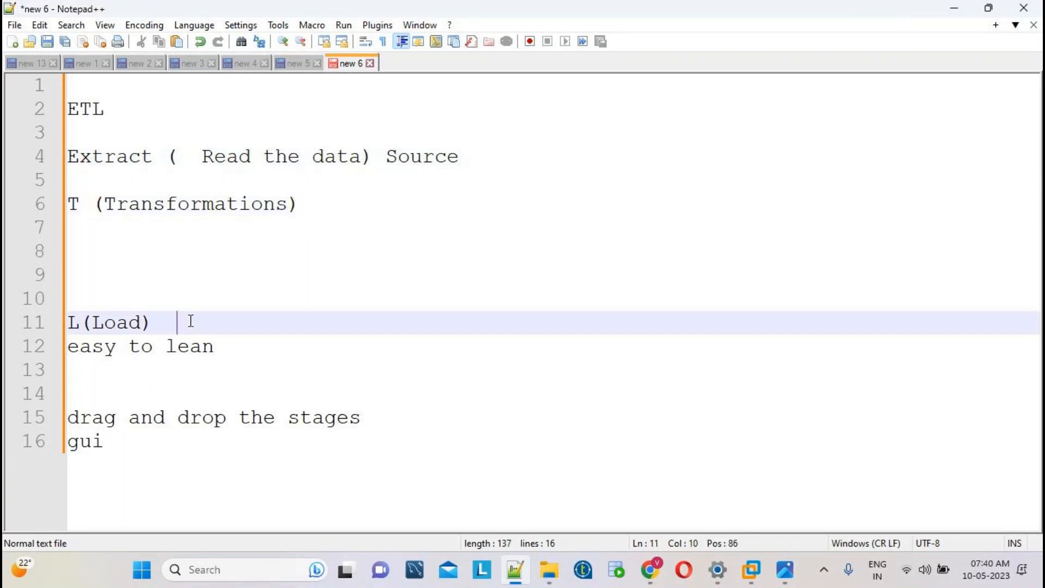
pyautogui.write('arget')
# Highlight 'Transformations', 'Target' and the whole ETL notes, then minimise Notepad++.
pyautogui.doubleClick(166, 202)
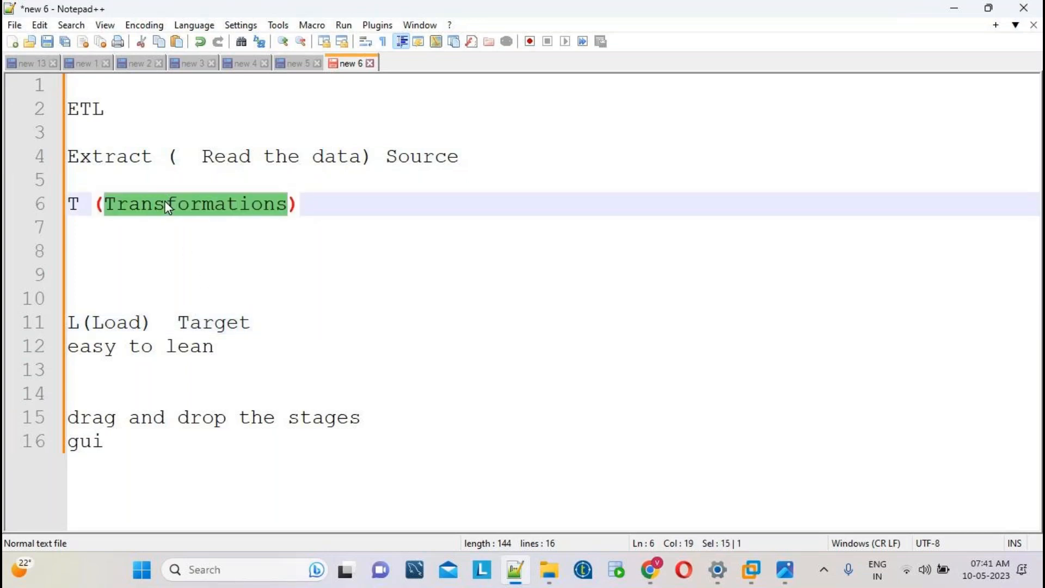
pyautogui.doubleClick(220, 327)
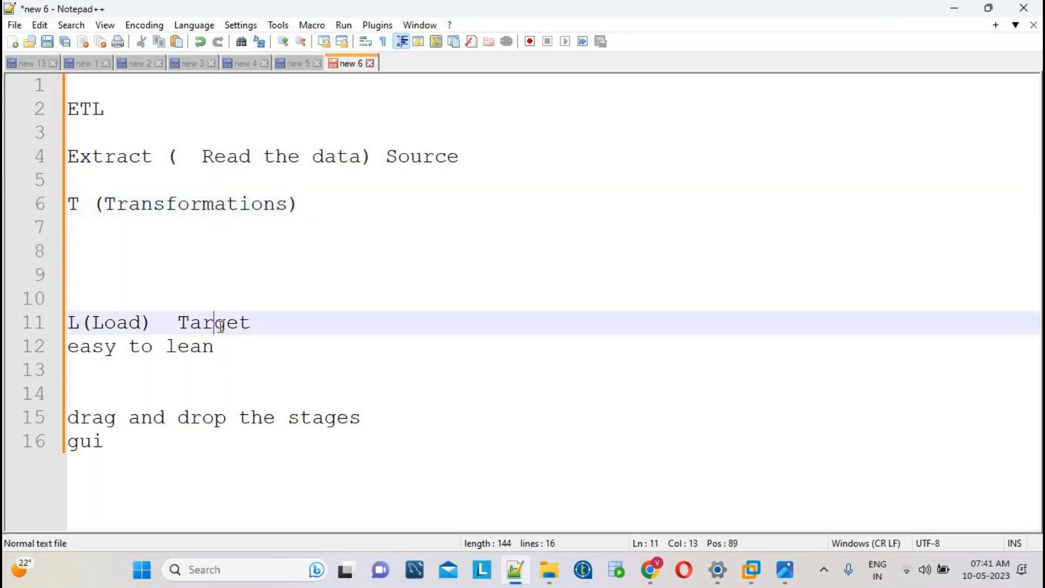
pyautogui.moveTo(310, 439); pyautogui.dragTo(87, 73)
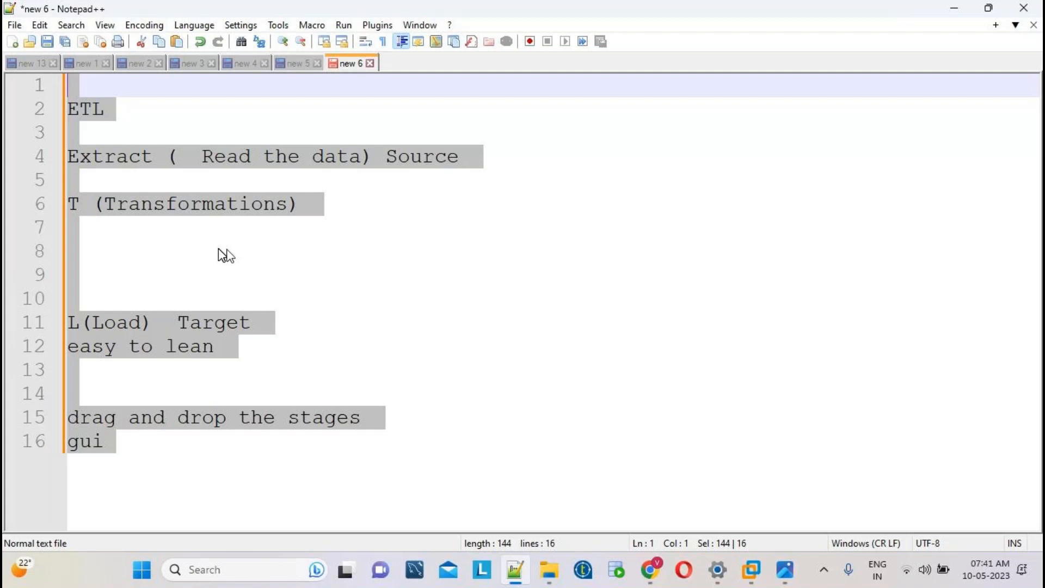
pyautogui.click(515, 573)
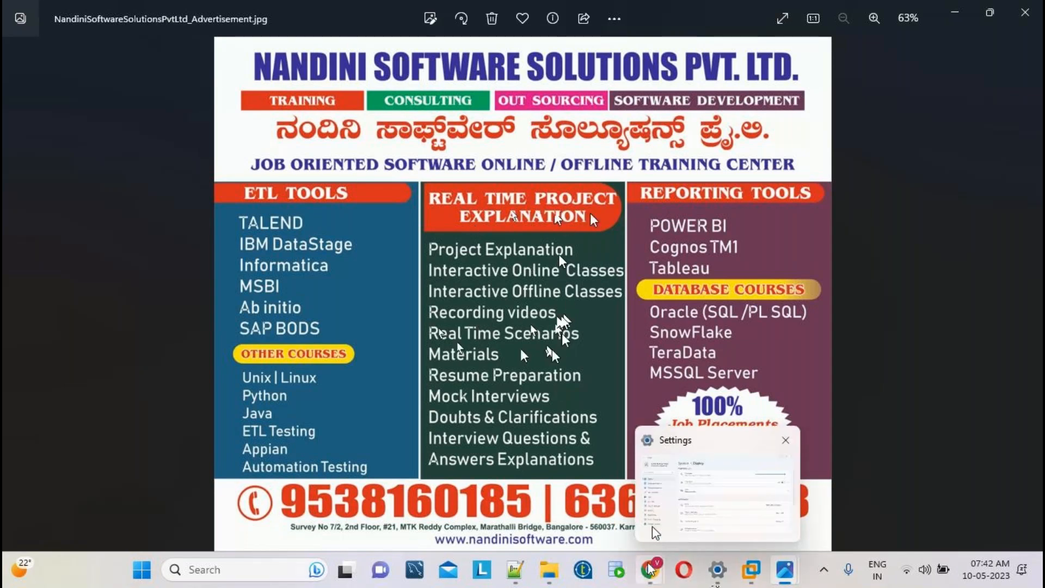
# Return to the Photos image NandiniSoftwareSolutionsPvtLtd_Advertisement.jpg listing ETL tools and courses.
pyautogui.moveTo(665, 579)
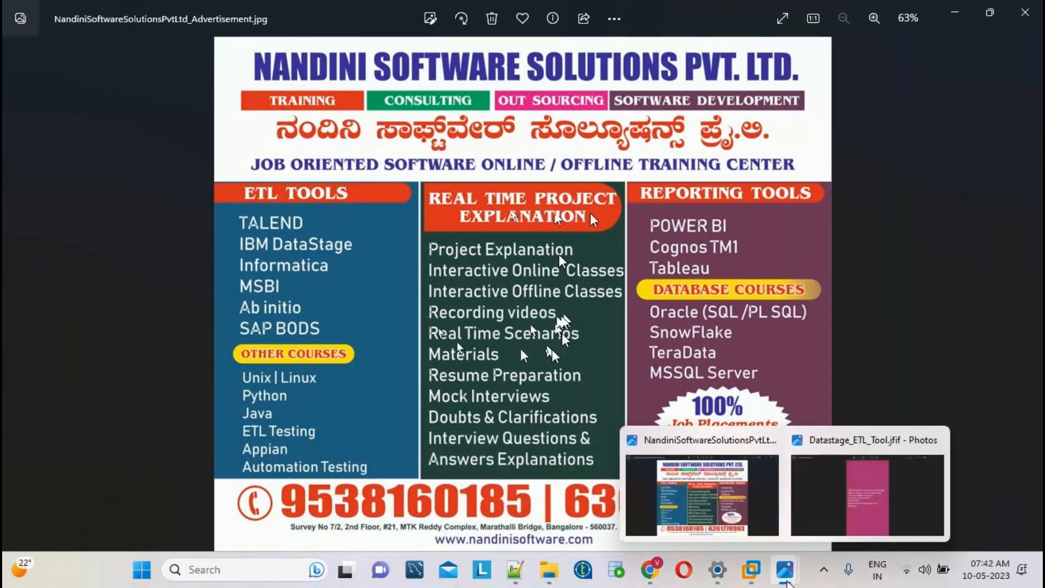
# View the Datastage_ETL_Tool image, then switch Photos back to the training advertisement image.
pyautogui.moveTo(786, 556)
pyautogui.click(764, 440)
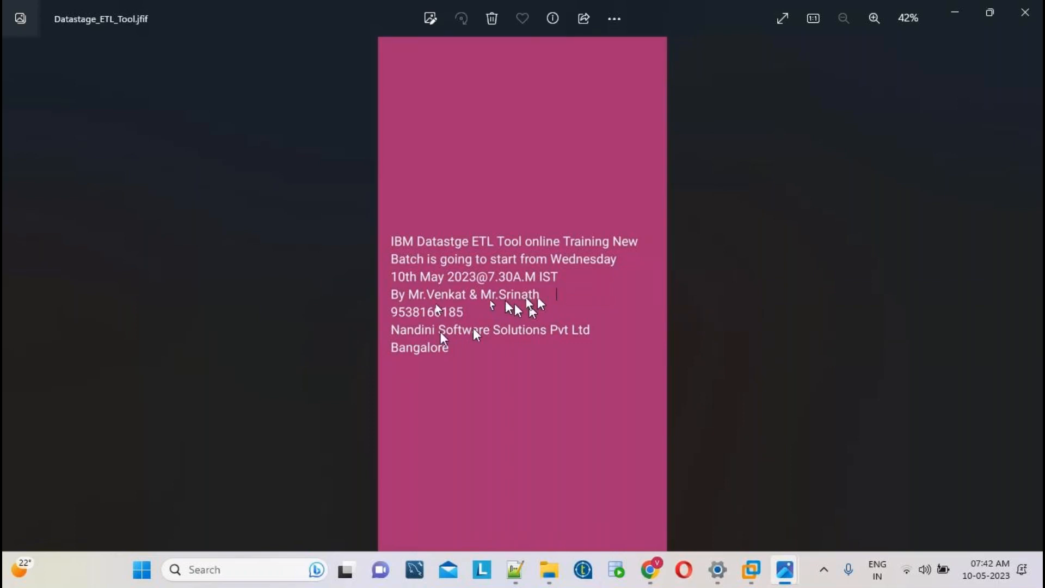
pyautogui.moveTo(785, 570)
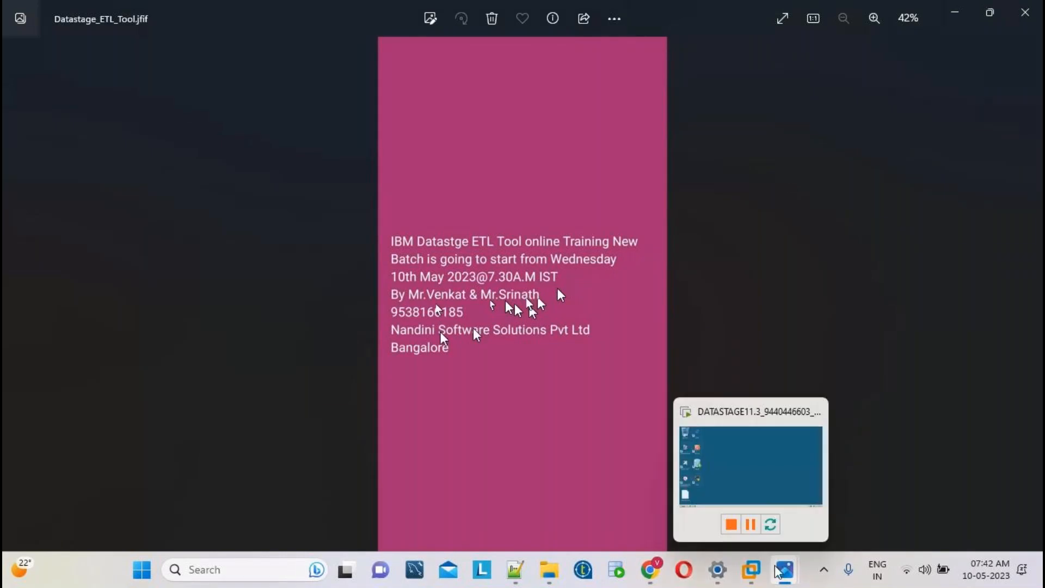
pyautogui.click(844, 488)
pyautogui.moveTo(766, 566)
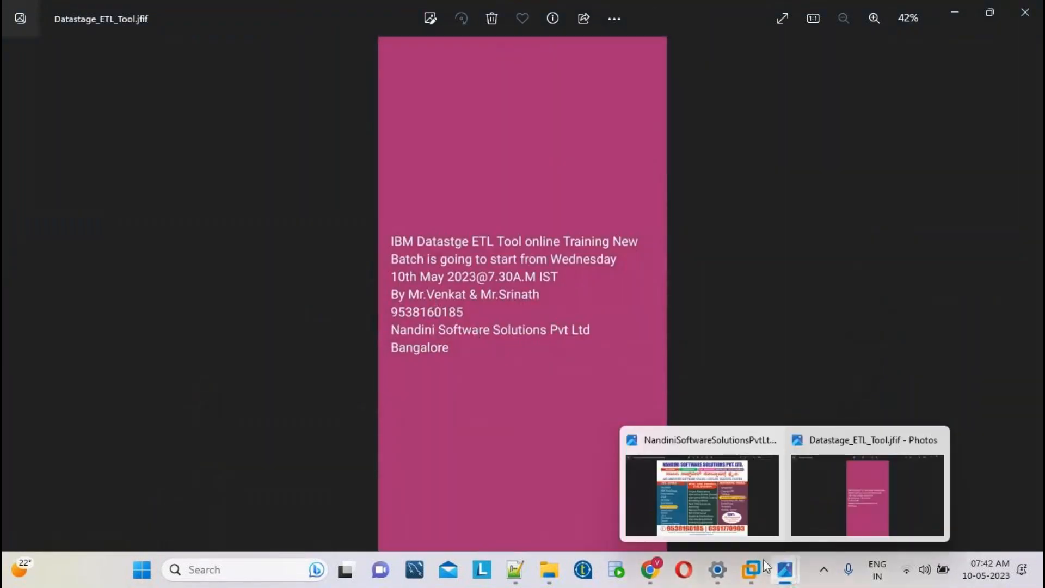
pyautogui.click(709, 500)
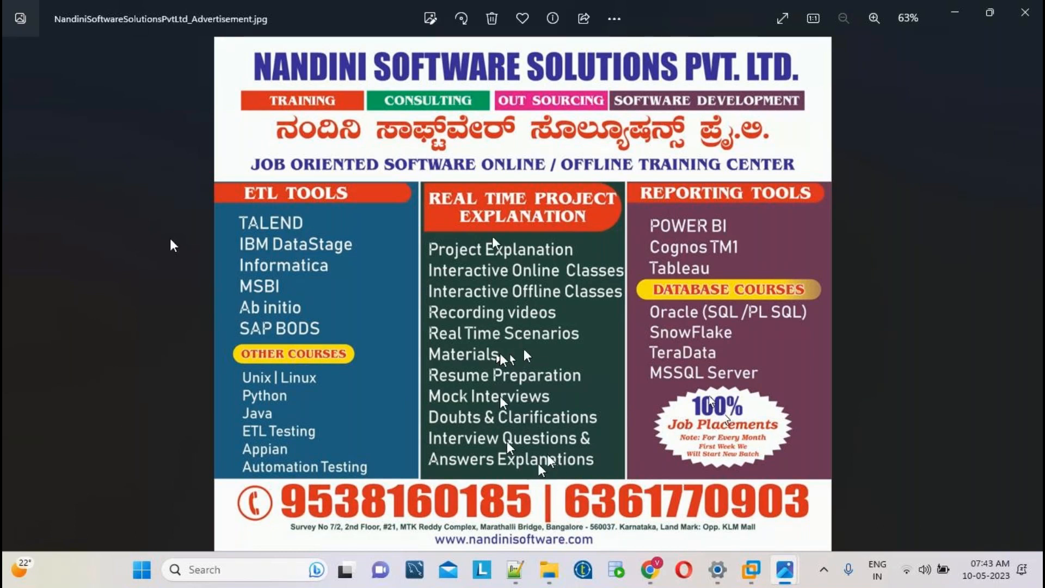
pyautogui.click(515, 569)
# In new tab new 7, note 'Course Duration 45 days', 7.30 AM TO 8.30 IST timings, monthly batches.
pyautogui.hotkey('ctrl', 'n')
pyautogui.write('the x')
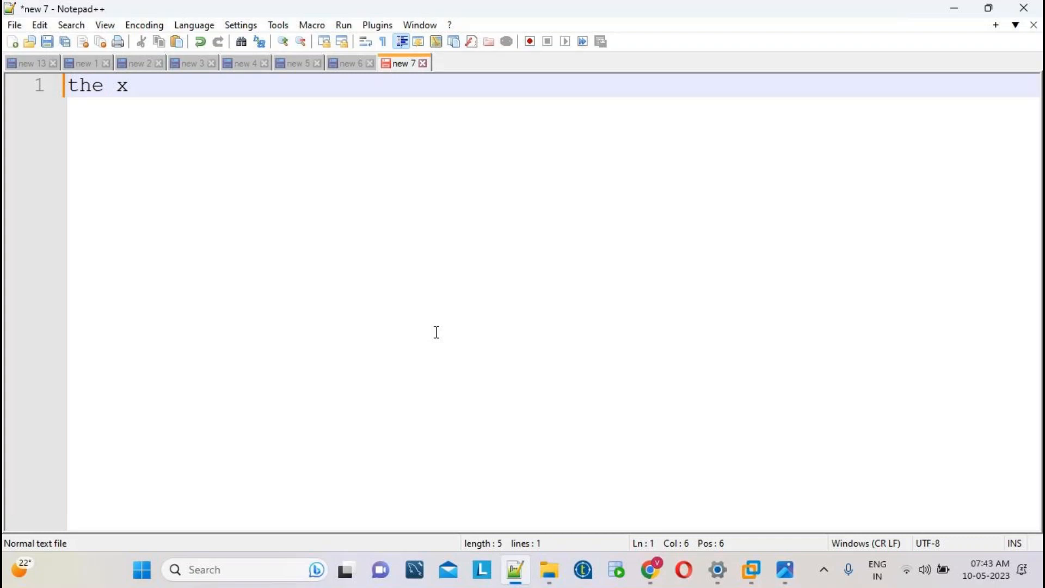
pyautogui.press('BackSpace')
pyautogui.write('Course ')
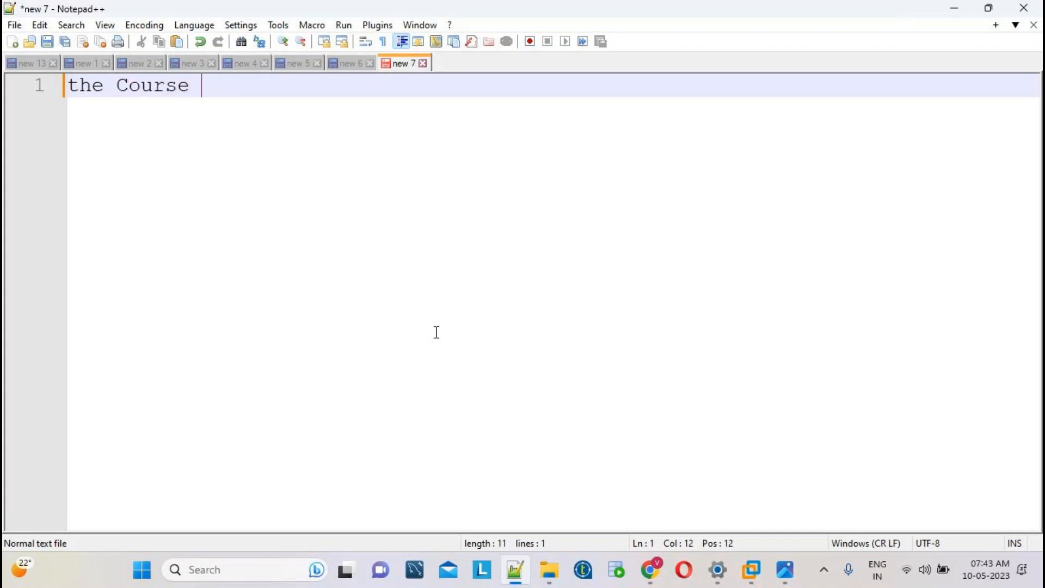
pyautogui.write('Duratio')
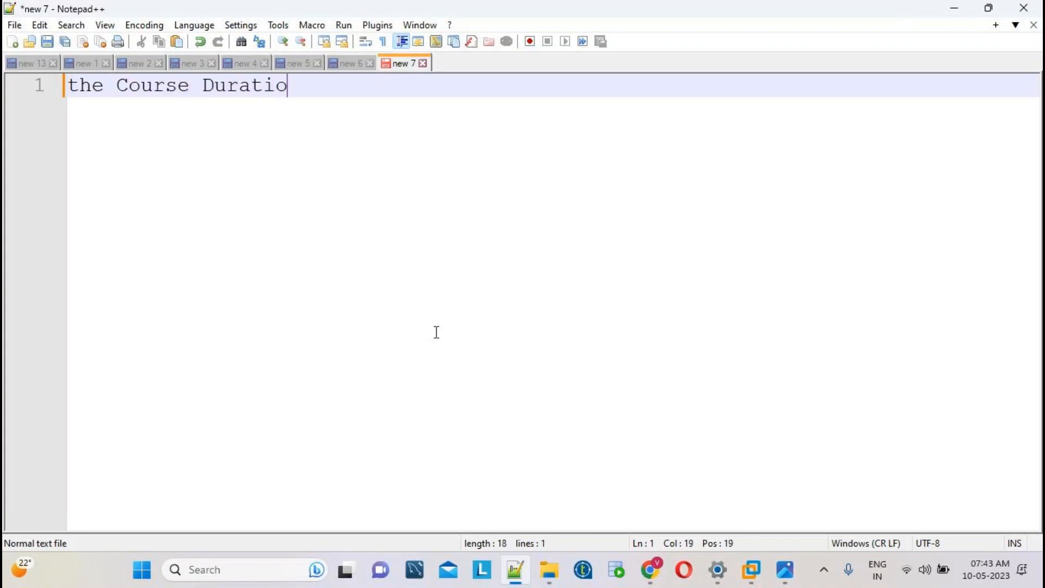
pyautogui.write('n 45 days')
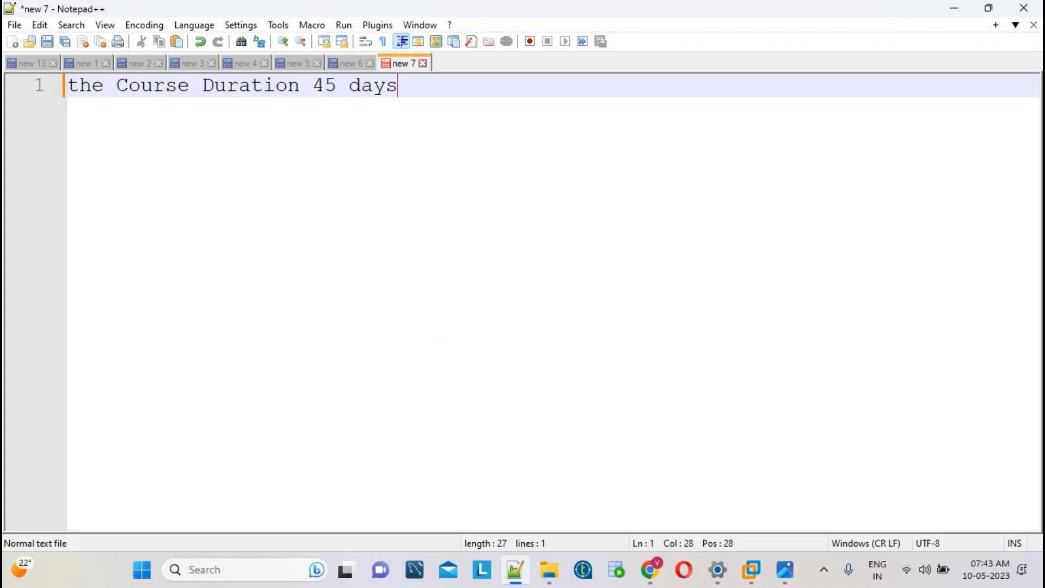
pyautogui.press('Return')
pyautogui.press('Return')
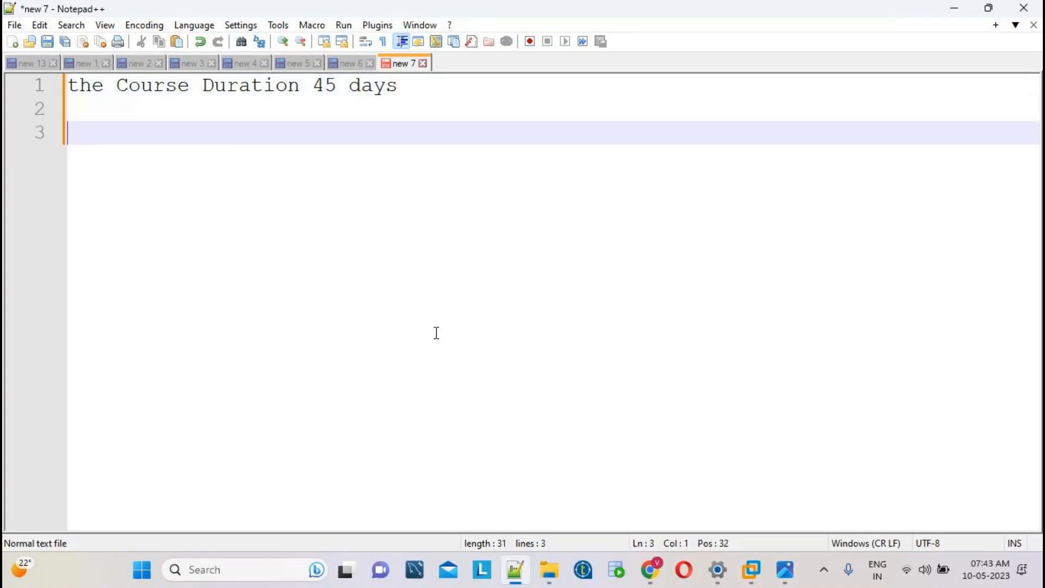
pyautogui.write('The regular Class timings from morni')
pyautogui.press('BackSpace')
pyautogui.press('BackSpace')
pyautogui.write('rning 7.30 ')
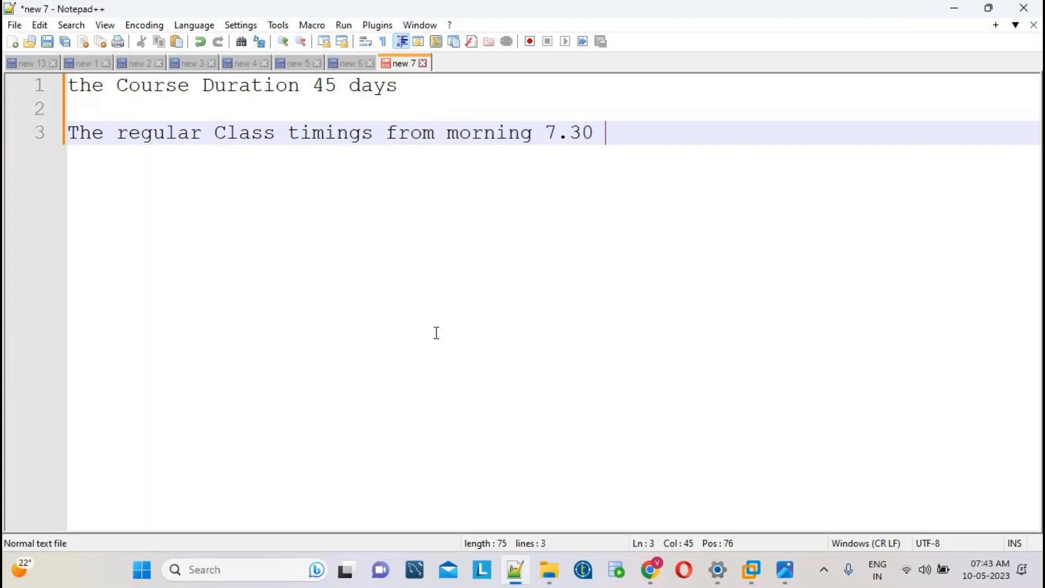
pyautogui.write('AM TO ')
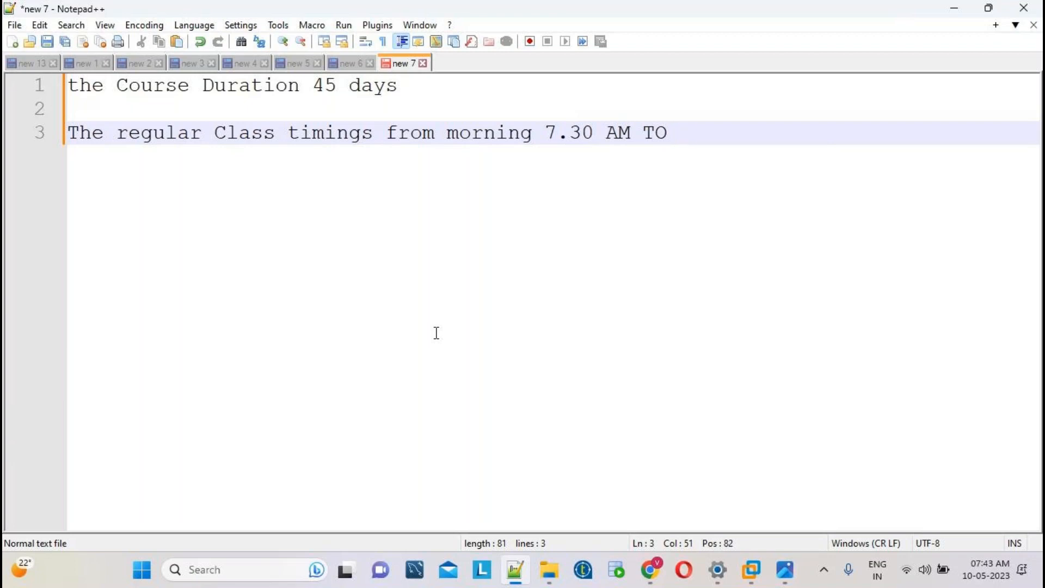
pyautogui.write('8.30 IST')
pyautogui.press('Return')
pyautogui.press('Return')
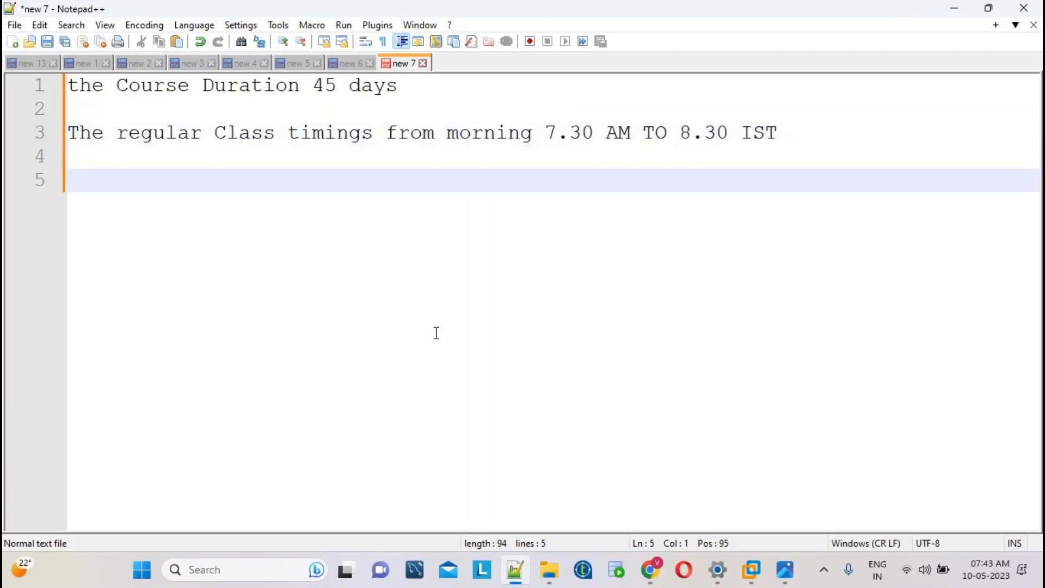
pyautogui.write('NOTE:FOR EVE')
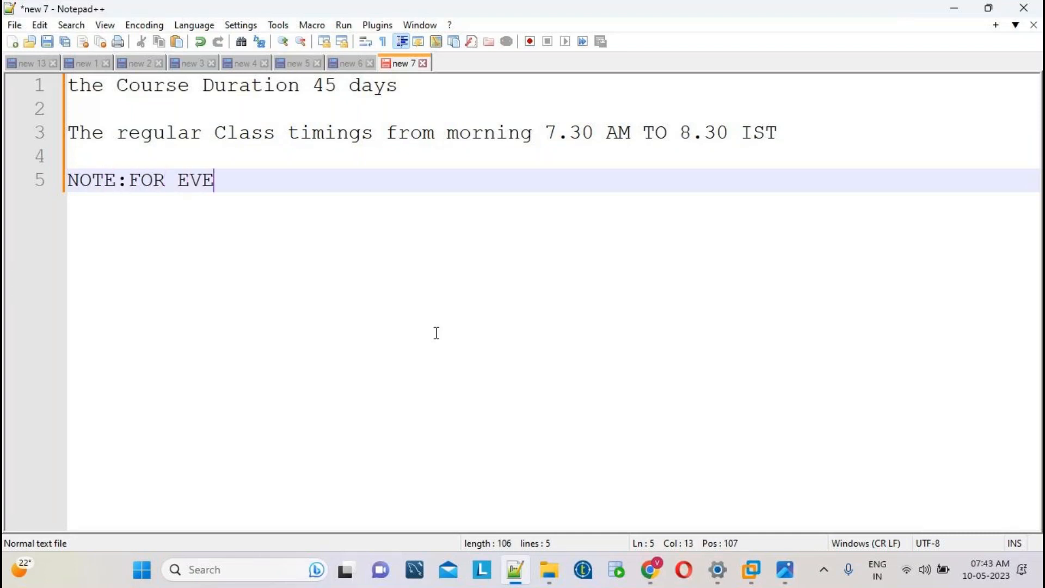
pyautogui.write('R MONTH')
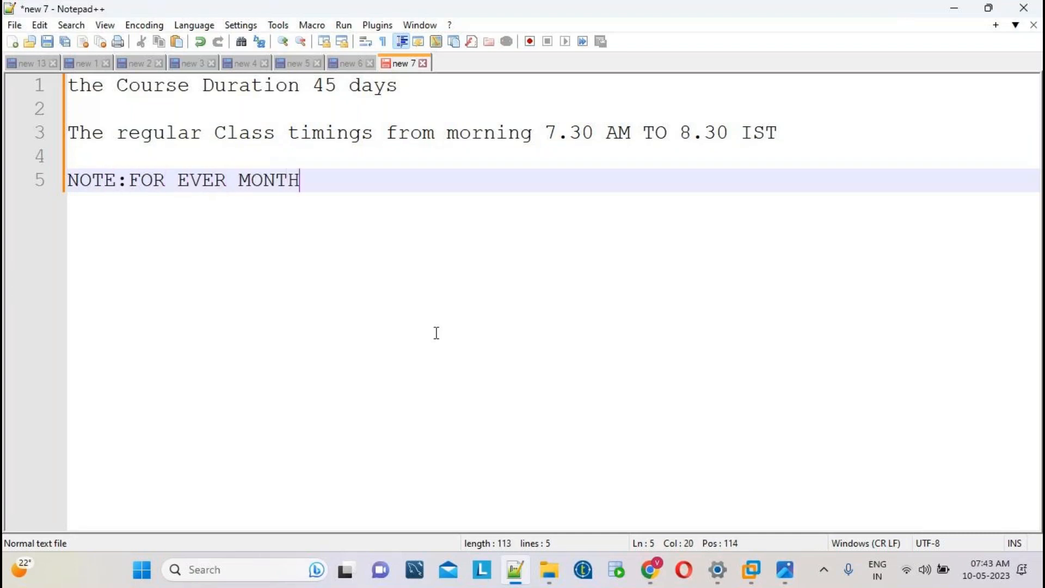
pyautogui.write(' 1 ST W')
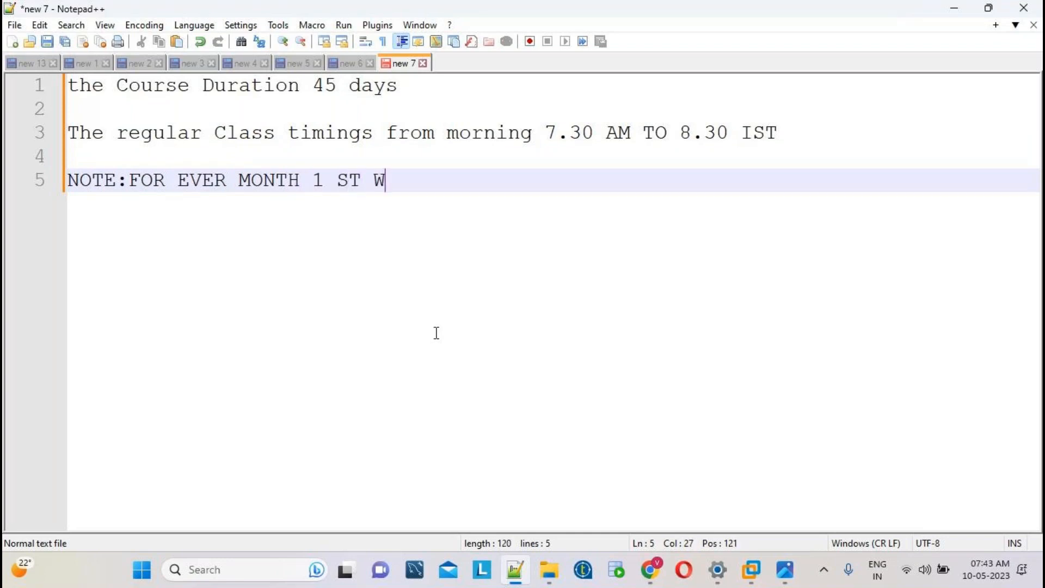
pyautogui.write('EEK WE')
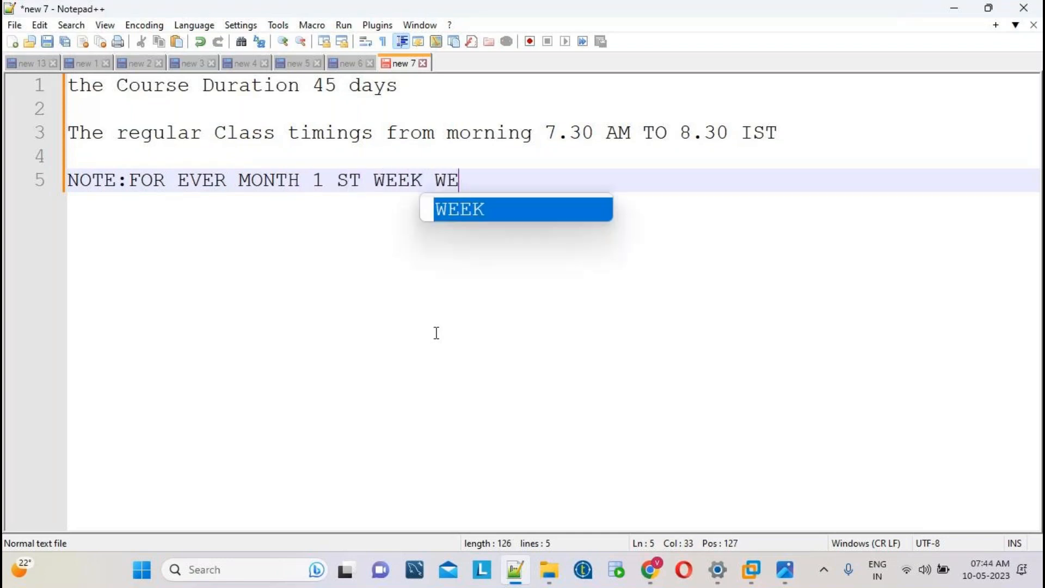
pyautogui.write(' WILL STAR')
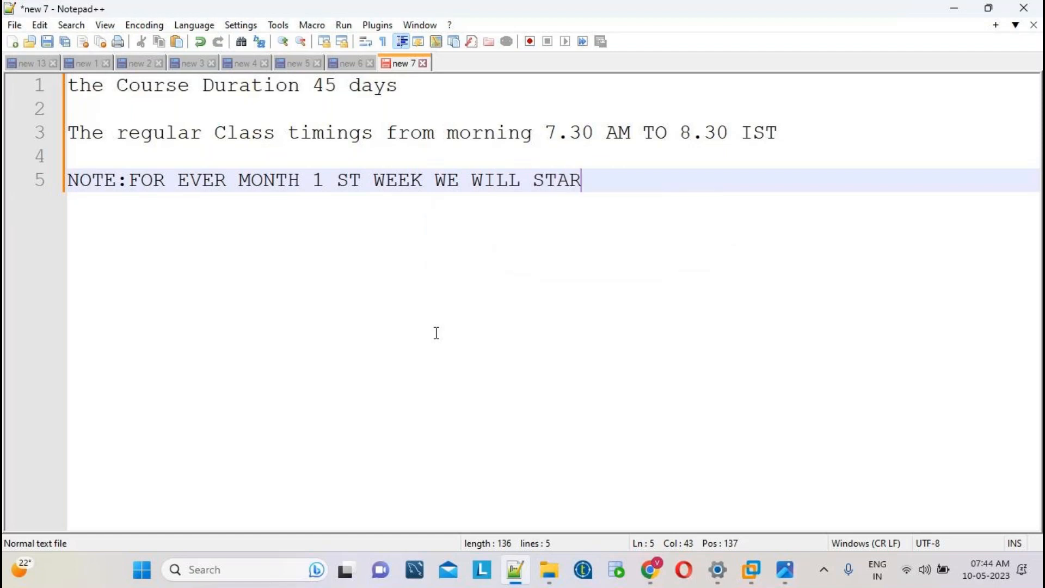
pyautogui.write('T NEW BA')
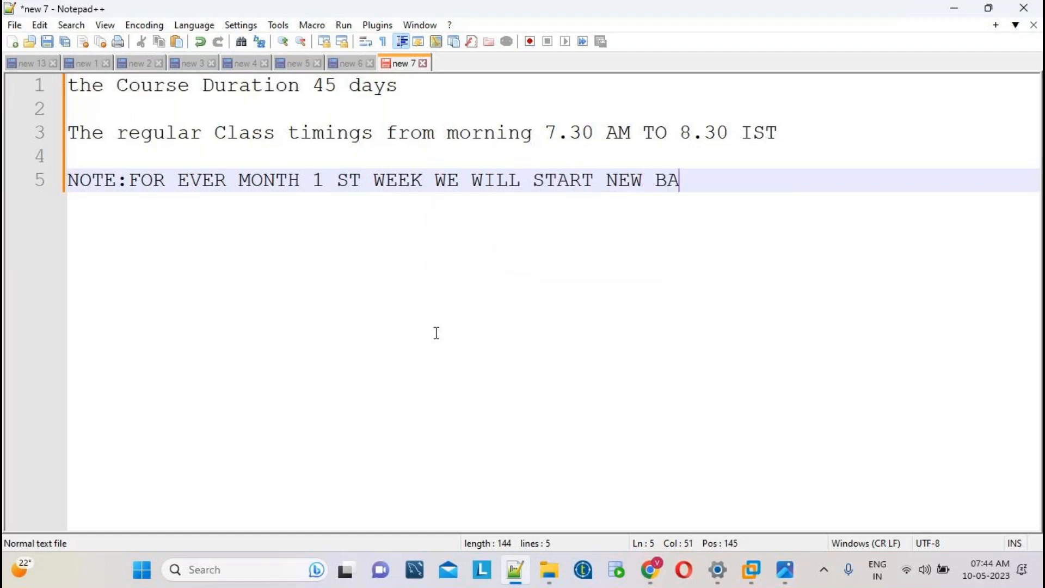
pyautogui.write('TCHES')
pyautogui.press('Return')
pyautogui.press('Return')
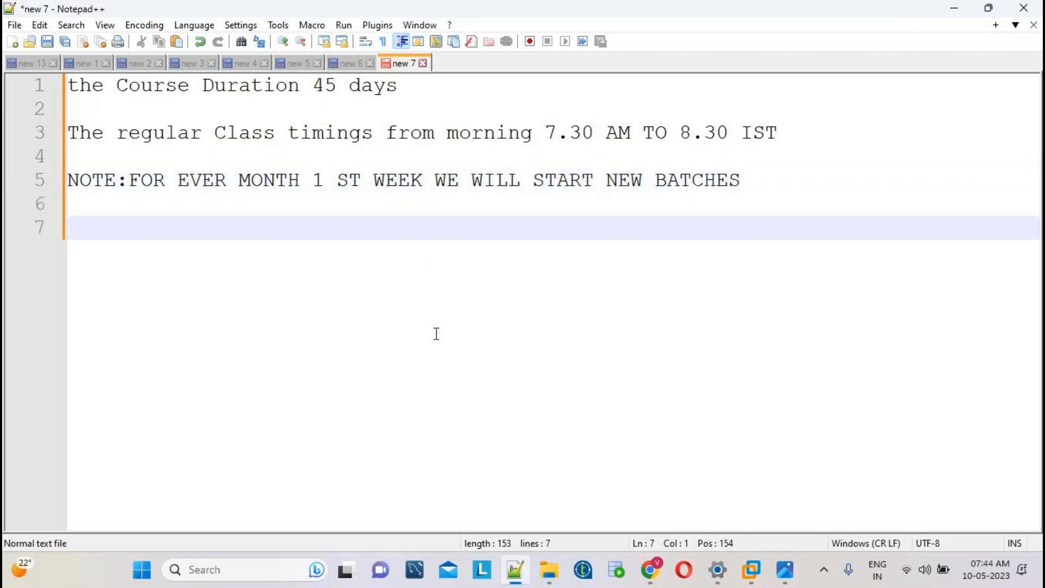
pyautogui.hotkey('ctrl', 'a')
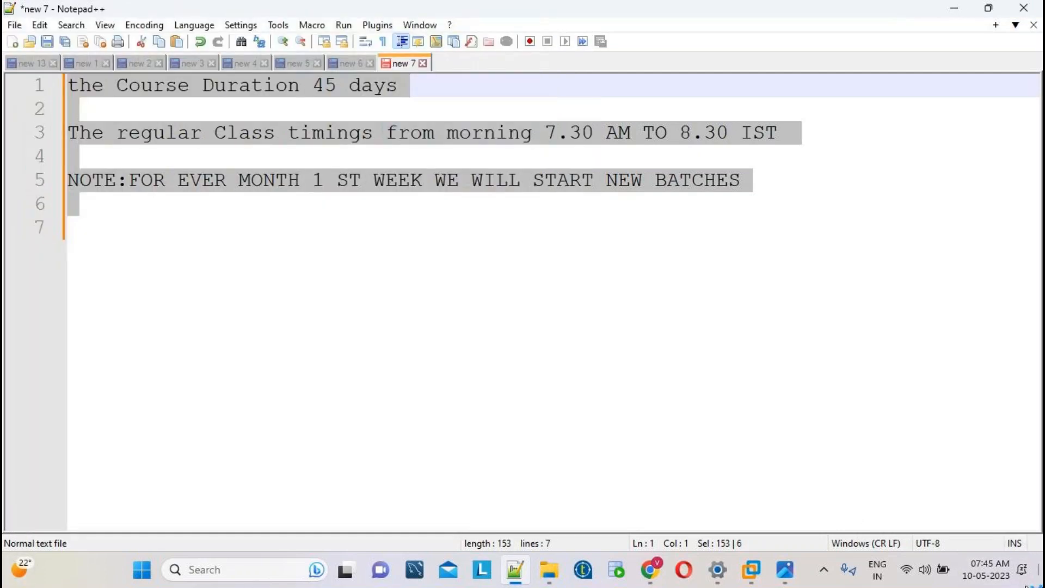
# Switch to the remote DataStage VMware desktop, refresh it, and open Documents in Explorer.
pyautogui.click(464, 384)
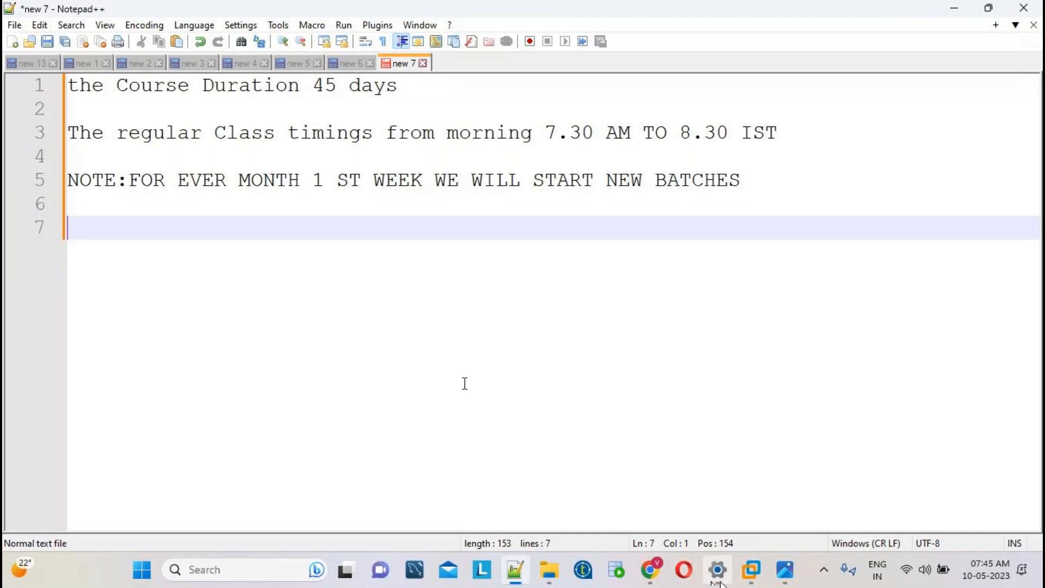
pyautogui.moveTo(752, 582)
pyautogui.click(753, 479)
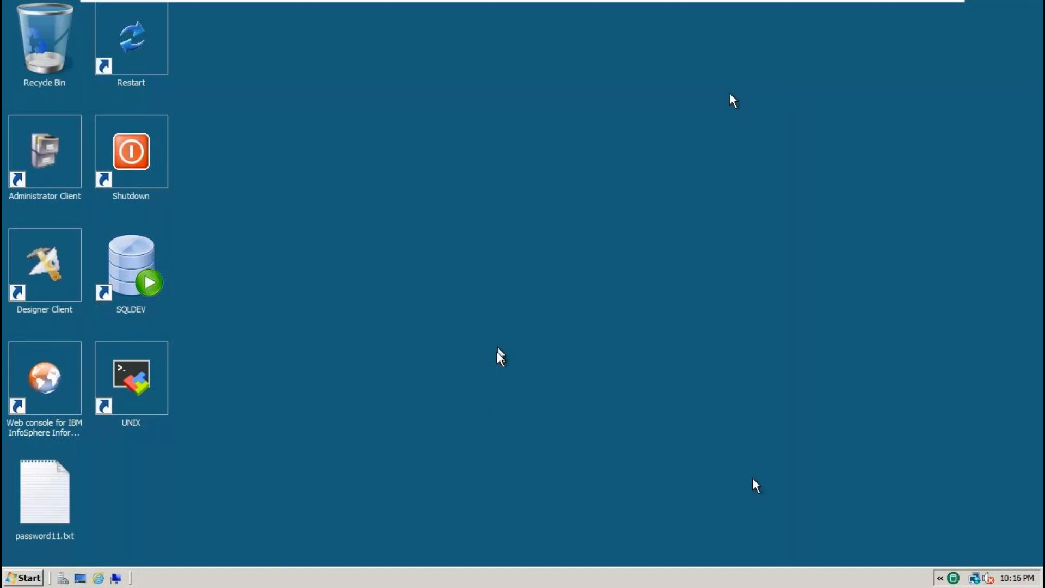
pyautogui.rightClick(540, 87)
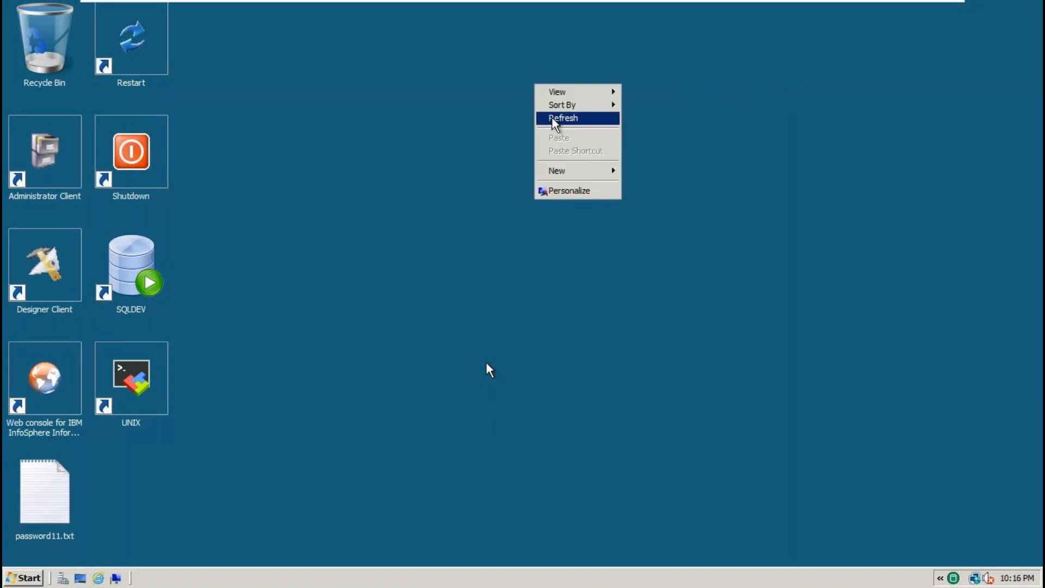
pyautogui.click(563, 119)
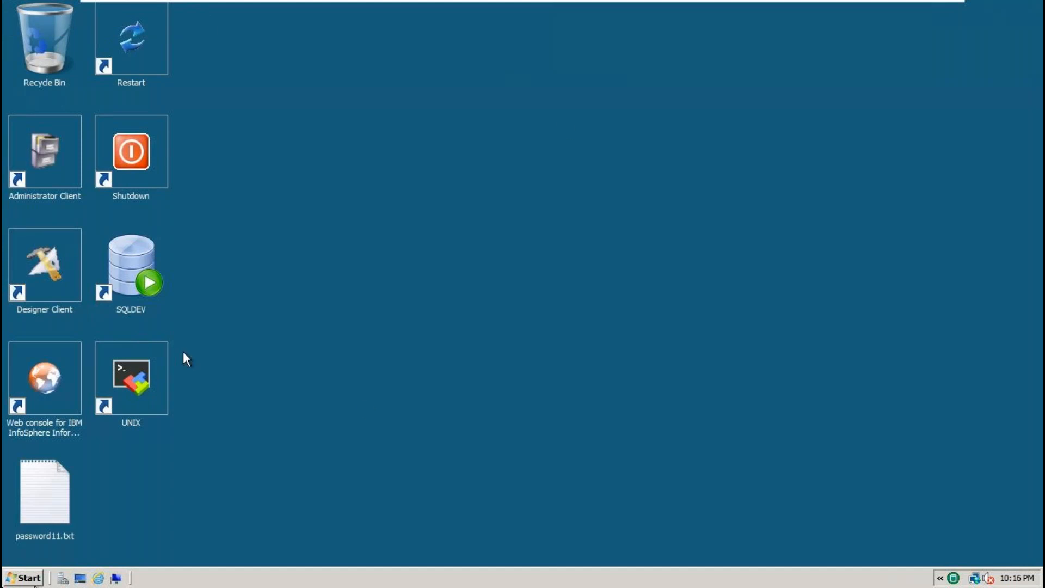
pyautogui.moveTo(660, 6)
pyautogui.click(117, 579)
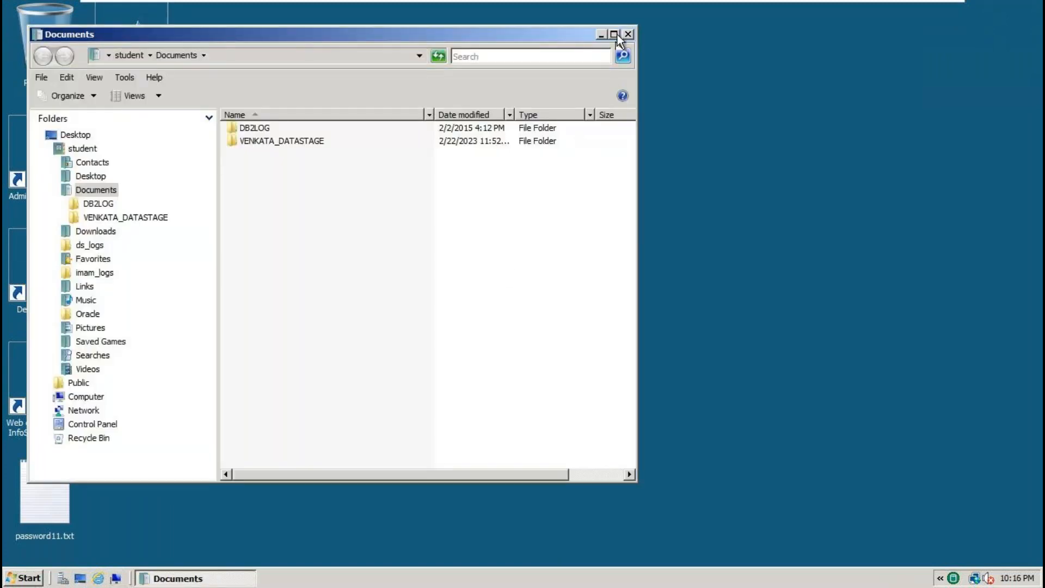
# Maximise Explorer, browse to VENKATA_DATASTAGE\SOURCE, and edit SRC_EMP.txt with Notepad++.
pyautogui.click(614, 34)
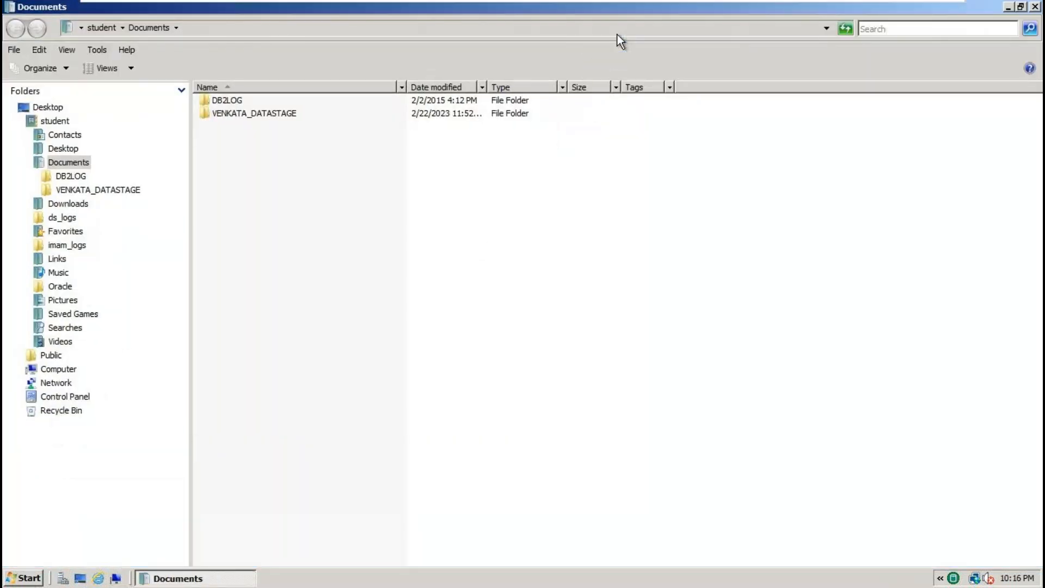
pyautogui.doubleClick(257, 116)
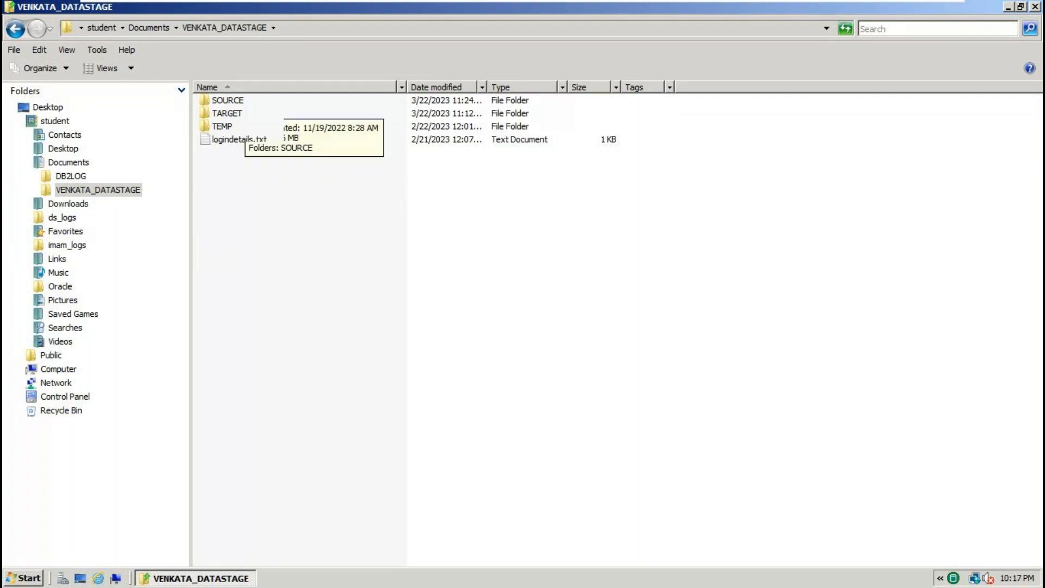
pyautogui.click(245, 103)
pyautogui.doubleClick(235, 100)
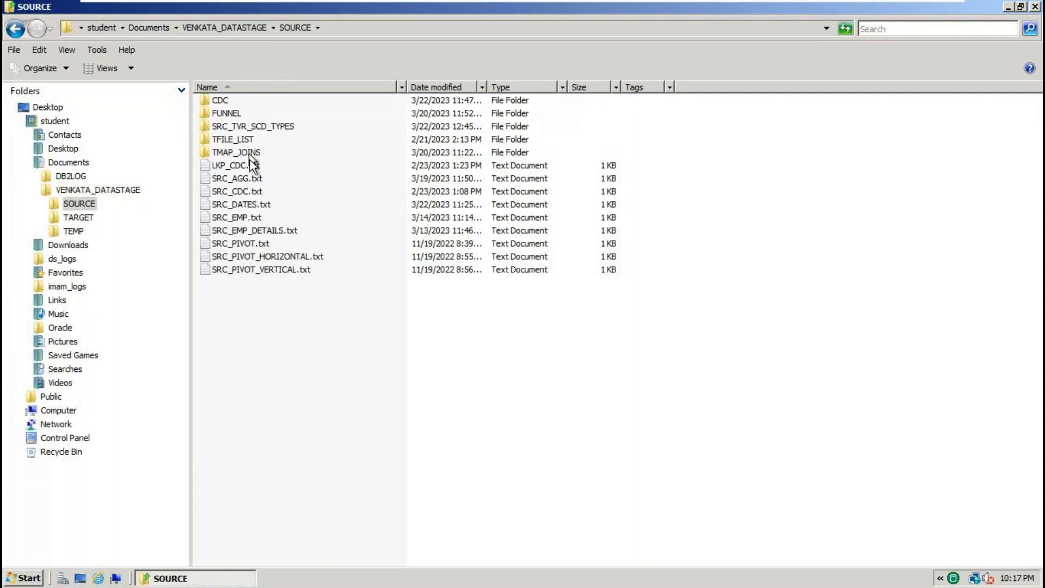
pyautogui.rightClick(249, 216)
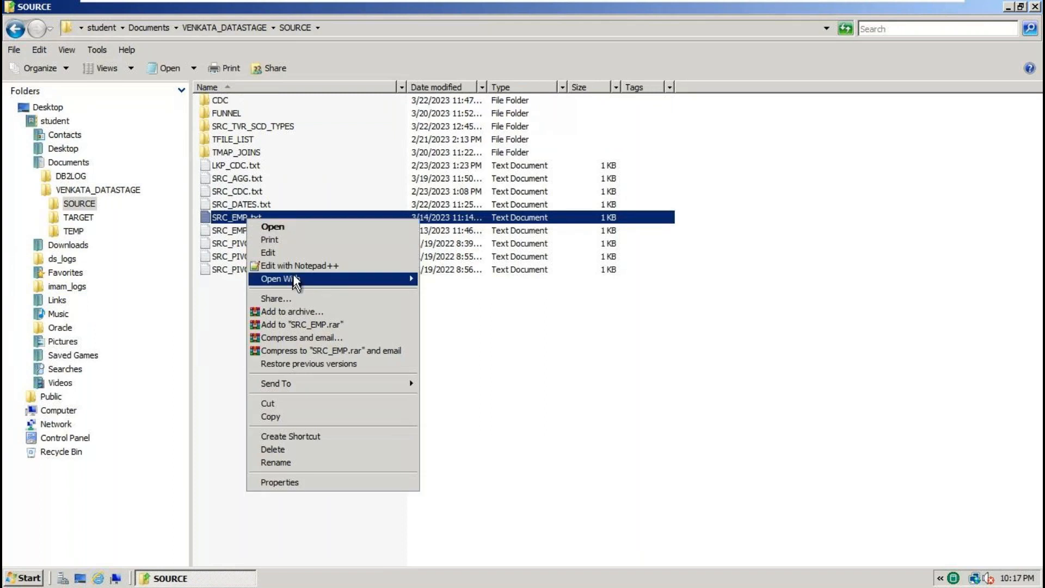
pyautogui.click(298, 264)
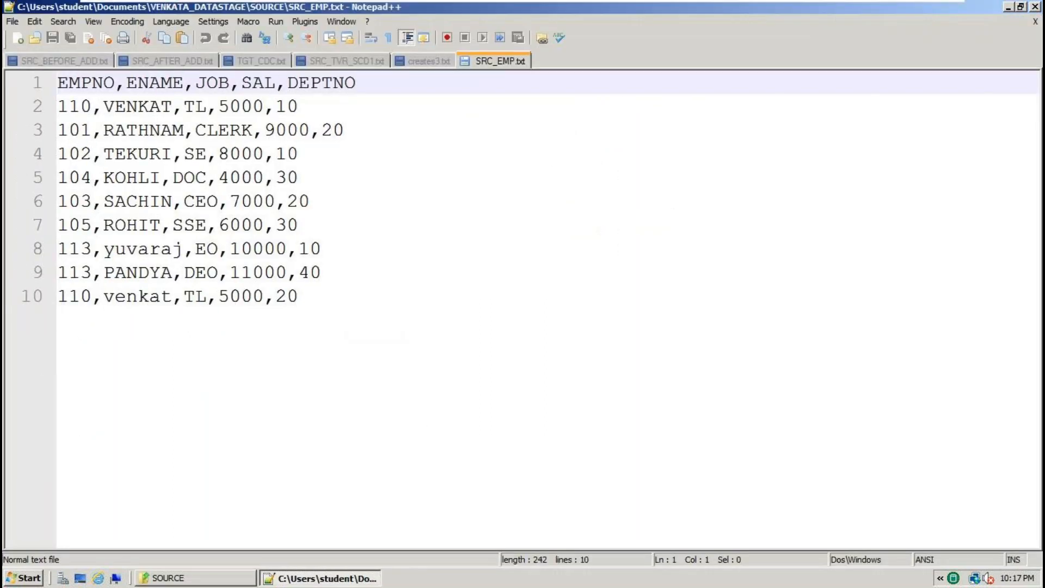
# Select the employee records, then the entire SRC_EMP.txt contents, and clear the selection.
pyautogui.keyDown('ctrl'); pyautogui.scroll(1, 428, 301); pyautogui.keyUp('ctrl')
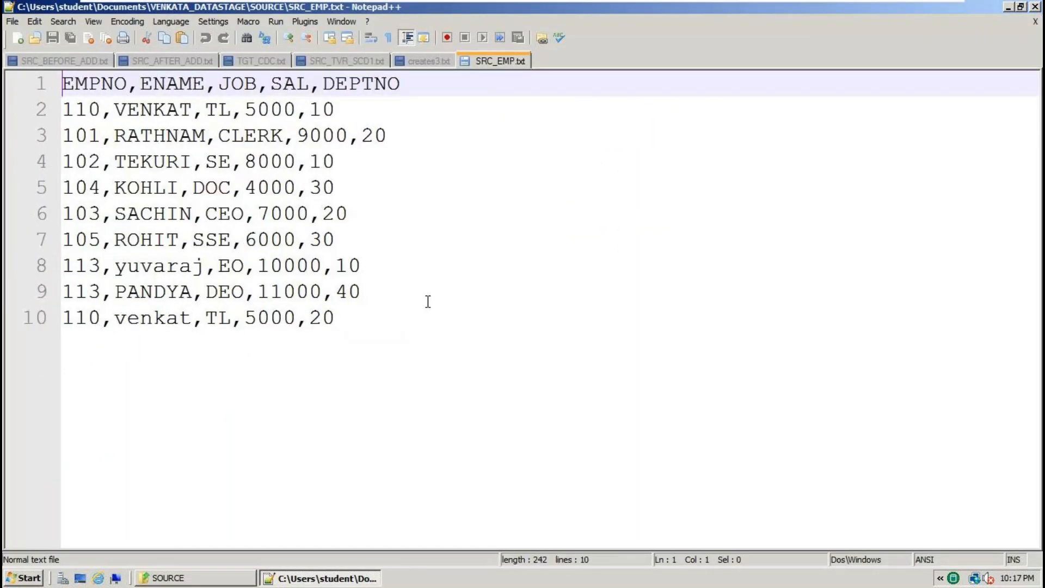
pyautogui.moveTo(381, 327); pyautogui.dragTo(32, 84)
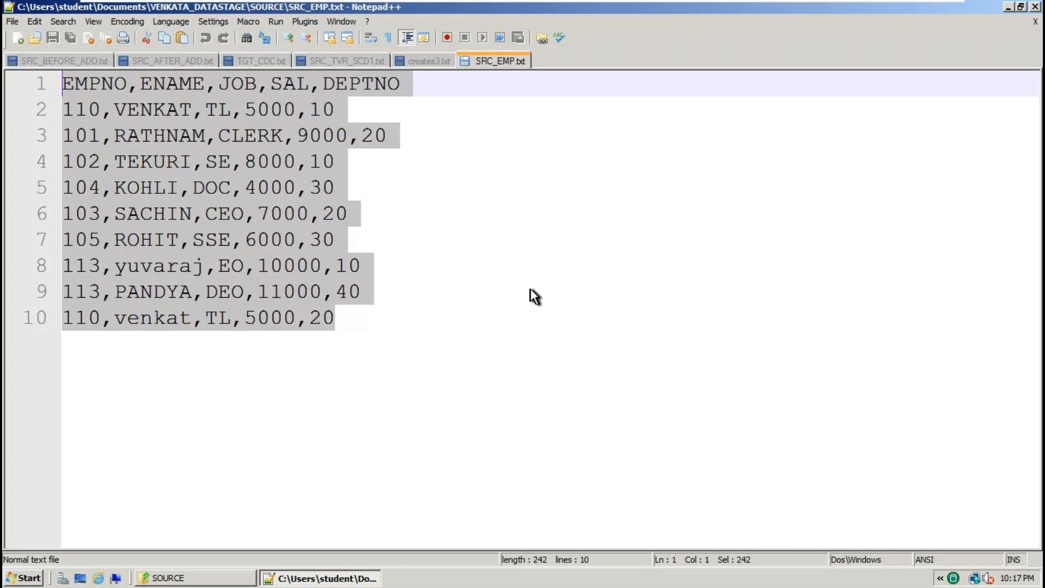
pyautogui.click(252, 350)
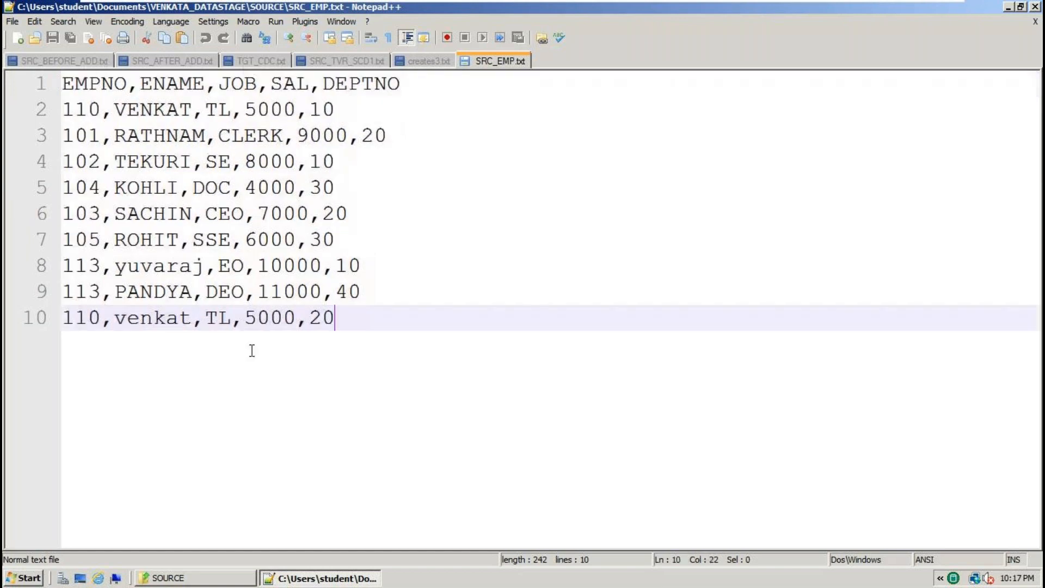
pyautogui.hotkey('ctrl', 'a')
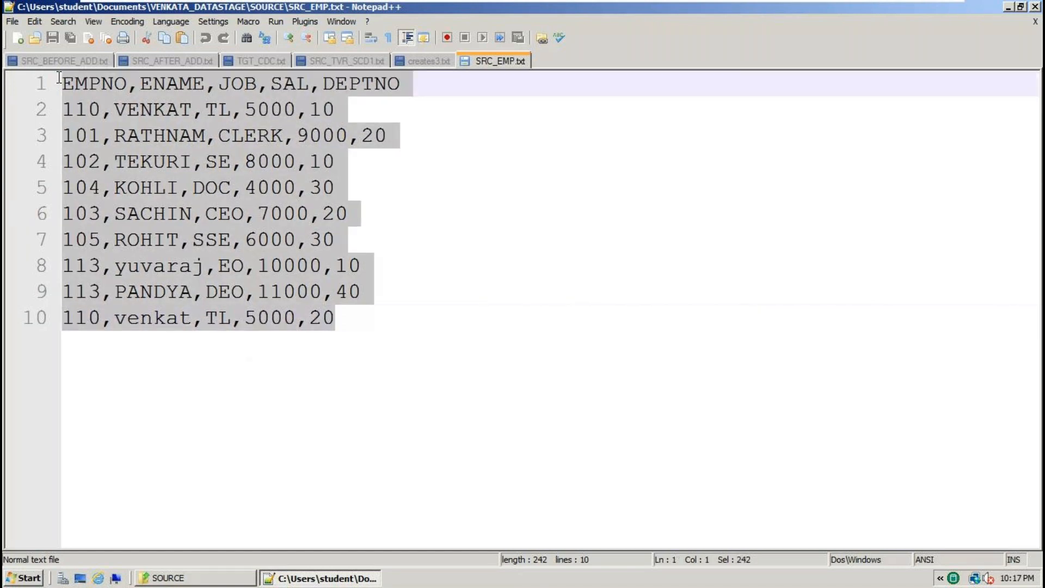
pyautogui.click(371, 315)
pyautogui.hotkey('ctrl', 'a')
pyautogui.click(350, 321)
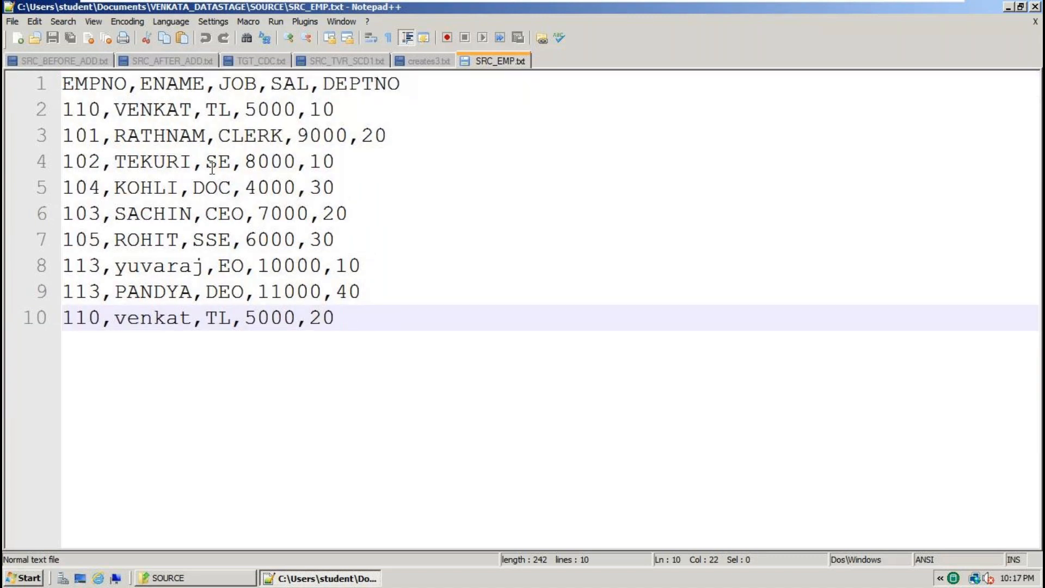
# Highlight each header column name in turn: EMPNO, ENAME, JOB, SAL, DEPTNO.
pyautogui.doubleClick(103, 85)
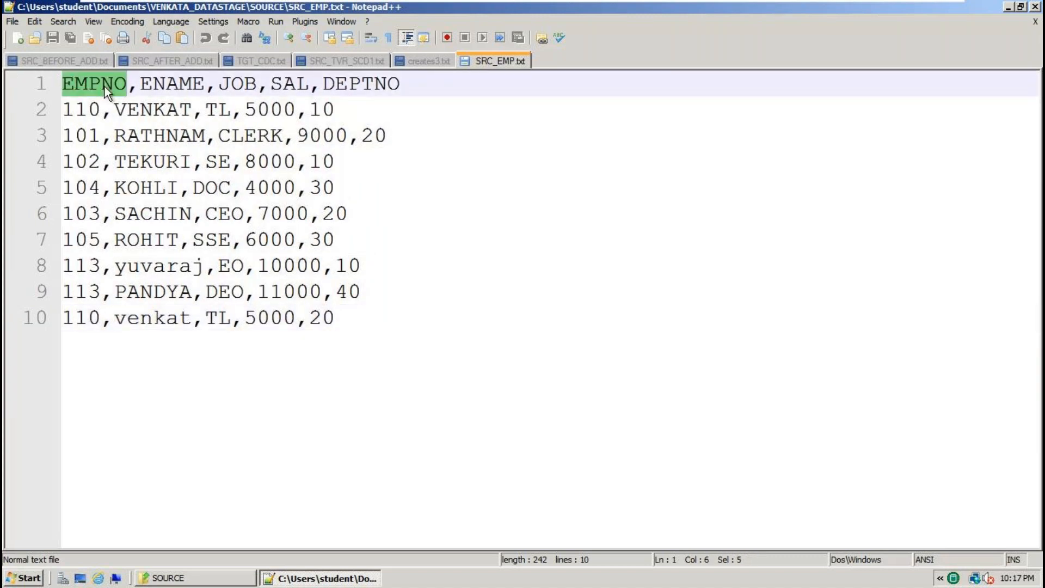
pyautogui.doubleClick(145, 86)
pyautogui.doubleClick(73, 85)
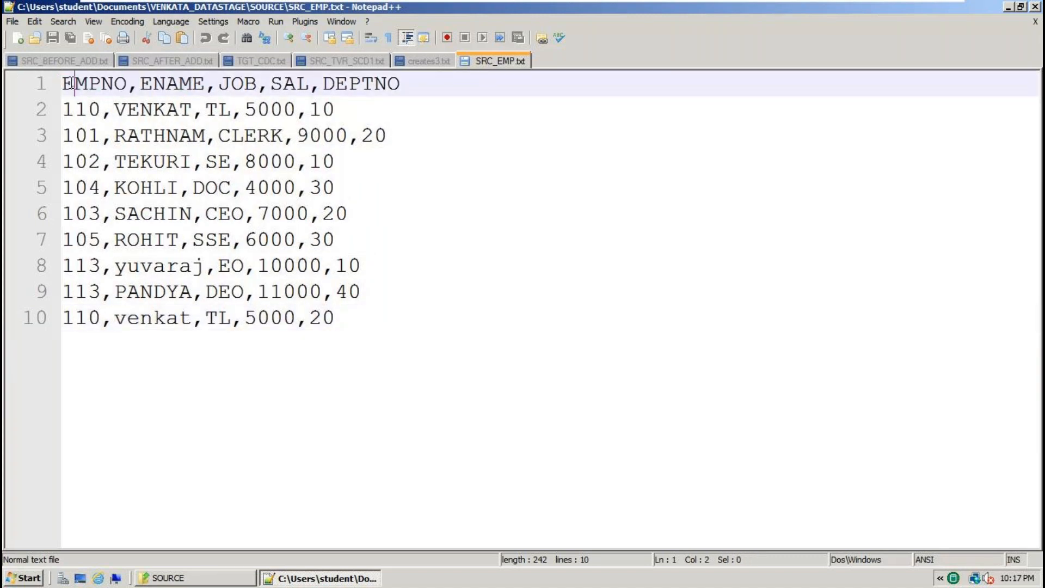
pyautogui.doubleClick(155, 84)
pyautogui.doubleClick(245, 86)
pyautogui.click(281, 87)
pyautogui.doubleClick(283, 86)
pyautogui.doubleClick(383, 87)
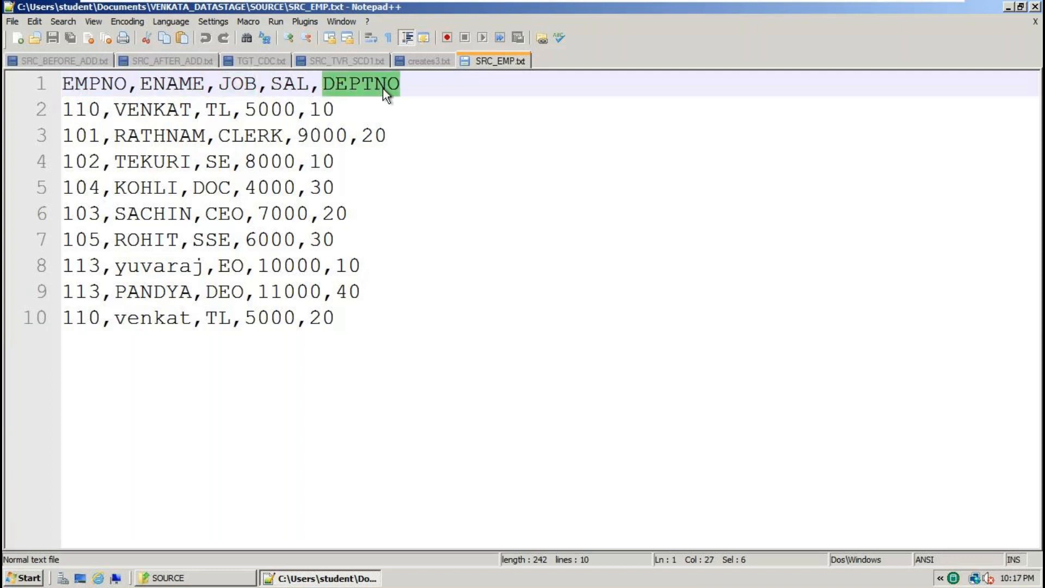
pyautogui.doubleClick(103, 82)
pyautogui.click(139, 86)
pyautogui.doubleClick(167, 87)
pyautogui.click(229, 86)
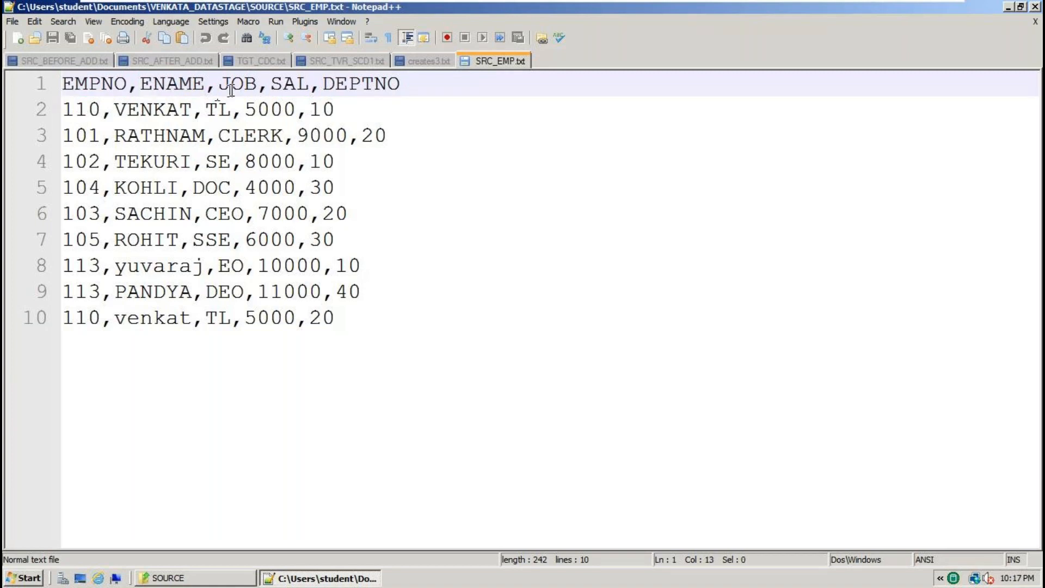
pyautogui.doubleClick(359, 86)
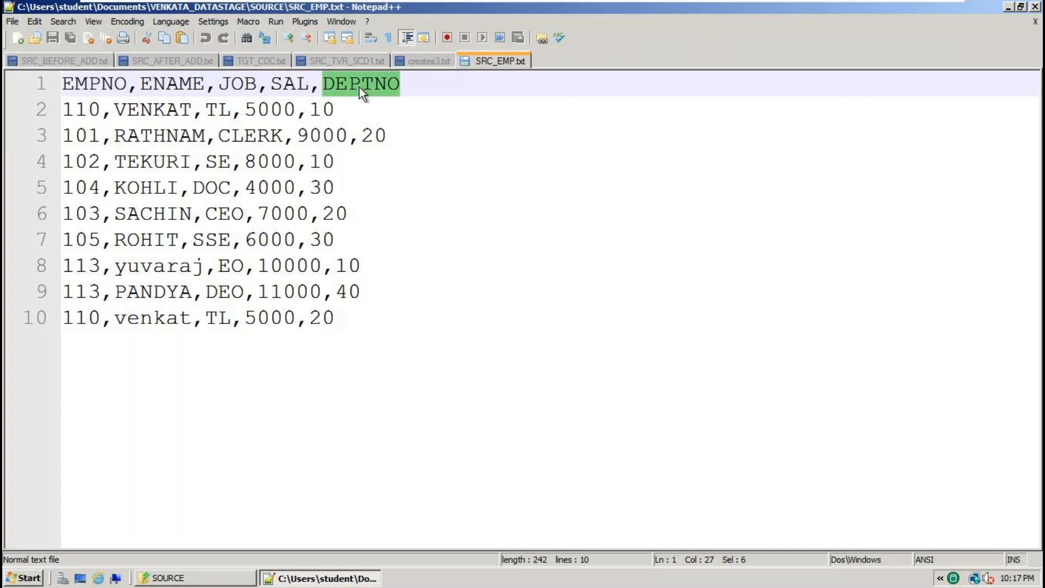
pyautogui.doubleClick(79, 84)
pyautogui.click(181, 83)
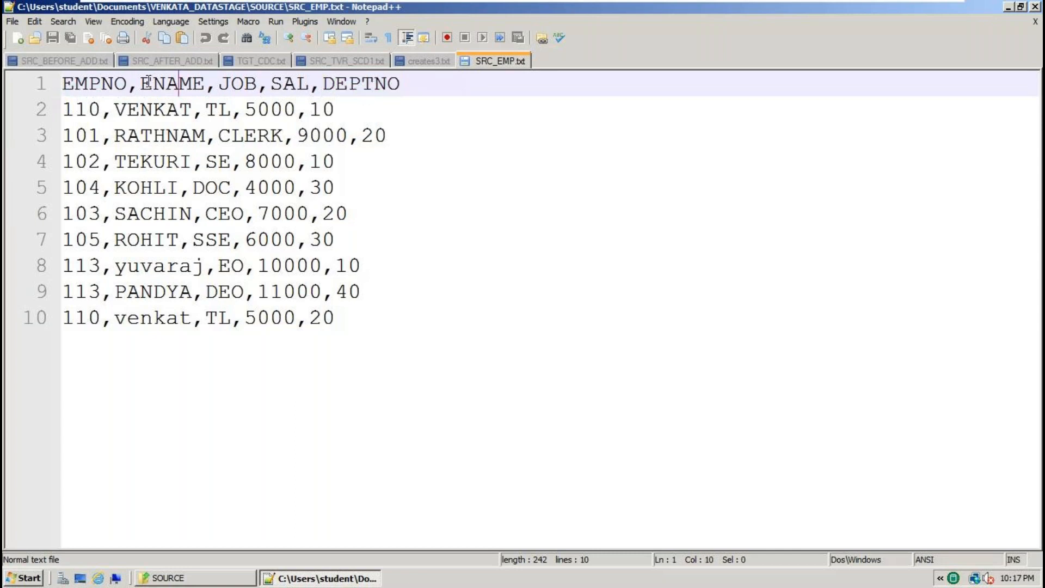
pyautogui.click(238, 86)
# Select the data rows and header line, then step through each header column name.
pyautogui.moveTo(366, 329); pyautogui.dragTo(72, 83)
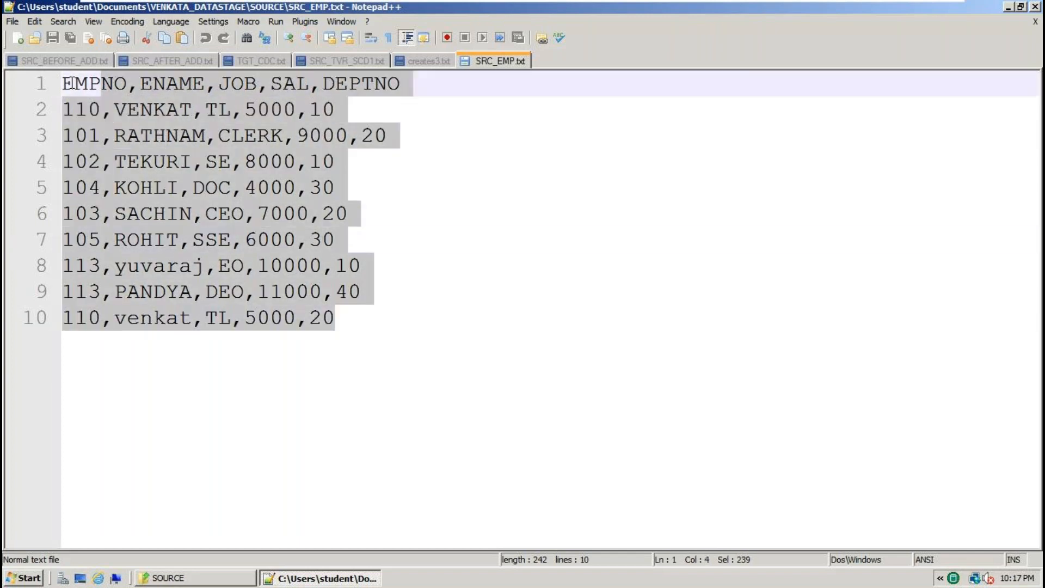
pyautogui.click(181, 87)
pyautogui.press('End')
pyautogui.hotkey('shift', 'Home')
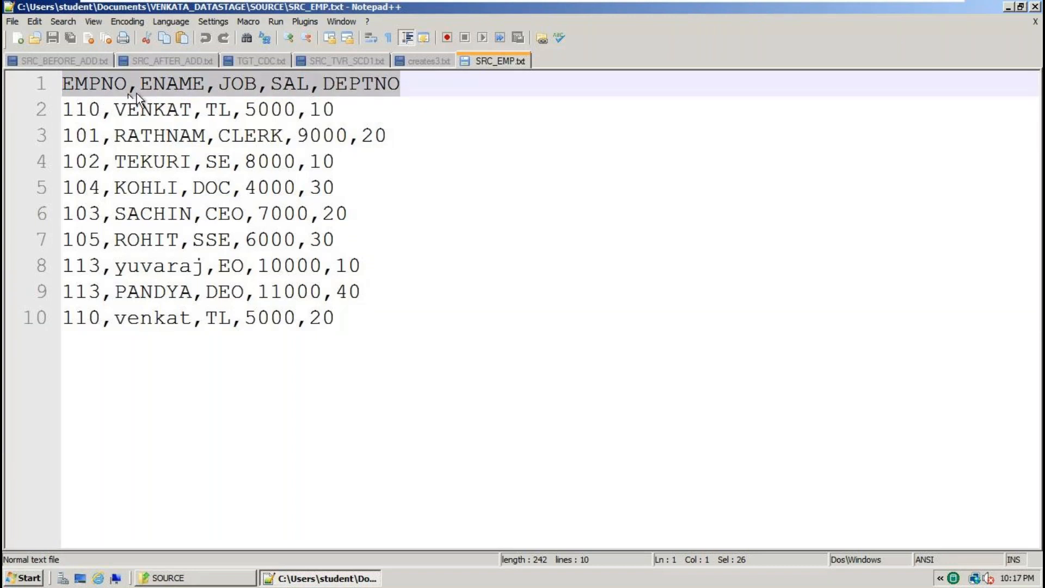
pyautogui.press('Right')
pyautogui.press('Right')
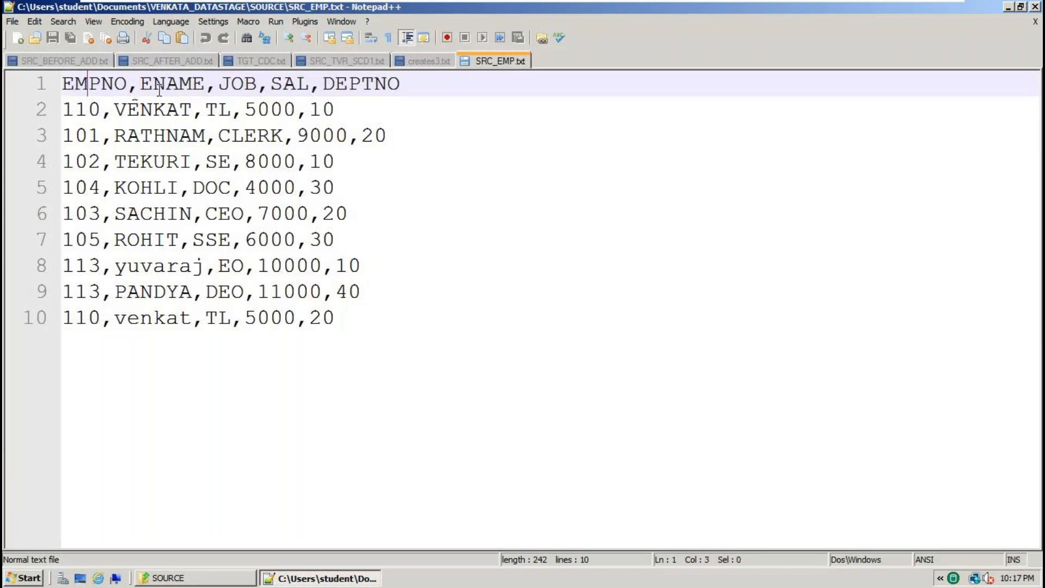
pyautogui.click(205, 89)
pyautogui.click(226, 89)
pyautogui.click(280, 91)
pyautogui.click(320, 91)
pyautogui.click(379, 88)
pyautogui.click(74, 87)
pyautogui.doubleClick(74, 87)
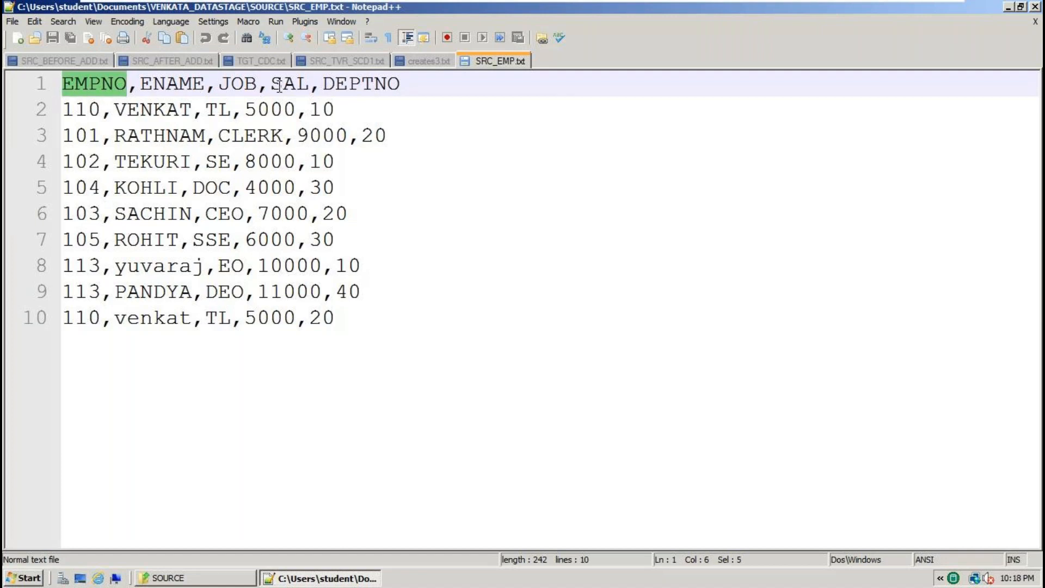
# Select the whole header line, then all ten lines, and open blank document new 2.
pyautogui.moveTo(404, 83); pyautogui.dragTo(50, 82)
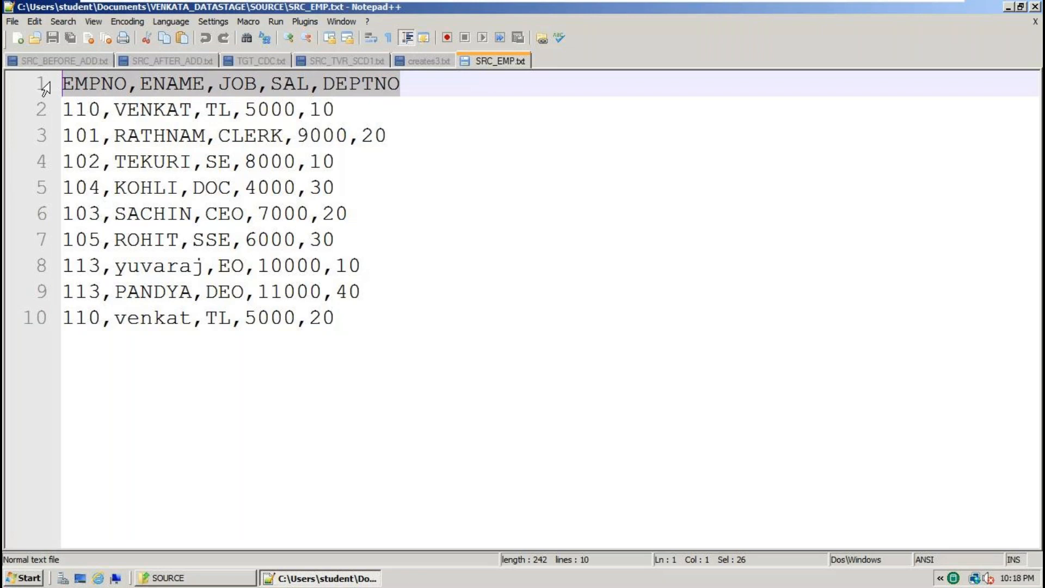
pyautogui.click(420, 86)
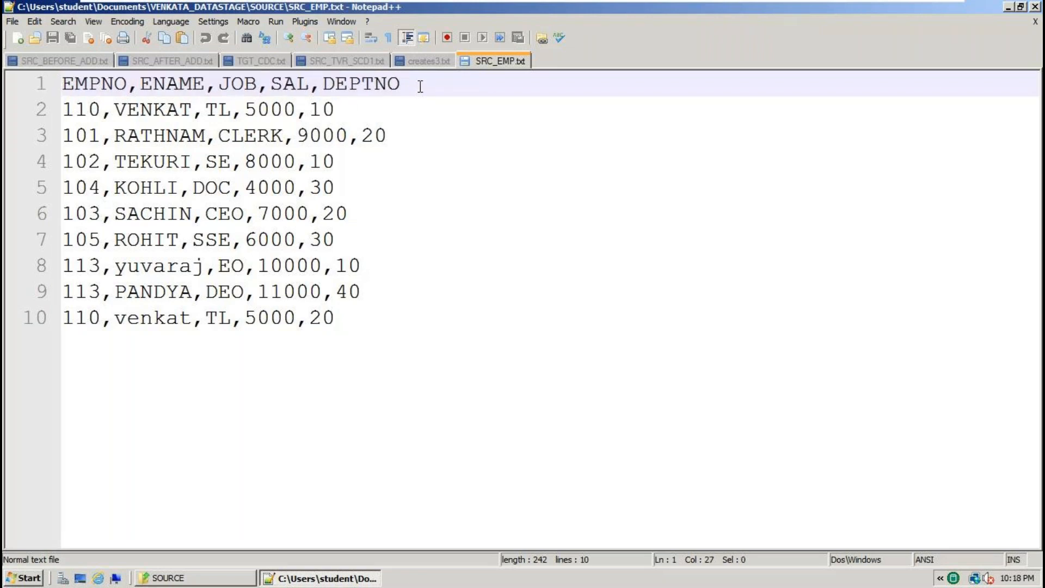
pyautogui.moveTo(420, 86); pyautogui.dragTo(2, 90)
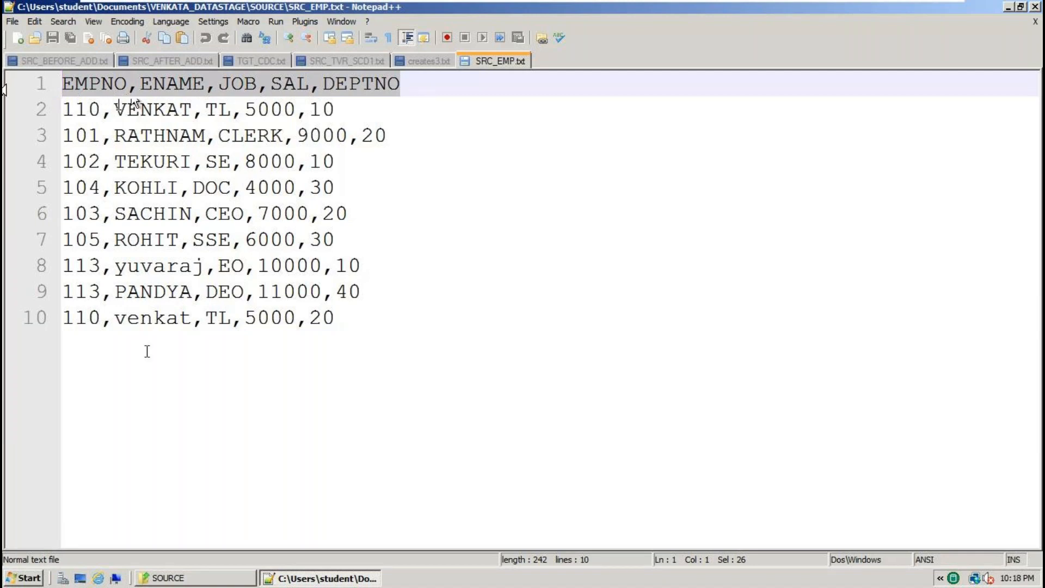
pyautogui.moveTo(335, 321); pyautogui.dragTo(43, 90)
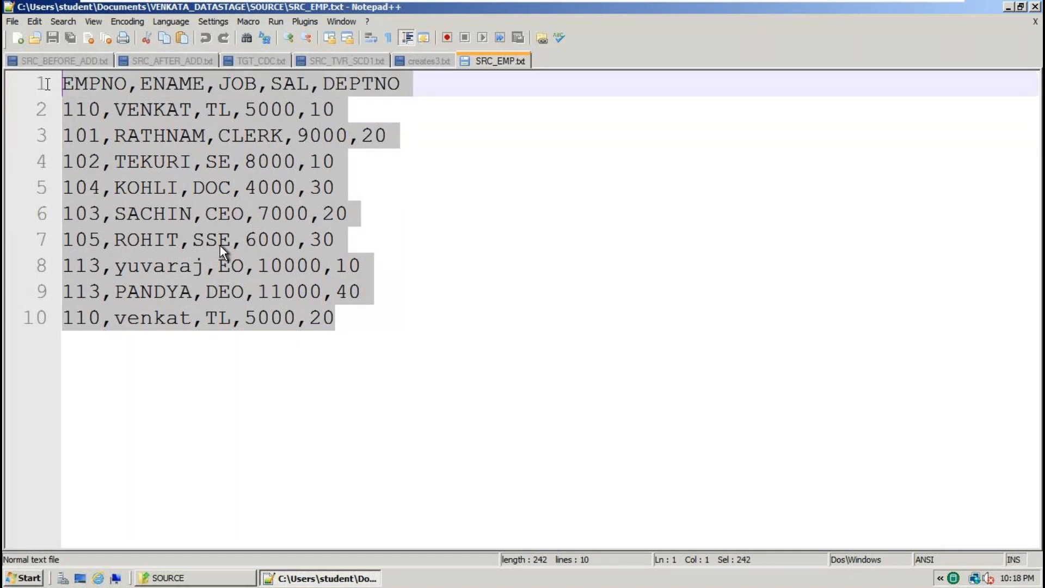
pyautogui.hotkey('ctrl', 'n')
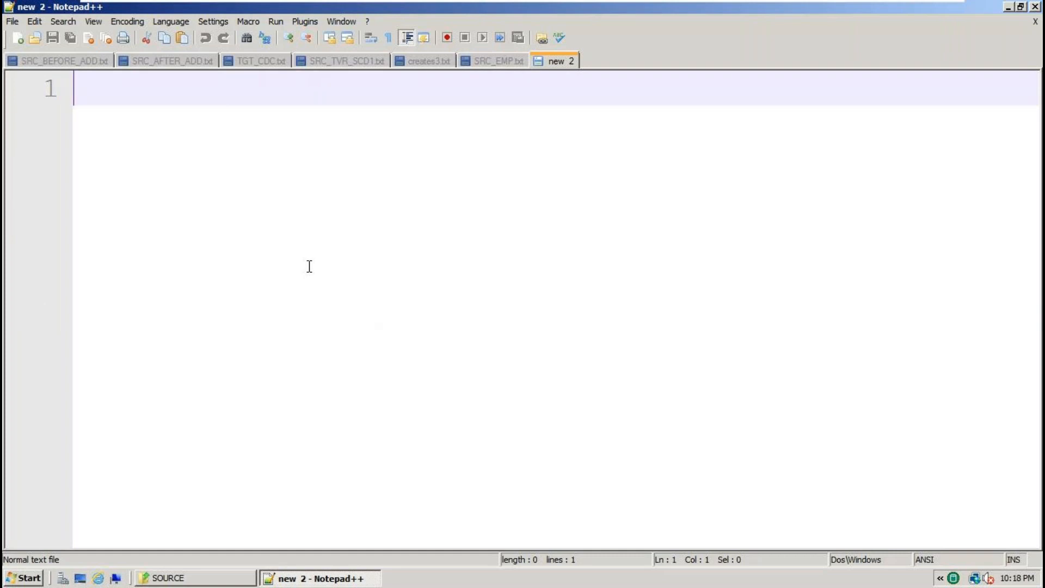
# Change the 5000 salary on line 10 of SRC_EMP.txt to 9000 and save the file.
pyautogui.click(493, 61)
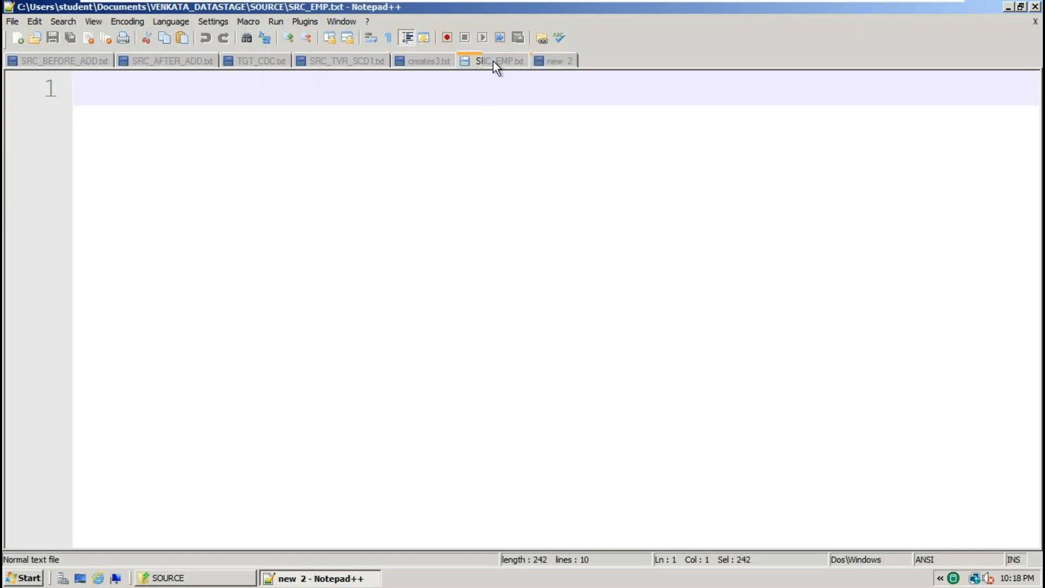
pyautogui.click(333, 408)
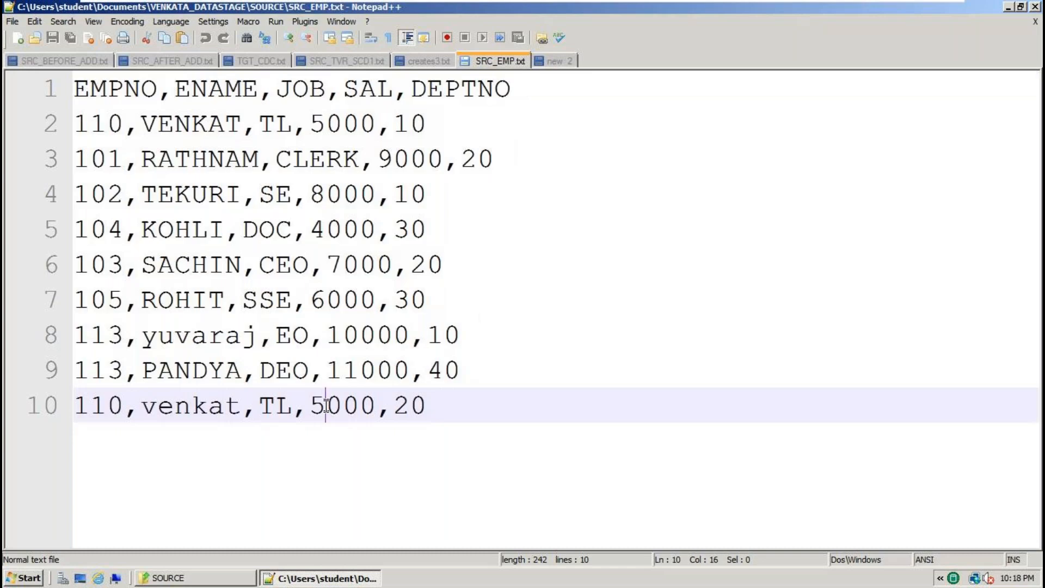
pyautogui.press('BackSpace')
pyautogui.write('9')
pyautogui.hotkey('ctrl', 's')
# In the blank new document, write the note 'read the SRC_EMP.TXT'.
pyautogui.click(557, 61)
pyautogui.press('Return')
pyautogui.write('read the ')
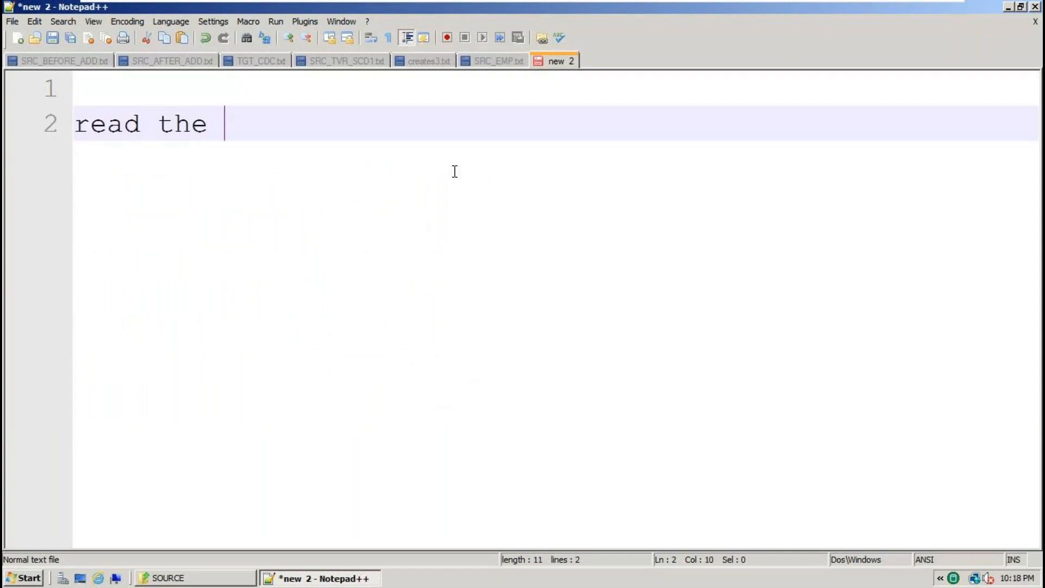
pyautogui.write('SRM')
pyautogui.press('BackSpace')
pyautogui.press('BackSpace')
pyautogui.write('RC_EMP.TXT')
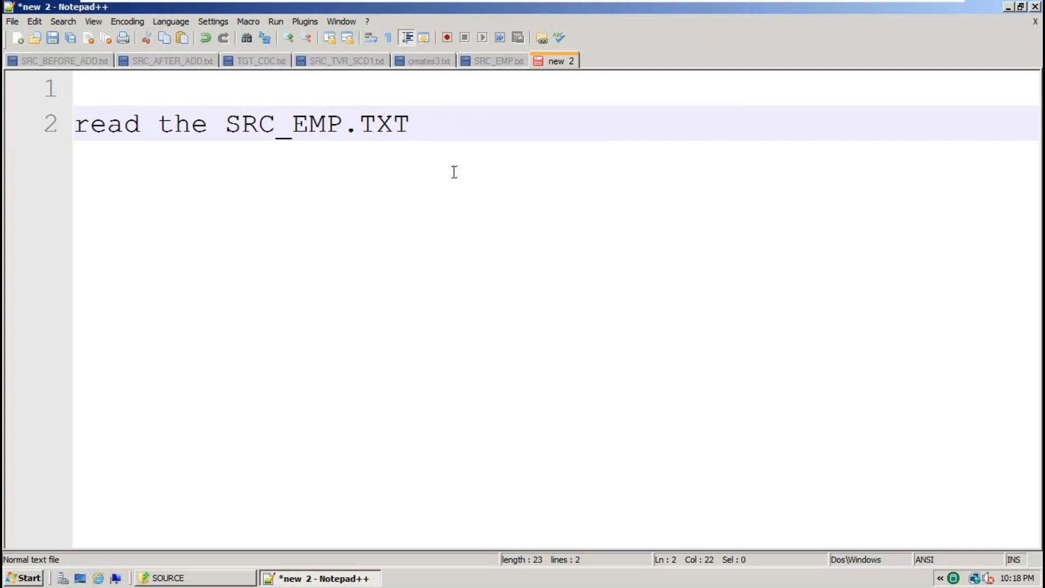
# Add the filter condition DEPTNO=10 a few lines below the note.
pyautogui.press('Return')
pyautogui.press('Return')
pyautogui.press('Return')
pyautogui.press('Return')
pyautogui.press('Return')
pyautogui.press('Return')
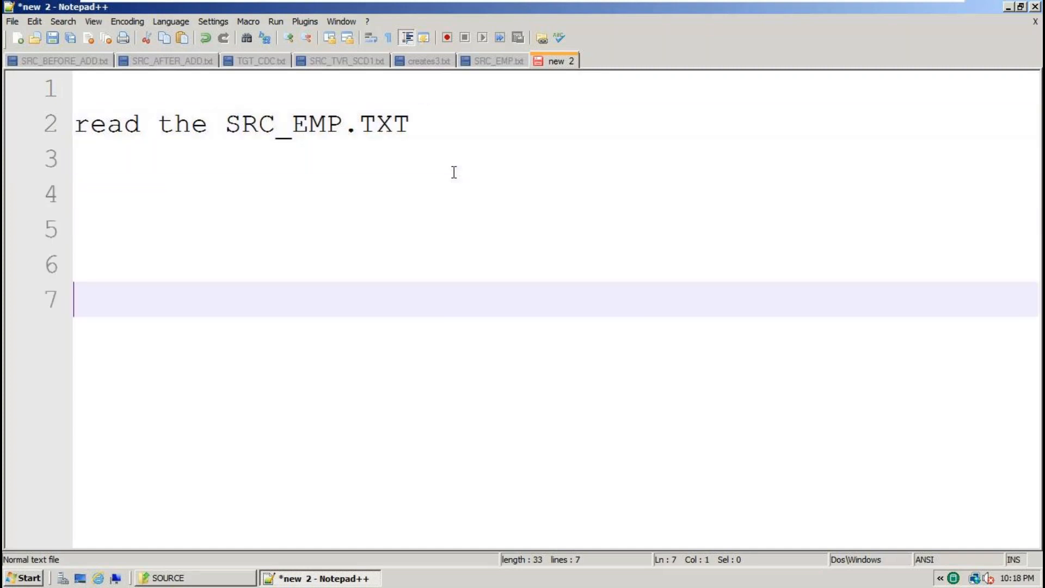
pyautogui.write('lo')
pyautogui.press('BackSpace')
pyautogui.press('BackSpace')
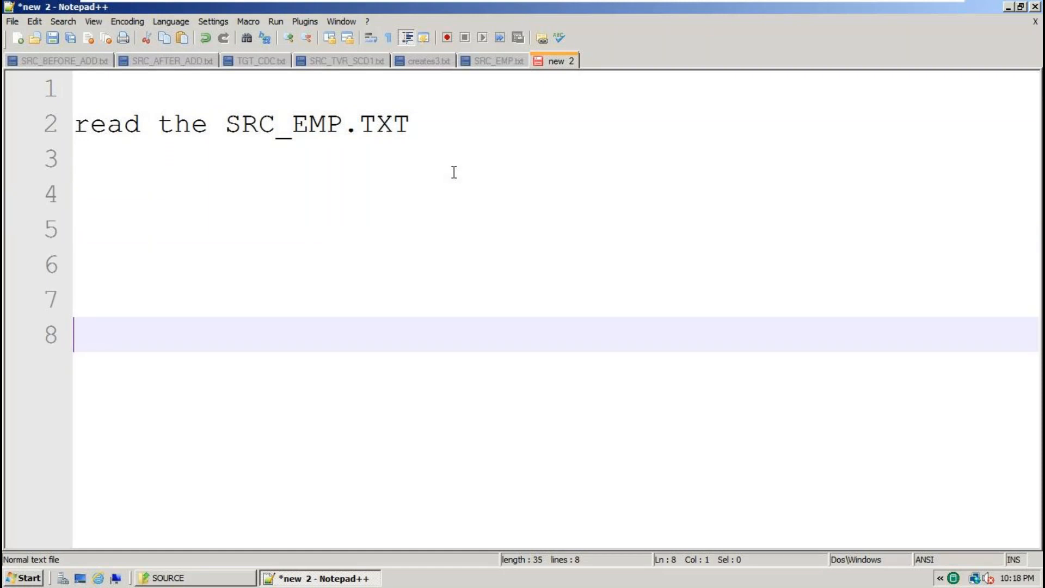
pyautogui.write('DEPT')
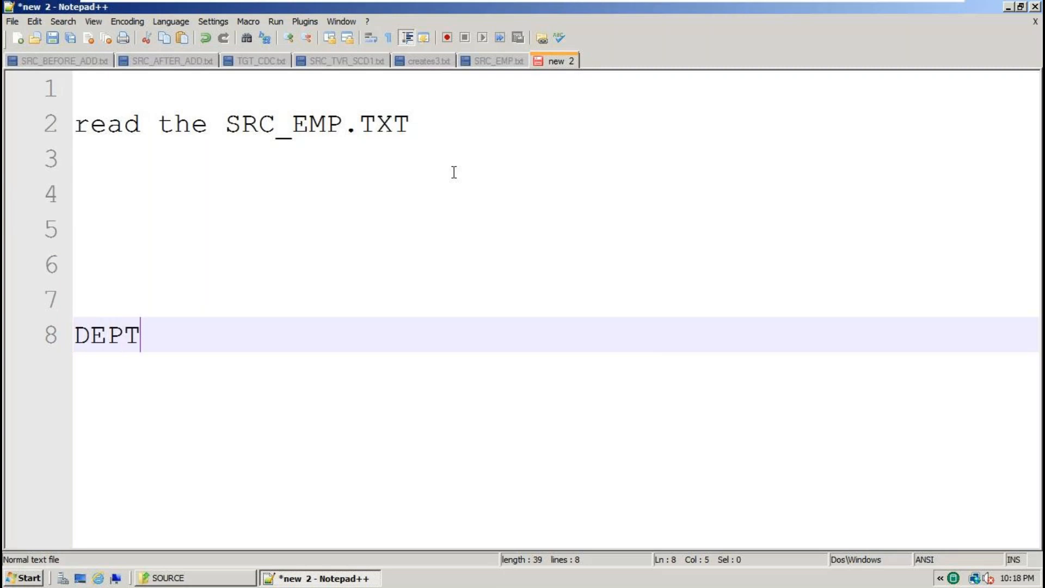
pyautogui.write('NO=10')
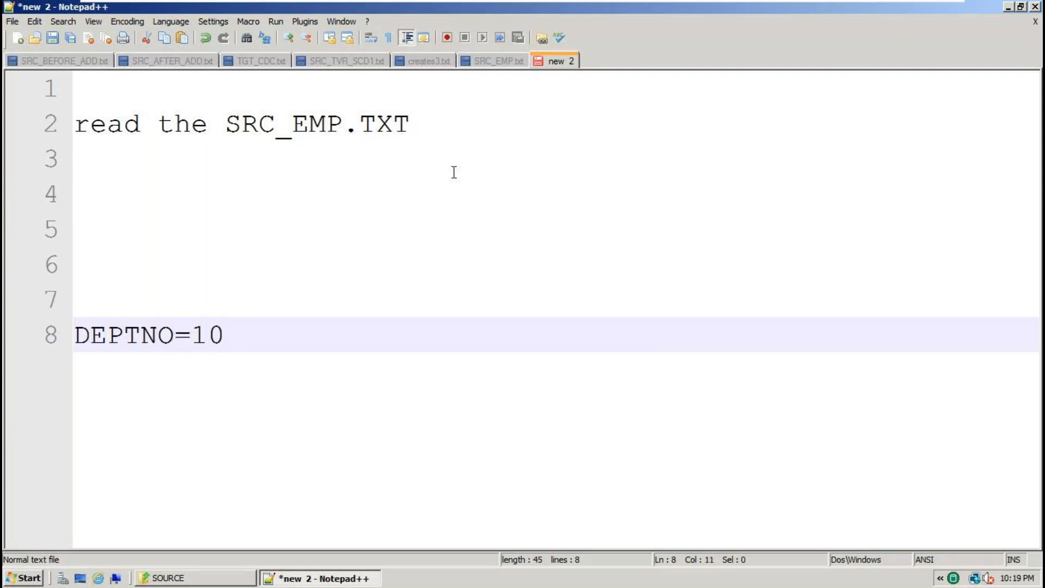
# Copy all SRC_EMP.txt employee data and paste it at the top of the notes document.
pyautogui.click(493, 60)
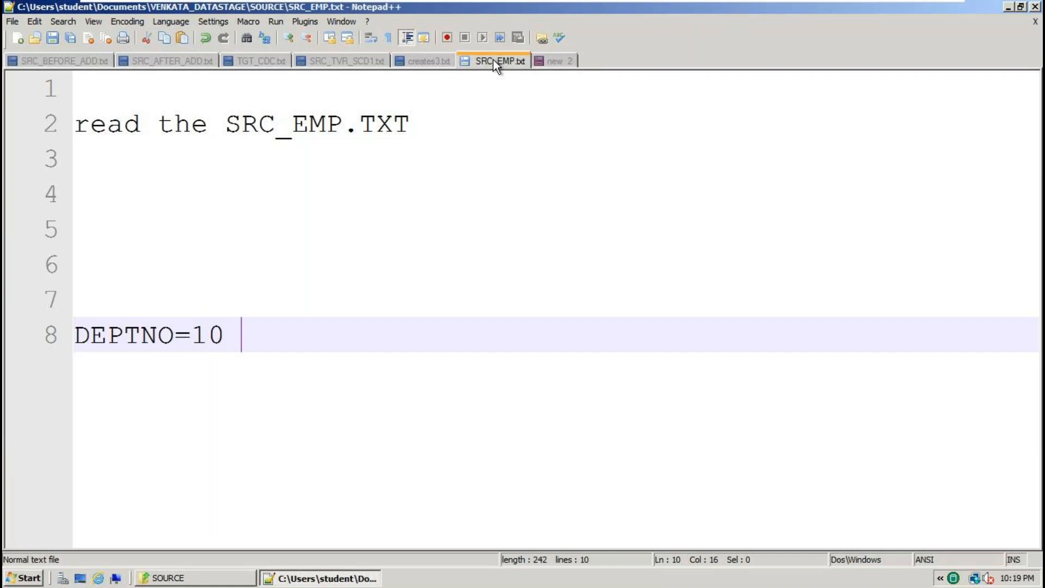
pyautogui.hotkey('ctrl', 'a')
pyautogui.hotkey('ctrl', 'c')
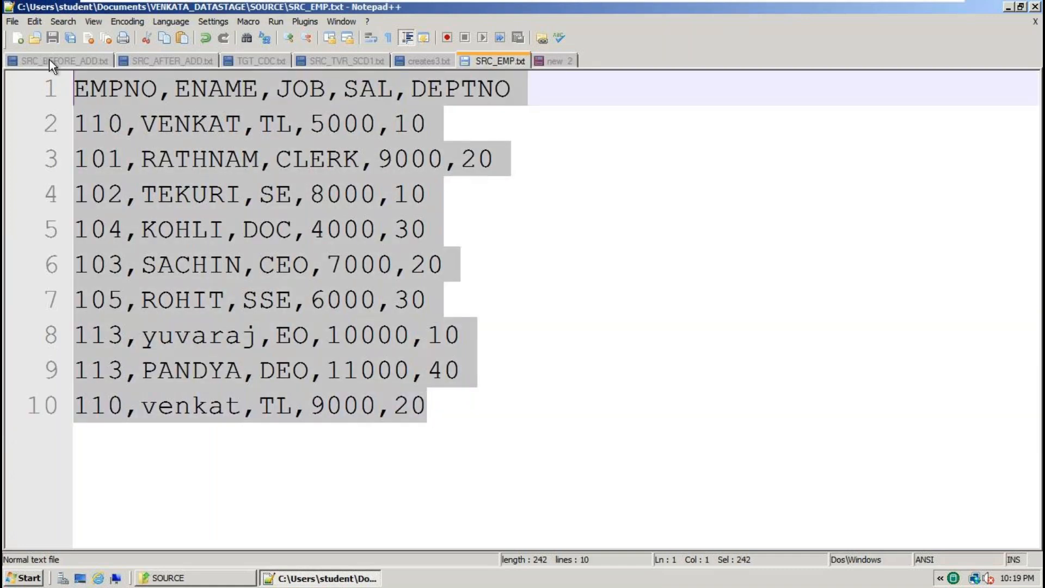
pyautogui.click(561, 61)
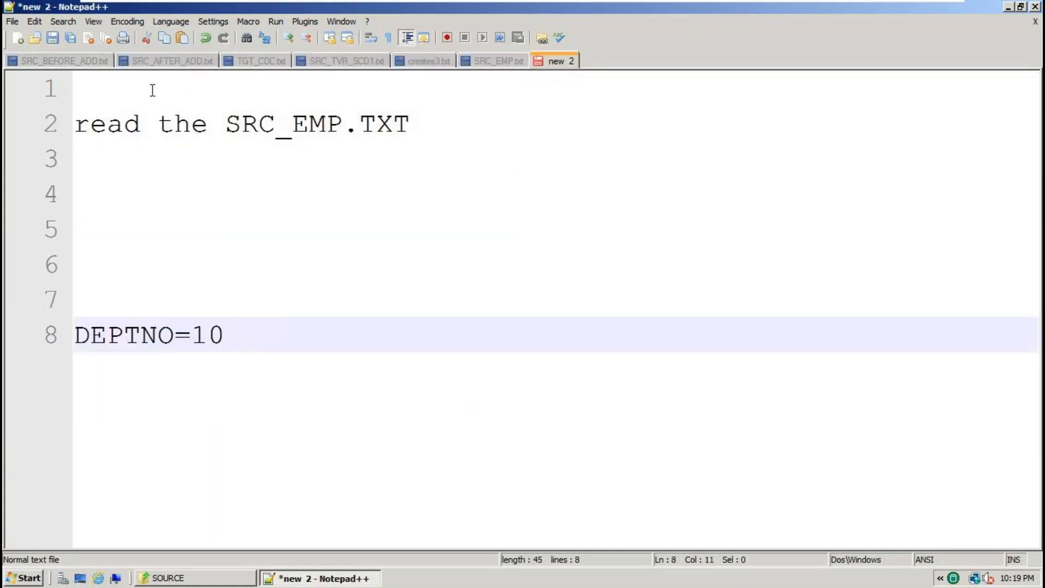
pyautogui.click(143, 87)
pyautogui.hotkey('ctrl', 'v')
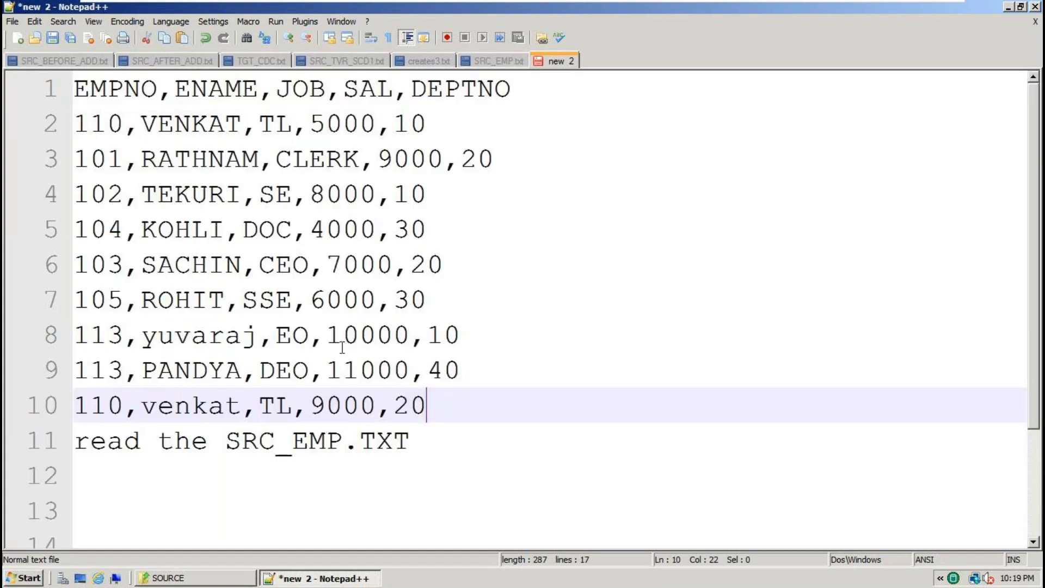
# Add blank lines after DEPTNO=10 and type TXT on line 21.
pyautogui.scroll(-2, 343, 347)
pyautogui.click(256, 505)
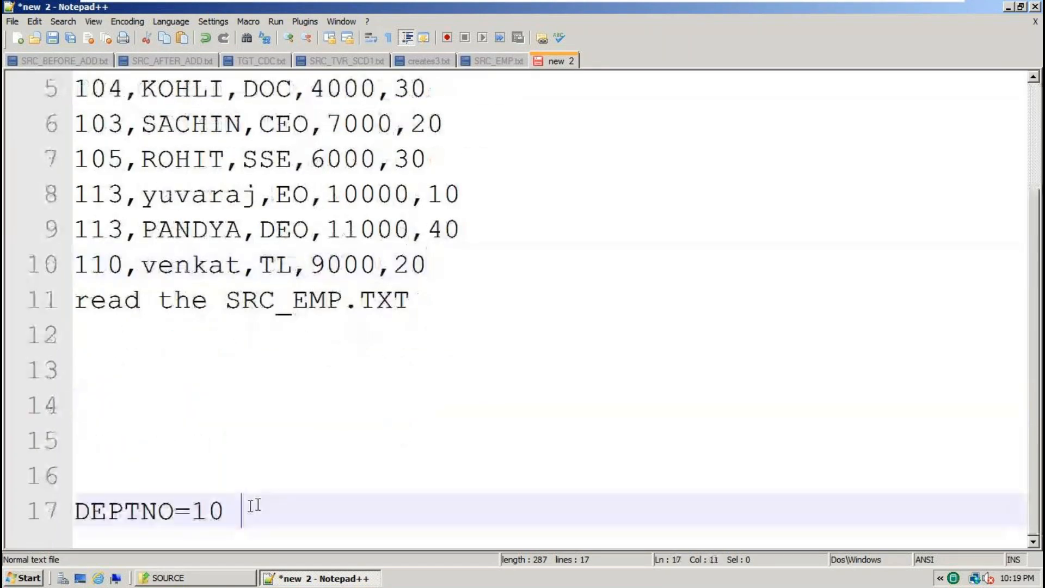
pyautogui.press('Return')
pyautogui.press('Return')
pyautogui.press('Return')
pyautogui.press('Return')
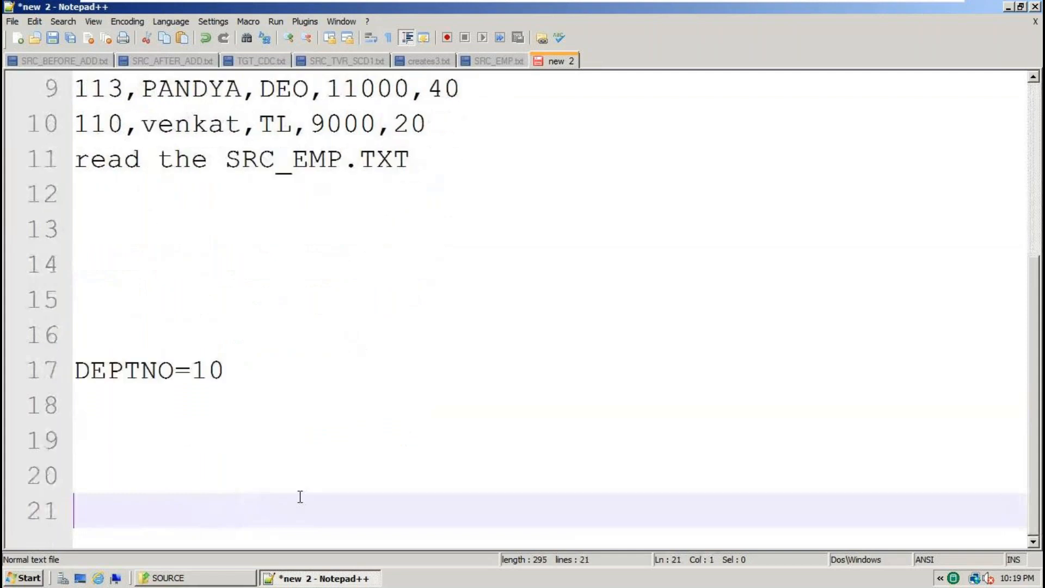
pyautogui.write('TXT')
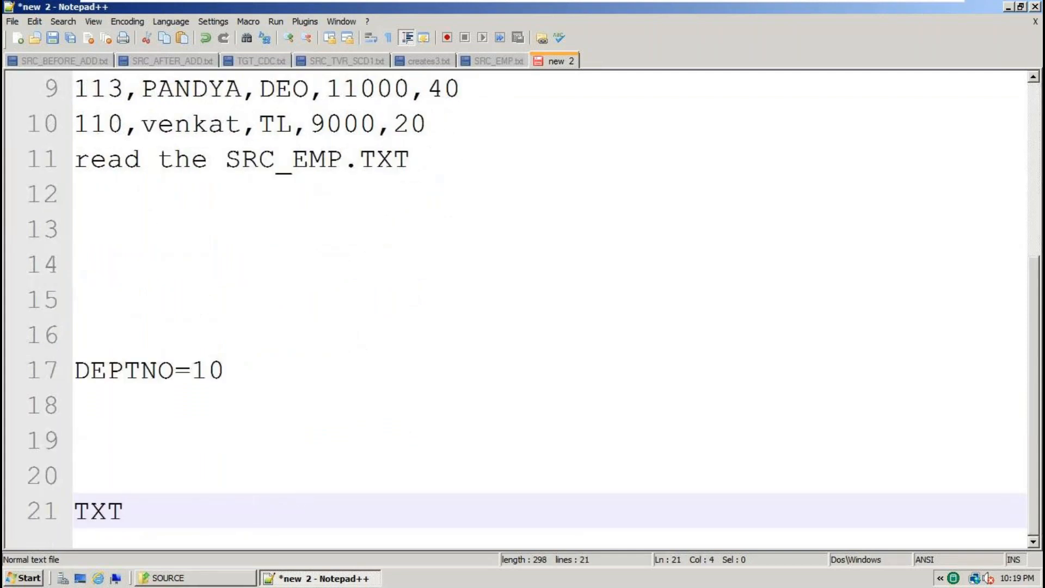
# Select the header line and the first employee row, which has DEPTNO 10.
pyautogui.scroll(3, 242, 453)
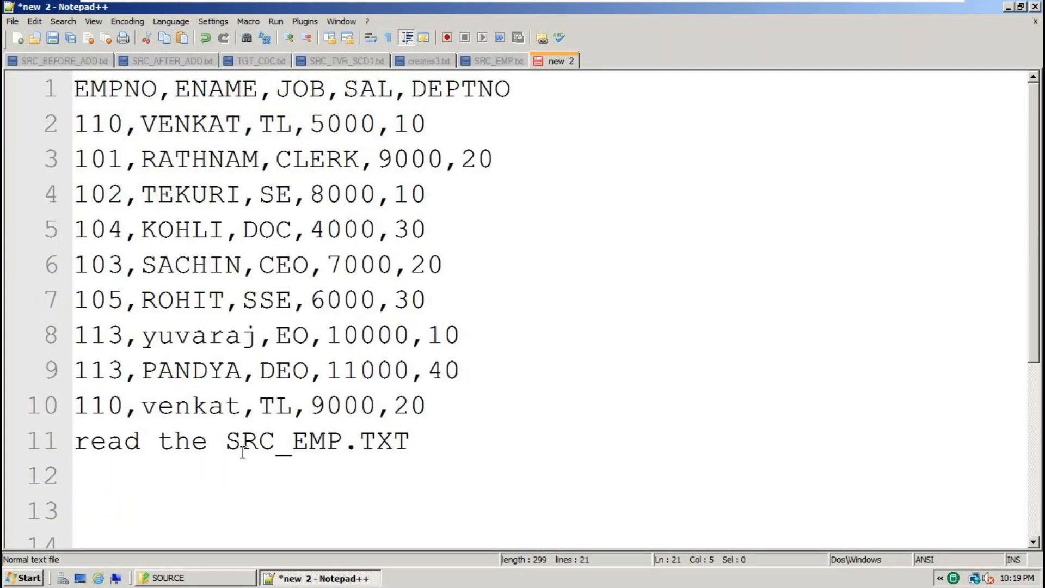
pyautogui.doubleClick(415, 126)
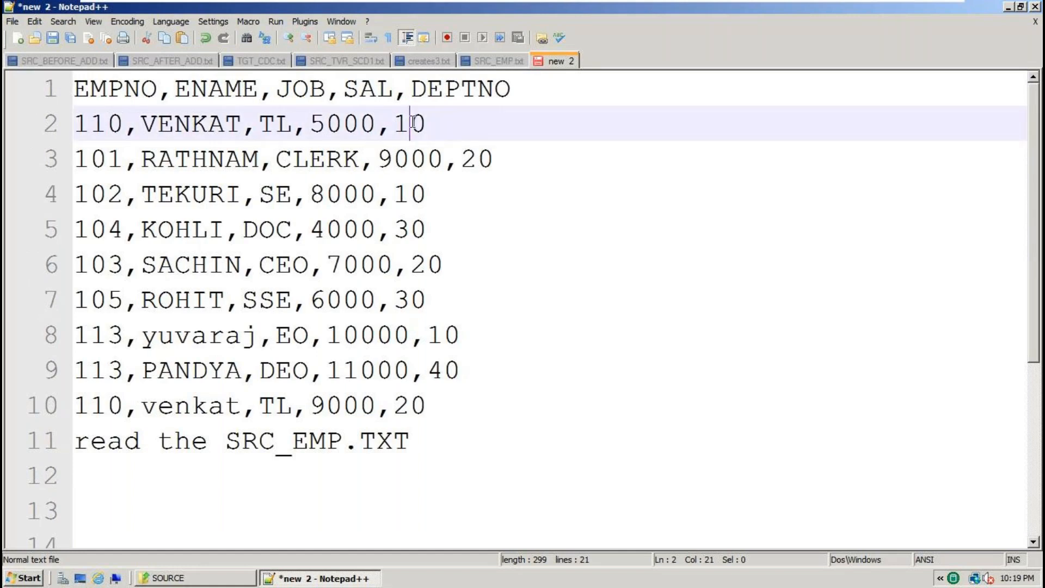
pyautogui.moveTo(416, 127); pyautogui.dragTo(40, 93)
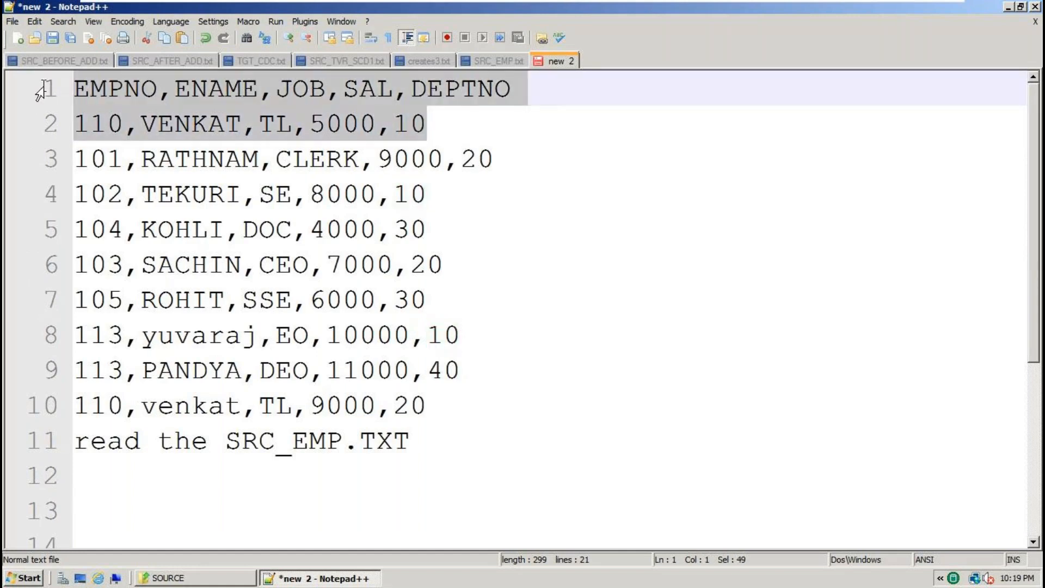
pyautogui.moveTo(425, 130); pyautogui.dragTo(38, 92)
pyautogui.scroll(-3, 390, 392)
pyautogui.doubleClick(147, 370)
pyautogui.scroll(3, 250, 385)
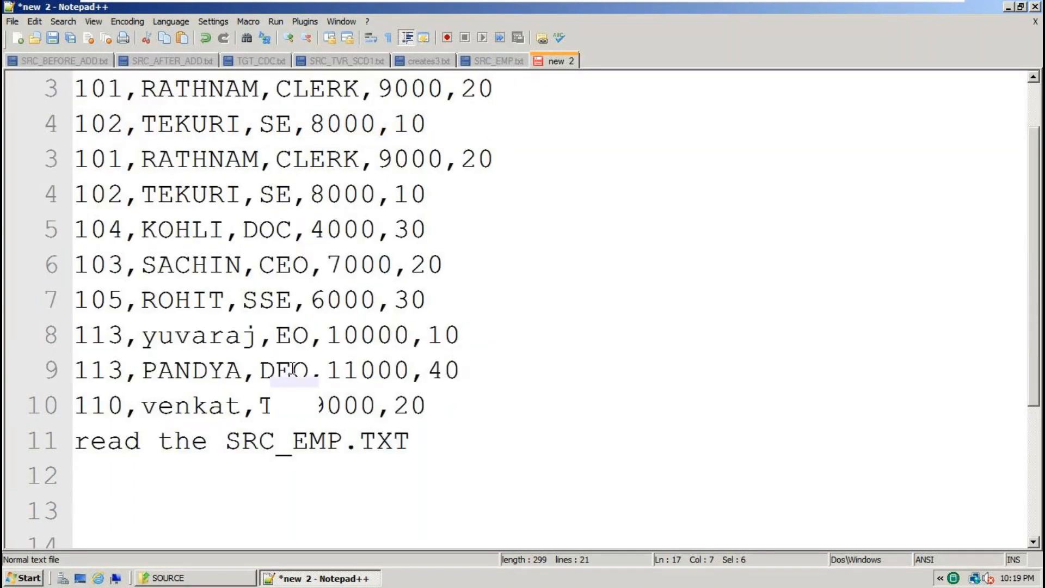
pyautogui.doubleClick(415, 123)
pyautogui.moveTo(454, 119); pyautogui.dragTo(34, 88)
pyautogui.hotkey('ctrl', 'c')
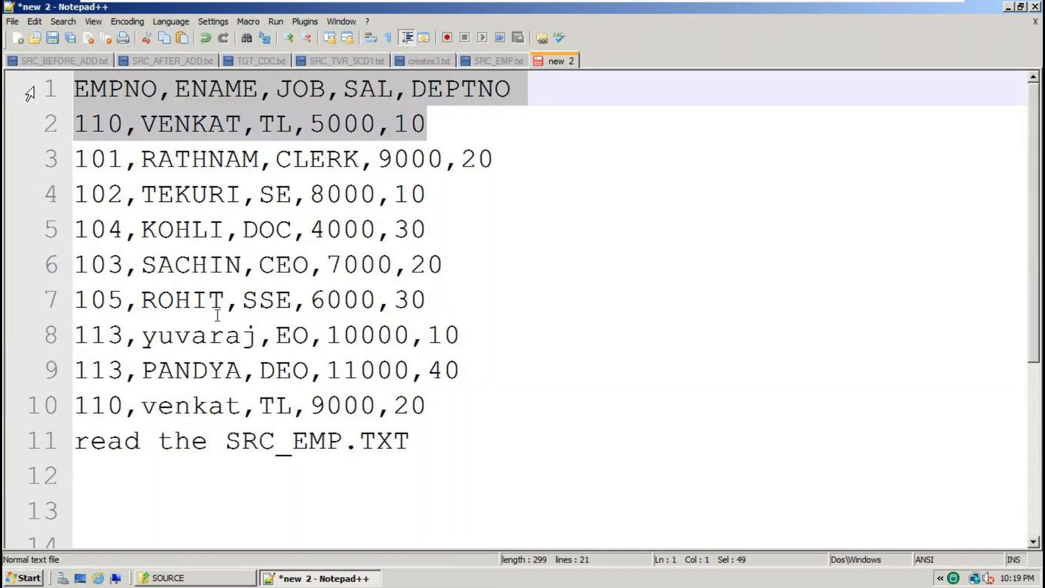
# Paste the header and row 110,VENKAT,TL,5000,10 on a new line under TXT.
pyautogui.scroll(-3, 229, 423)
pyautogui.click(143, 511)
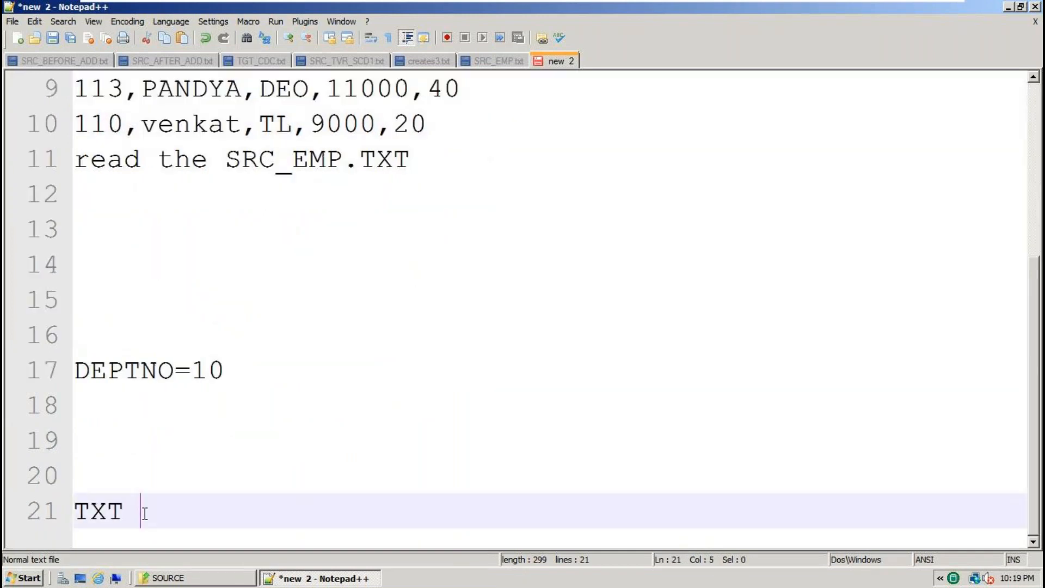
pyautogui.press('Return')
pyautogui.hotkey('ctrl', 'v')
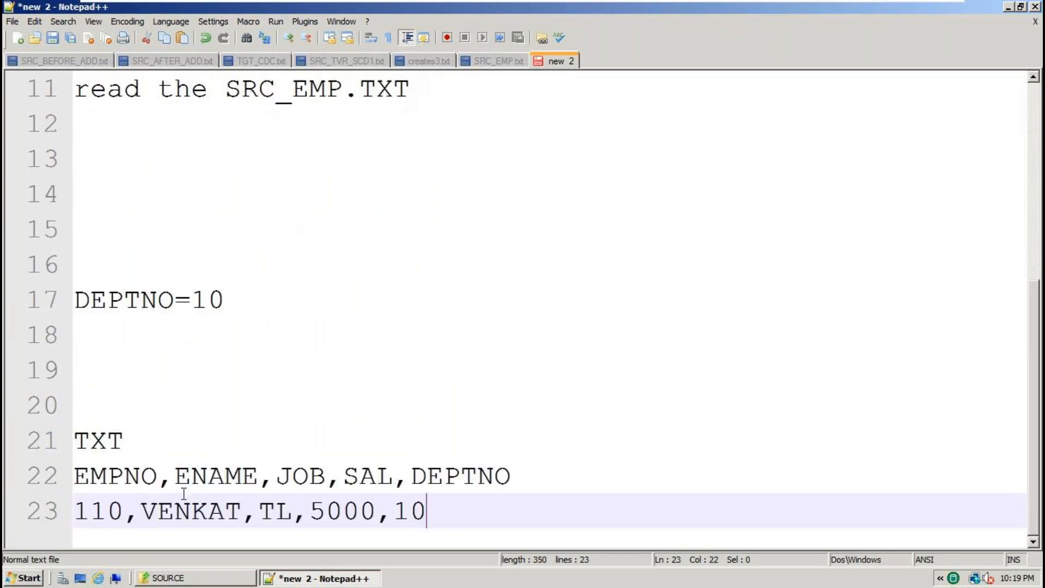
# Check line 3's department 20 against the DEPTNO=10 condition and leave it out.
pyautogui.scroll(4, 184, 494)
pyautogui.doubleClick(477, 159)
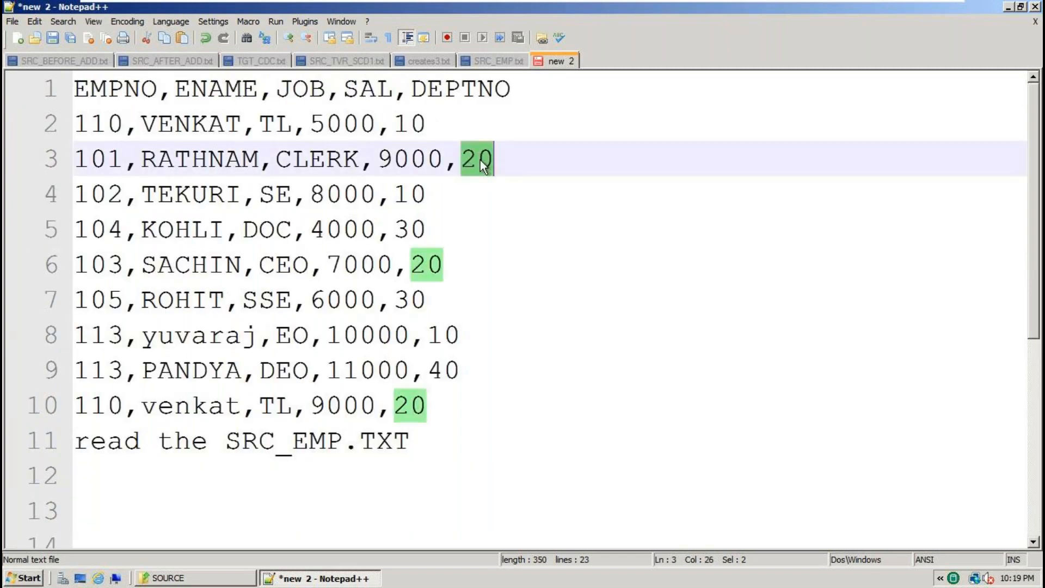
pyautogui.click(541, 161)
pyautogui.hotkey('shift', 'Home')
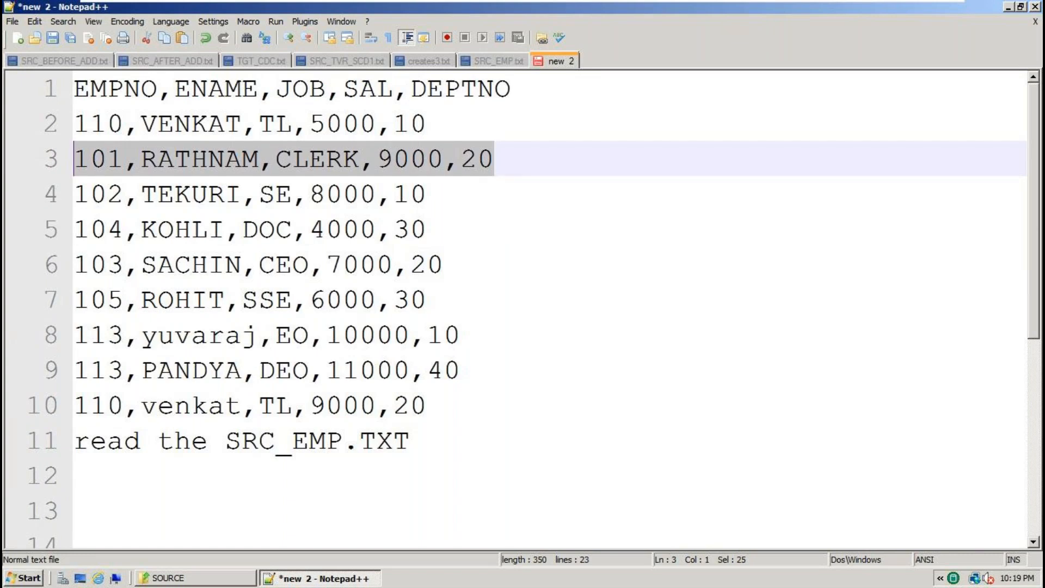
pyautogui.doubleClick(477, 159)
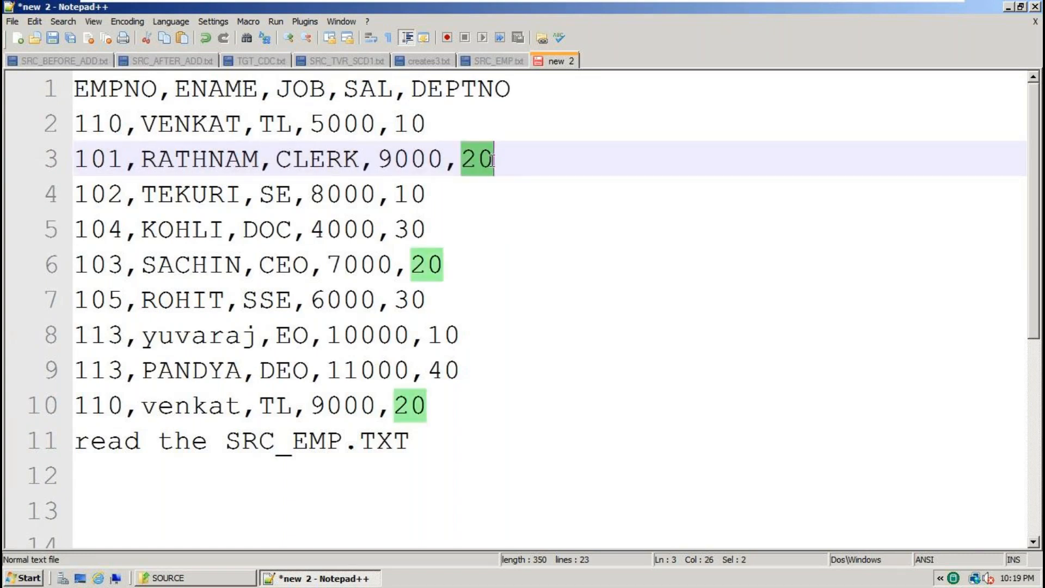
pyautogui.scroll(-4, 479, 302)
pyautogui.click(118, 296)
pyautogui.doubleClick(117, 296)
pyautogui.doubleClick(198, 296)
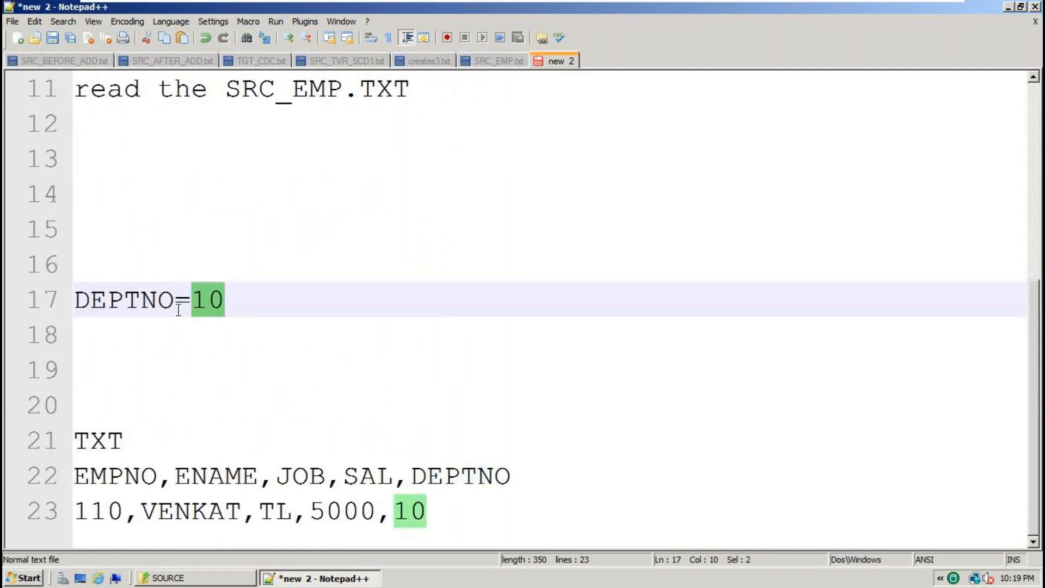
pyautogui.scroll(4, 198, 302)
pyautogui.doubleClick(477, 159)
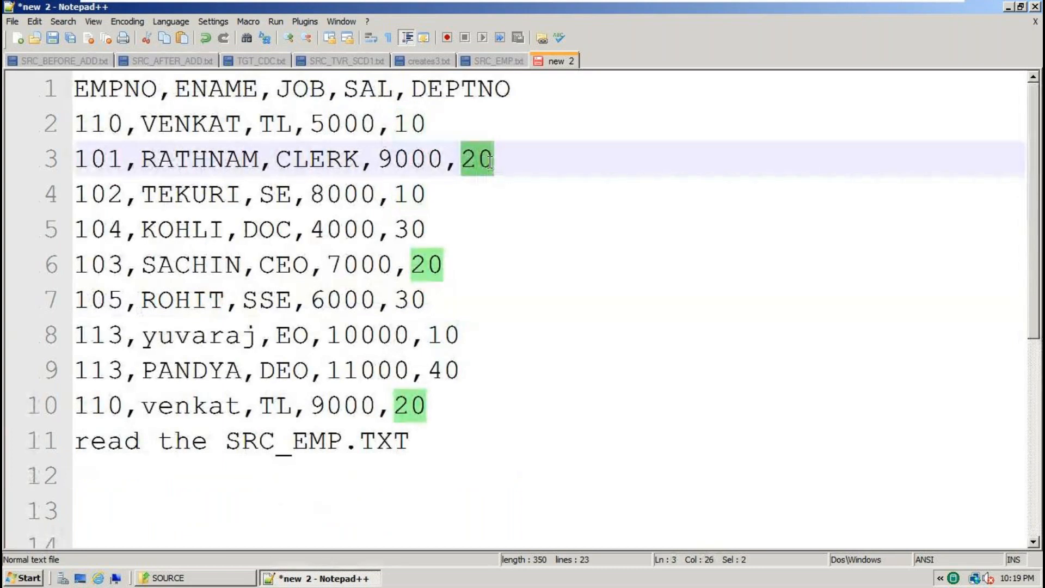
pyautogui.click(508, 162)
pyautogui.moveTo(508, 161); pyautogui.dragTo(65, 157)
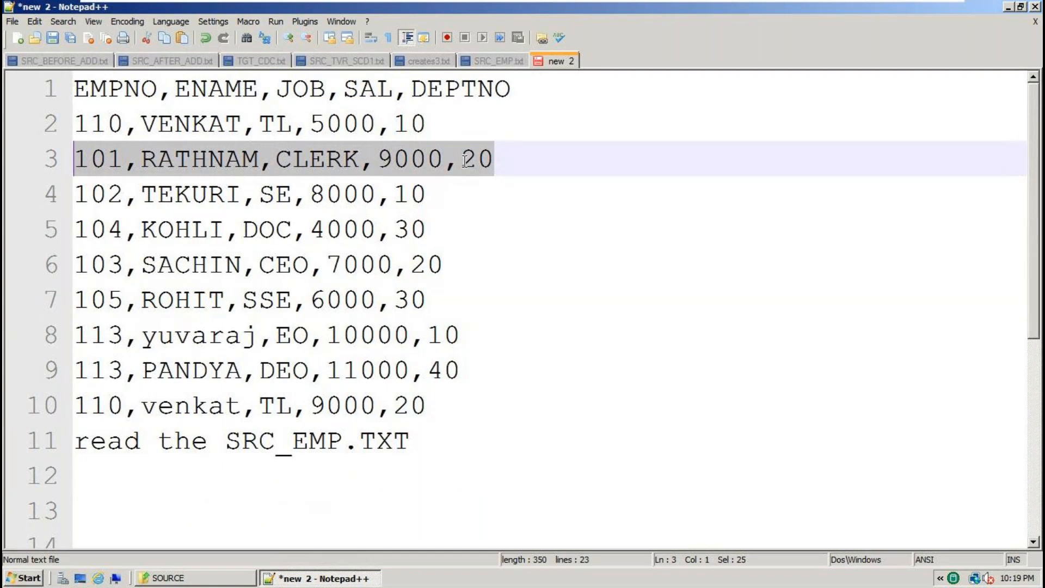
pyautogui.click(507, 155)
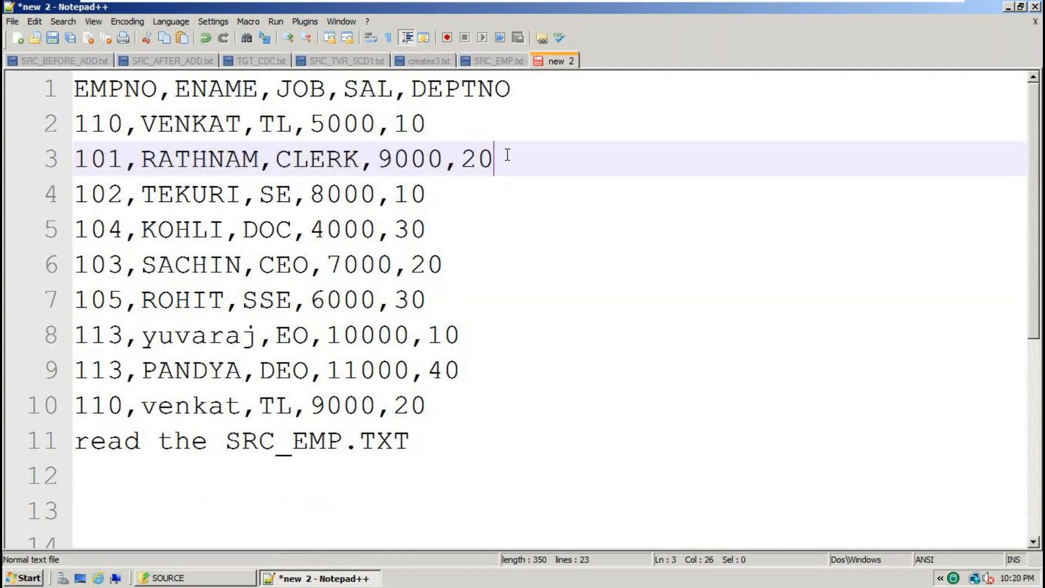
# Copy line 4, employee 102 in department 10, and add it as a target row.
pyautogui.doubleClick(401, 193)
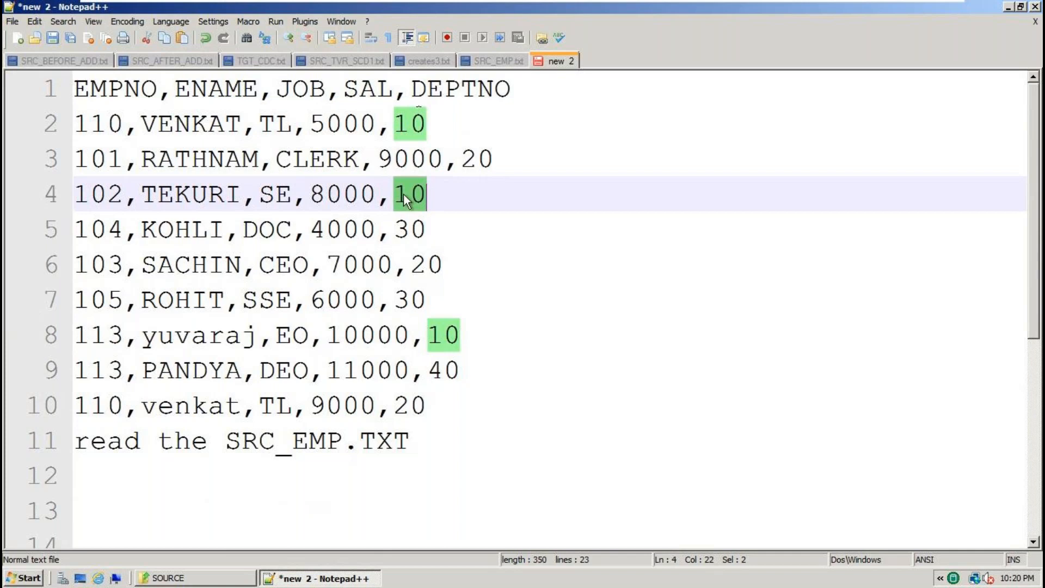
pyautogui.doubleClick(94, 194)
pyautogui.moveTo(467, 194); pyautogui.dragTo(75, 196)
pyautogui.hotkey('ctrl', 'c')
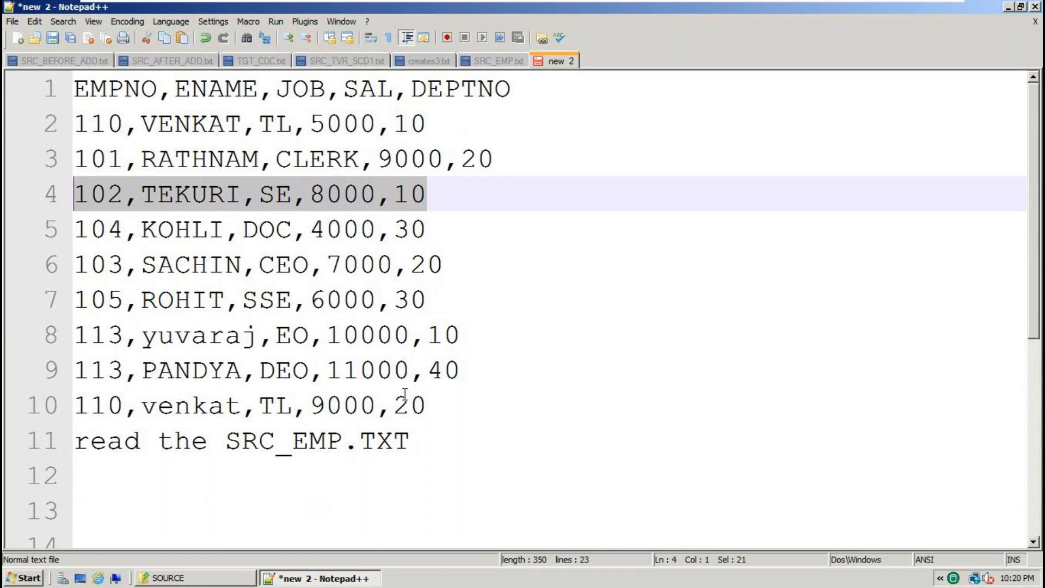
pyautogui.scroll(-4, 406, 396)
pyautogui.click(449, 515)
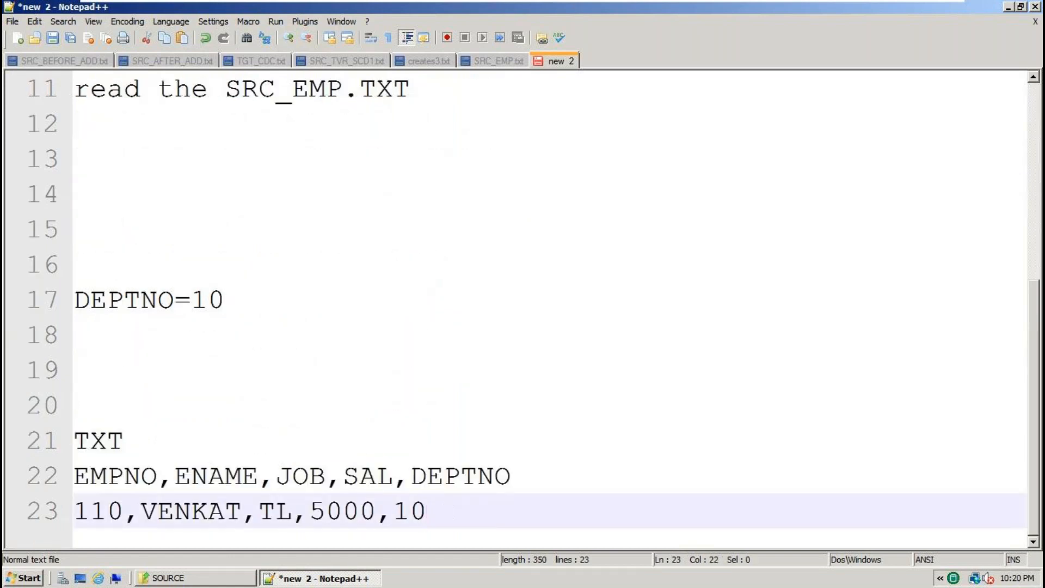
pyautogui.press('Return')
pyautogui.hotkey('ctrl', 'v')
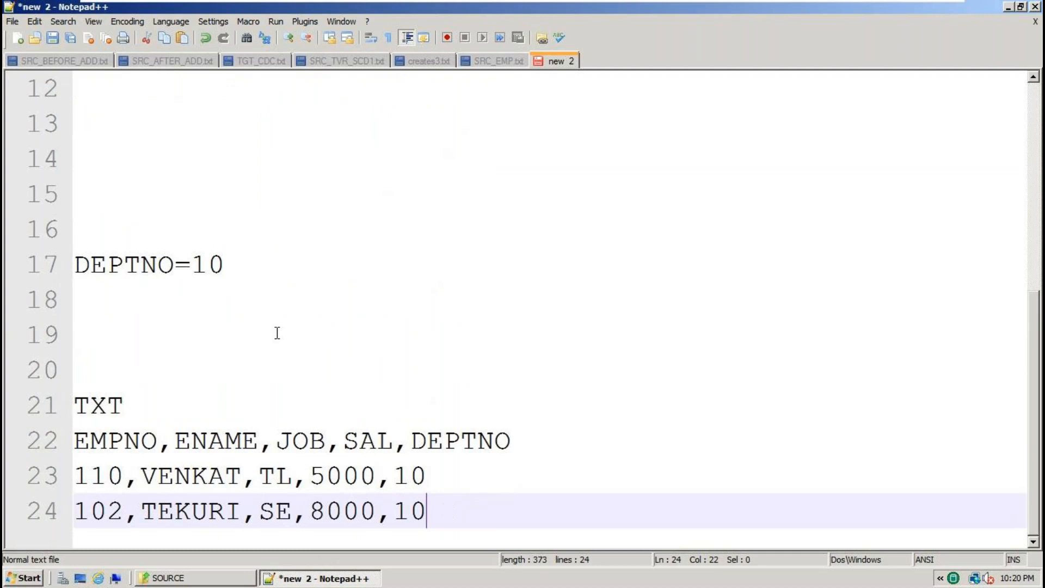
# Review source lines 5 to 7 against the DEPTNO=10 condition.
pyautogui.doubleClick(144, 265)
pyautogui.scroll(4, 145, 267)
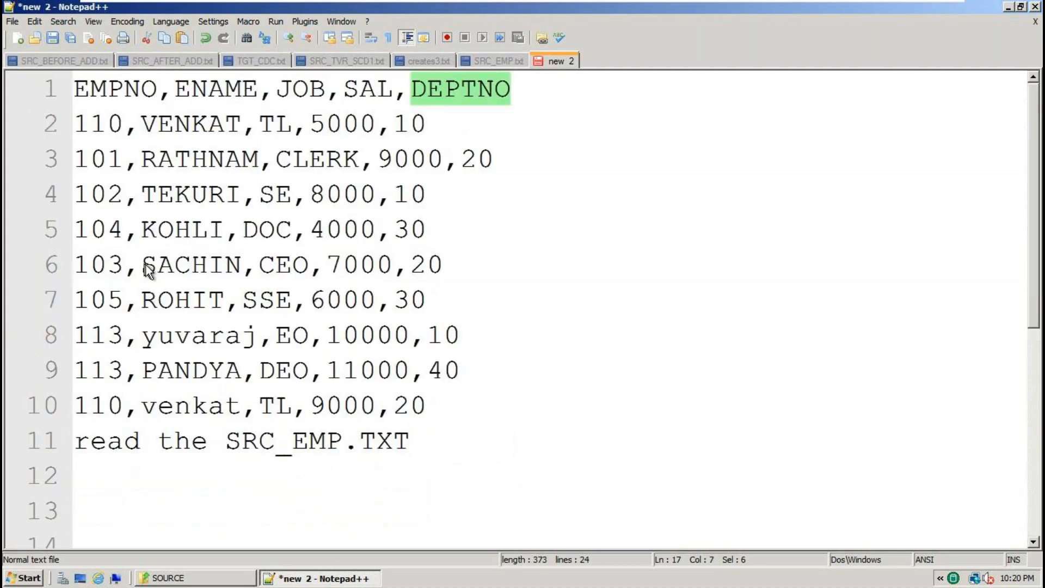
pyautogui.click(397, 229)
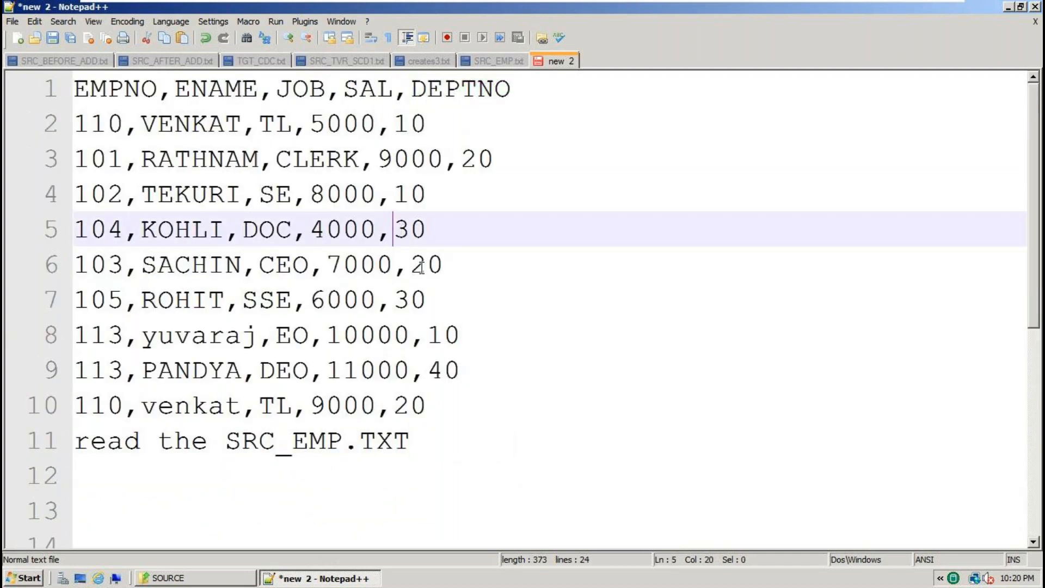
pyautogui.click(422, 268)
pyautogui.click(436, 299)
pyautogui.moveTo(430, 299); pyautogui.dragTo(46, 243)
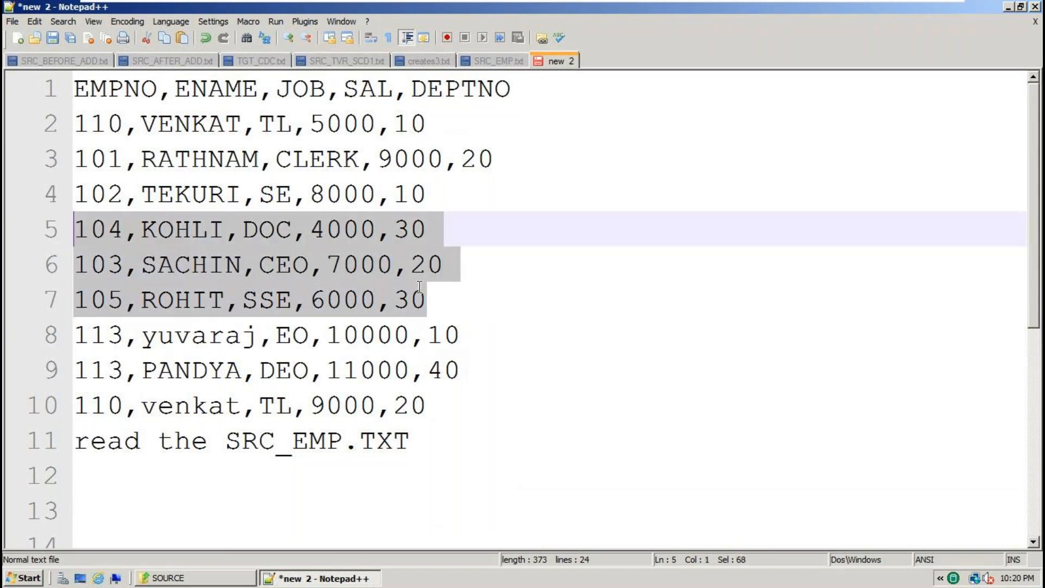
pyautogui.scroll(-3, 420, 289)
pyautogui.scroll(2, 423, 291)
pyautogui.scroll(-2, 424, 290)
pyautogui.scroll(2, 423, 292)
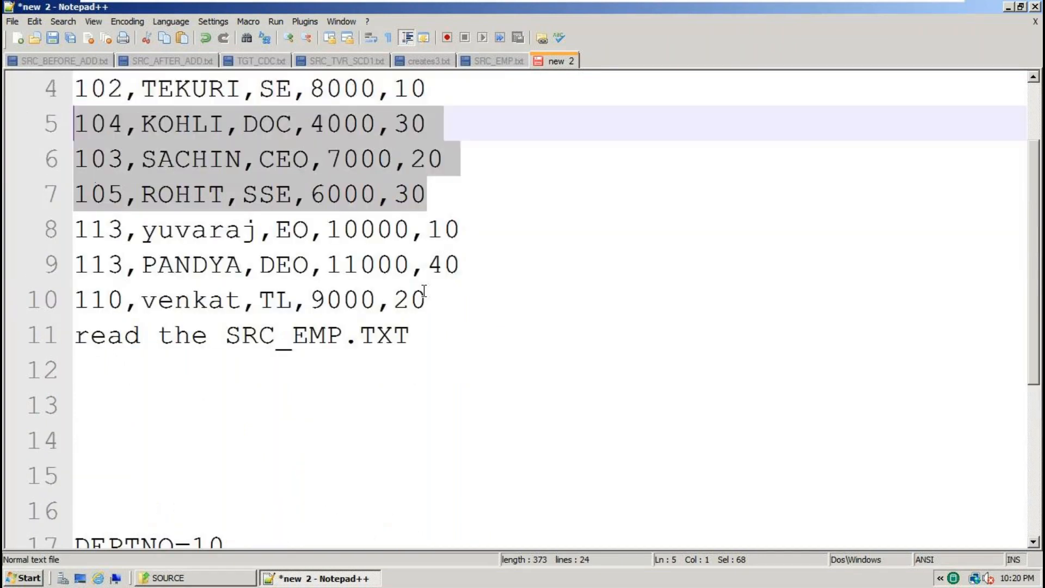
pyautogui.scroll(-2, 424, 291)
pyautogui.doubleClick(109, 334)
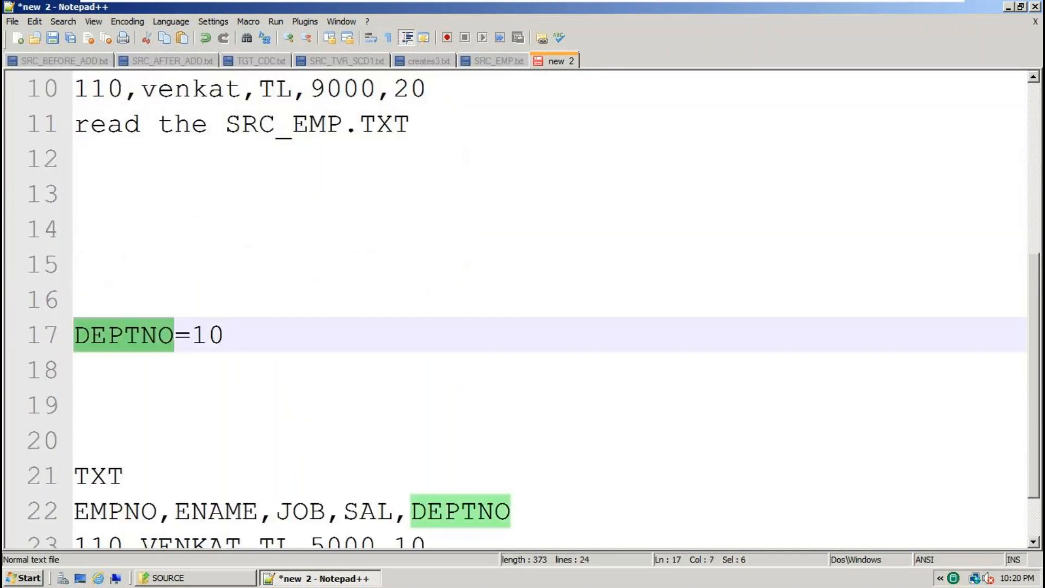
pyautogui.click(189, 336)
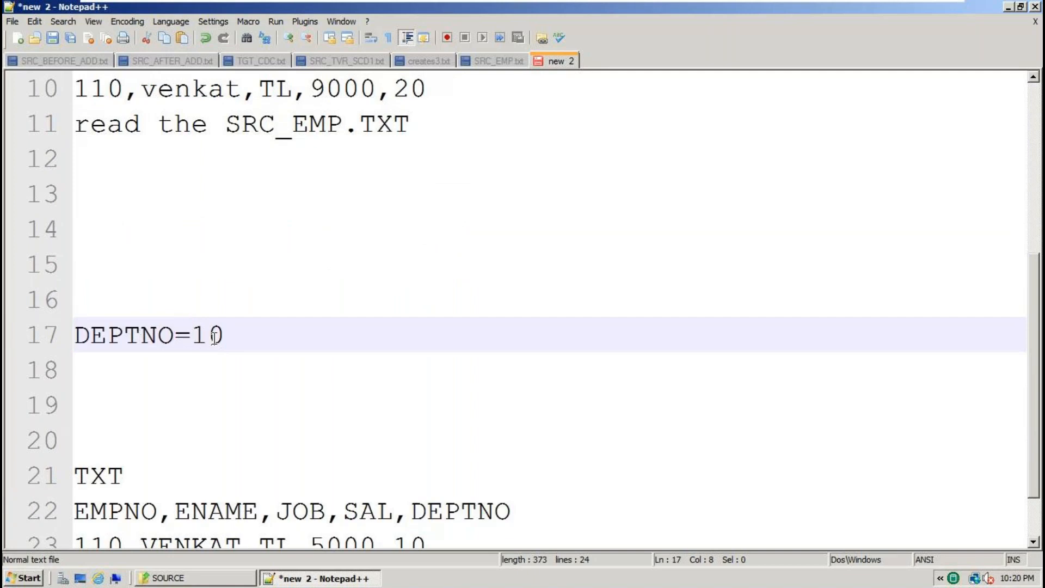
pyautogui.click(213, 336)
pyautogui.scroll(-1, 265, 378)
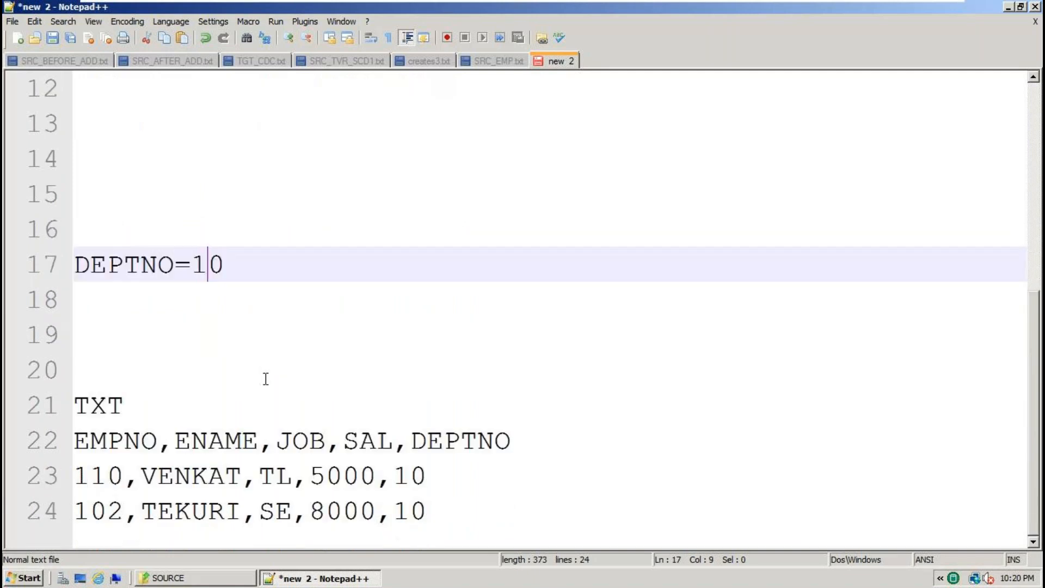
pyautogui.scroll(3, 353, 311)
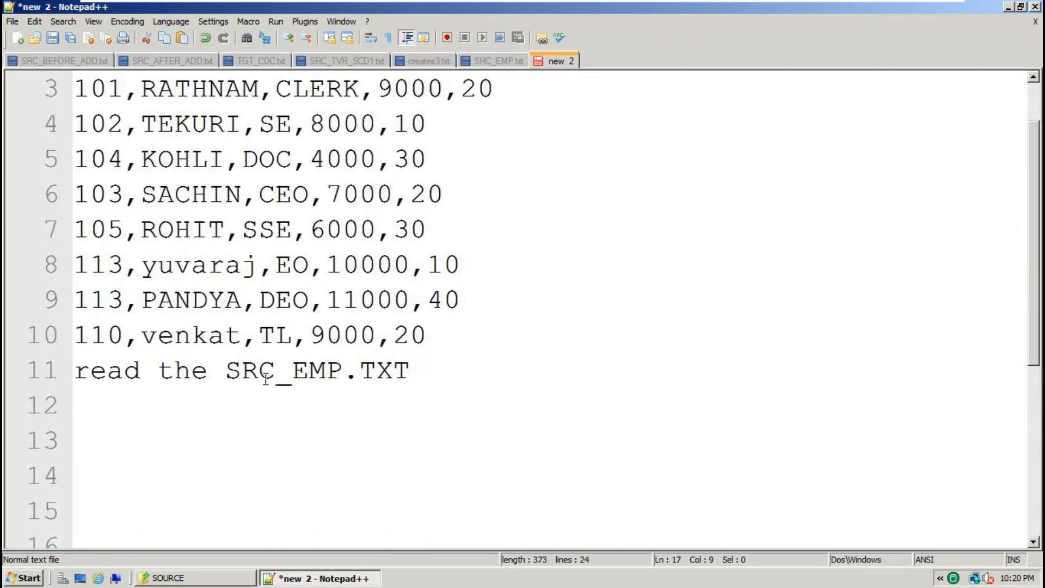
pyautogui.scroll(-2, 413, 227)
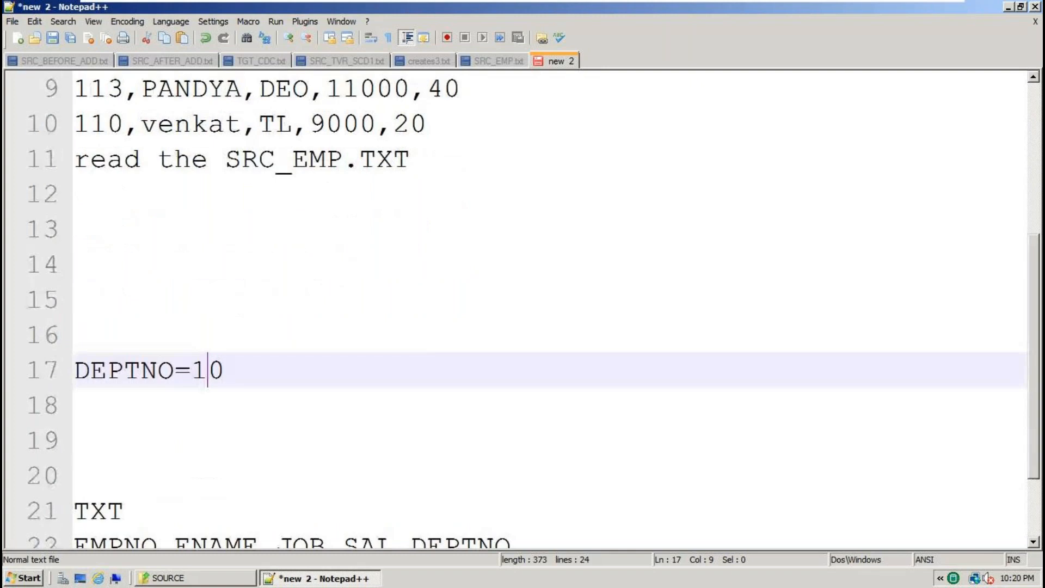
pyautogui.scroll(3, 301, 269)
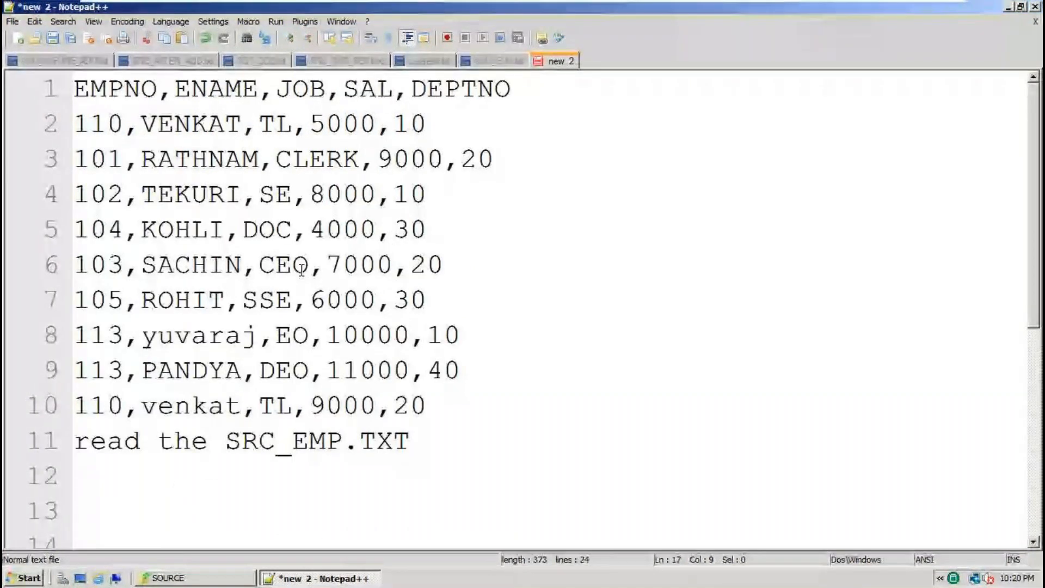
# Copy line 8, employee 113, and paste it below the last target row.
pyautogui.click(460, 334)
pyautogui.moveTo(439, 337); pyautogui.dragTo(75, 337)
pyautogui.hotkey('ctrl', 'c')
pyautogui.scroll(-4, 469, 378)
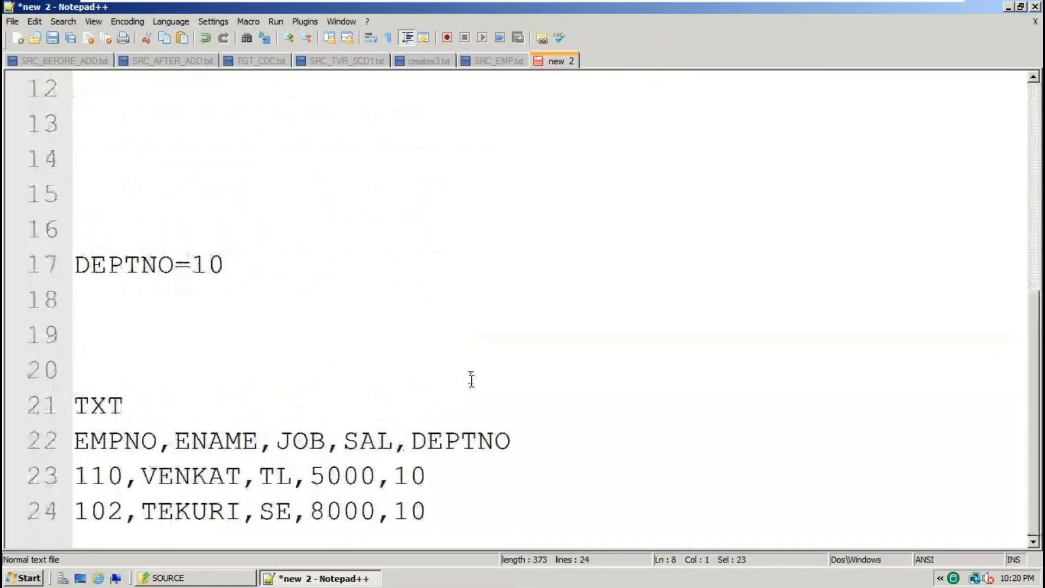
pyautogui.click(444, 505)
pyautogui.press('Return')
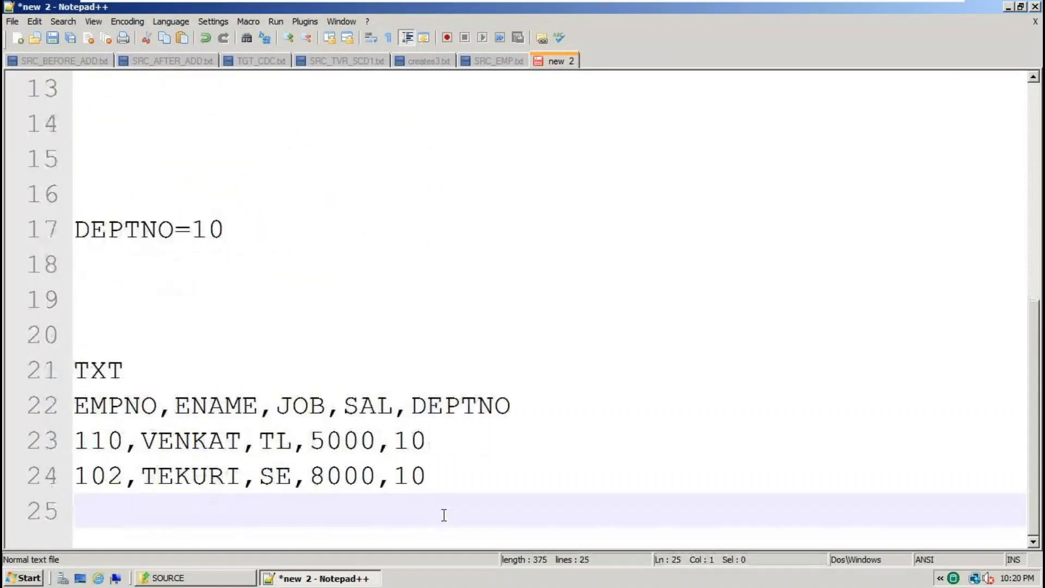
pyautogui.hotkey('ctrl', 'v')
# Select all ten source data rows, then return the caret to after TXT on line 21.
pyautogui.scroll(4, 445, 511)
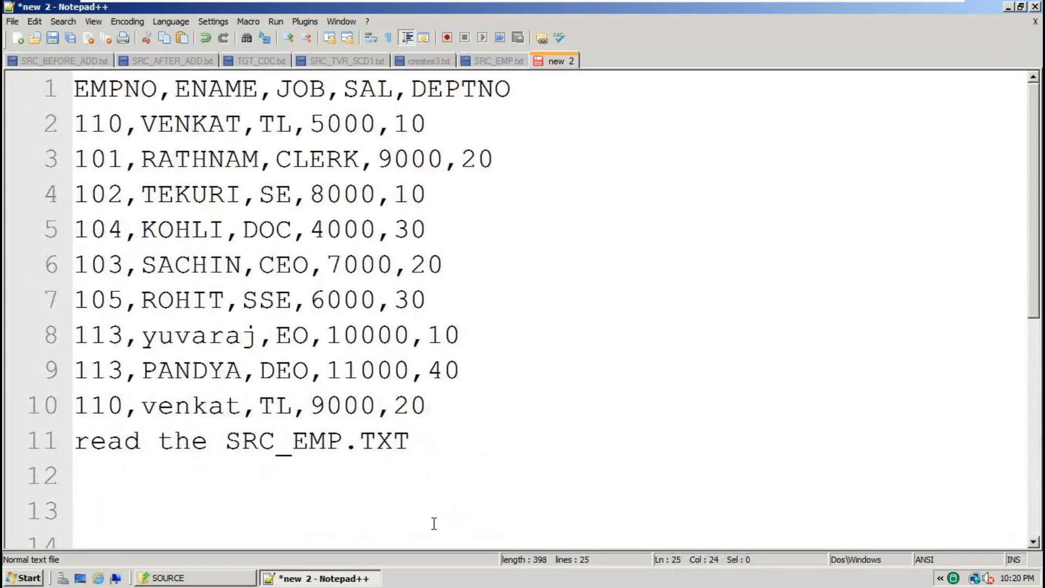
pyautogui.doubleClick(245, 437)
pyautogui.click(141, 447)
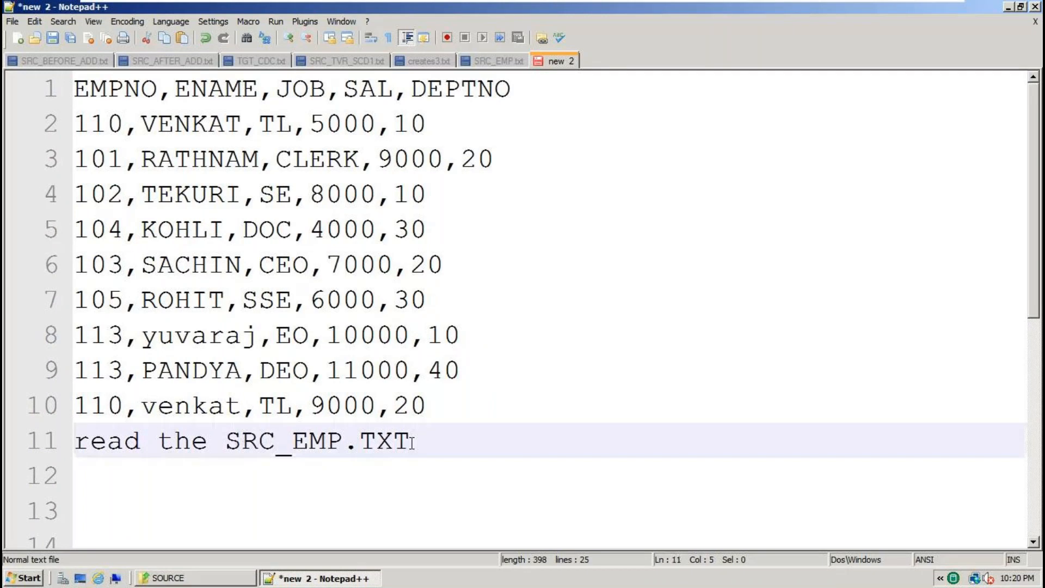
pyautogui.moveTo(430, 406); pyautogui.dragTo(325, 370)
pyautogui.moveTo(244, 295); pyautogui.dragTo(70, 88)
pyautogui.scroll(-4, 395, 346)
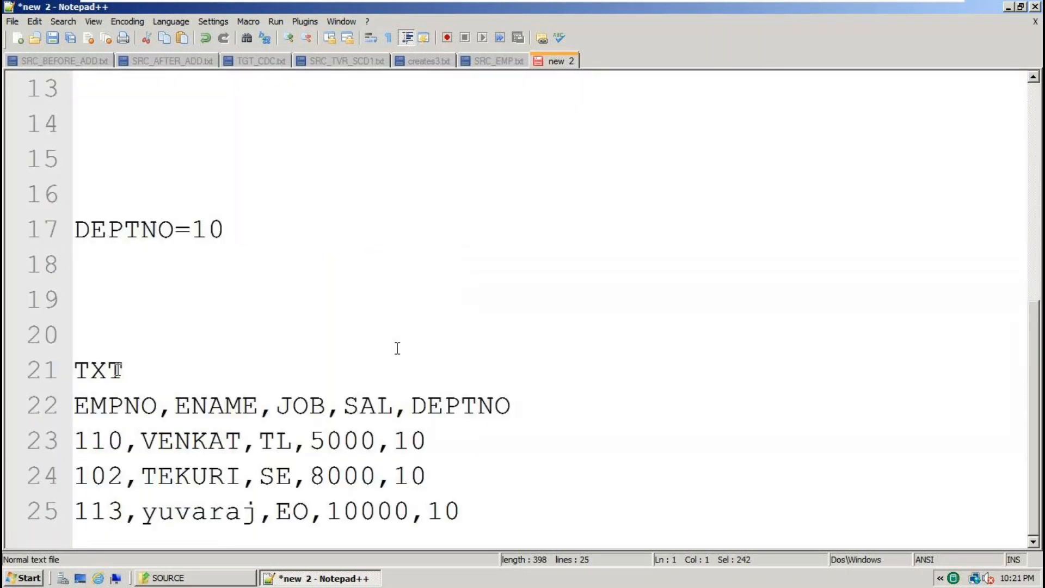
pyautogui.click(237, 369)
# Label the target sample by typing TARGET_EMP.txt after TXT.
pyautogui.write('TARGE')
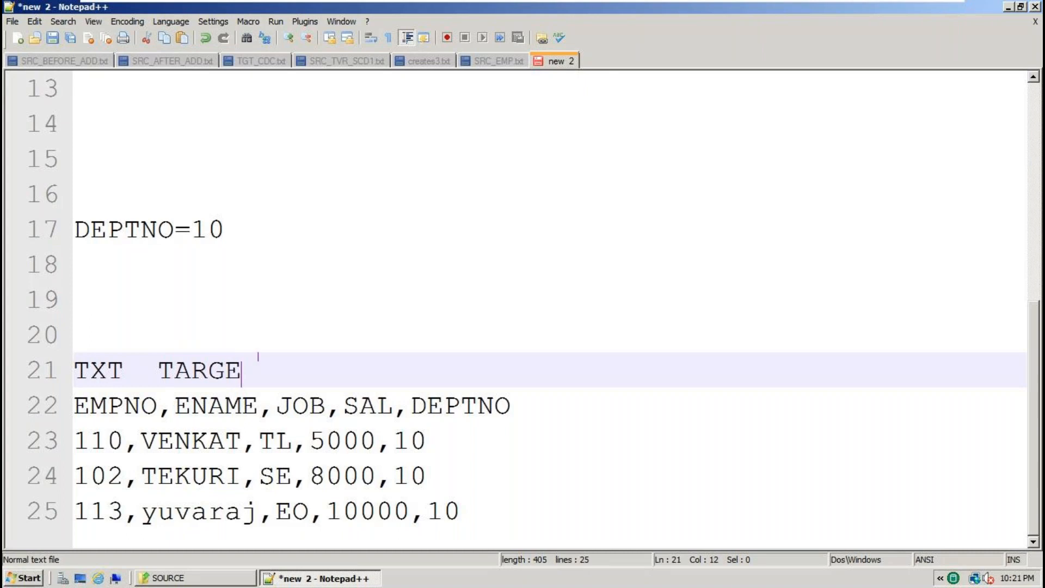
pyautogui.write('T_EMP.txt')
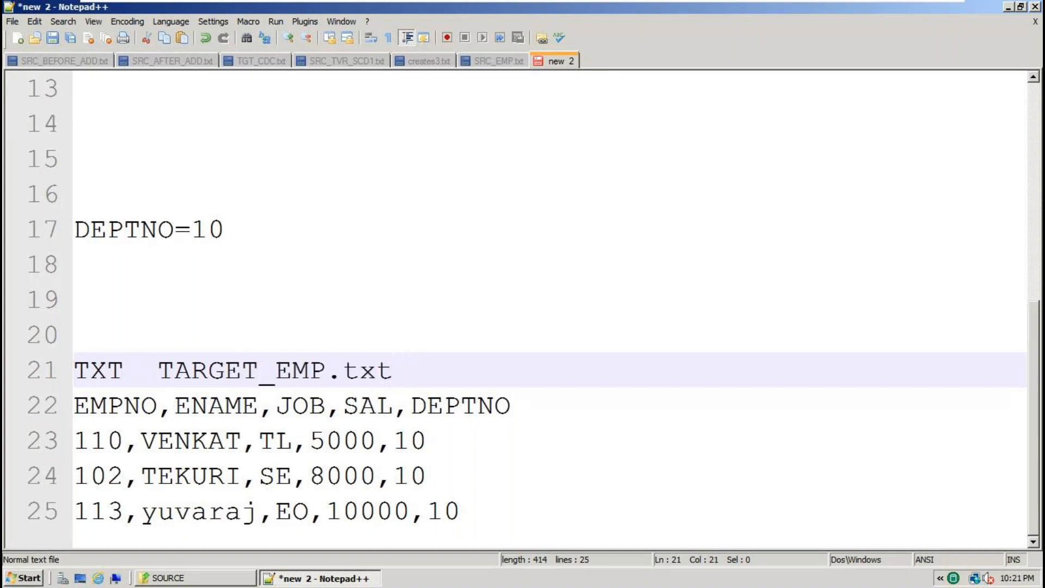
pyautogui.doubleClick(241, 356)
pyautogui.click(383, 373)
# Add the note 'Sequential FIle stage' on a new line under 'read the SRC_EMP.TXT'.
pyautogui.moveTo(463, 512); pyautogui.dragTo(60, 415)
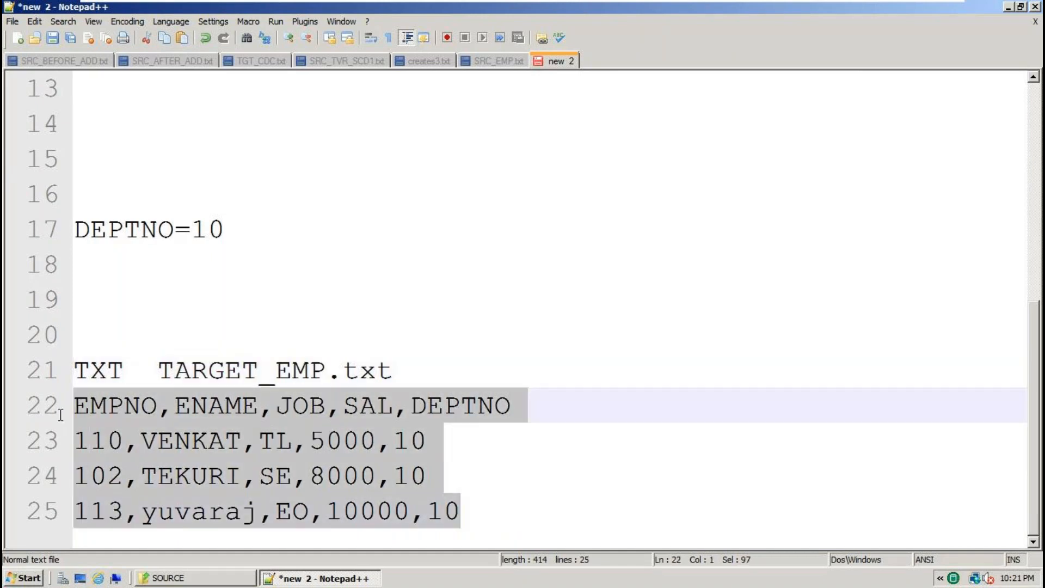
pyautogui.scroll(4, 117, 415)
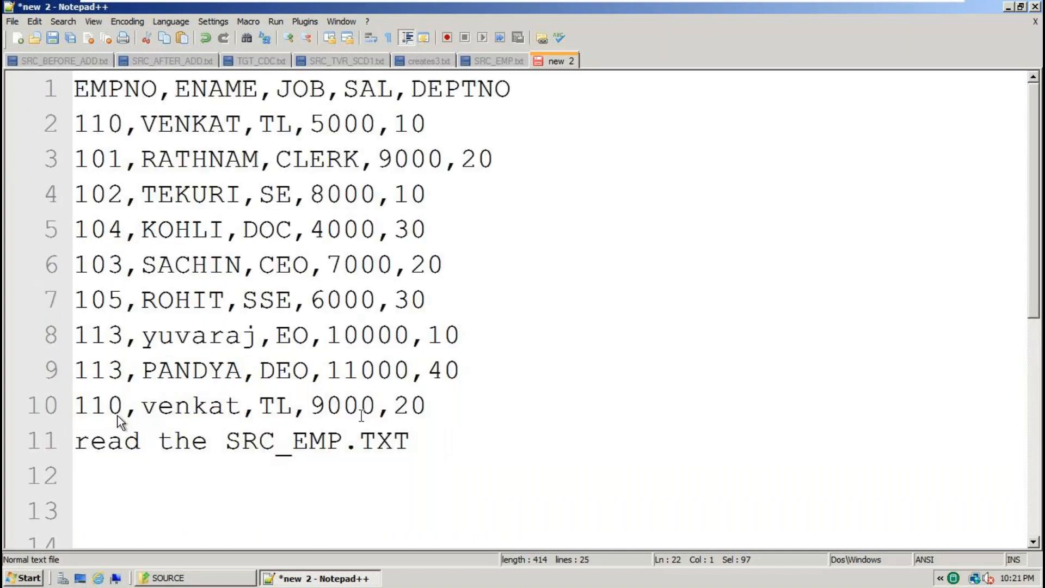
pyautogui.click(139, 441)
pyautogui.doubleClick(327, 441)
pyautogui.click(459, 442)
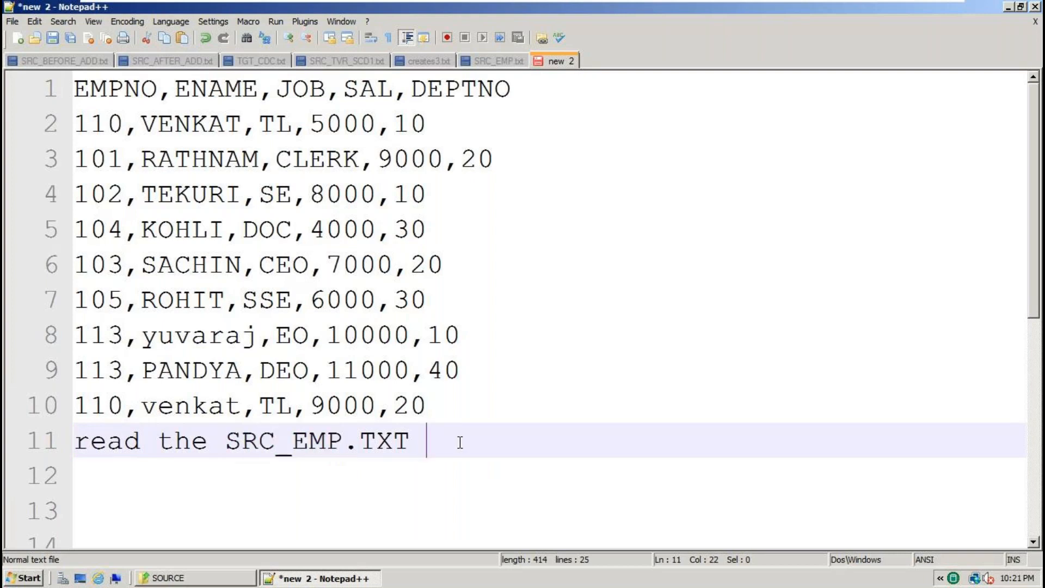
pyautogui.press('Return')
pyautogui.write('Seq')
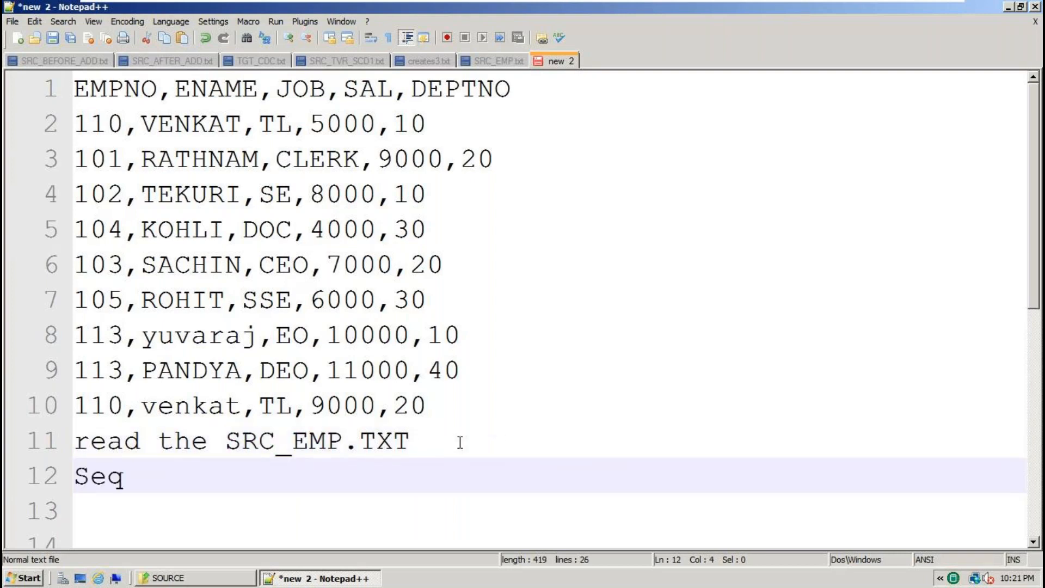
pyautogui.write('uential')
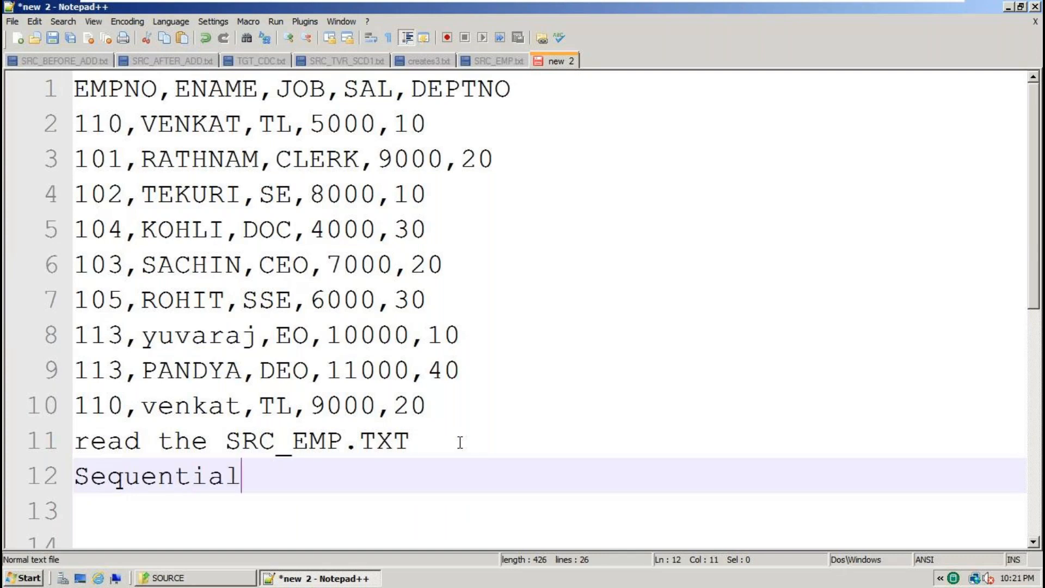
pyautogui.press('BackSpace')
pyautogui.press('BackSpace')
pyautogui.press('BackSpace')
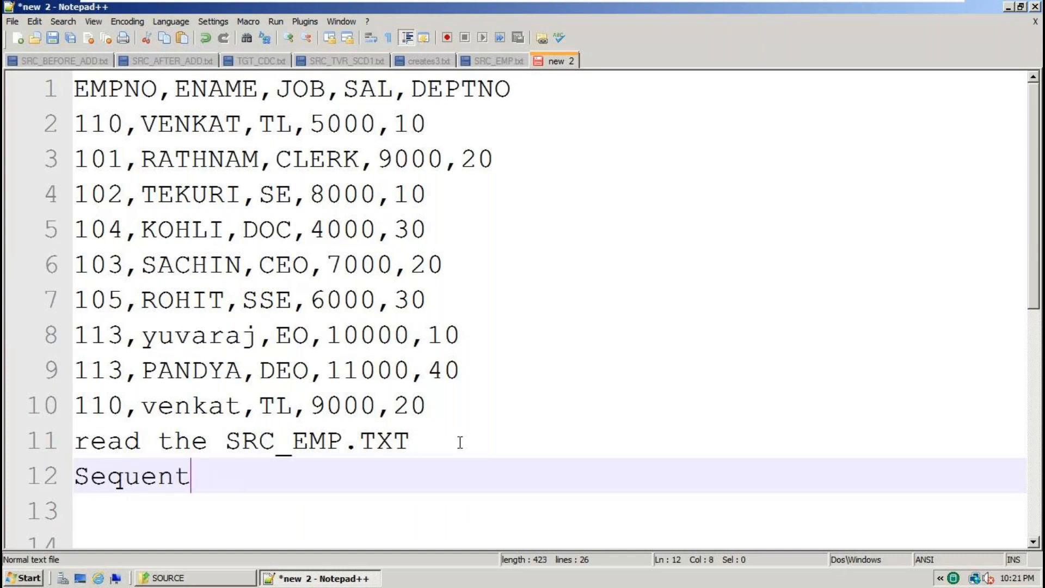
pyautogui.write('ial ')
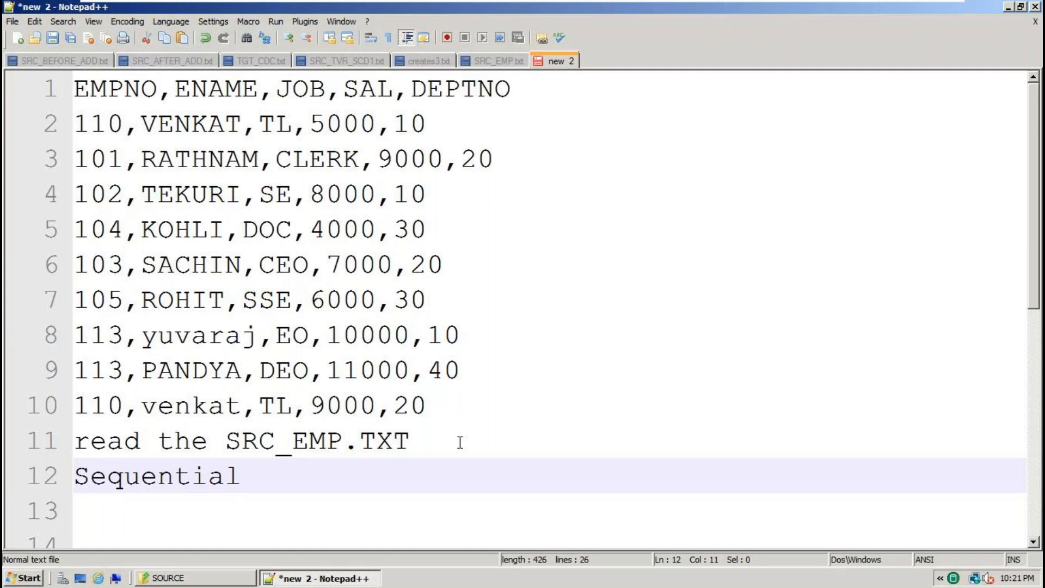
pyautogui.write(' FIle stage')
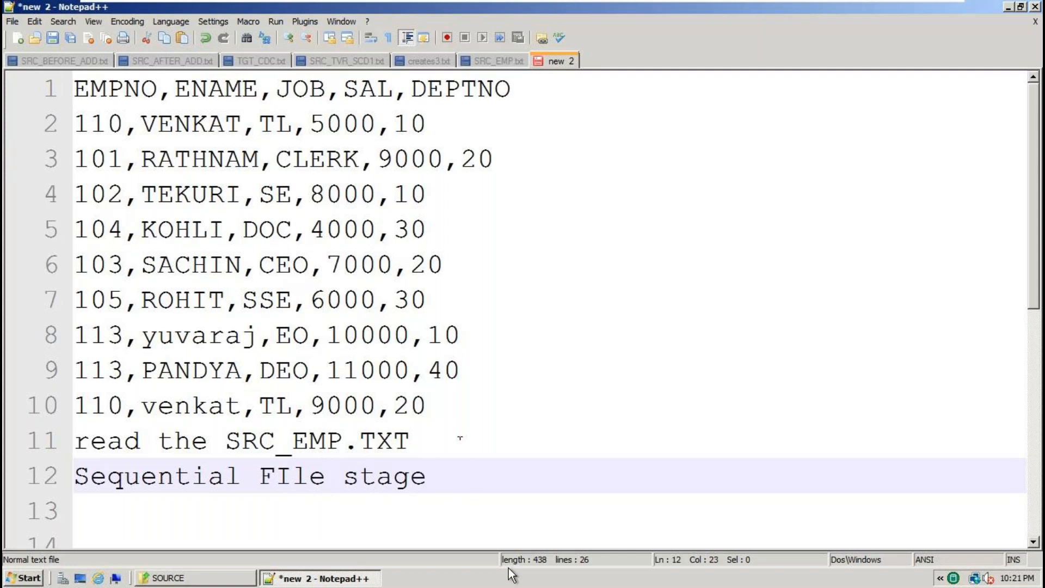
pyautogui.moveTo(444, 477); pyautogui.dragTo(96, 479)
pyautogui.hotkey('ctrl', 'c')
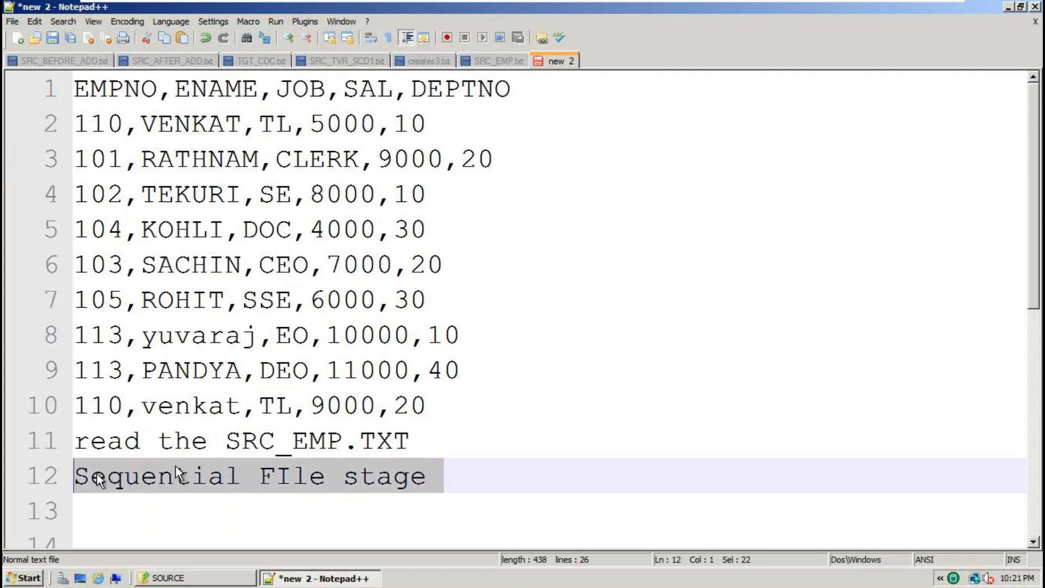
# Copy the 'Sequential FIle stage' note and paste it under the TXT TARGET_EMP.txt line.
pyautogui.click(246, 441)
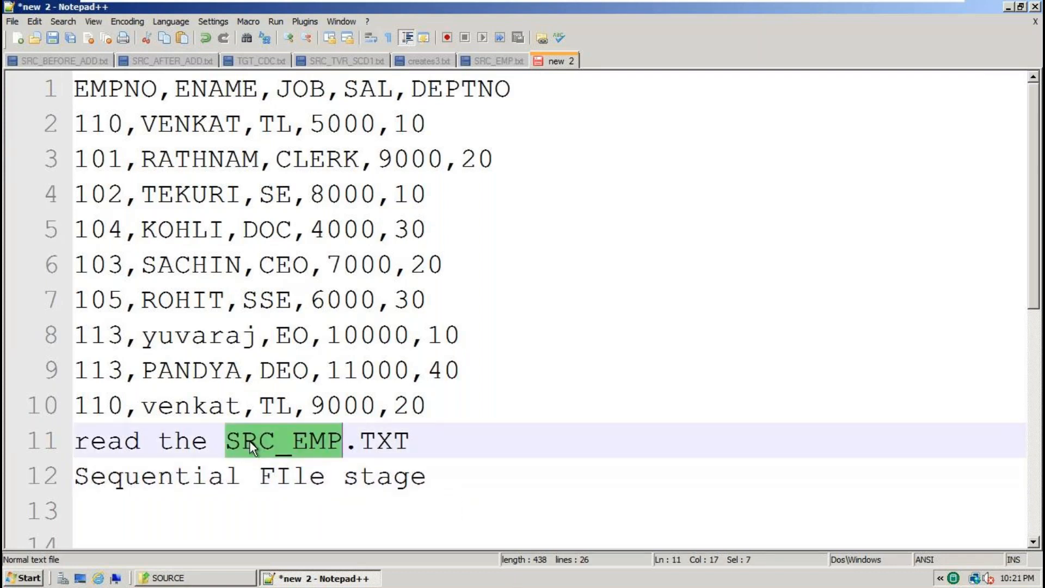
pyautogui.doubleClick(156, 477)
pyautogui.moveTo(443, 478); pyautogui.dragTo(63, 483)
pyautogui.scroll(-5, 214, 485)
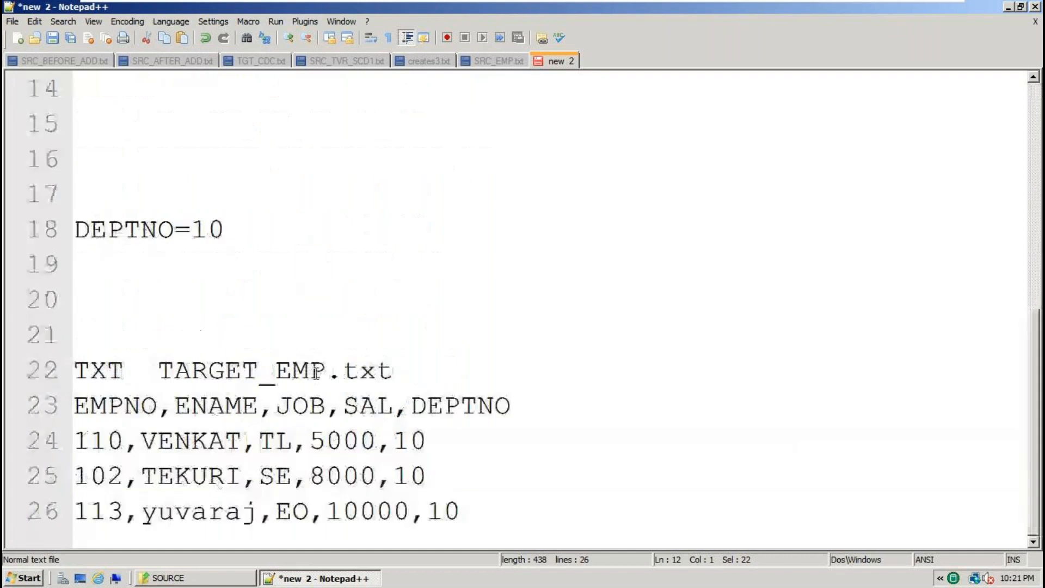
pyautogui.doubleClick(252, 371)
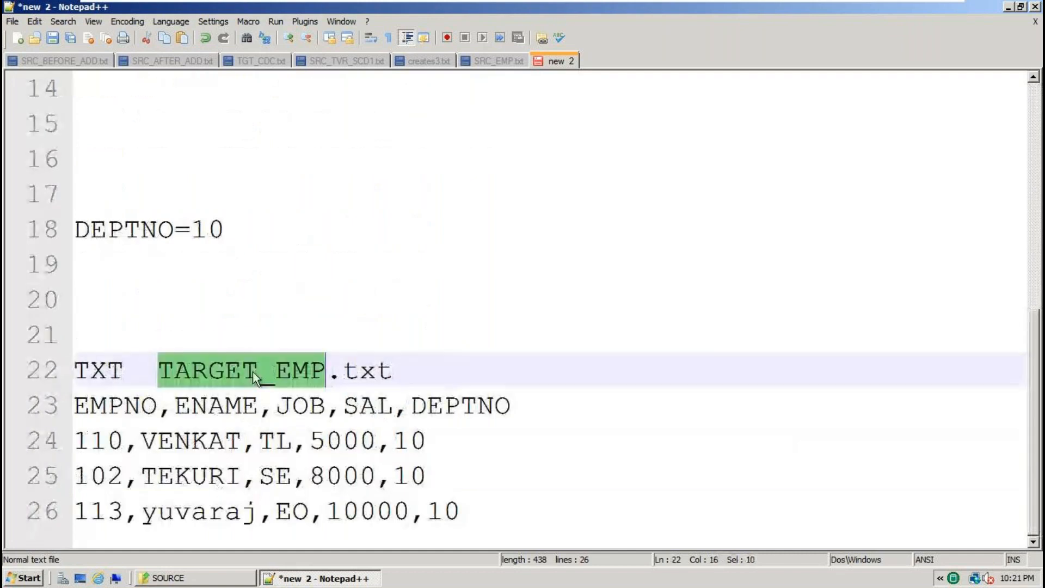
pyautogui.click(415, 368)
pyautogui.press('Return')
pyautogui.press('Return')
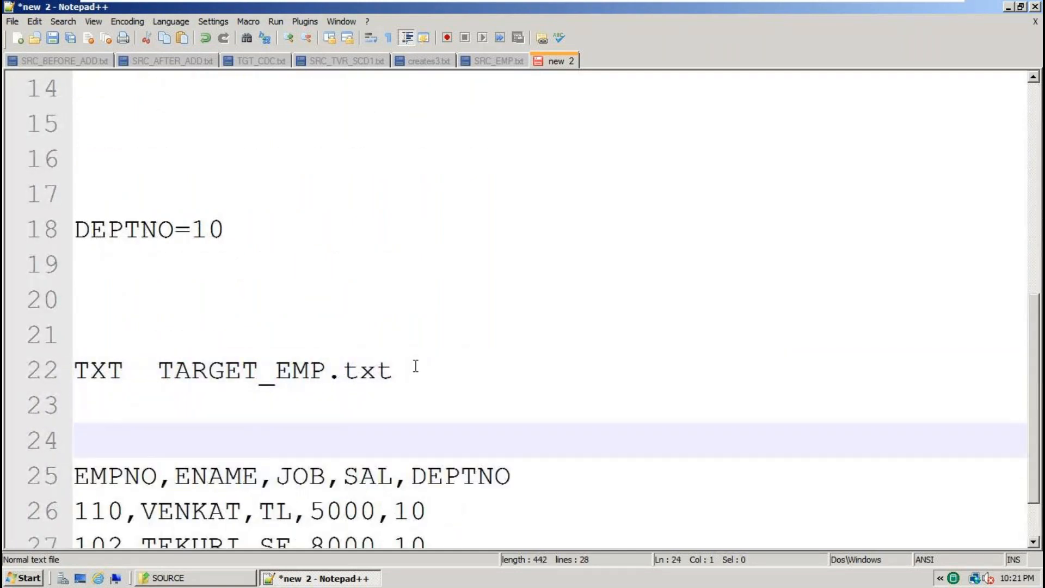
pyautogui.hotkey('ctrl', 'v')
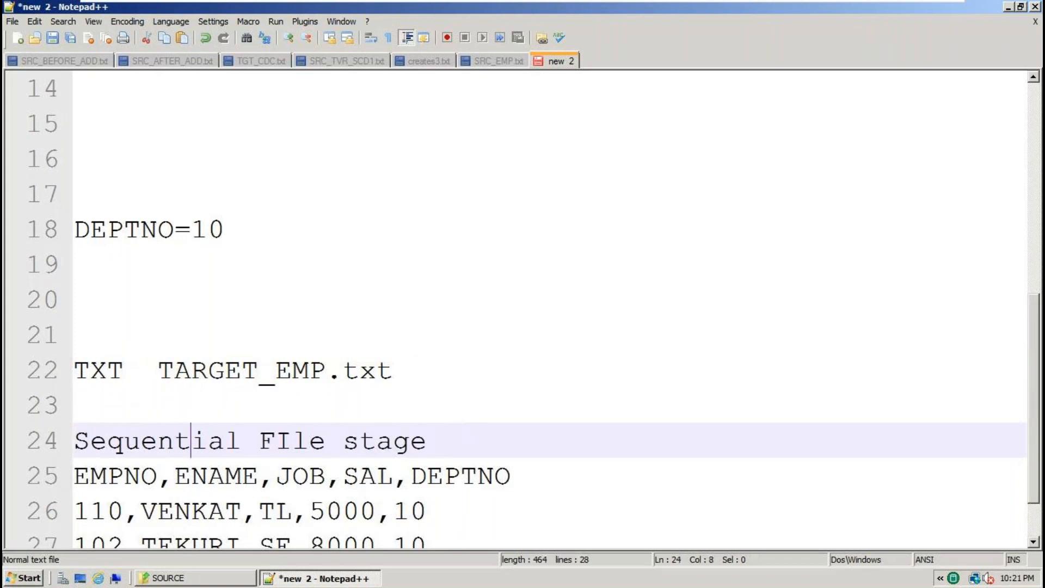
# Compare the source and target 'Sequential FIle stage' labels on lines 12 and 24.
pyautogui.doubleClick(194, 447)
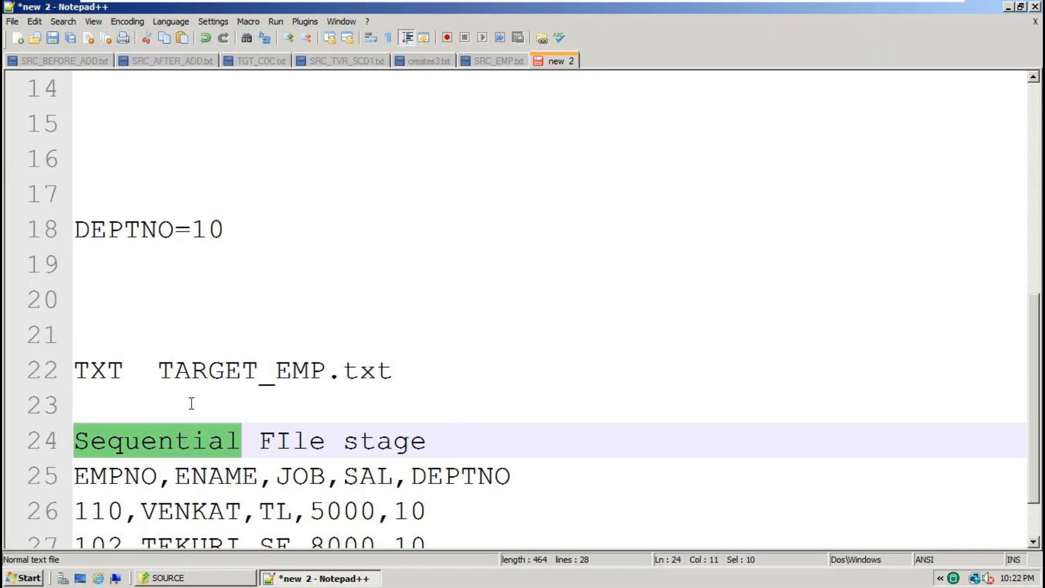
pyautogui.doubleClick(118, 373)
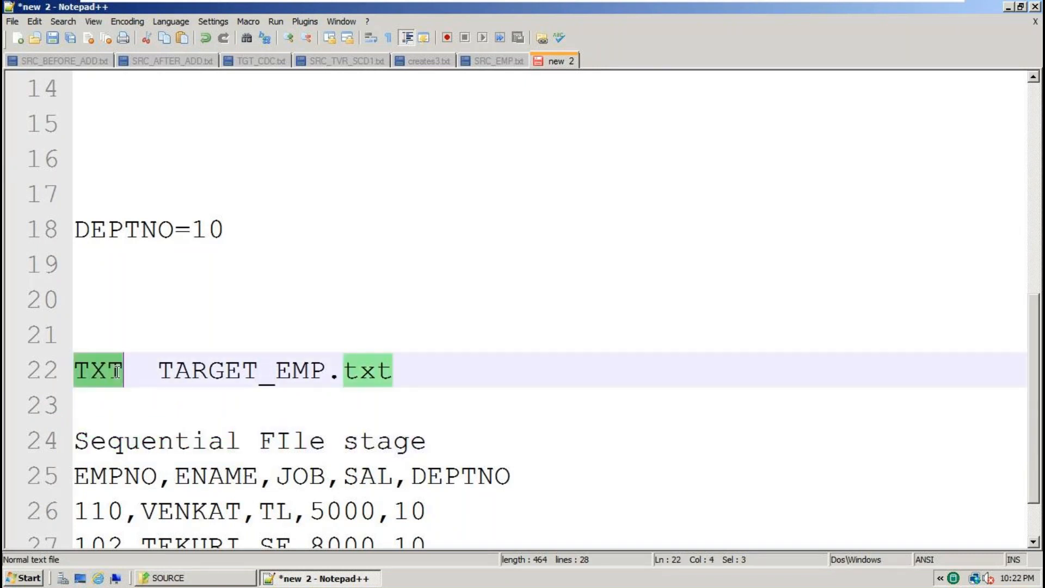
pyautogui.click(139, 442)
pyautogui.doubleClick(141, 444)
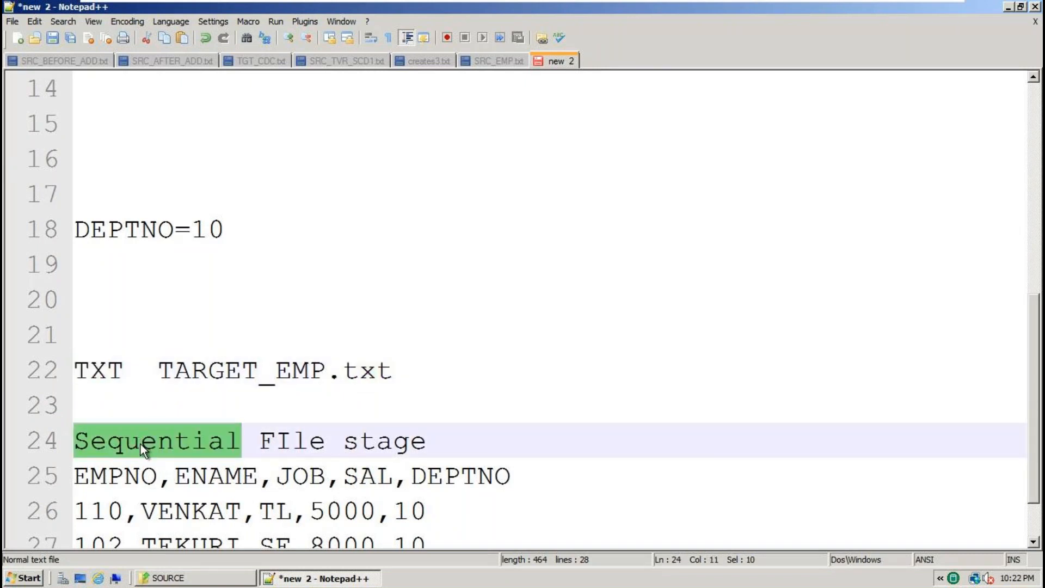
pyautogui.scroll(4, 140, 444)
pyautogui.doubleClick(211, 473)
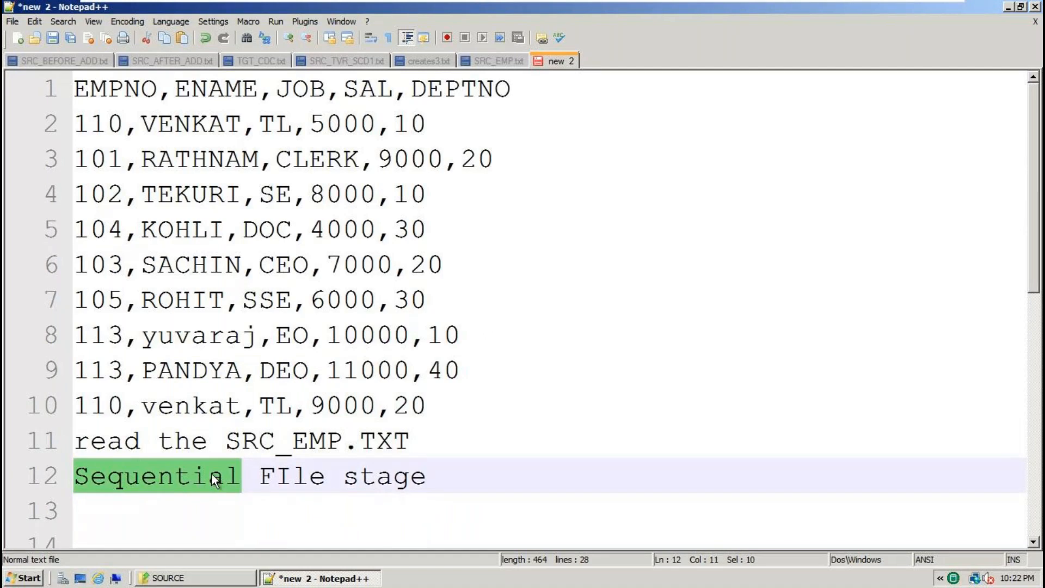
pyautogui.scroll(-5, 207, 425)
pyautogui.doubleClick(204, 383)
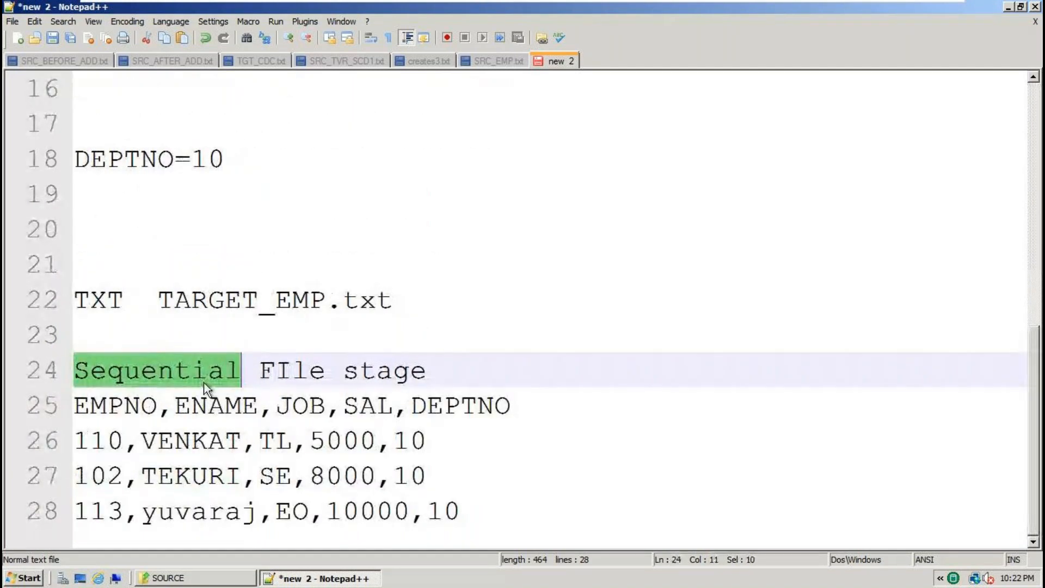
pyautogui.scroll(4, 204, 382)
pyautogui.doubleClick(289, 370)
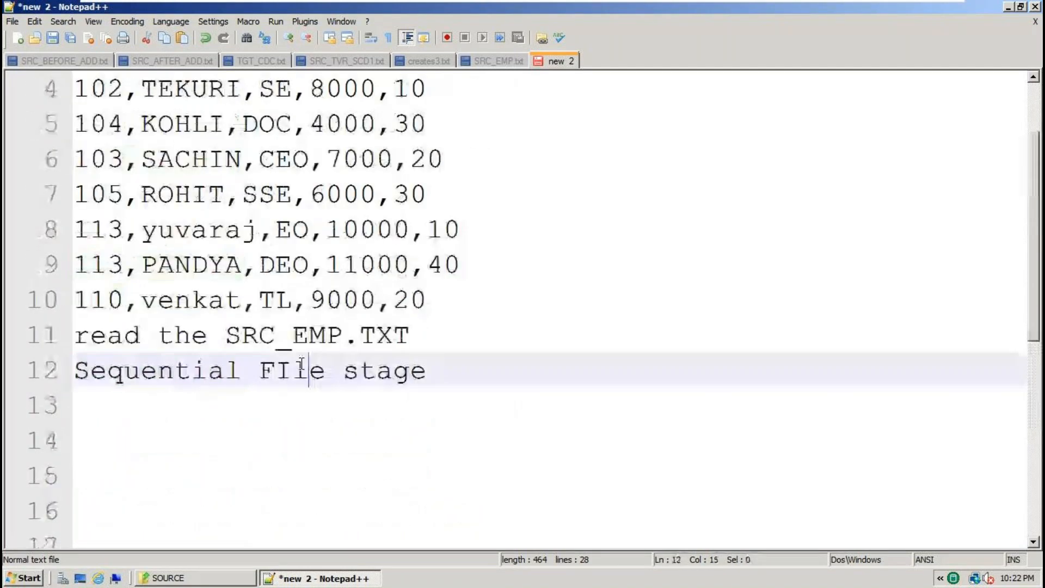
pyautogui.scroll(-4, 288, 381)
pyautogui.doubleClick(196, 374)
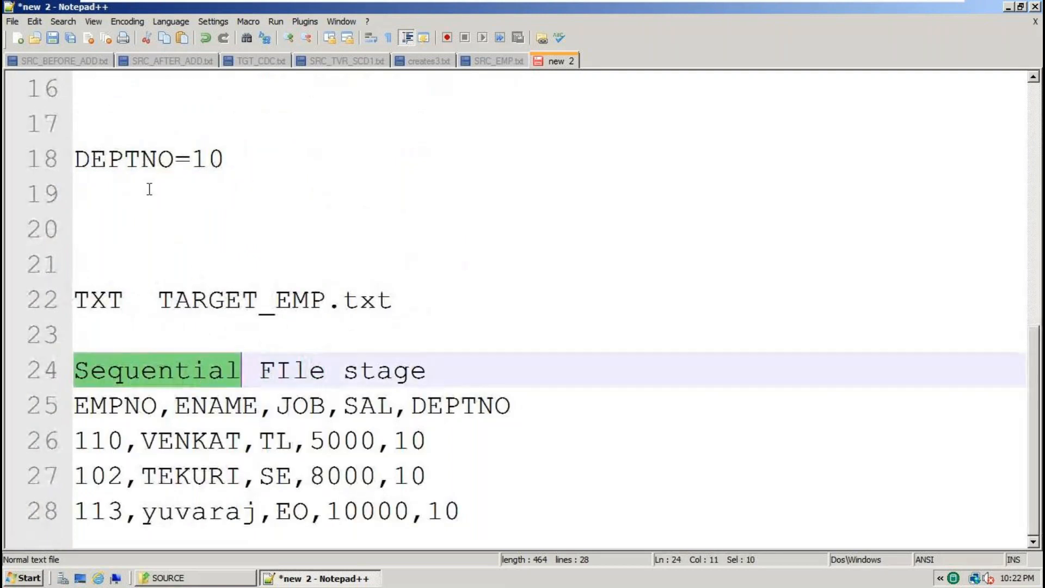
# Review the DEPTNO=10 condition and move to the empty line above it.
pyautogui.doubleClick(128, 158)
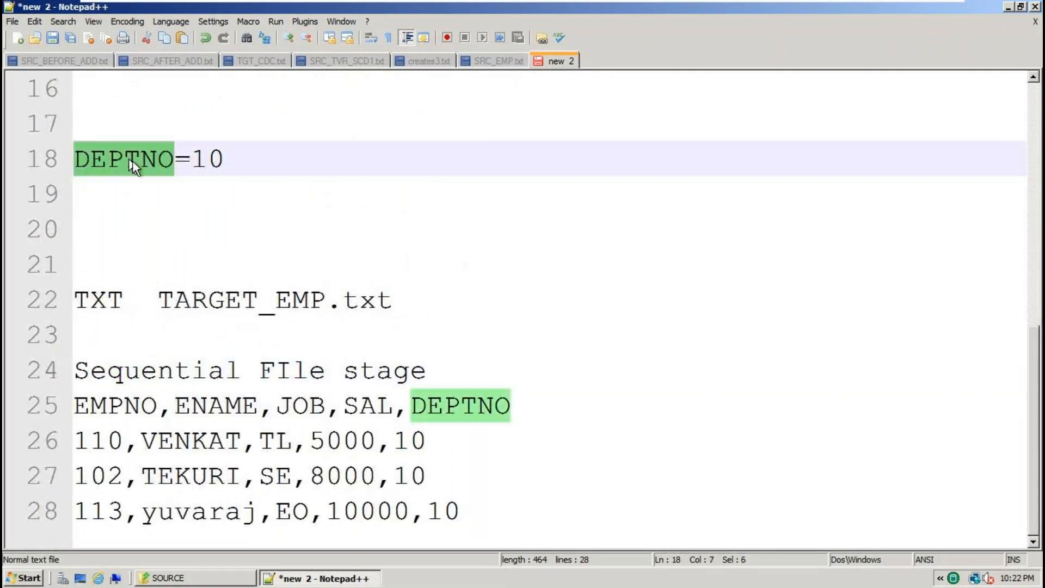
pyautogui.click(200, 159)
pyautogui.doubleClick(201, 158)
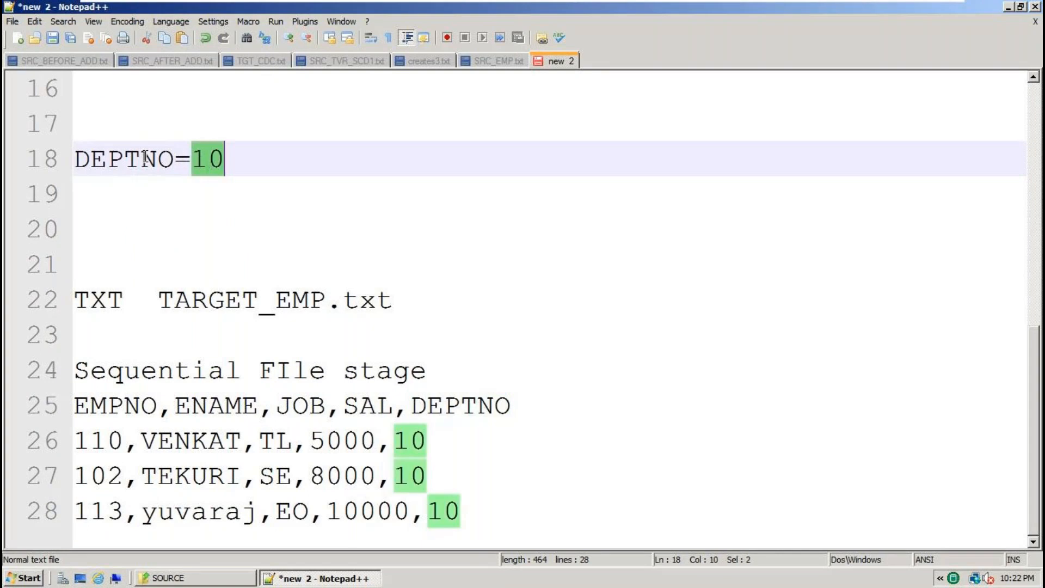
pyautogui.doubleClick(144, 159)
pyautogui.click(155, 124)
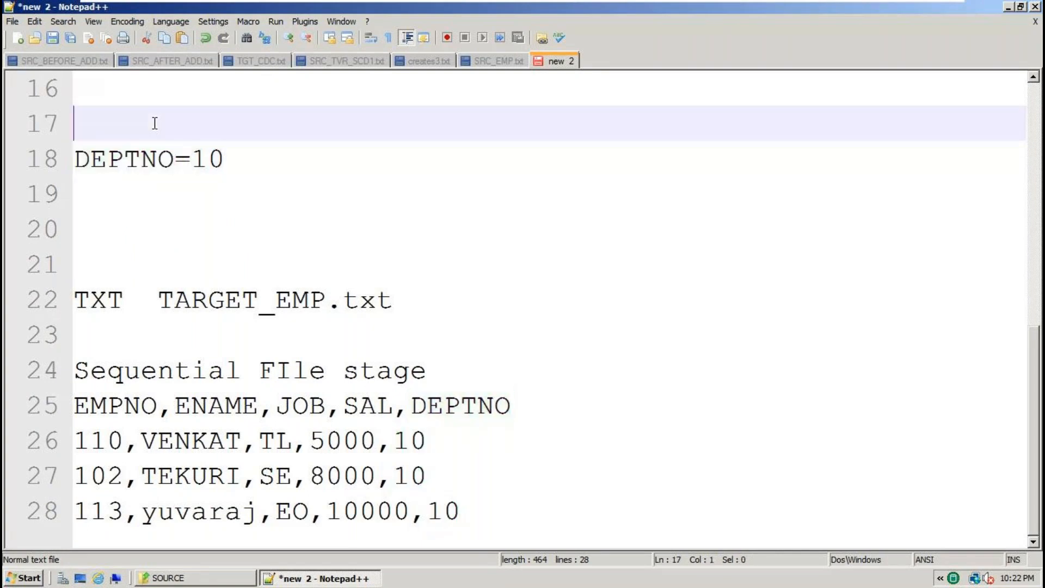
# Type FilterStage on the empty line above DEPTNO=10, then revisit the 'read the SRC_EMP.TXT' line.
pyautogui.write('Filt')
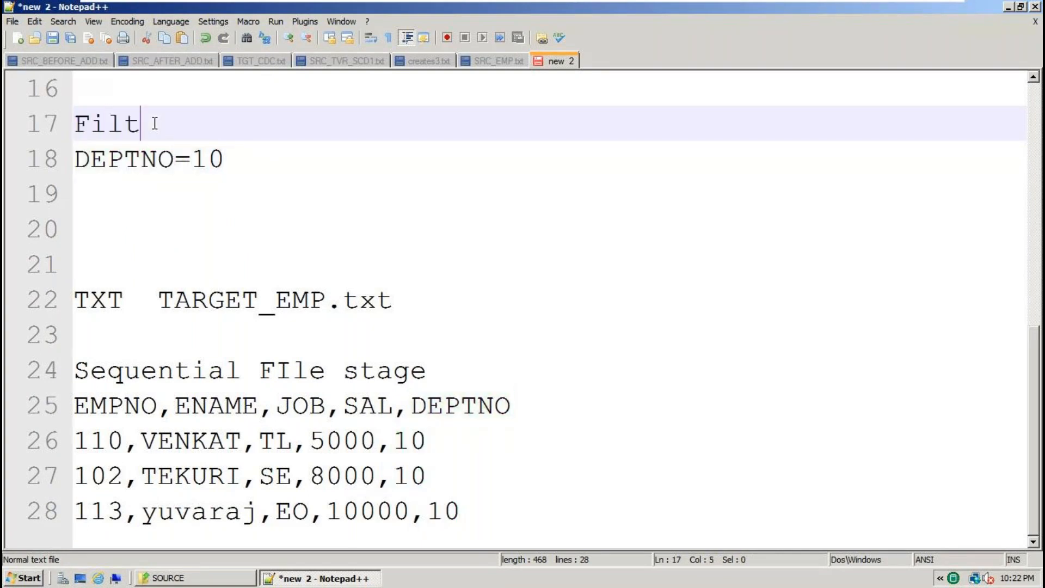
pyautogui.write('erStage')
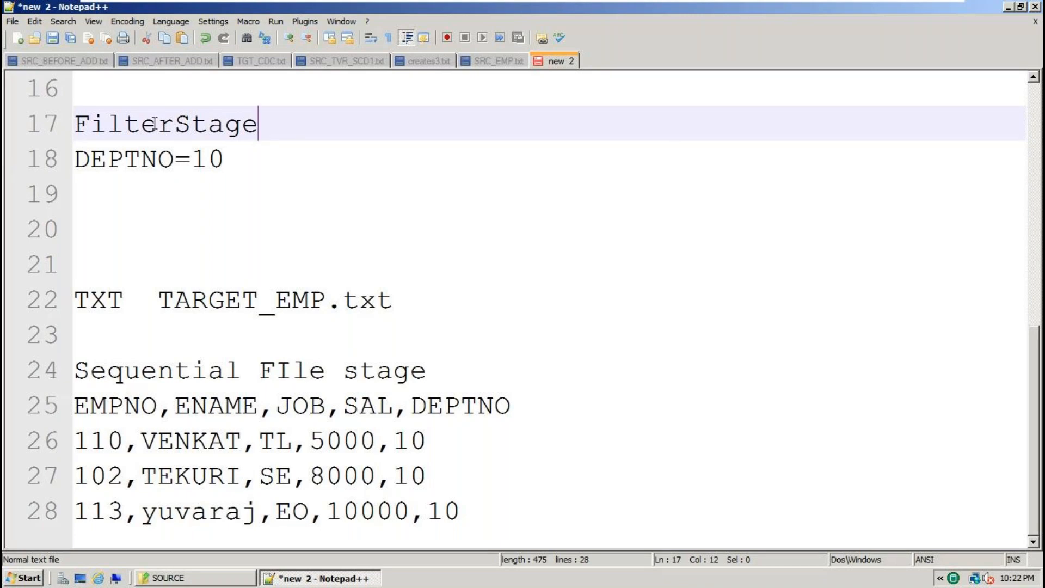
pyautogui.scroll(4, 154, 123)
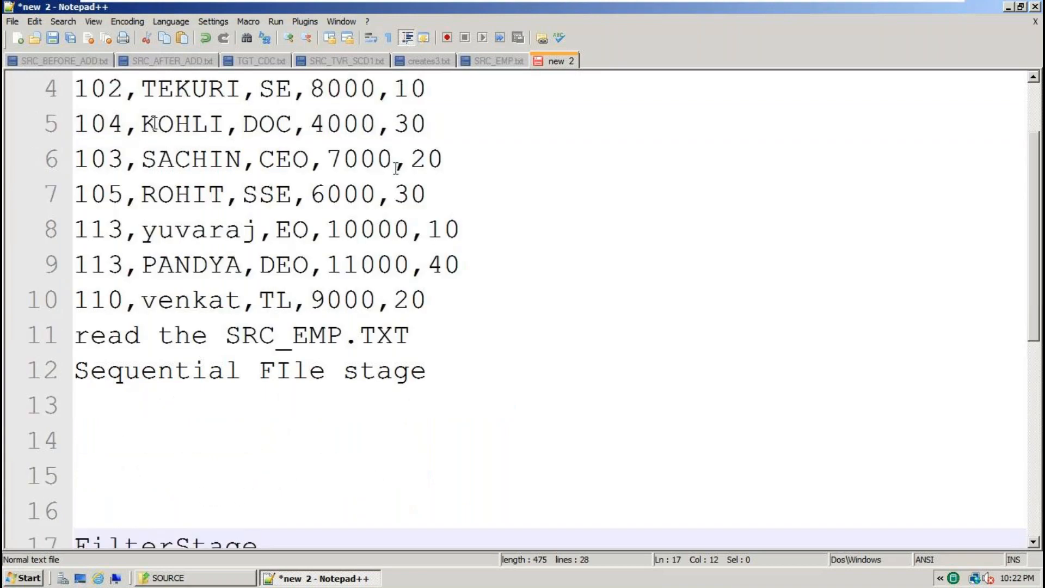
pyautogui.scroll(1, 396, 167)
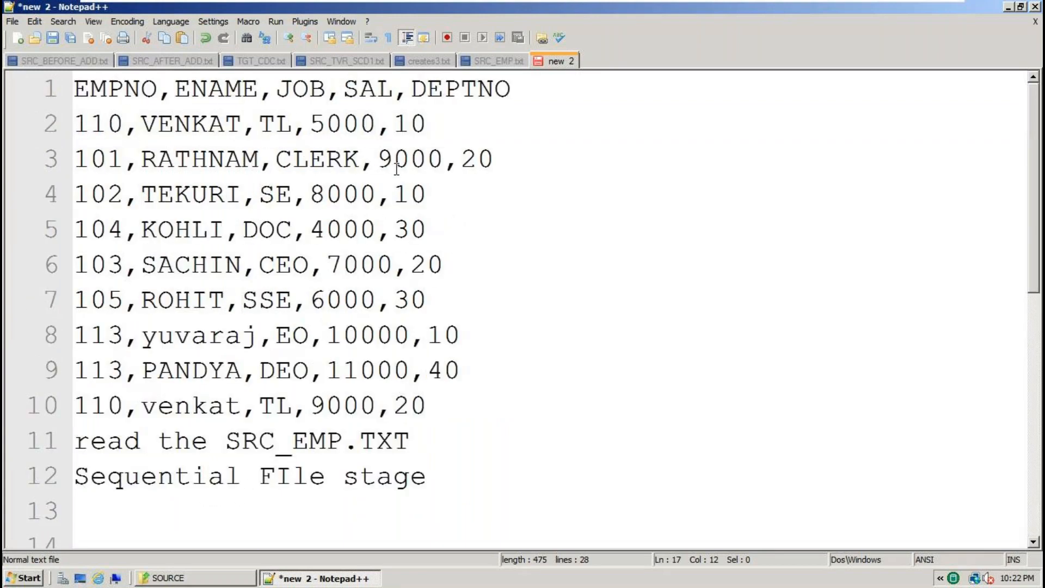
pyautogui.tripleClick(404, 443)
pyautogui.scroll(-5, 403, 444)
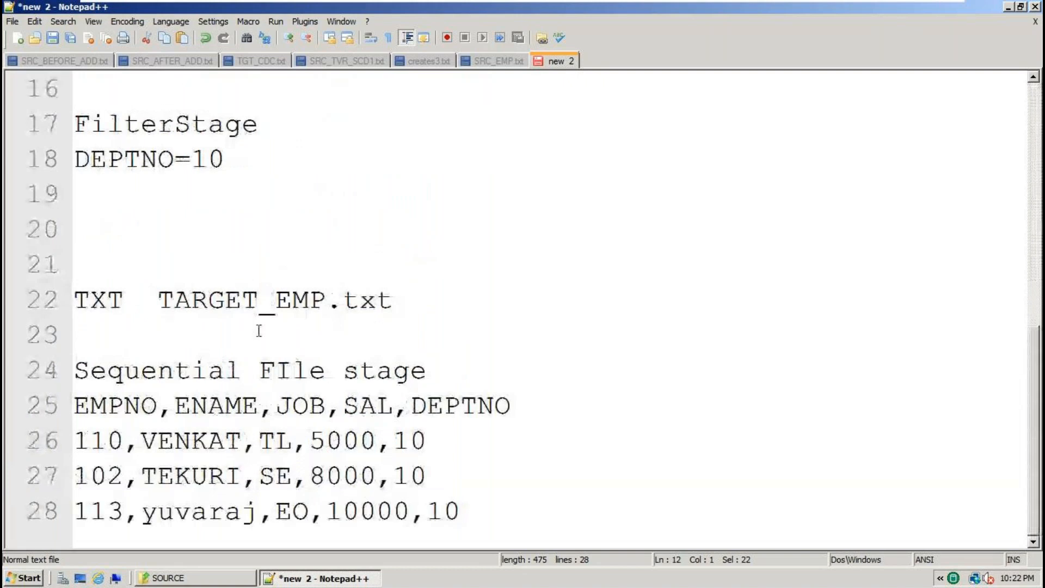
pyautogui.click(334, 370)
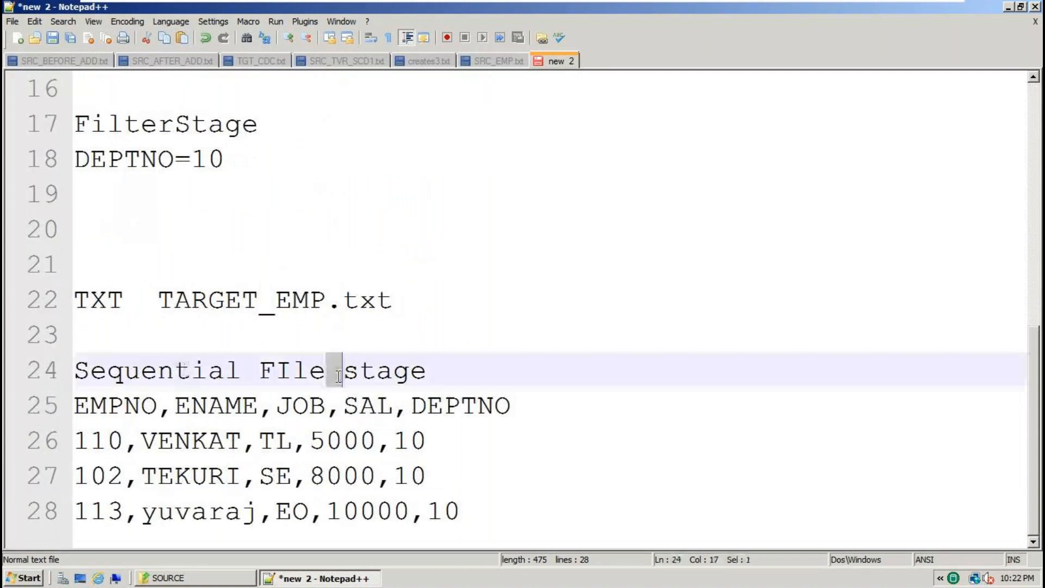
pyautogui.moveTo(243, 163); pyautogui.dragTo(70, 130)
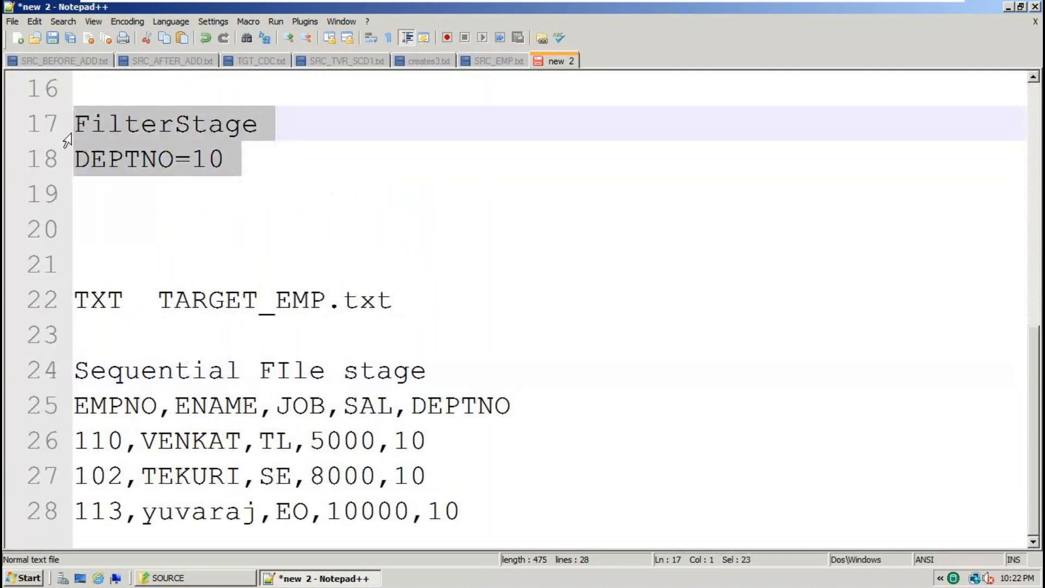
pyautogui.doubleClick(119, 165)
pyautogui.doubleClick(207, 161)
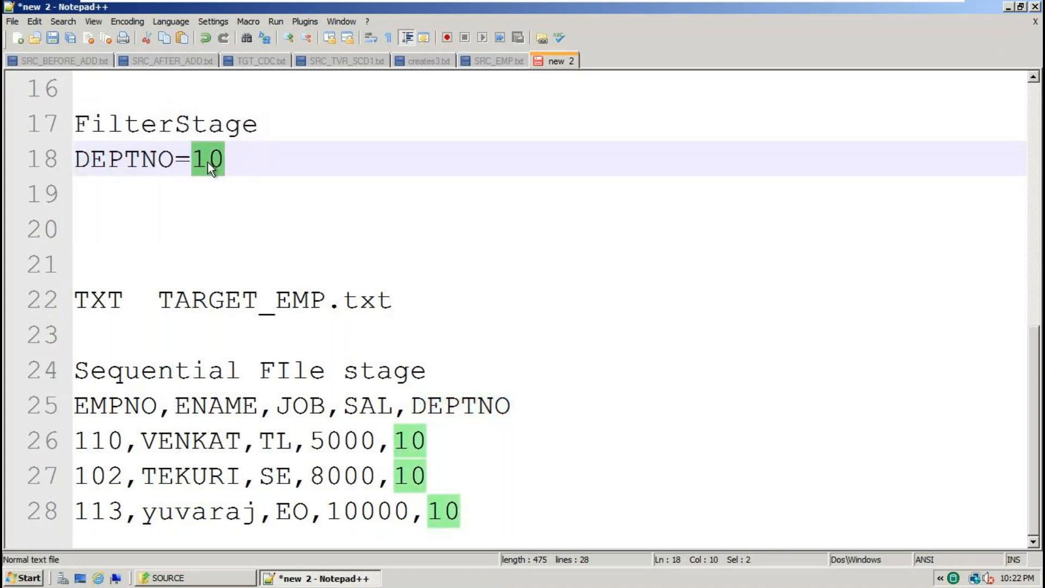
pyautogui.scroll(4, 315, 219)
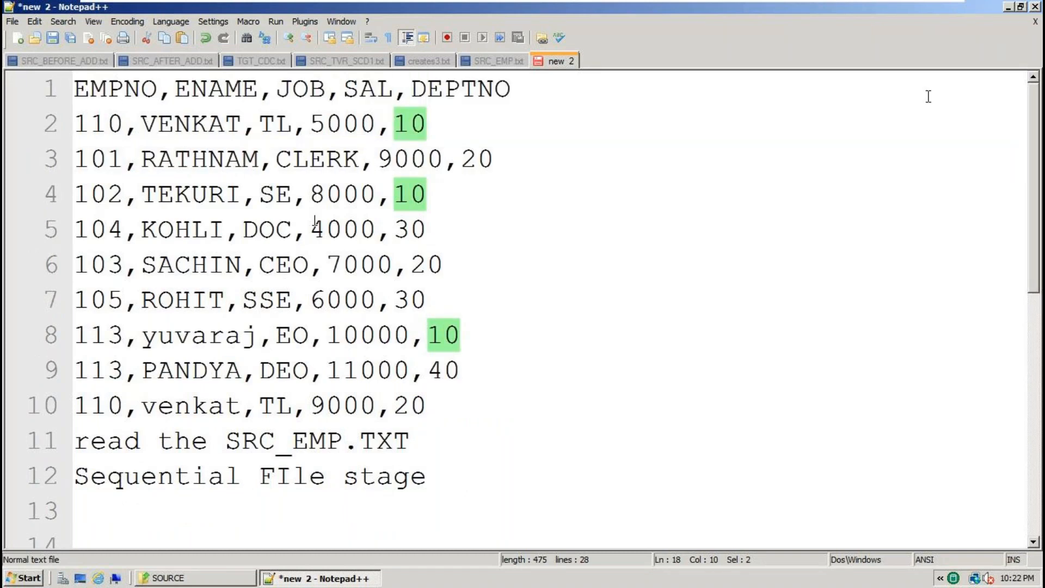
pyautogui.click(1007, 7)
# Launch DataStage Designer from the desktop and log in to EDSERVER/DSProject with the account password.
pyautogui.click(1007, 7)
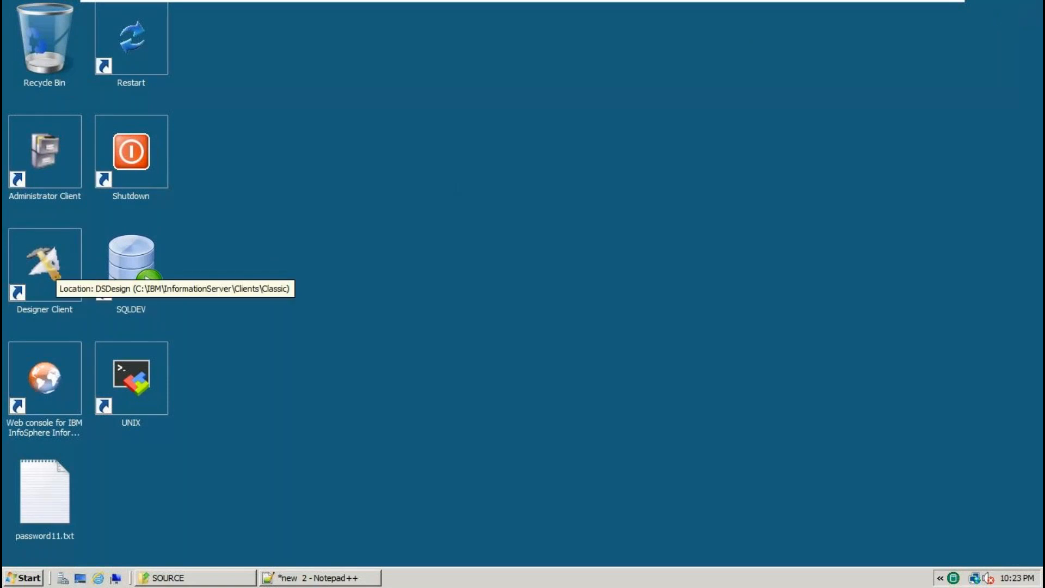
pyautogui.doubleClick(48, 264)
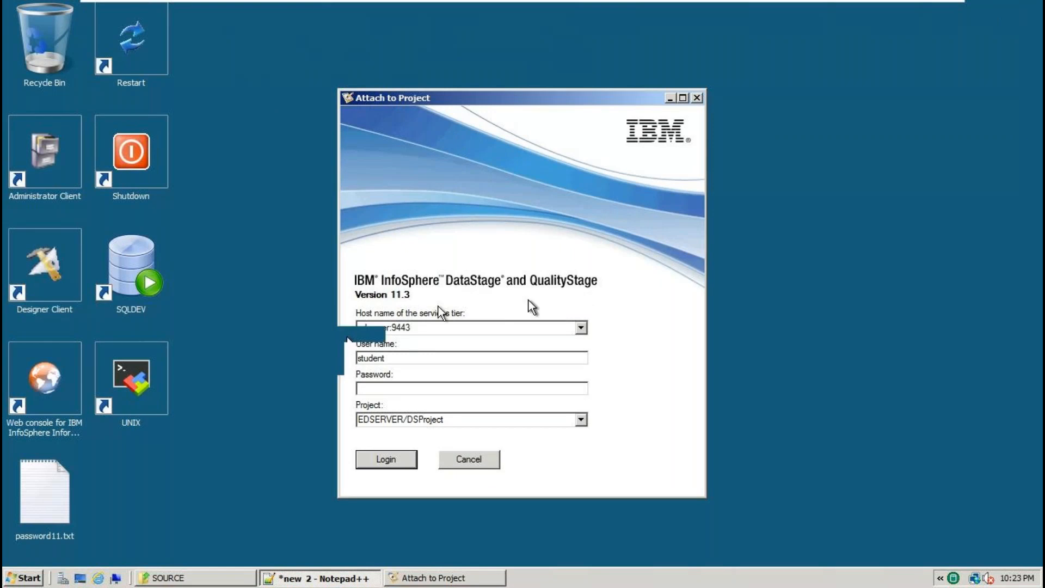
pyautogui.doubleClick(372, 359)
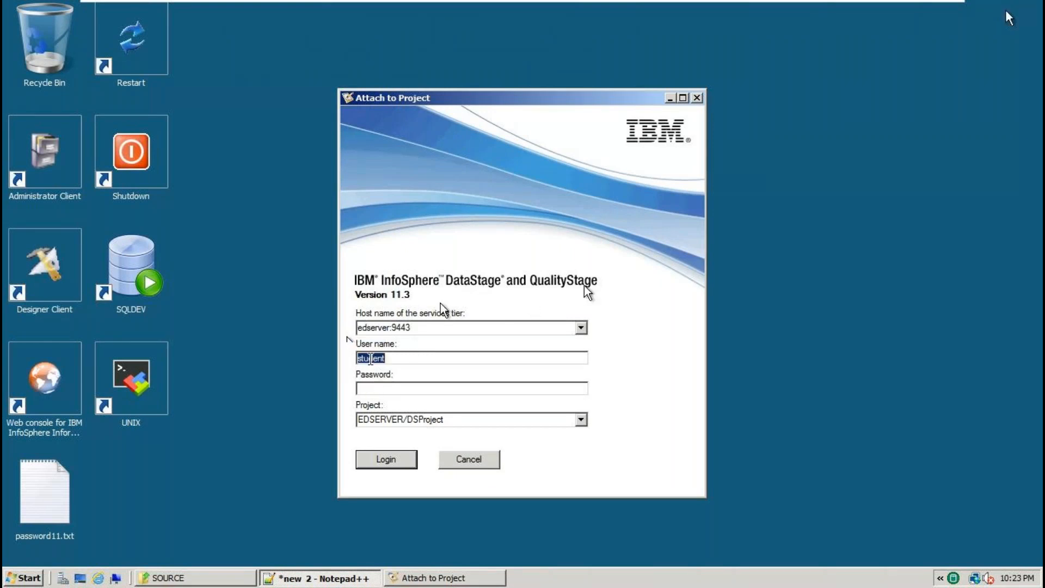
pyautogui.click(372, 387)
pyautogui.click(399, 463)
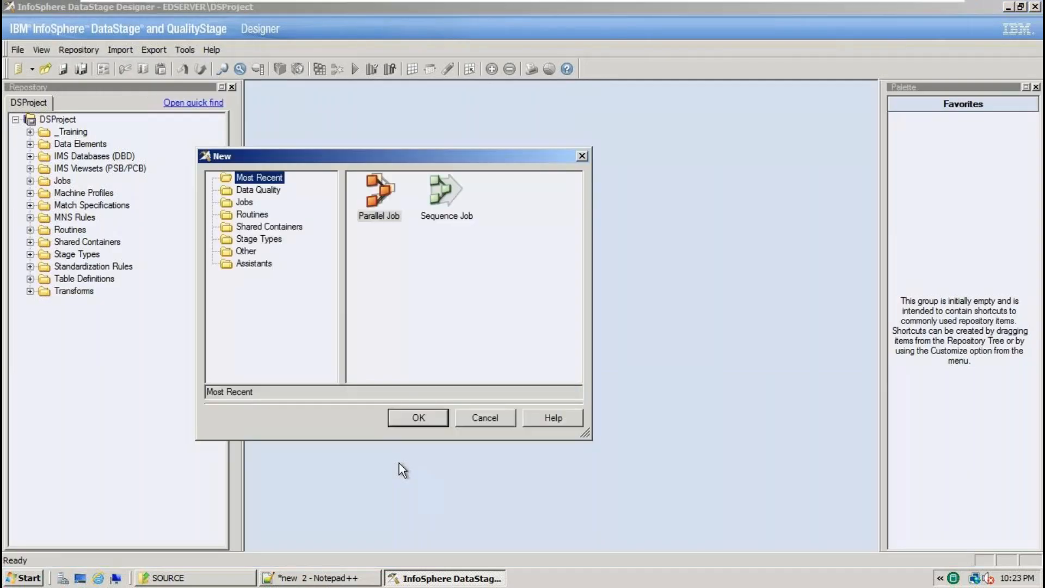
# Create a new parallel job, Untitled.1, and maximise its window.
pyautogui.click(379, 217)
pyautogui.click(414, 416)
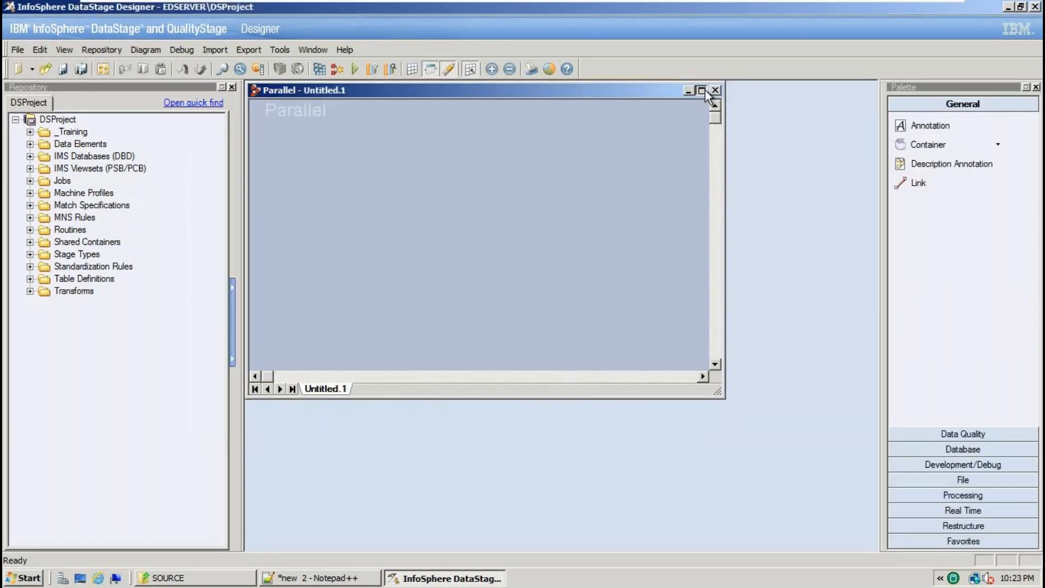
pyautogui.click(704, 91)
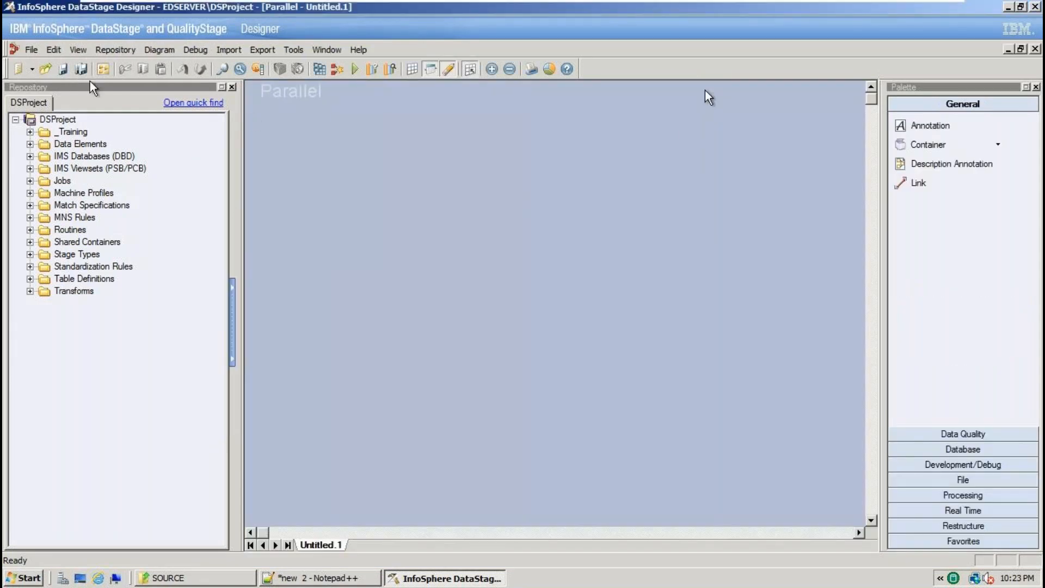
# Create a second parallel job through File > New > Parallel Job.
pyautogui.click(28, 52)
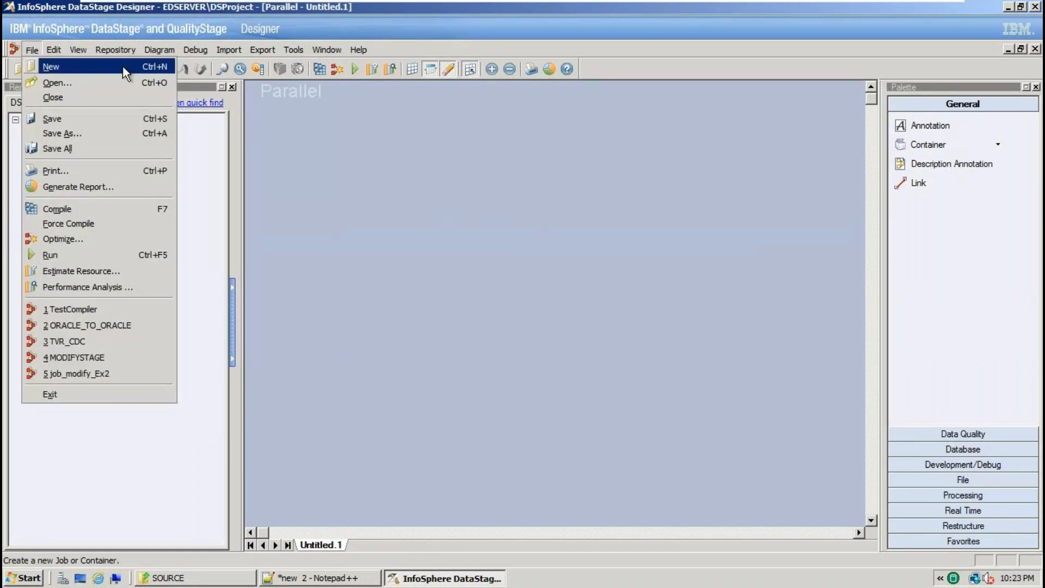
pyautogui.click(38, 66)
pyautogui.click(379, 193)
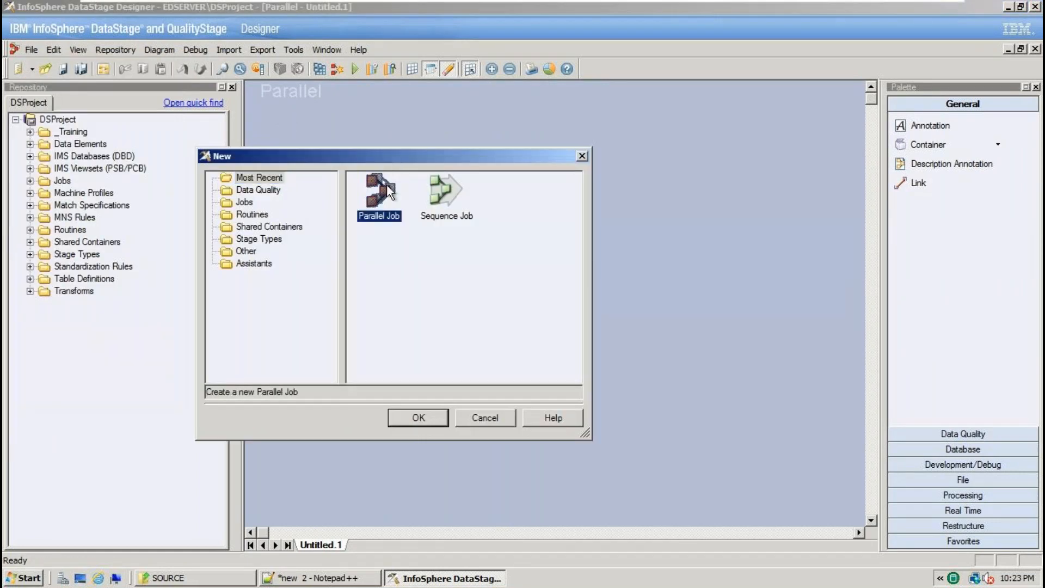
pyautogui.click(426, 420)
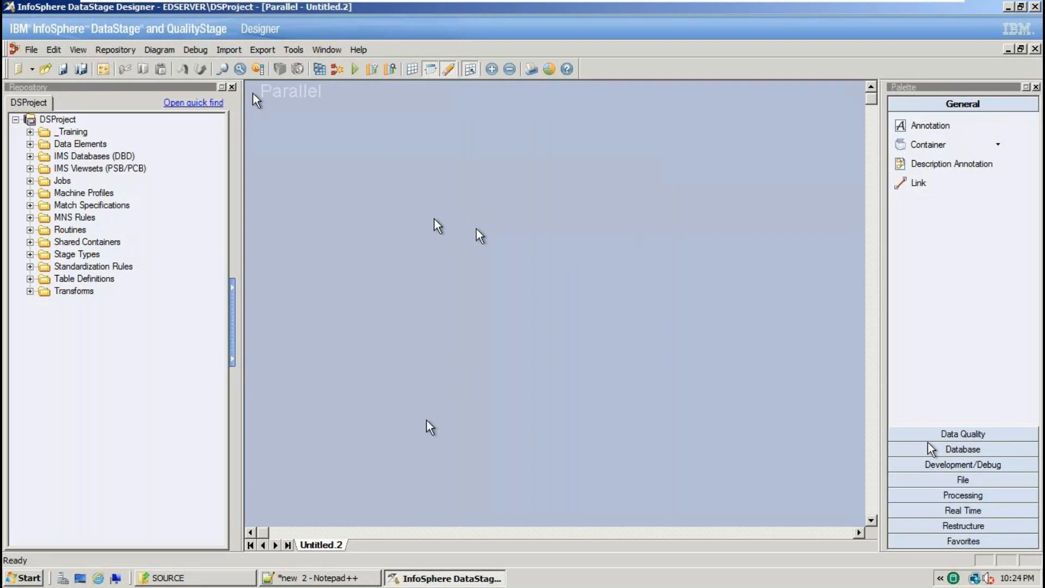
# Browse the Palette's File and Processing categories, ending on the File stages.
pyautogui.click(964, 481)
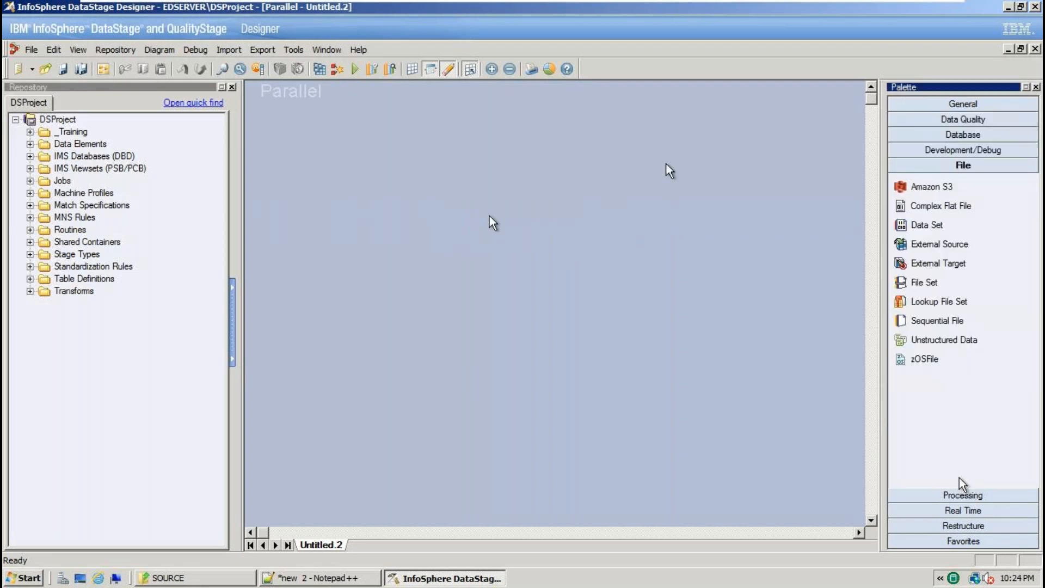
pyautogui.click(964, 495)
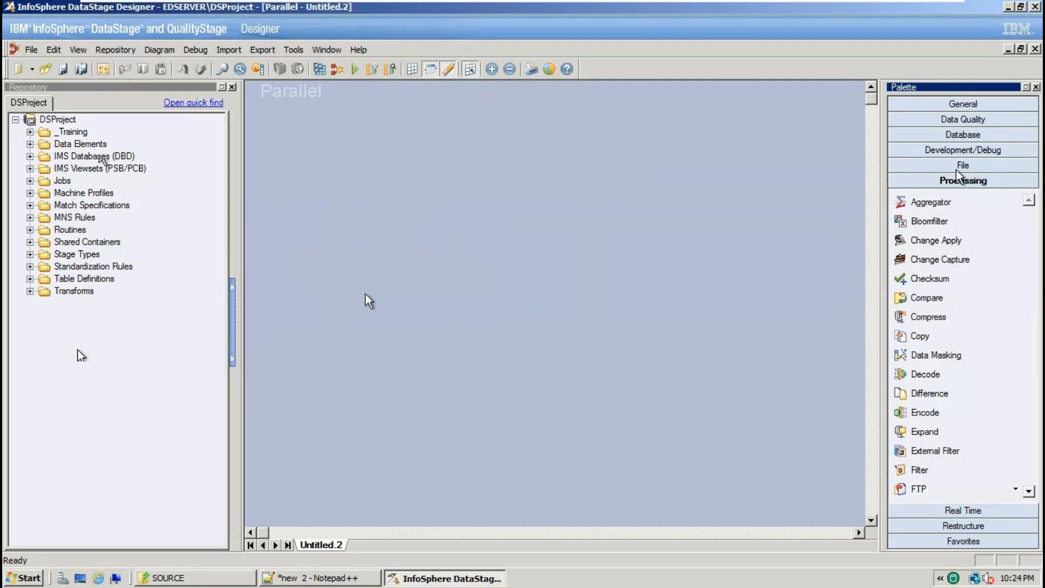
pyautogui.click(985, 169)
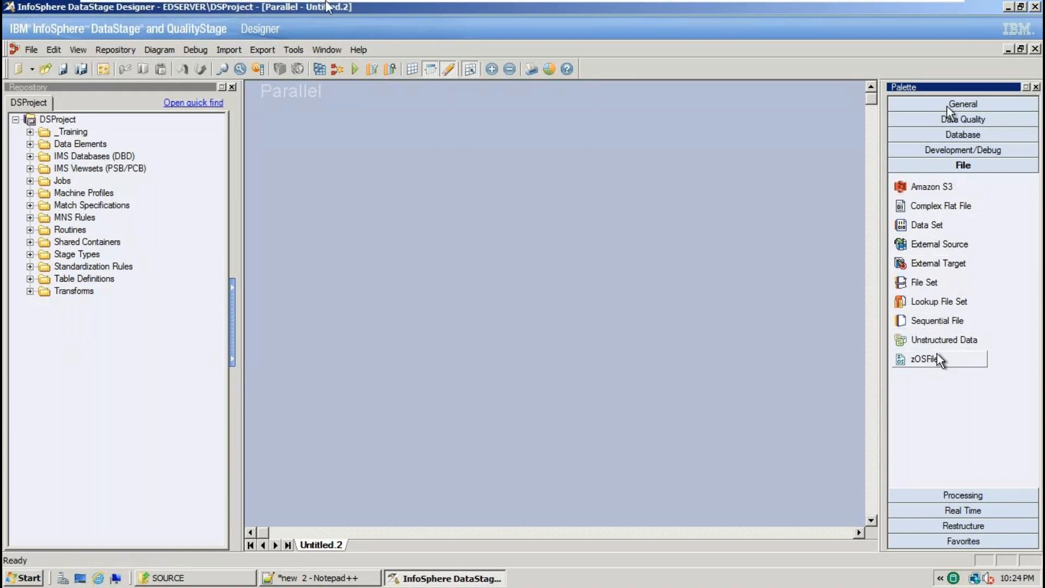
# Place Sequential_File_0 on the left, Sequential_File_1 on the right and Filter_2 aligned between them.
pyautogui.moveTo(935, 323); pyautogui.dragTo(336, 263)
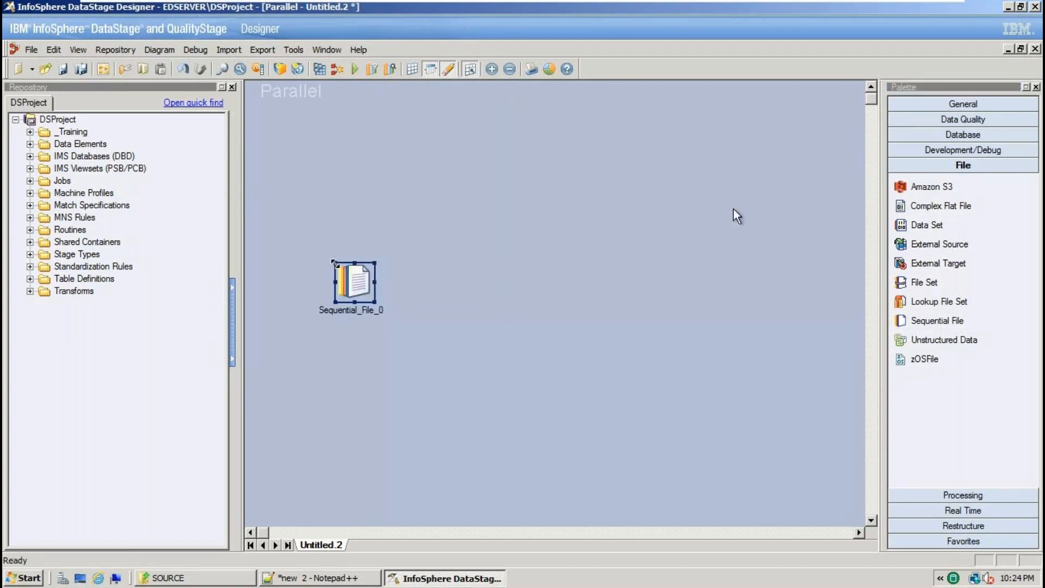
pyautogui.moveTo(746, 242); pyautogui.dragTo(784, 335)
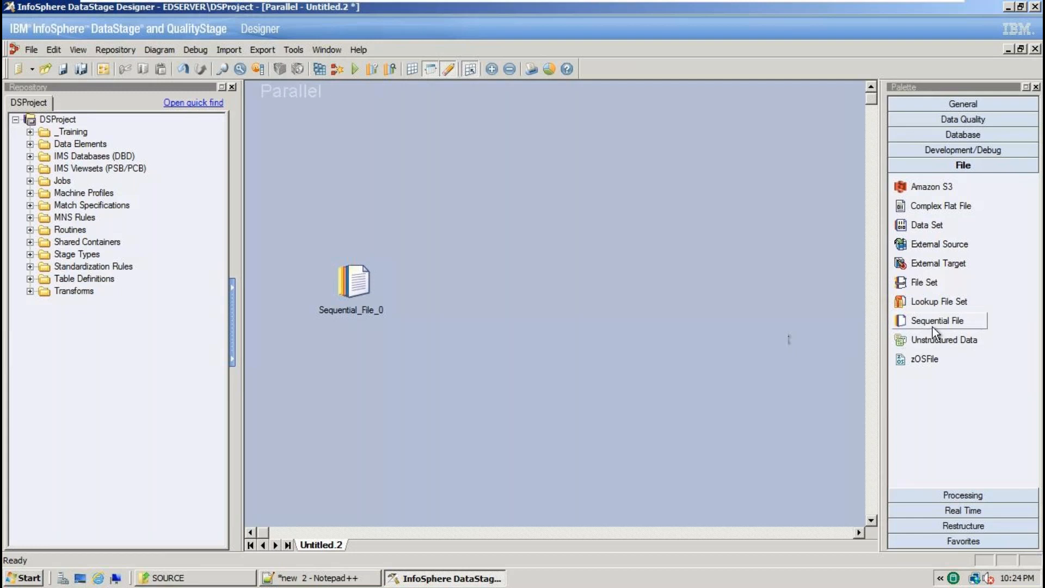
pyautogui.moveTo(937, 322); pyautogui.dragTo(736, 265)
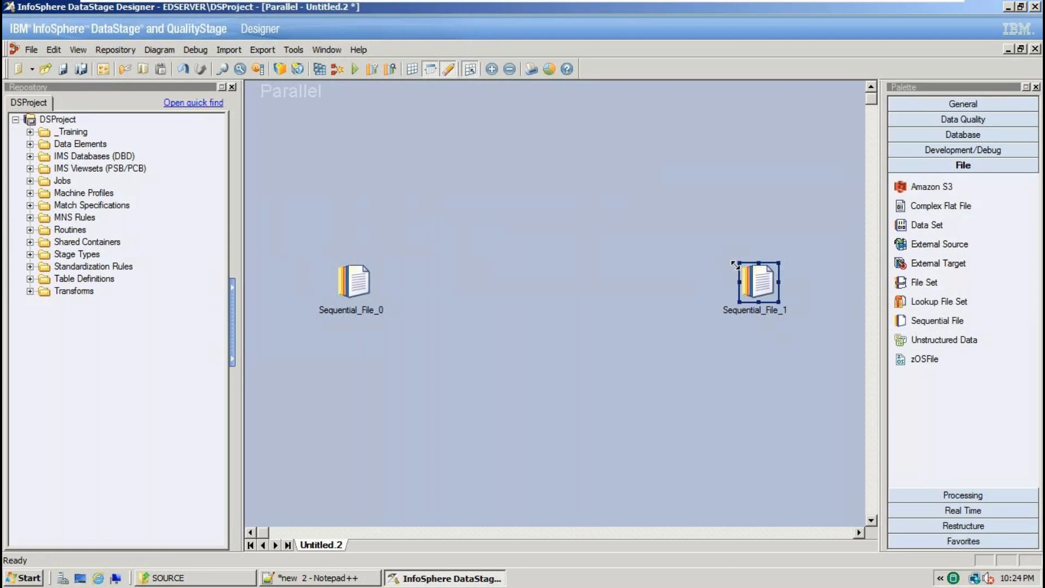
pyautogui.click(964, 495)
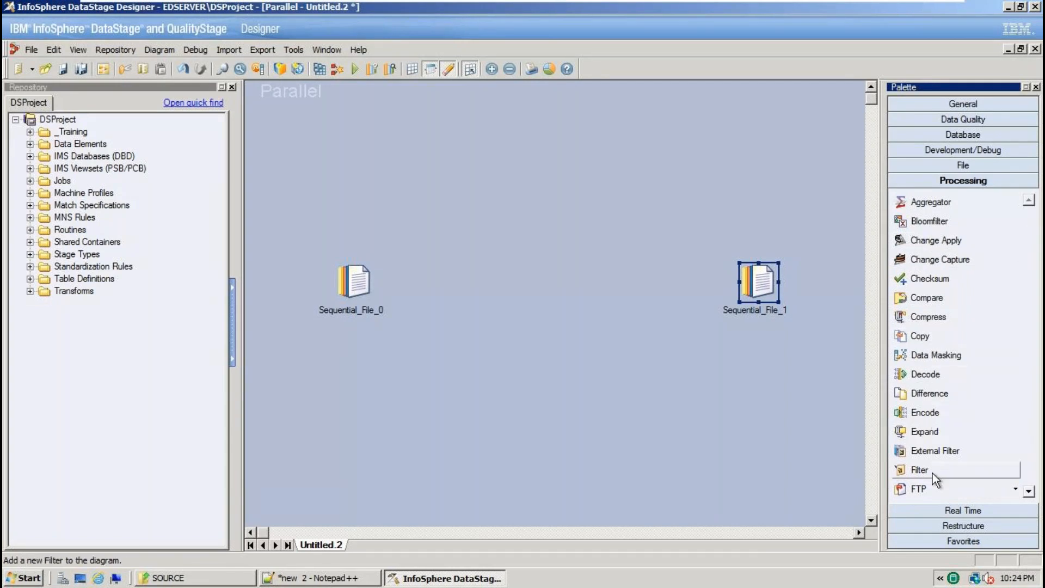
pyautogui.moveTo(929, 472); pyautogui.dragTo(539, 282)
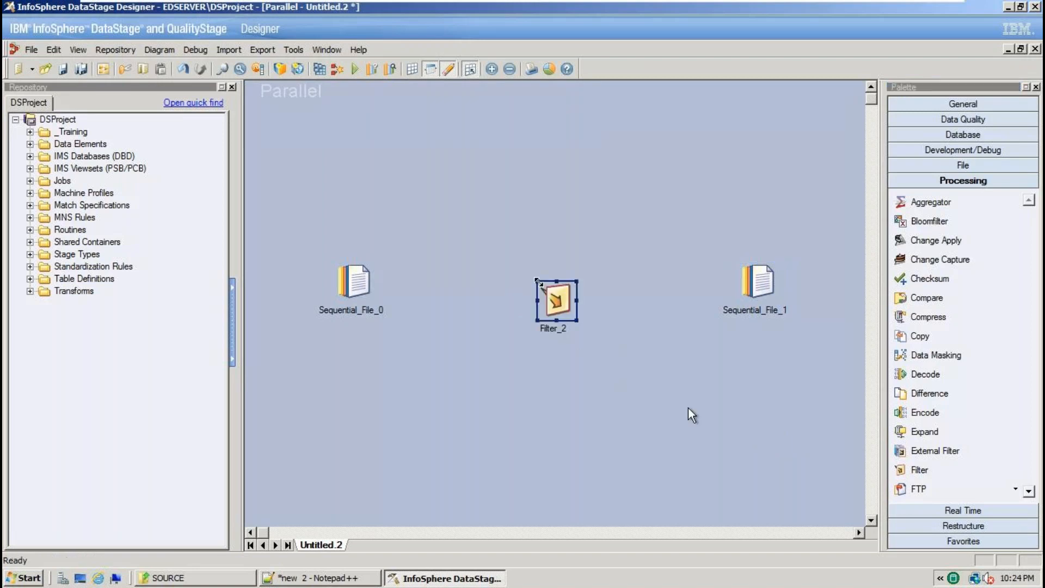
pyautogui.moveTo(549, 302); pyautogui.dragTo(530, 284)
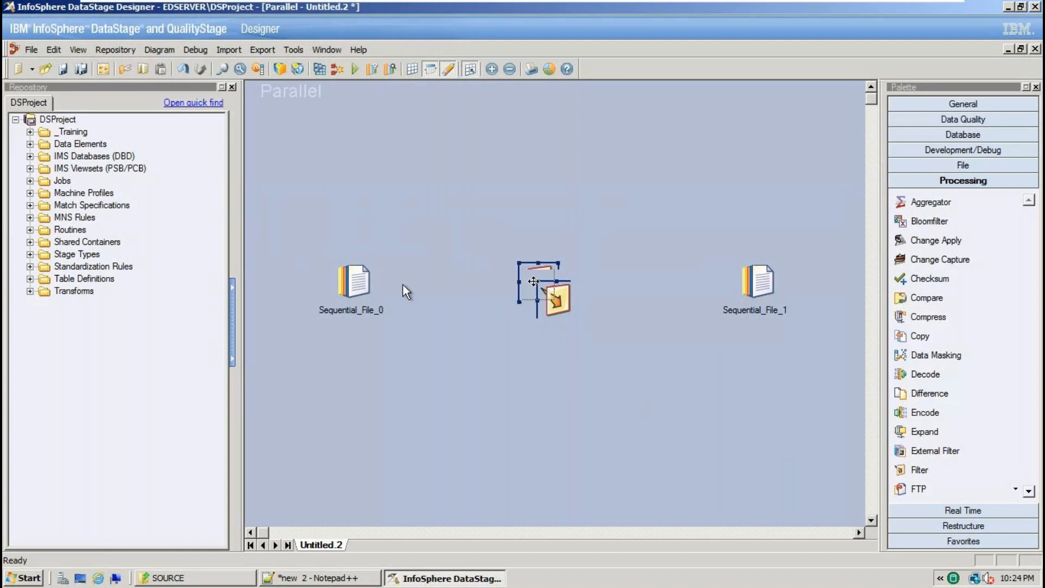
pyautogui.click(356, 292)
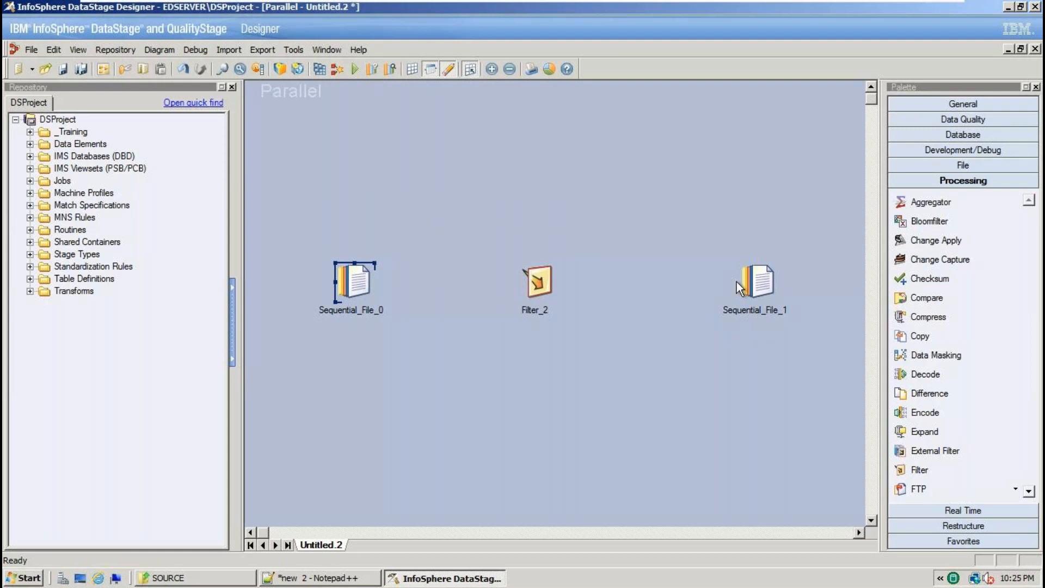
# Draw DSLink3 from Sequential_File_0 to Filter_2 and DSLink4 from Filter_2 to Sequential_File_1.
pyautogui.click(960, 106)
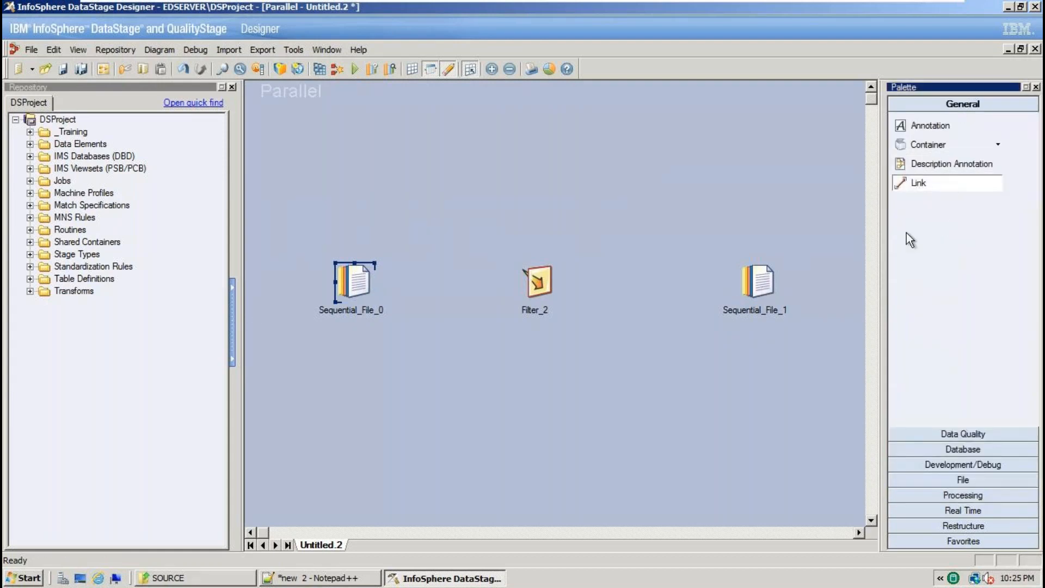
pyautogui.moveTo(360, 283); pyautogui.dragTo(537, 282)
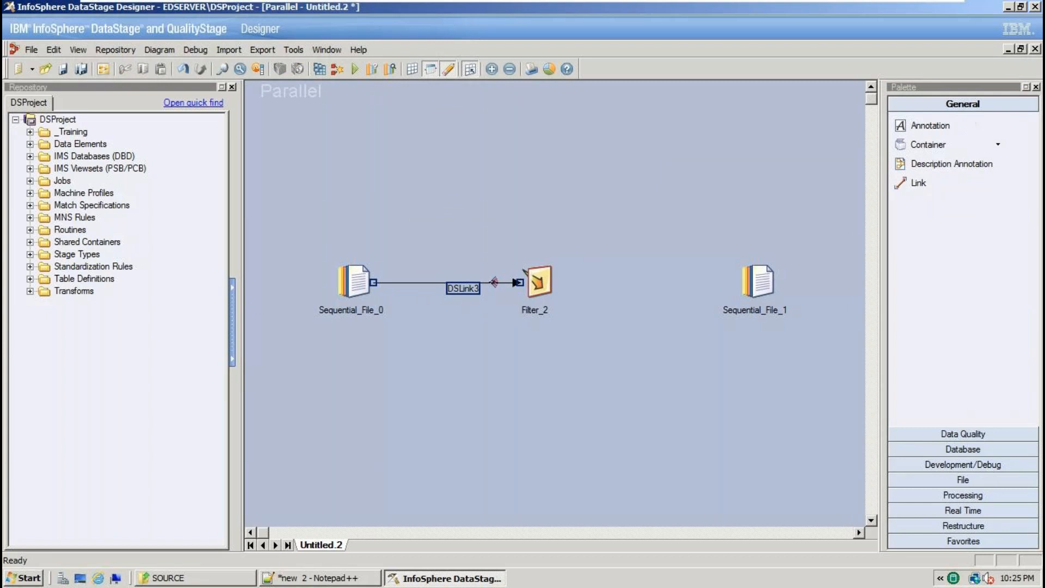
pyautogui.click(939, 186)
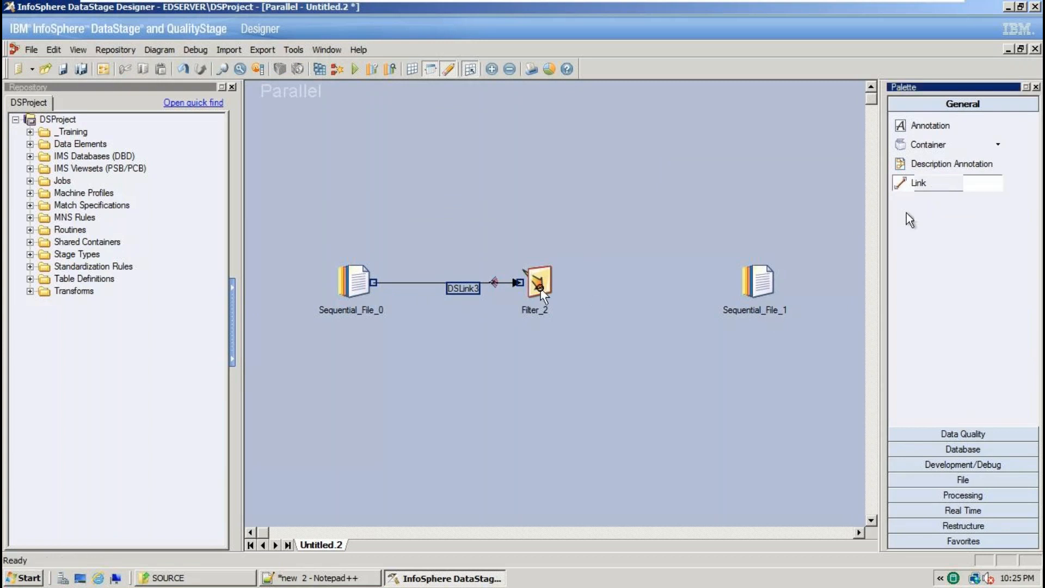
pyautogui.moveTo(561, 286); pyautogui.dragTo(773, 288)
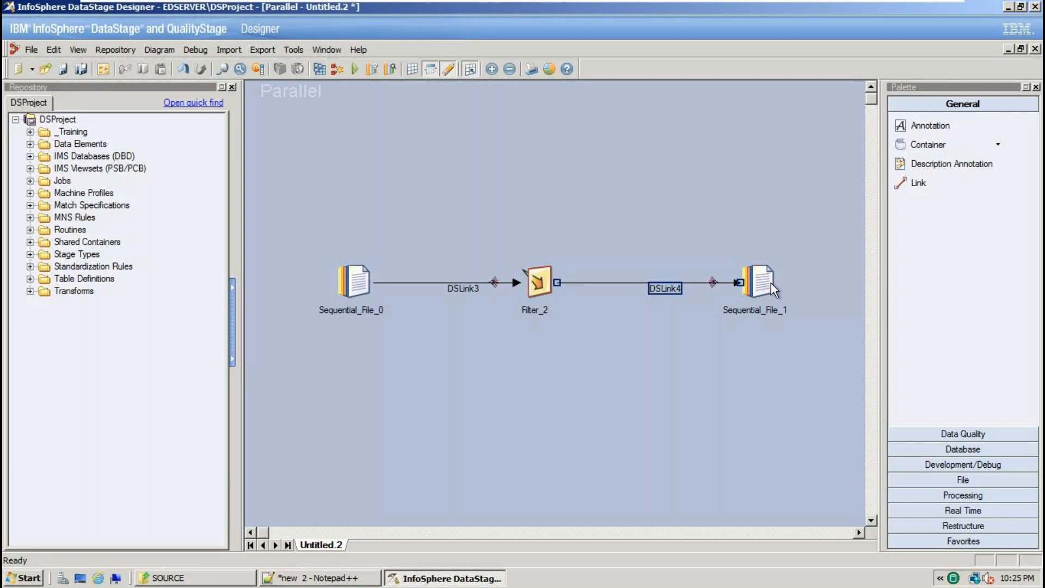
# Open Sequential_File_0's stage properties and bring the SOURCE folder window forward.
pyautogui.doubleClick(356, 277)
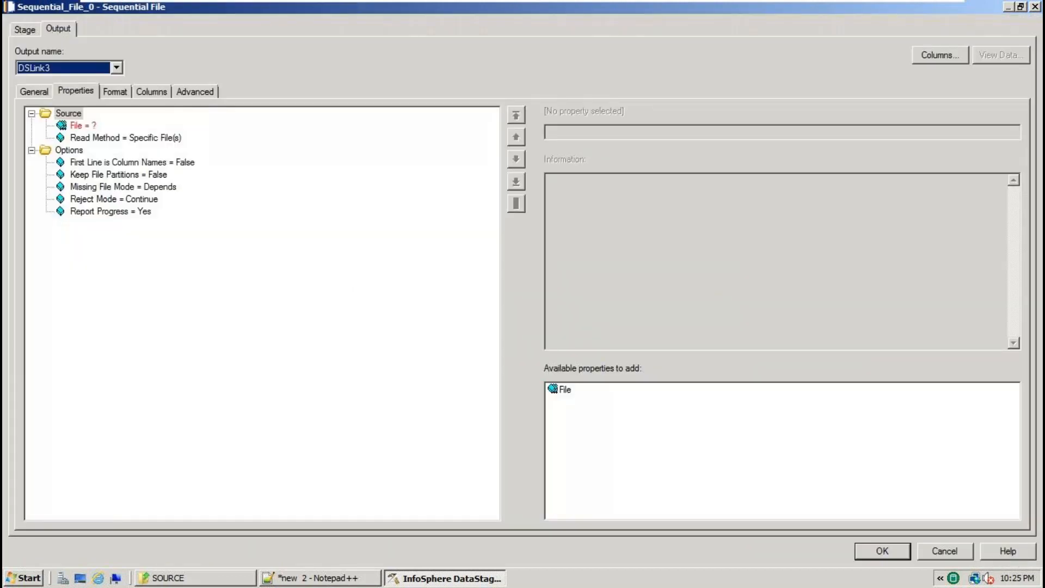
pyautogui.click(199, 581)
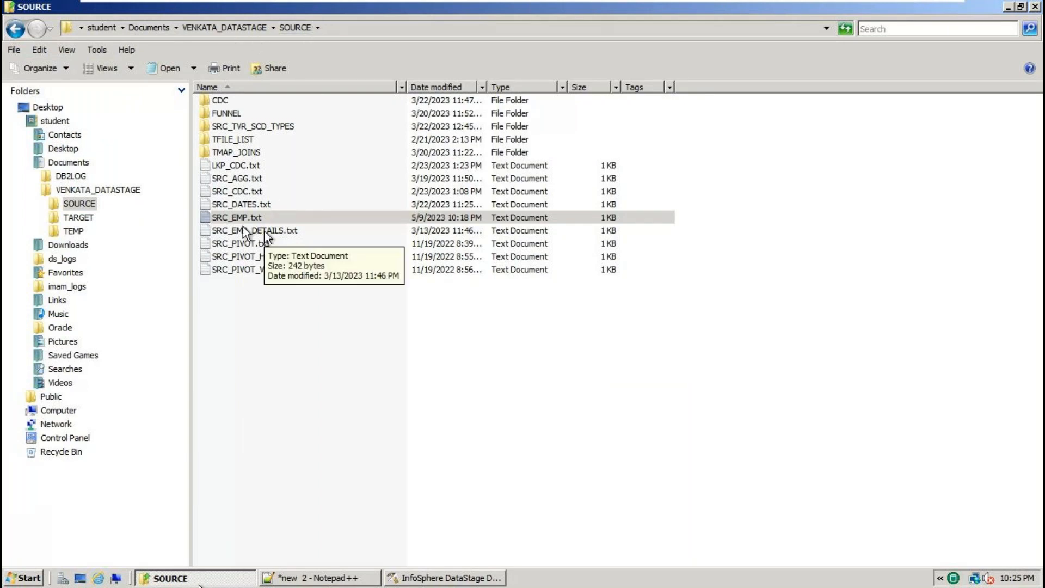
# Find the SOURCE folder under VENKATA_DATASTAGE, reveal its full path, and return to DataStage.
pyautogui.click(241, 32)
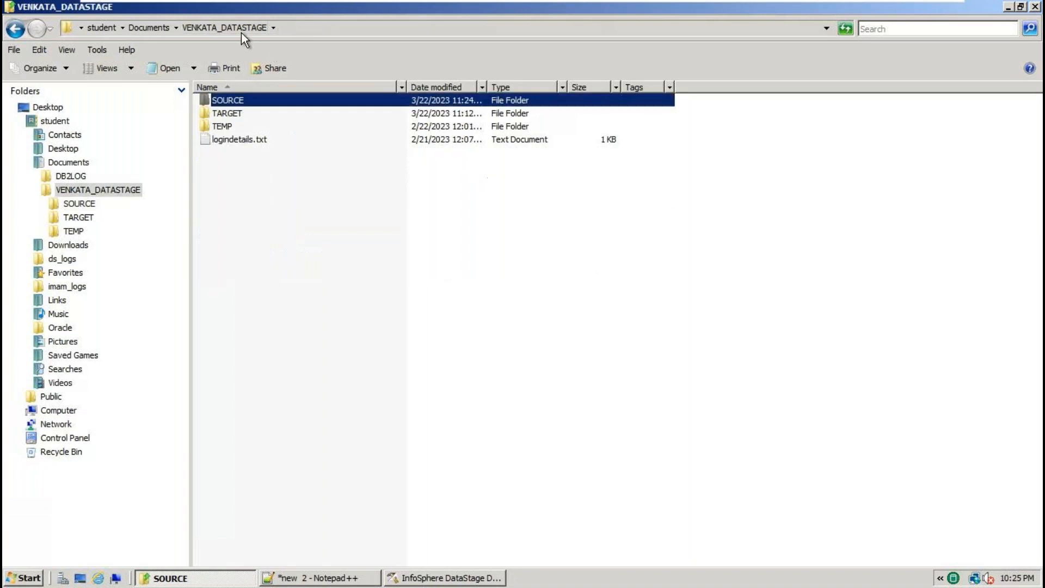
pyautogui.doubleClick(233, 113)
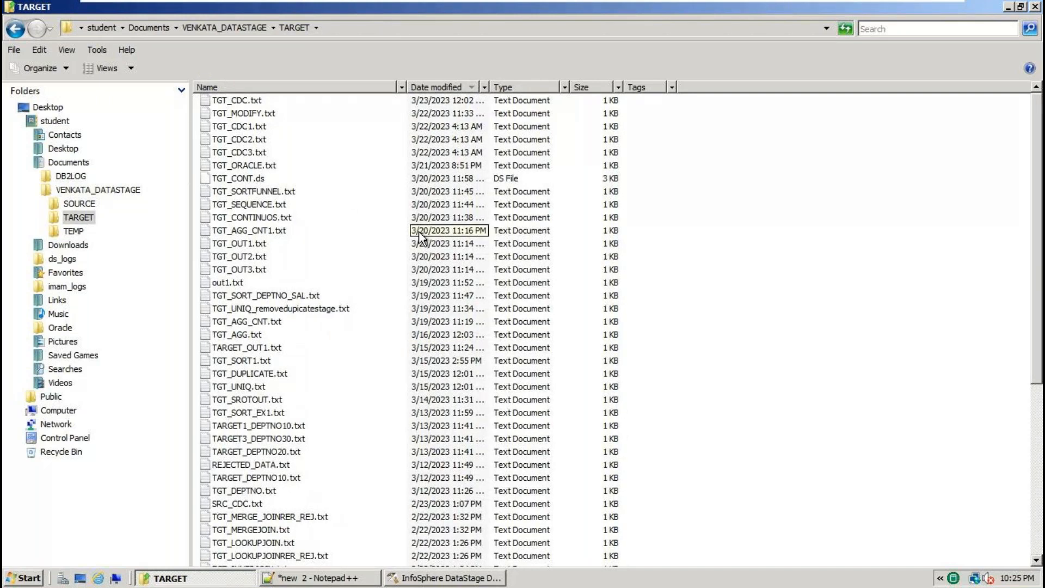
pyautogui.click(254, 27)
pyautogui.click(229, 101)
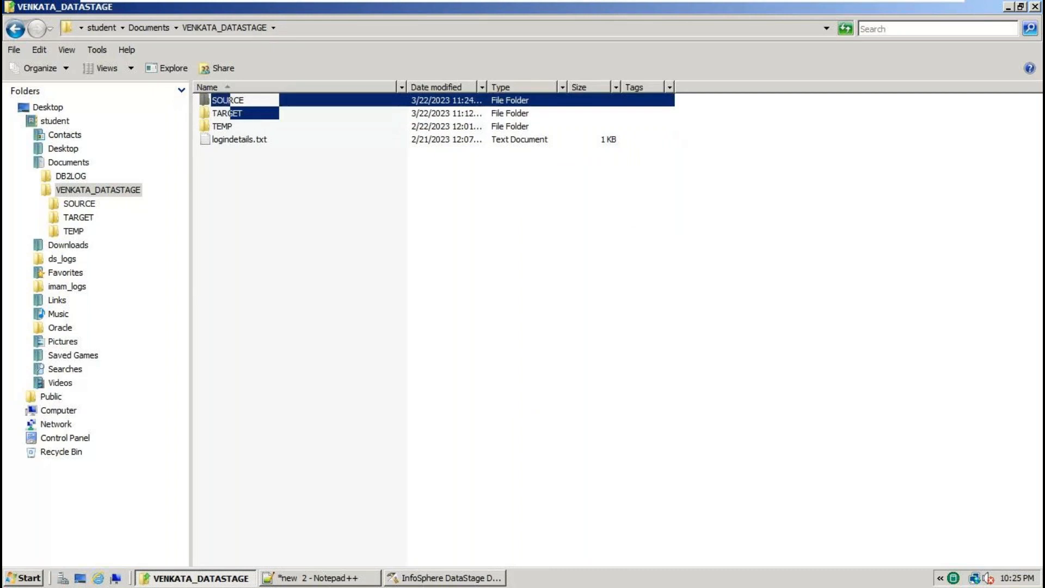
pyautogui.doubleClick(228, 100)
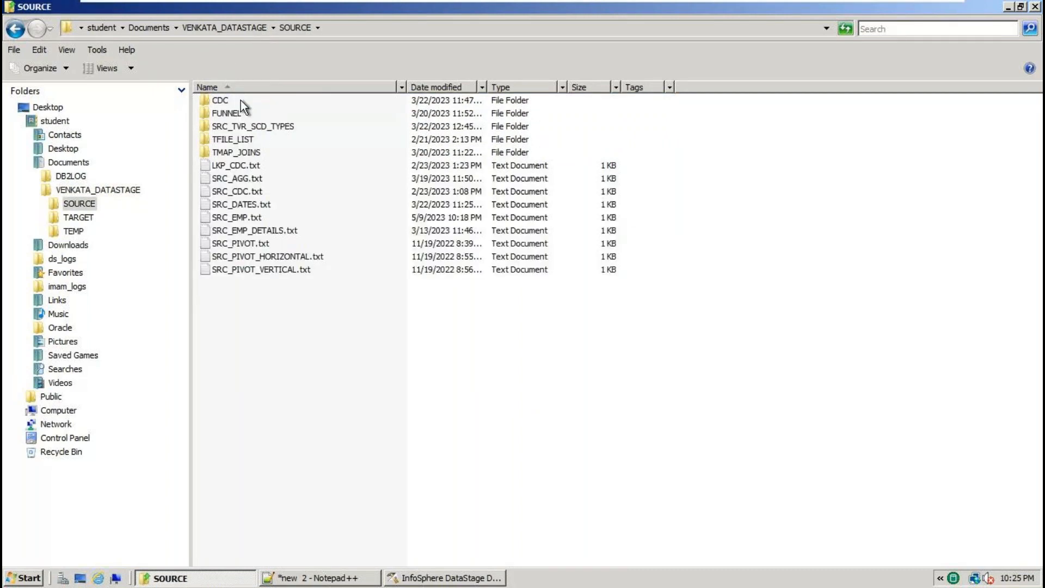
pyautogui.click(420, 28)
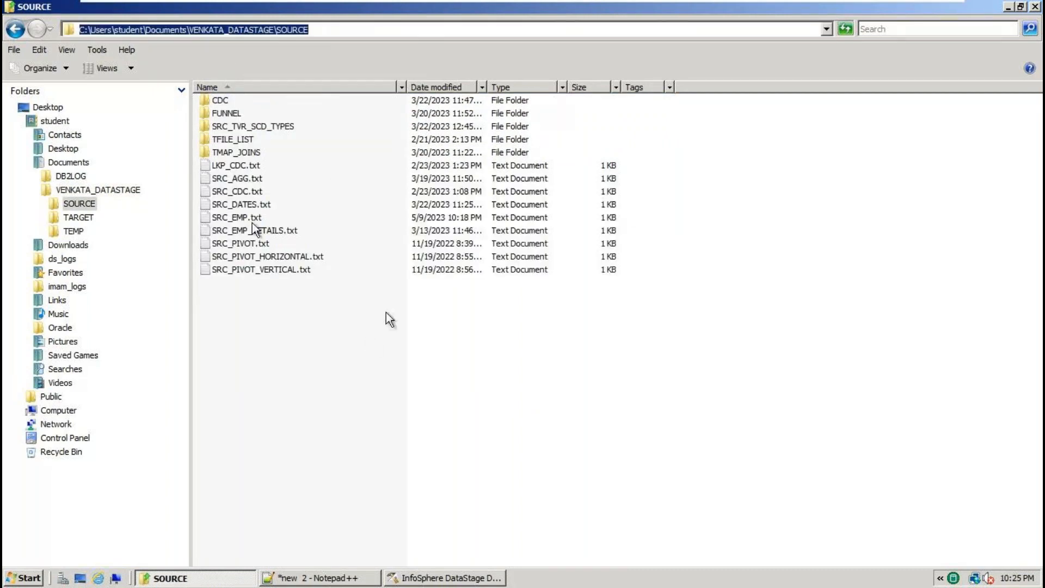
pyautogui.click(465, 579)
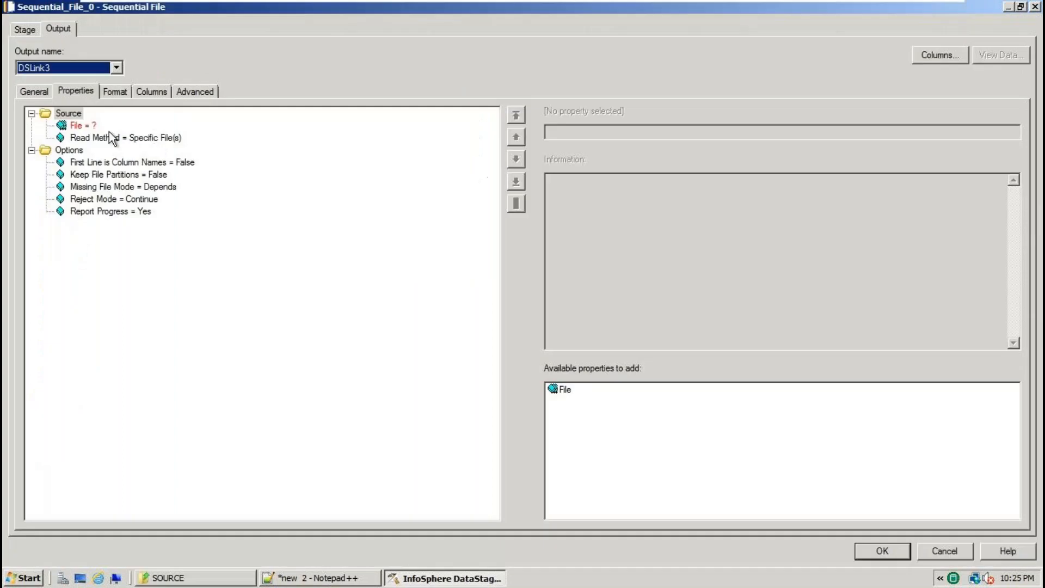
# Set Sequential_File_0's File property to VENKATA_DATASTAGE\SOURCE\SRC_EMP.txt using Browse for file.
pyautogui.click(91, 129)
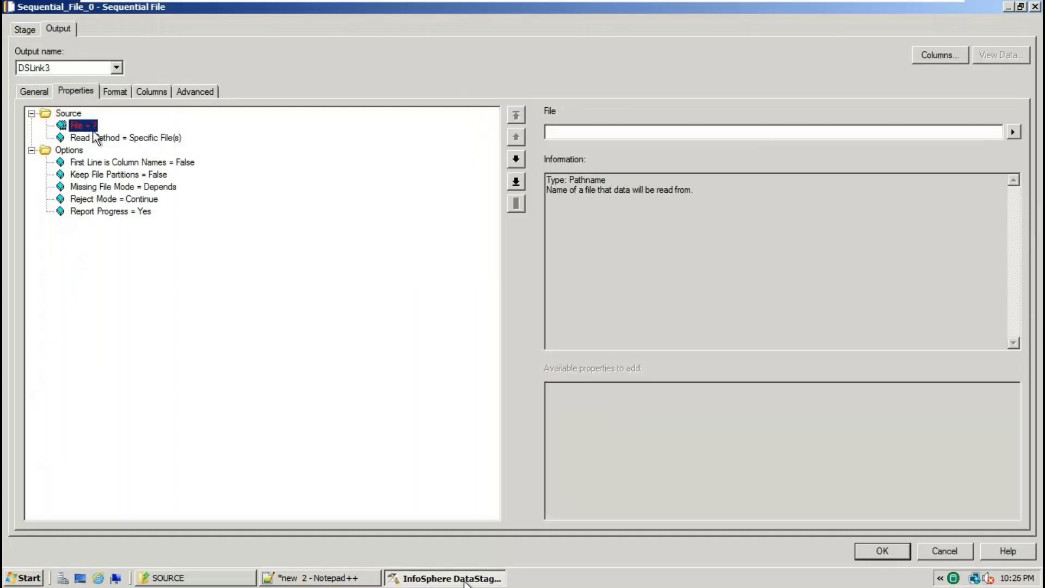
pyautogui.click(1013, 132)
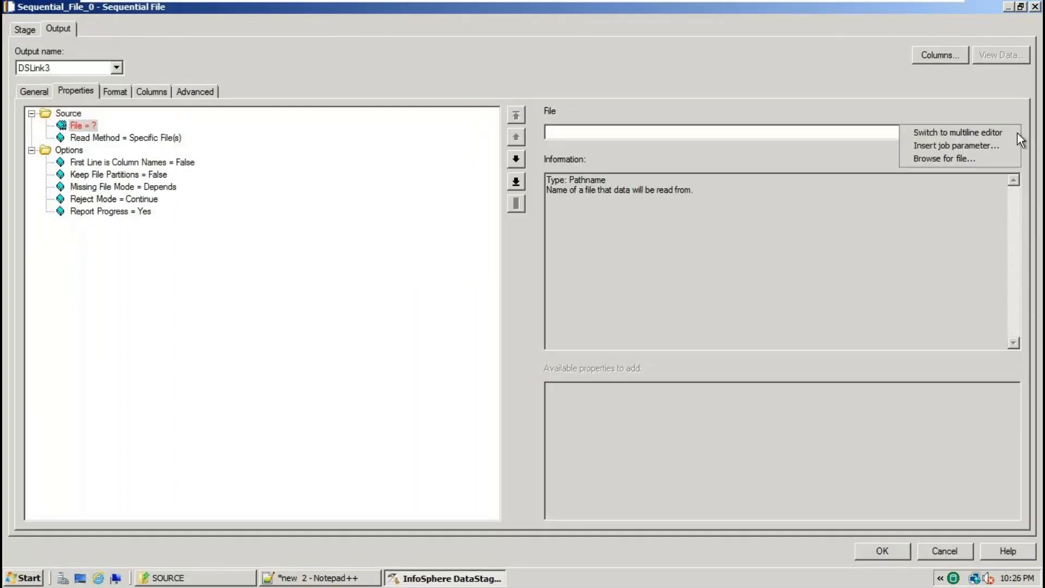
pyautogui.click(976, 161)
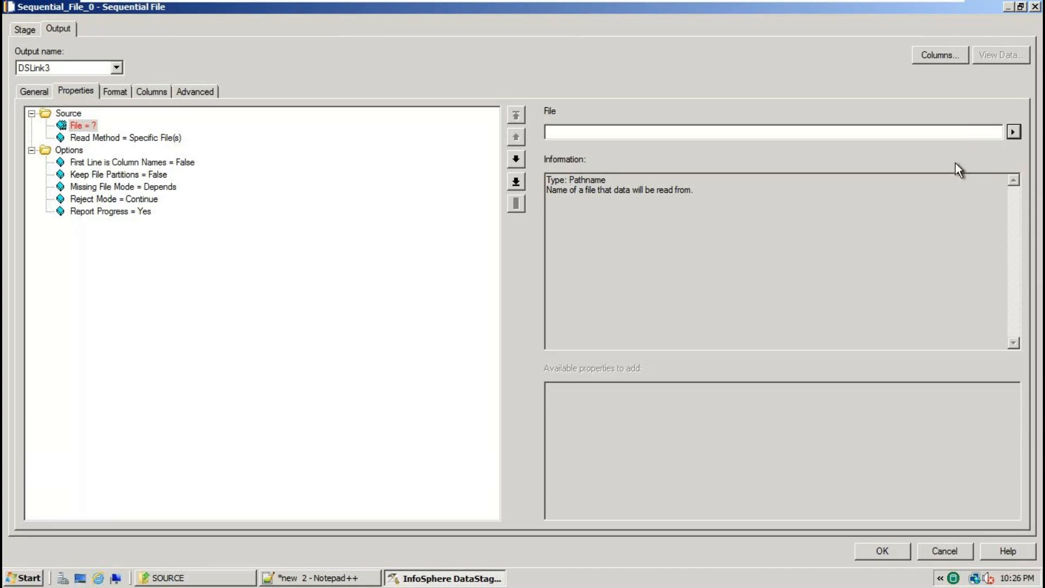
pyautogui.click(610, 191)
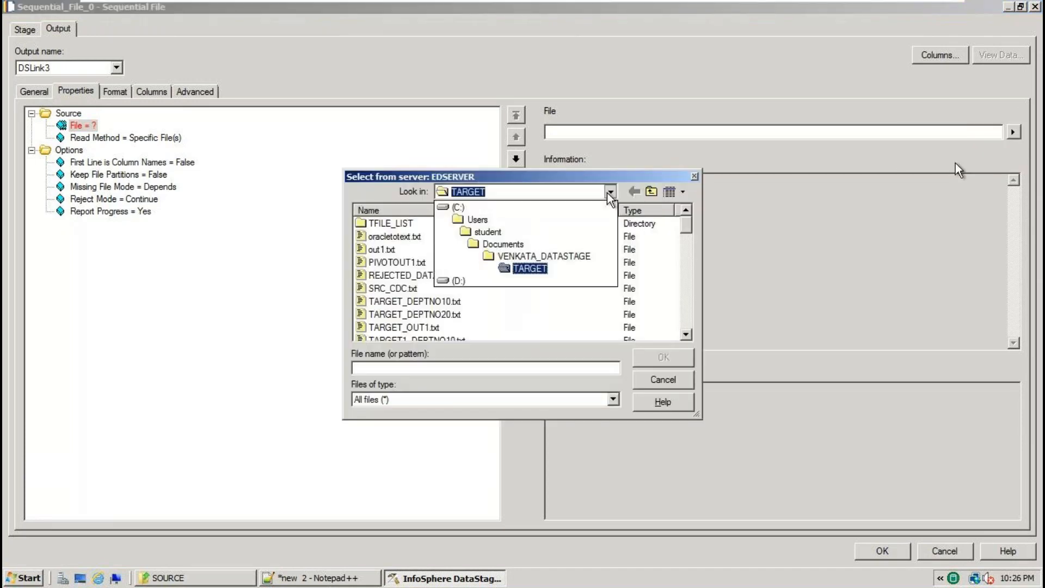
pyautogui.click(544, 256)
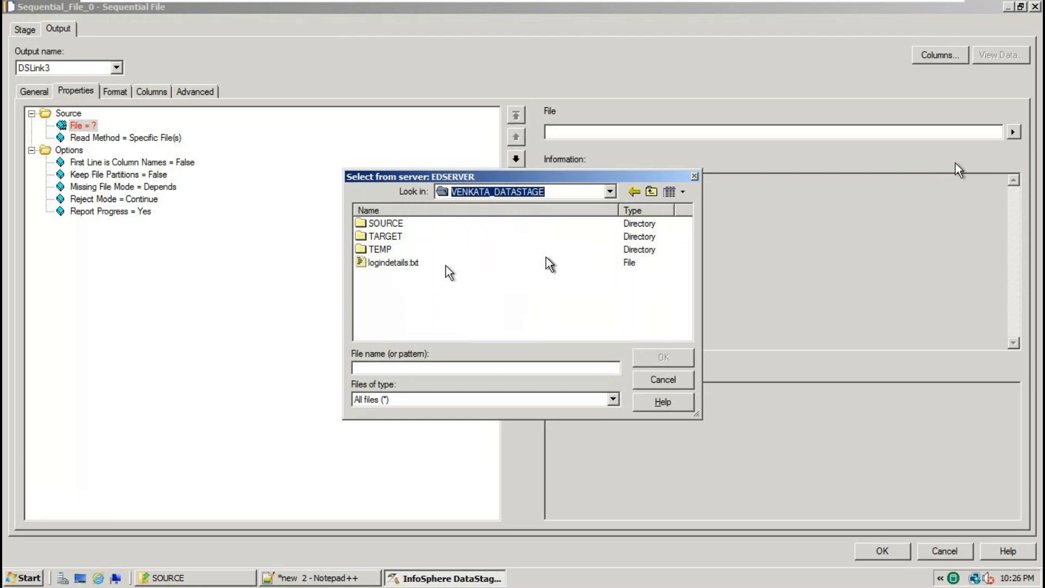
pyautogui.doubleClick(389, 226)
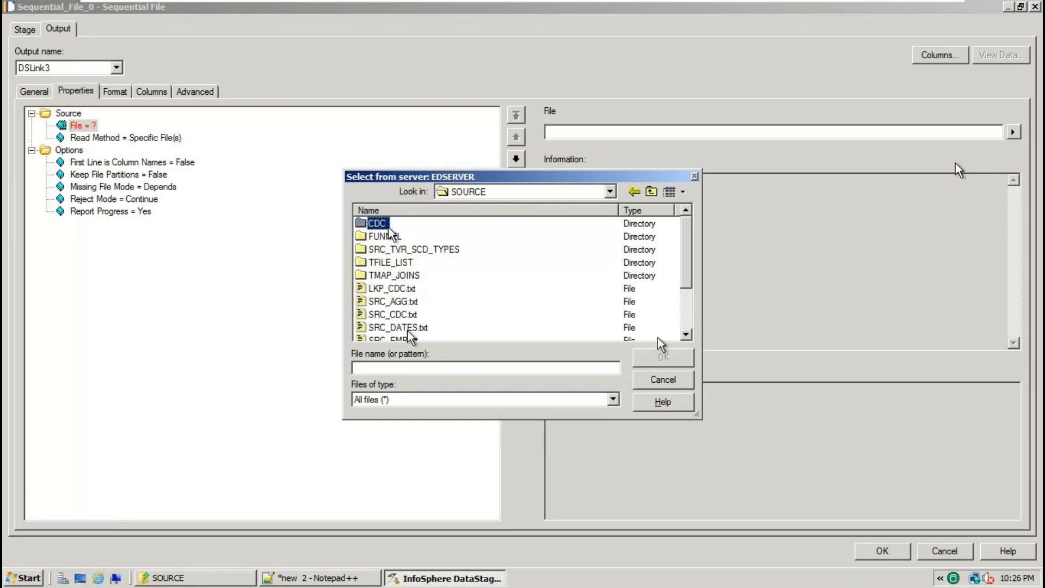
pyautogui.click(685, 335)
pyautogui.click(419, 328)
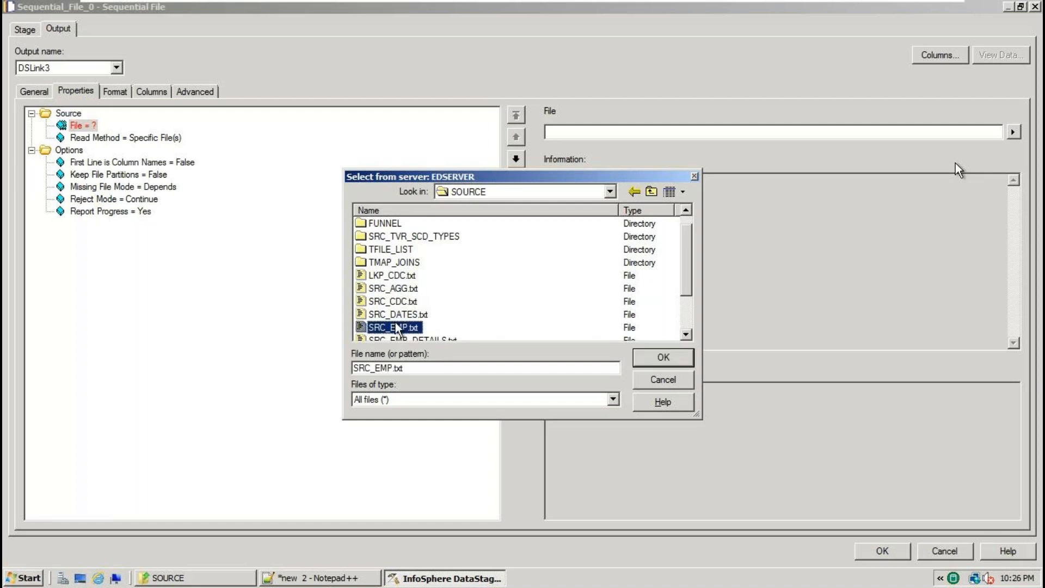
pyautogui.click(663, 357)
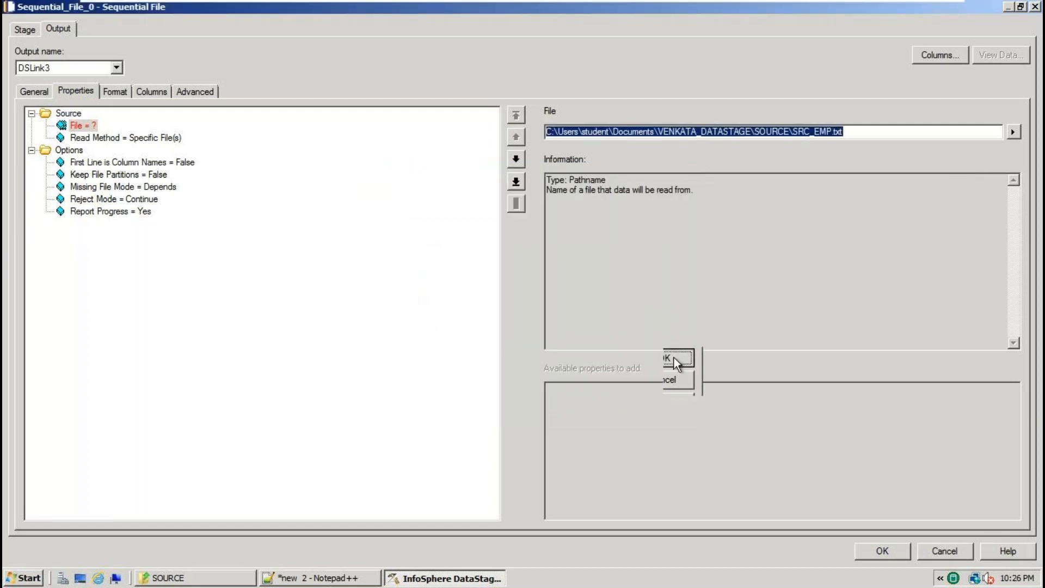
pyautogui.click(180, 163)
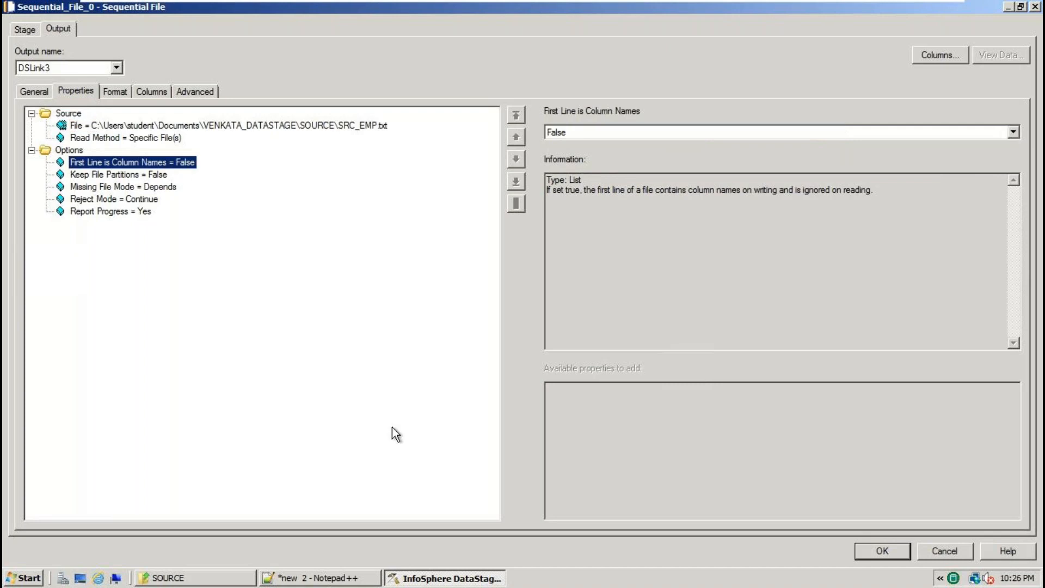
pyautogui.click(315, 578)
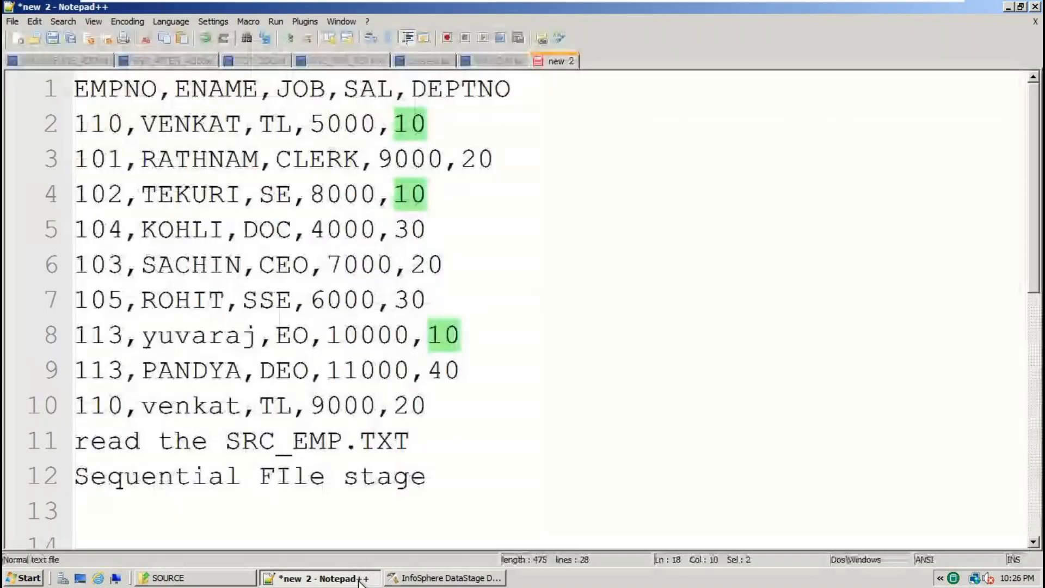
# Confirm in Notepad++ that SRC_EMP.txt begins with the header EMPNO,ENAME,JOB,SAL,DEPTNO.
pyautogui.click(537, 98)
pyautogui.moveTo(538, 98); pyautogui.dragTo(26, 101)
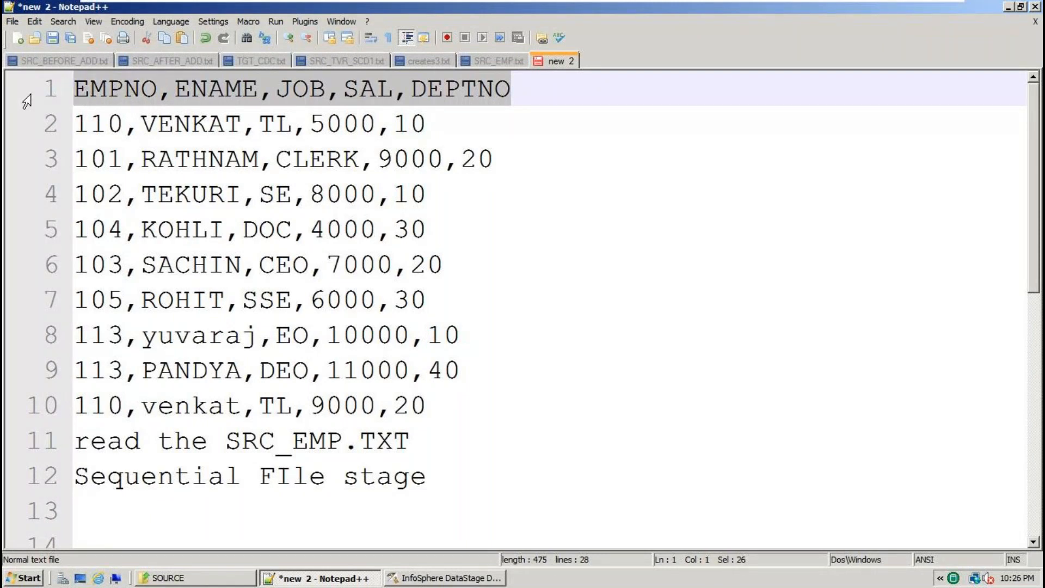
pyautogui.click(499, 64)
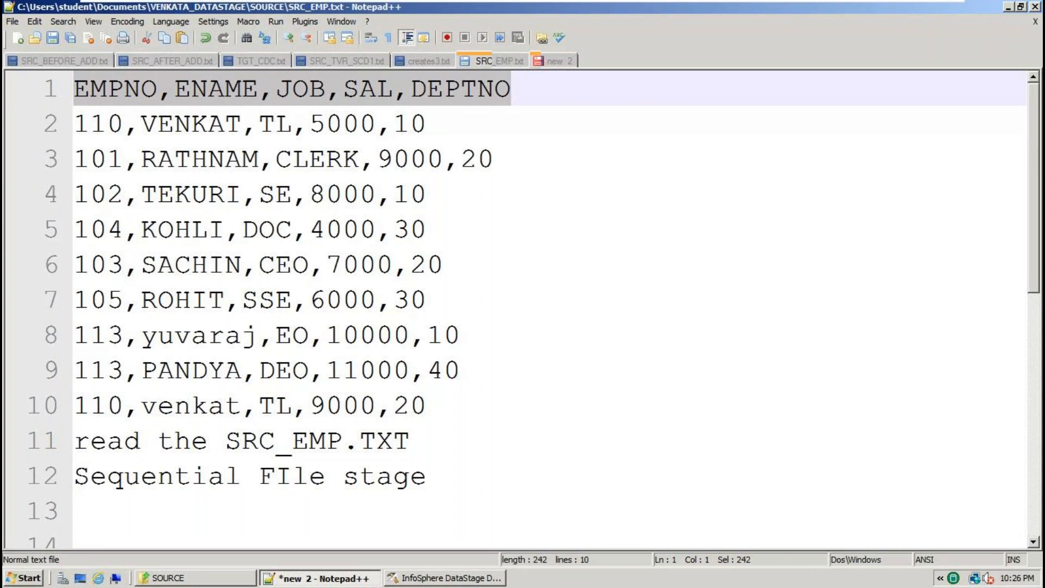
pyautogui.hotkey('ctrl', 'a')
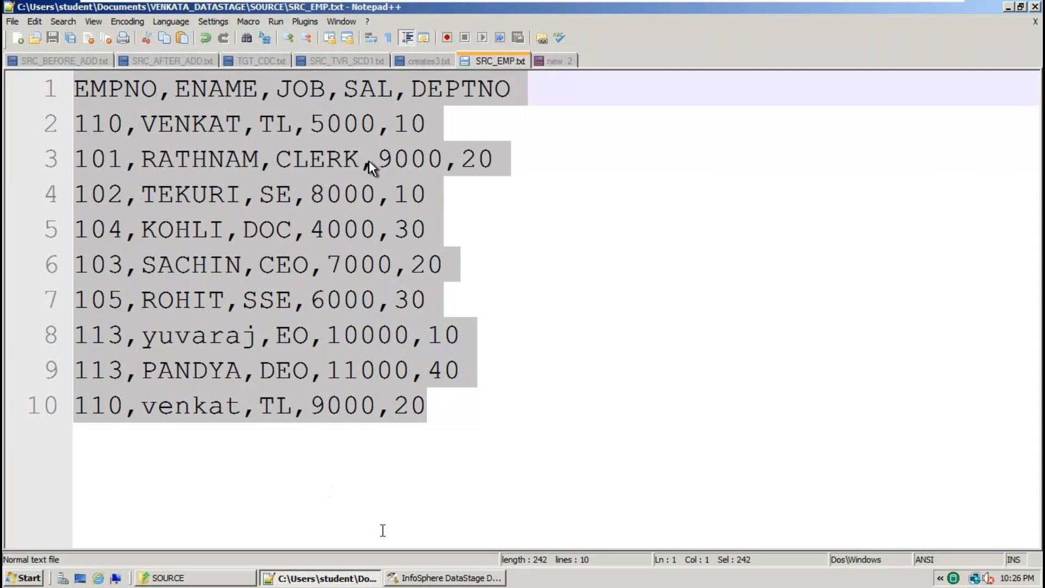
pyautogui.click(473, 572)
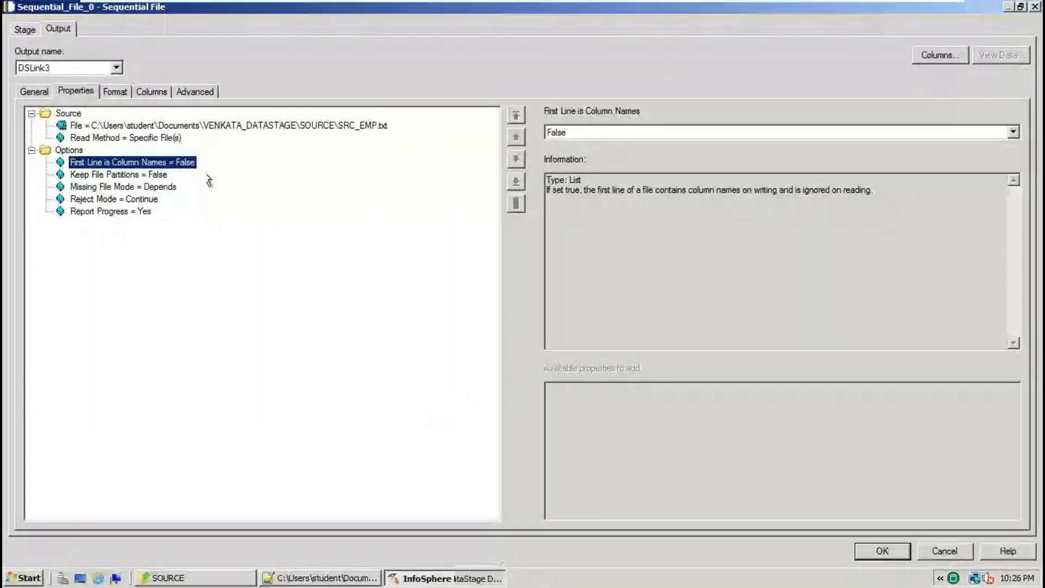
# Set First Line is Column Names to True and bring up Sequential_File_0's Format settings.
pyautogui.click(1013, 132)
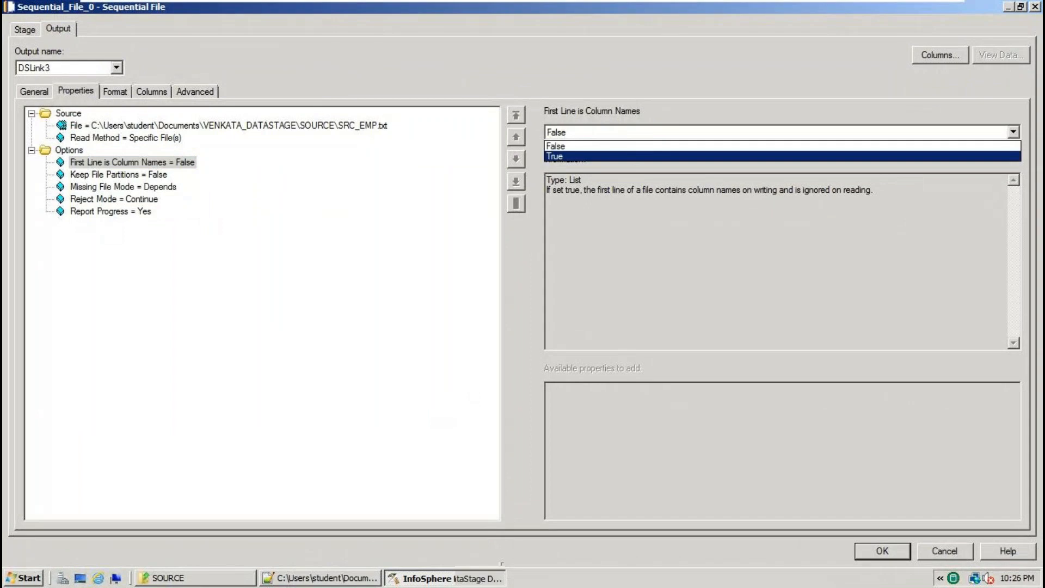
pyautogui.click(581, 156)
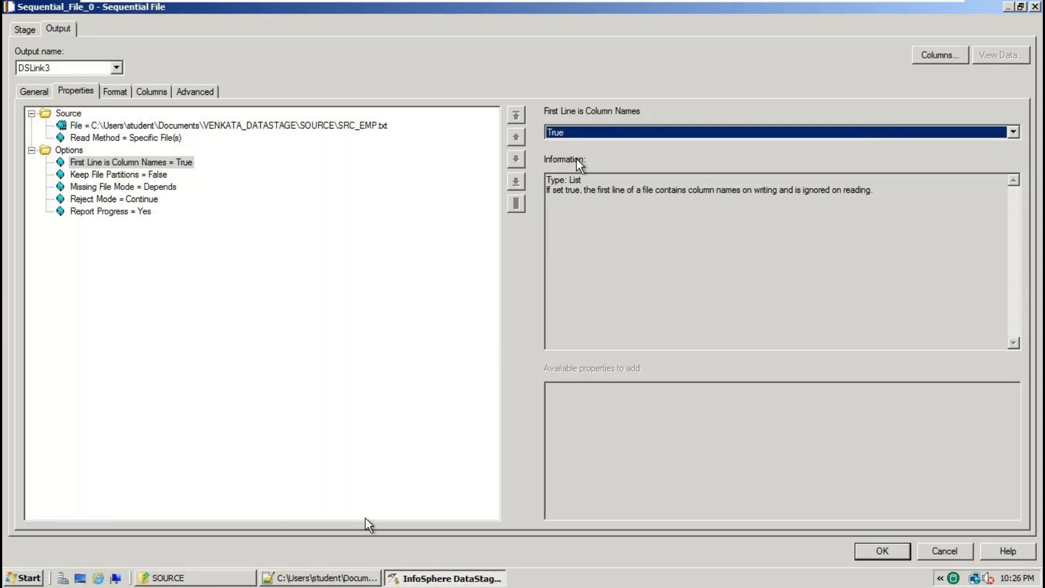
pyautogui.click(321, 577)
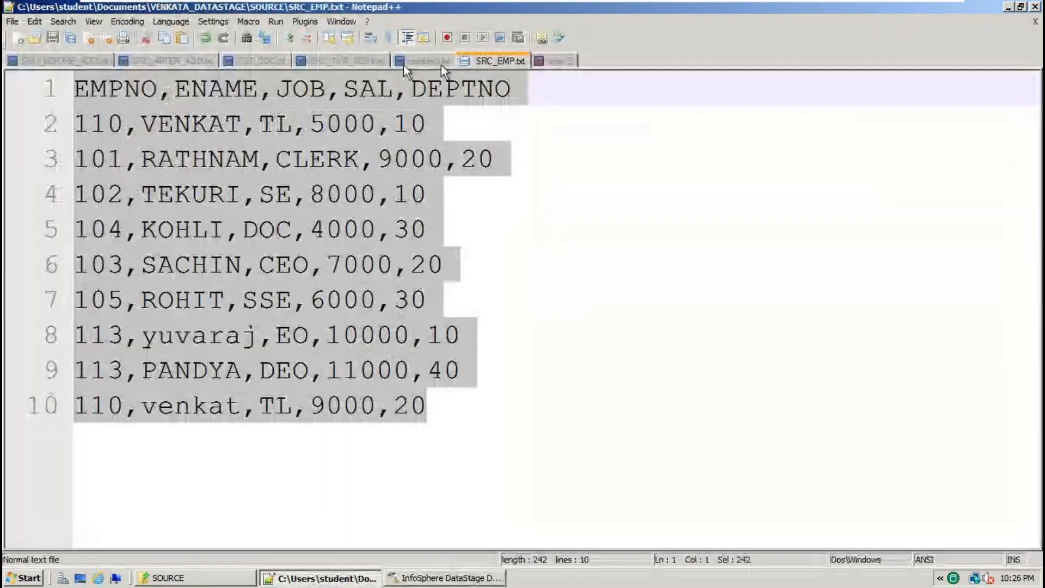
pyautogui.click(405, 581)
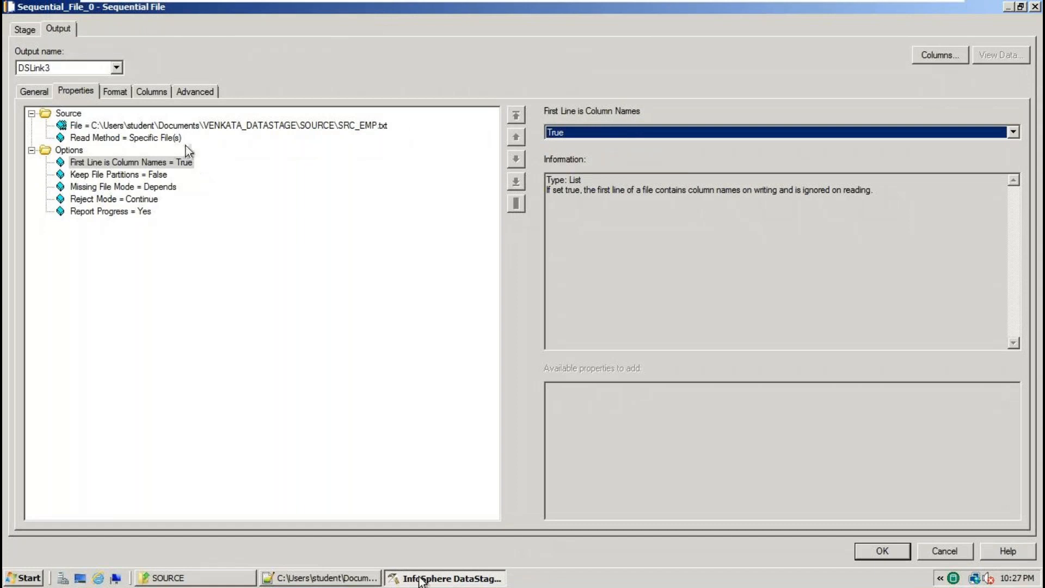
pyautogui.click(123, 93)
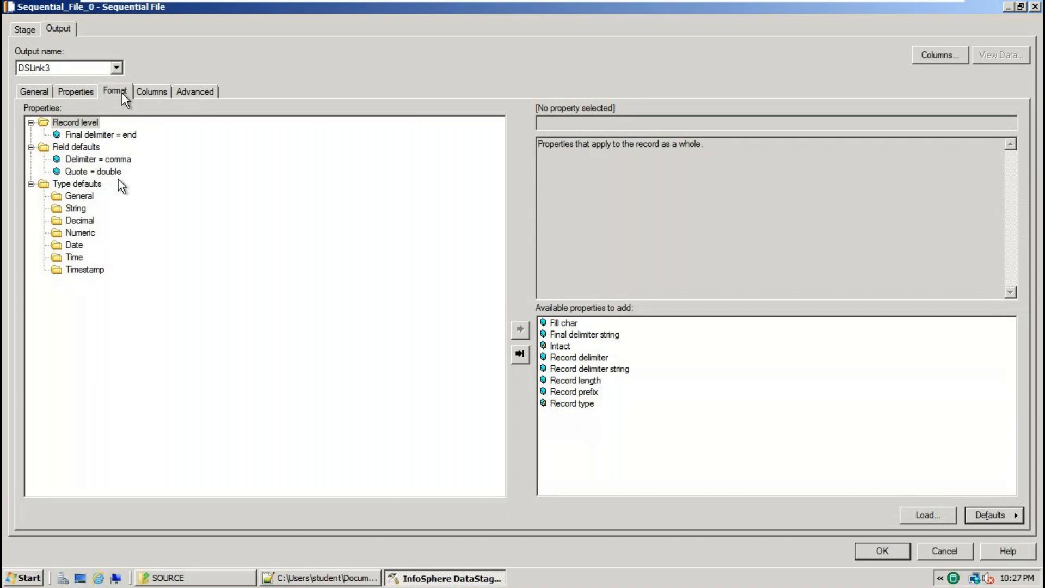
# Compare the field delimiter setting with SRC_EMP.txt, then cancel the stage editor without changes.
pyautogui.click(111, 160)
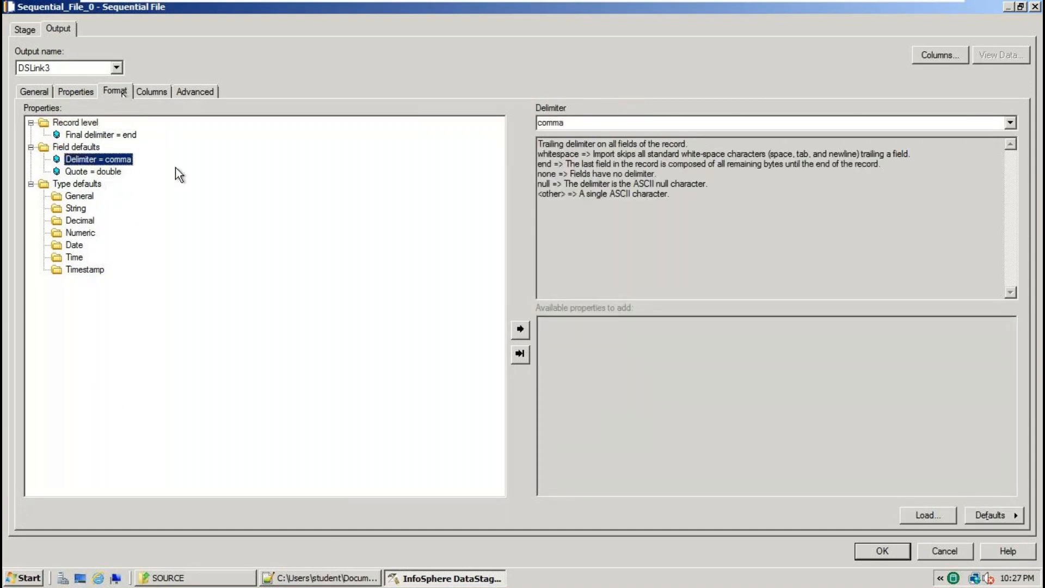
pyautogui.click(326, 578)
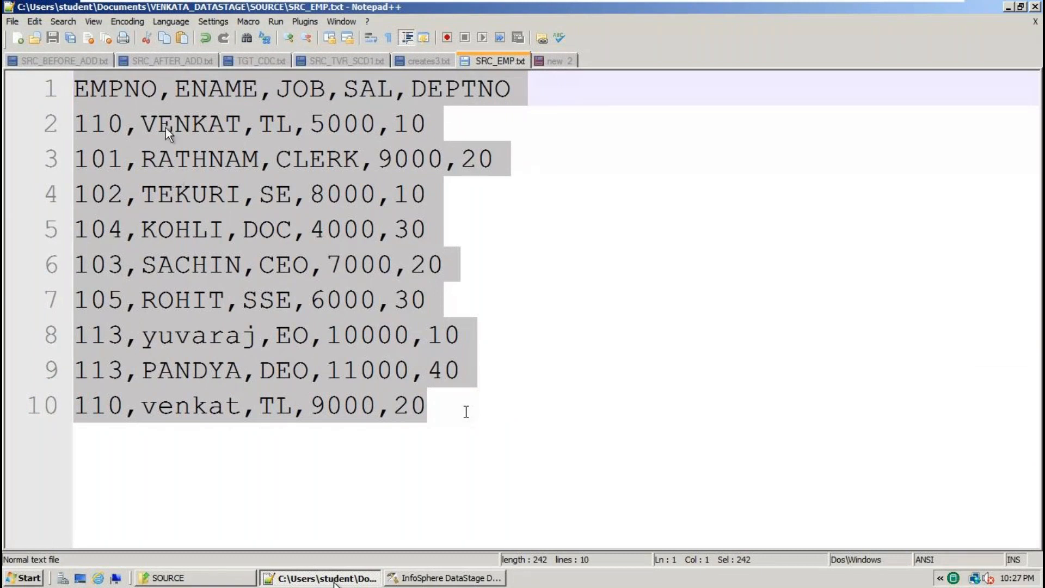
pyautogui.click(452, 578)
pyautogui.click(945, 552)
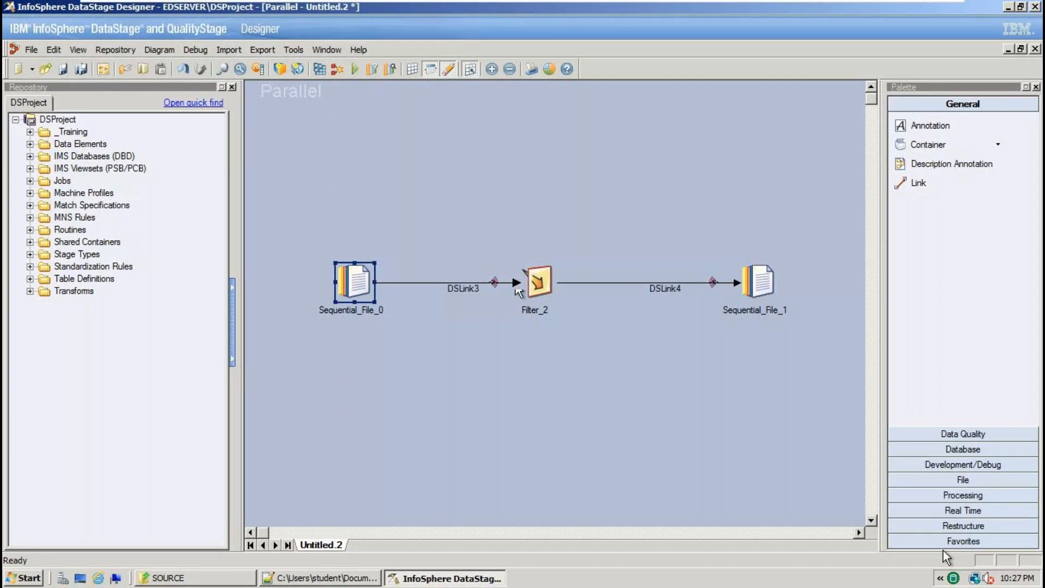
# Reopen Sequential_File_0's Format settings, keep comma as delimiter, check the double quote, and view SRC_EMP.txt.
pyautogui.doubleClick(392, 294)
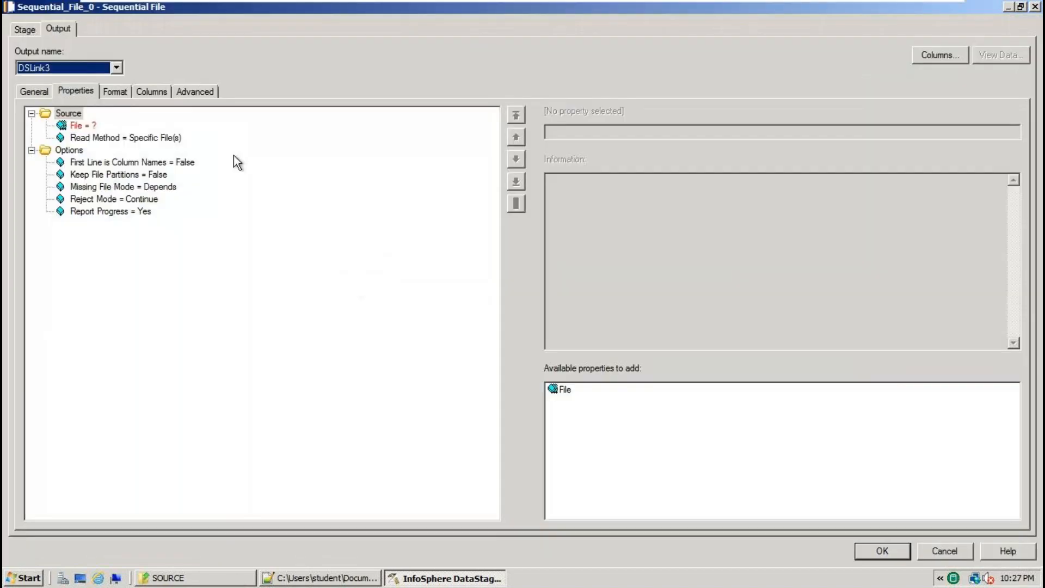
pyautogui.click(115, 90)
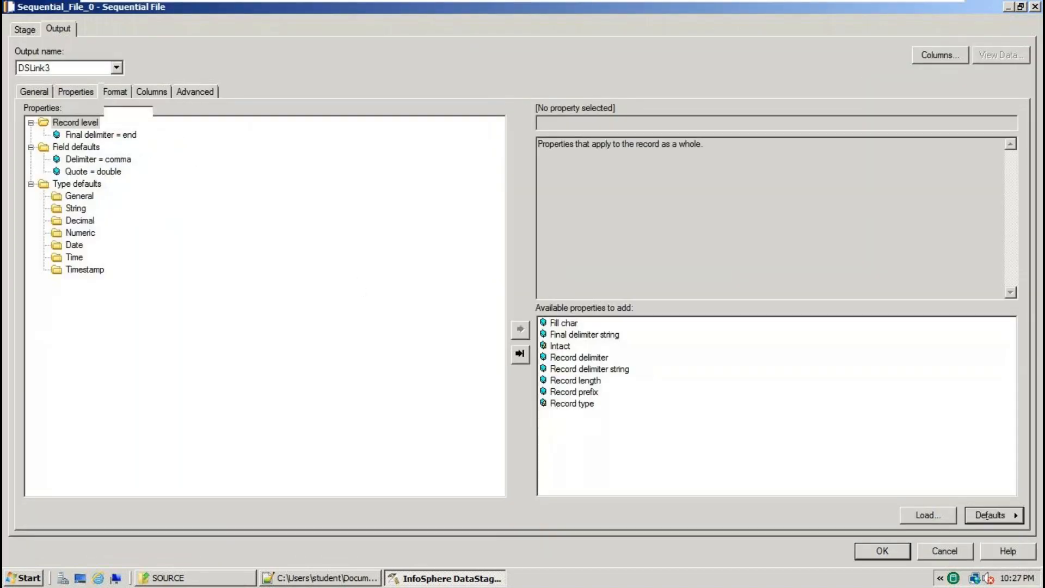
pyautogui.click(109, 160)
pyautogui.click(1010, 123)
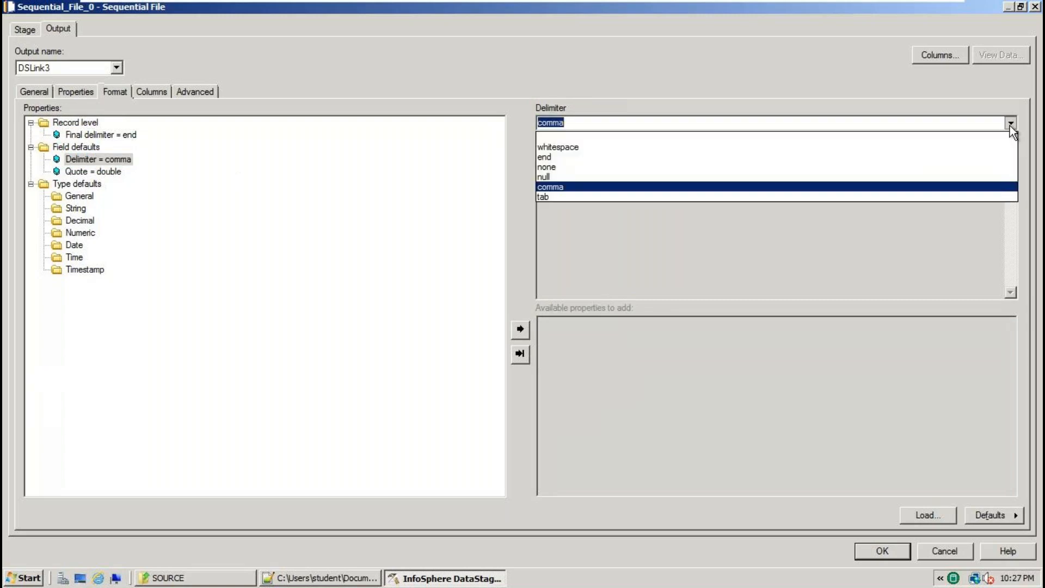
pyautogui.click(571, 188)
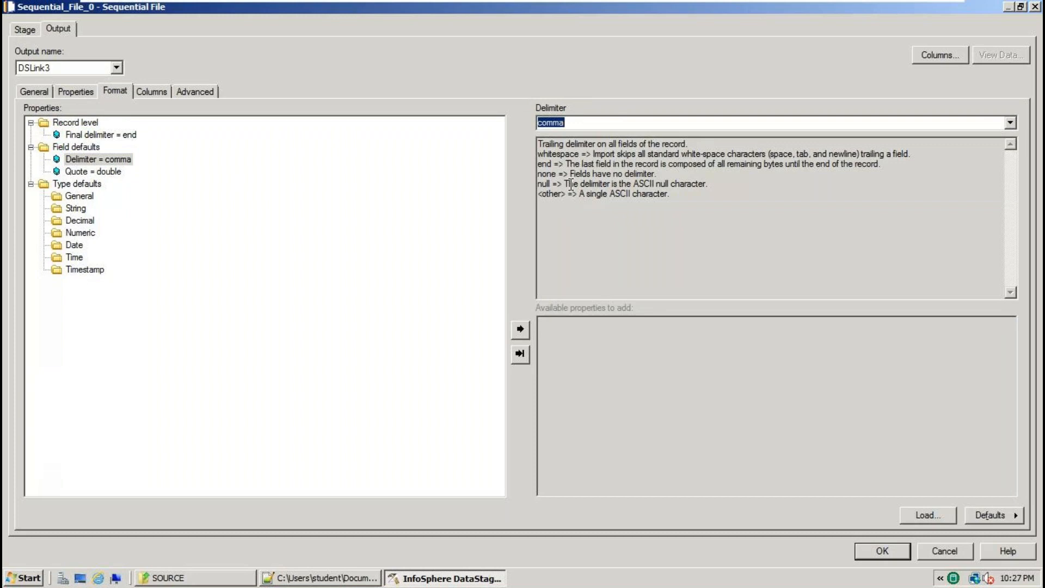
pyautogui.click(97, 167)
pyautogui.click(294, 578)
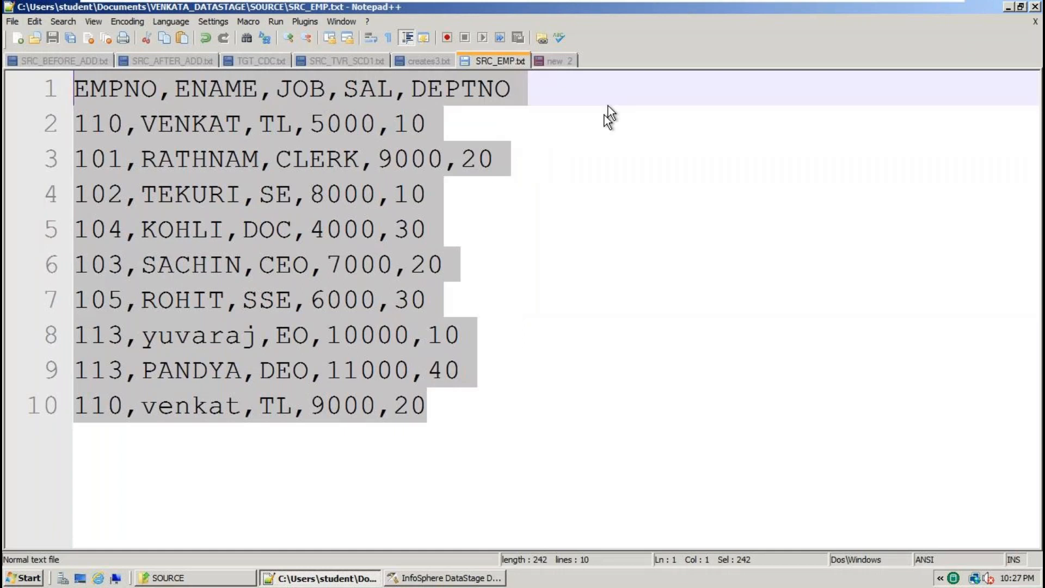
# In the 'new 2' notes, add then remove double quotes around 110 on line 10, and return to DataStage.
pyautogui.click(551, 62)
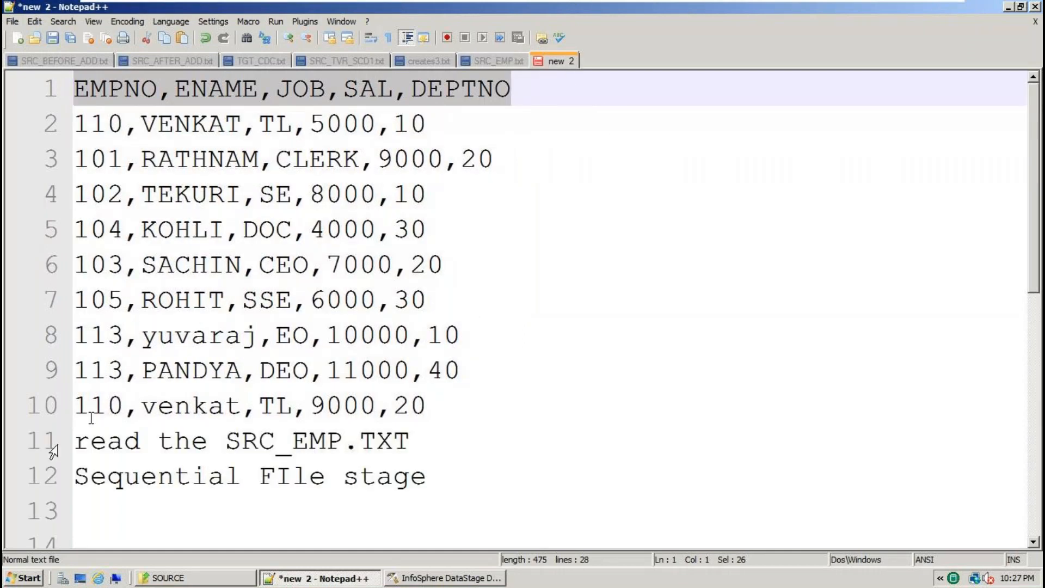
pyautogui.click(75, 405)
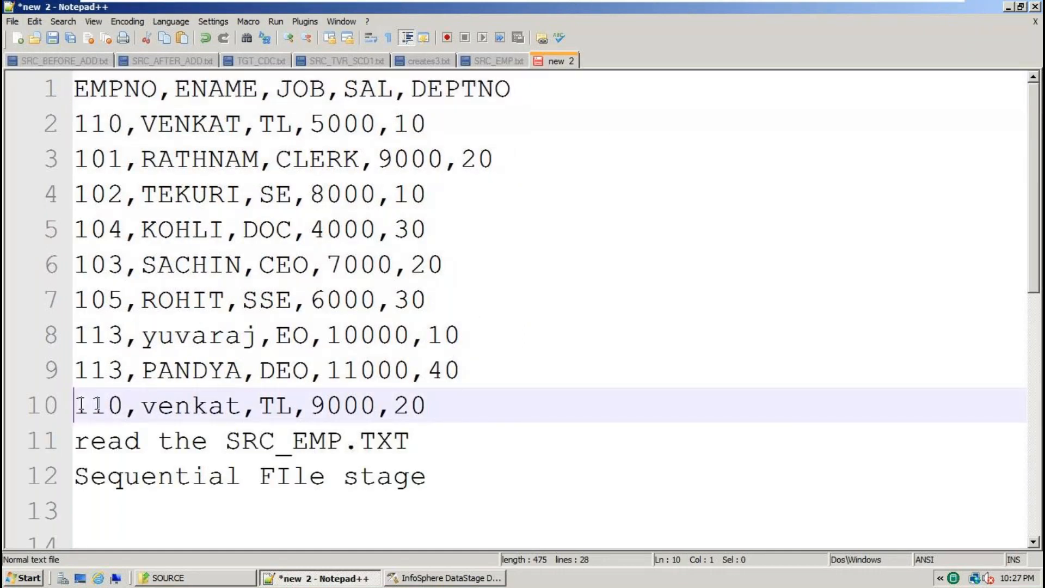
pyautogui.write('"')
pyautogui.click(146, 405)
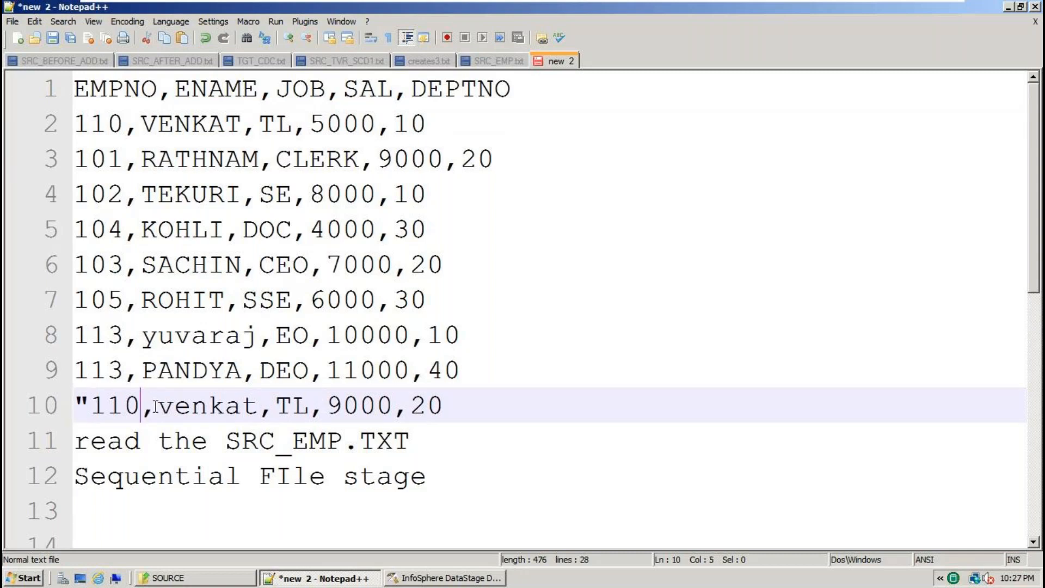
pyautogui.write('"')
pyautogui.press('BackSpace')
pyautogui.click(92, 404)
pyautogui.press('BackSpace')
pyautogui.hotkey('ctrl', 'Home')
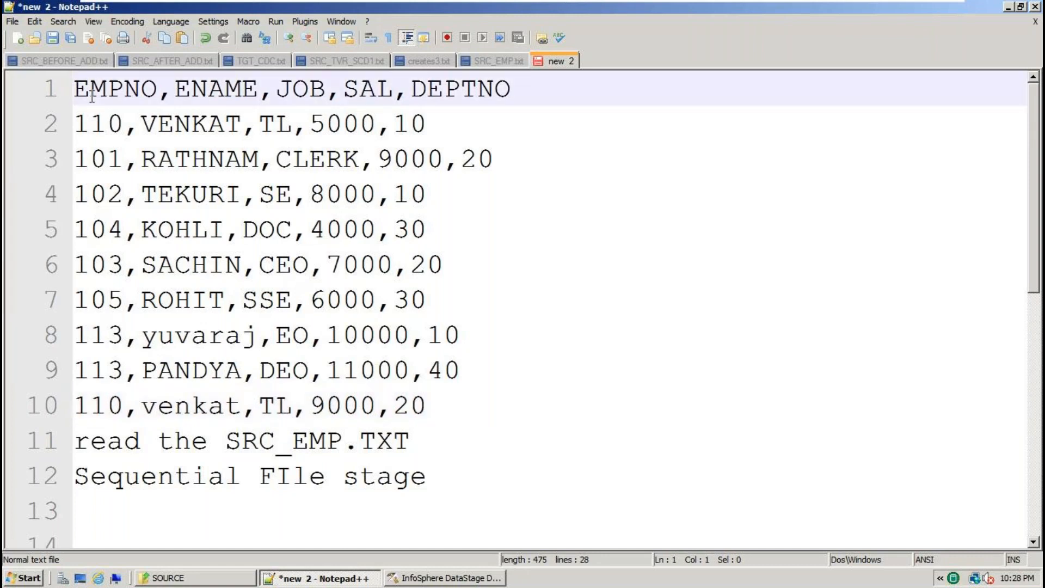
pyautogui.click(423, 579)
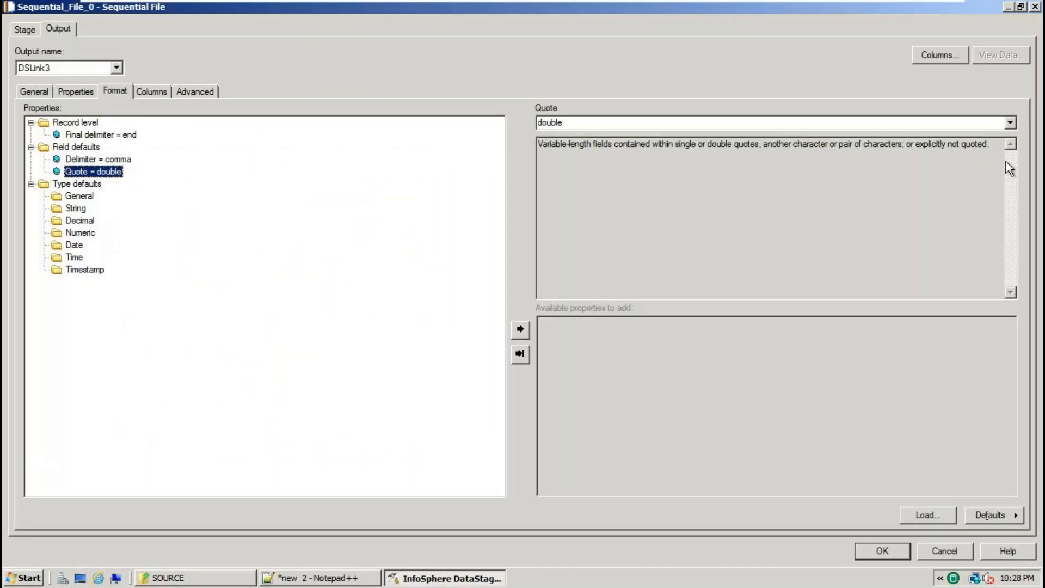
# Change Sequential_File_0's quote character from double to none and show its Columns page.
pyautogui.click(1013, 122)
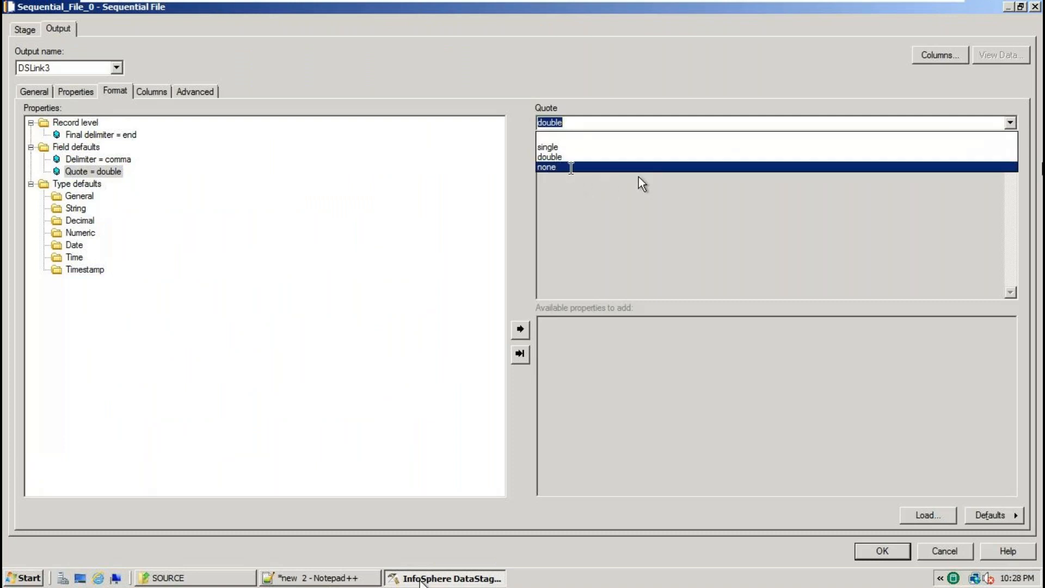
pyautogui.click(571, 167)
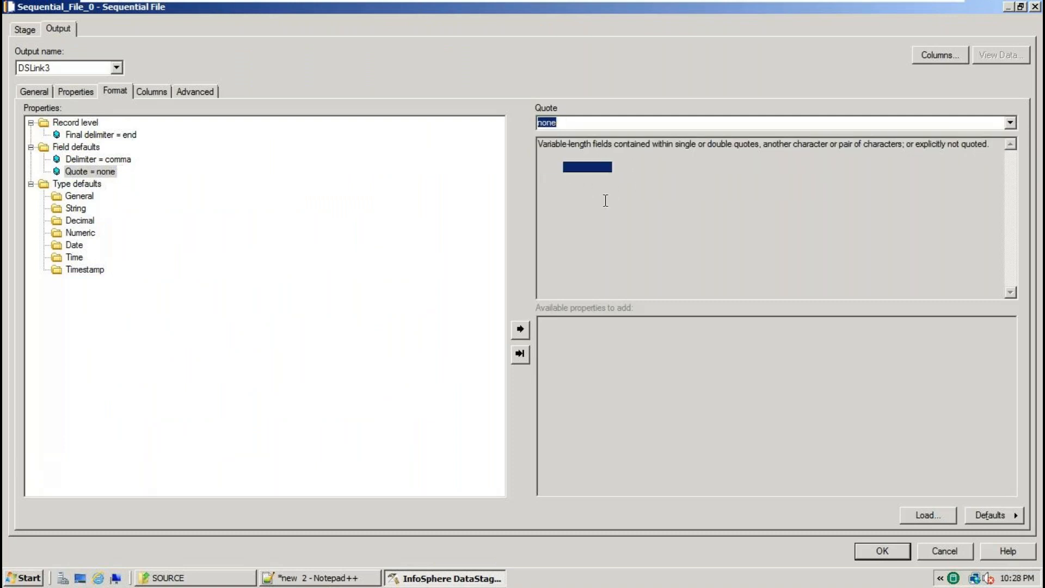
pyautogui.click(140, 94)
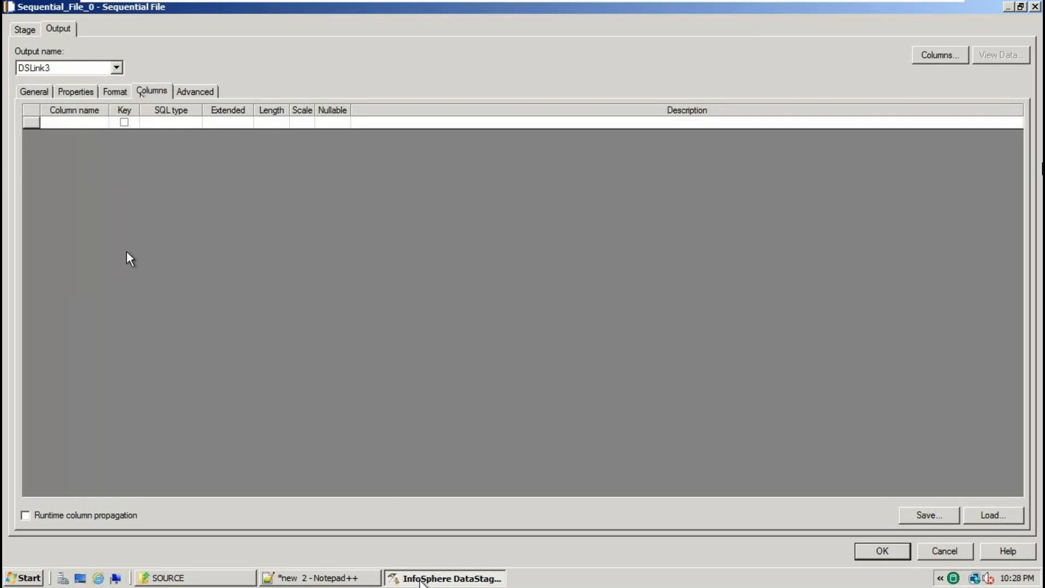
pyautogui.click(325, 580)
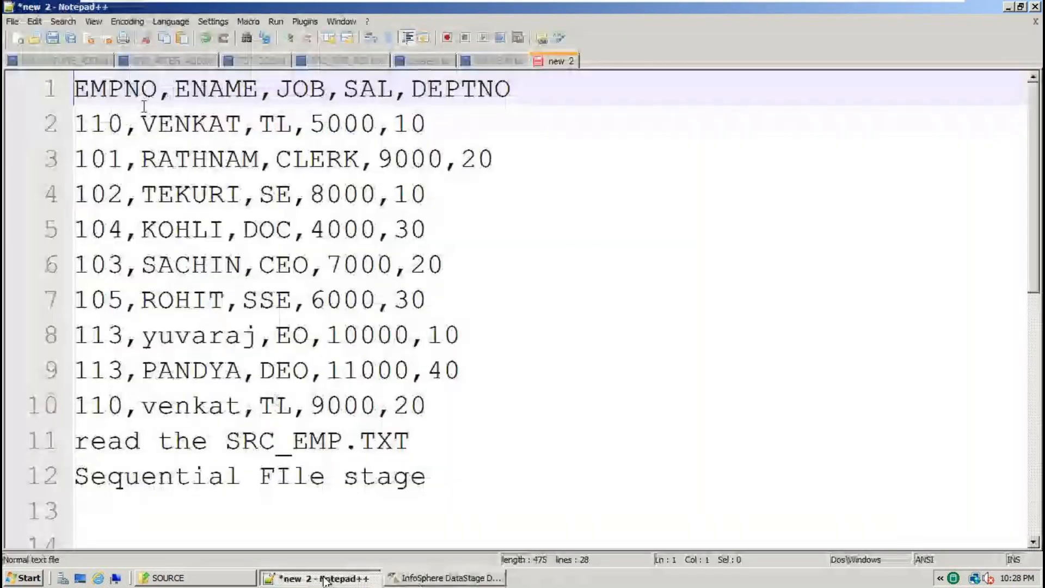
pyautogui.doubleClick(145, 89)
pyautogui.click(208, 90)
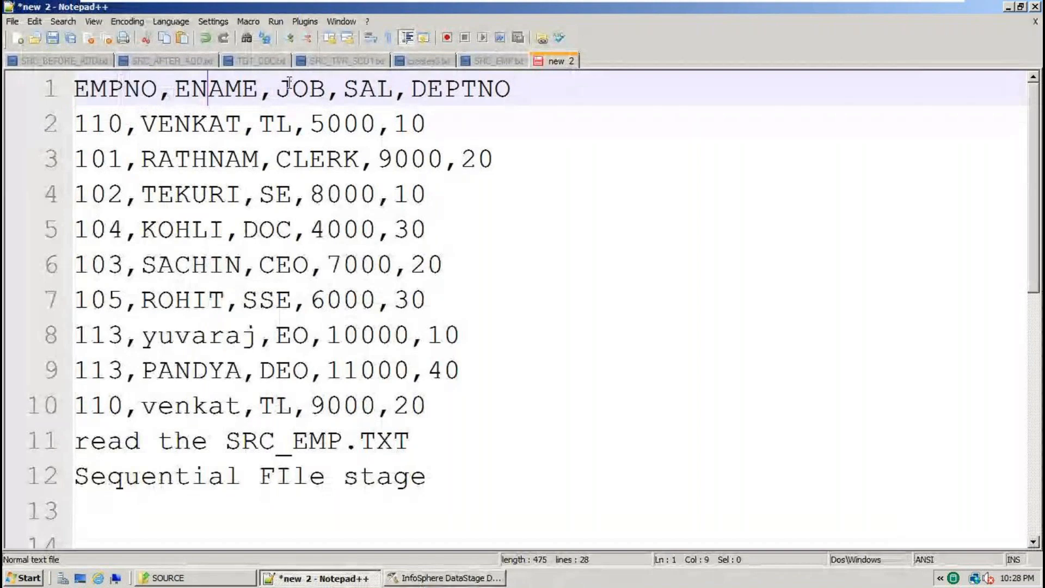
pyautogui.click(456, 88)
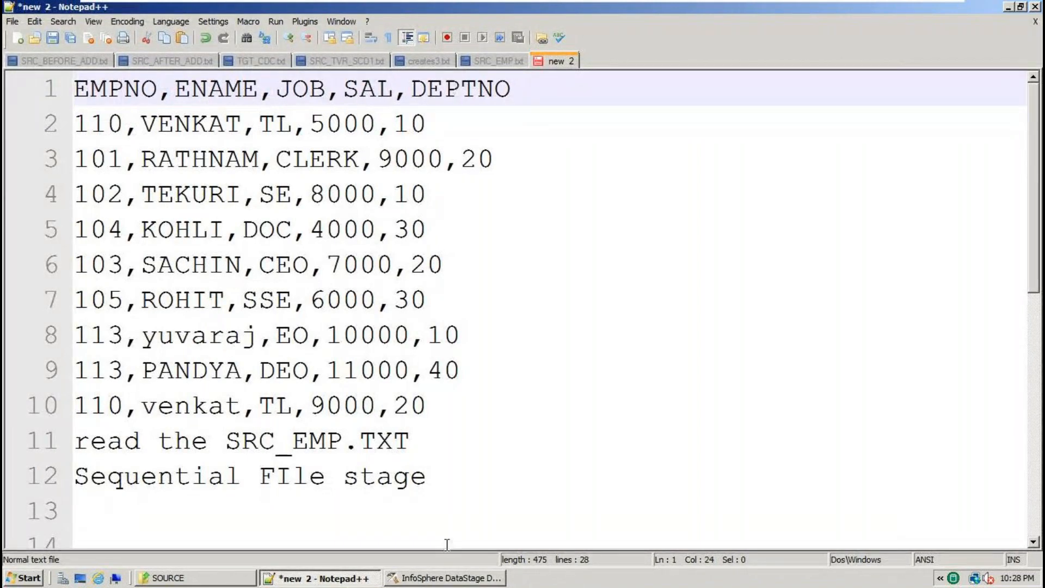
pyautogui.hotkey('alt', 'Tab')
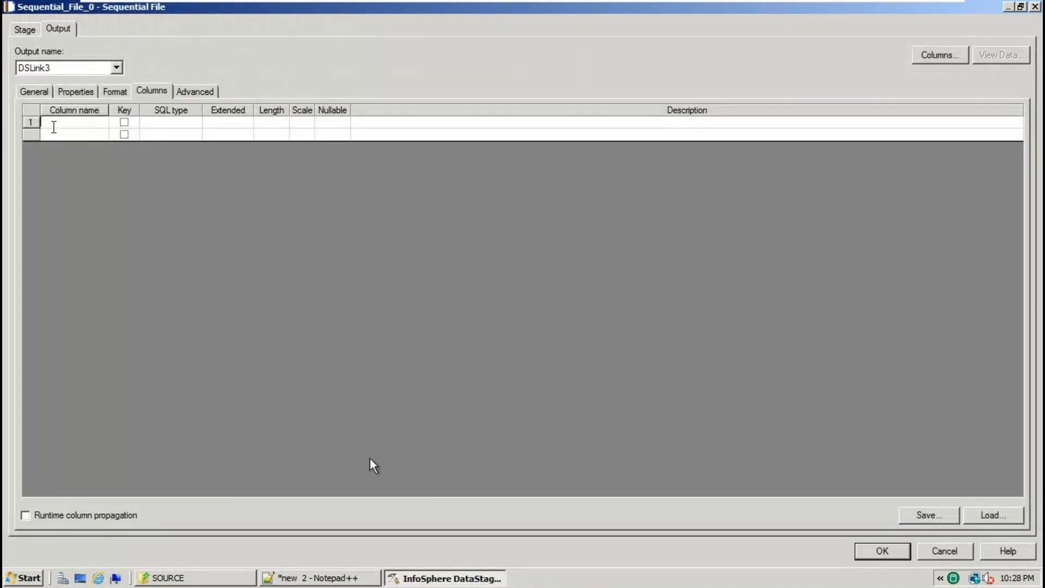
pyautogui.click(326, 577)
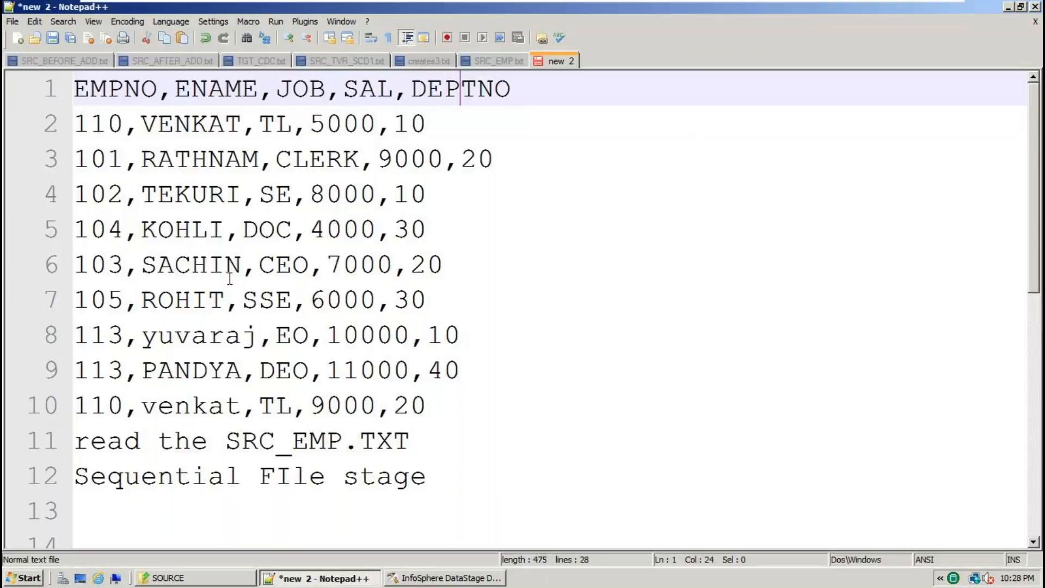
pyautogui.doubleClick(126, 83)
pyautogui.hotkey('ctrl', 'c')
pyautogui.click(456, 579)
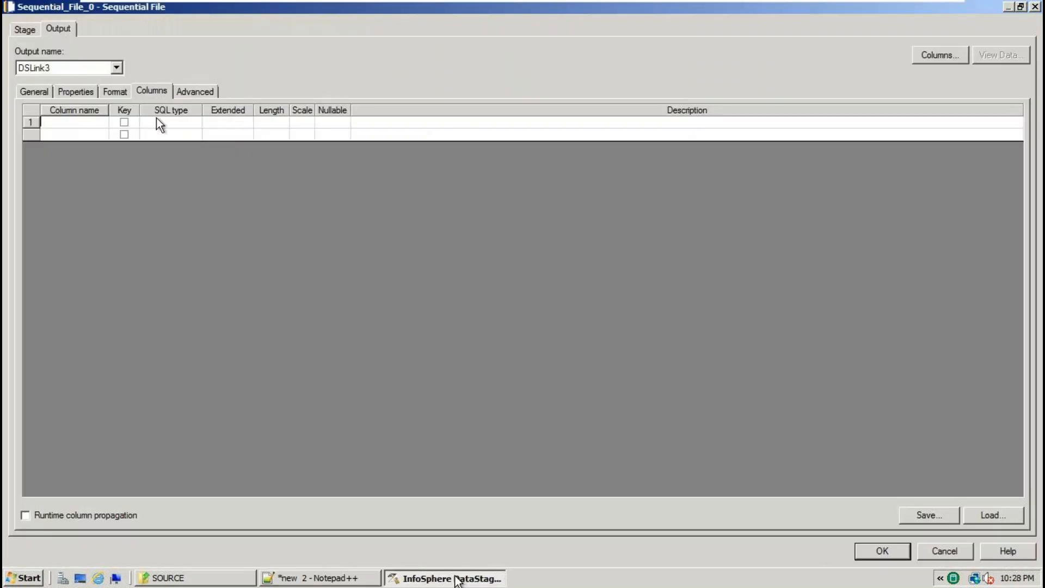
pyautogui.hotkey('ctrl', 'v')
pyautogui.click(155, 123)
pyautogui.click(348, 578)
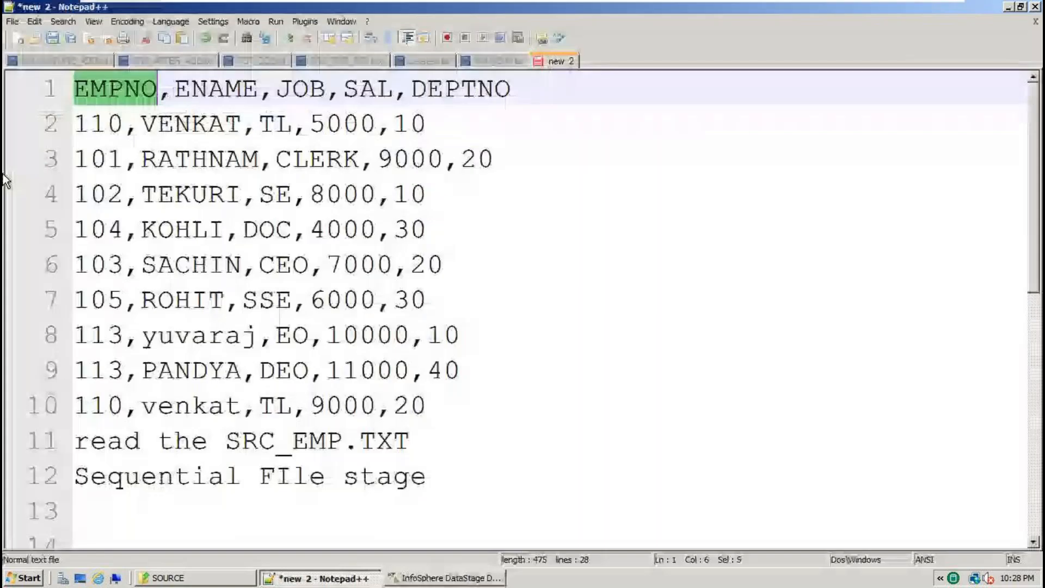
pyautogui.click(95, 127)
pyautogui.doubleClick(96, 126)
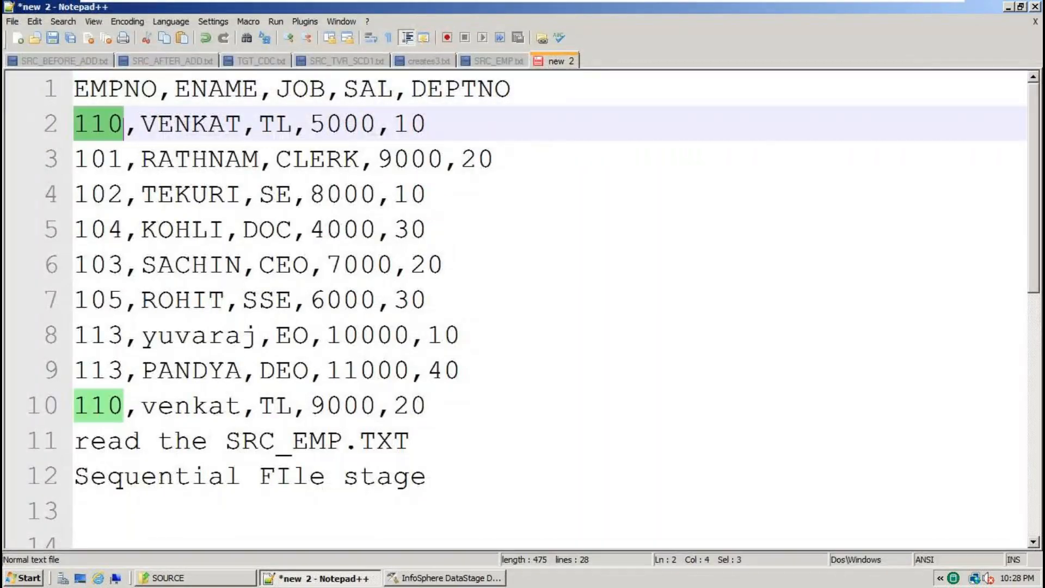
pyautogui.click(424, 578)
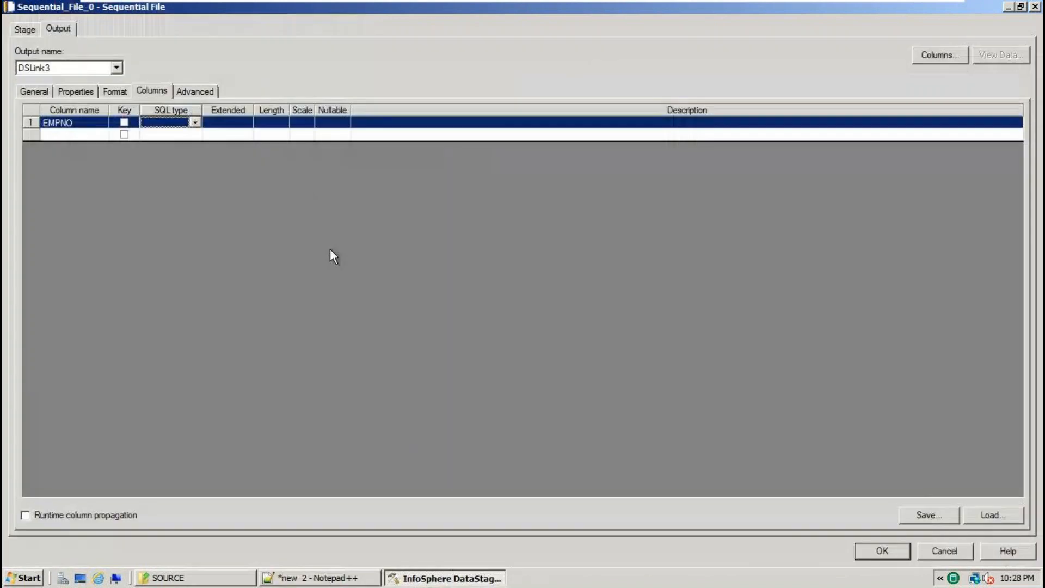
pyautogui.click(195, 123)
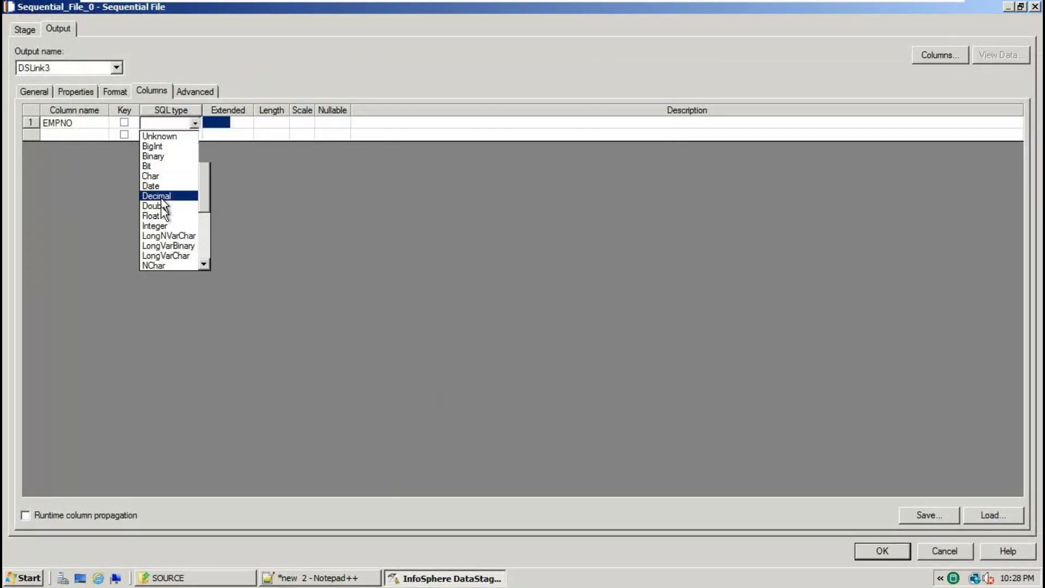
pyautogui.scroll(-3, 161, 214)
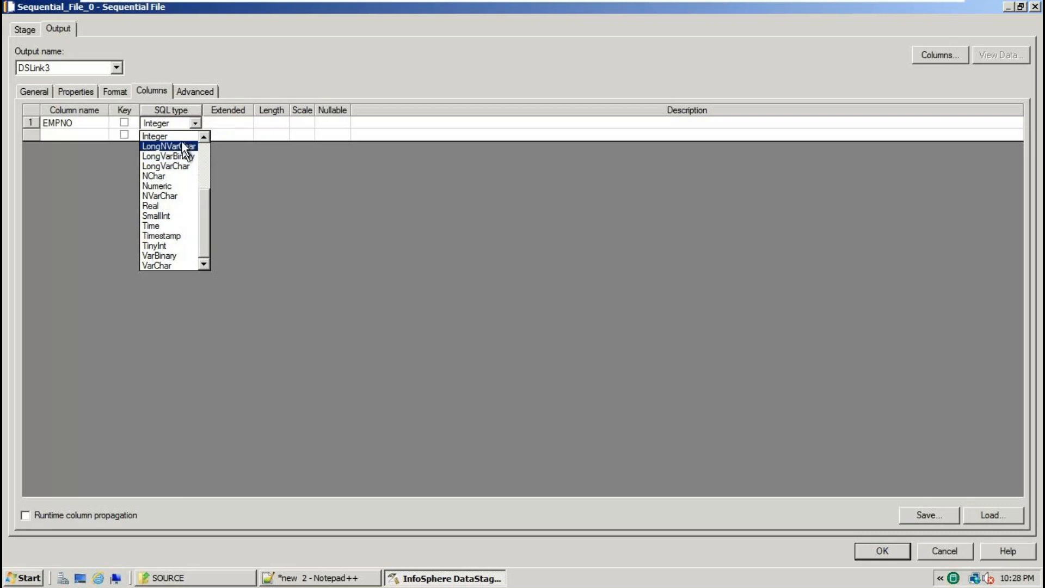
pyautogui.click(175, 136)
pyautogui.click(294, 580)
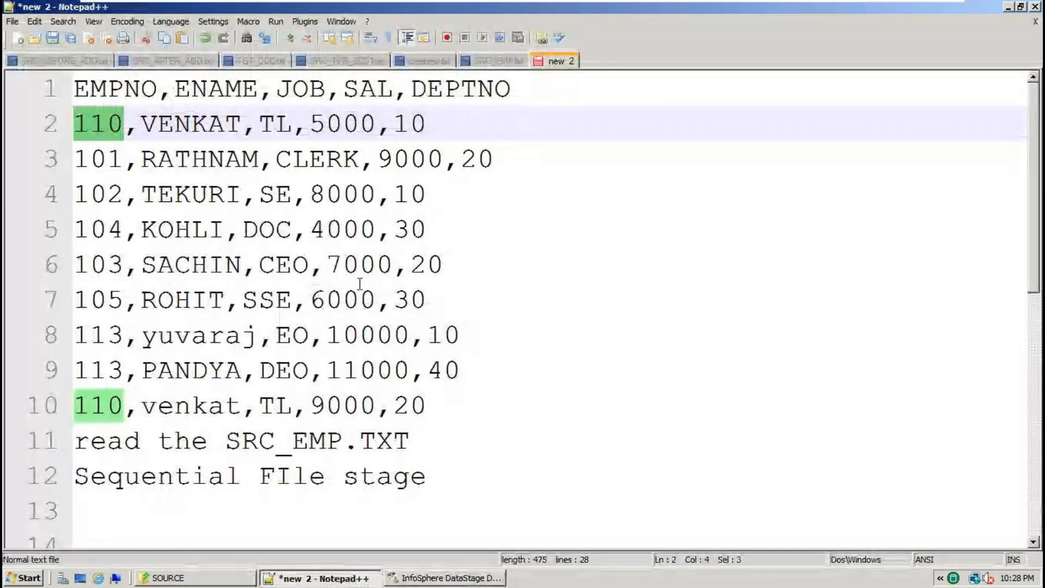
pyautogui.moveTo(445, 478); pyautogui.dragTo(4, 88)
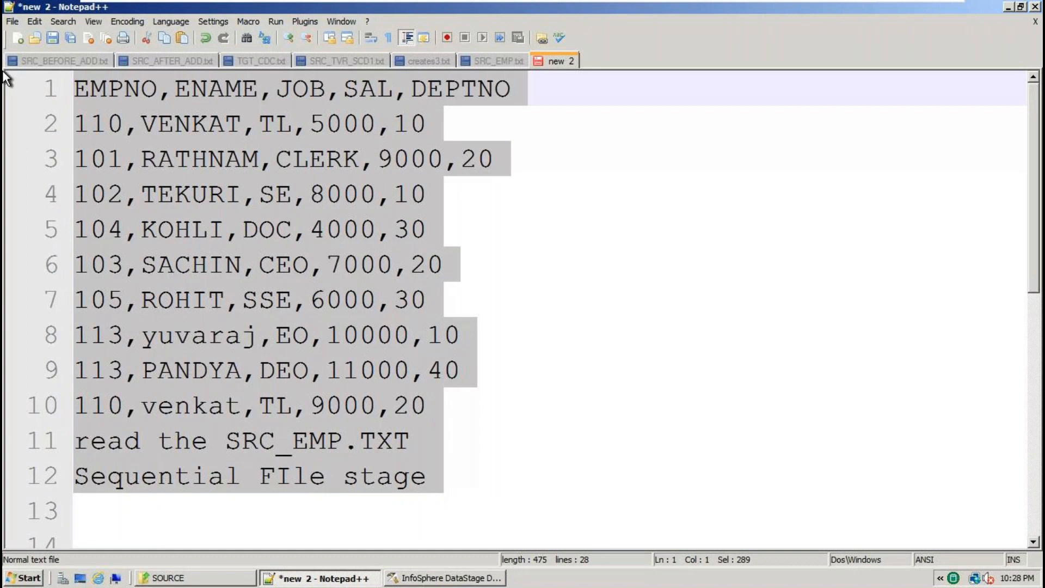
pyautogui.hotkey('alt', 'Tab')
pyautogui.click(71, 125)
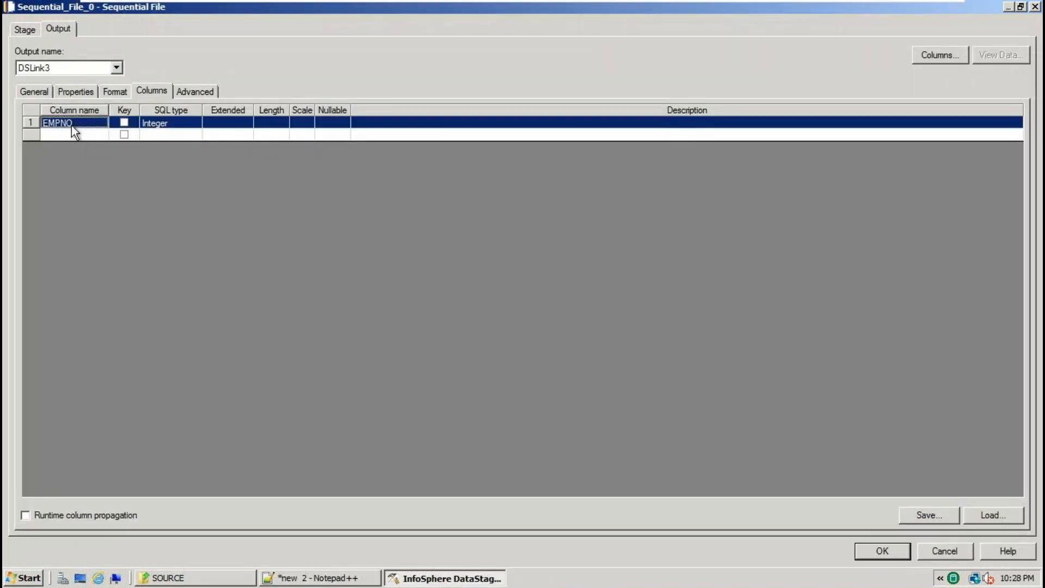
pyautogui.press('Delete')
pyautogui.click(550, 337)
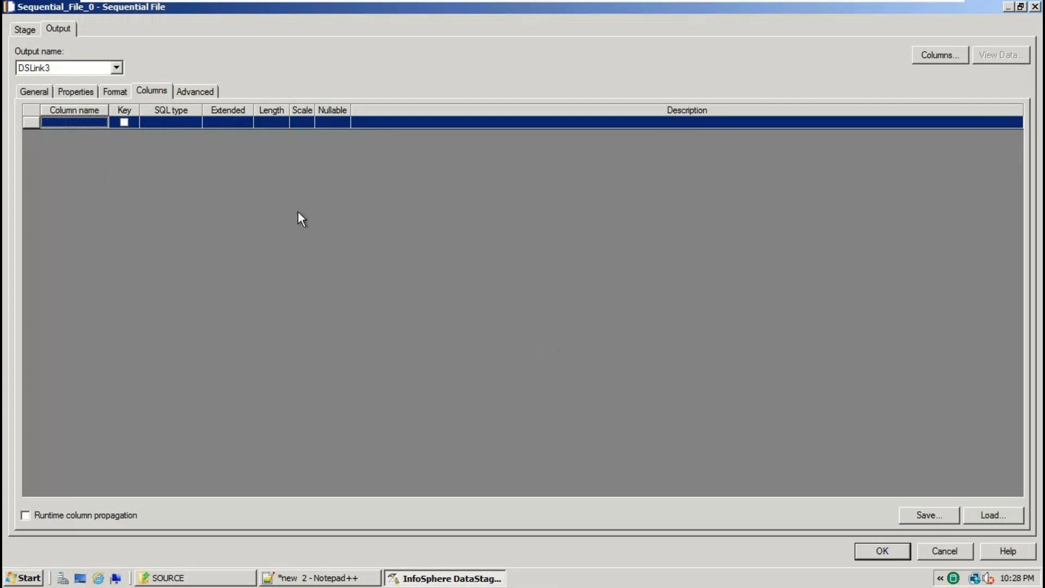
# Launch Import Table Definition > Sequential File Definitions from the Table Definitions folder.
pyautogui.click(989, 516)
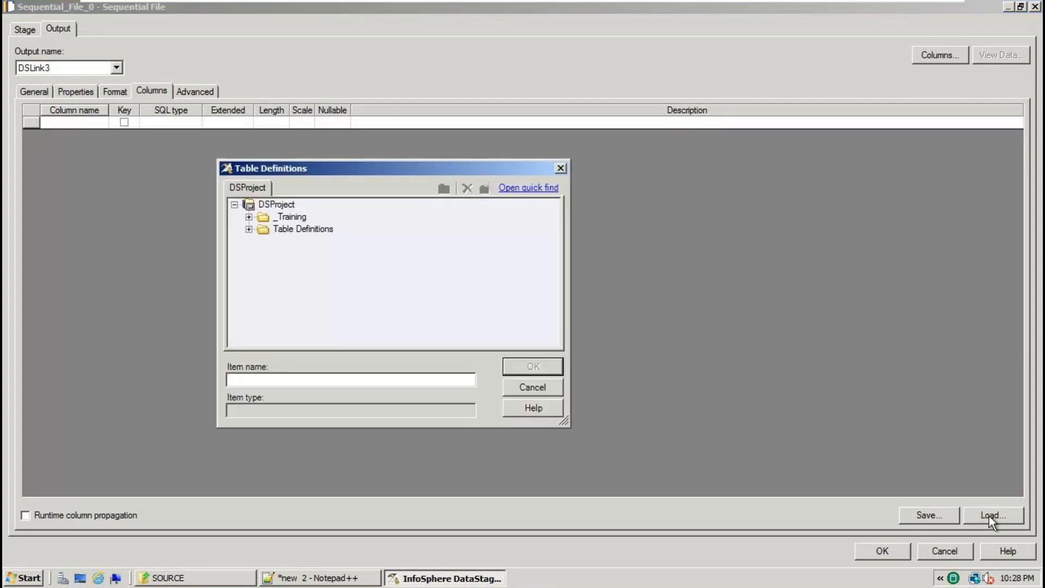
pyautogui.rightClick(306, 230)
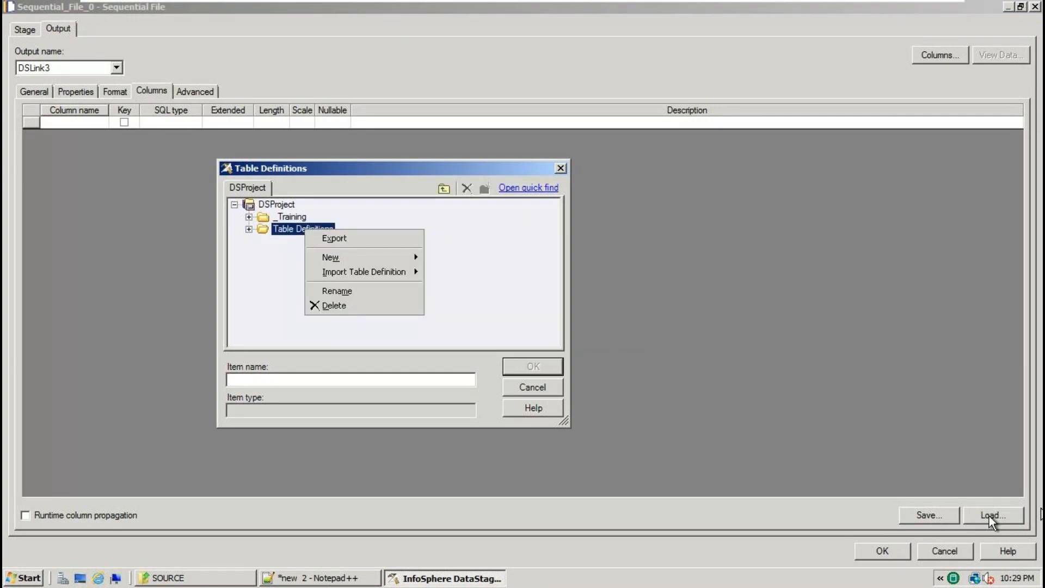
pyautogui.moveTo(377, 275)
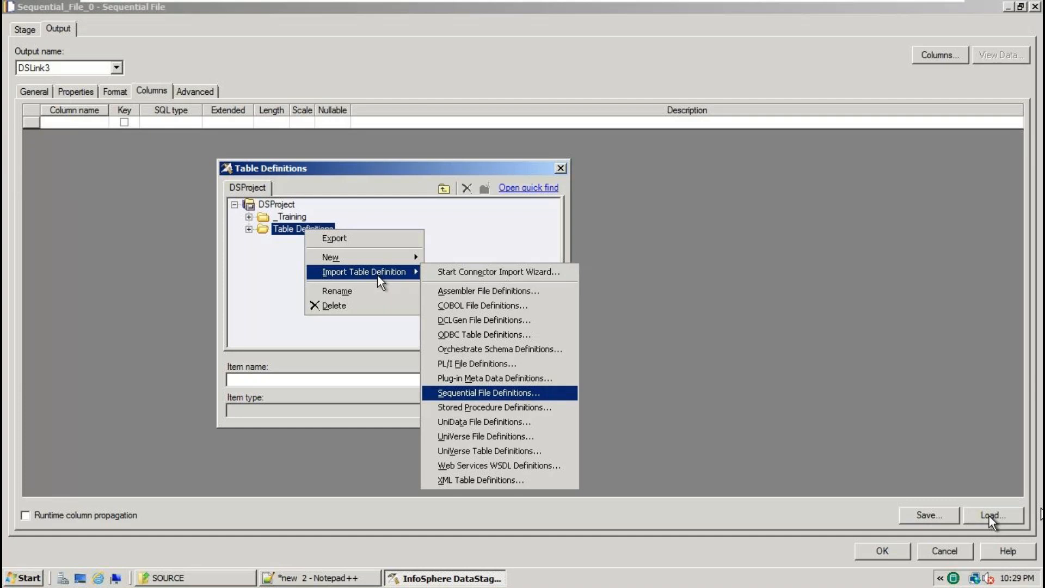
pyautogui.click(517, 396)
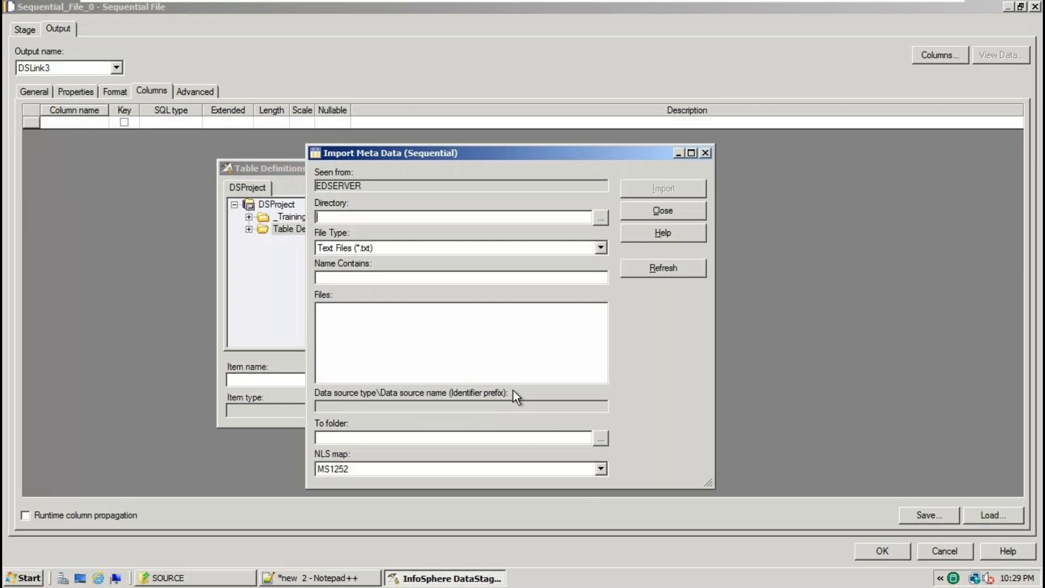
# Point the metadata import at the SOURCE directory and import SRC_EMP.txt.
pyautogui.click(599, 218)
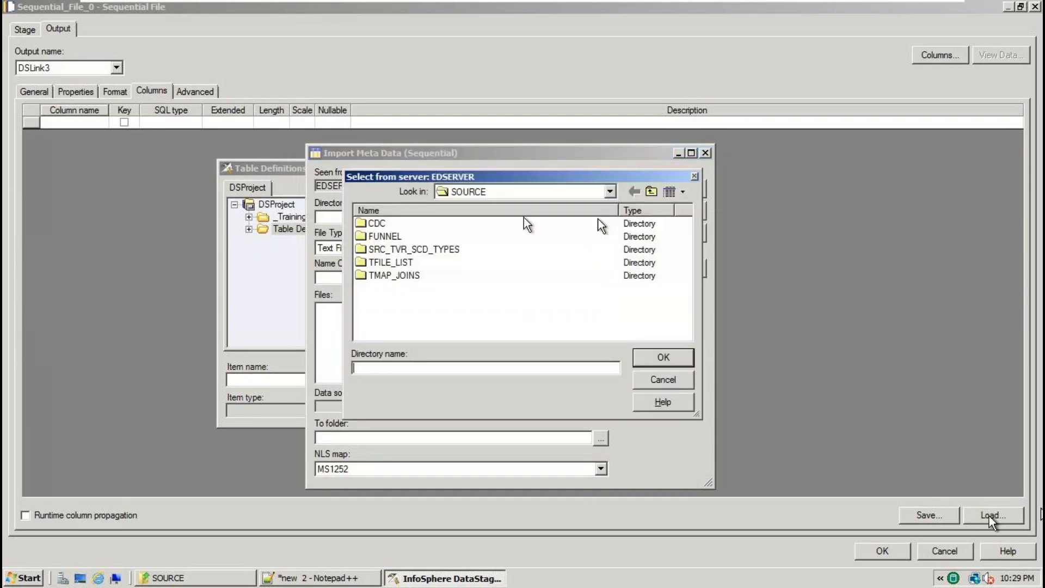
pyautogui.click(689, 363)
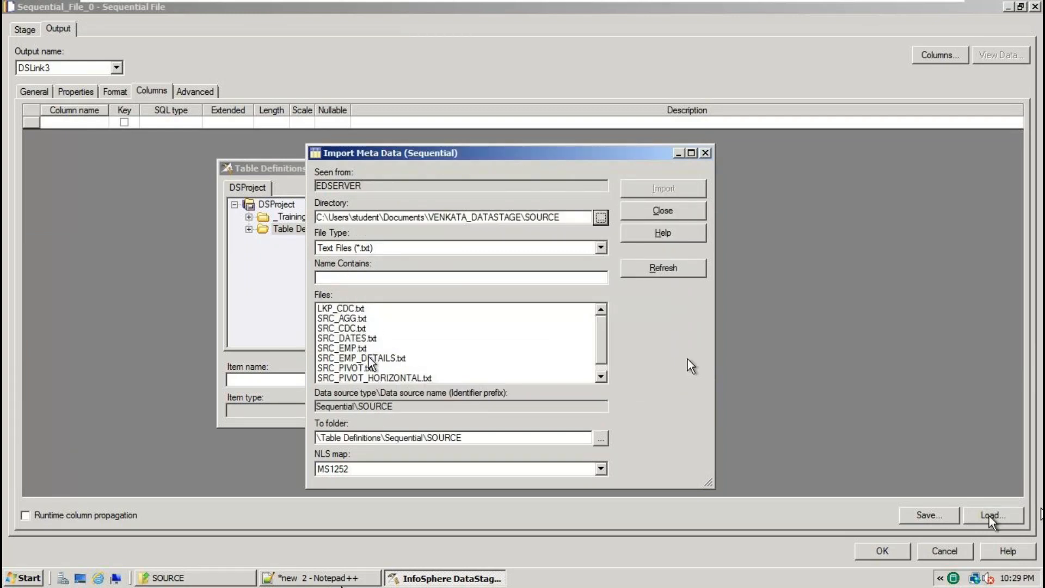
pyautogui.click(218, 578)
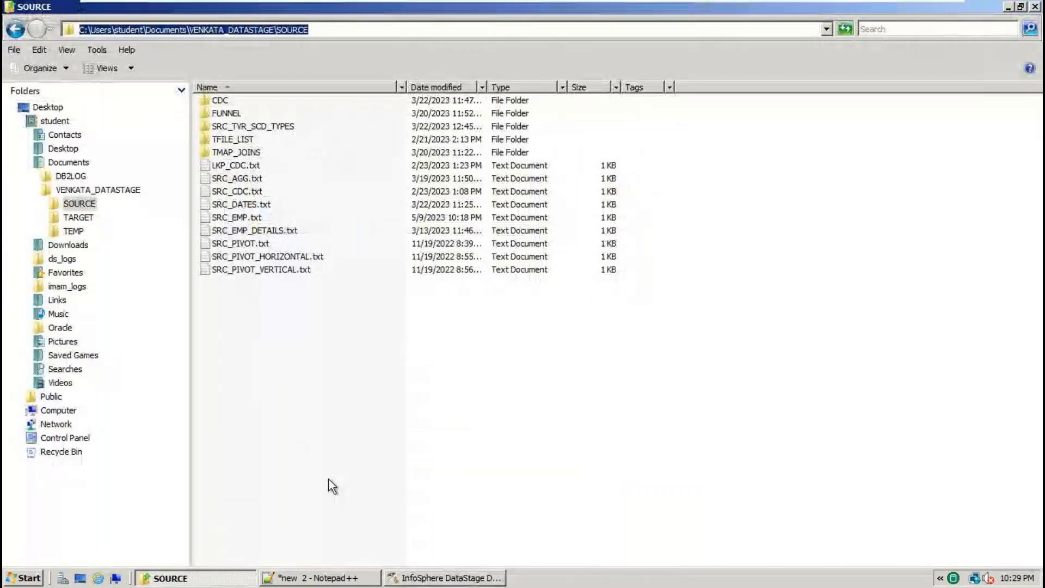
pyautogui.click(446, 577)
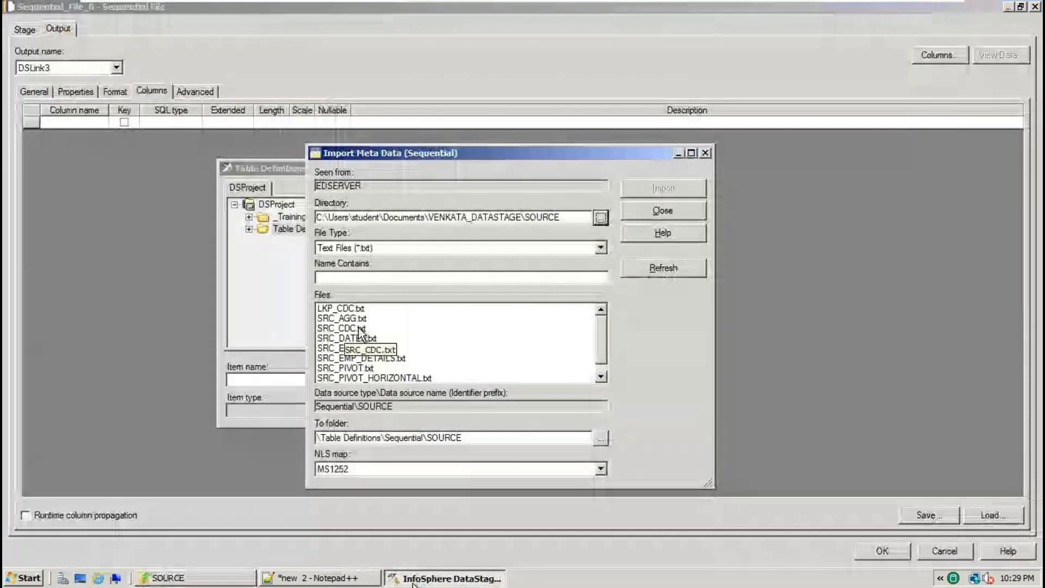
pyautogui.click(359, 358)
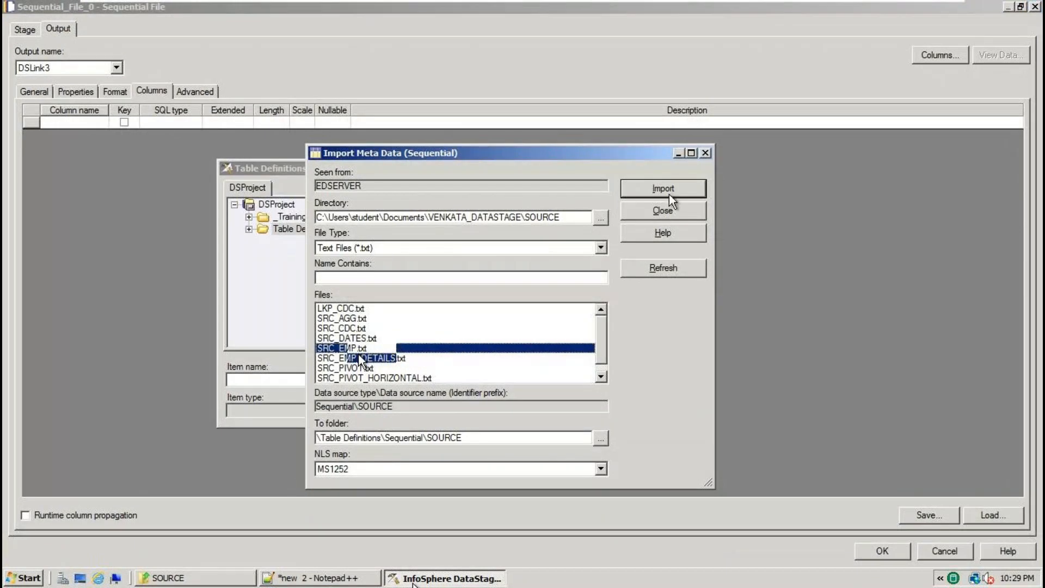
pyautogui.click(669, 195)
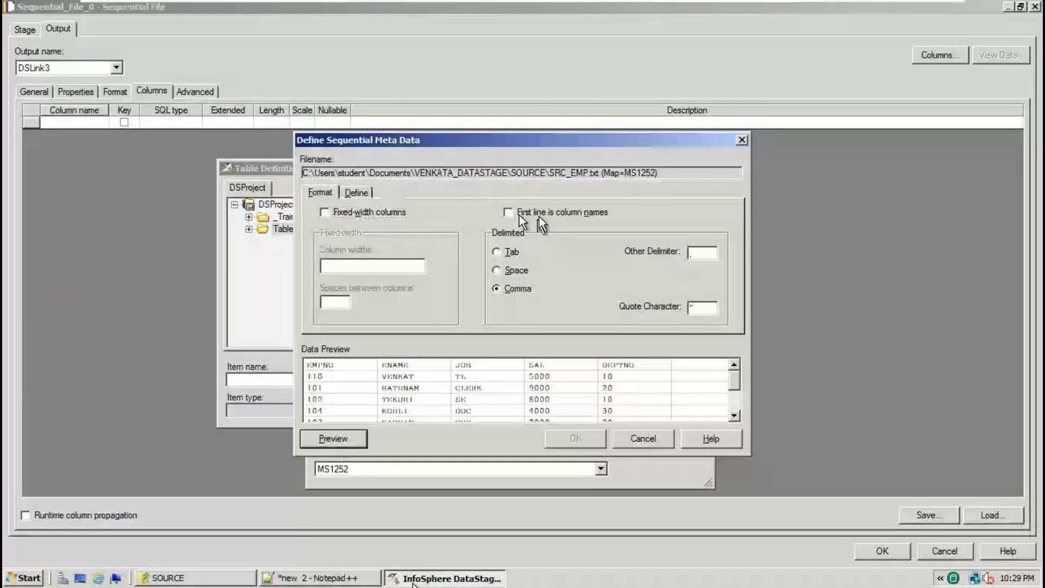
# Use SRC_EMP.txt's first line as column names (EMPNO, ENAME, JOB, SAL, DEPTNO) and overwrite the existing definition.
pyautogui.click(539, 217)
pyautogui.click(519, 214)
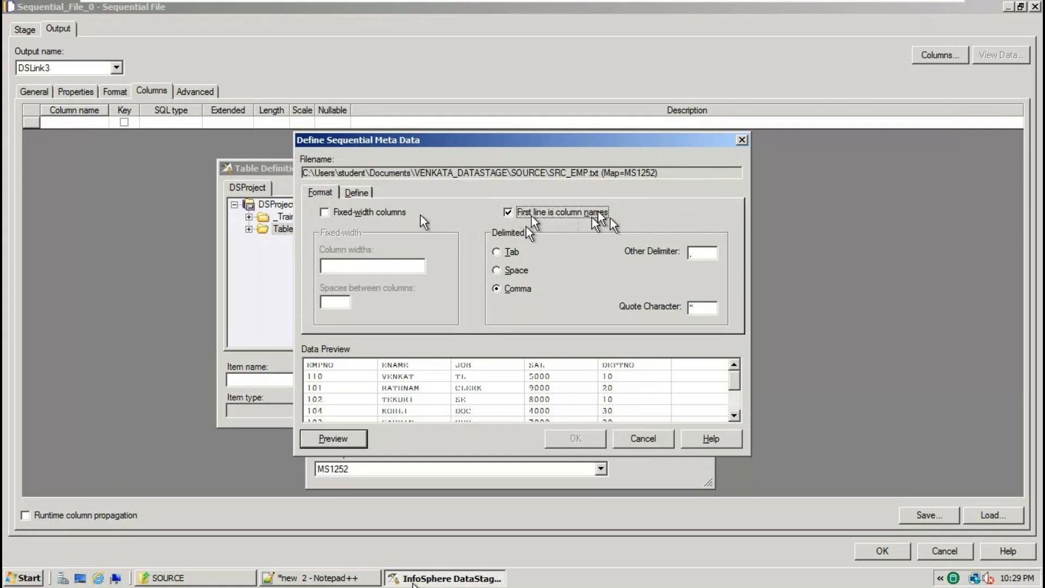
pyautogui.click(362, 197)
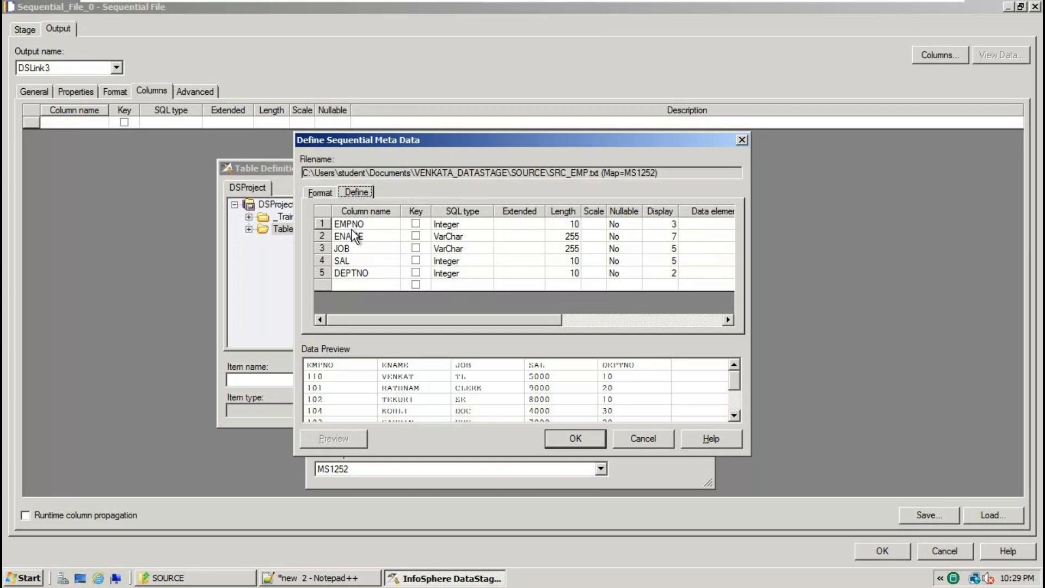
pyautogui.click(321, 577)
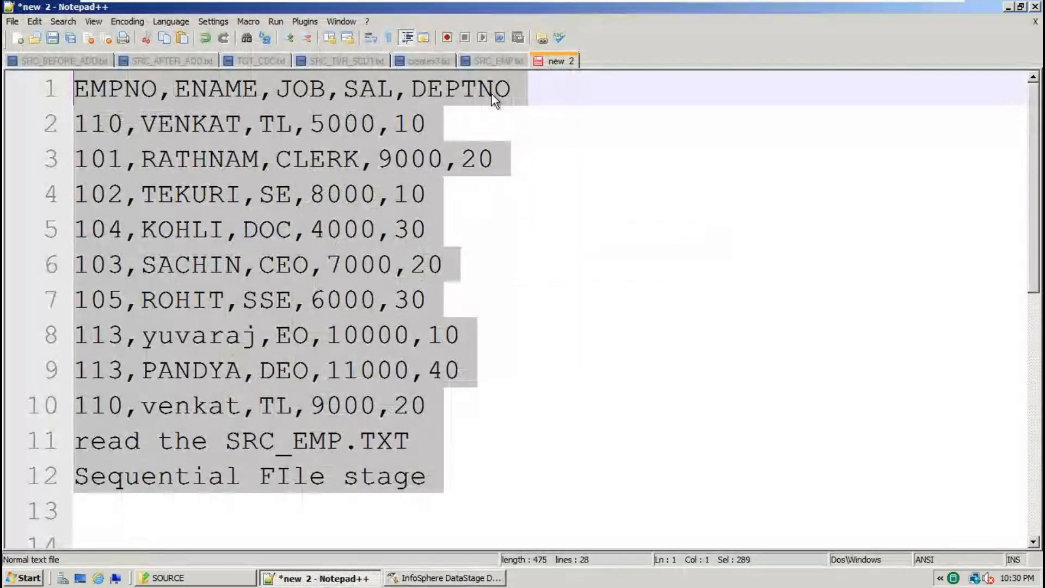
pyautogui.click(464, 579)
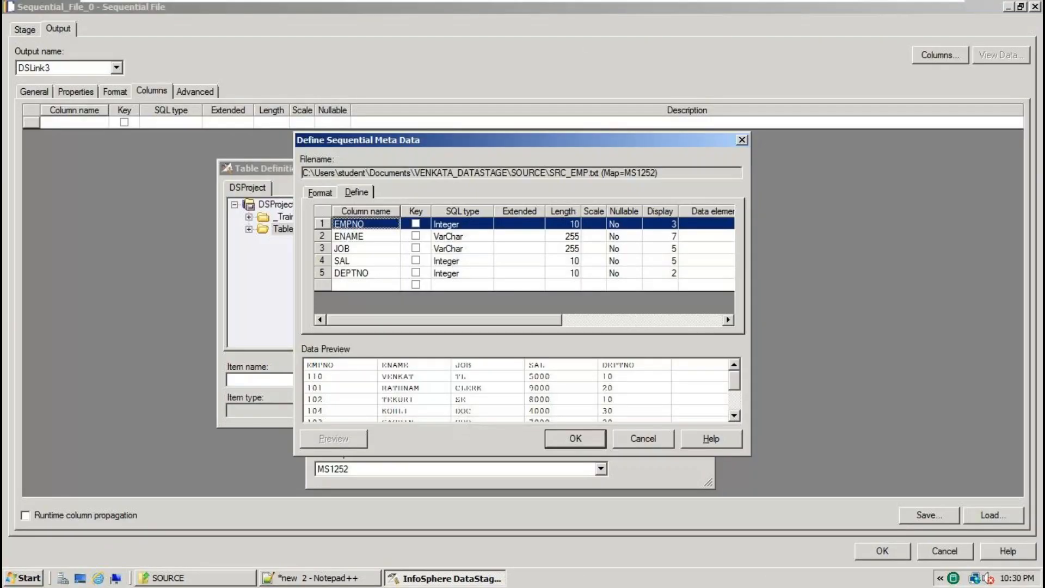
pyautogui.click(582, 440)
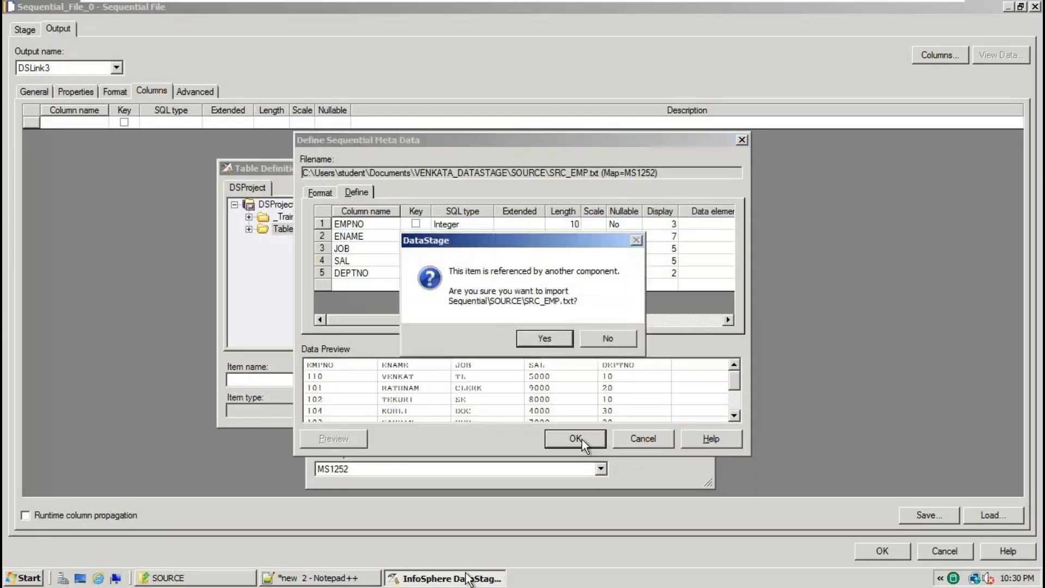
pyautogui.click(556, 336)
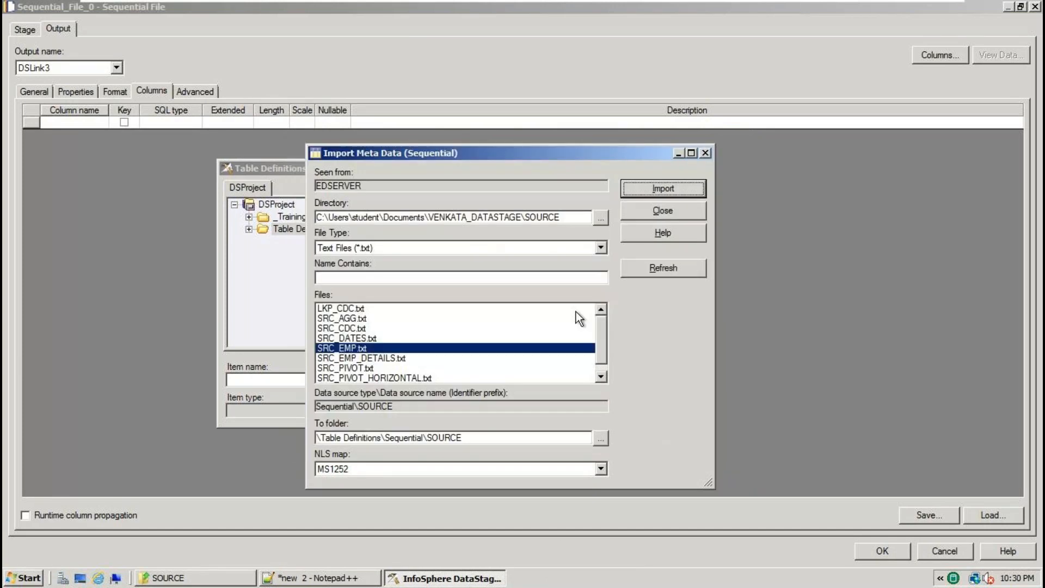
# Load EMPNO, ENAME, JOB, SAL and DEPTNO from Table Definitions\Sequential\SOURCE\SRC_EMP.txt into the stage's columns.
pyautogui.click(667, 211)
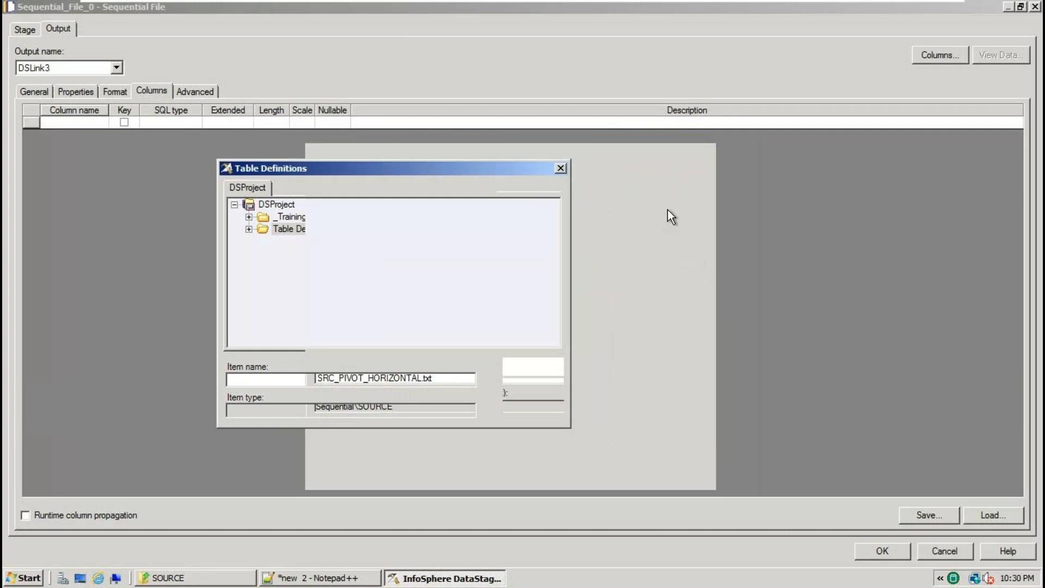
pyautogui.click(249, 228)
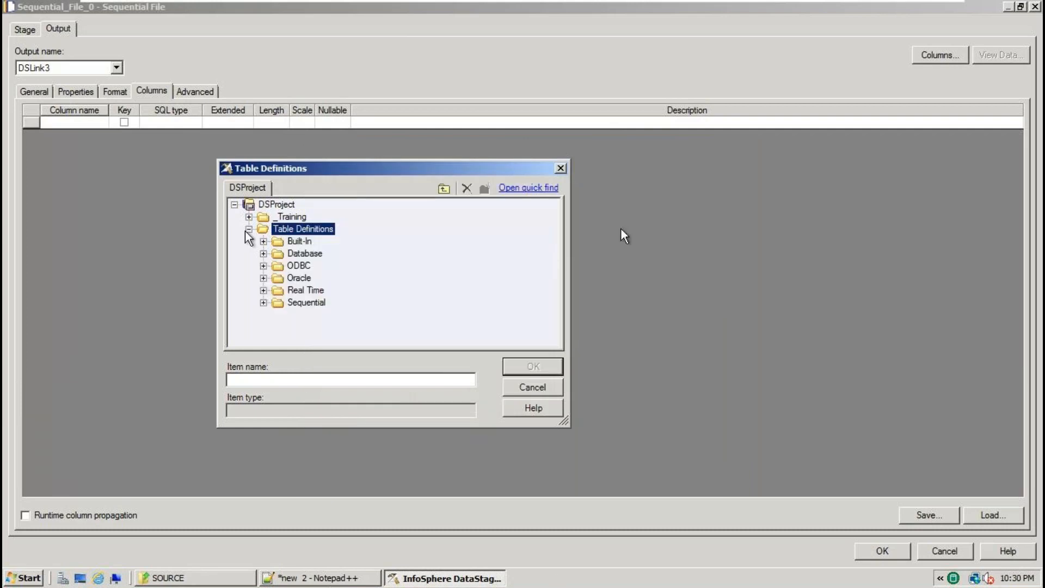
pyautogui.click(263, 303)
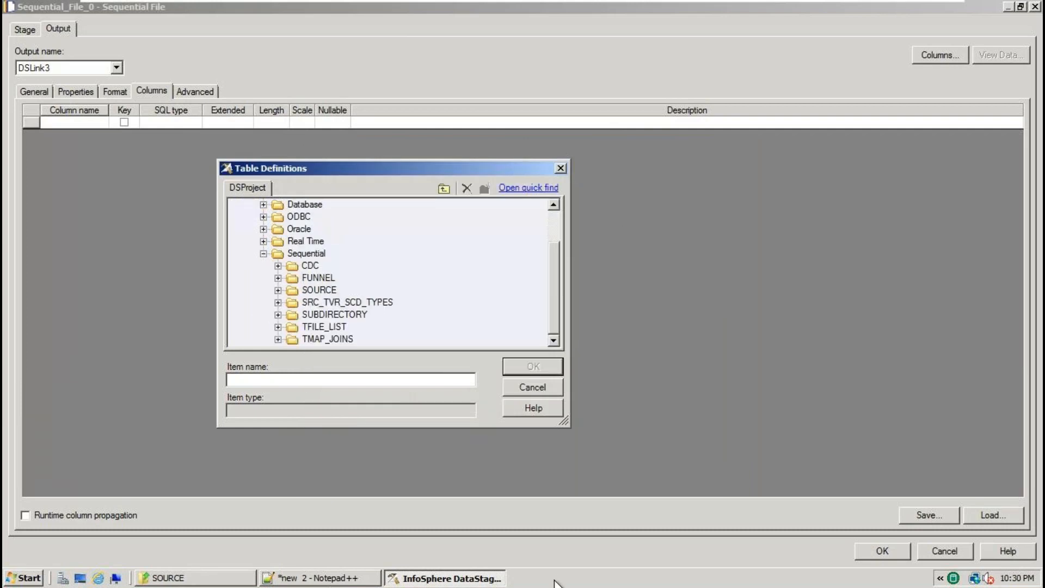
pyautogui.click(278, 290)
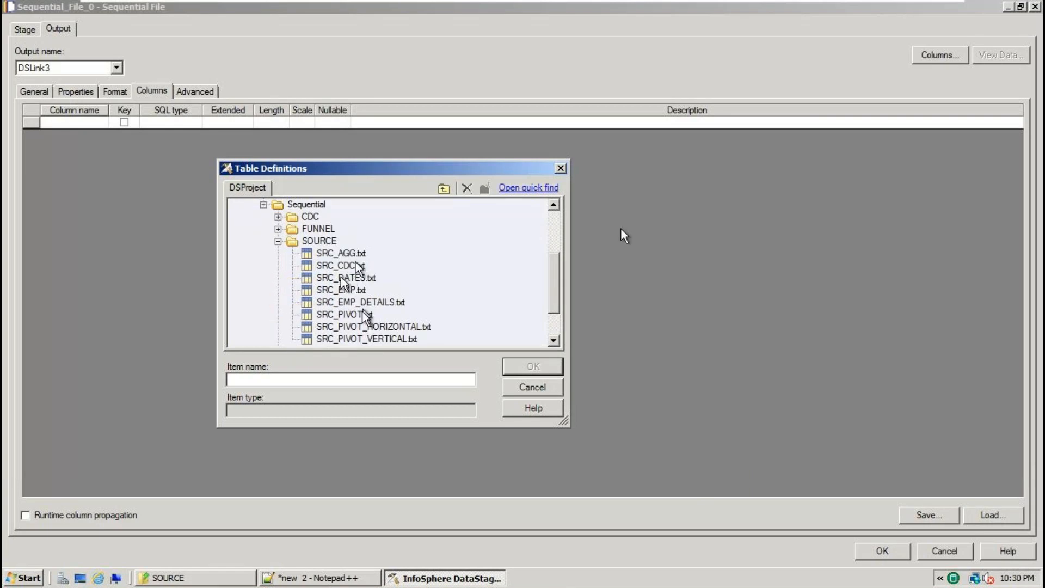
pyautogui.doubleClick(361, 290)
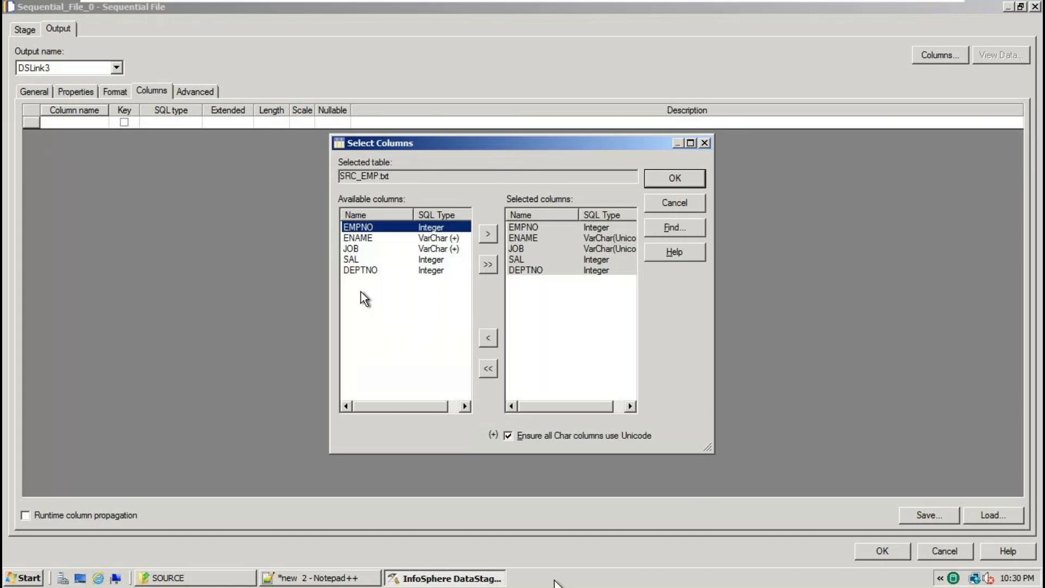
pyautogui.click(690, 179)
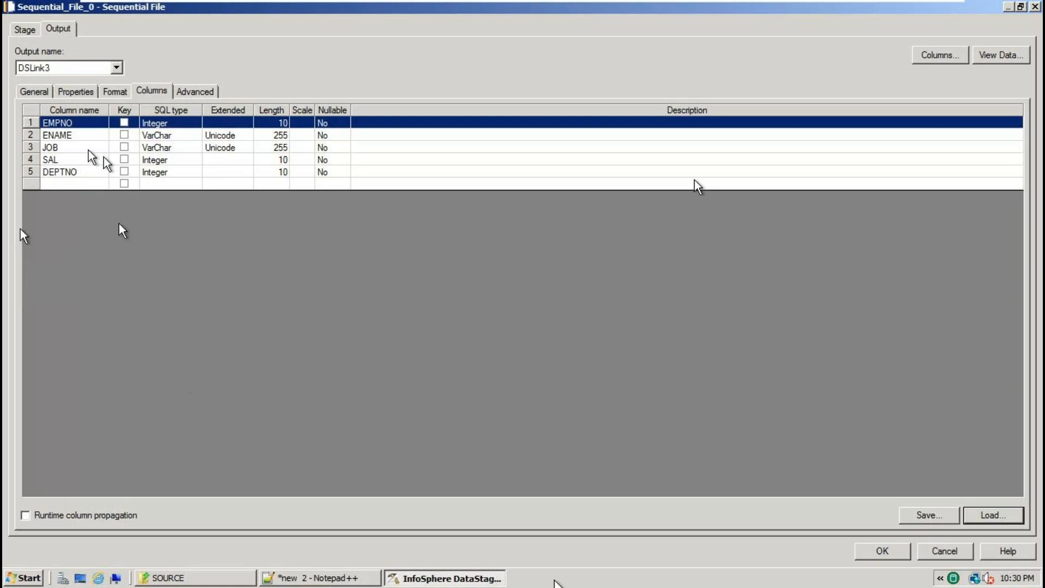
# Close Sequential_File_0 with its five columns EMPNO, ENAME, JOB, SAL and DEPTNO kept.
pyautogui.click(882, 551)
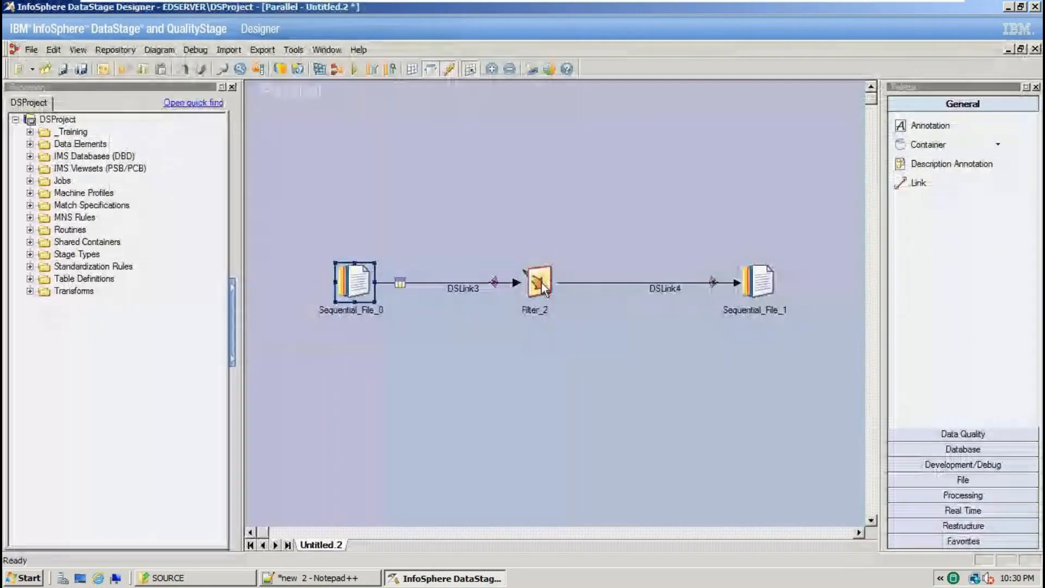
# Set Filter_2's Where Clause to DEPTNO=10.
pyautogui.doubleClick(542, 285)
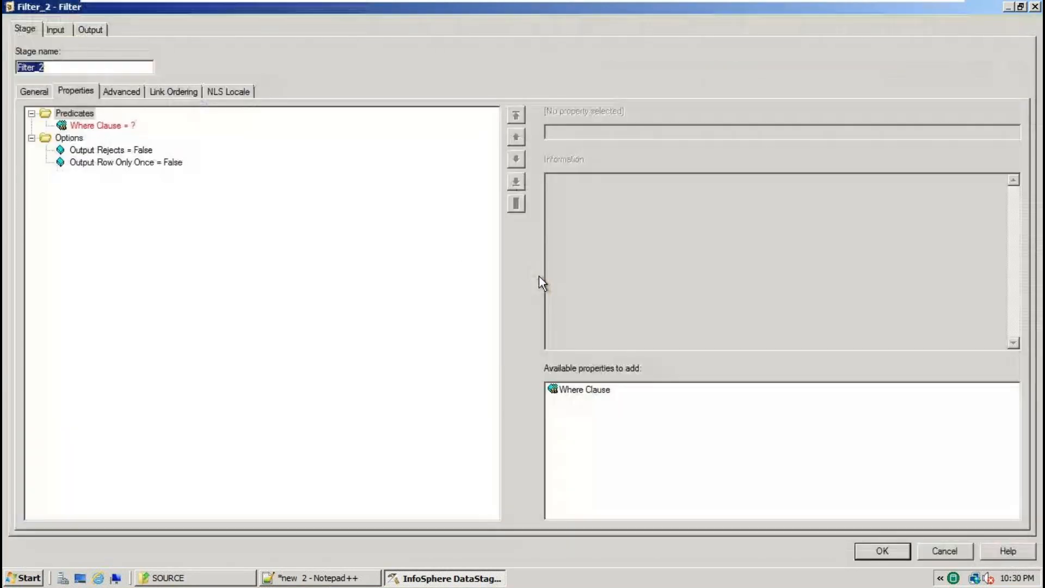
pyautogui.click(99, 127)
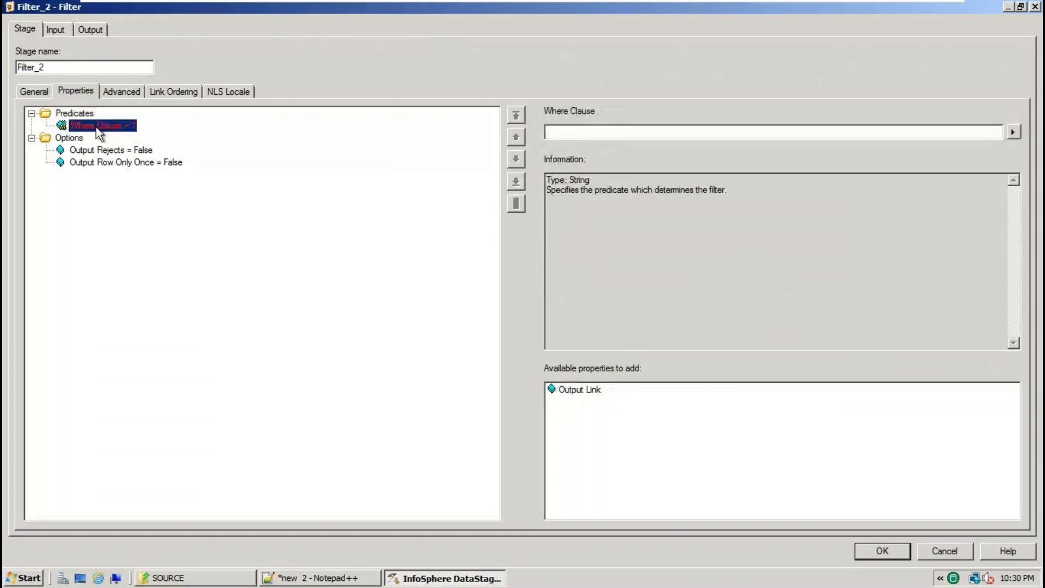
pyautogui.click(690, 132)
pyautogui.write('DEPTNO=10')
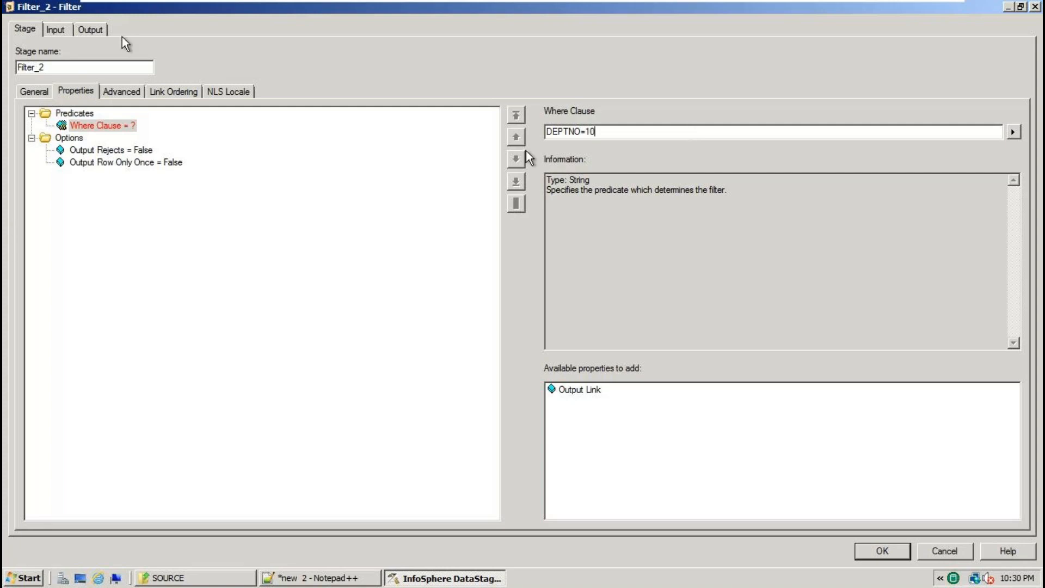
# Map all five input columns onto output link DSLink4 and close the filter.
pyautogui.click(97, 28)
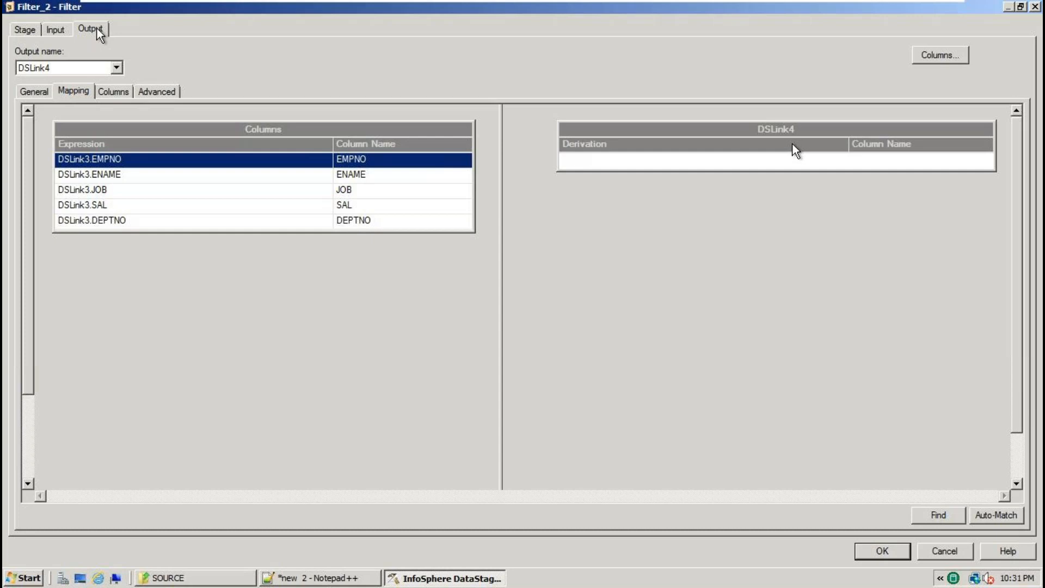
pyautogui.moveTo(258, 132)
pyautogui.mouseDown()
pyautogui.moveTo(282, 108)
pyautogui.moveTo(762, 139)
pyautogui.moveTo(849, 170)
pyautogui.mouseUp()
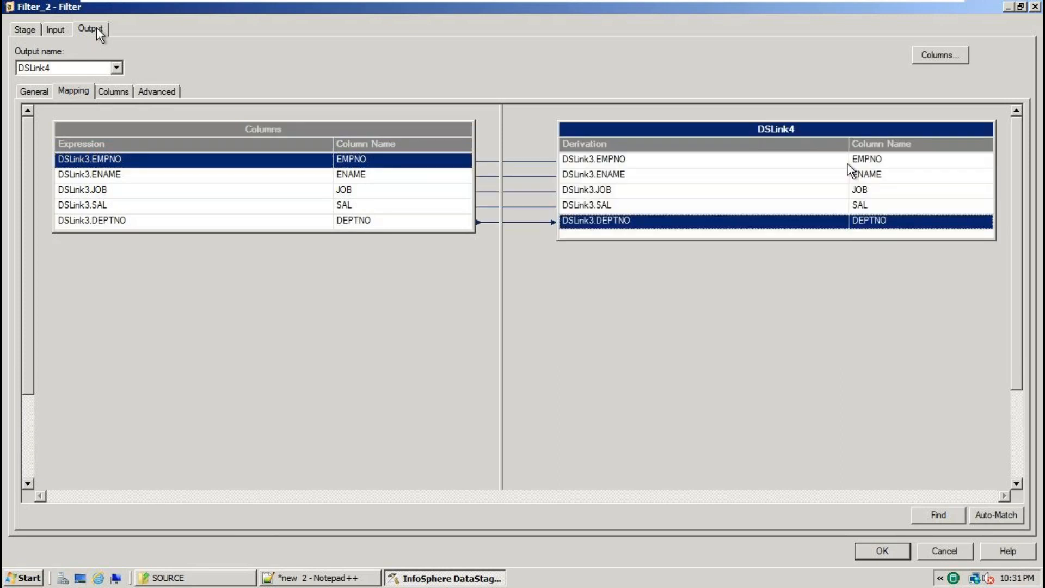
pyautogui.click(882, 550)
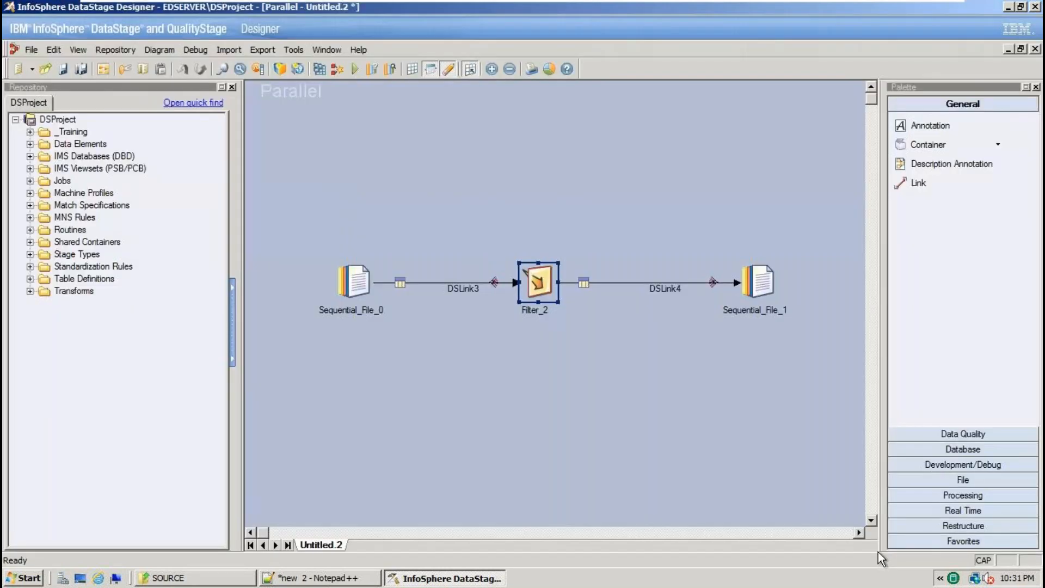
# Point Sequential_File_1's File property to TARGET\TARGET_EMP.txt.
pyautogui.doubleClick(759, 280)
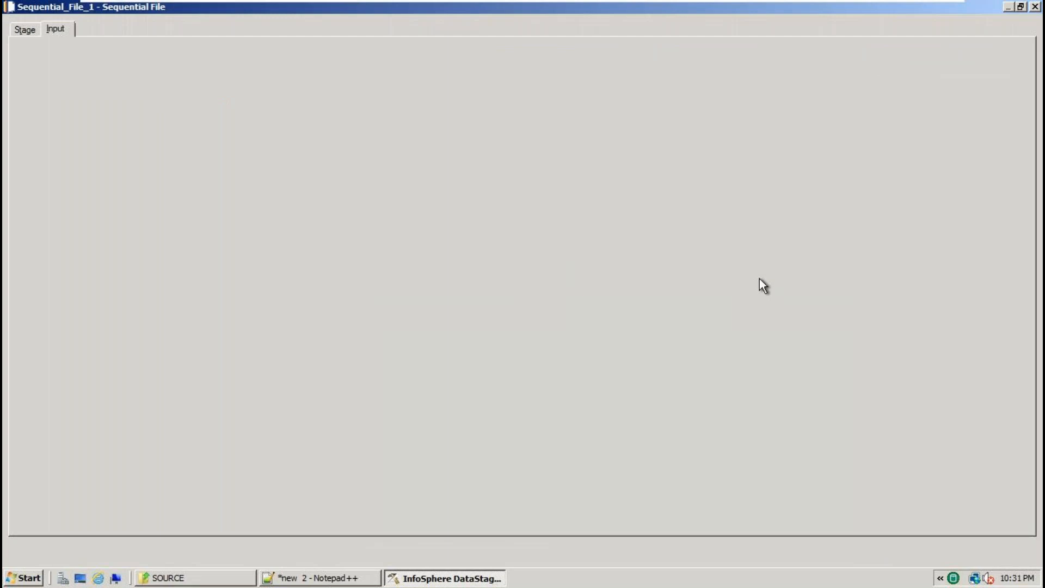
pyautogui.click(71, 126)
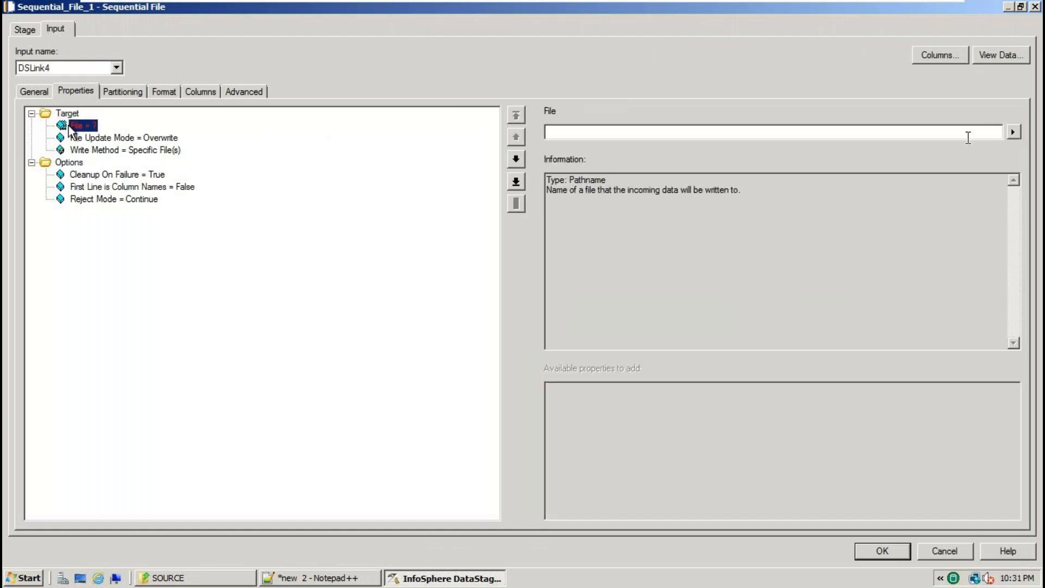
pyautogui.click(1012, 131)
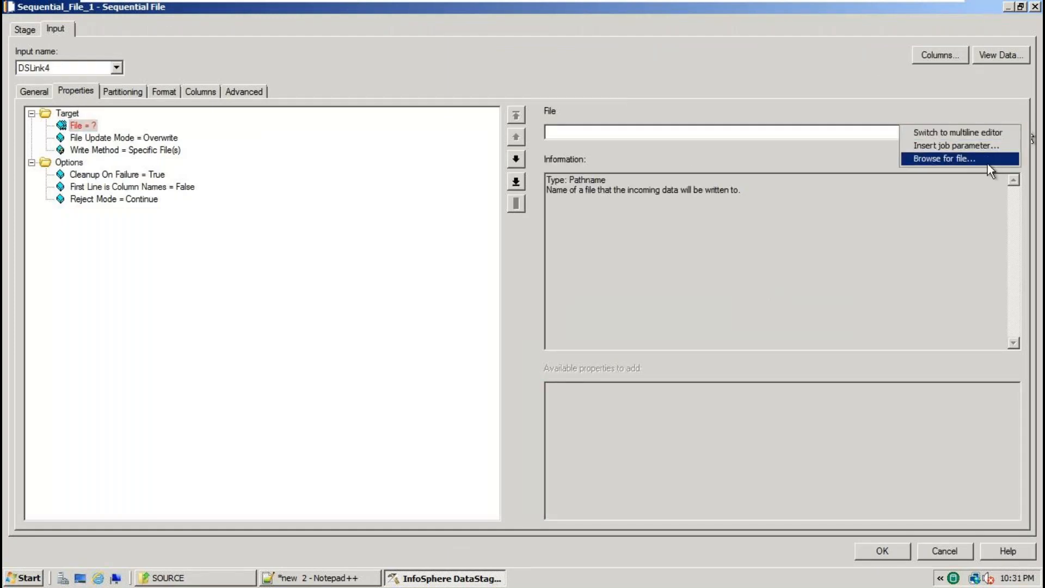
pyautogui.click(988, 161)
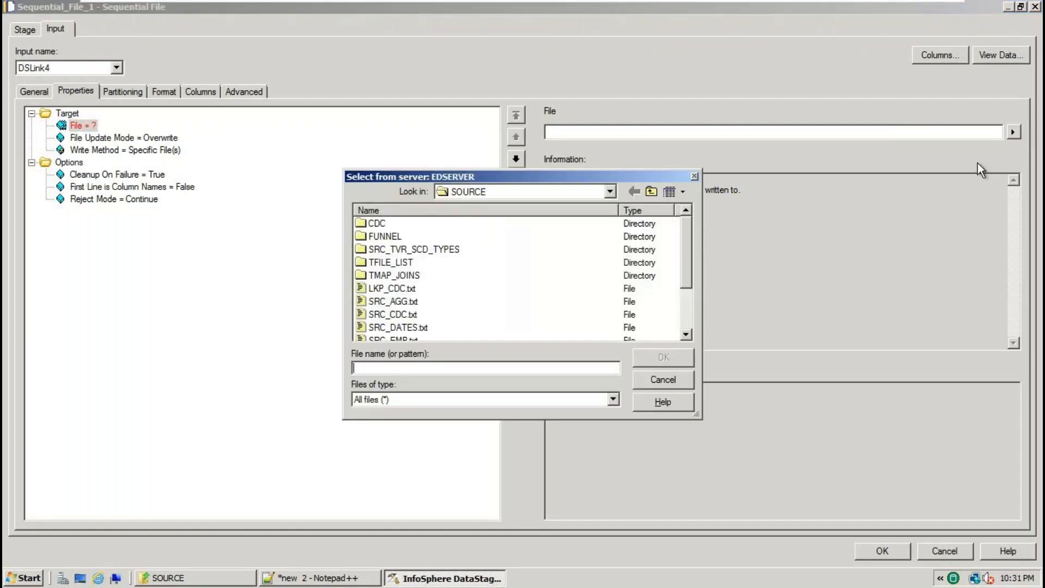
pyautogui.click(610, 191)
pyautogui.click(568, 258)
pyautogui.doubleClick(380, 237)
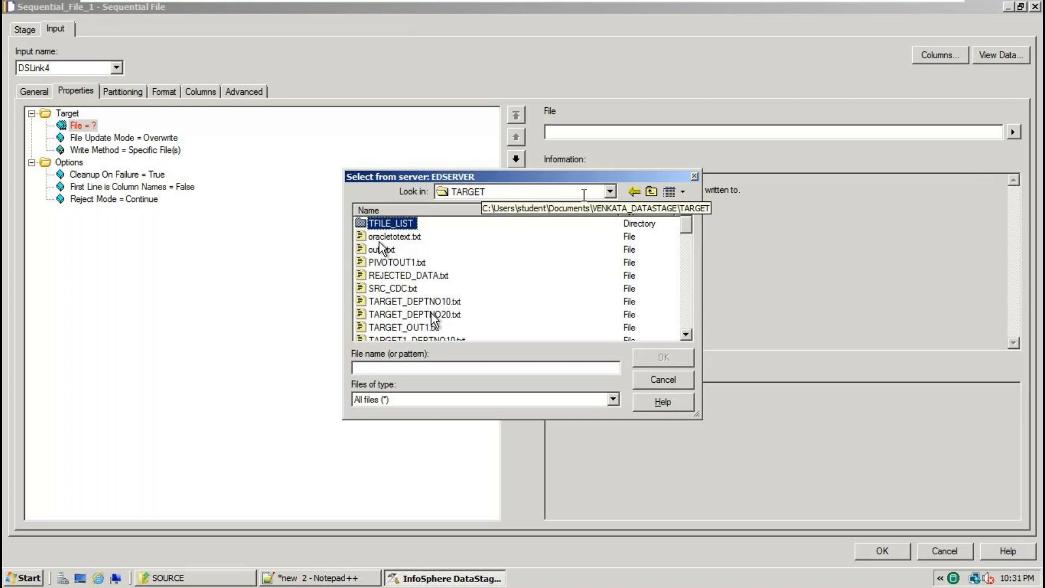
pyautogui.click(385, 368)
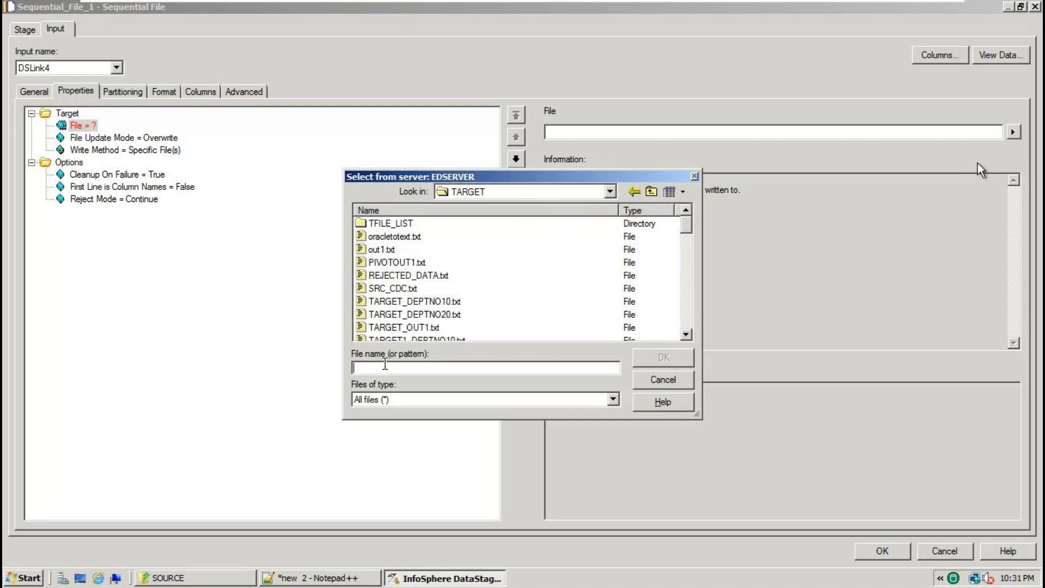
pyautogui.write('TARG')
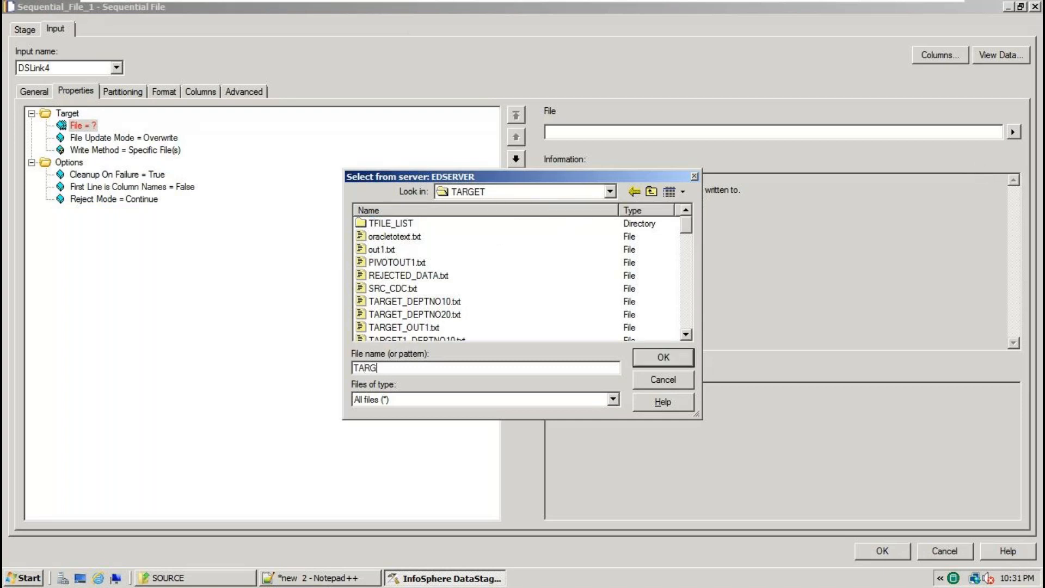
pyautogui.write('ET_EMP.txt')
pyautogui.press('Return')
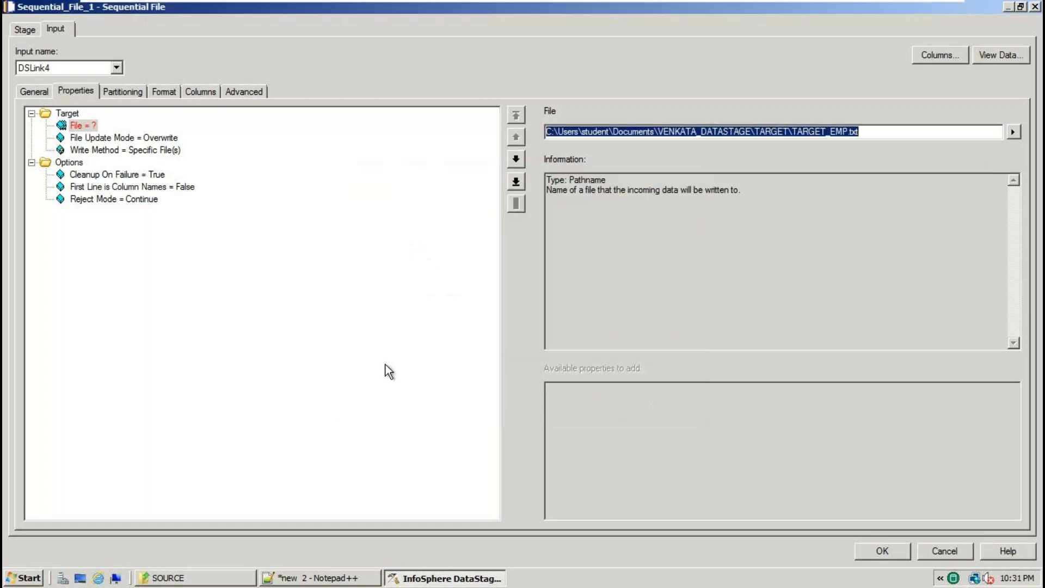
# Set First Line is Column Names to True for the target file.
pyautogui.click(170, 187)
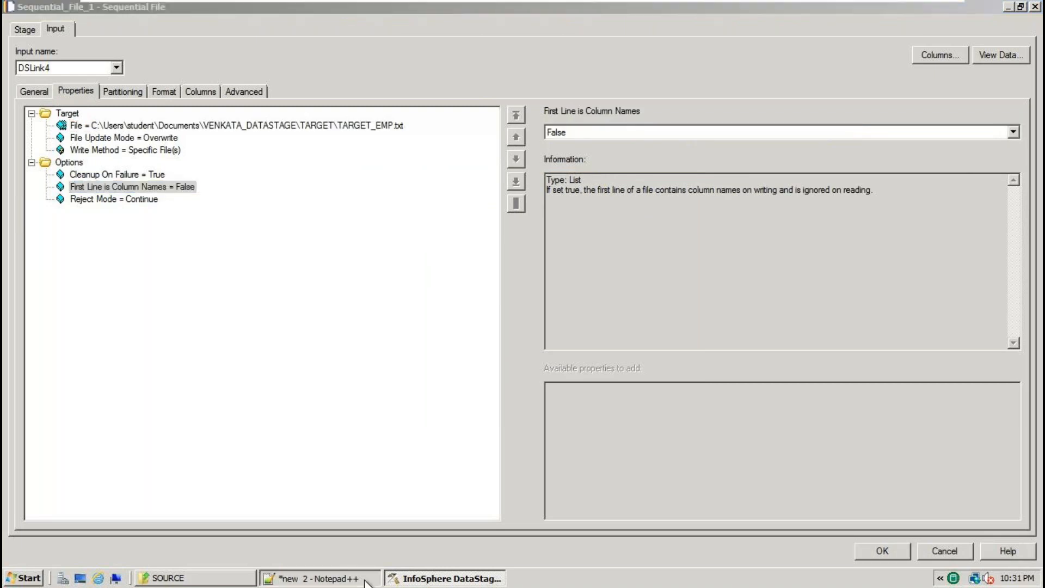
pyautogui.click(365, 580)
pyautogui.click(138, 89)
pyautogui.moveTo(573, 96); pyautogui.dragTo(68, 90)
pyautogui.click(424, 578)
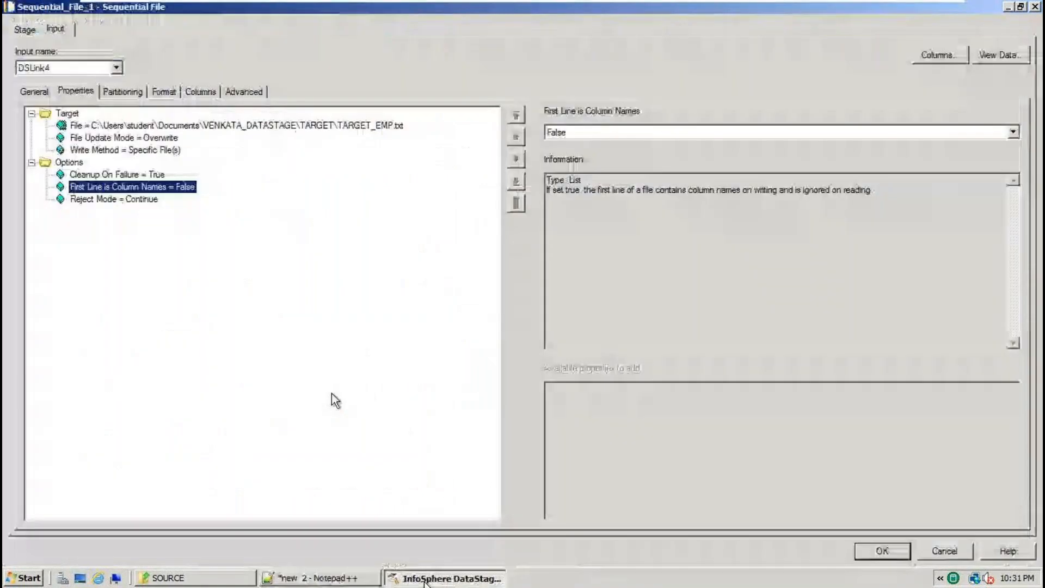
pyautogui.click(1014, 133)
pyautogui.click(566, 147)
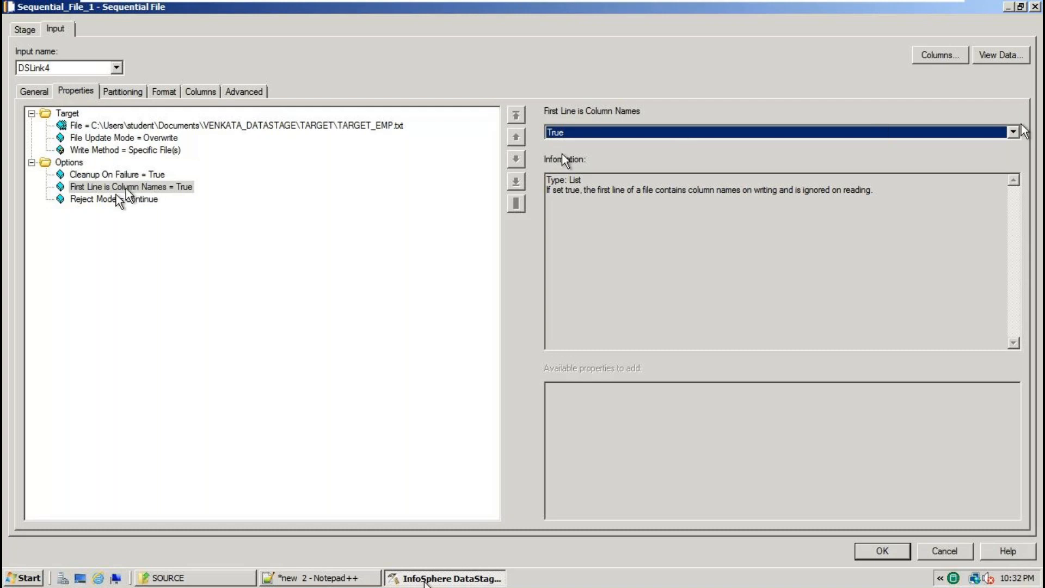
# Keep the comma delimiter, set Quote to none, and close the target stage.
pyautogui.click(156, 92)
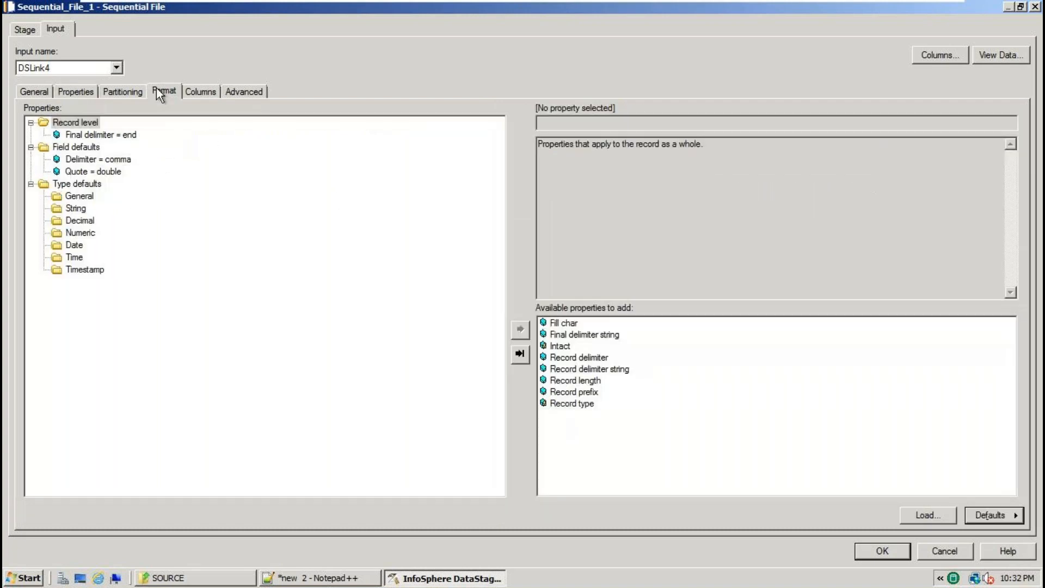
pyautogui.click(127, 159)
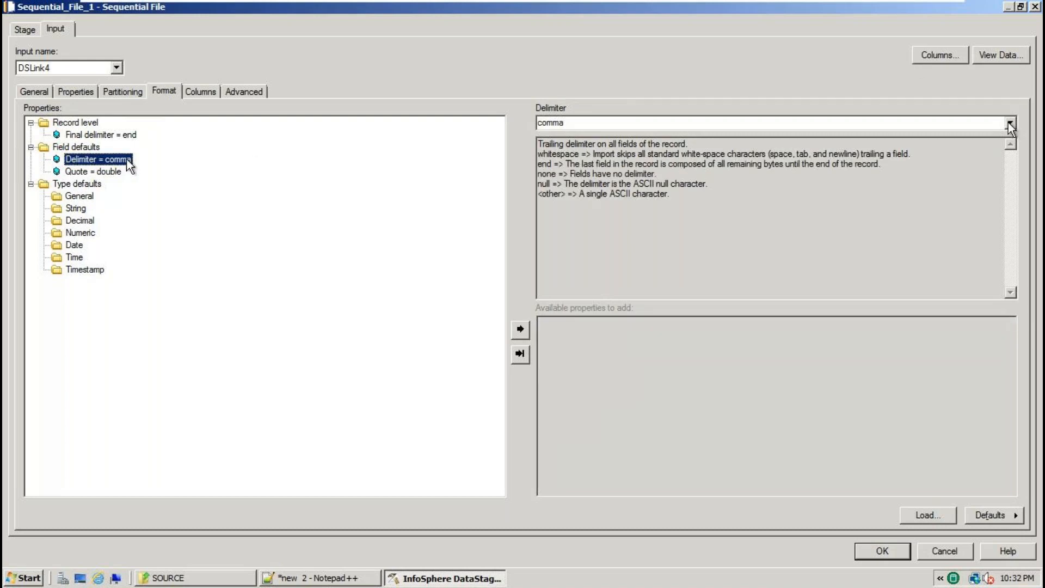
pyautogui.click(115, 172)
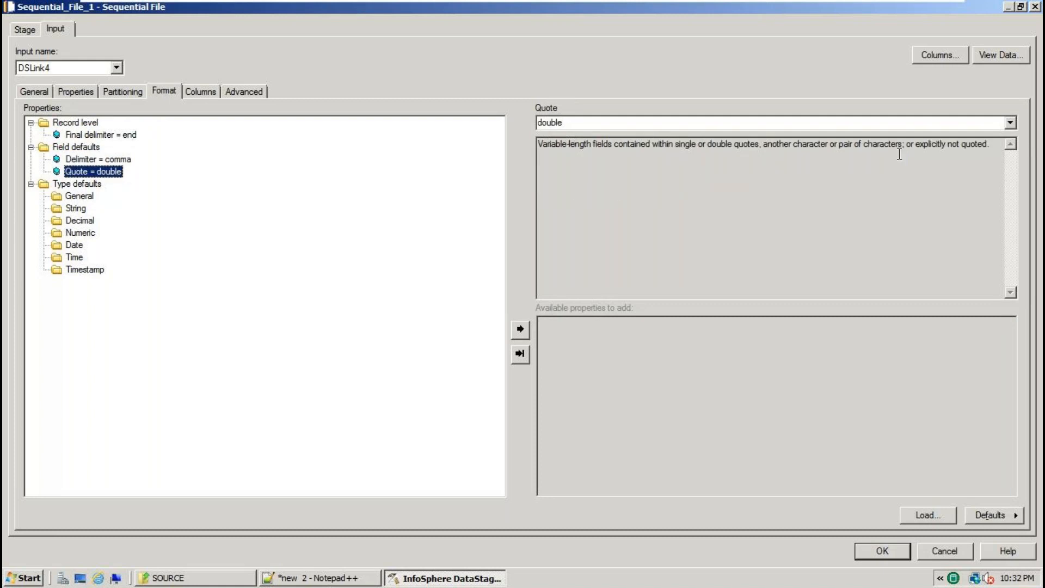
pyautogui.click(1010, 122)
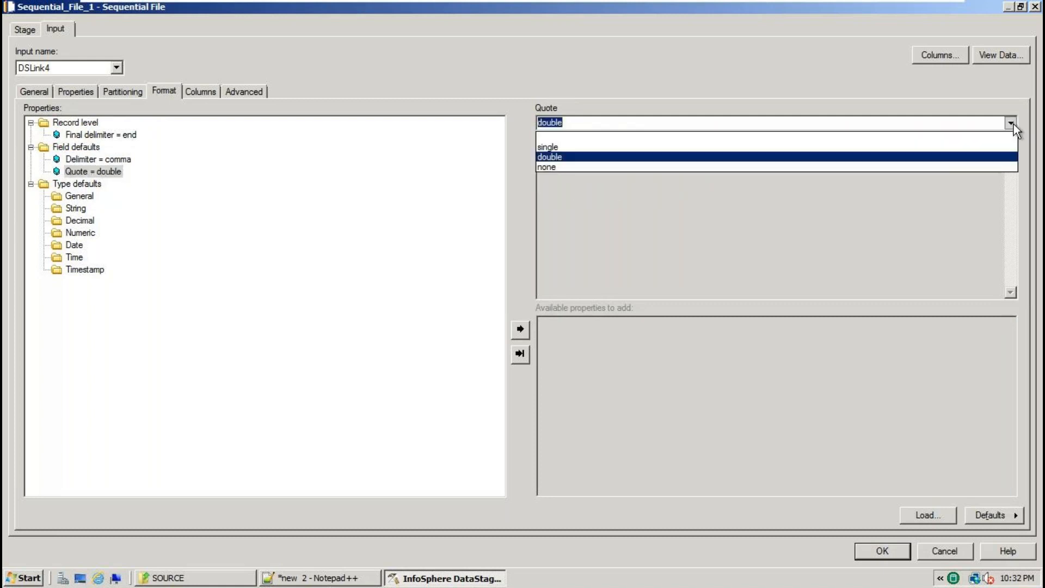
pyautogui.click(579, 167)
pyautogui.click(877, 558)
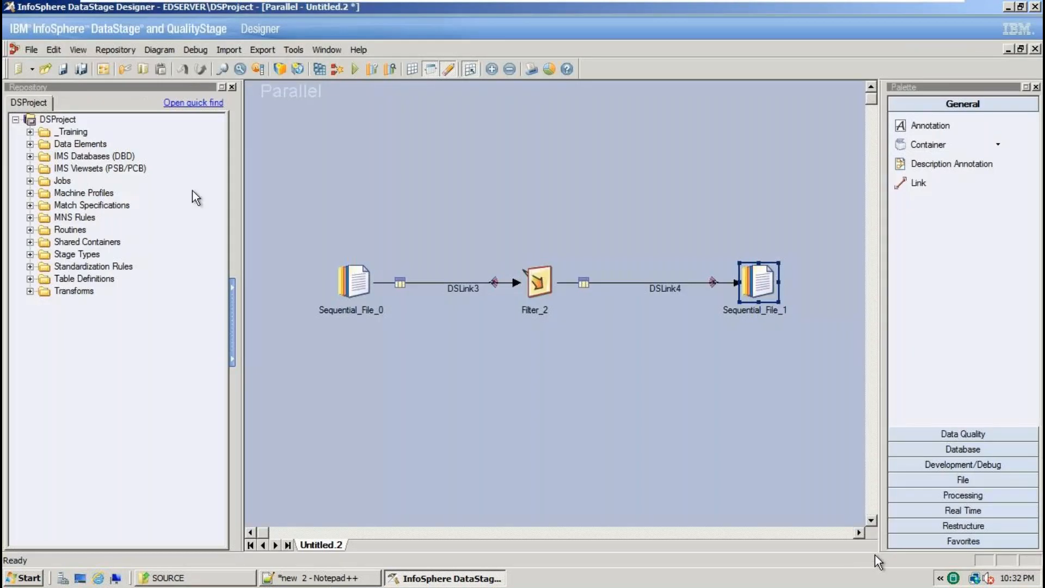
# In Save Job As, create a folder BATCH730AM_10TH_MAY_2023 under Jobs.
pyautogui.click(31, 49)
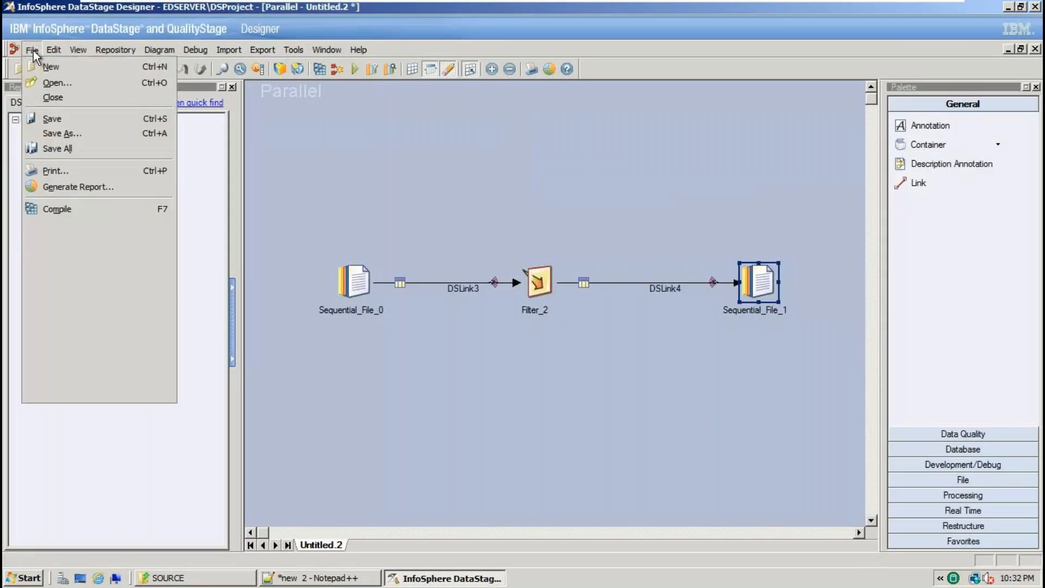
pyautogui.click(72, 124)
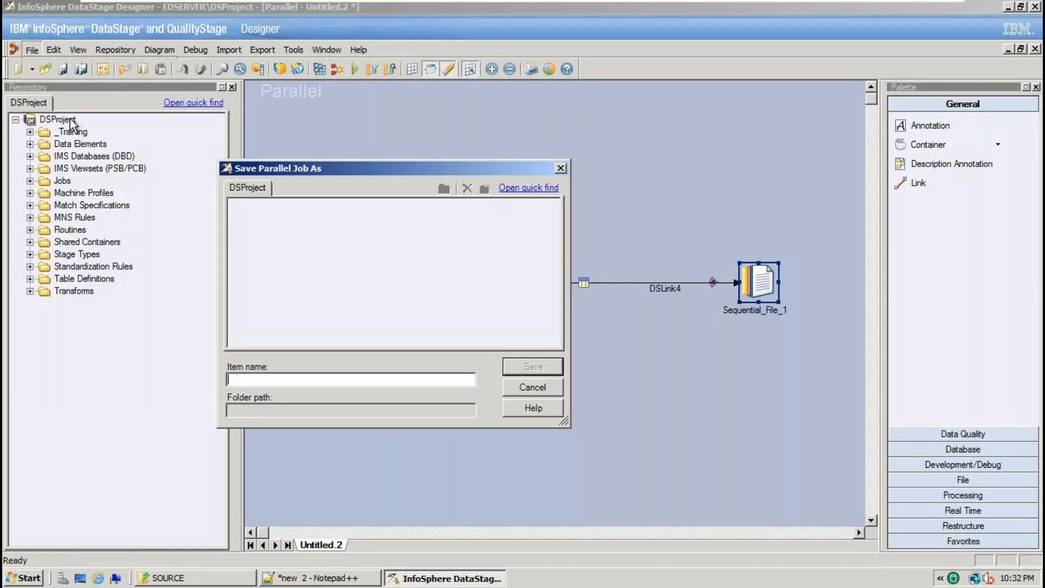
pyautogui.click(265, 242)
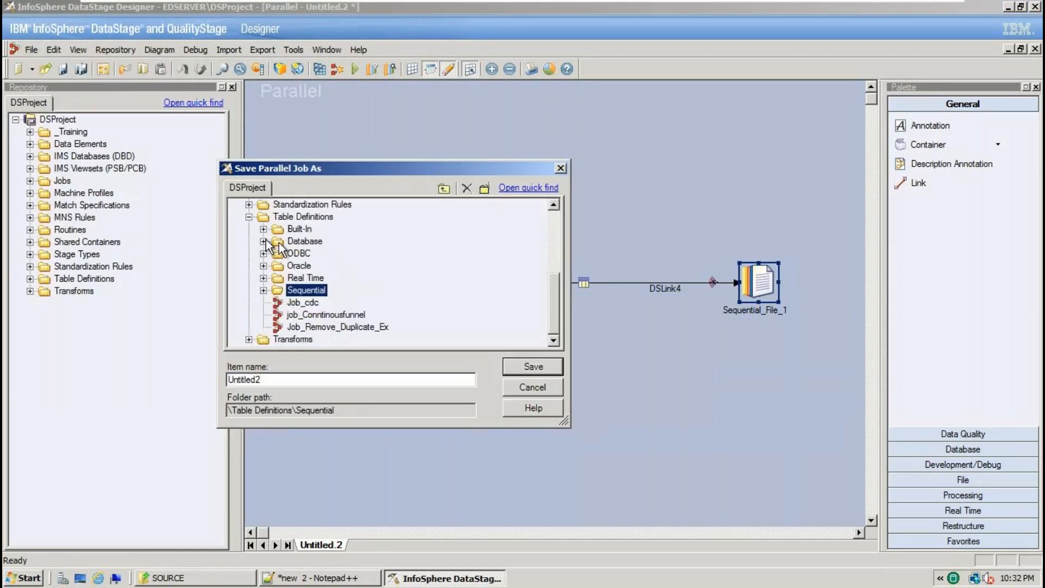
pyautogui.scroll(4, 279, 243)
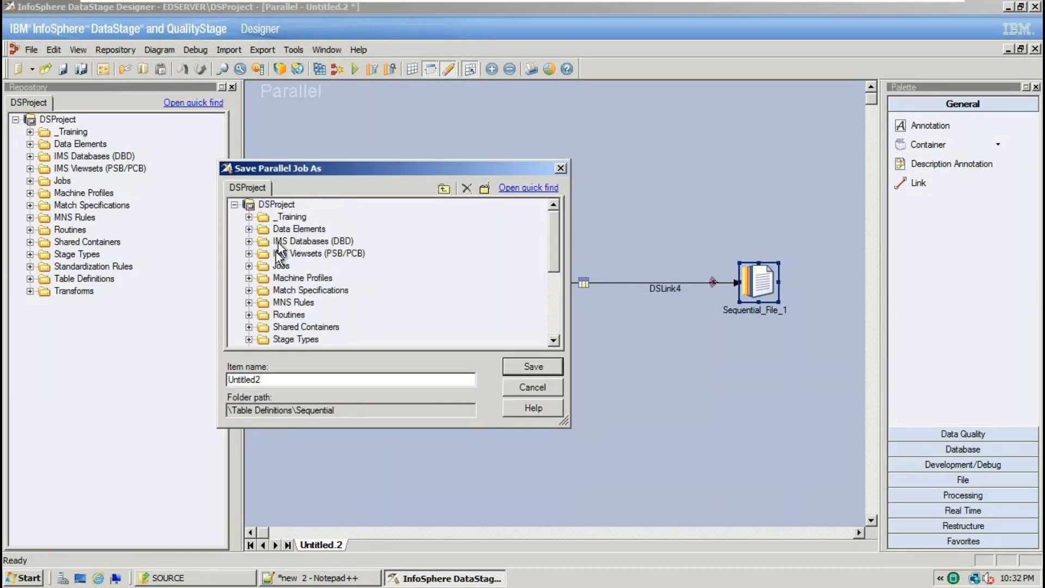
pyautogui.click(250, 265)
pyautogui.rightClick(274, 204)
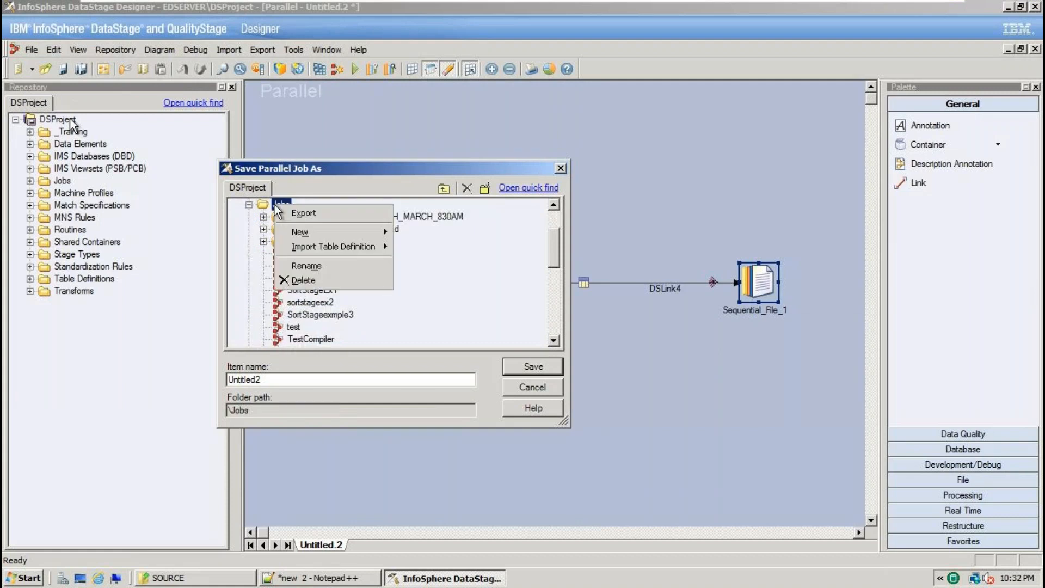
pyautogui.moveTo(302, 228)
pyautogui.click(424, 232)
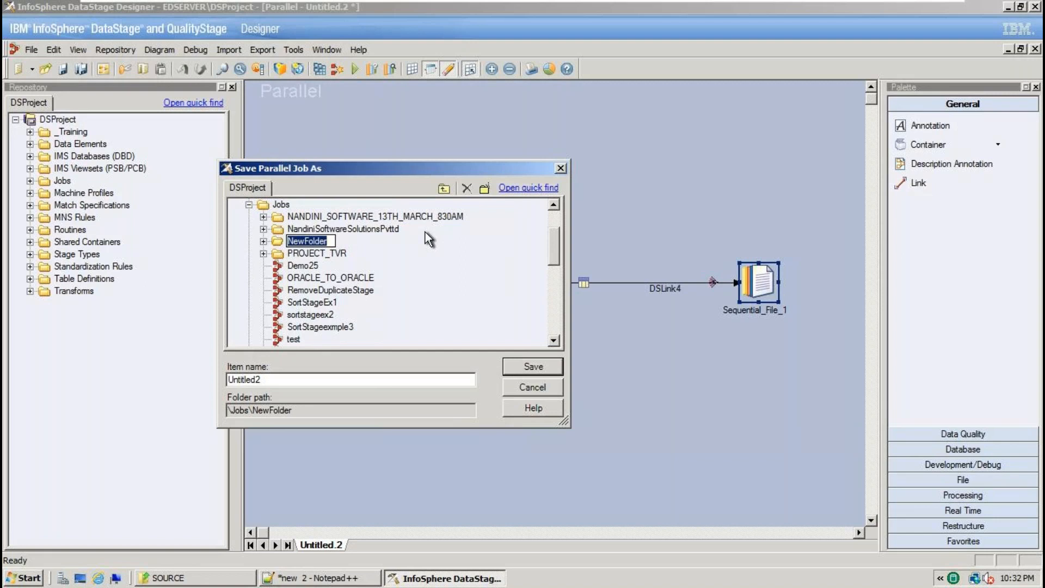
pyautogui.write('B')
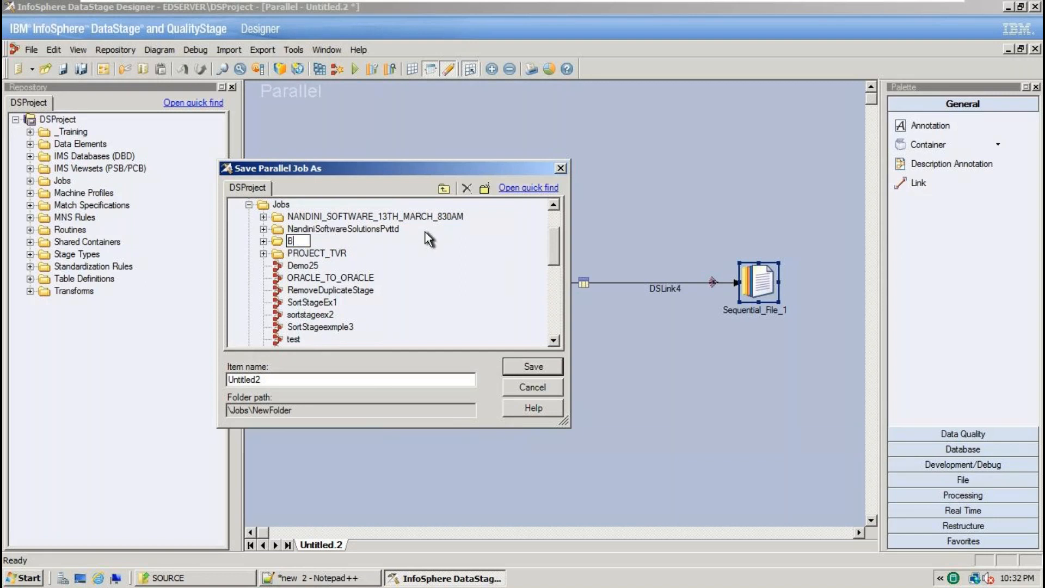
pyautogui.write('ATCH730AM')
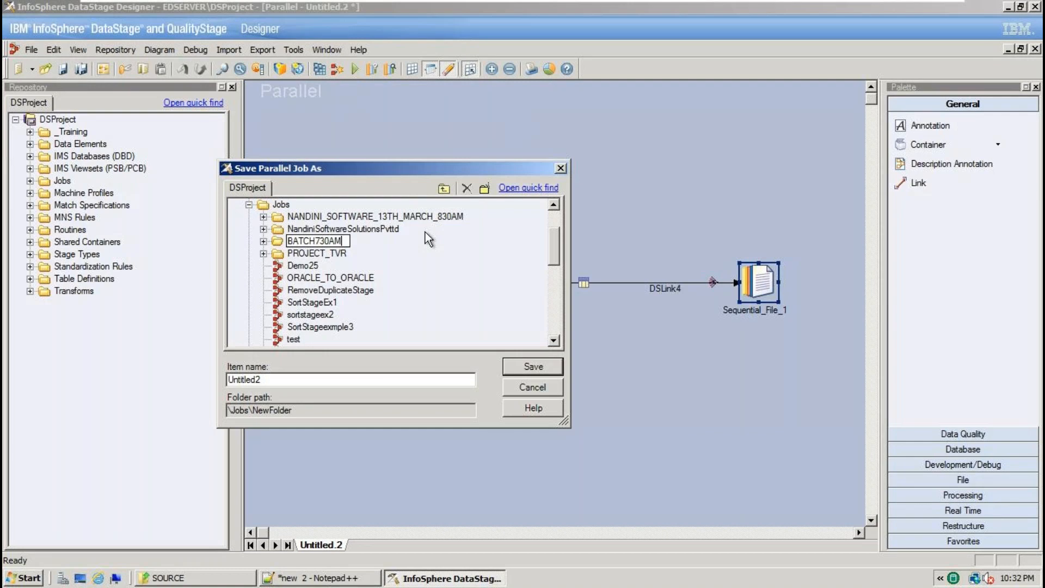
pyautogui.write('_')
pyautogui.write('10TH_MAY_20')
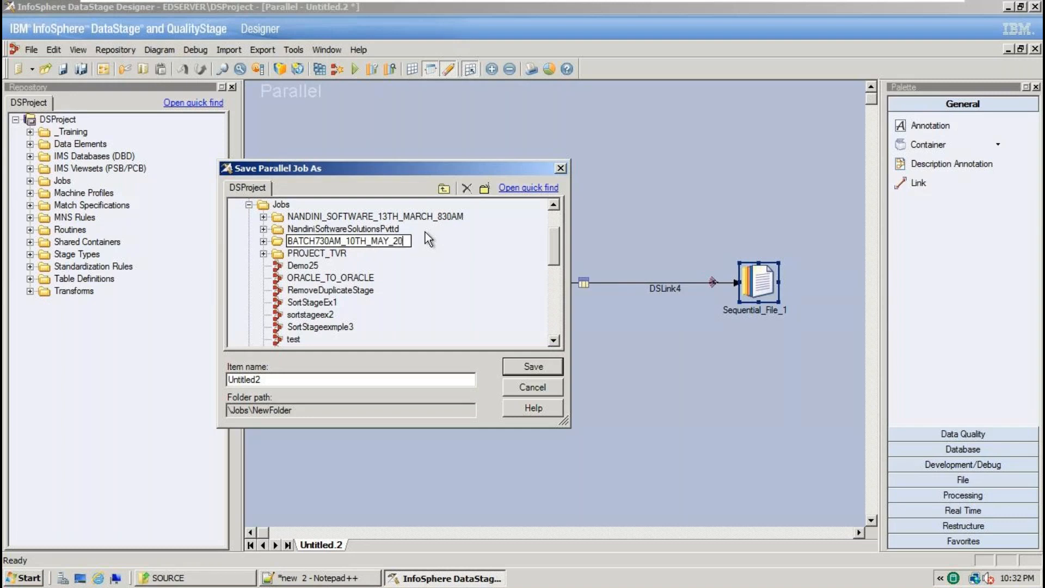
pyautogui.write('23')
pyautogui.press('Return')
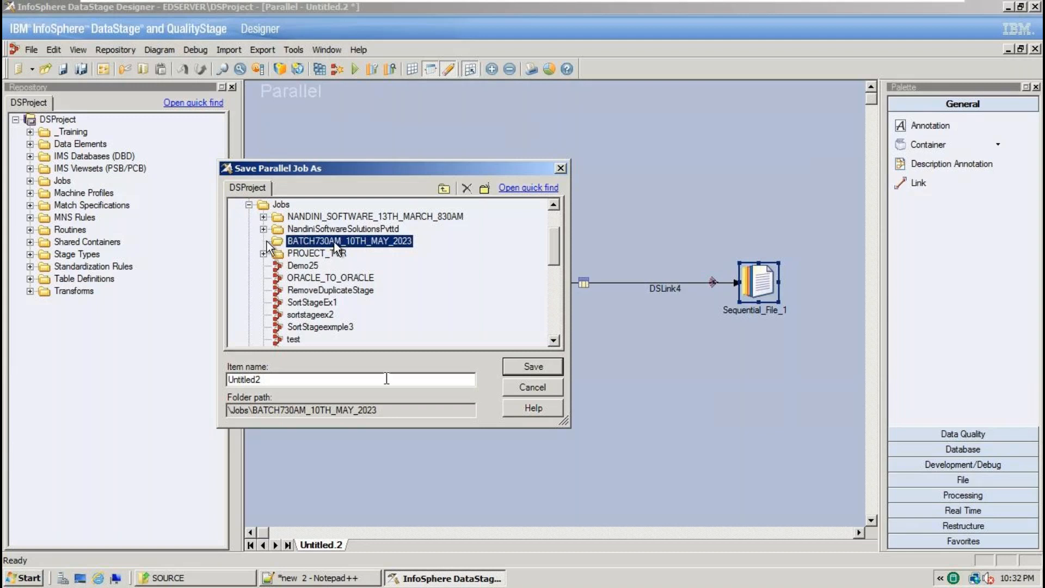
# Name the job FilterStageEx1 and save it.
pyautogui.moveTo(280, 384); pyautogui.dragTo(210, 376)
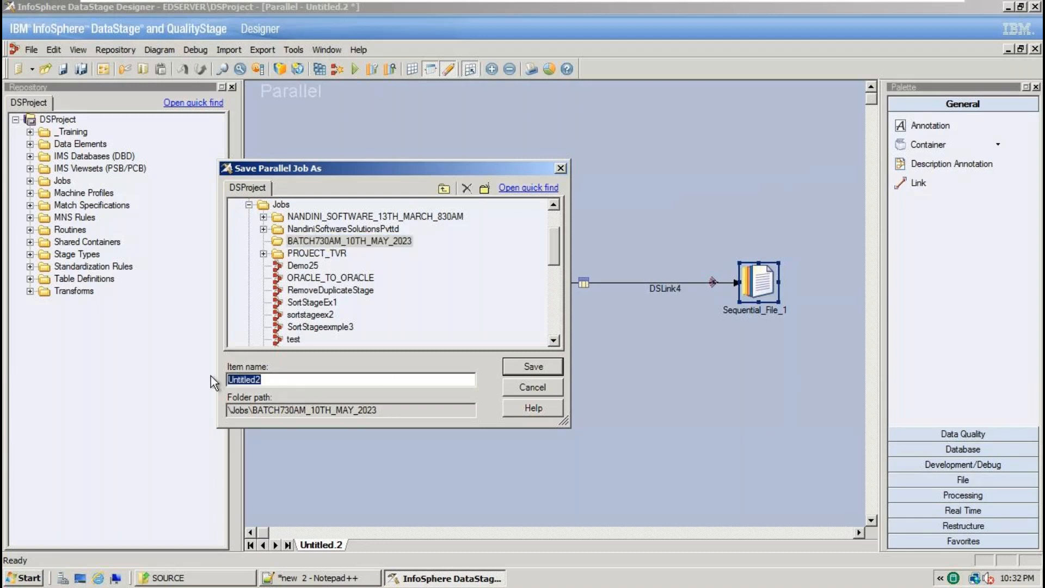
pyautogui.write('FilterStageEx1')
pyautogui.click(509, 373)
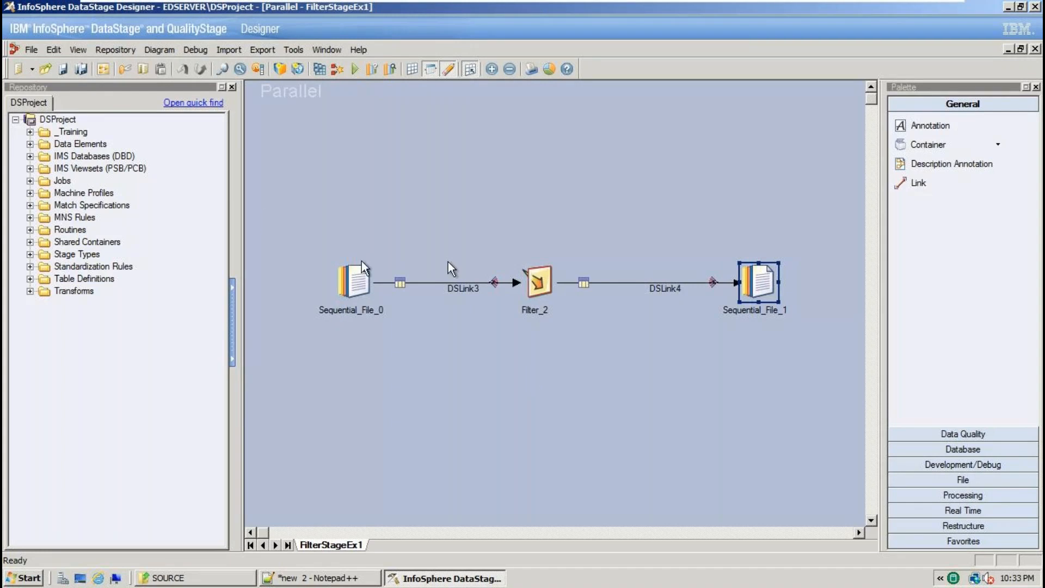
# Compile FilterStageEx1 and trace the error to Sequential_File_0's empty File property.
pyautogui.click(313, 578)
pyautogui.click(313, 578)
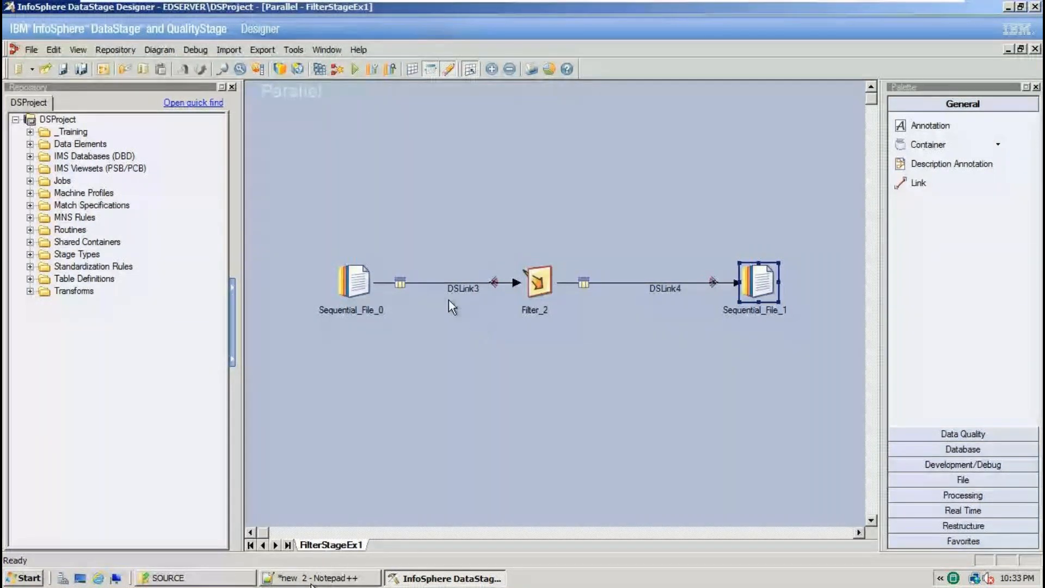
pyautogui.click(319, 72)
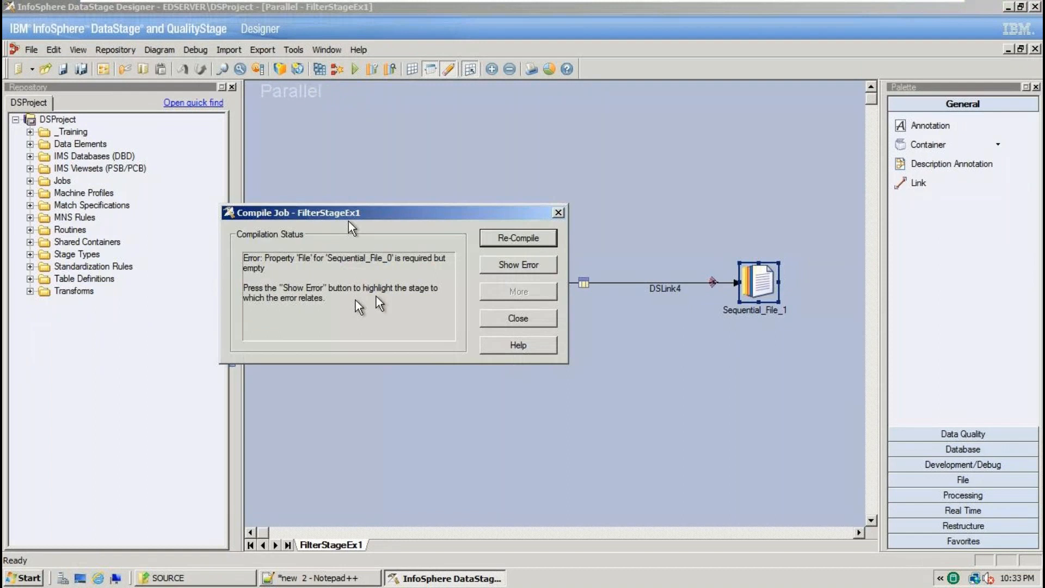
pyautogui.click(521, 266)
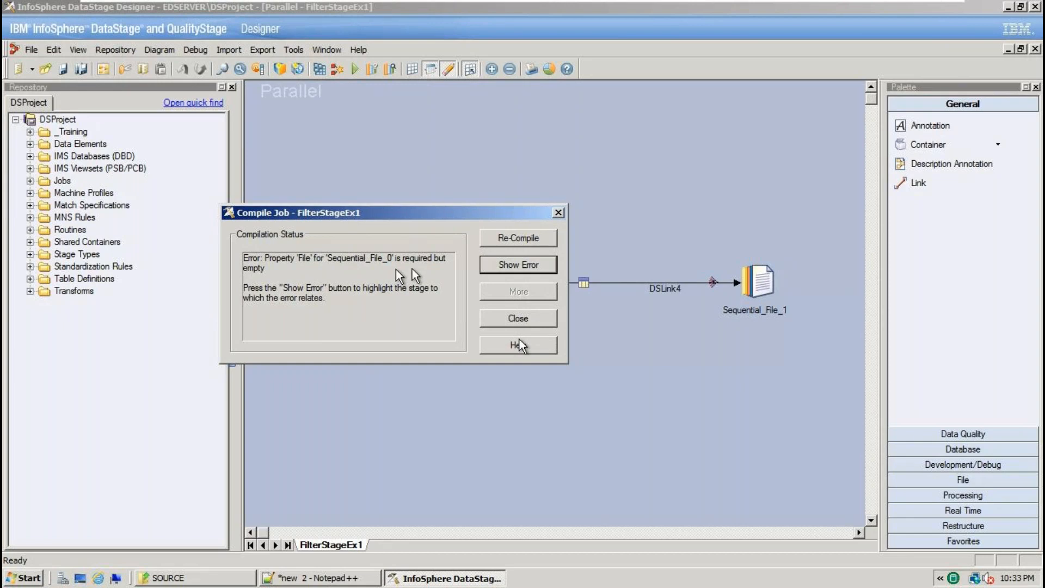
pyautogui.click(518, 319)
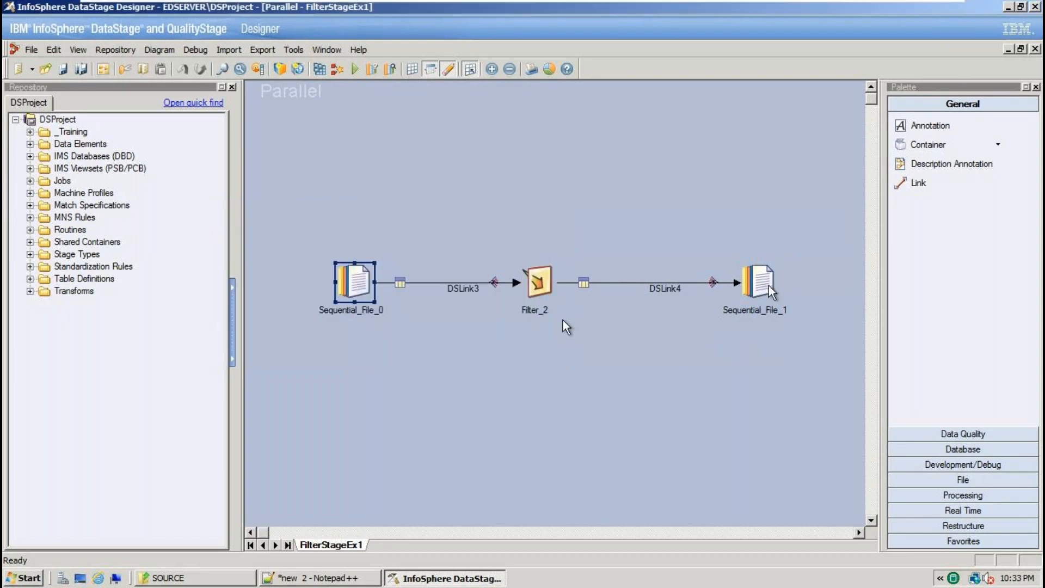
# Set Sequential_File_0's File property to SOURCE\SRC_EMP.txt.
pyautogui.doubleClick(358, 283)
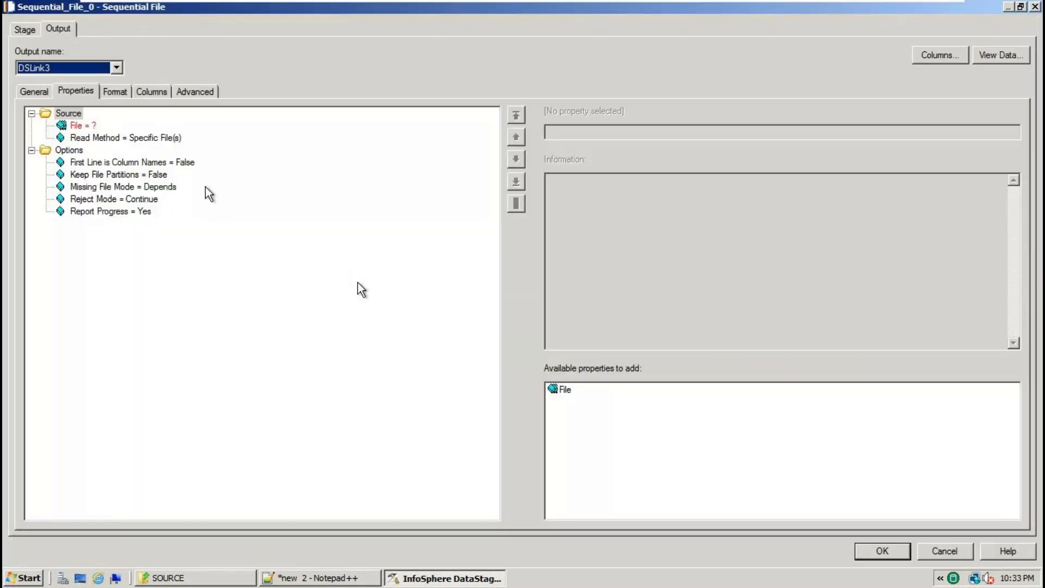
pyautogui.click(83, 126)
pyautogui.click(1013, 132)
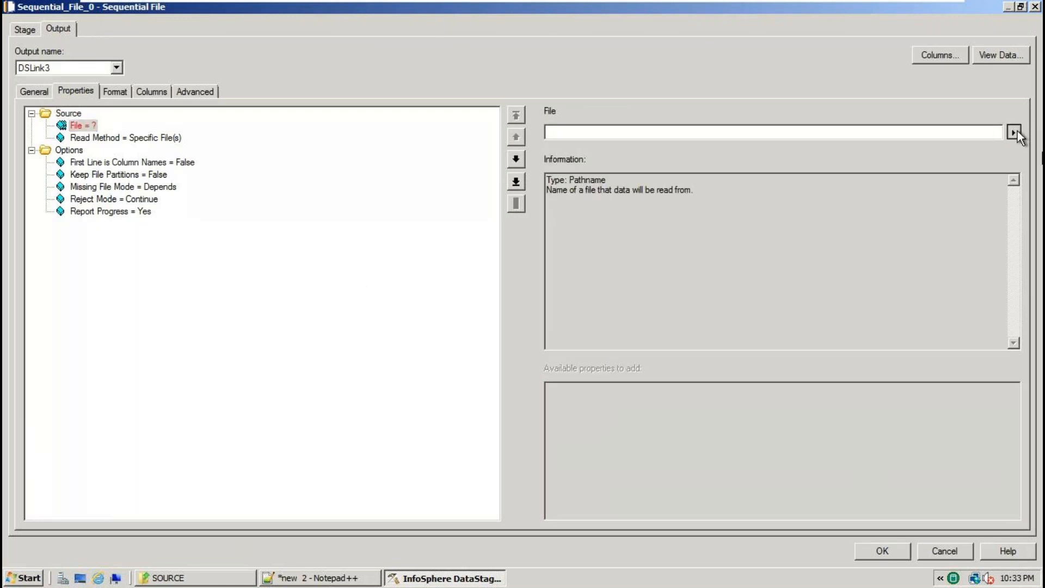
pyautogui.click(969, 156)
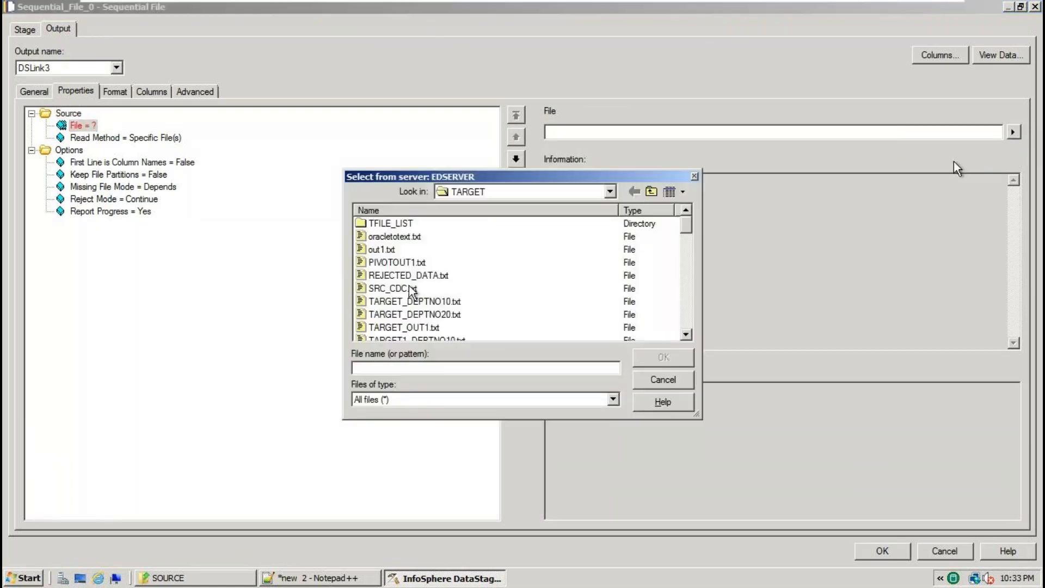
pyautogui.click(609, 191)
pyautogui.click(555, 256)
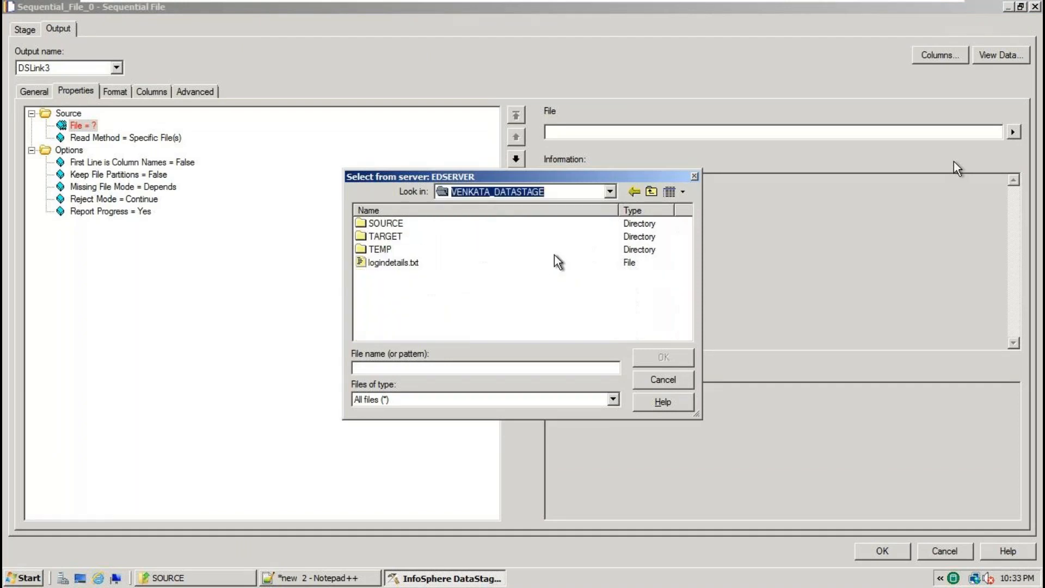
pyautogui.doubleClick(401, 225)
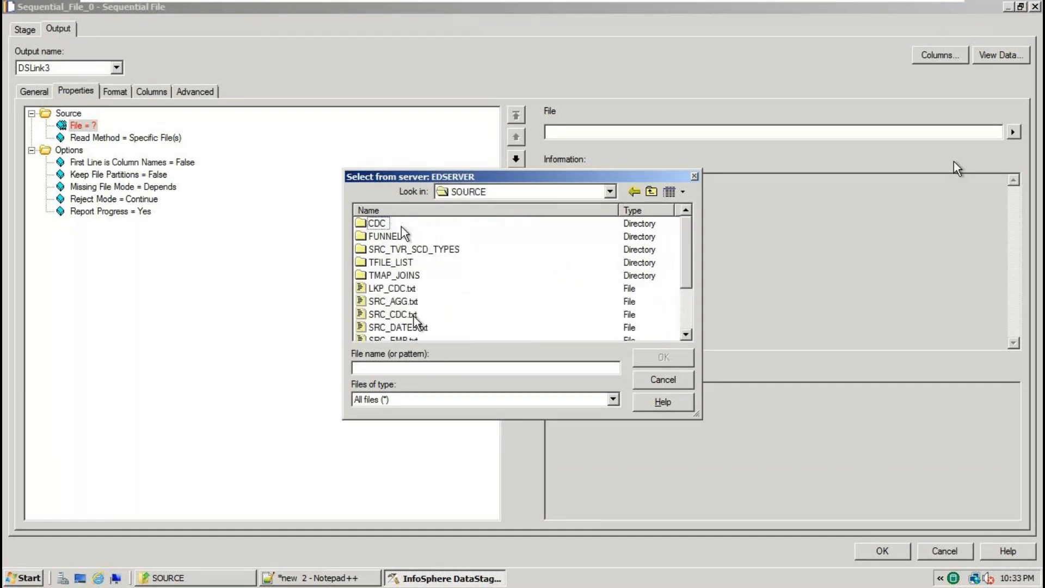
pyautogui.click(685, 334)
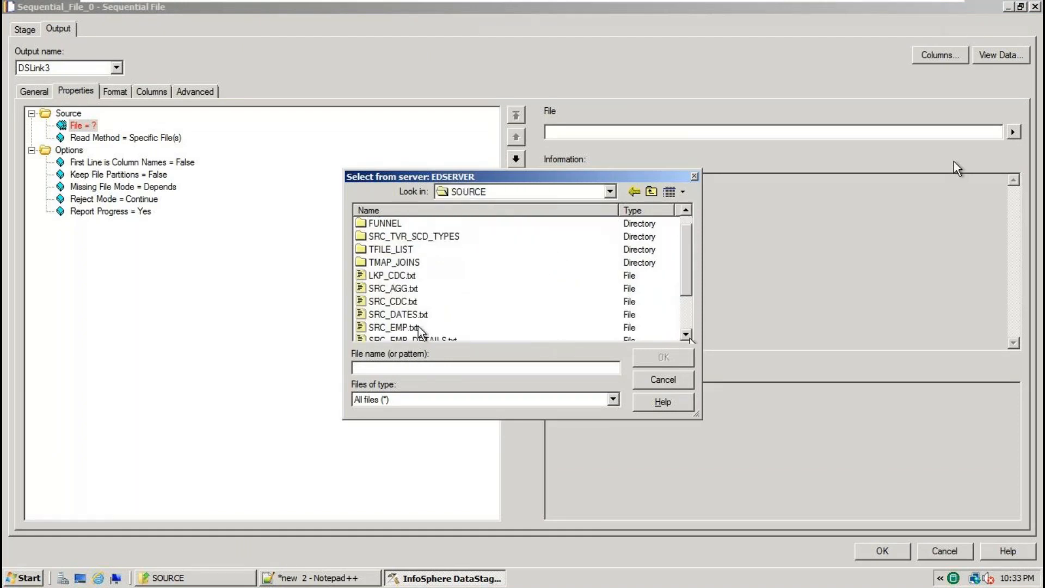
pyautogui.click(392, 327)
pyautogui.click(643, 357)
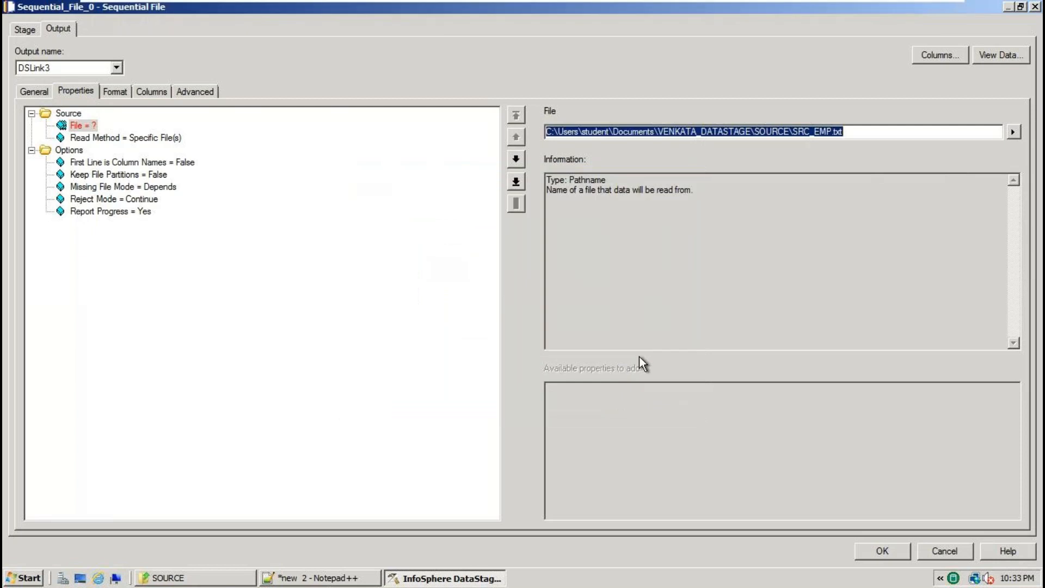
pyautogui.click(892, 549)
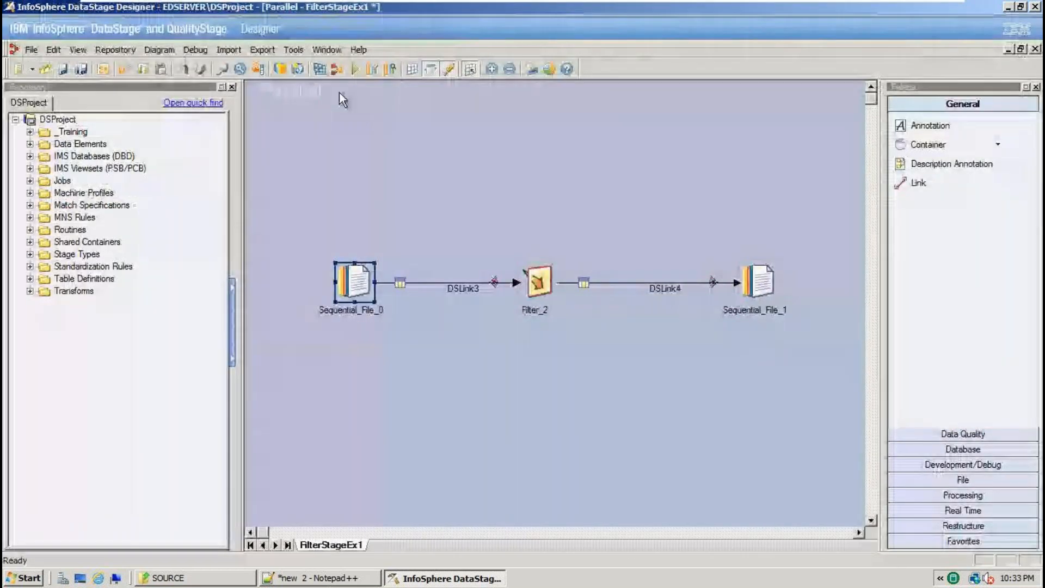
# Reopen Sequential_File_0 to verify the SRC_EMP.txt path, then close it.
pyautogui.doubleClick(351, 283)
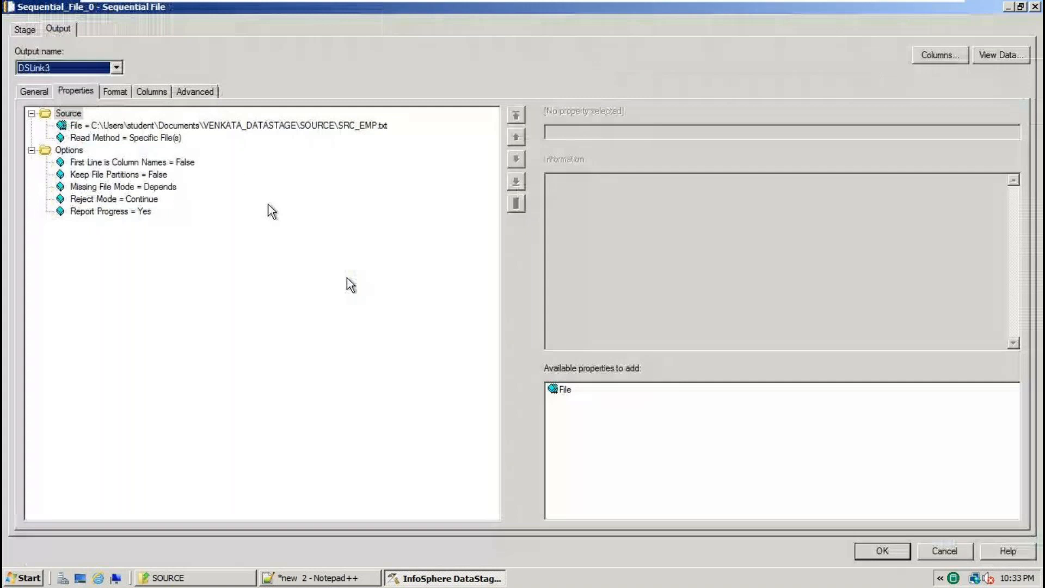
pyautogui.click(201, 125)
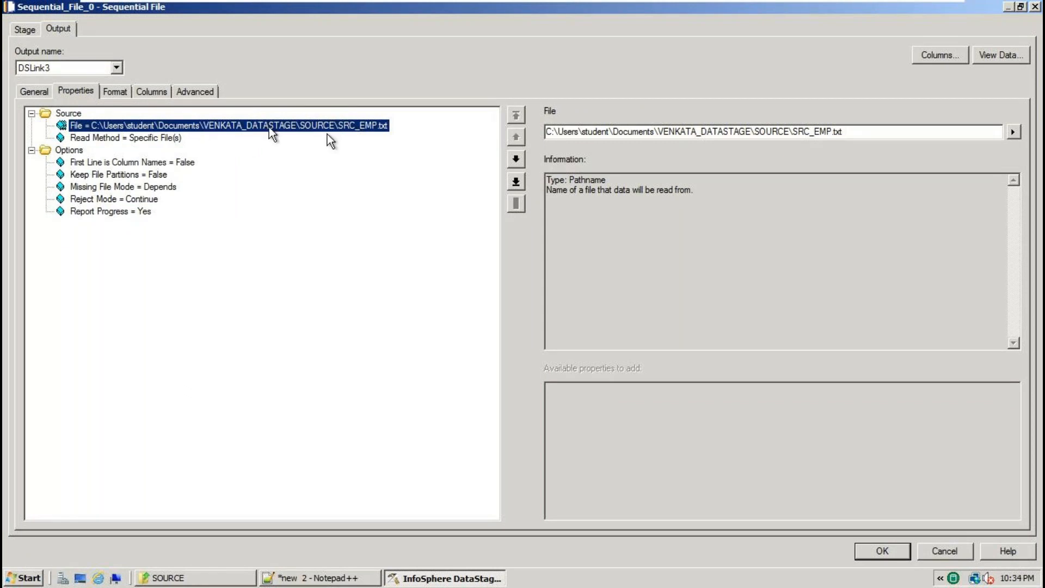
pyautogui.click(877, 550)
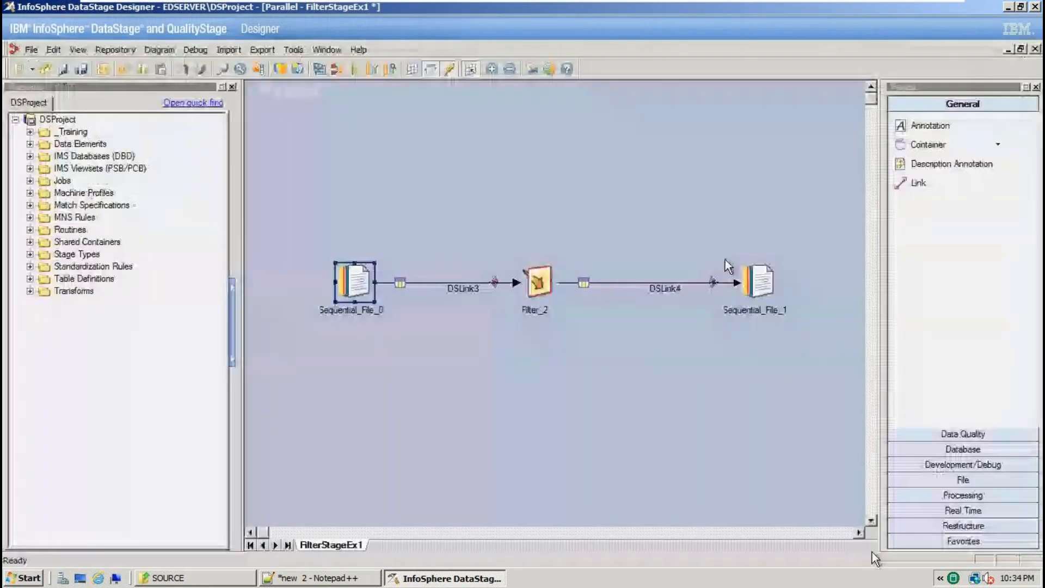
# Recompile FilterStageEx1 successfully and run it: 9 rows in, 3 out.
pyautogui.click(320, 71)
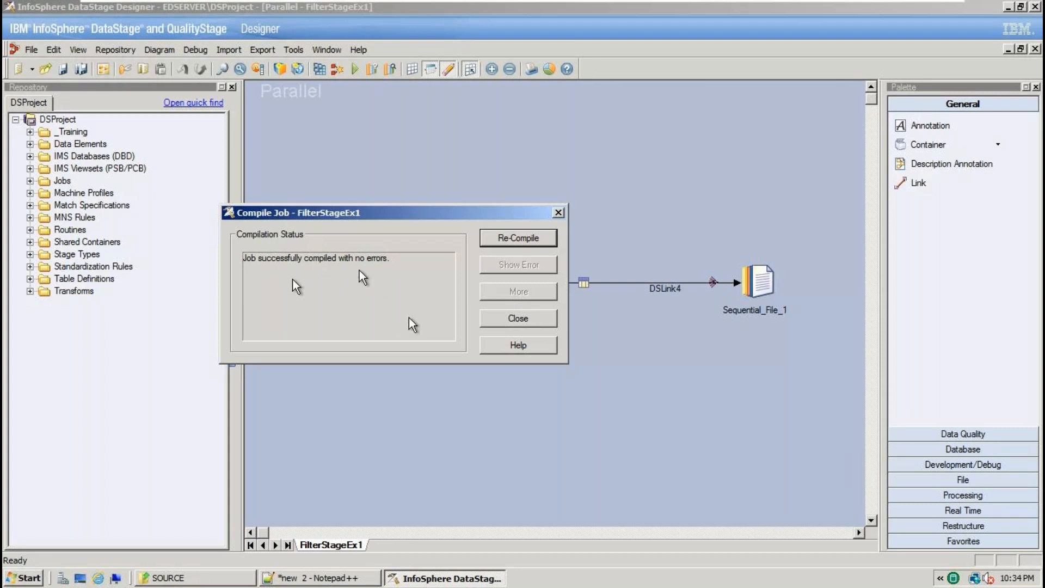
pyautogui.click(519, 318)
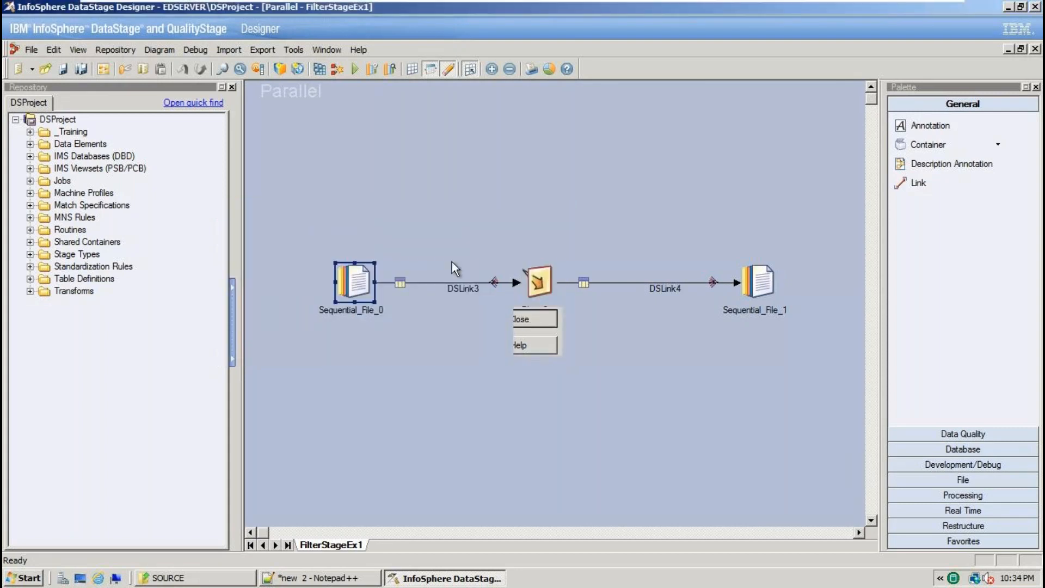
pyautogui.click(356, 68)
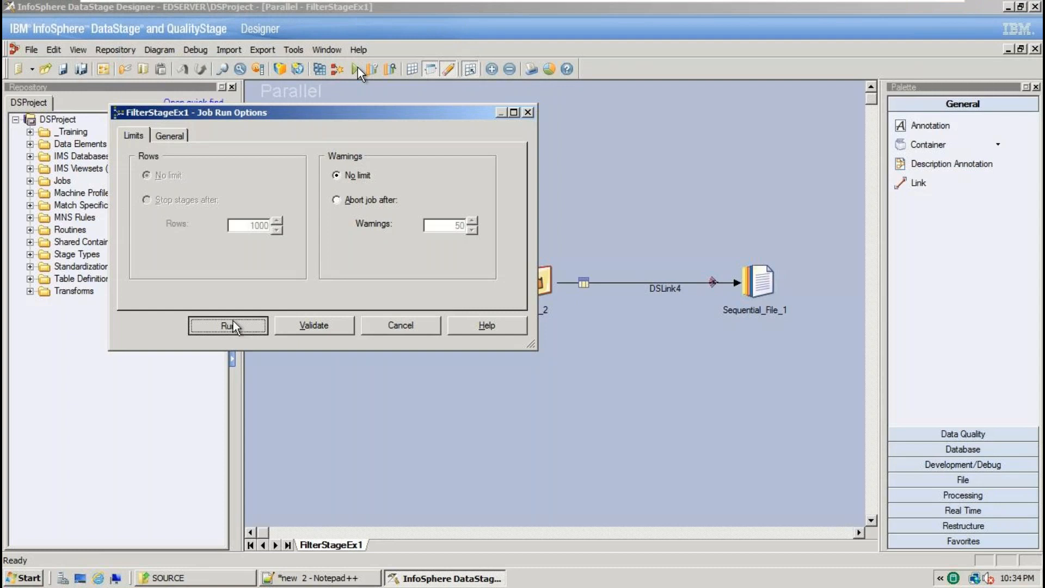
pyautogui.click(232, 325)
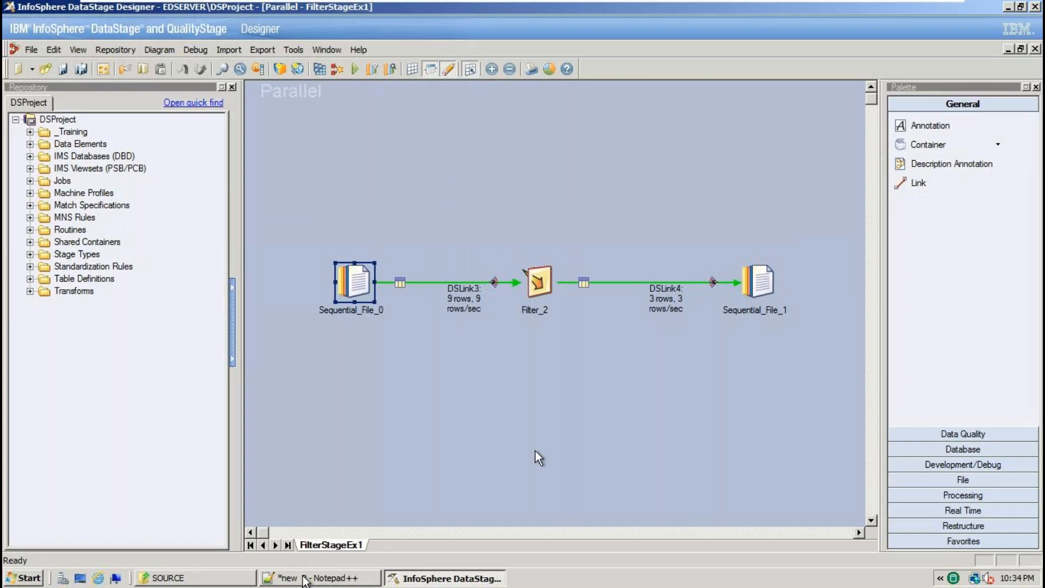
# In Explorer, open the TARGET folder and bring up TARGET_EMP.txt's options.
pyautogui.click(219, 579)
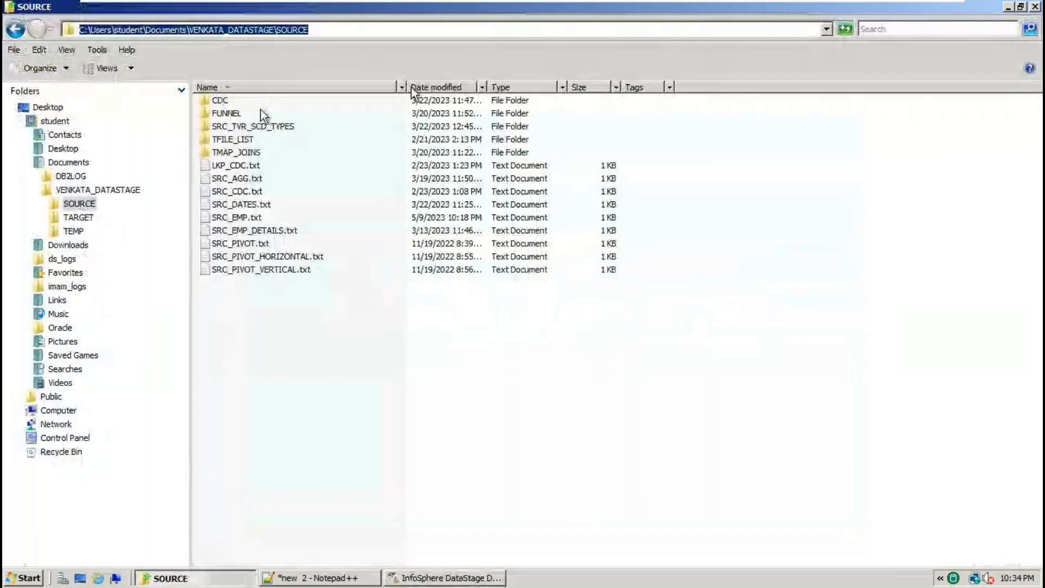
pyautogui.click(78, 217)
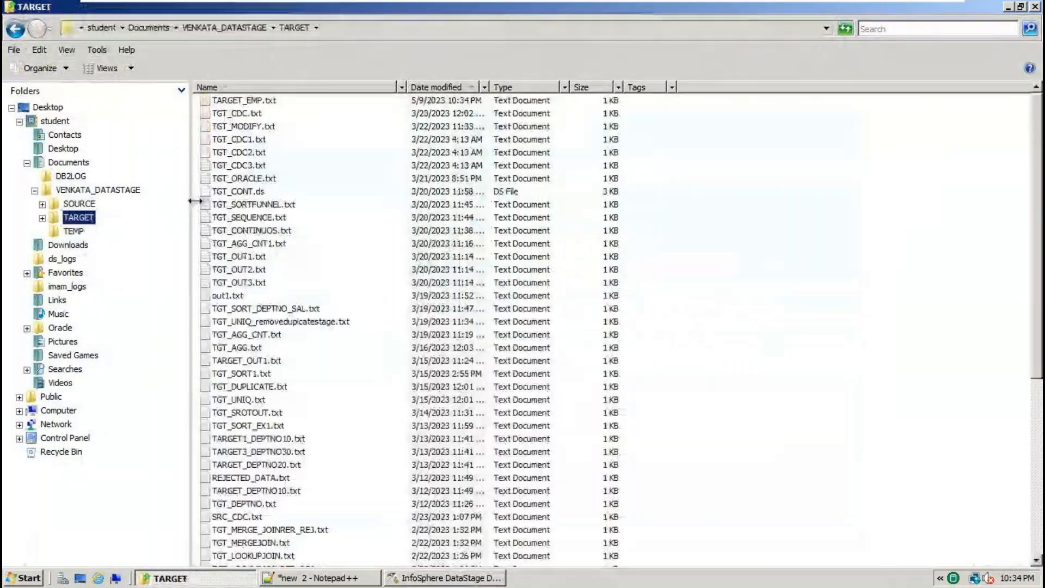
pyautogui.rightClick(199, 97)
pyautogui.click(305, 147)
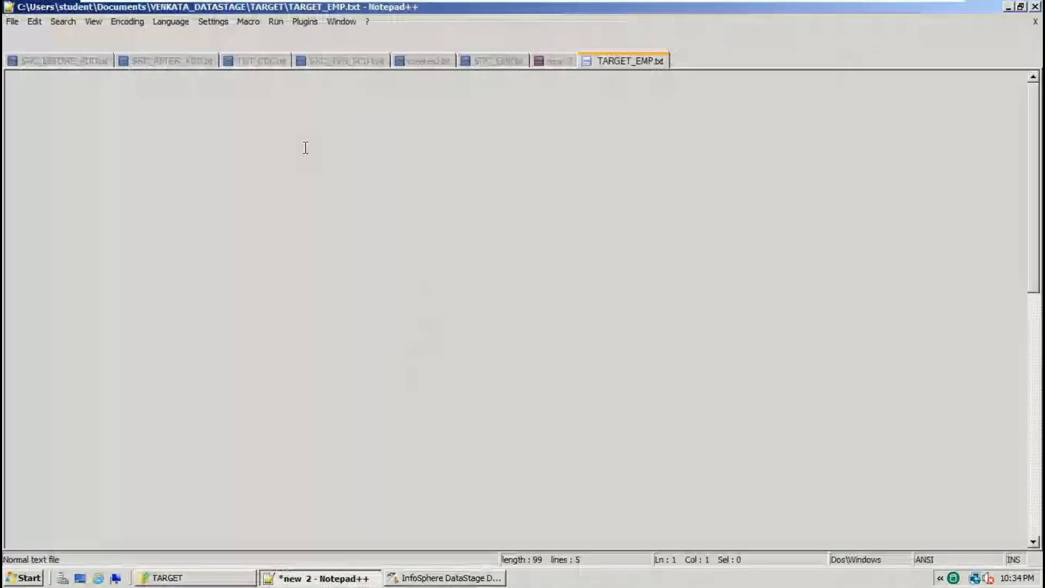
pyautogui.click(490, 221)
pyautogui.hotkey('ctrl', 'a')
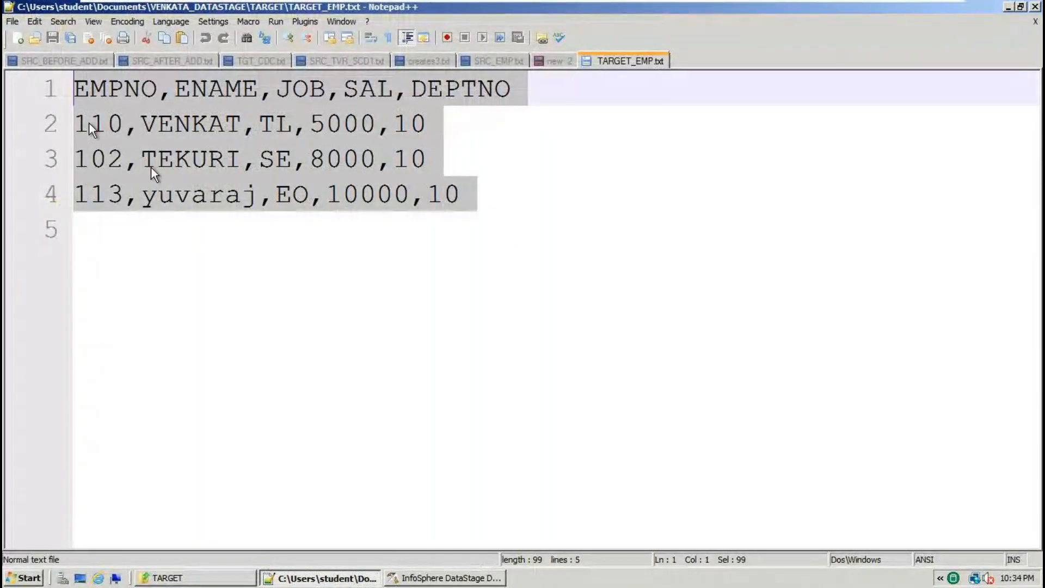
pyautogui.doubleClick(403, 125)
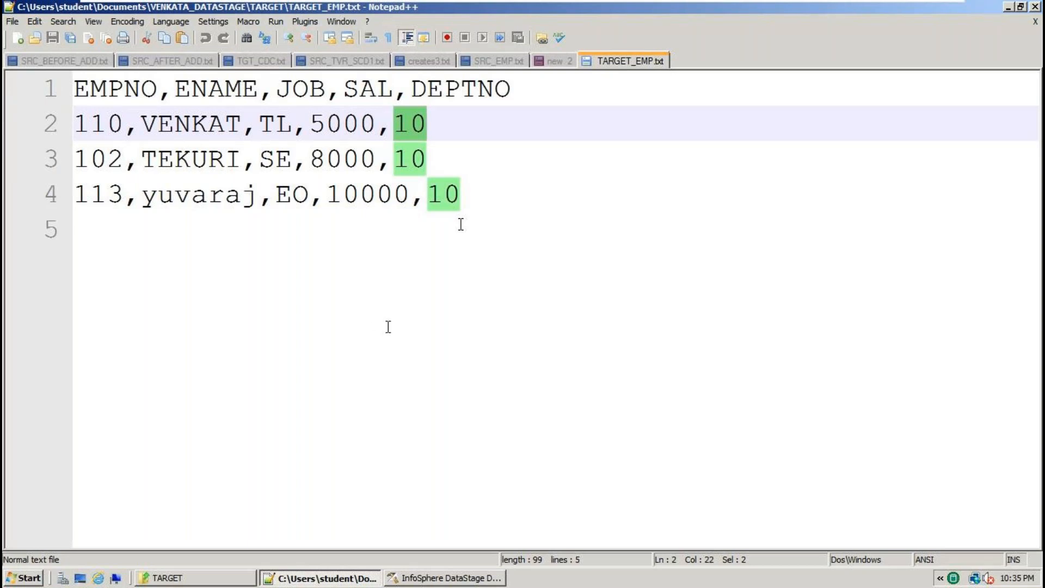
# Back in DataStage Designer, reposition Sequential_File_1 toward the top right of the canvas.
pyautogui.click(421, 578)
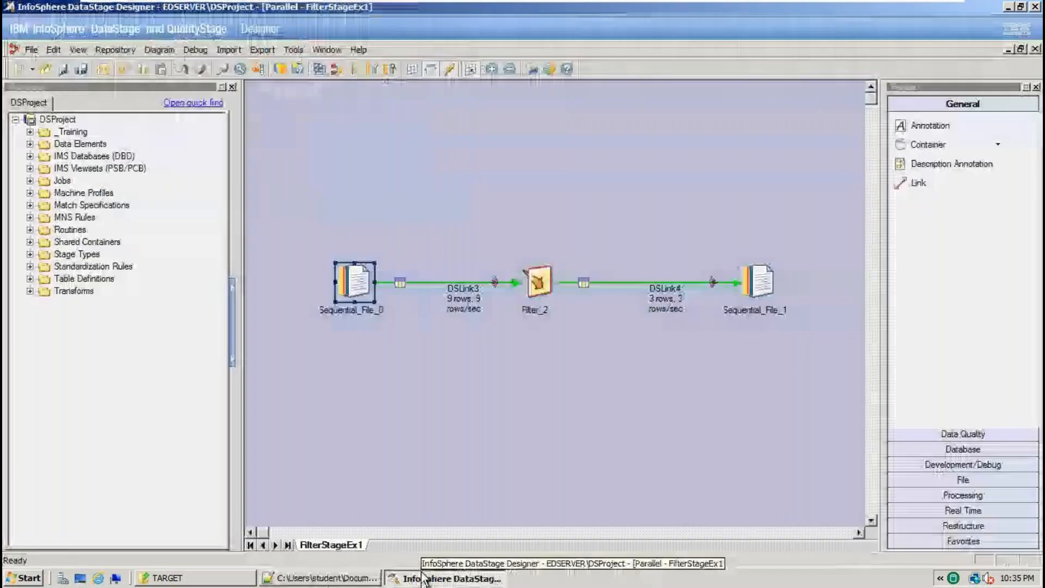
pyautogui.moveTo(761, 282); pyautogui.dragTo(770, 145)
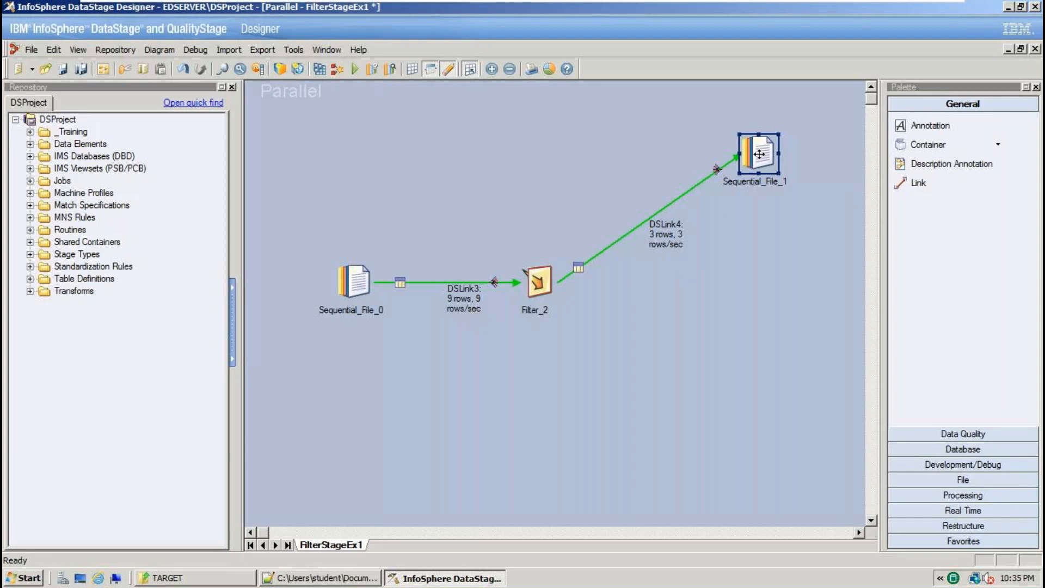
pyautogui.moveTo(739, 362); pyautogui.dragTo(805, 455)
pyautogui.moveTo(758, 348); pyautogui.dragTo(815, 429)
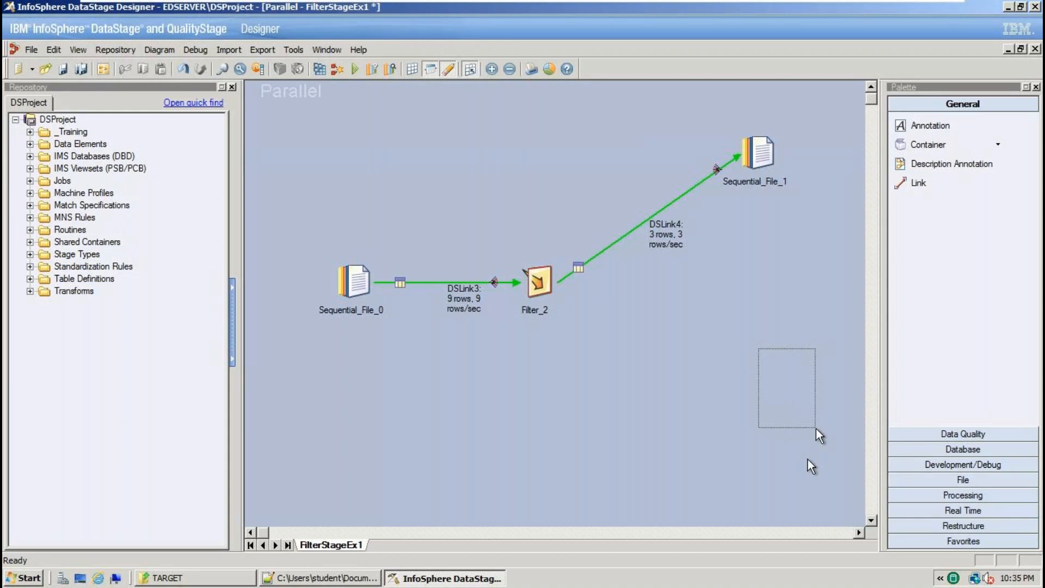
pyautogui.moveTo(816, 428); pyautogui.dragTo(816, 428)
pyautogui.moveTo(732, 323); pyautogui.dragTo(804, 430)
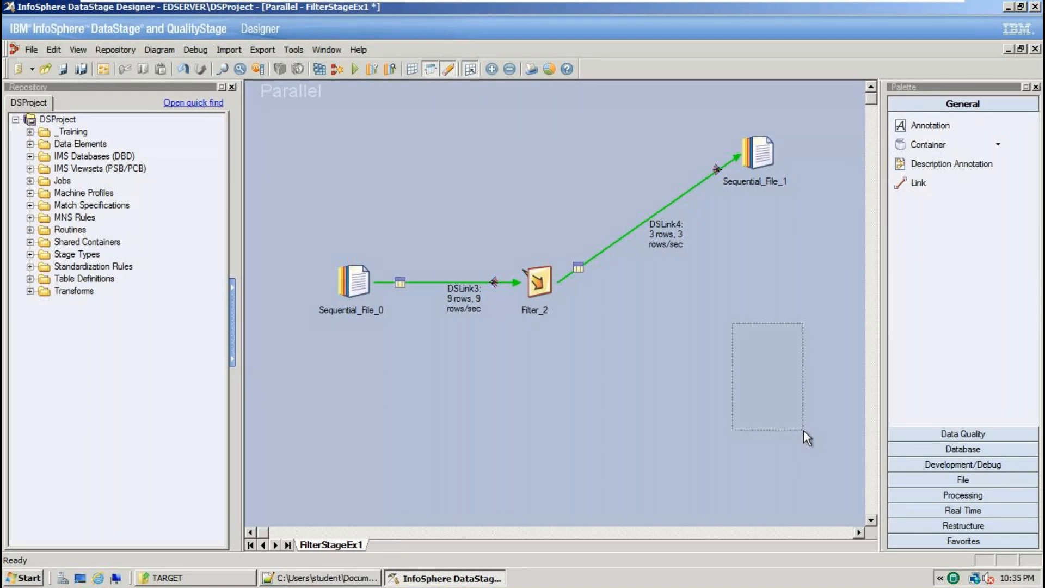
pyautogui.moveTo(804, 431); pyautogui.dragTo(805, 432)
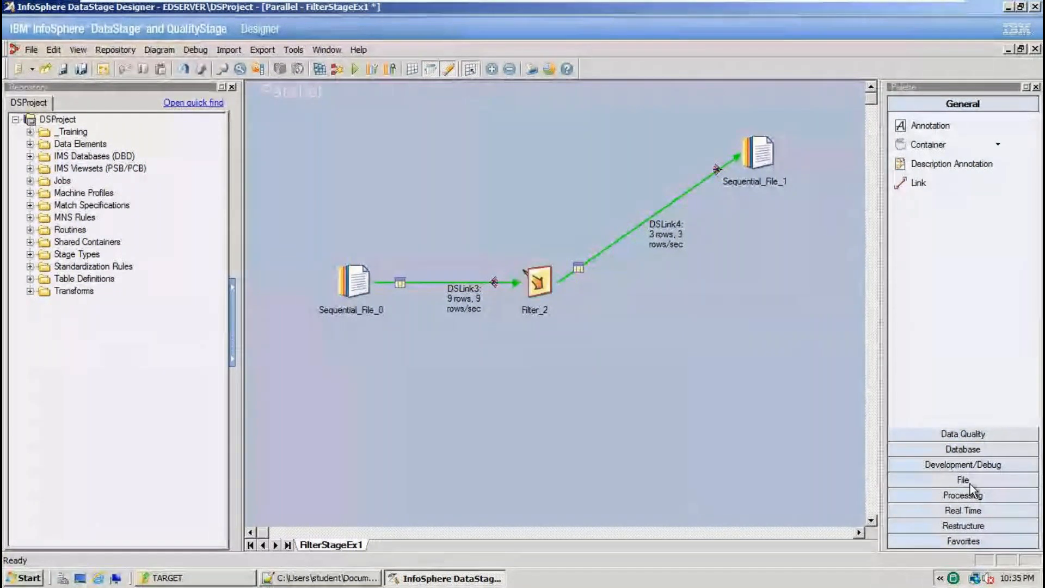
# Place a new Sequential File stage at the lower right of the canvas.
pyautogui.click(970, 485)
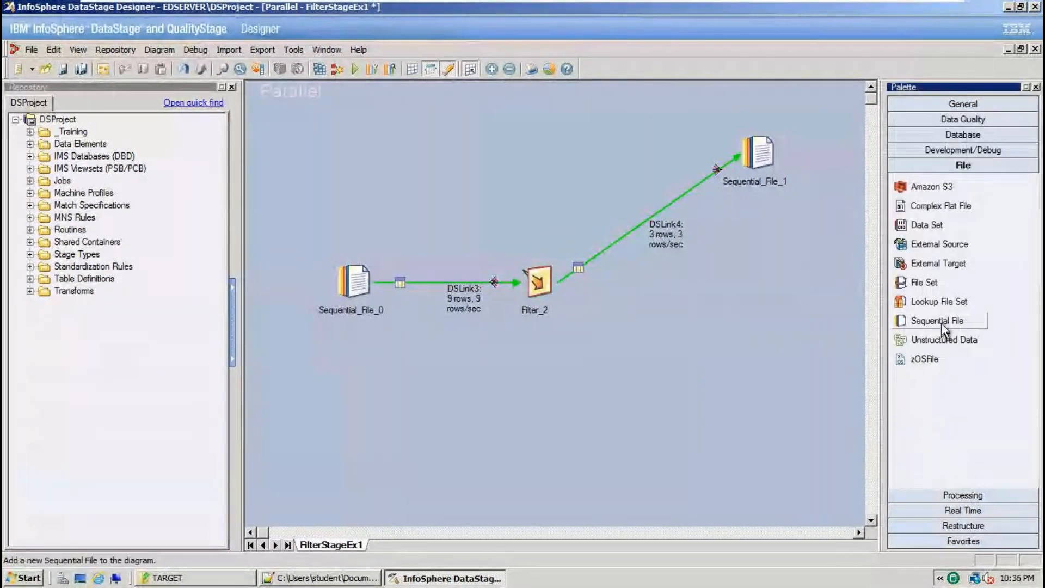
pyautogui.moveTo(941, 324); pyautogui.dragTo(751, 379)
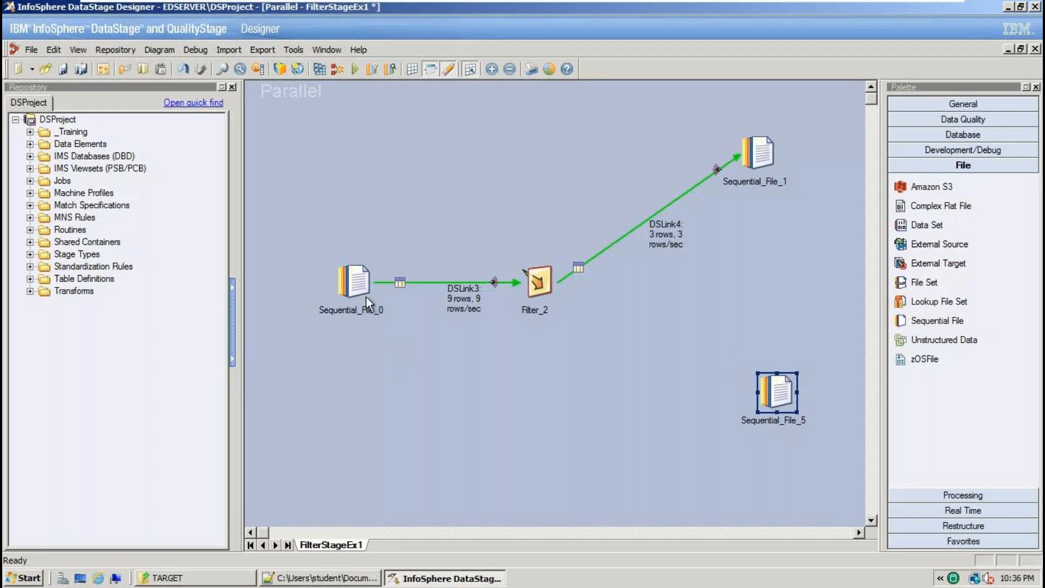
pyautogui.click(358, 283)
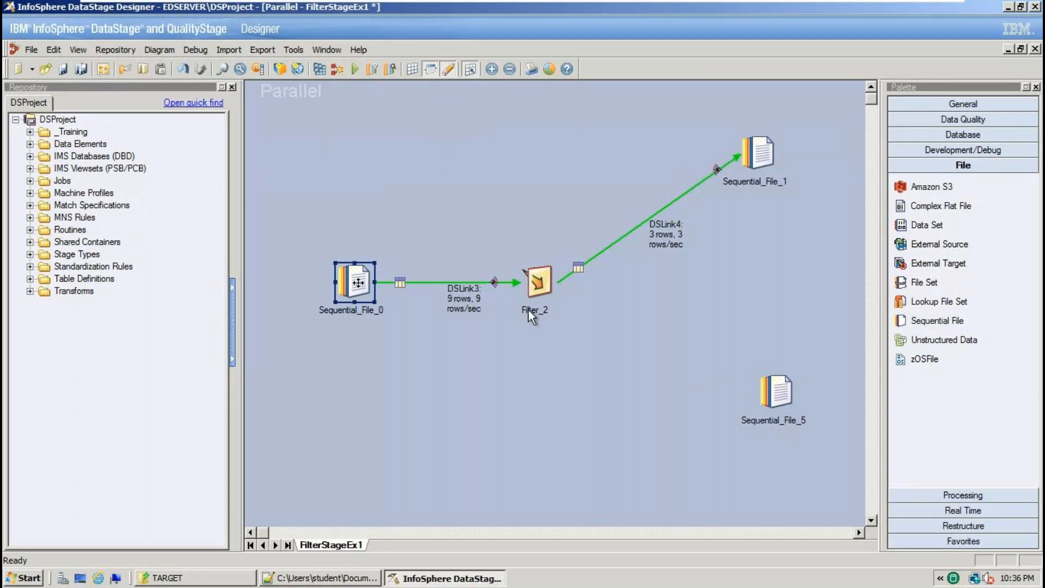
pyautogui.rightClick(537, 280)
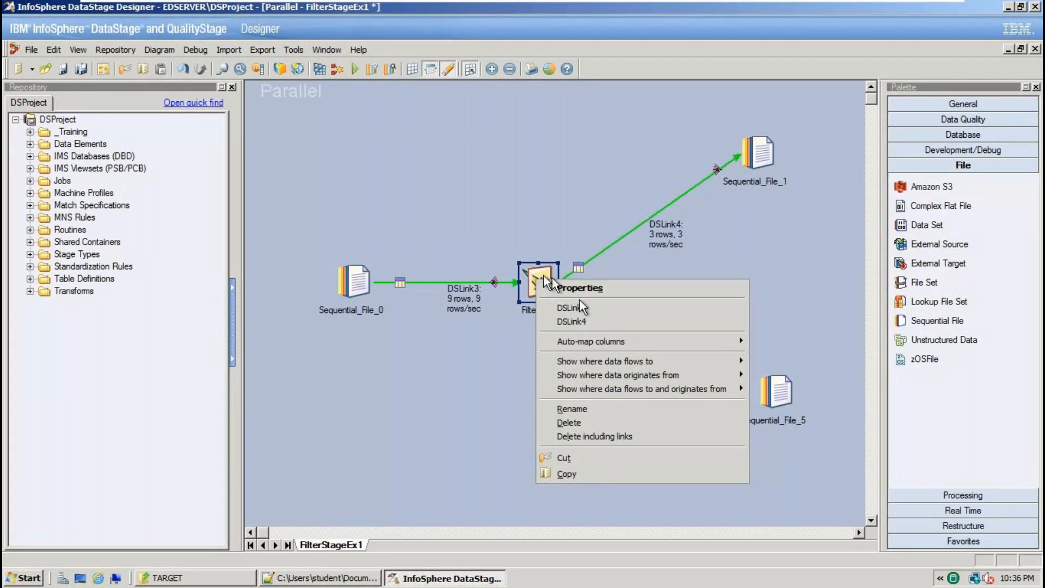
pyautogui.press('r')
# Link Filter_2 to Sequential_File_5 and convert DSLink6 into a reject link.
pyautogui.click(959, 106)
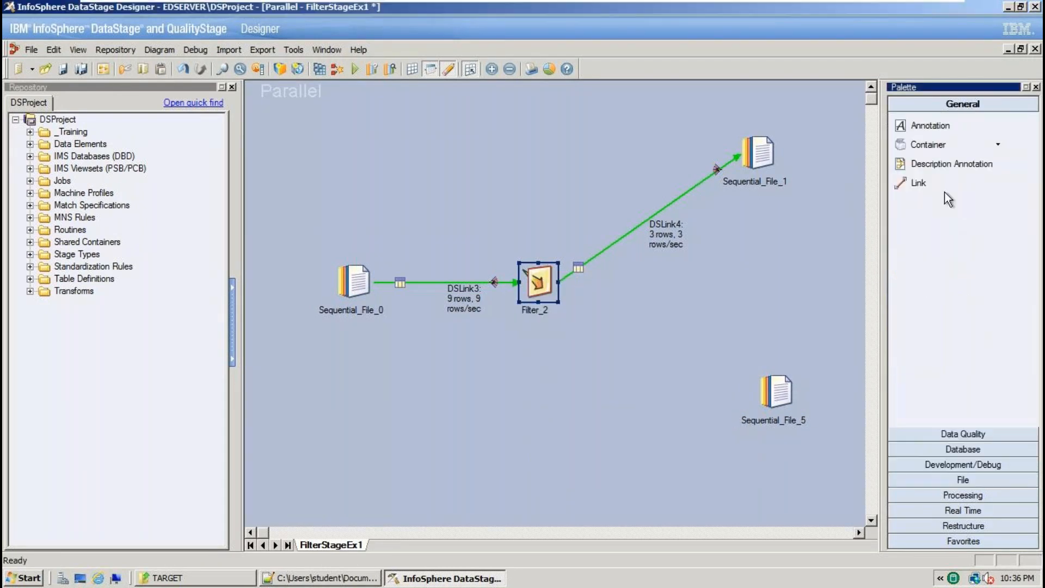
pyautogui.click(923, 183)
pyautogui.moveTo(551, 288); pyautogui.dragTo(783, 394)
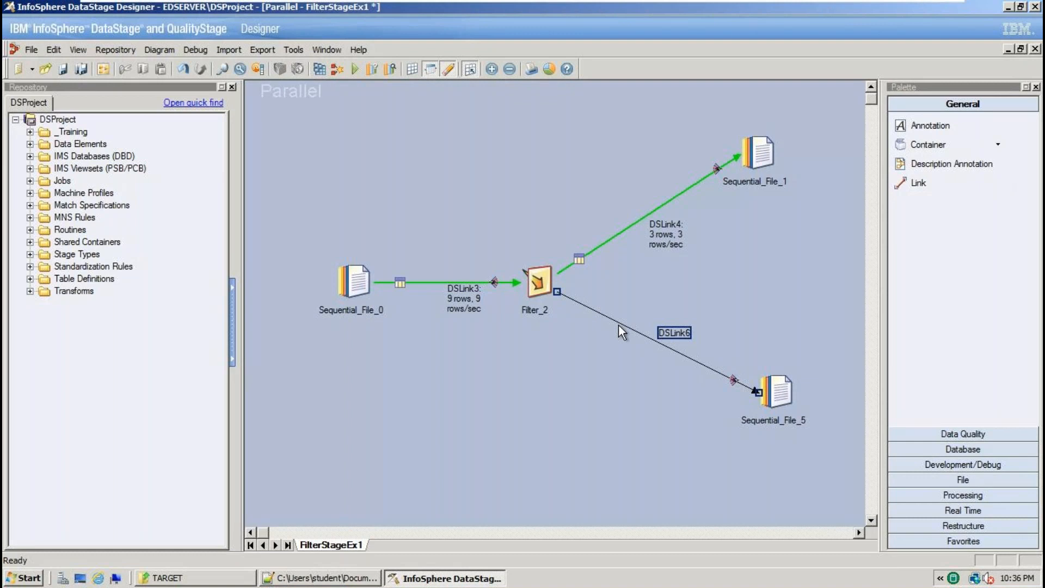
pyautogui.rightClick(733, 382)
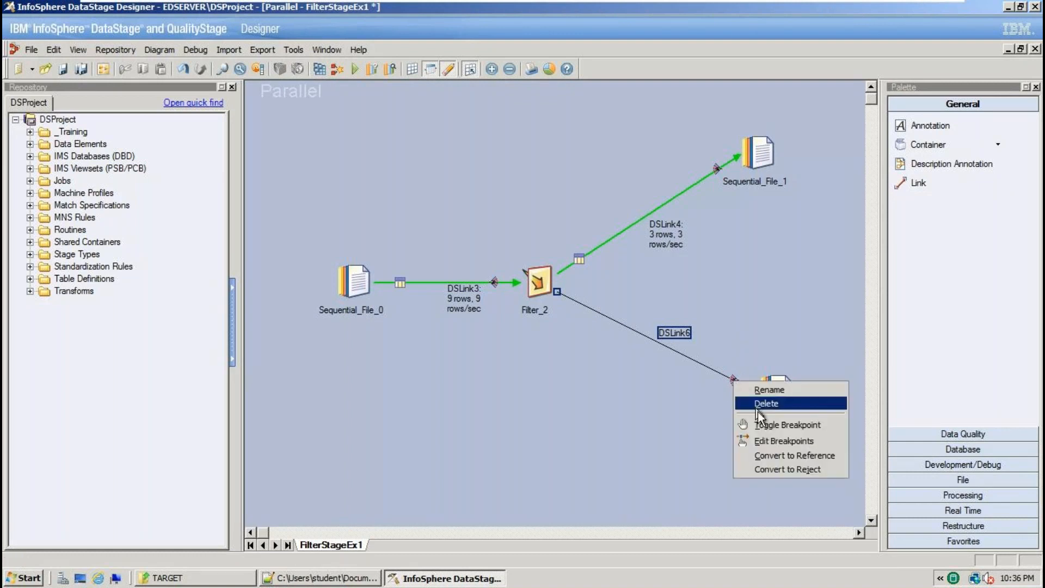
pyautogui.click(794, 470)
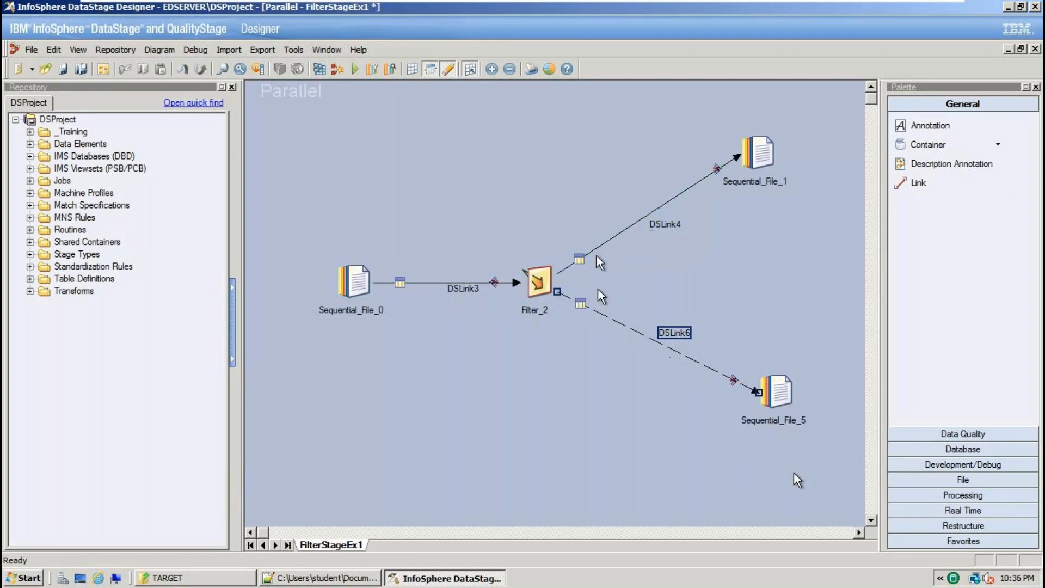
pyautogui.moveTo(786, 400); pyautogui.dragTo(786, 346)
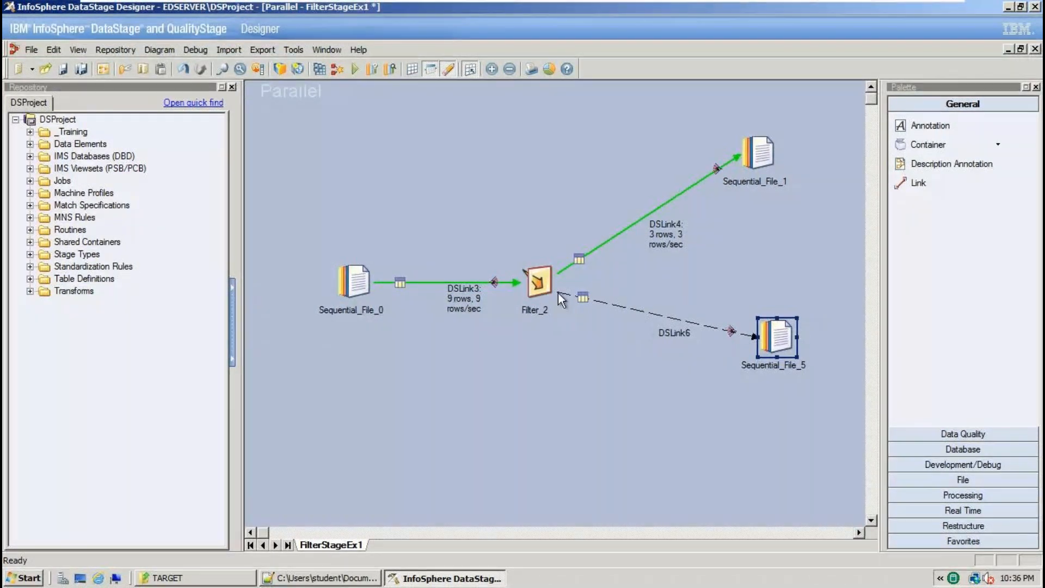
# Set Filter_2's Output Rejects property to True and confirm.
pyautogui.doubleClick(540, 278)
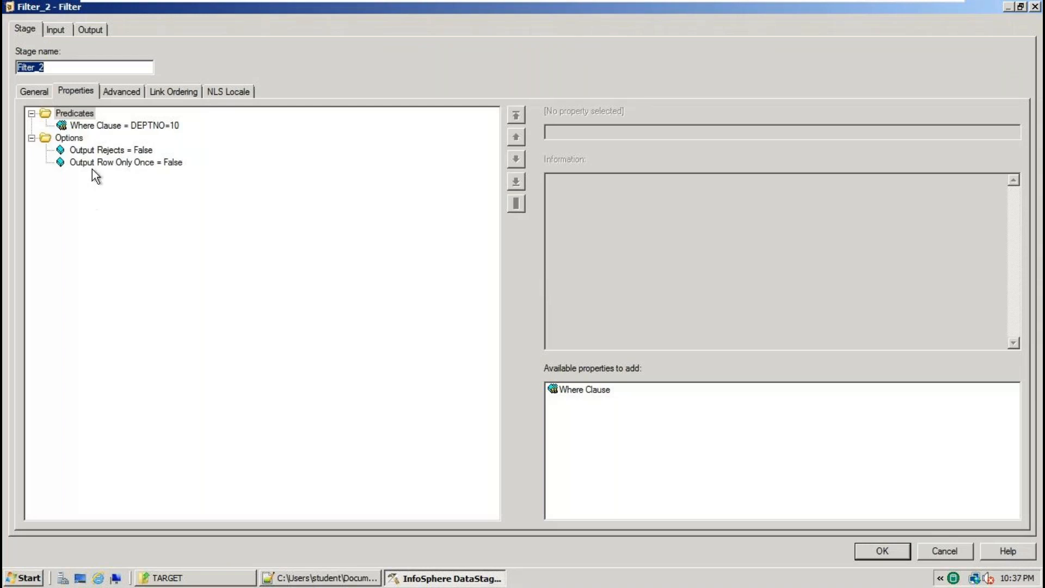
pyautogui.click(903, 552)
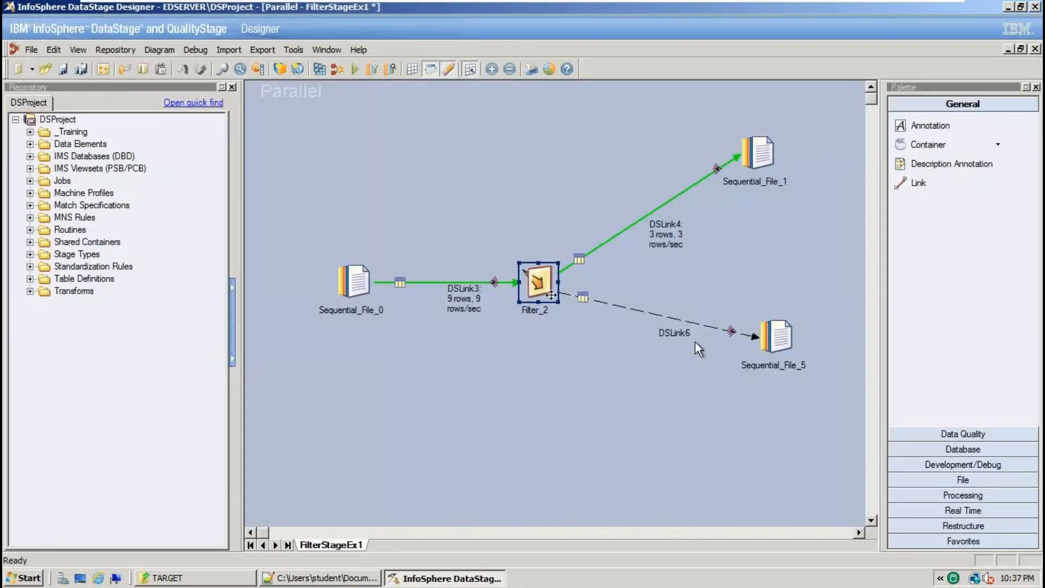
pyautogui.doubleClick(539, 277)
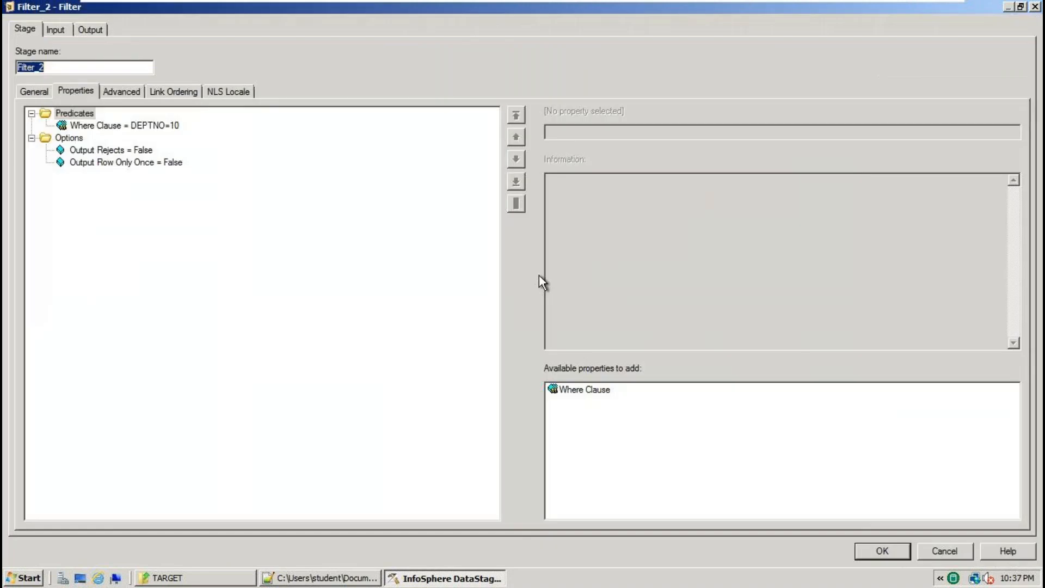
pyautogui.click(98, 151)
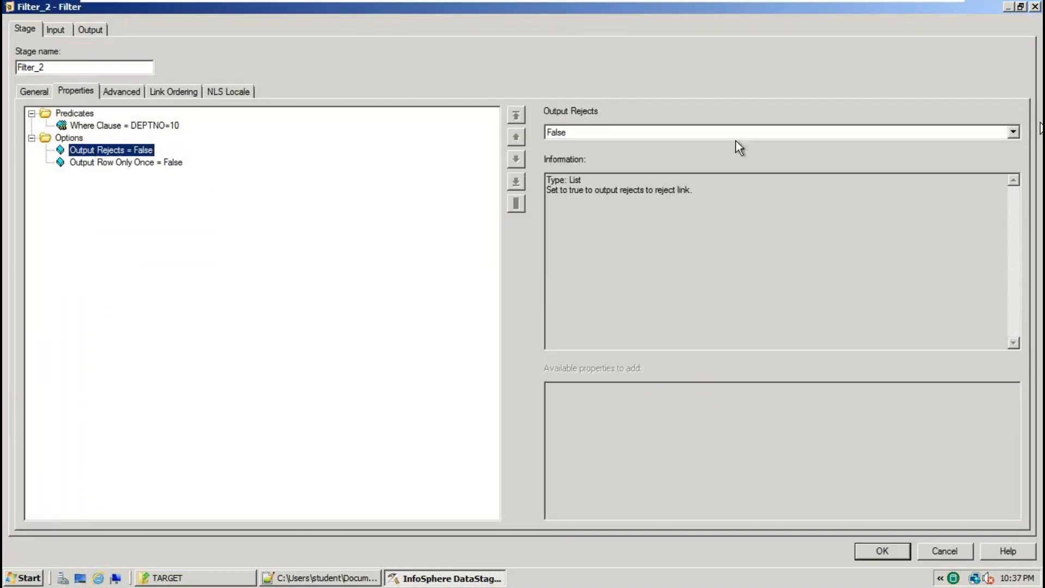
pyautogui.click(1012, 133)
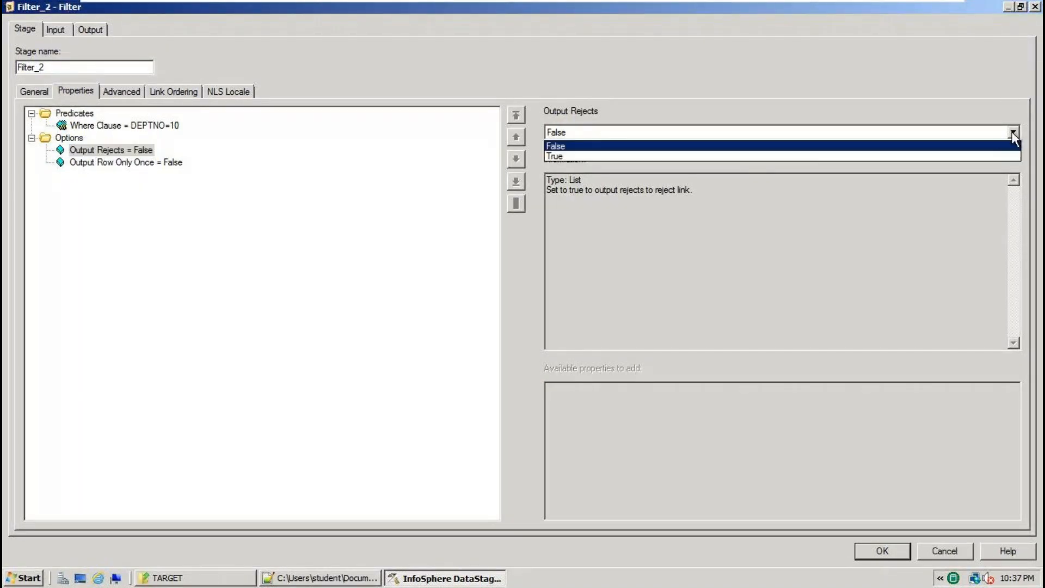
pyautogui.click(563, 157)
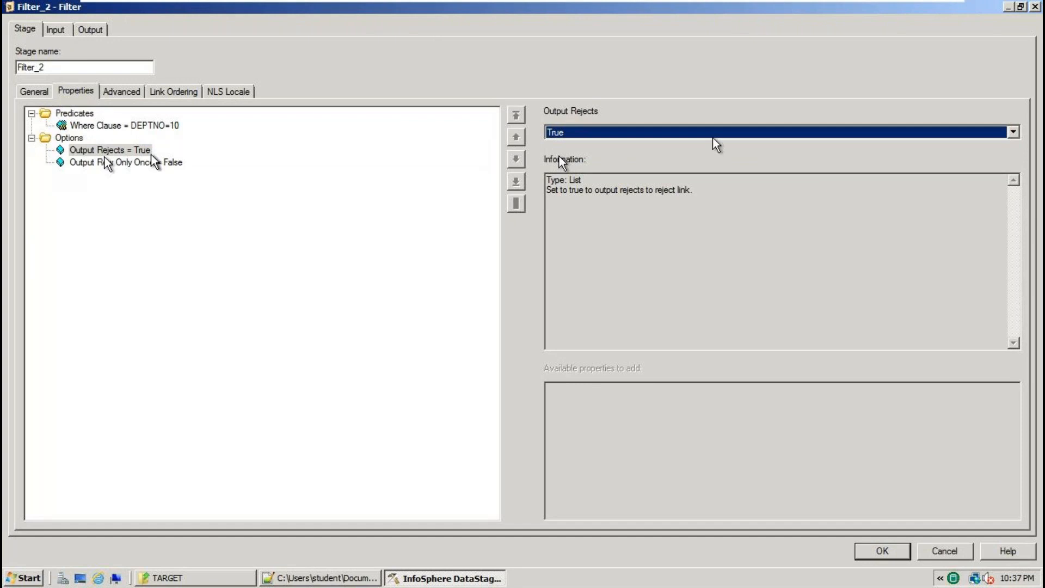
pyautogui.click(884, 551)
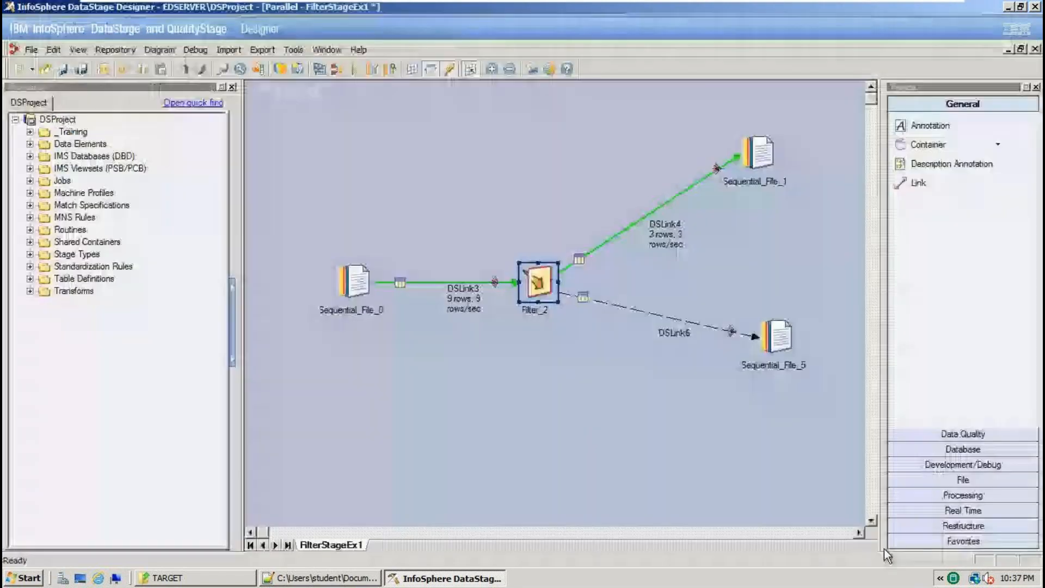
# Point Sequential_File_5's File property to REJECTEDDATA_DEPTNO10.txt in the TARGET folder.
pyautogui.doubleClick(777, 337)
pyautogui.click(82, 126)
pyautogui.click(1014, 132)
pyautogui.click(963, 160)
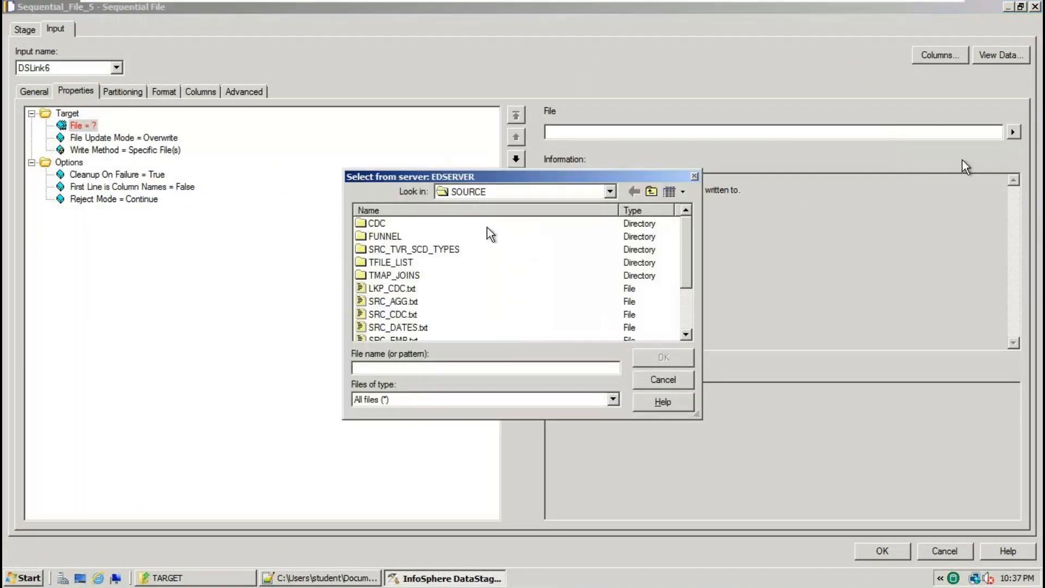
pyautogui.click(610, 191)
pyautogui.click(544, 264)
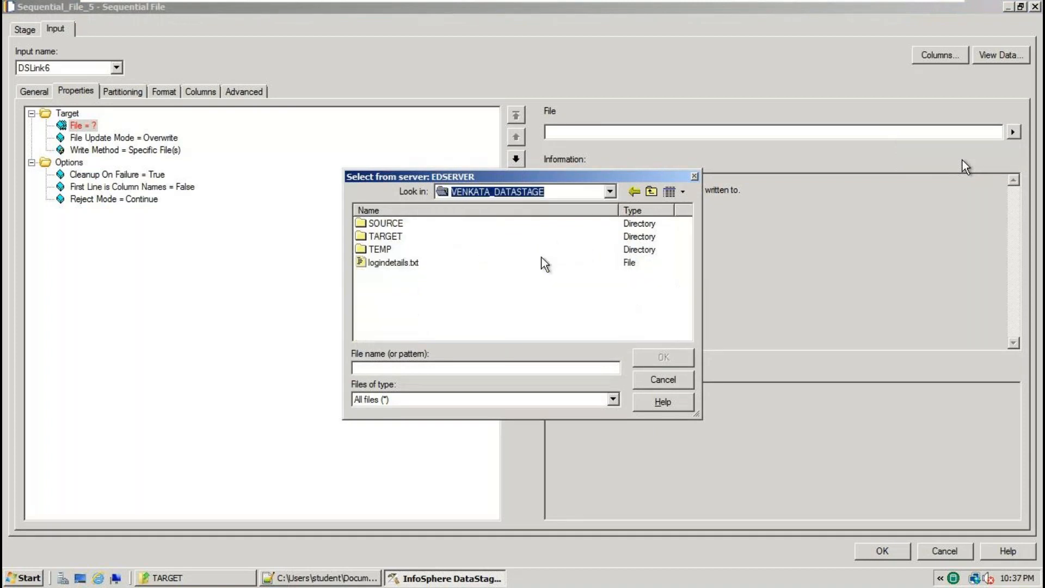
pyautogui.doubleClick(385, 238)
pyautogui.click(415, 368)
pyautogui.write('REJECTEDDATA_DEPTNO10.txt')
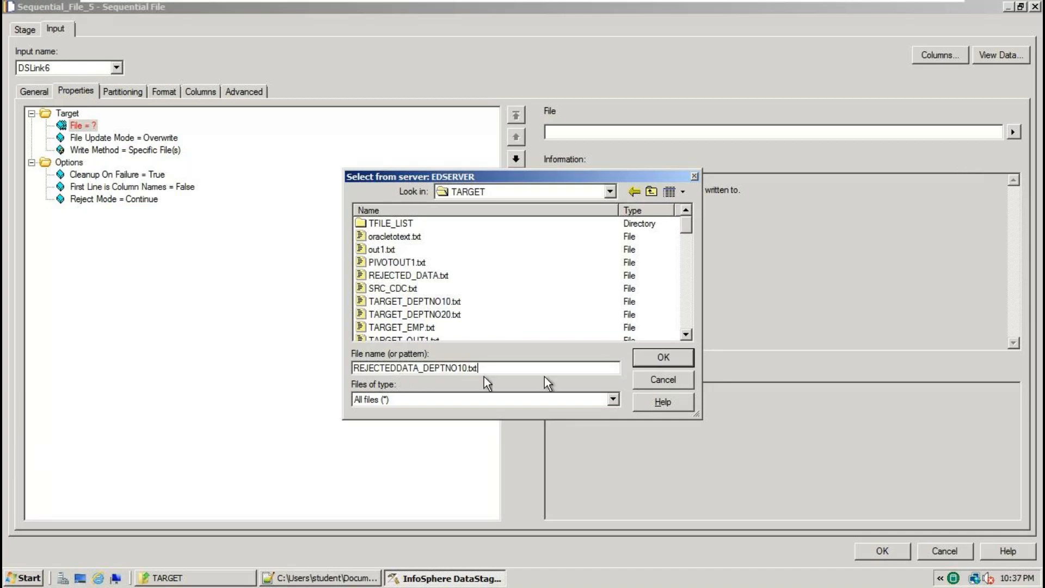
pyautogui.click(659, 360)
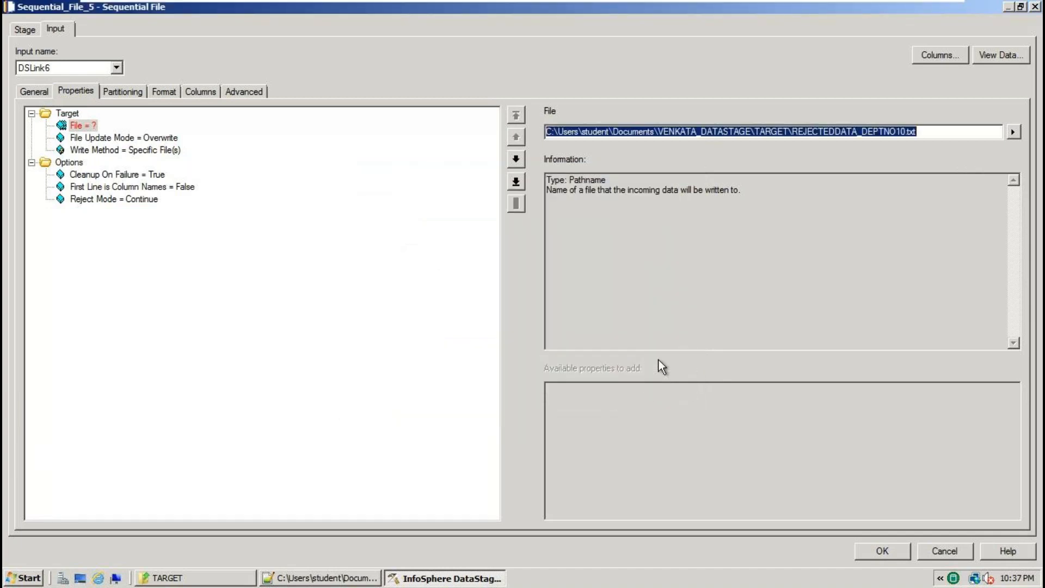
# Set First Line is Column Names to True and field quoting to none, keeping the comma delimiter.
pyautogui.click(165, 188)
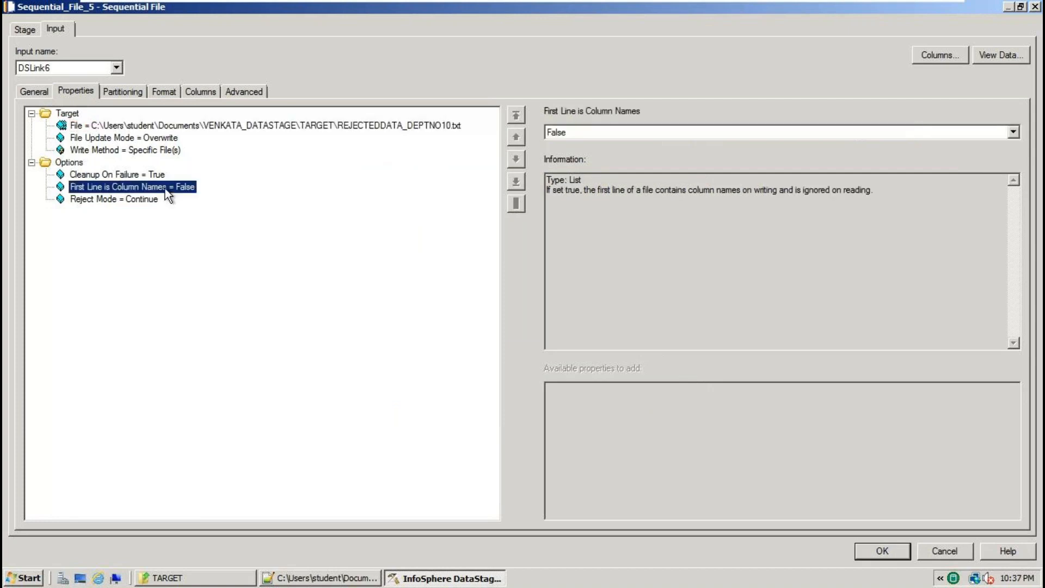
pyautogui.click(1014, 132)
pyautogui.click(644, 156)
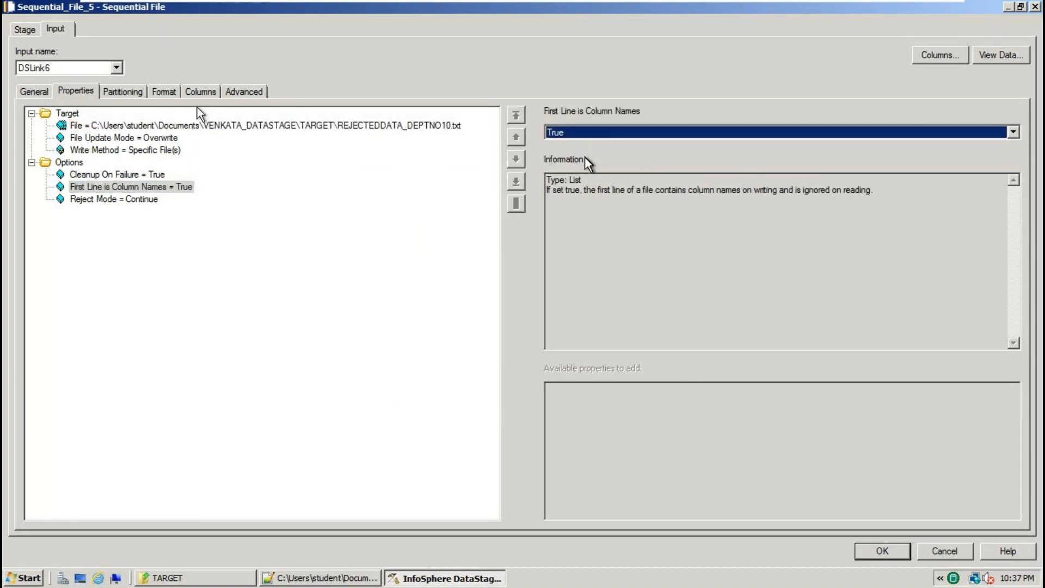
pyautogui.click(162, 92)
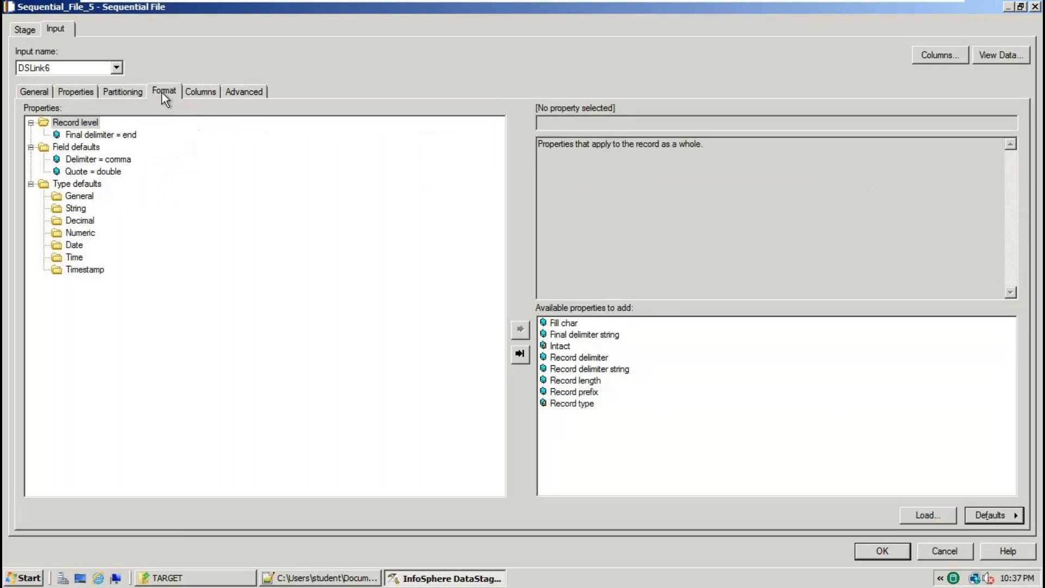
pyautogui.click(114, 172)
pyautogui.click(115, 159)
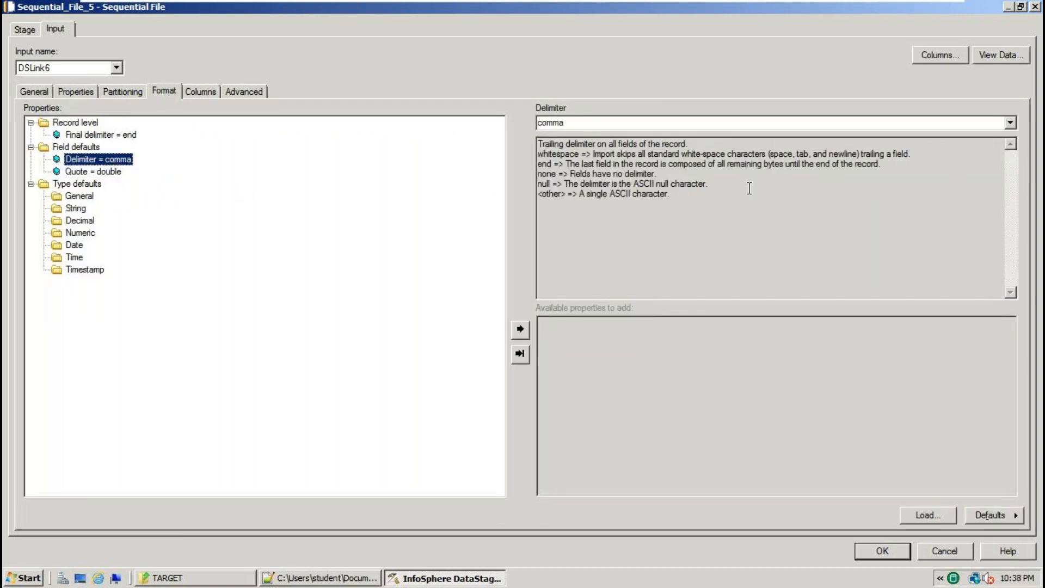
pyautogui.click(119, 172)
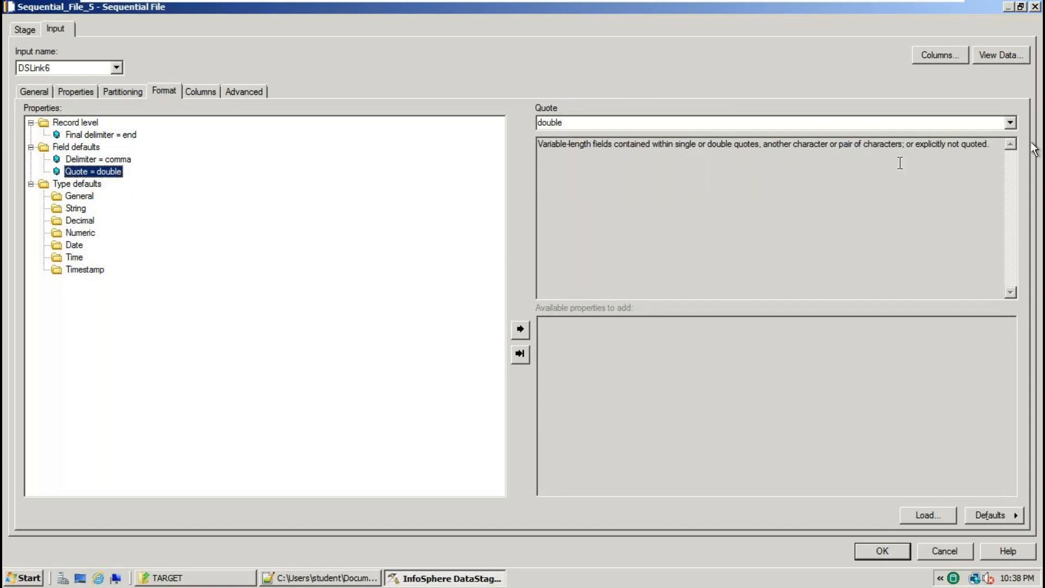
pyautogui.click(1011, 123)
pyautogui.click(557, 167)
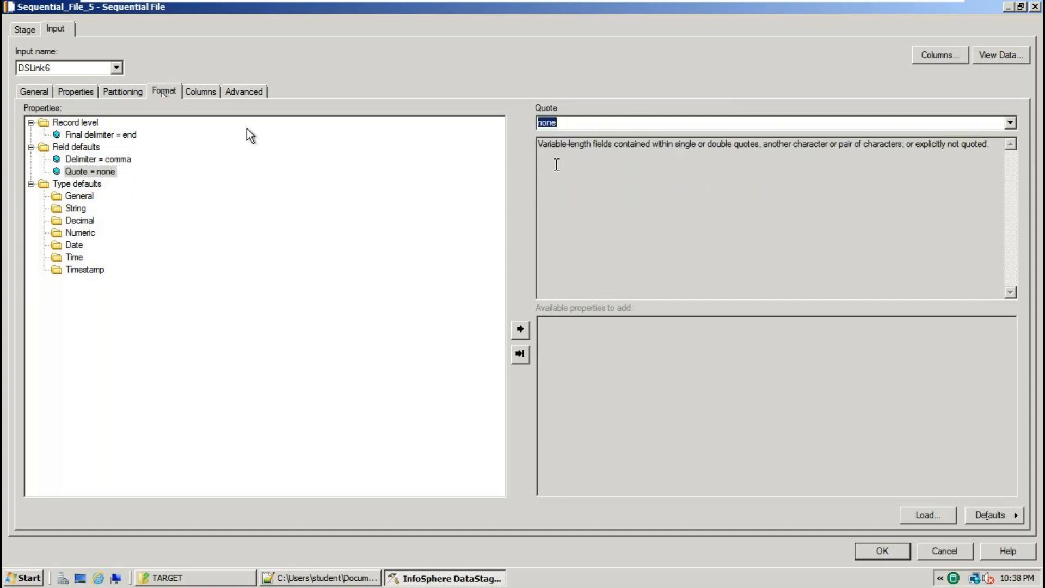
# Review the target's columns, accept the stage settings, and save the FilterStageEx1 job.
pyautogui.click(199, 91)
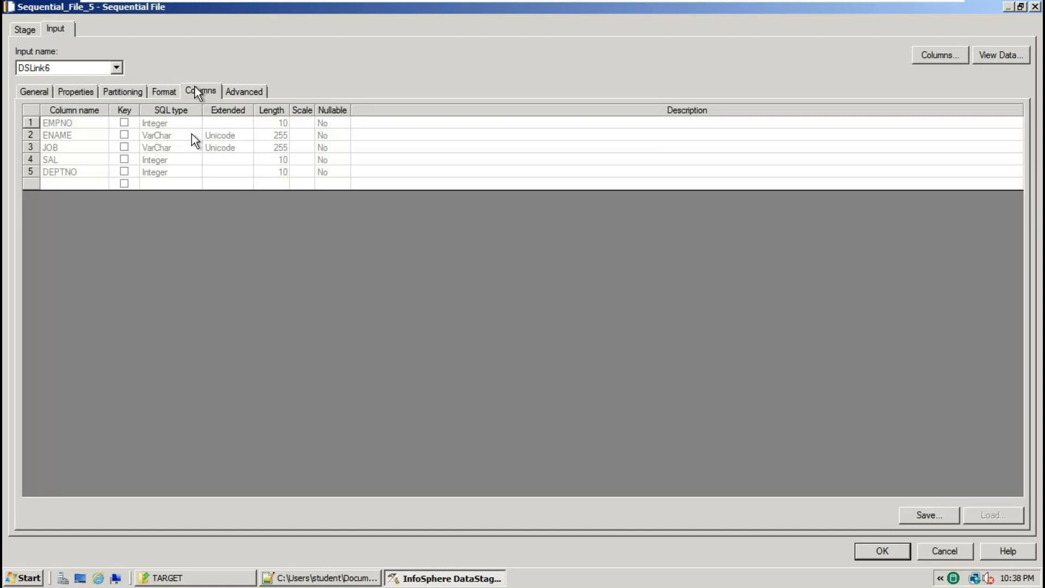
pyautogui.click(879, 553)
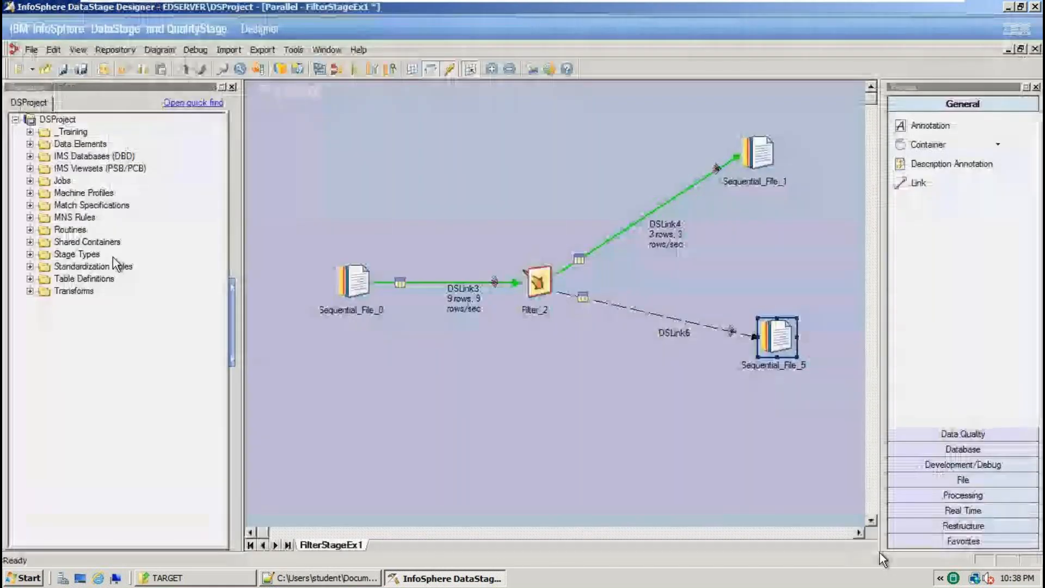
pyautogui.click(31, 49)
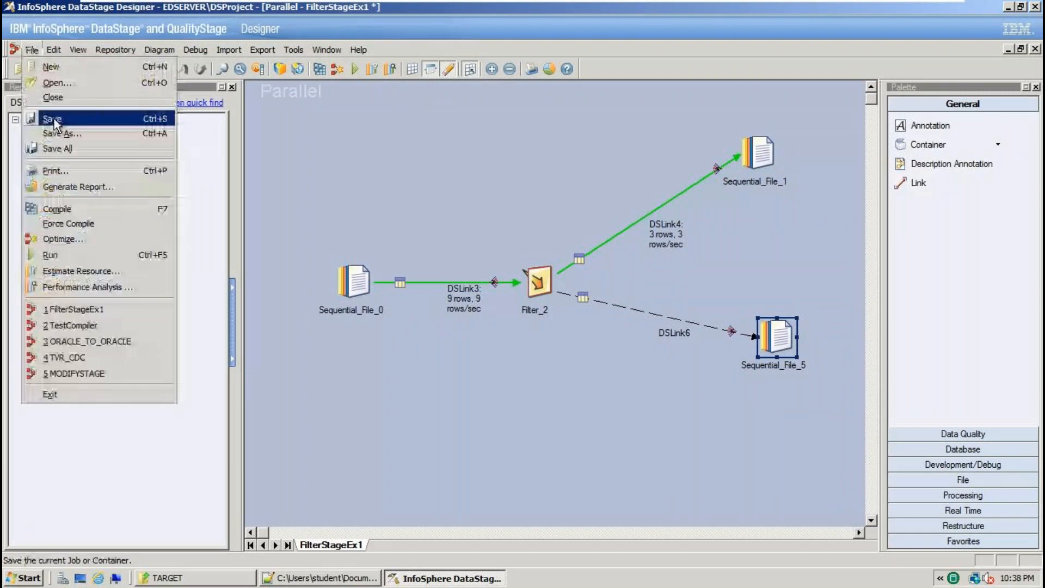
pyautogui.click(52, 119)
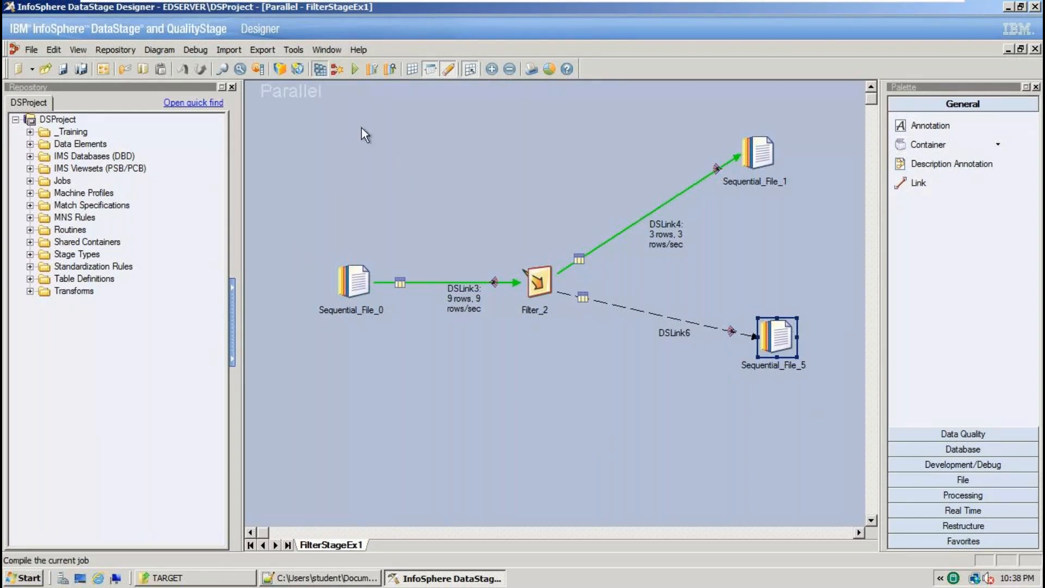
# Compile and run FilterStageEx1, then switch to the TARGET folder window.
pyautogui.click(317, 70)
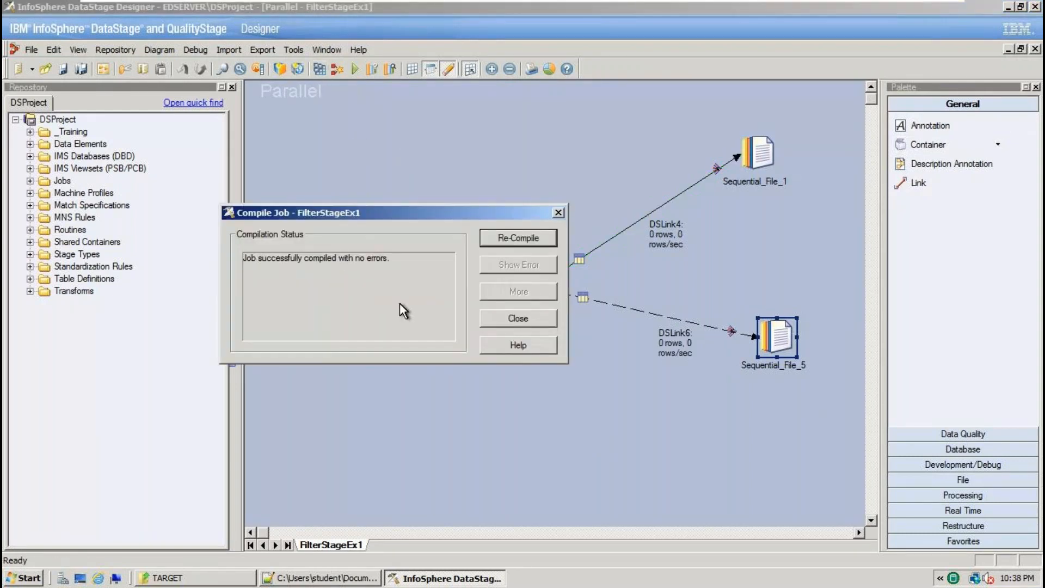
pyautogui.click(518, 318)
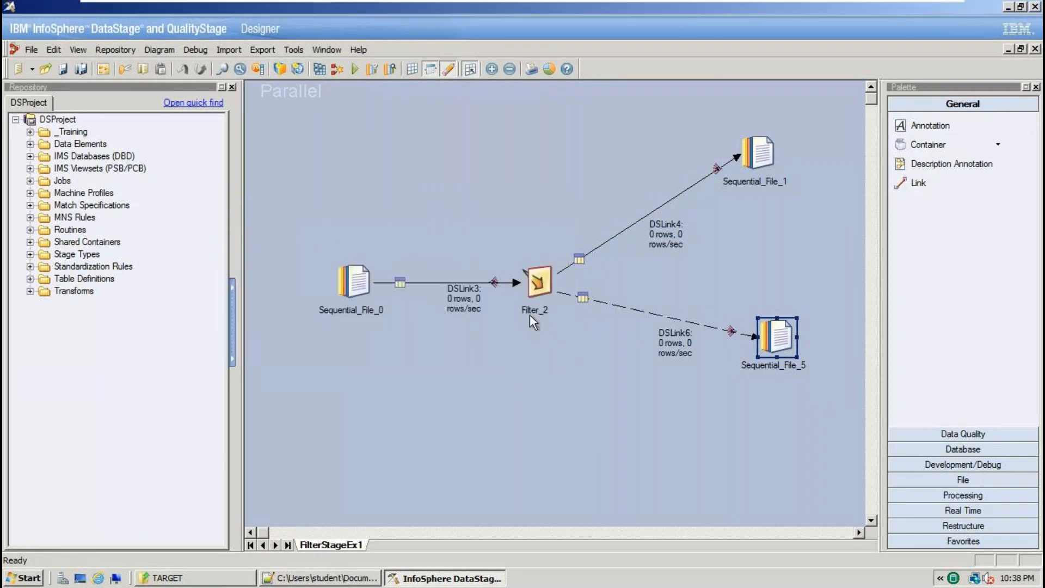
pyautogui.click(357, 70)
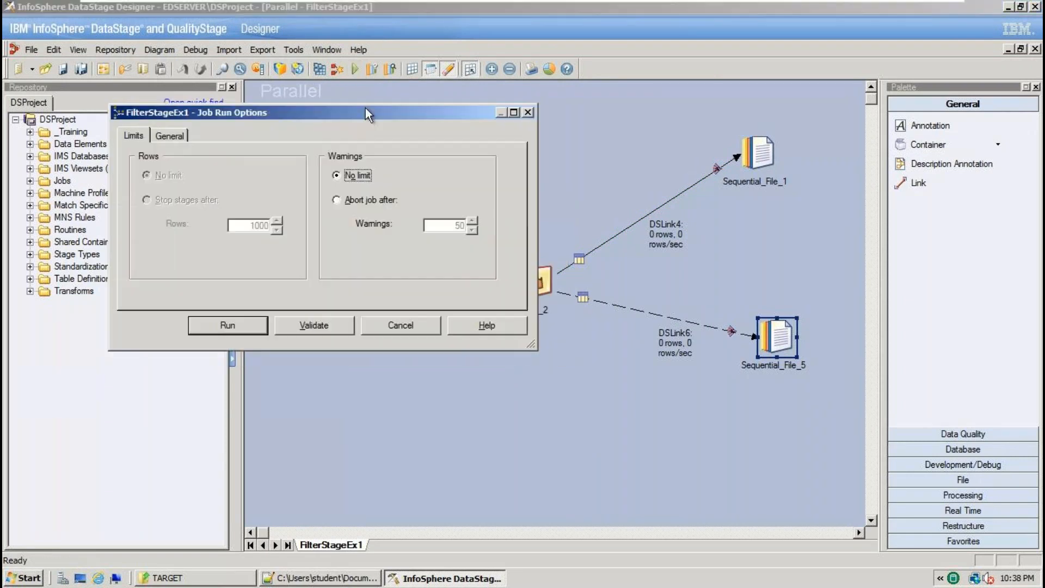
pyautogui.click(252, 330)
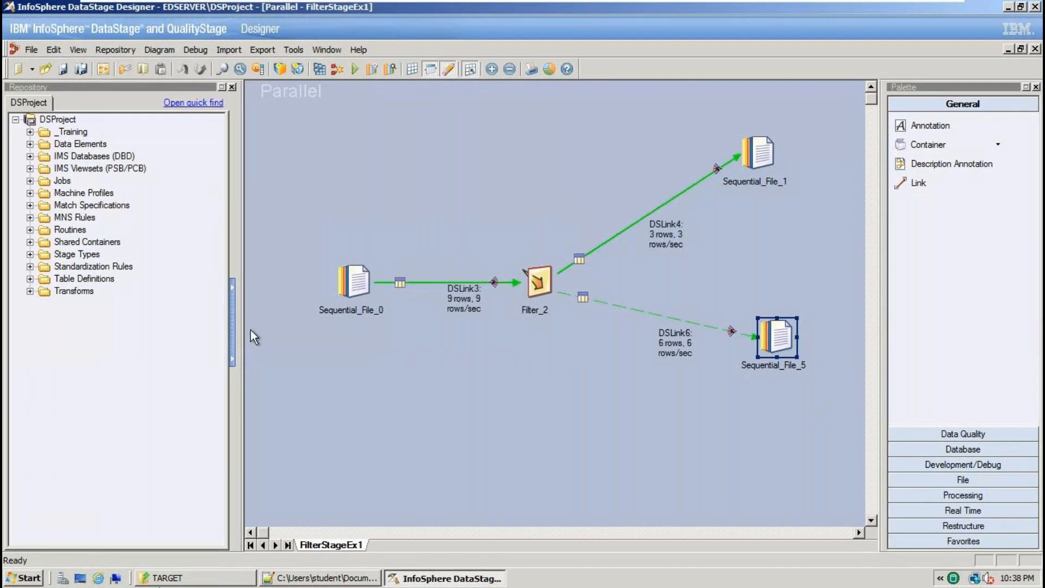
pyautogui.hotkey('alt', 'Tab')
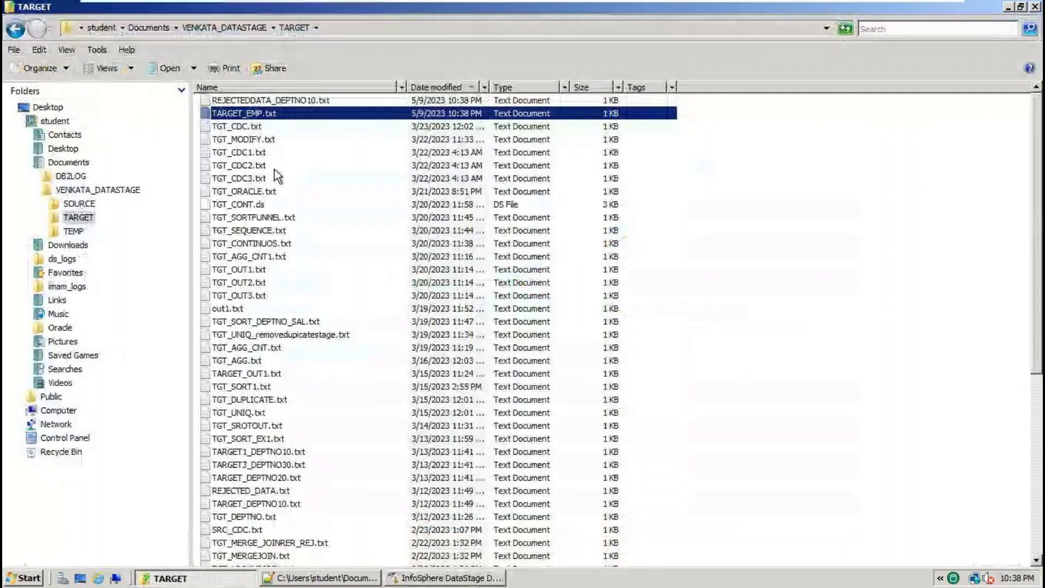
# Open REJECTEDDATA_DEPTNO10.txt in Notepad++ and reload its latest contents.
pyautogui.rightClick(280, 102)
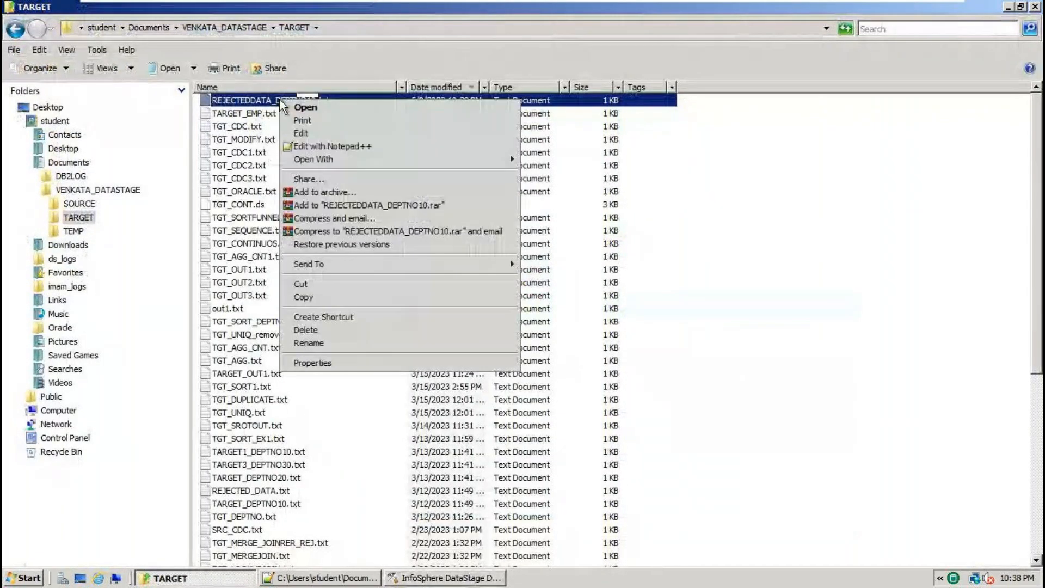
pyautogui.click(325, 147)
pyautogui.click(577, 343)
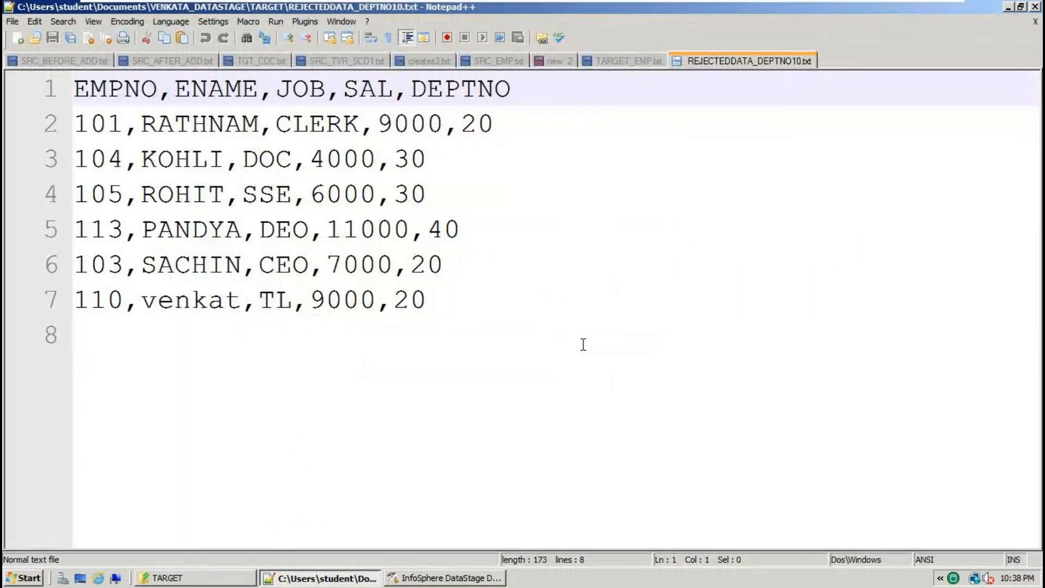
# Compare the six rejected rows with TARGET_EMP.txt's three DEPTNO 10 rows, then return to DataStage.
pyautogui.hotkey('ctrl', 'a')
pyautogui.moveTo(486, 338); pyautogui.dragTo(40, 99)
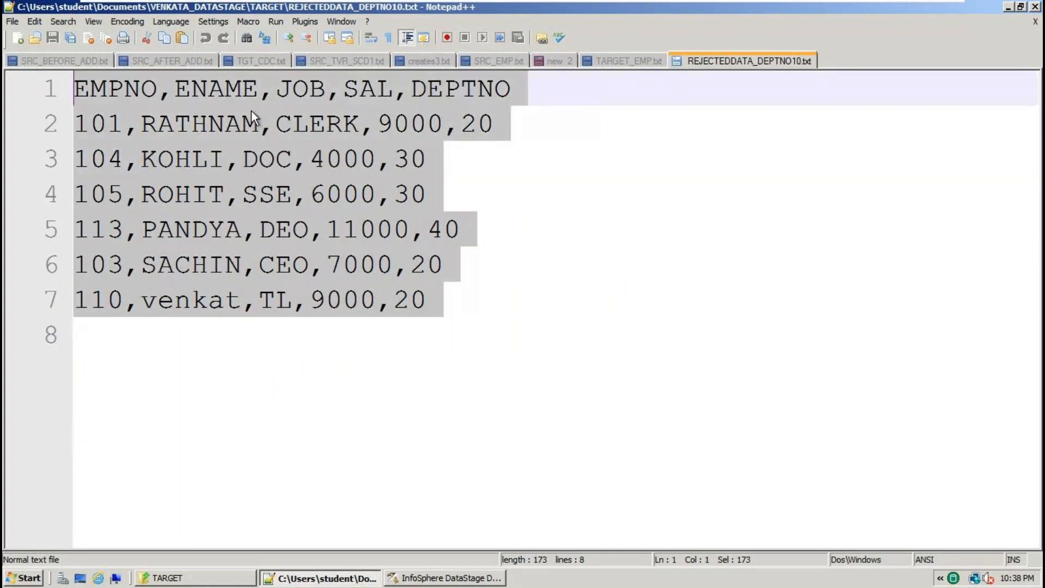
pyautogui.click(629, 61)
pyautogui.moveTo(344, 229); pyautogui.dragTo(75, 87)
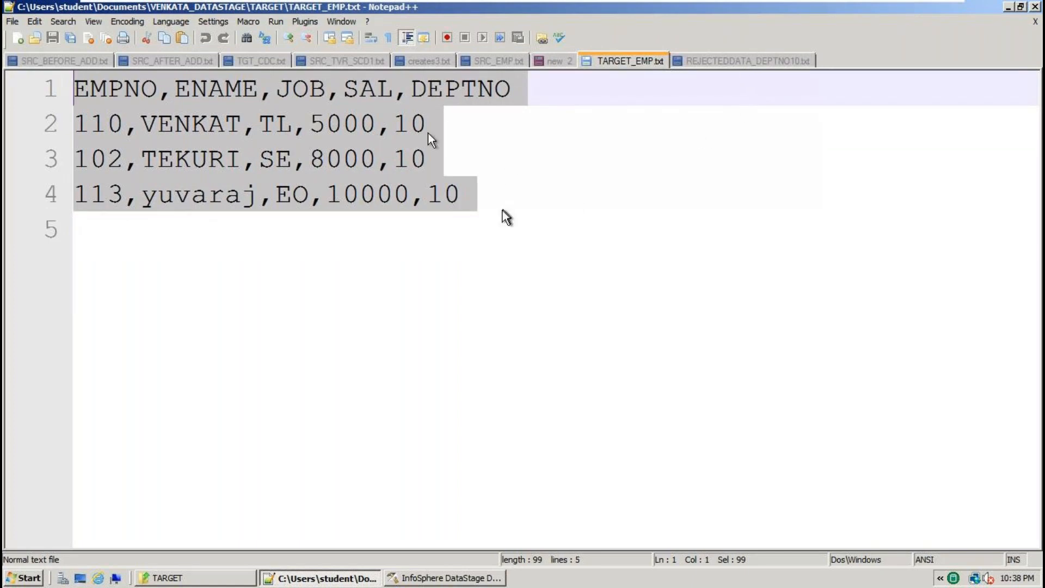
pyautogui.click(718, 61)
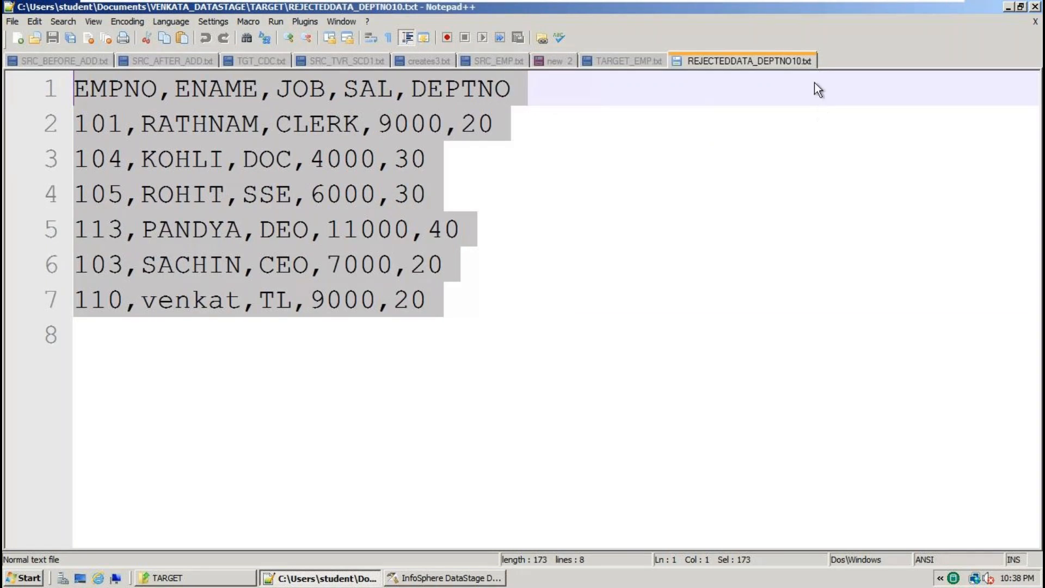
pyautogui.click(445, 577)
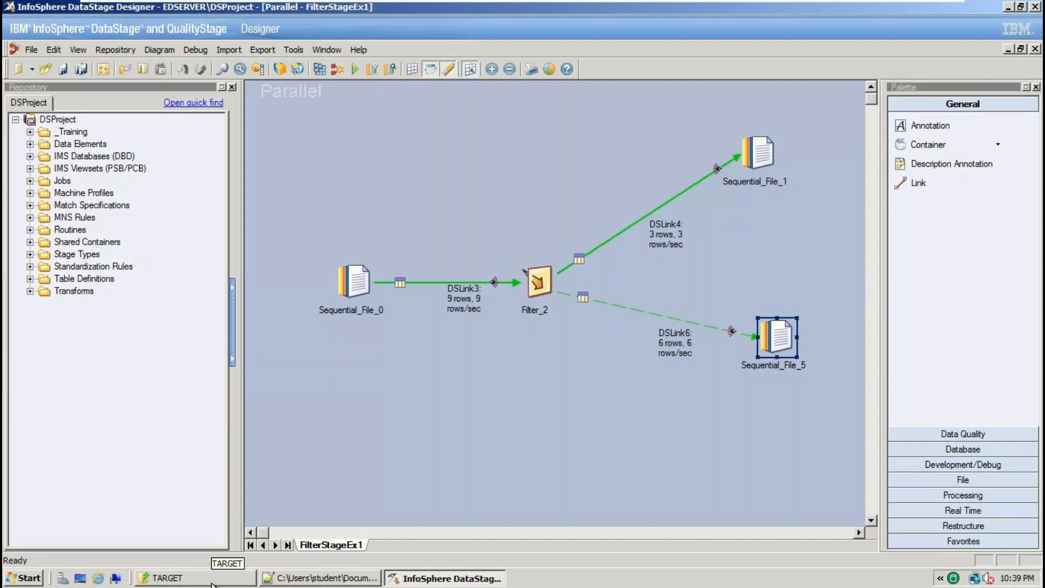
# Go from the TARGET folder up to SOURCE and open SRC_EMP.txt in Notepad++.
pyautogui.click(212, 584)
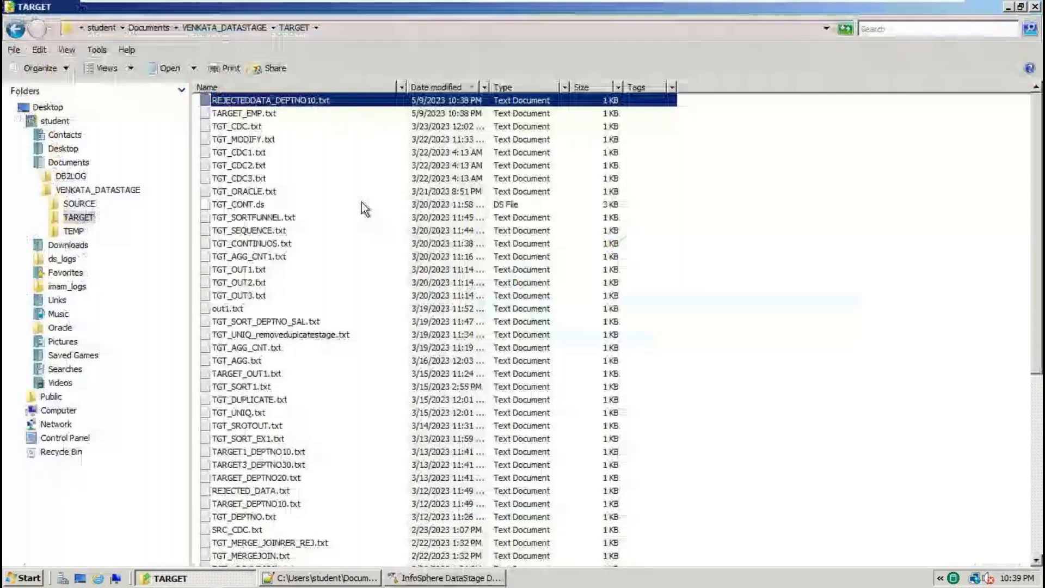
pyautogui.click(237, 30)
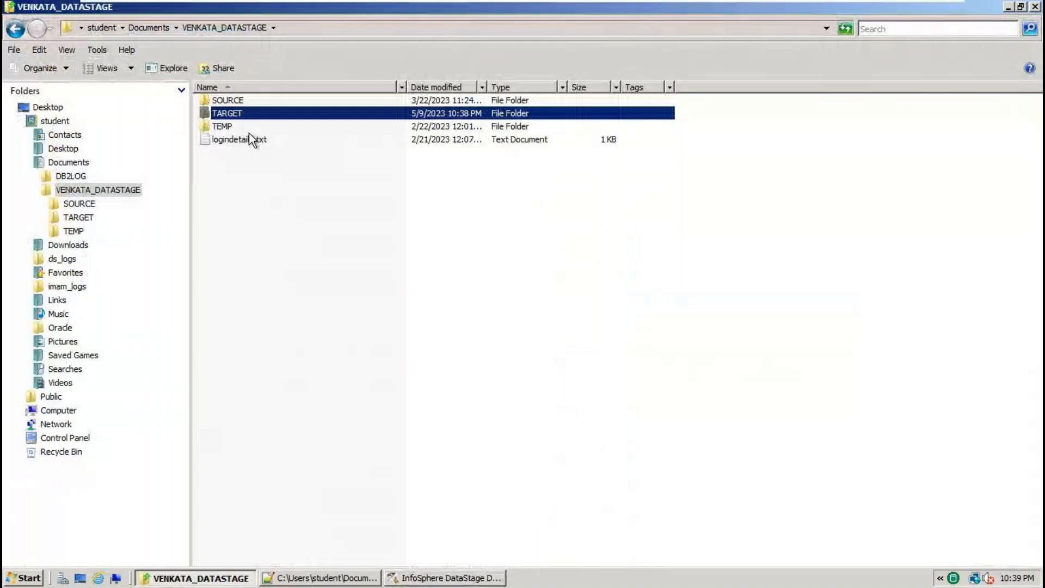
pyautogui.doubleClick(237, 101)
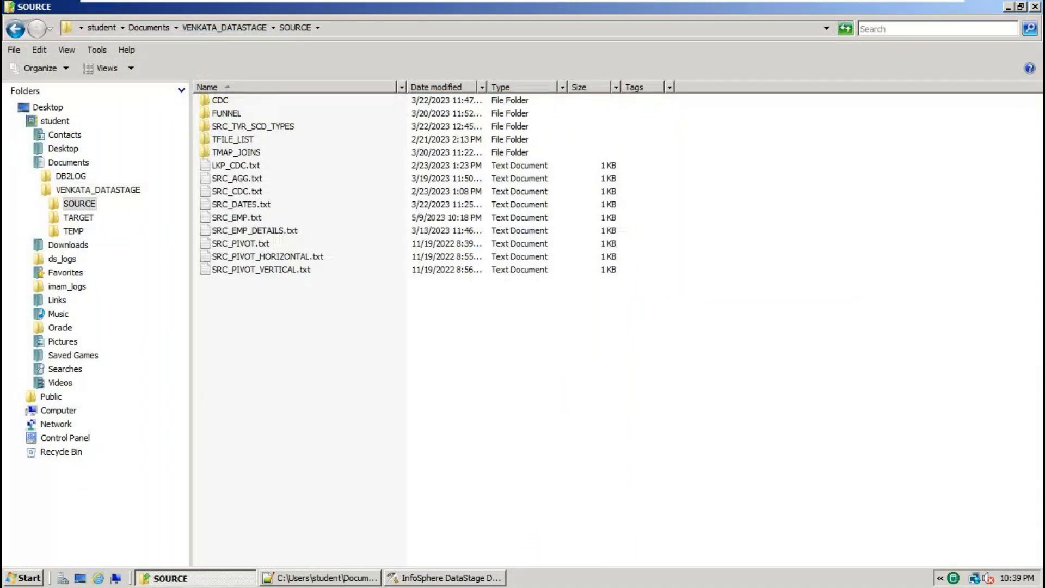
pyautogui.rightClick(252, 217)
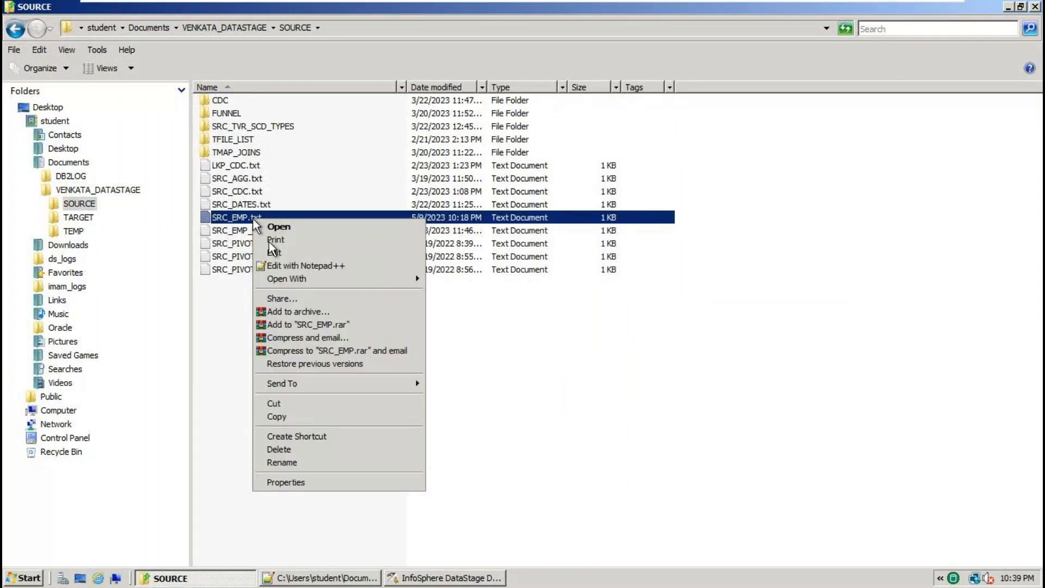
pyautogui.click(312, 255)
pyautogui.click(710, 54)
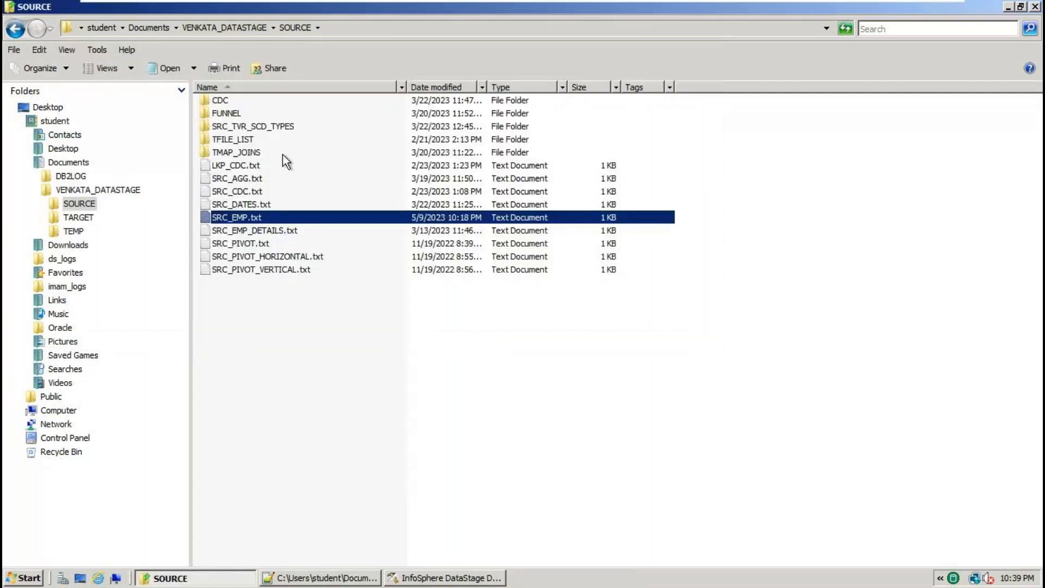
pyautogui.rightClick(232, 220)
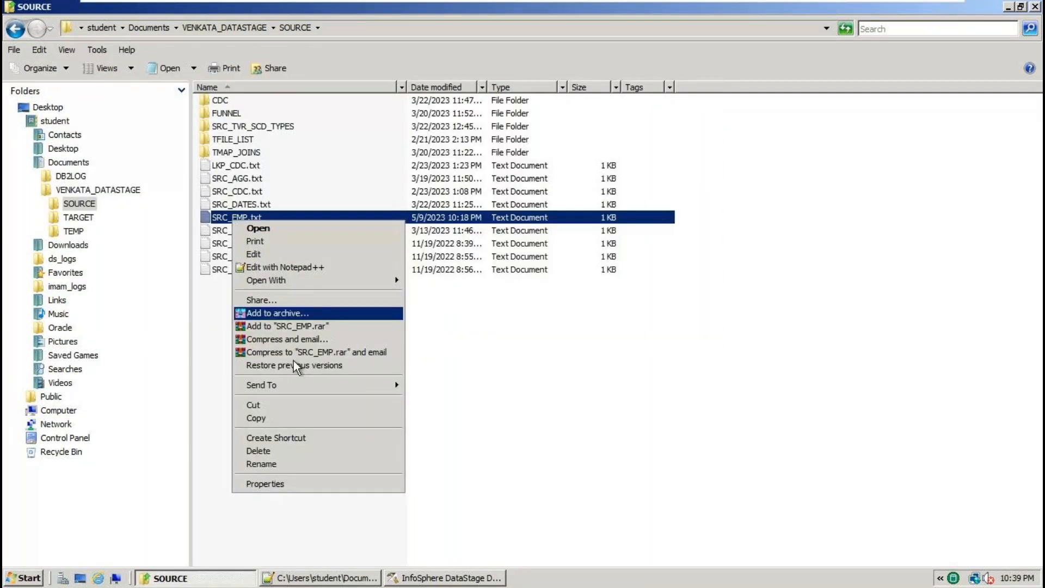
pyautogui.click(303, 266)
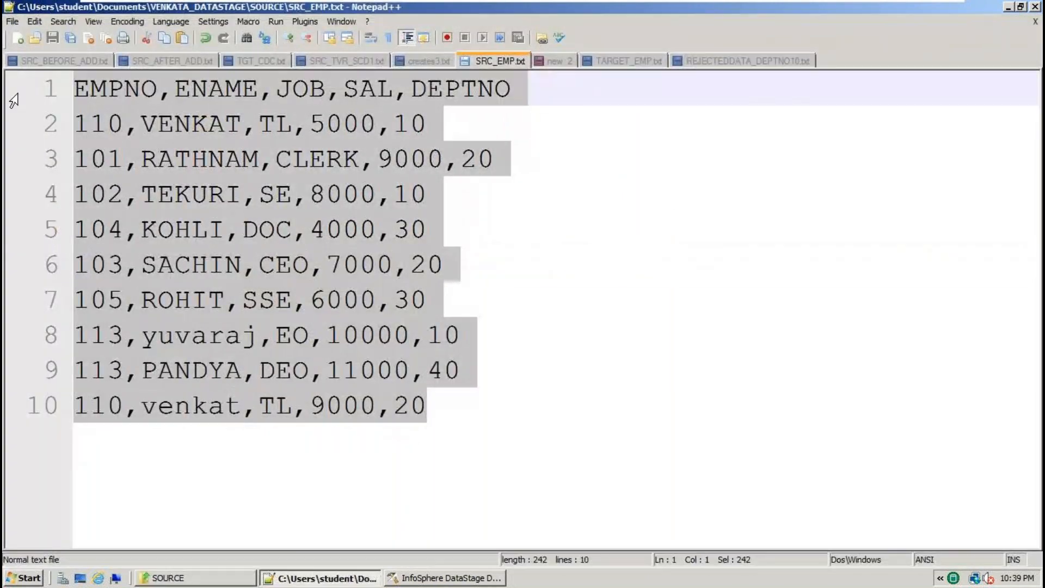
# Copy the source employee rows into a new Notepad++ document.
pyautogui.hotkey('ctrl', 'c')
pyautogui.hotkey('ctrl', 'n')
pyautogui.hotkey('ctrl', 'v')
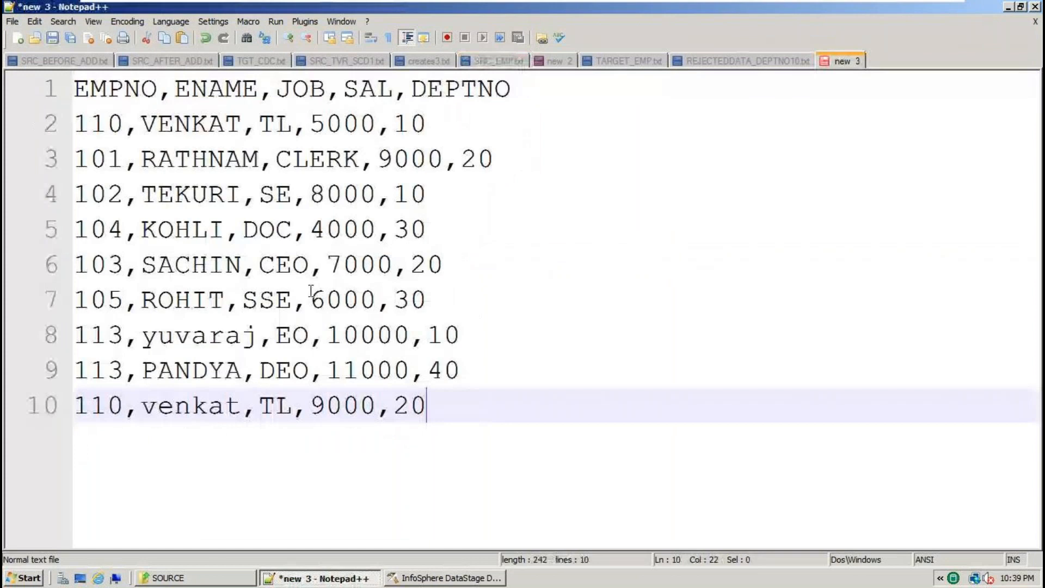
# Add out1.txt, out2.txt and out3.txt labels on separate lines below the data.
pyautogui.scroll(-2, 503, 391)
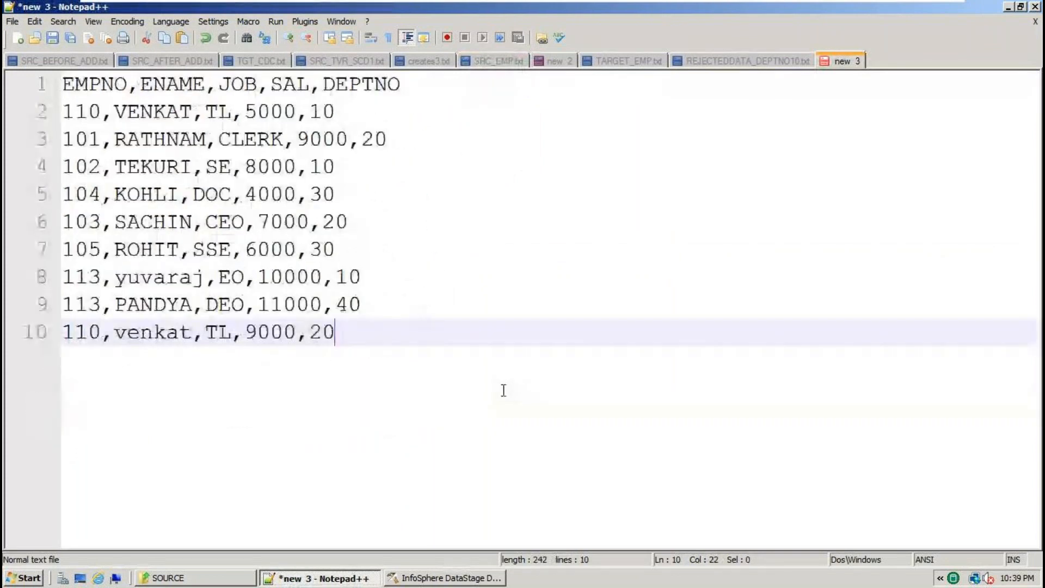
pyautogui.scroll(-1, 503, 390)
pyautogui.press('Return')
pyautogui.press('Return')
pyautogui.write('txt')
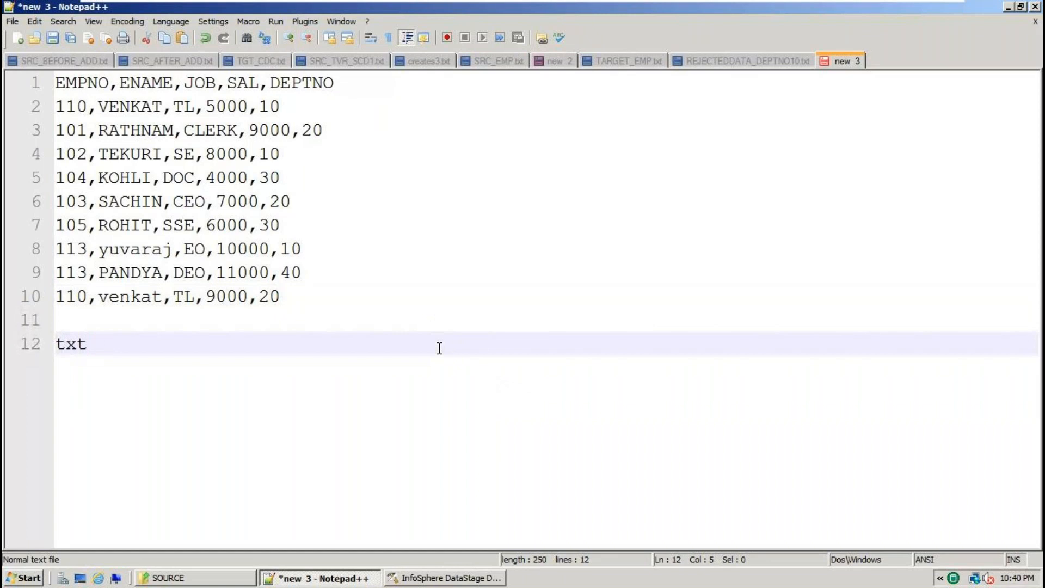
pyautogui.press('Left')
pyautogui.press('Left')
pyautogui.press('Left')
pyautogui.press('Left')
pyautogui.write('out1.')
pyautogui.click(150, 344)
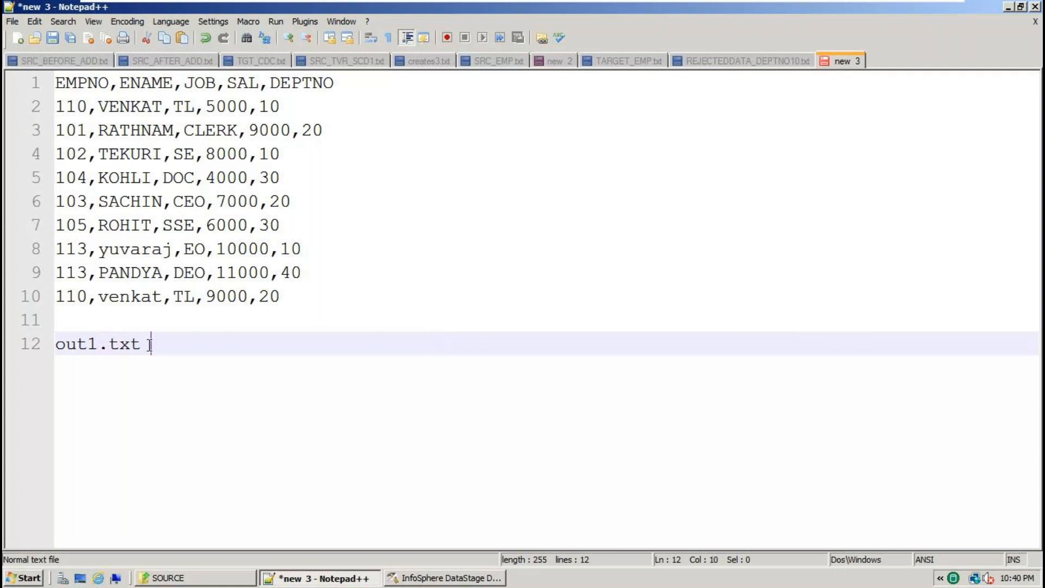
pyautogui.press('Return')
pyautogui.press('Return')
pyautogui.press('Return')
pyautogui.press('Return')
pyautogui.write('out2.txt')
pyautogui.press('Return')
pyautogui.press('Return')
pyautogui.press('Return')
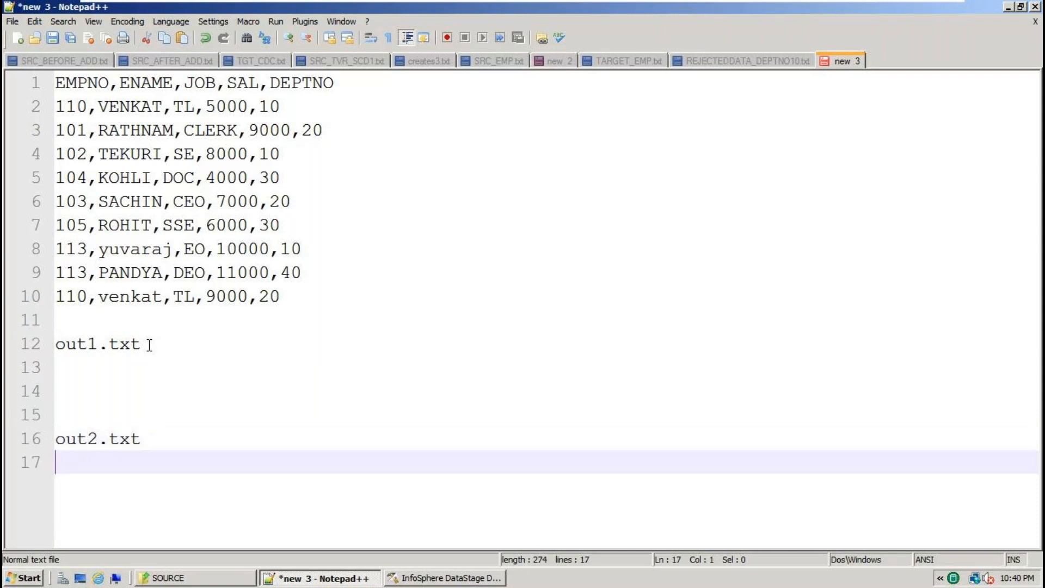
pyautogui.write('o')
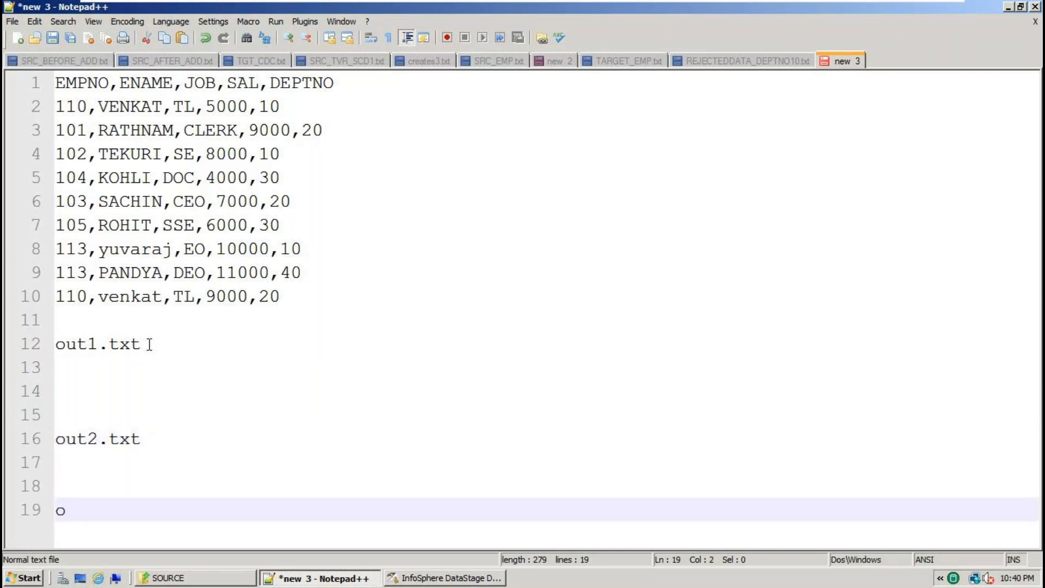
pyautogui.write('ut3.txt')
# Paste the column header and the line 2 DEPTNO 10 row under out1.txt.
pyautogui.doubleClick(75, 351)
pyautogui.click(83, 371)
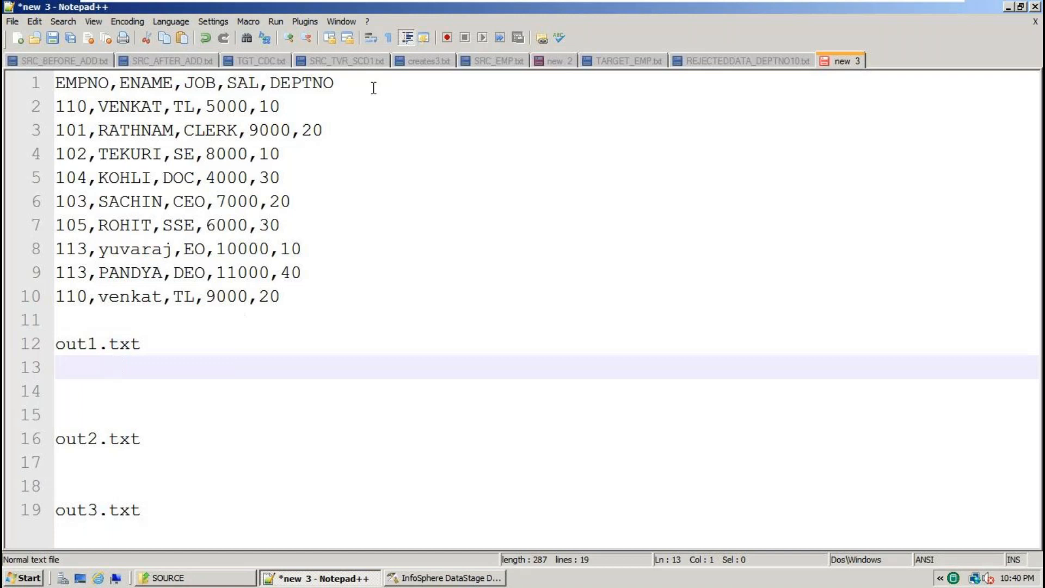
pyautogui.moveTo(342, 84); pyautogui.dragTo(6, 88)
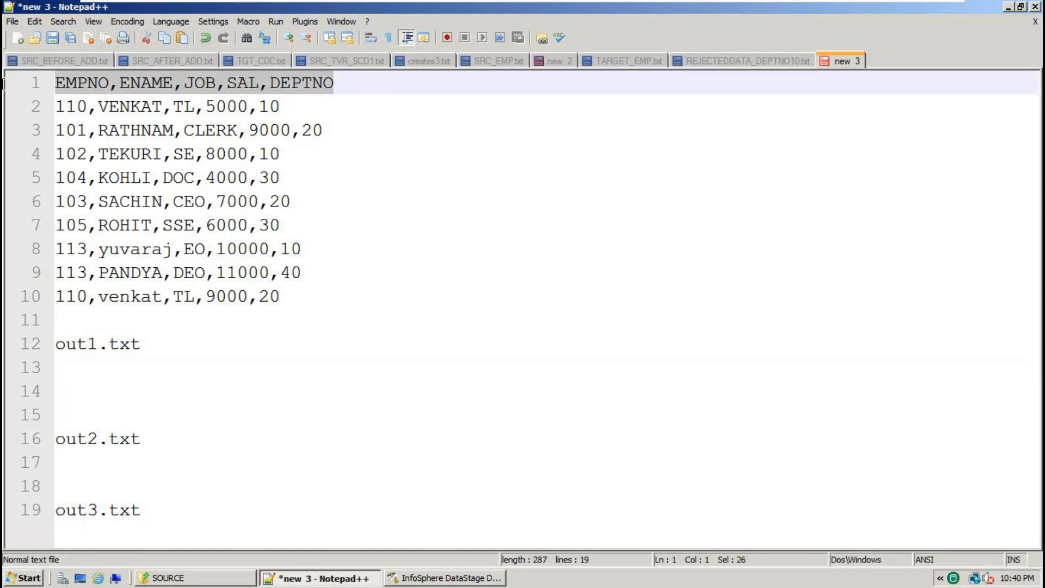
pyautogui.click(120, 372)
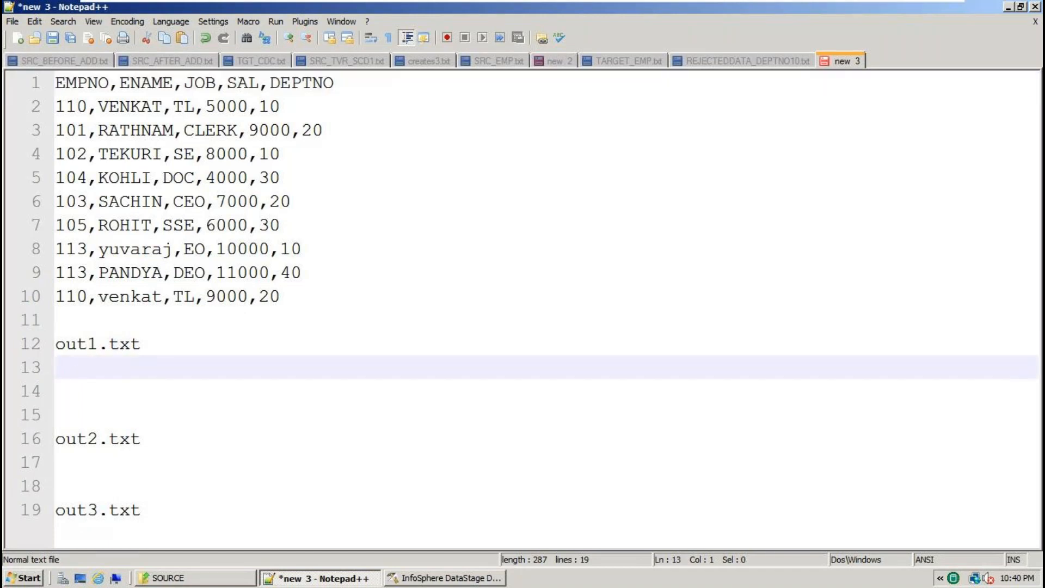
pyautogui.hotkey('ctrl', 'v')
pyautogui.moveTo(280, 107); pyautogui.dragTo(40, 105)
pyautogui.click(82, 391)
pyautogui.hotkey('ctrl', 'v')
# Copy the line 4 and line 8 DEPTNO 10 rows into the out1.txt block.
pyautogui.moveTo(292, 153); pyautogui.dragTo(55, 153)
pyautogui.hotkey('ctrl', 'c')
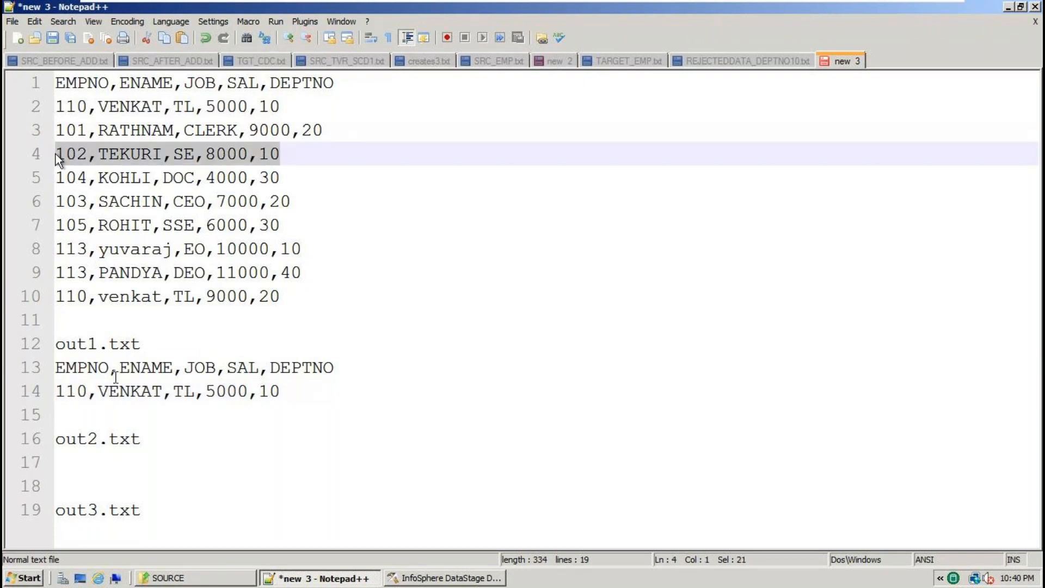
pyautogui.click(69, 414)
pyautogui.hotkey('ctrl', 'v')
pyautogui.moveTo(318, 252); pyautogui.dragTo(44, 259)
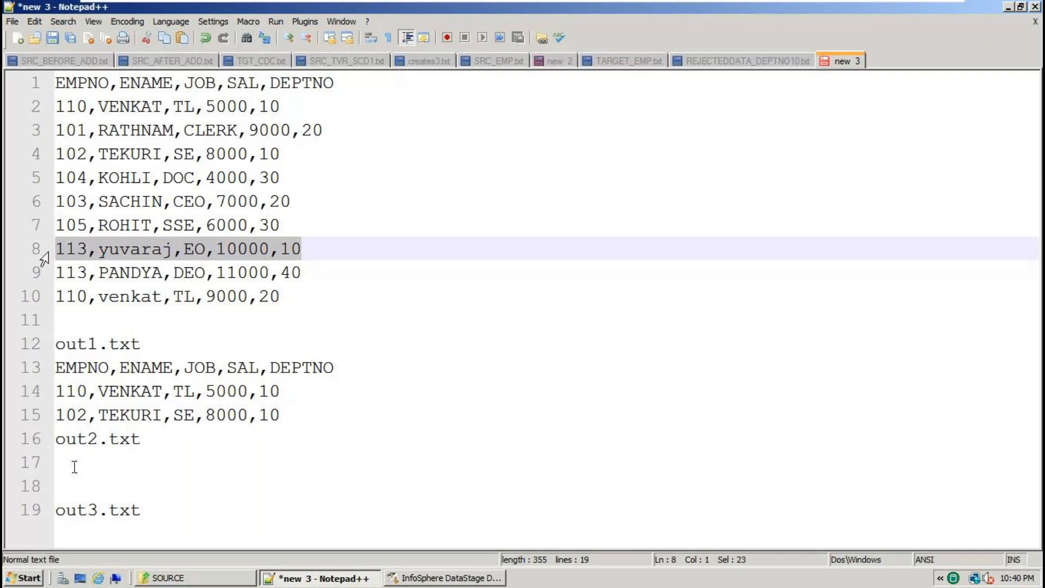
pyautogui.hotkey('ctrl', 'c')
pyautogui.click(298, 415)
pyautogui.press('Return')
pyautogui.hotkey('ctrl', 'v')
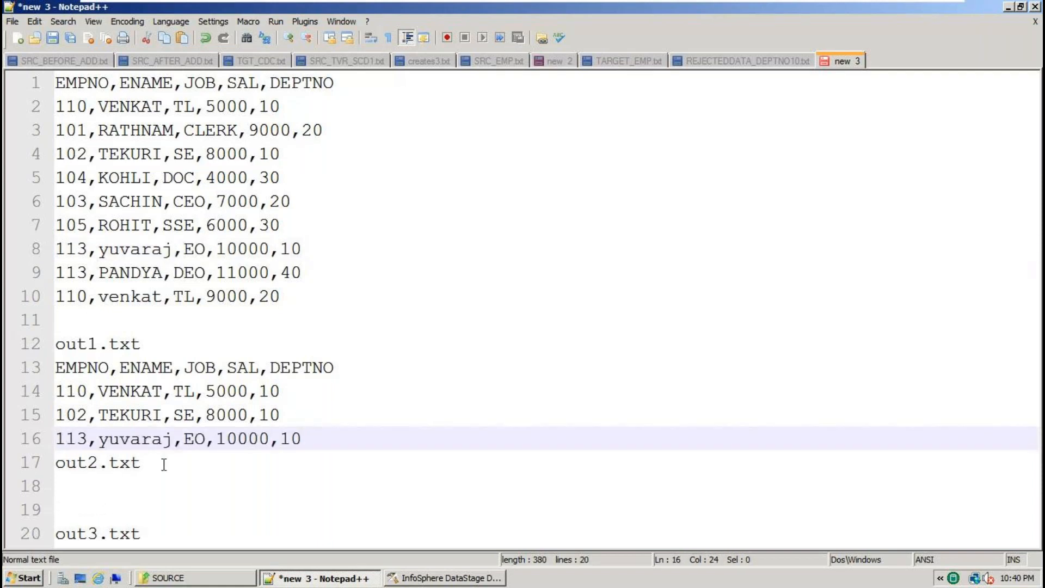
# Paste the EMPNO,ENAME,JOB,SAL,DEPTNO column header under out2.txt.
pyautogui.click(79, 464)
pyautogui.doubleClick(79, 464)
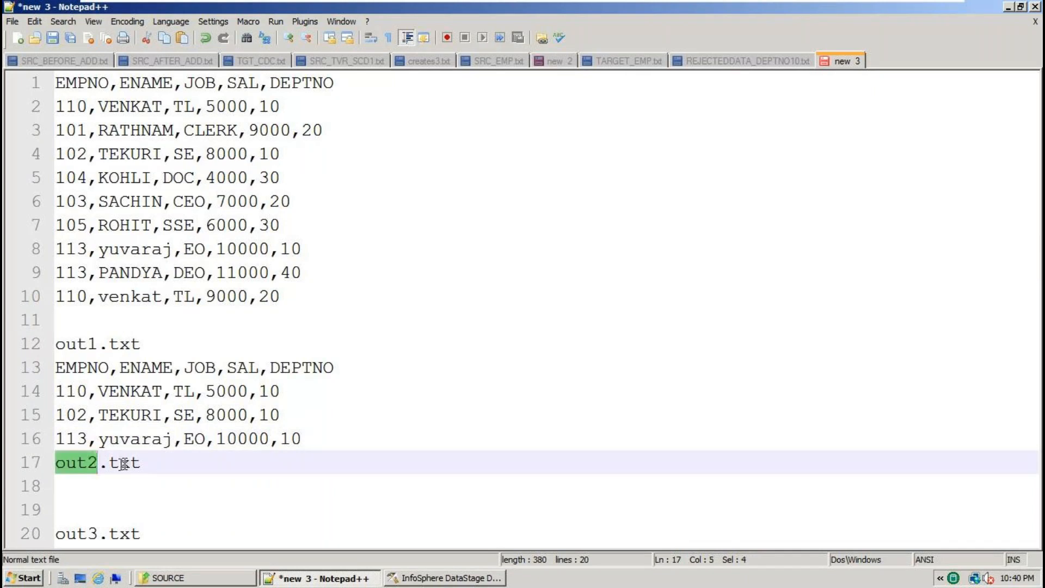
pyautogui.doubleClick(124, 462)
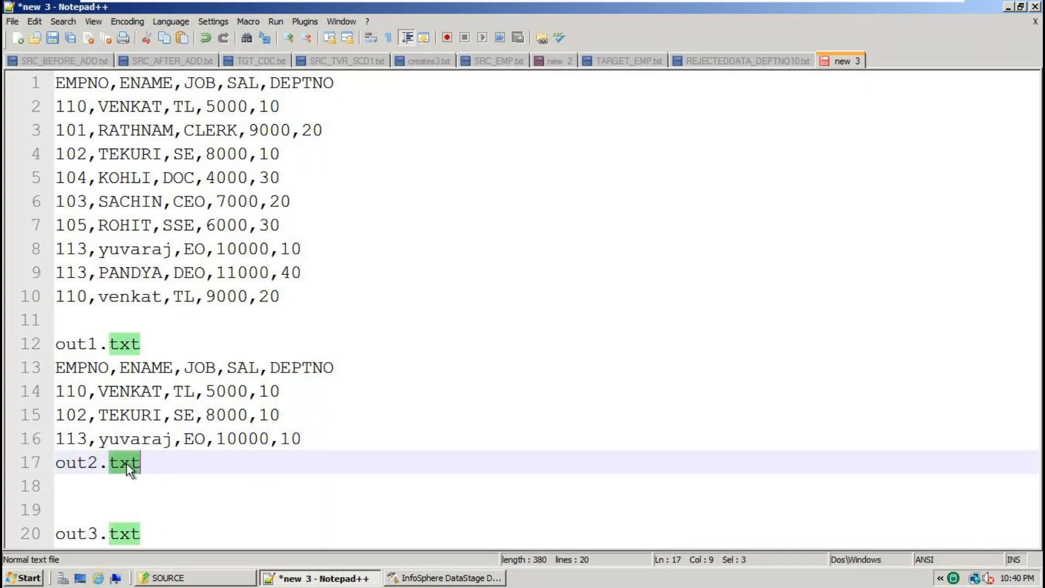
pyautogui.doubleClick(319, 129)
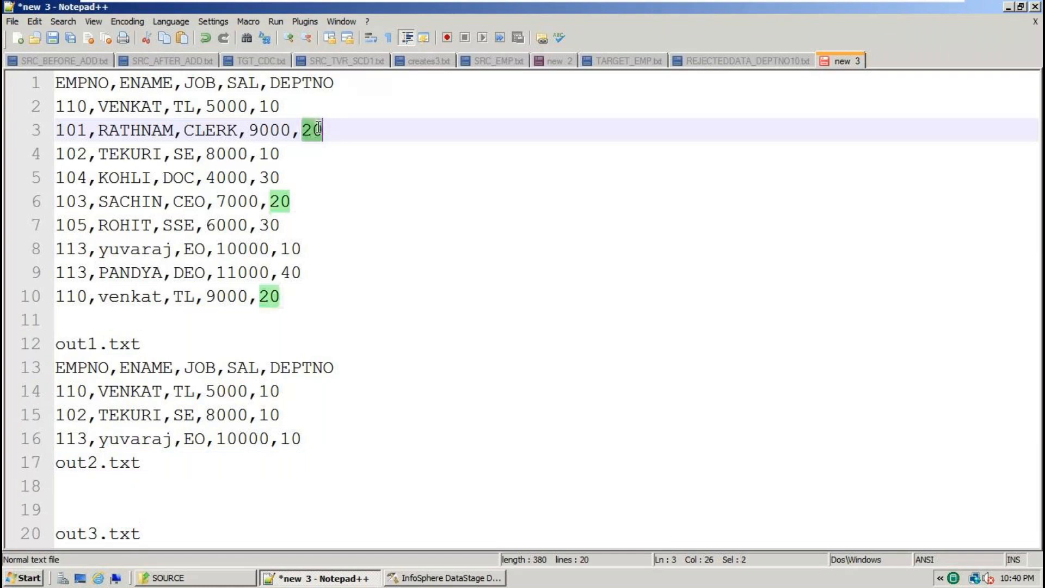
pyautogui.moveTo(335, 82); pyautogui.dragTo(40, 86)
pyautogui.hotkey('ctrl', 'c')
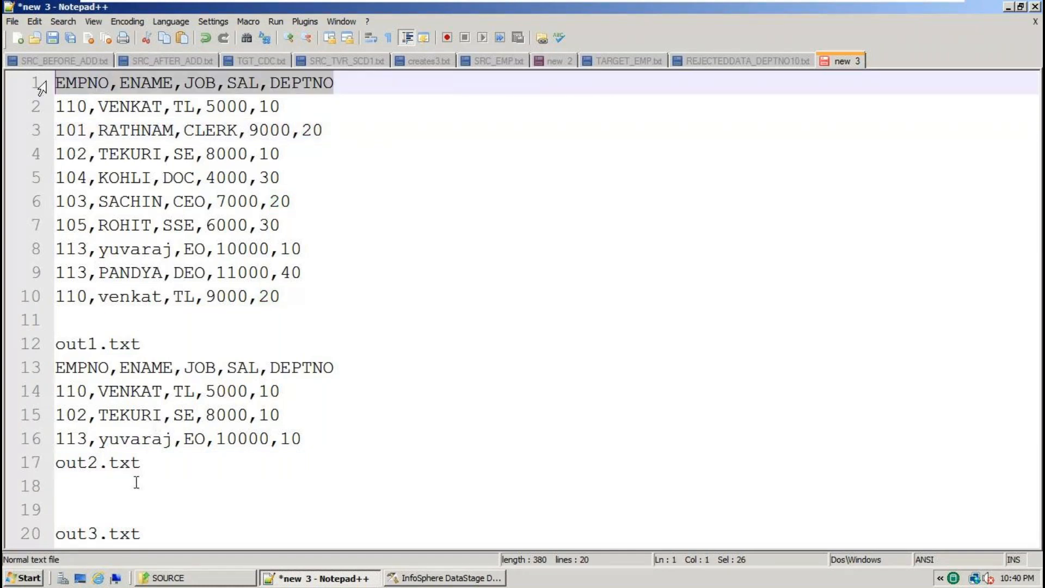
pyautogui.click(123, 484)
pyautogui.hotkey('ctrl', 'v')
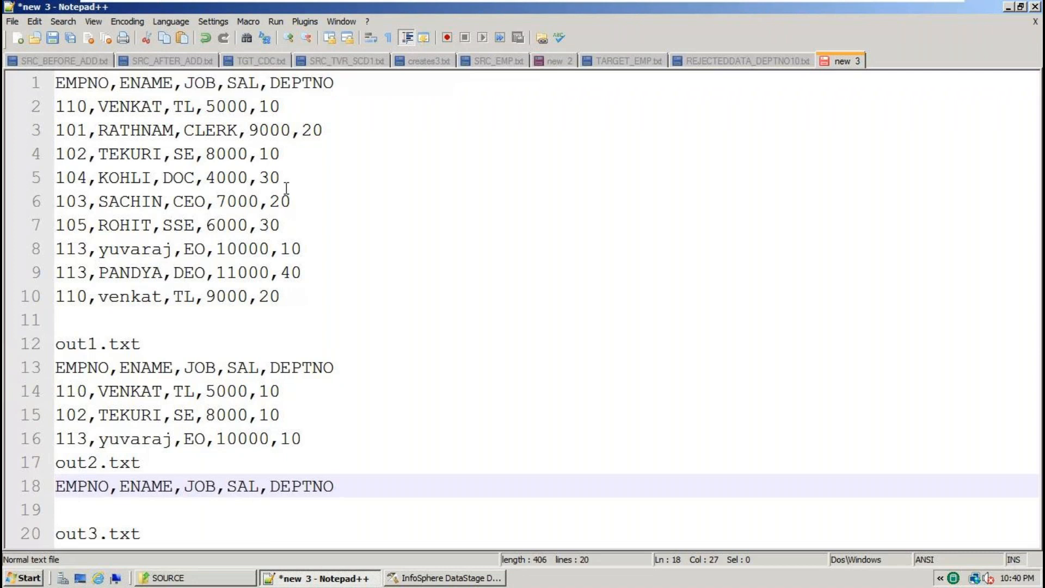
# Copy the line 3 and line 6 DEPTNO 20 rows under out2.txt's header.
pyautogui.doubleClick(306, 132)
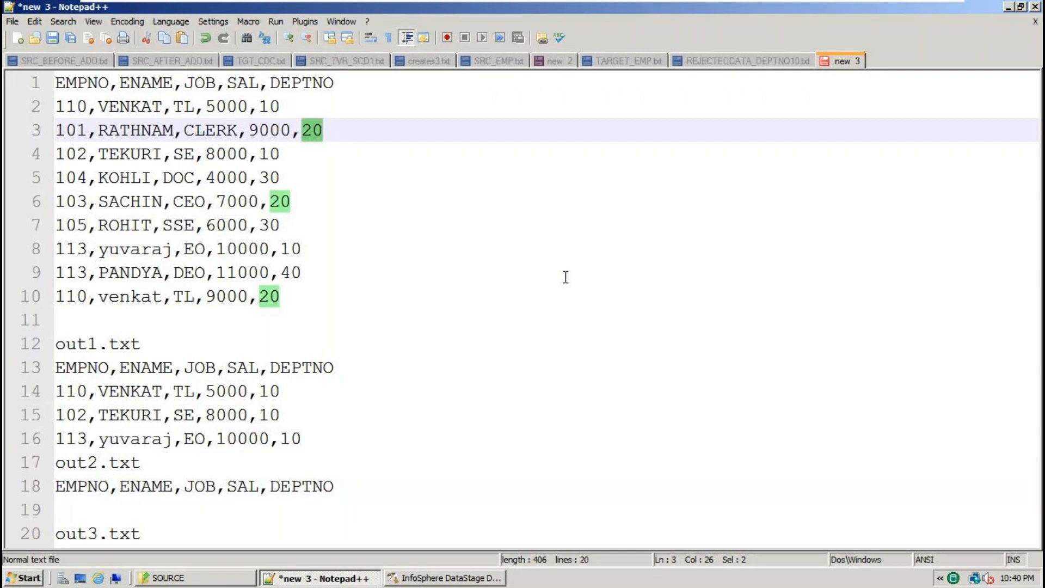
pyautogui.click(347, 131)
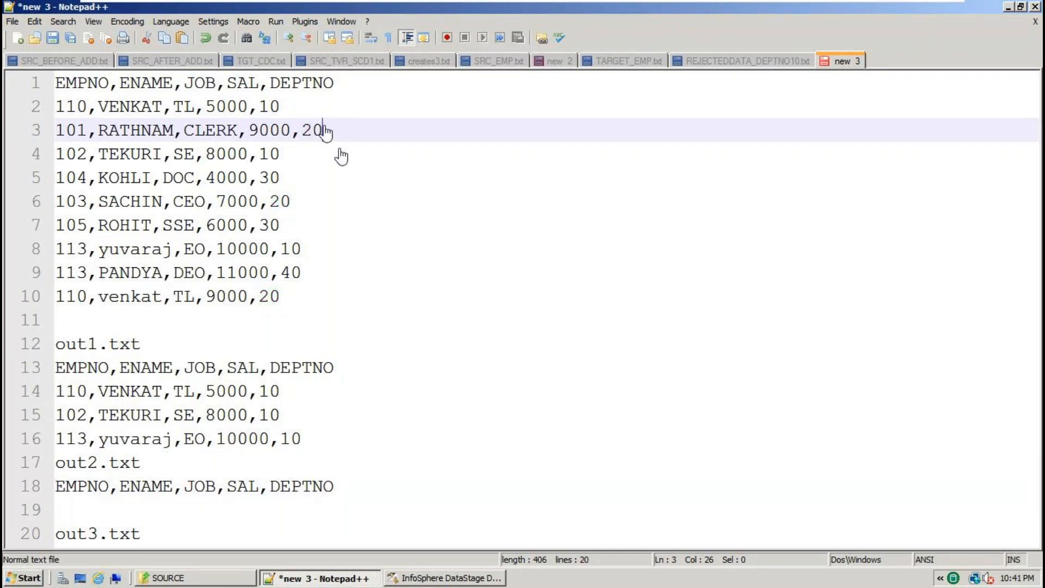
pyautogui.hotkey('shift', 'Home')
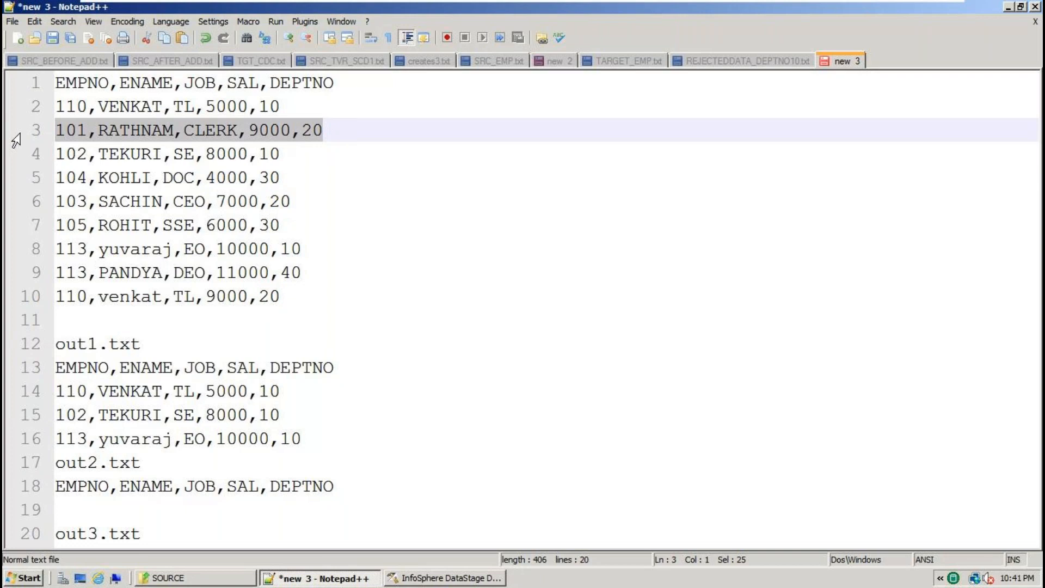
pyautogui.click(78, 506)
pyautogui.hotkey('ctrl', 'v')
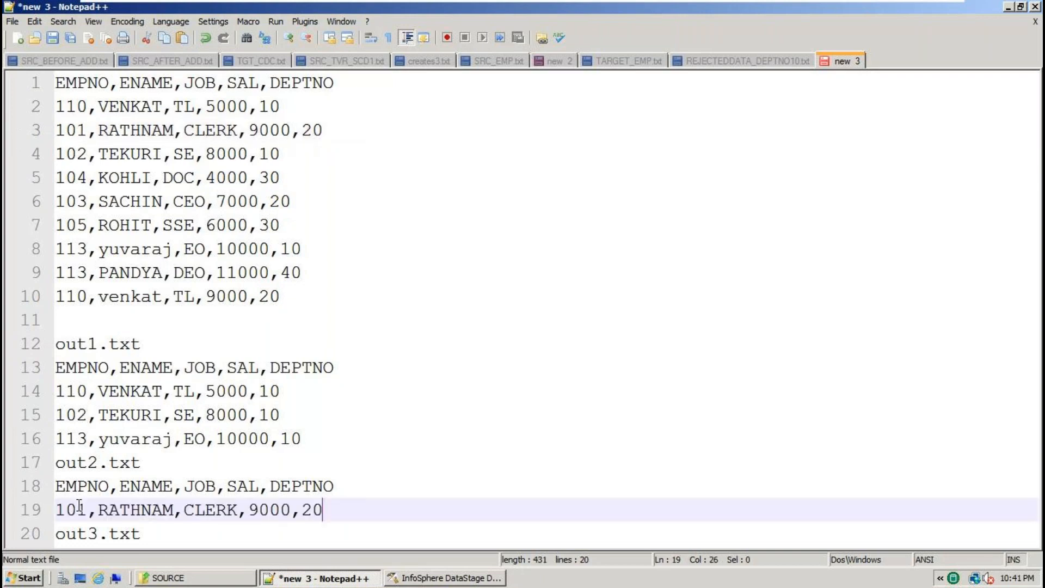
pyautogui.click(286, 202)
pyautogui.hotkey('shift', 'Home')
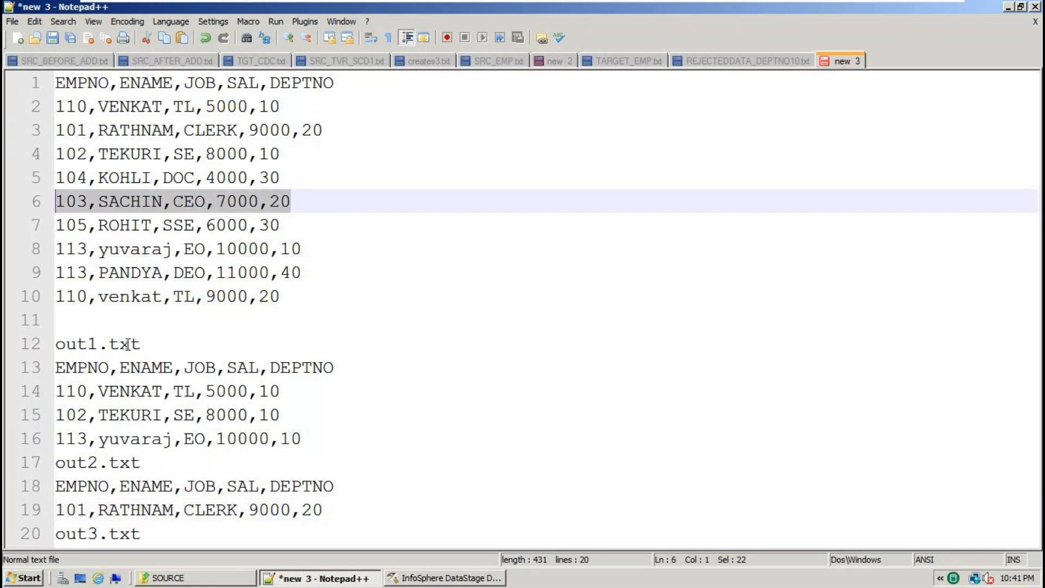
pyautogui.click(362, 509)
pyautogui.press('Return')
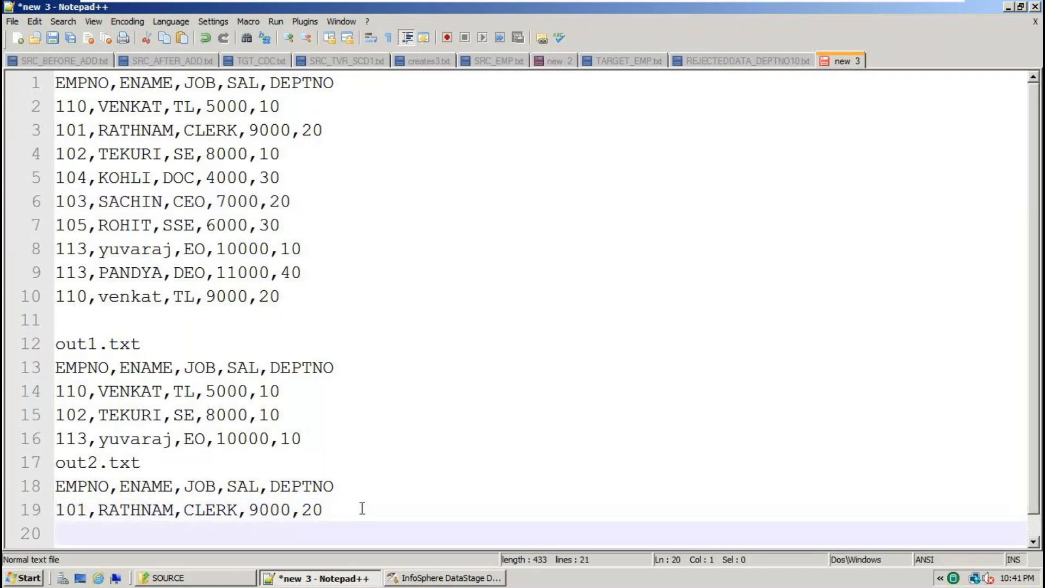
pyautogui.hotkey('ctrl', 'v')
# Add the line 10 DEPTNO 20 row as the third row under out2.txt.
pyautogui.doubleClick(280, 201)
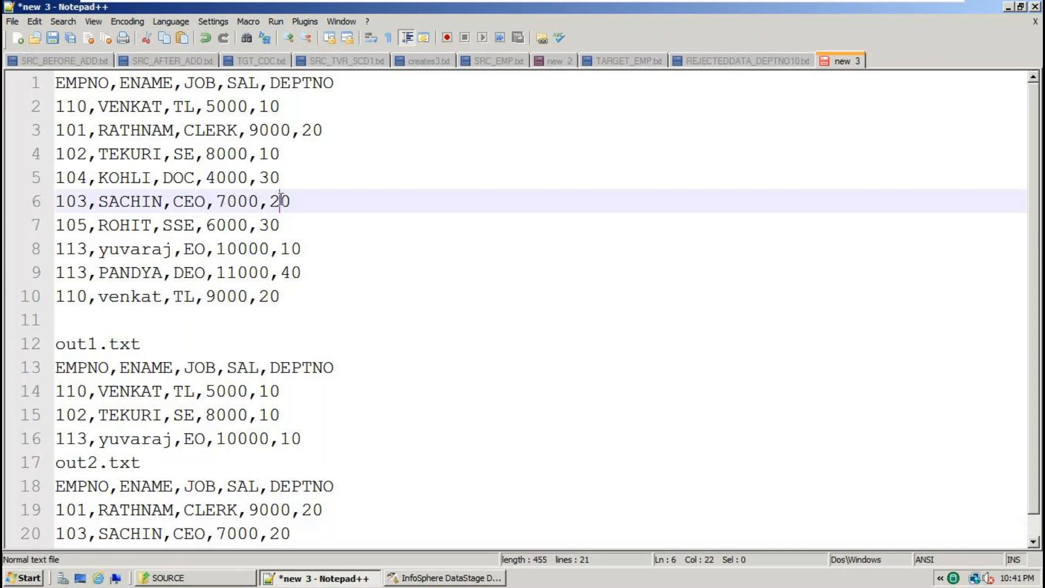
pyautogui.moveTo(291, 299); pyautogui.dragTo(10, 299)
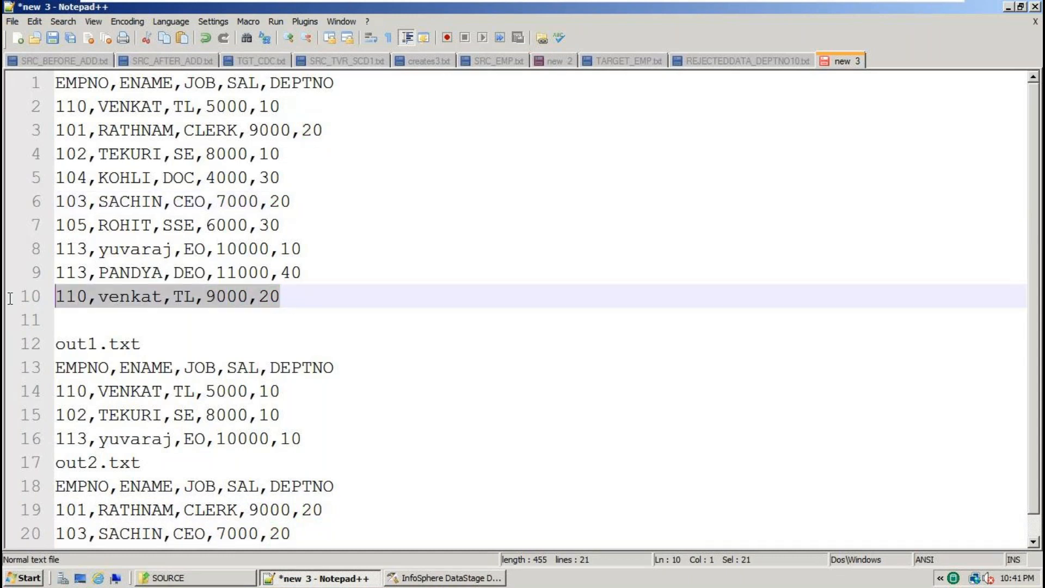
pyautogui.scroll(-1, 256, 458)
pyautogui.click(319, 510)
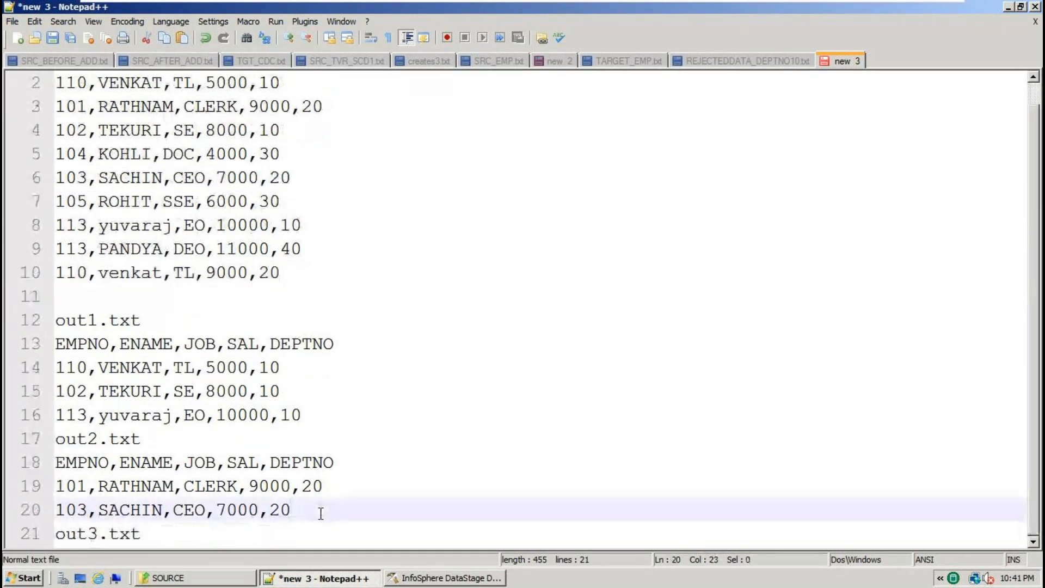
pyautogui.press('Return')
pyautogui.press('Return')
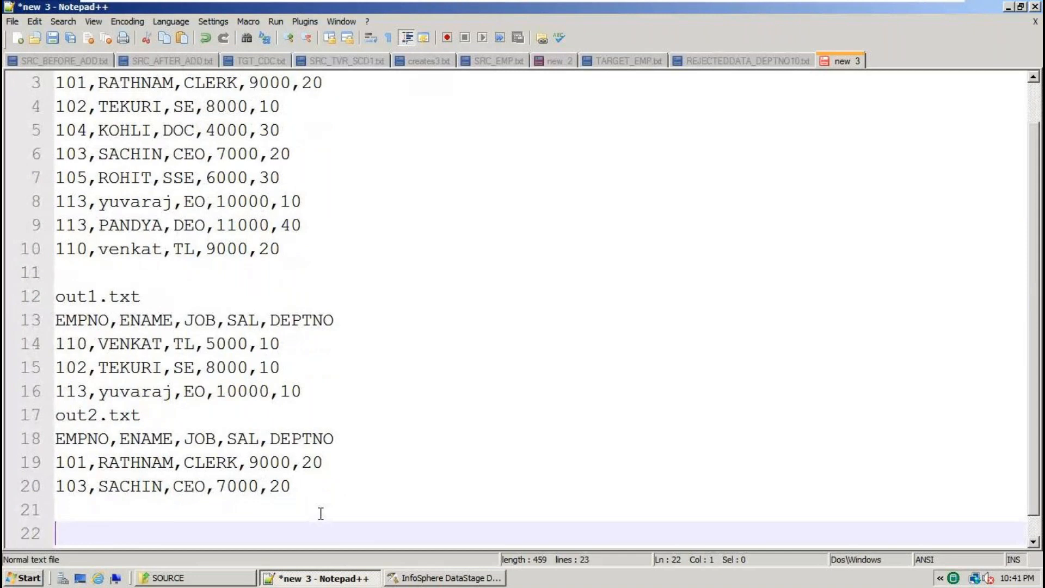
pyautogui.click(81, 509)
pyautogui.hotkey('ctrl', 'v')
# Paste the column header on a new line under out3.txt.
pyautogui.scroll(-1, 266, 520)
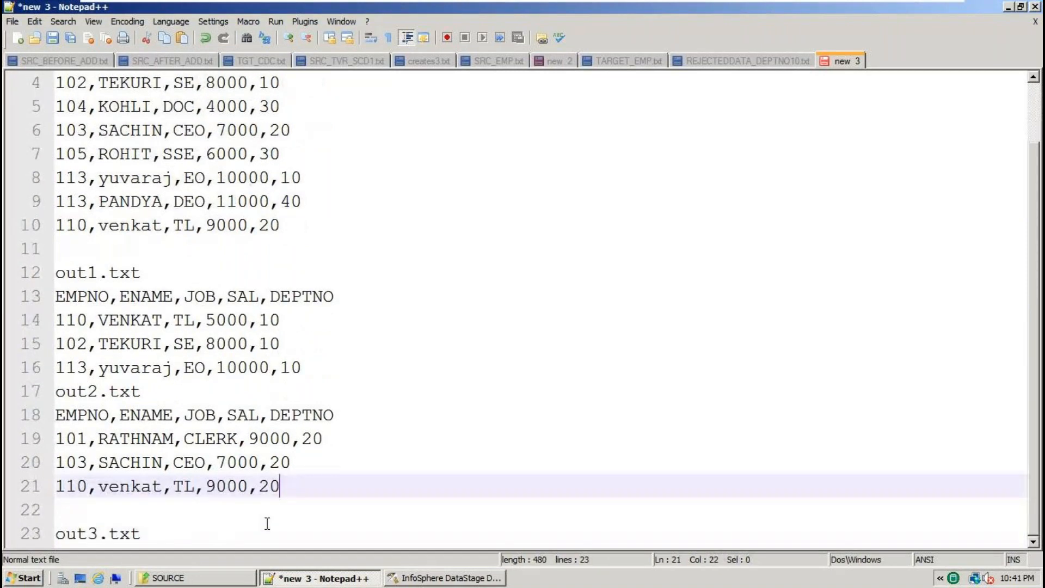
pyautogui.click(165, 533)
pyautogui.press('Return')
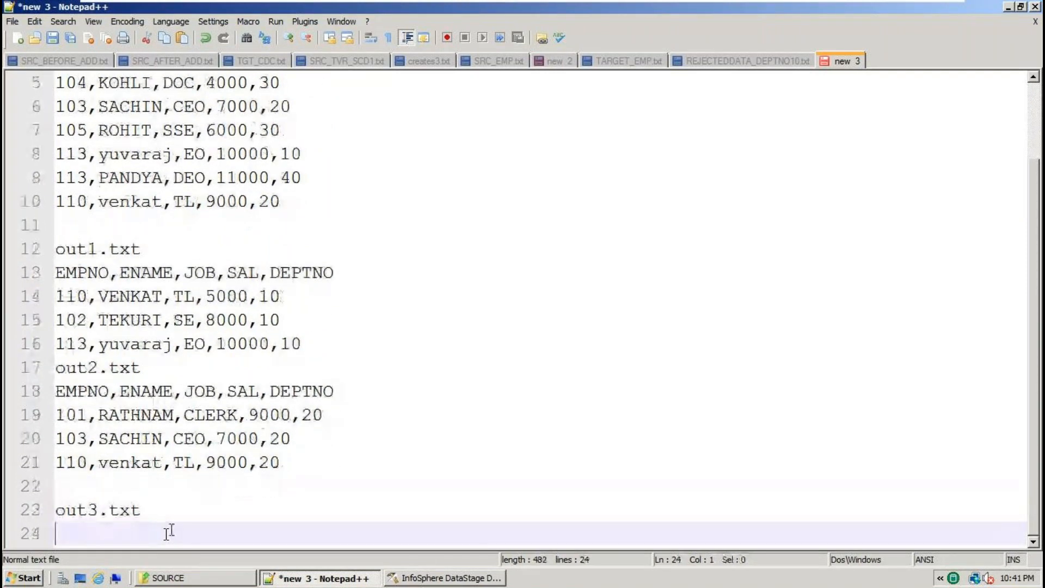
pyautogui.moveTo(259, 130); pyautogui.dragTo(293, 138)
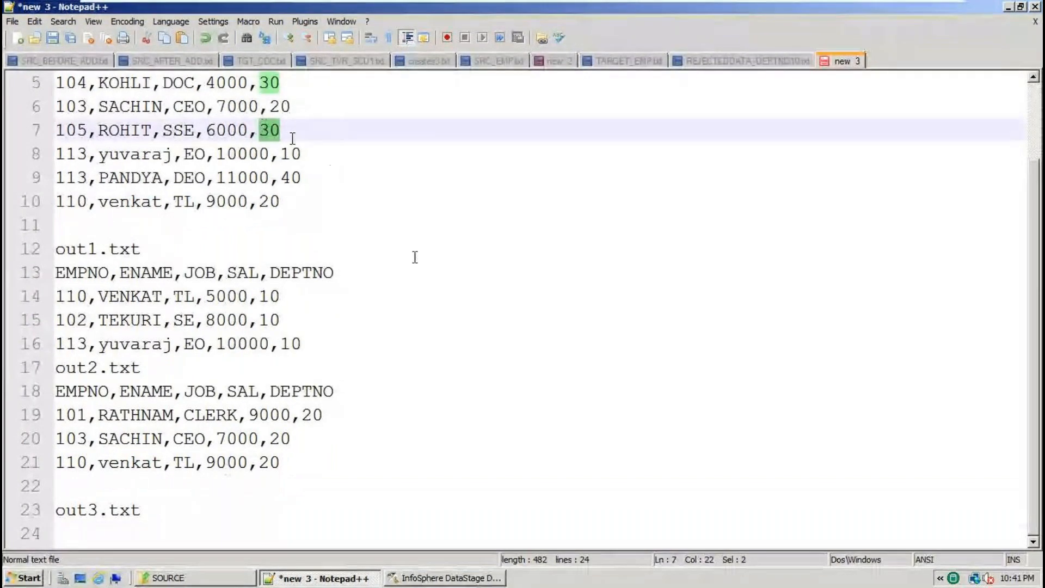
pyautogui.scroll(2, 415, 255)
pyautogui.click(355, 87)
pyautogui.moveTo(355, 87); pyautogui.dragTo(31, 87)
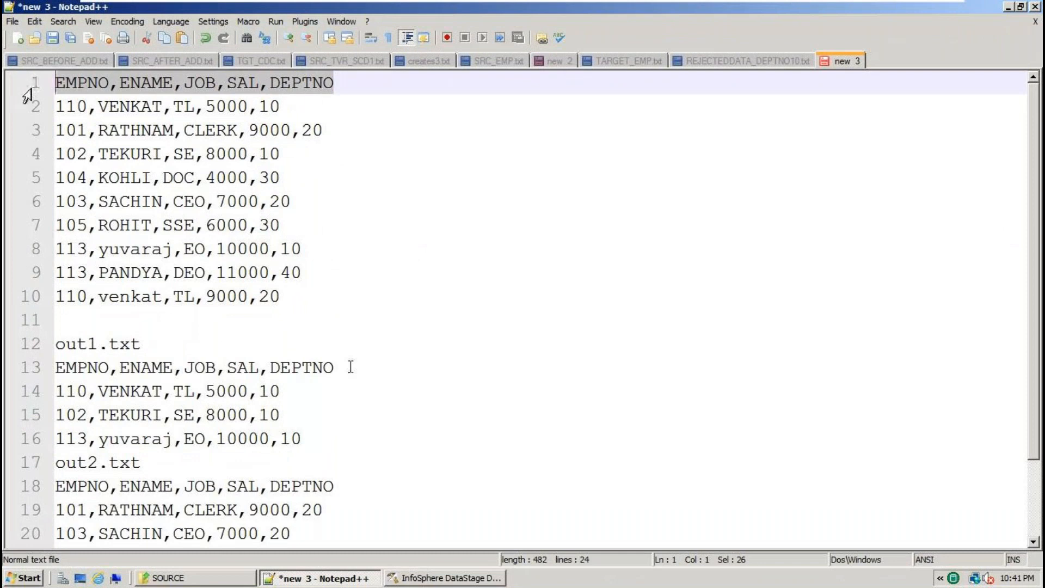
pyautogui.scroll(-2, 178, 508)
pyautogui.click(175, 510)
pyautogui.press('Return')
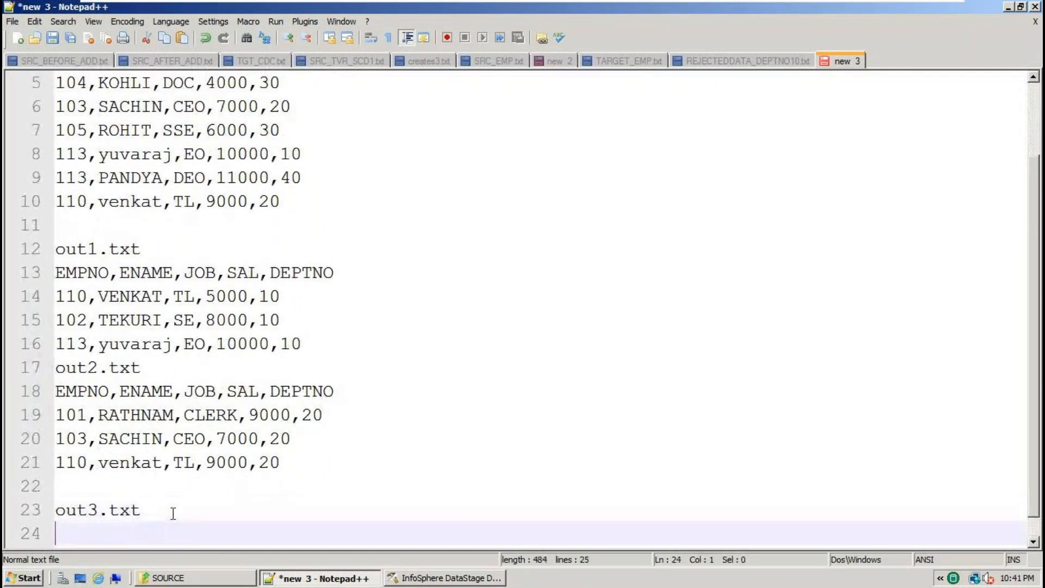
pyautogui.hotkey('ctrl', 'v')
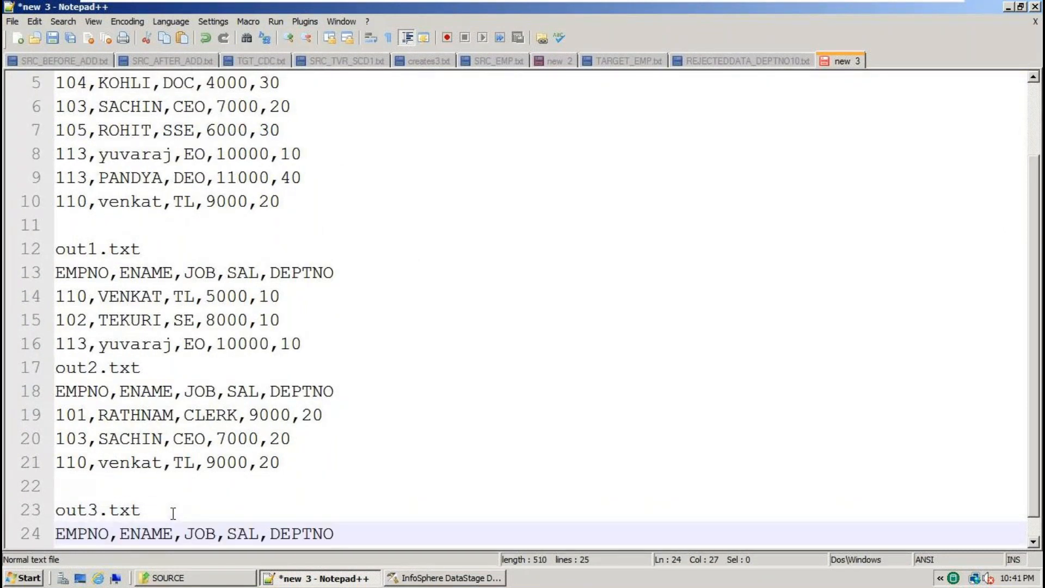
# Paste the 105,ROHIT,SSE,6000,30 row below the out3.txt header.
pyautogui.doubleClick(287, 131)
pyautogui.moveTo(328, 132); pyautogui.dragTo(19, 134)
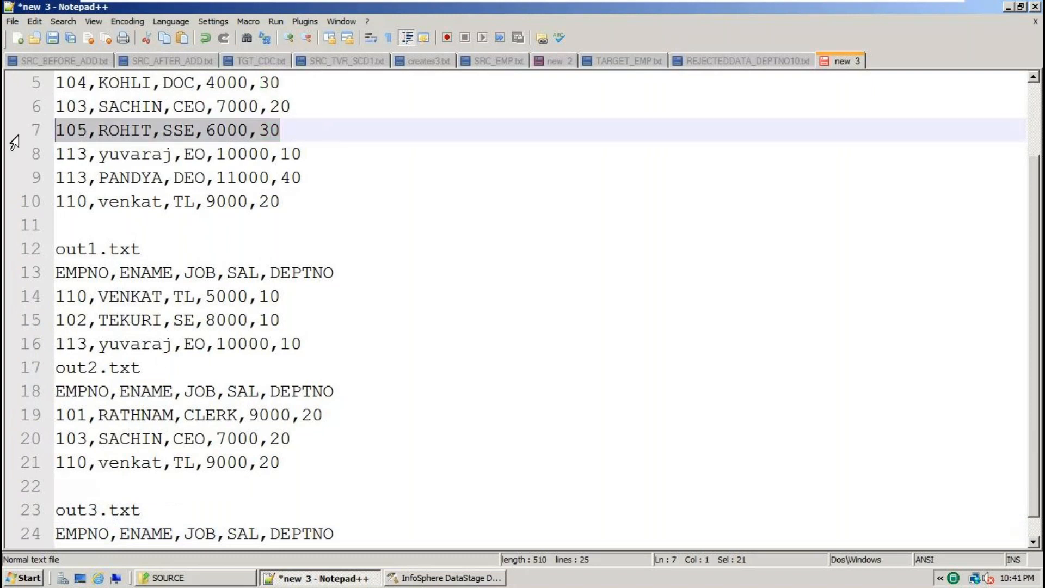
pyautogui.scroll(-1, 370, 530)
pyautogui.click(356, 510)
pyautogui.press('Return')
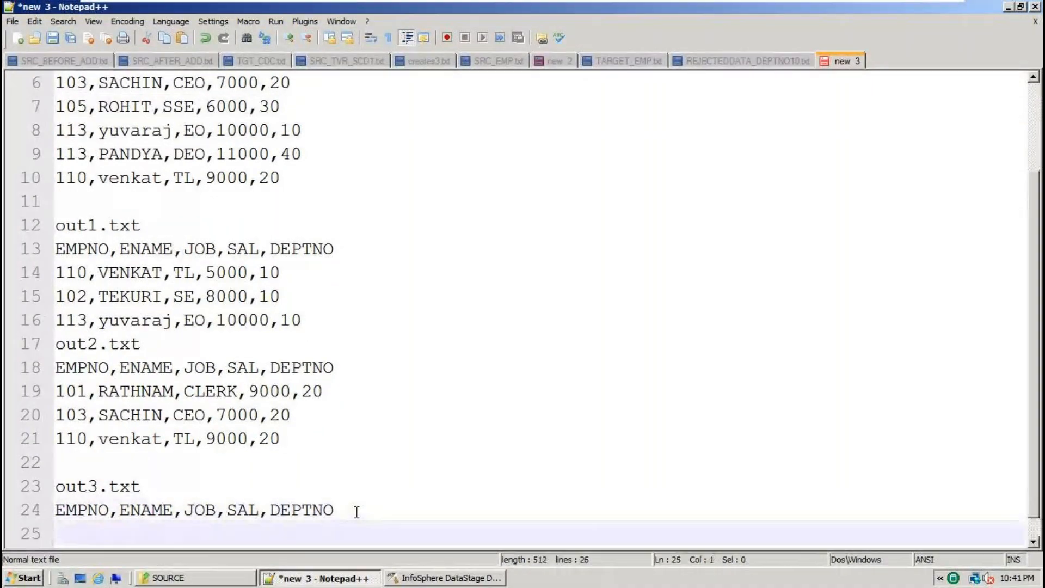
pyautogui.hotkey('ctrl', 'v')
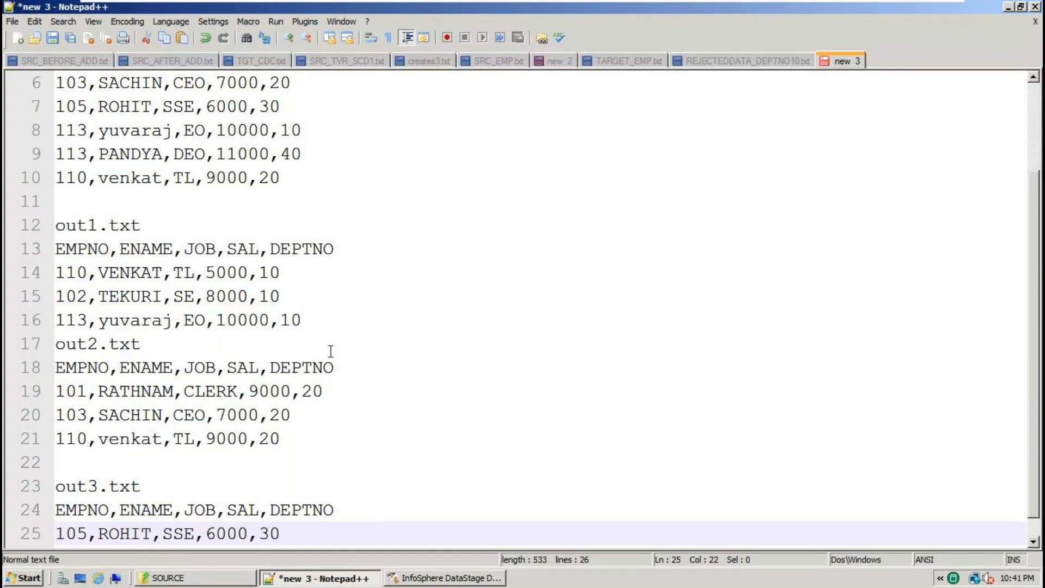
pyautogui.scroll(1, 172, 487)
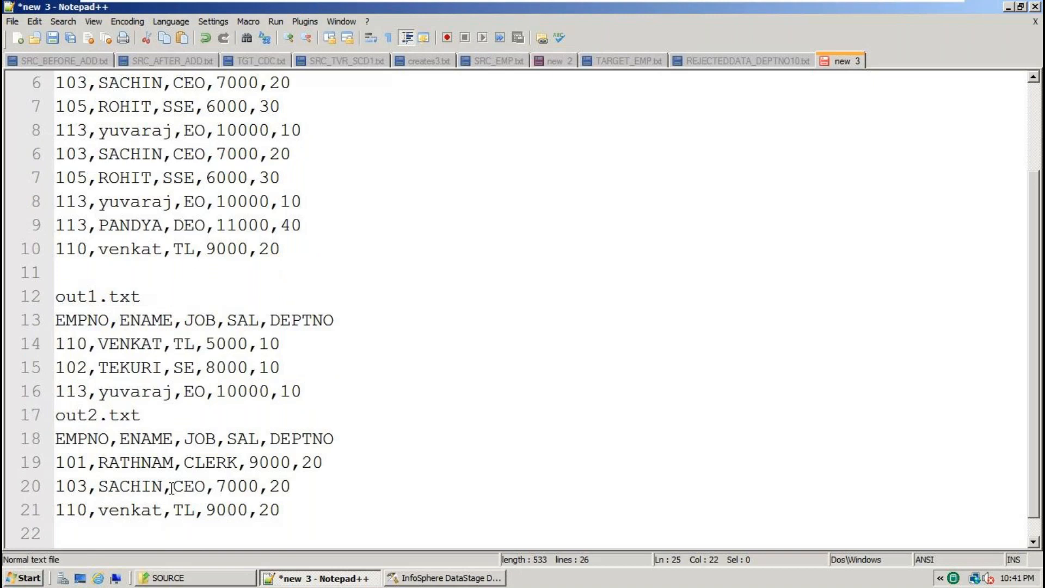
pyautogui.scroll(1, 172, 487)
pyautogui.click(73, 327)
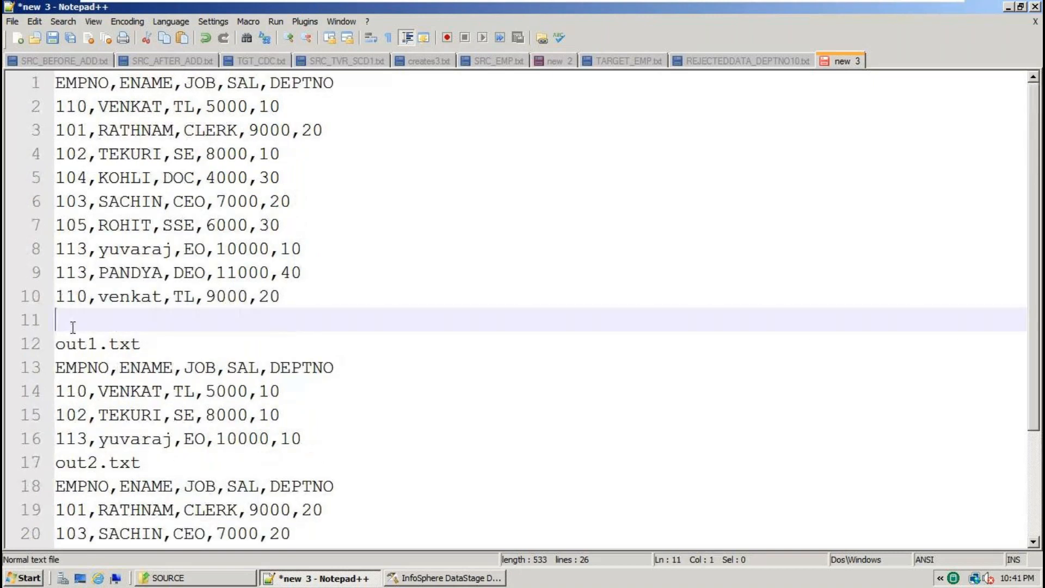
# Append DEPTNO=10, DEPTNO=20 and DEPTNO=30 after the out1.txt, out2.txt and out3.txt labels.
pyautogui.click(183, 343)
pyautogui.write('DEPTNO')
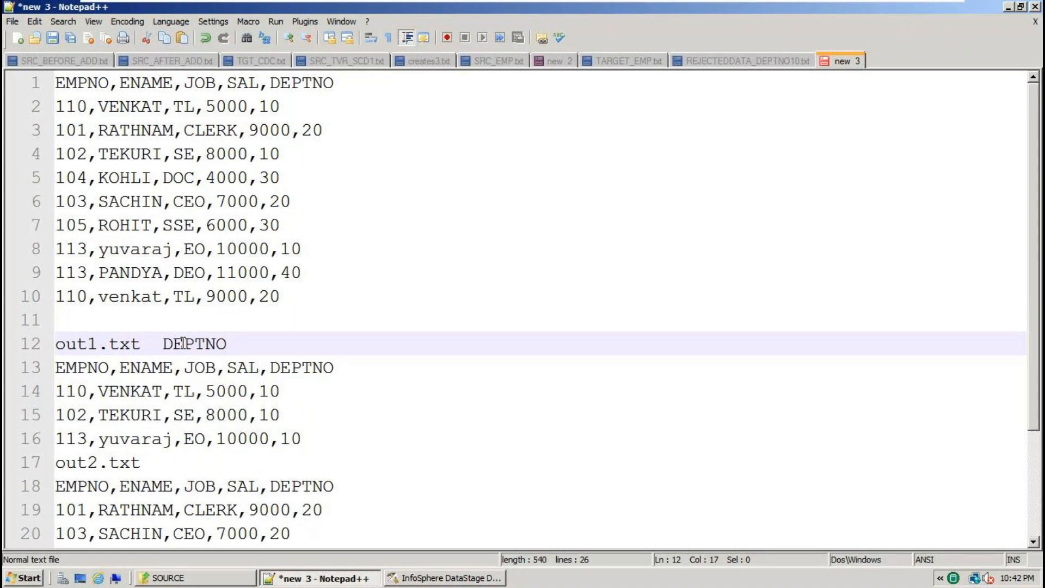
pyautogui.write('=10')
pyautogui.click(183, 463)
pyautogui.write('DEPTNO=20')
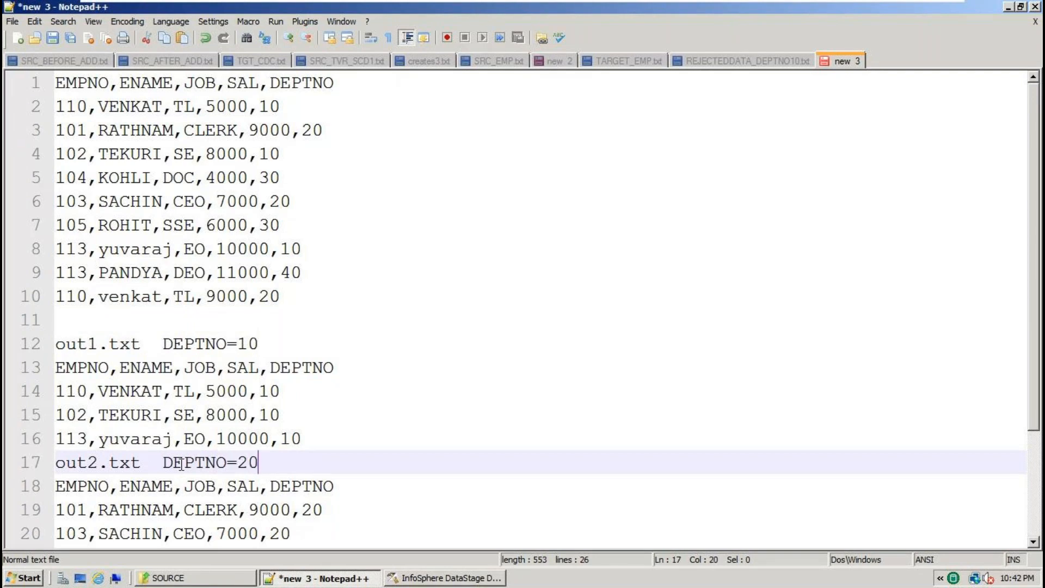
pyautogui.scroll(-2, 182, 463)
pyautogui.click(184, 457)
pyautogui.write('DEPTNO=30')
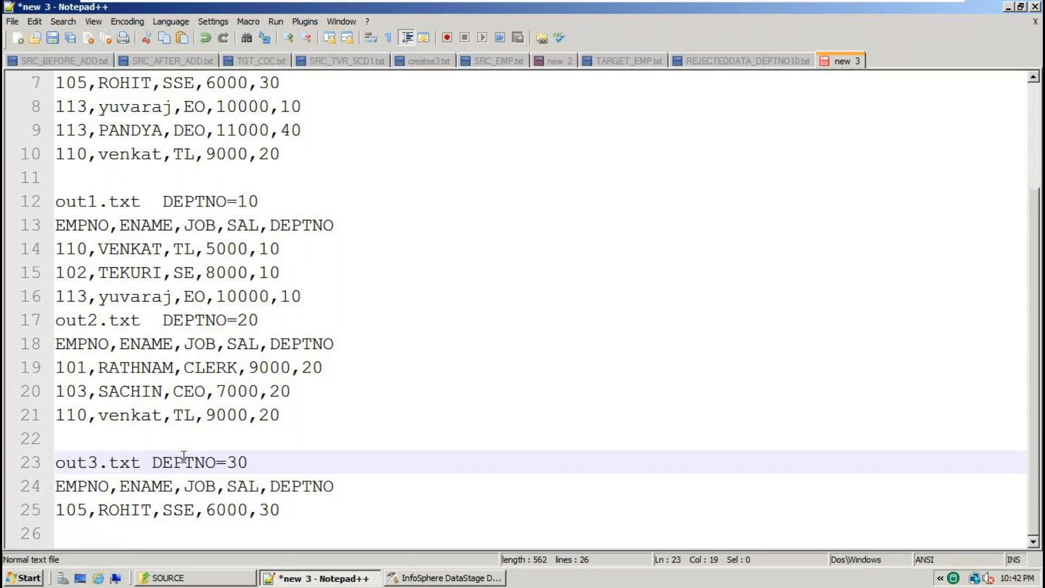
pyautogui.doubleClick(205, 202)
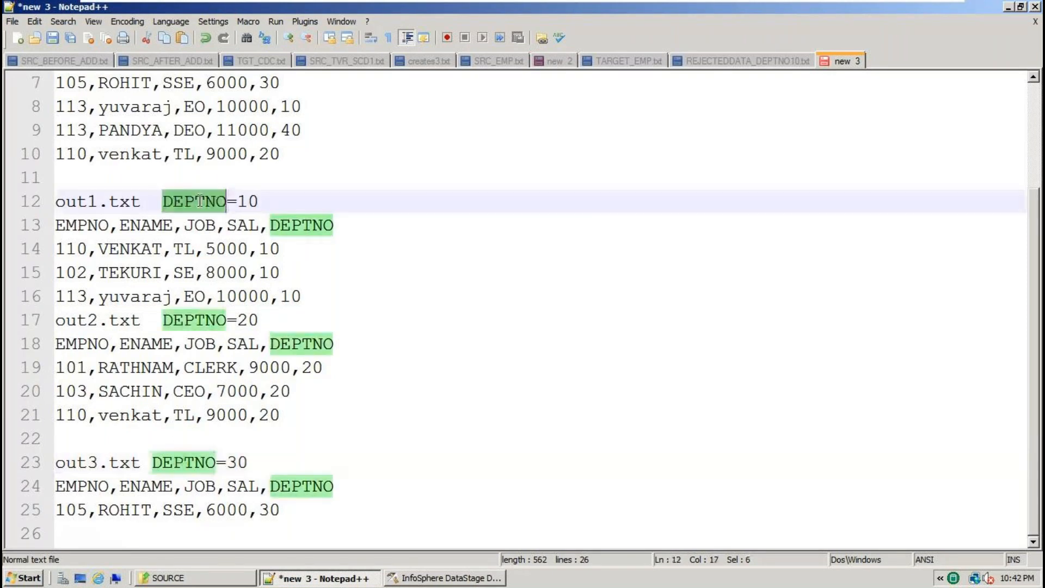
pyautogui.press('End')
pyautogui.doubleClick(204, 202)
pyautogui.scroll(2, 211, 215)
# Add the lines SEQUENTAIL FILE STAGE and FILTER STAGE below the source rows.
pyautogui.click(295, 295)
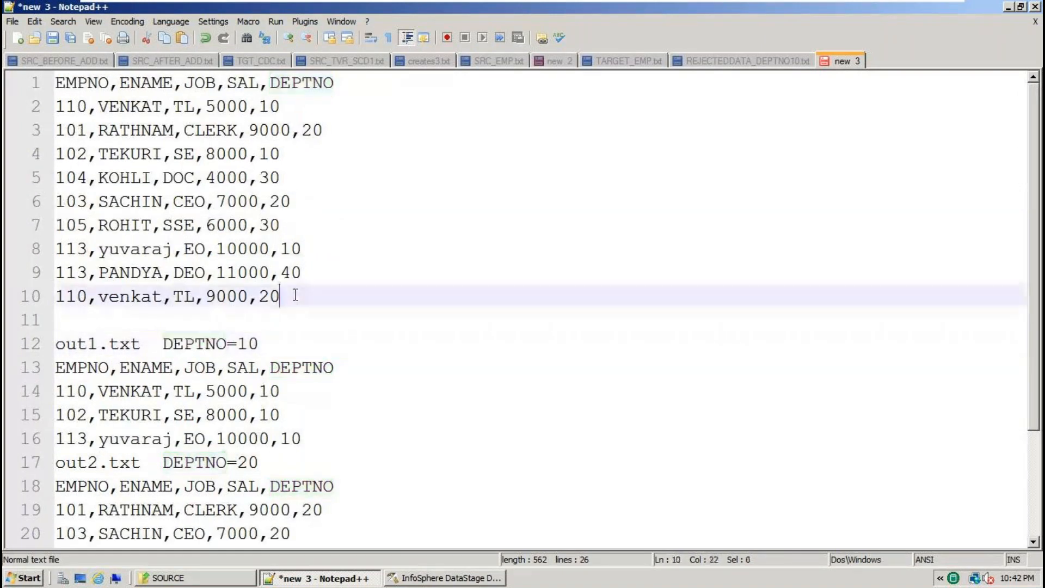
pyautogui.press('Return')
pyautogui.press('Return')
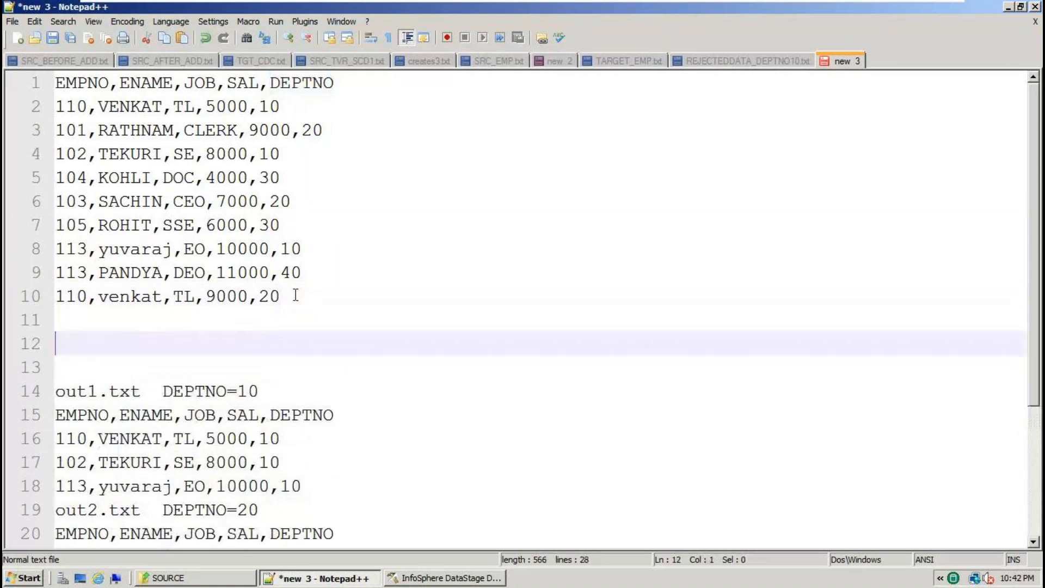
pyautogui.write('SEQUEN')
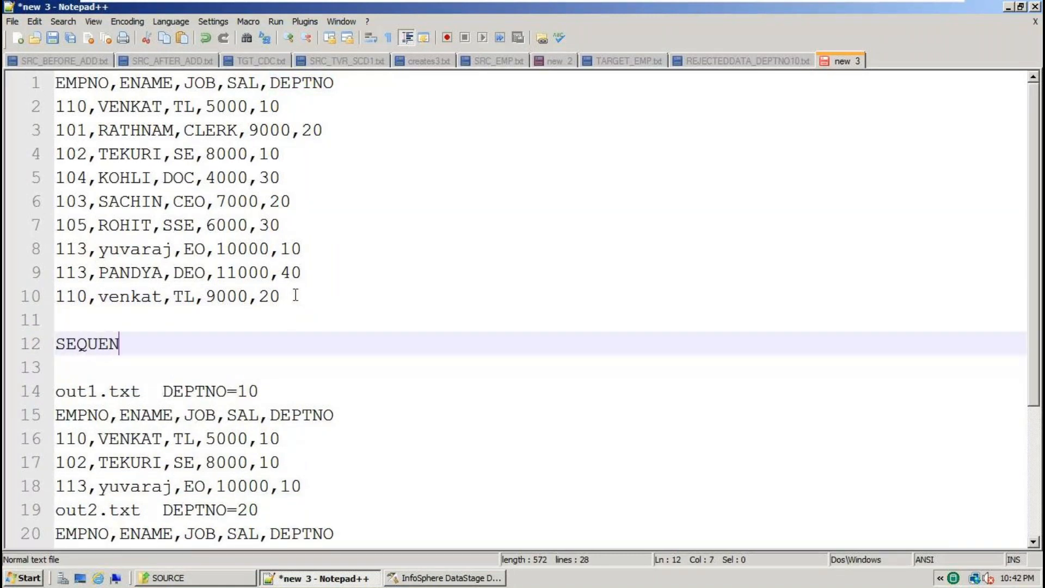
pyautogui.write('TAIL FILE STAGE')
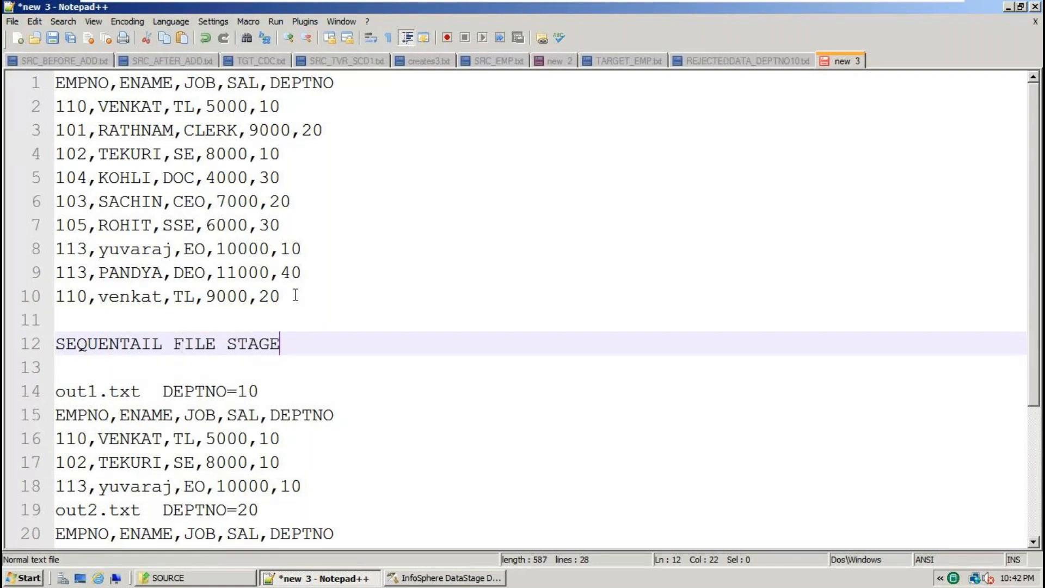
pyautogui.hotkey('shift', 'Up')
pyautogui.hotkey('ctrl', 'c')
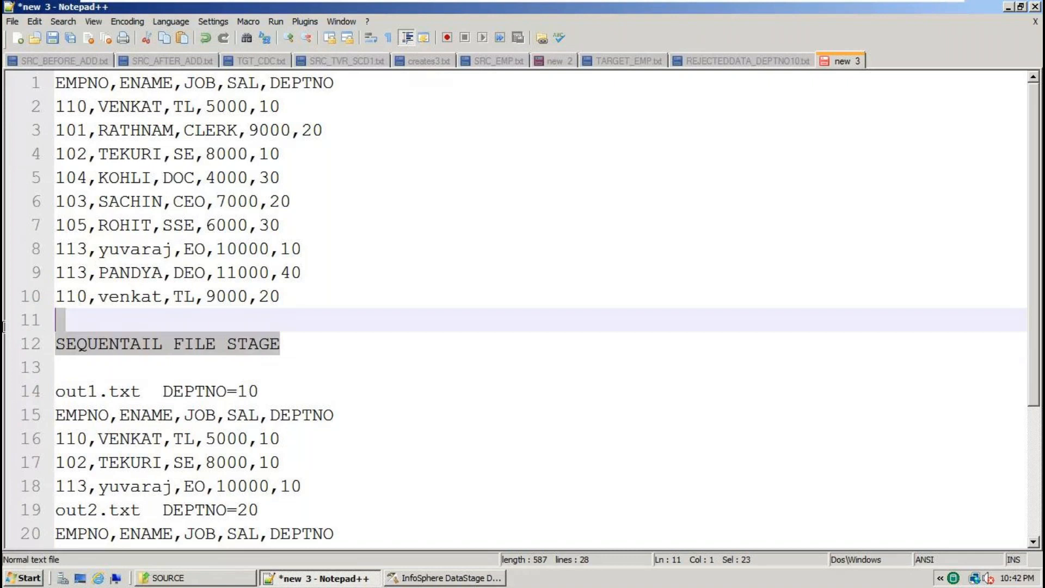
pyautogui.click(172, 392)
pyautogui.click(98, 367)
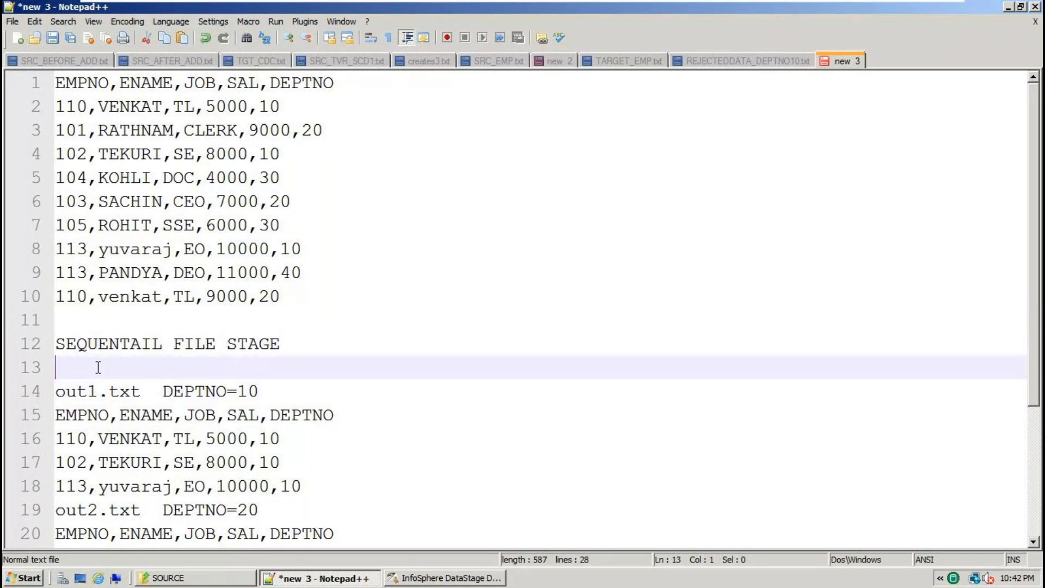
pyautogui.write('FILTER STAGE')
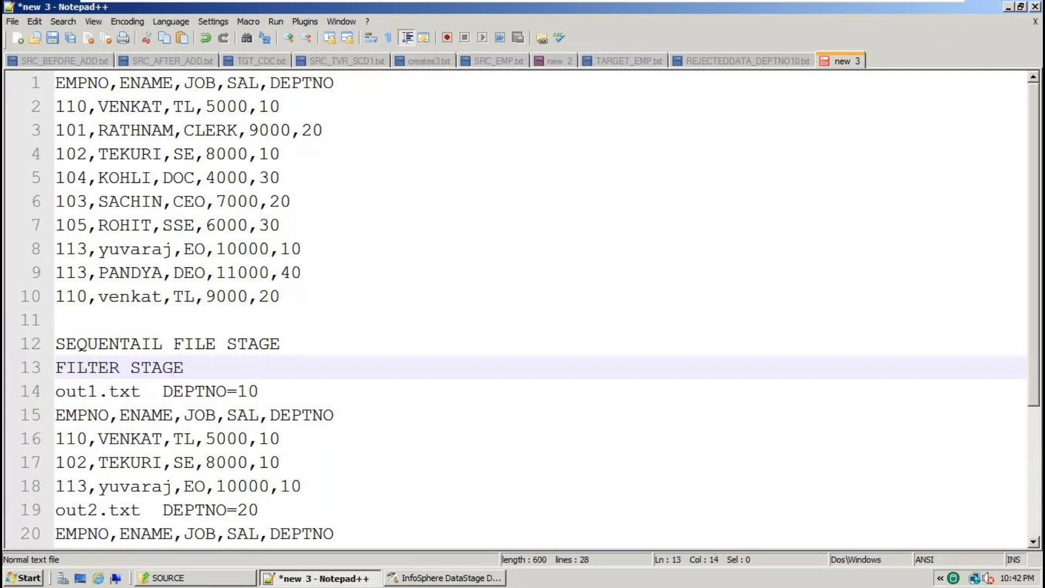
pyautogui.press('Return')
pyautogui.press('Return')
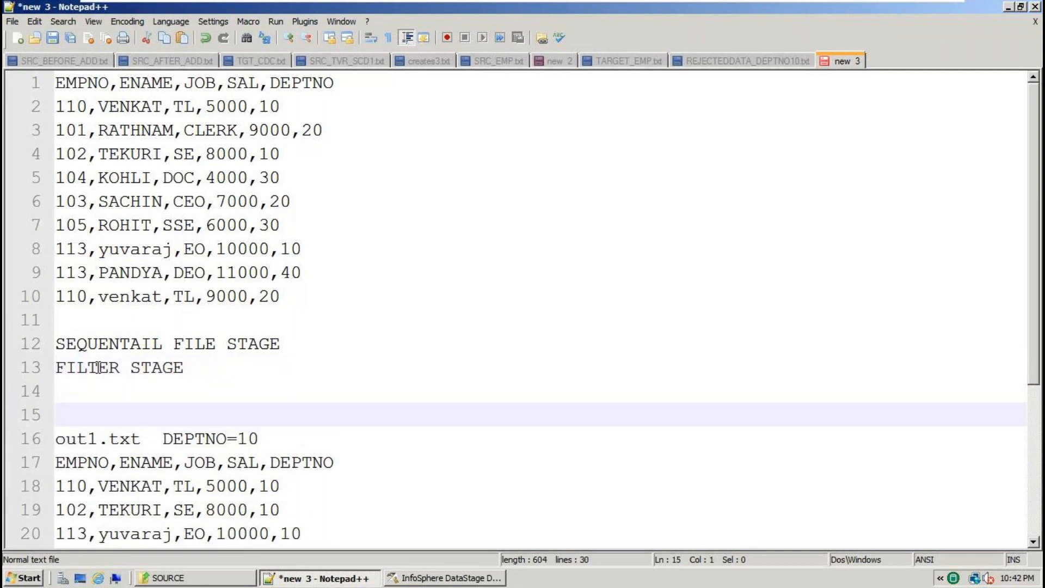
# Paste SEQUENTAIL FILE STAGE into the out1.txt, out2.txt and out3.txt blocks.
pyautogui.doubleClick(84, 440)
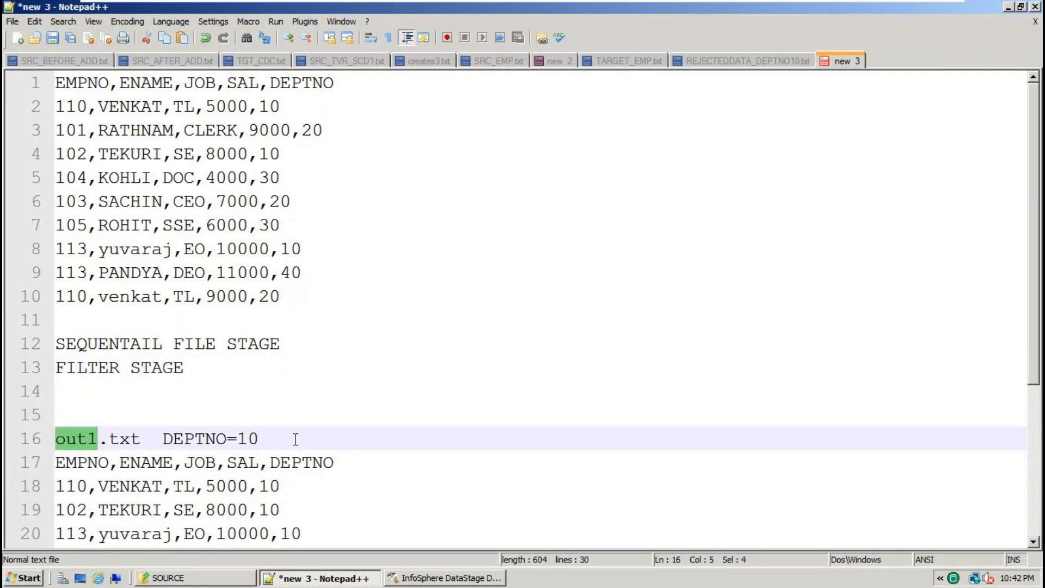
pyautogui.click(296, 439)
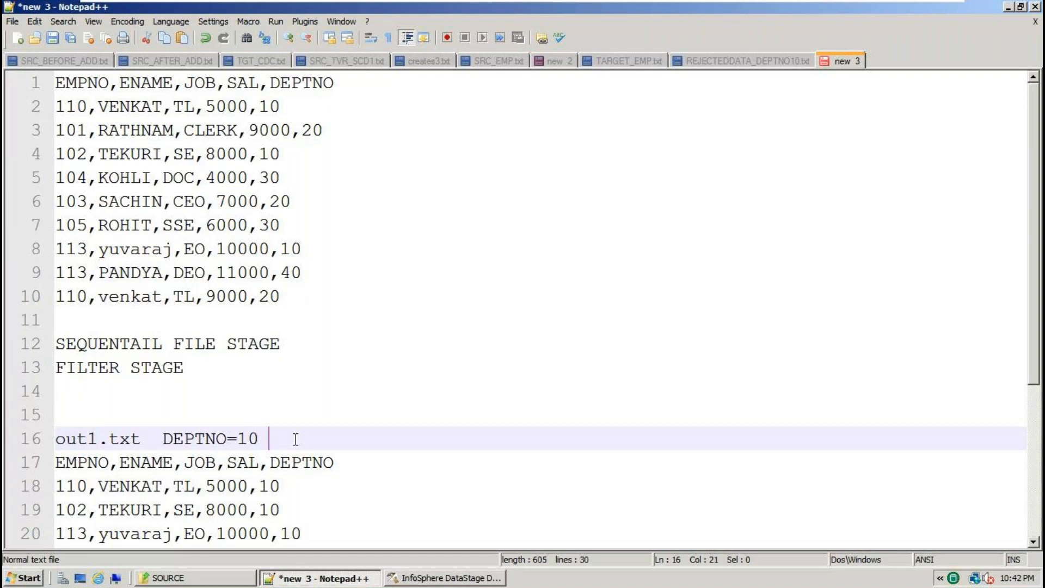
pyautogui.press('Return')
pyautogui.hotkey('ctrl', 'v')
pyautogui.scroll(-4, 296, 438)
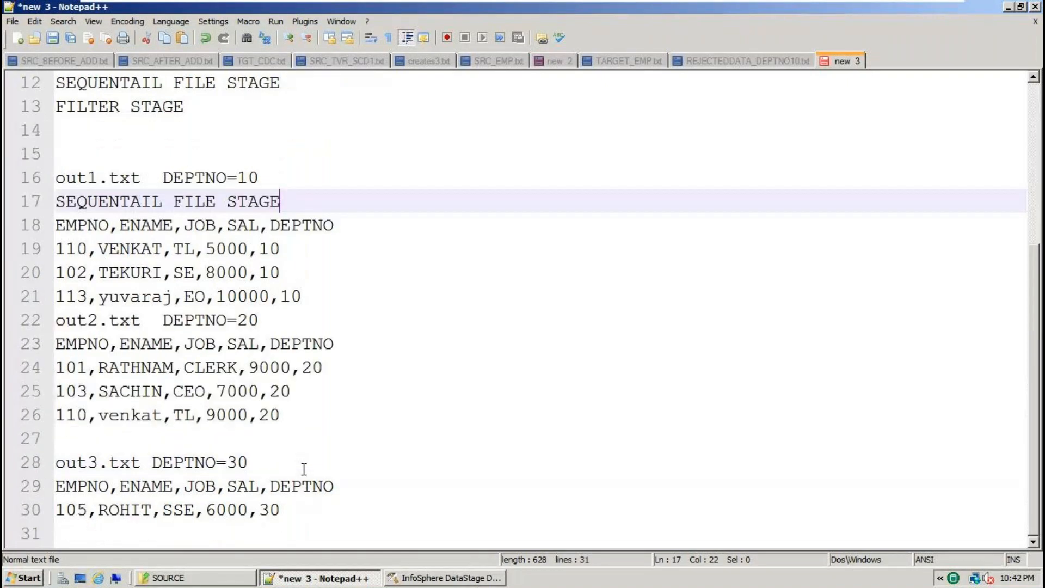
pyautogui.click(356, 339)
pyautogui.press('Return')
pyautogui.hotkey('ctrl', 'v')
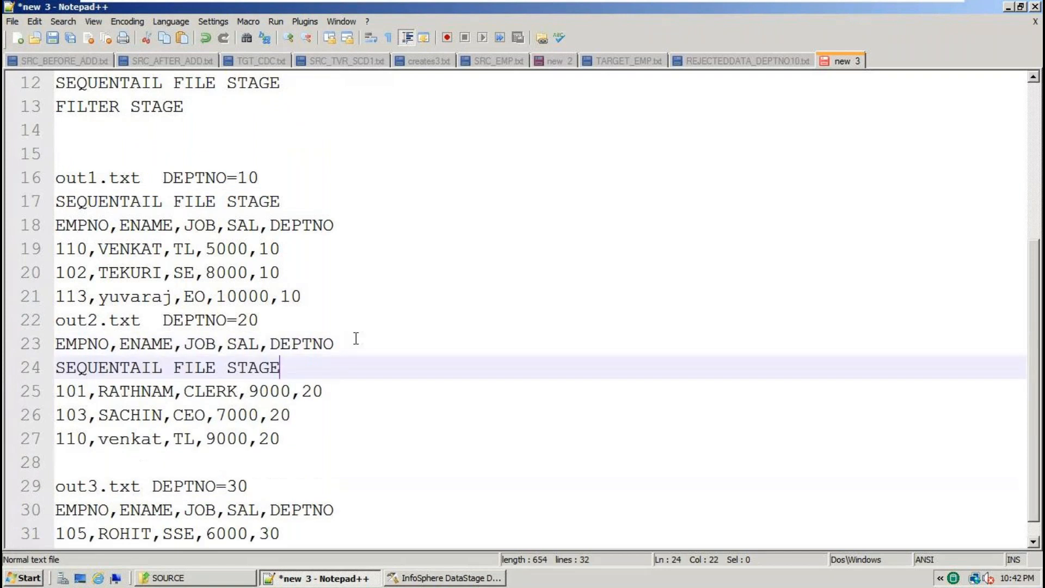
pyautogui.scroll(-1, 362, 414)
pyautogui.click(272, 462)
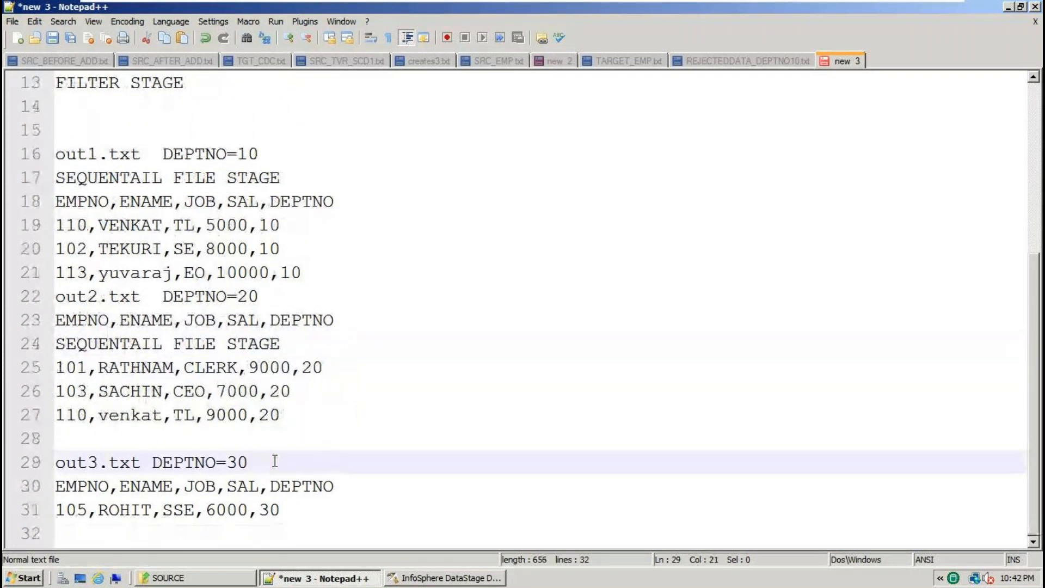
pyautogui.press('Return')
pyautogui.hotkey('ctrl', 'v')
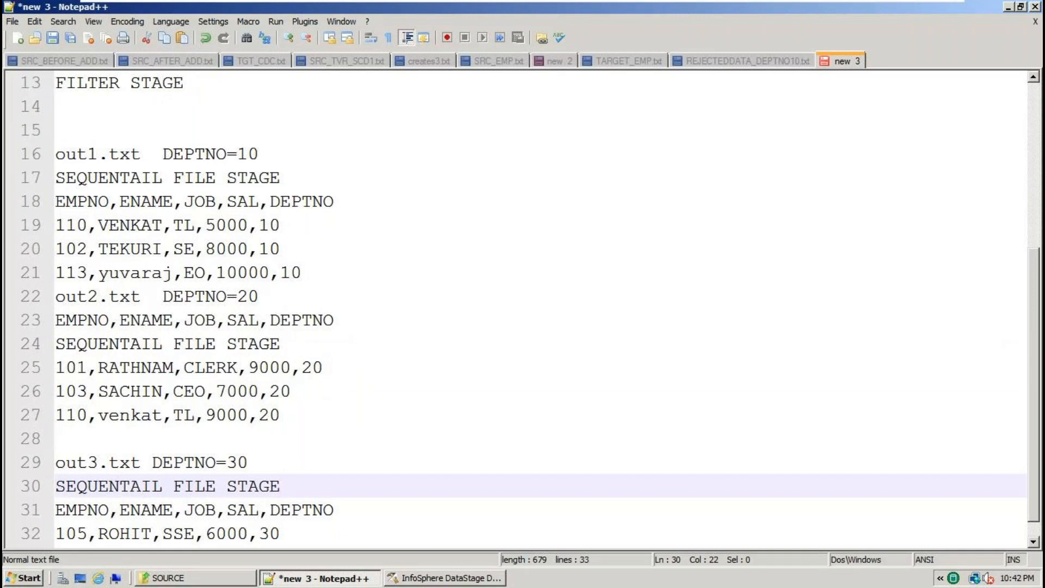
pyautogui.scroll(2, 117, 471)
pyautogui.scroll(1, 118, 471)
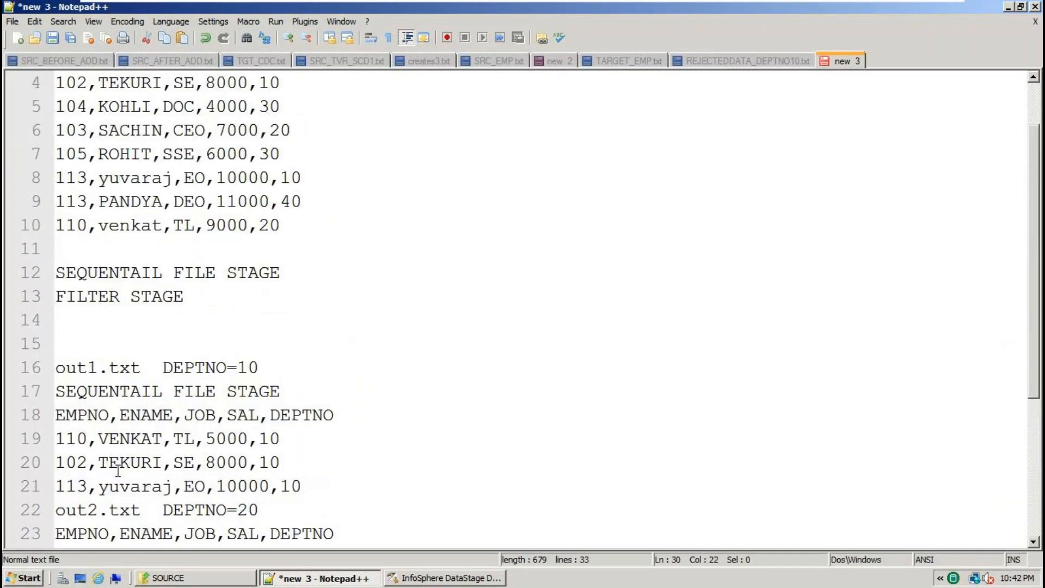
pyautogui.scroll(1, 117, 470)
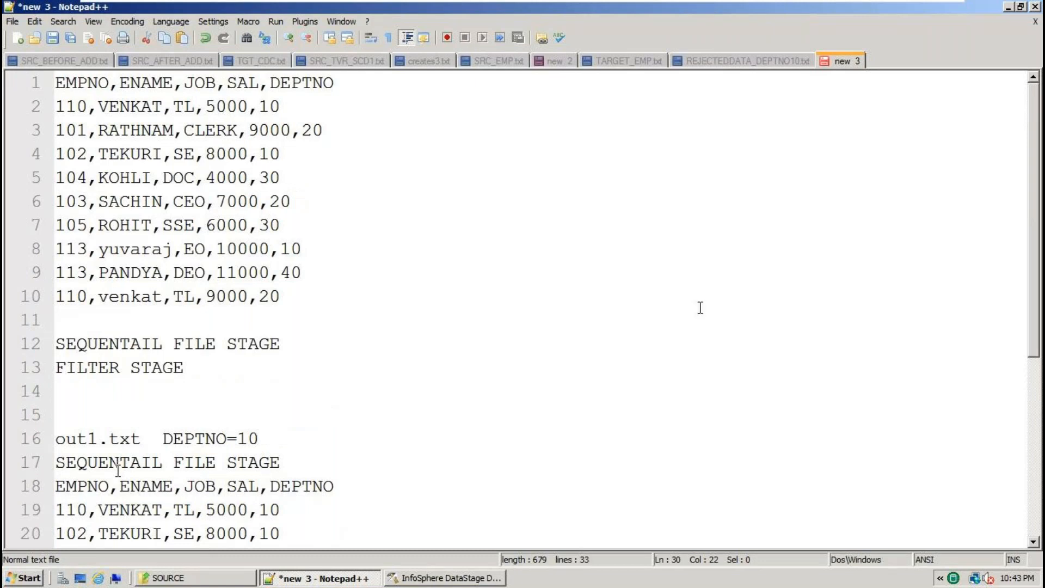
pyautogui.click(300, 314)
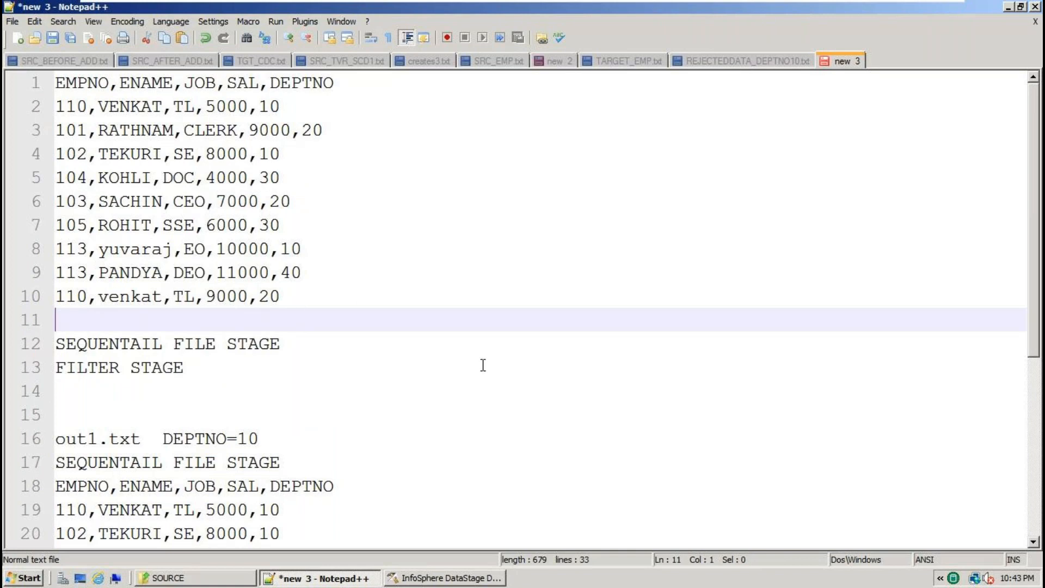
pyautogui.scroll(-4, 483, 365)
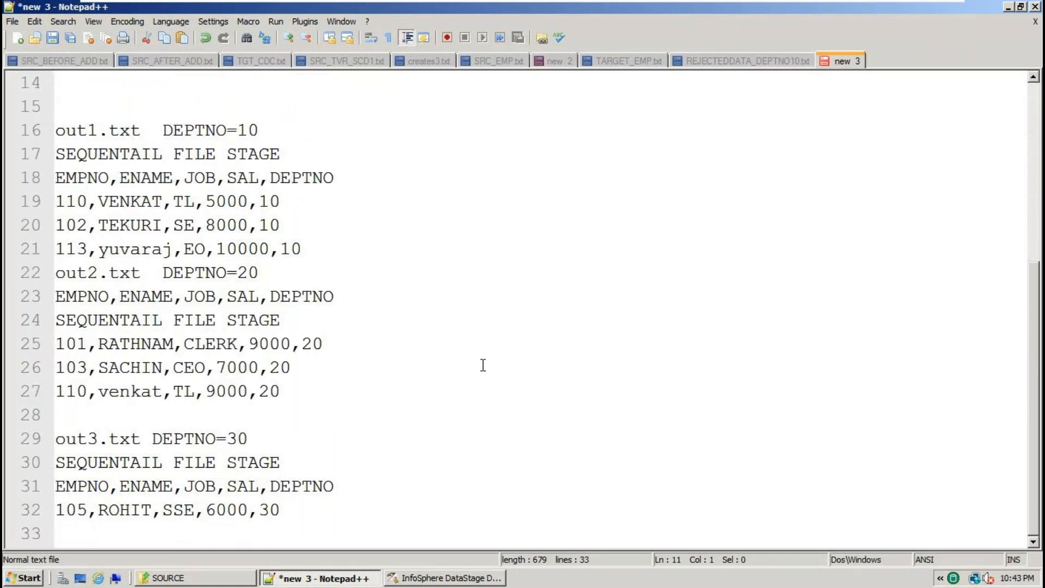
pyautogui.scroll(4, 483, 365)
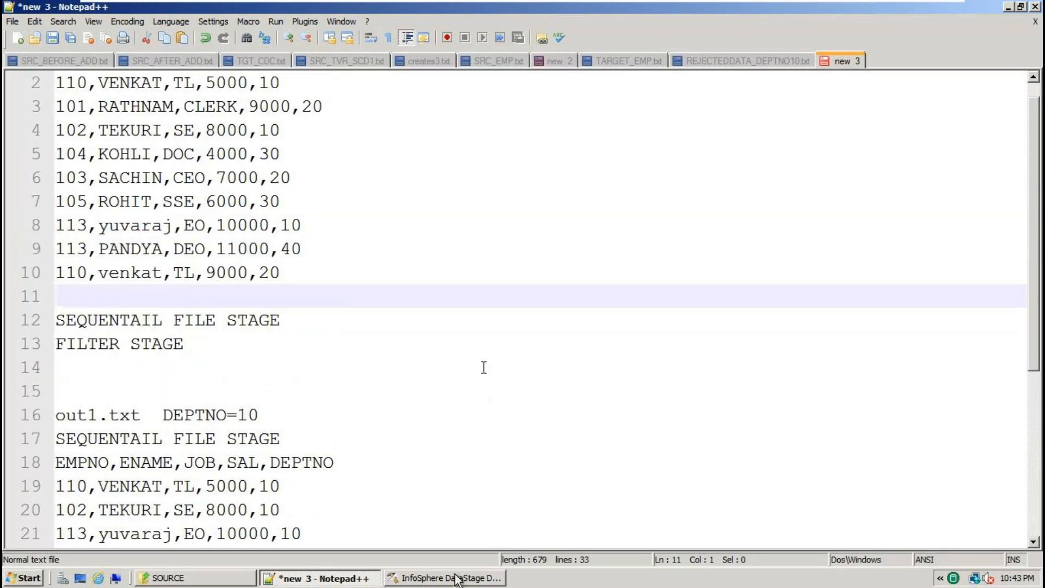
# Close FilterStageEx1 and create a new parallel job, Untitled.3, maximized in the workspace.
pyautogui.click(452, 578)
pyautogui.click(1035, 50)
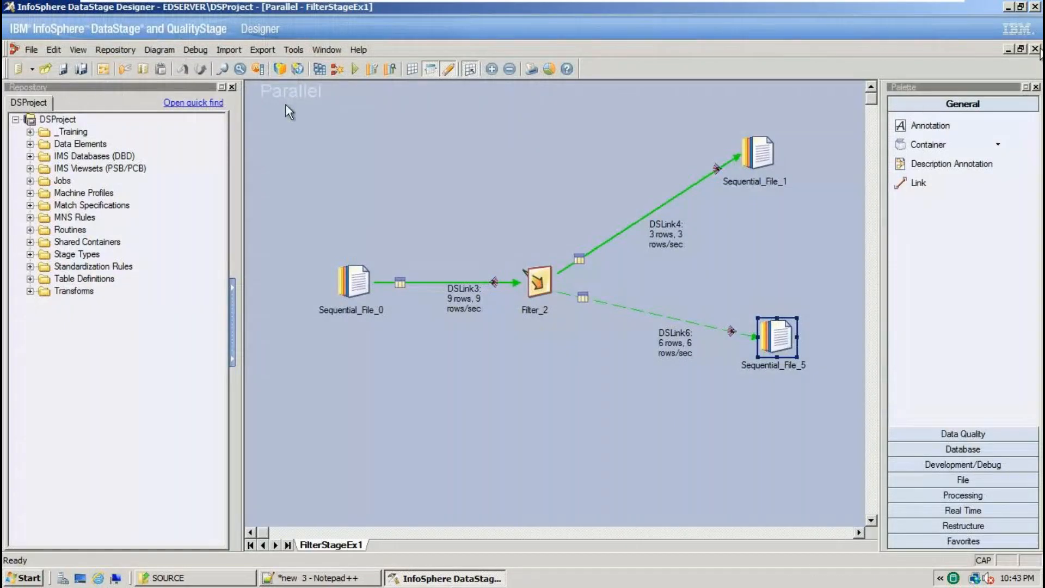
pyautogui.click(21, 50)
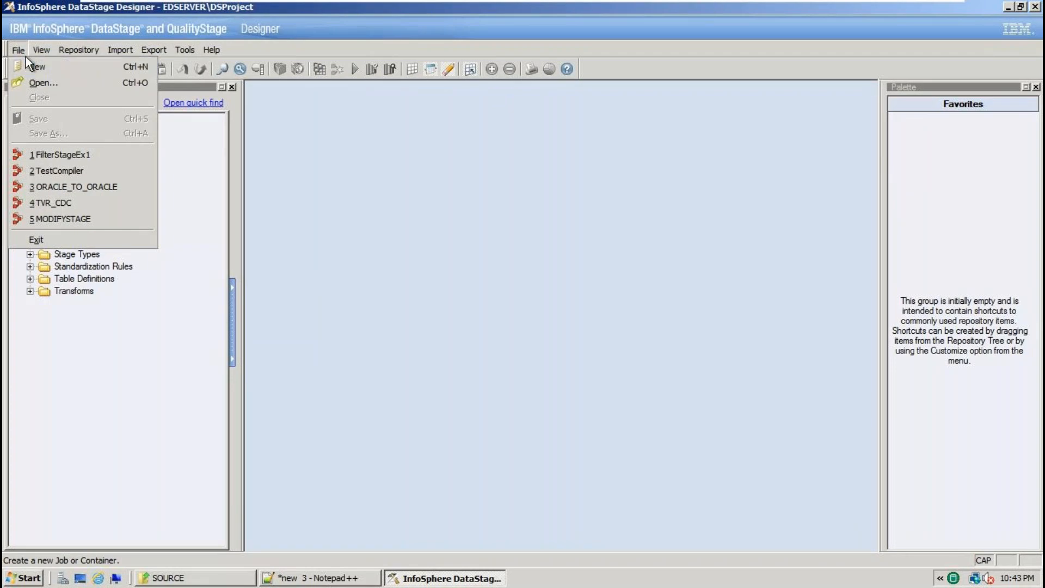
pyautogui.click(185, 50)
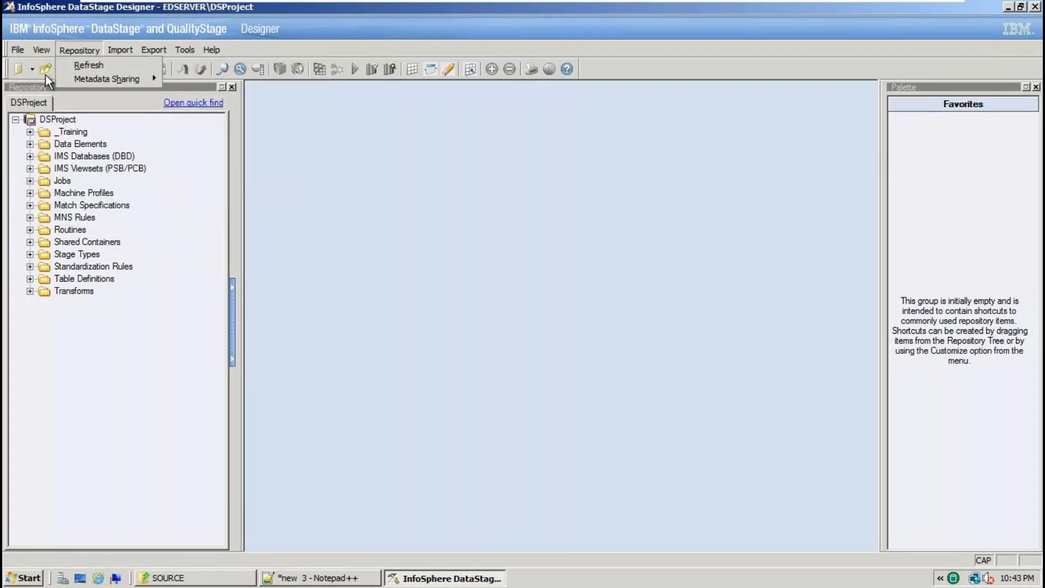
pyautogui.moveTo(18, 49)
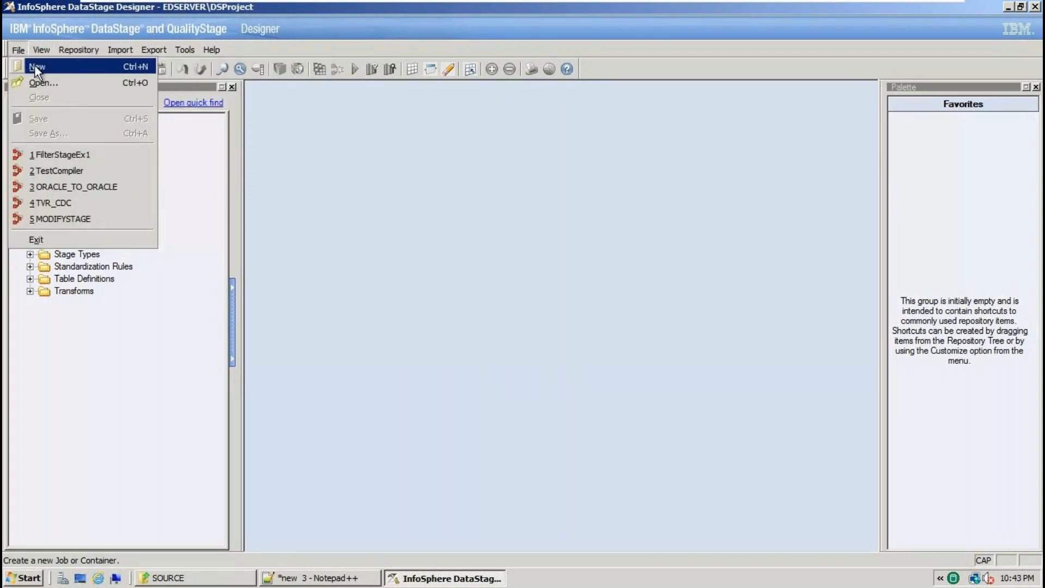
pyautogui.click(35, 67)
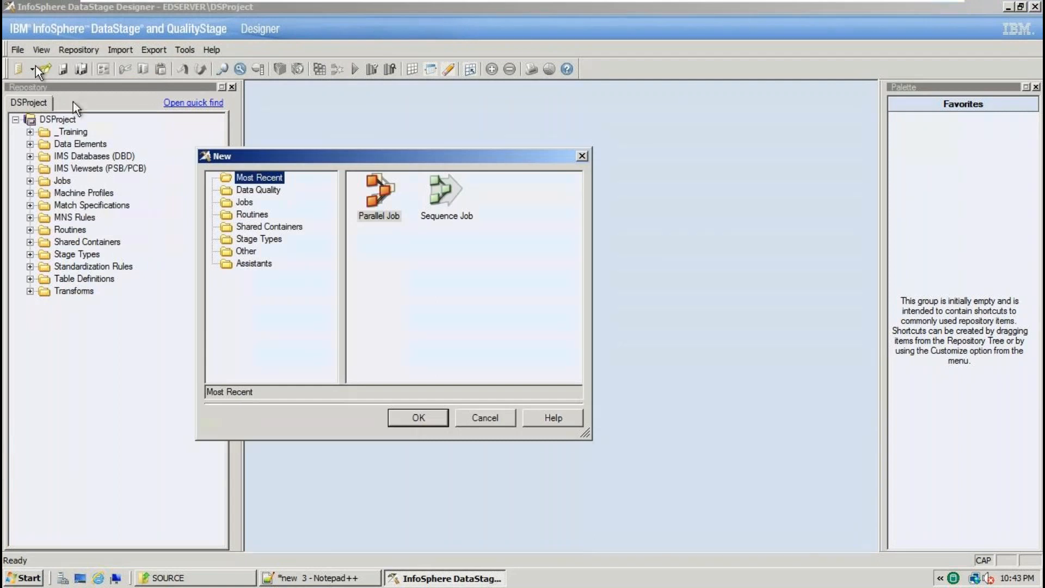
pyautogui.click(412, 418)
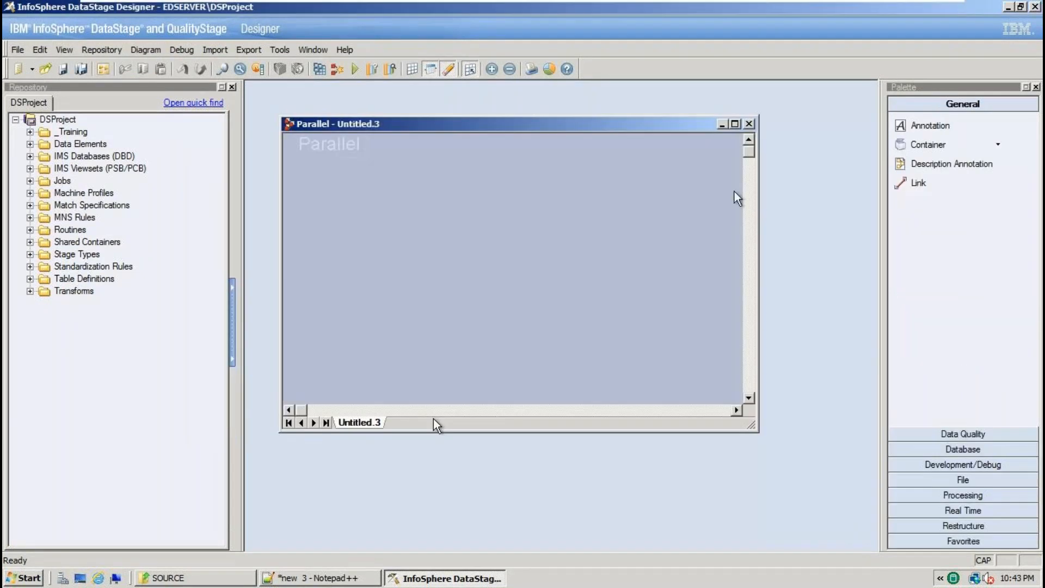
pyautogui.click(736, 124)
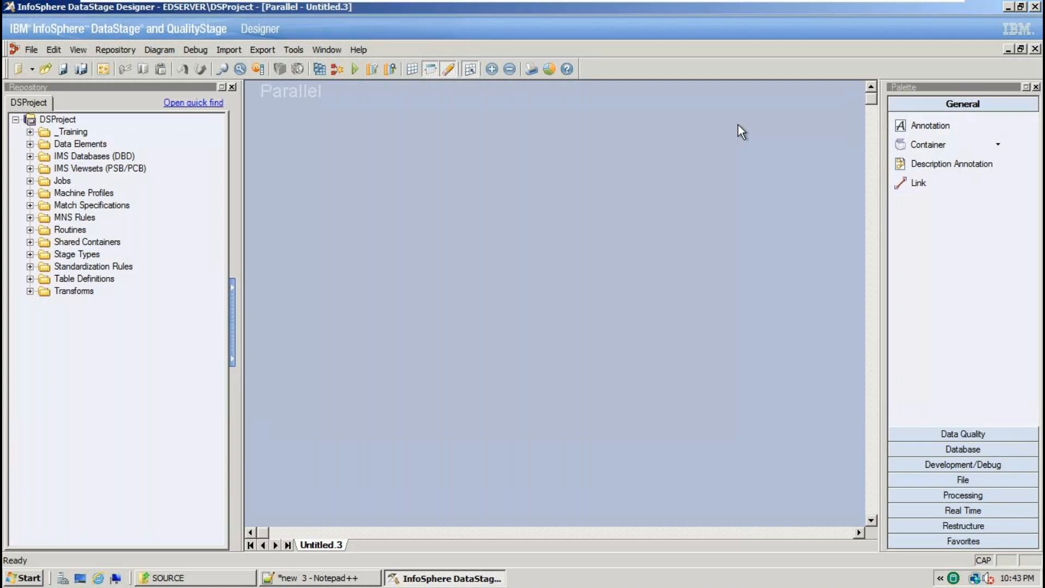
pyautogui.click(961, 448)
# Place a source Sequential File on the left, three target Sequential Files right, and Filter_4 centre.
pyautogui.click(961, 472)
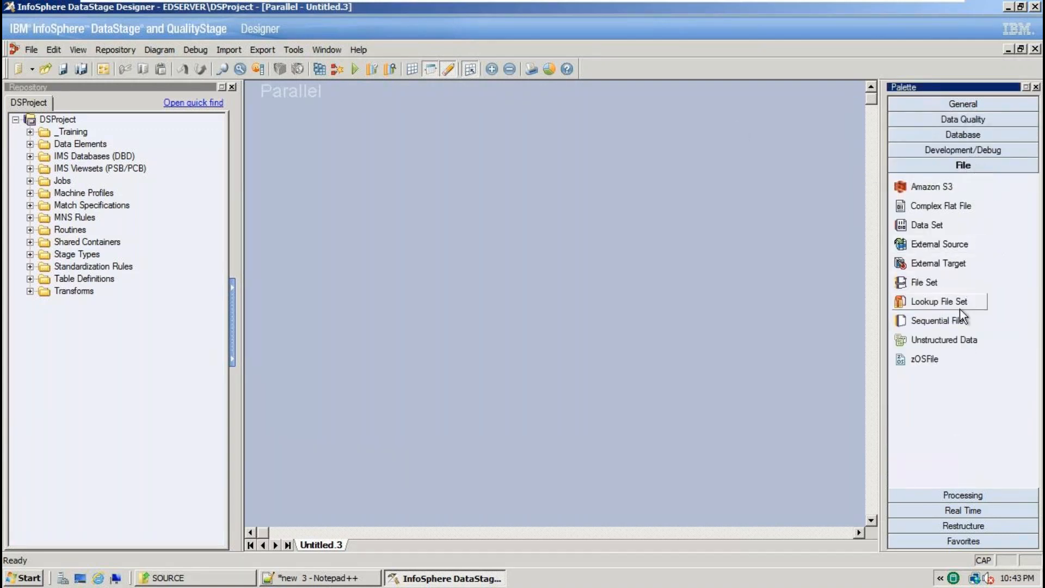
pyautogui.moveTo(954, 321); pyautogui.dragTo(344, 263)
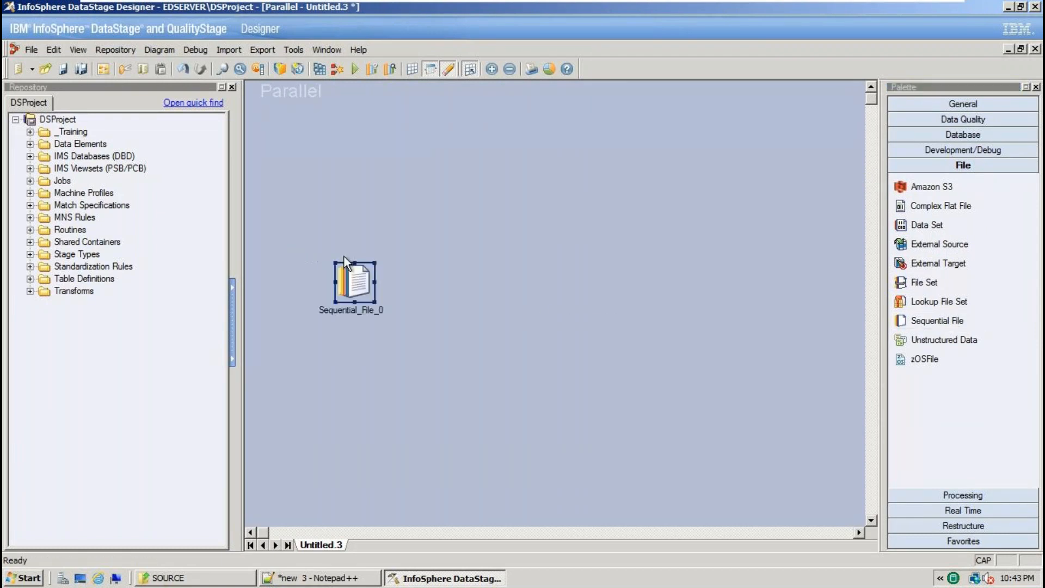
pyautogui.moveTo(963, 326); pyautogui.dragTo(750, 273)
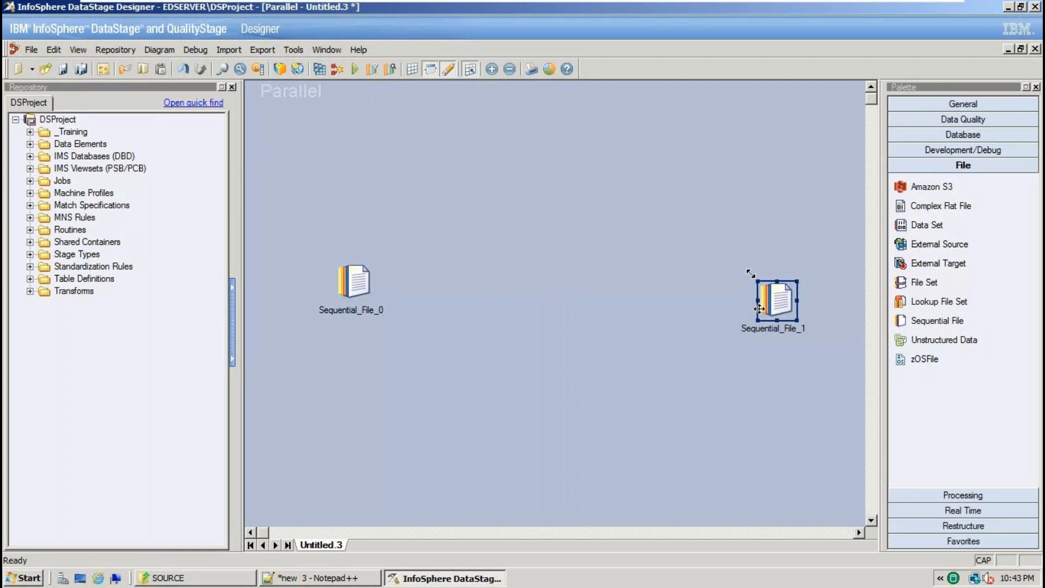
pyautogui.moveTo(768, 313); pyautogui.dragTo(732, 160)
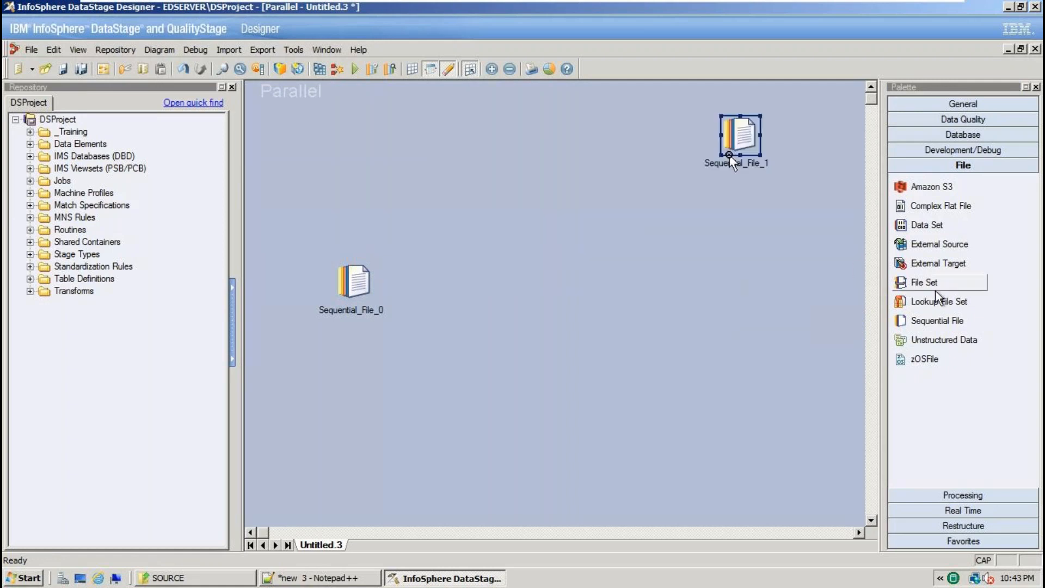
pyautogui.moveTo(934, 321); pyautogui.dragTo(757, 280)
pyautogui.moveTo(933, 321); pyautogui.dragTo(781, 389)
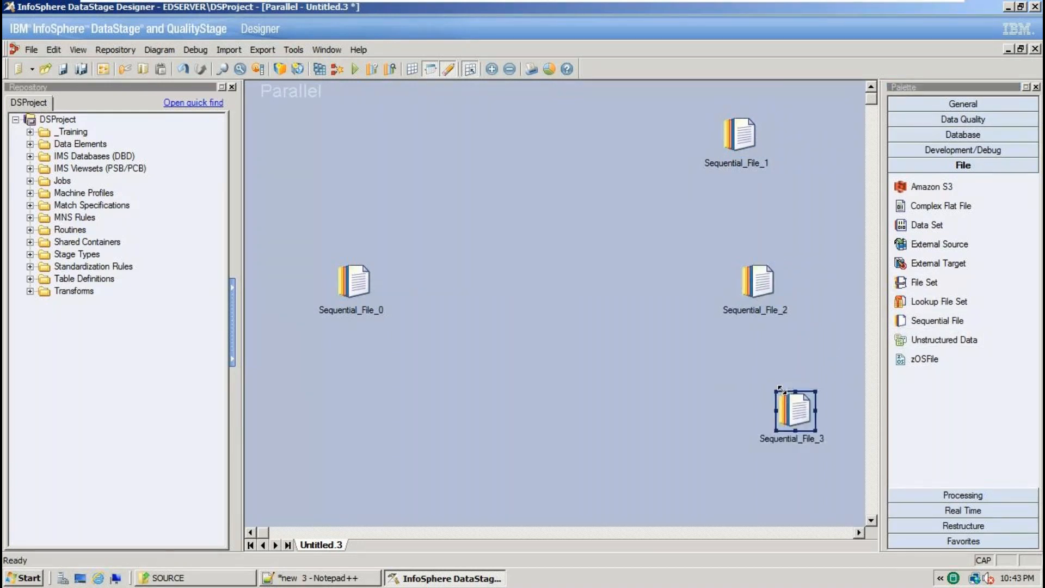
pyautogui.click(540, 263)
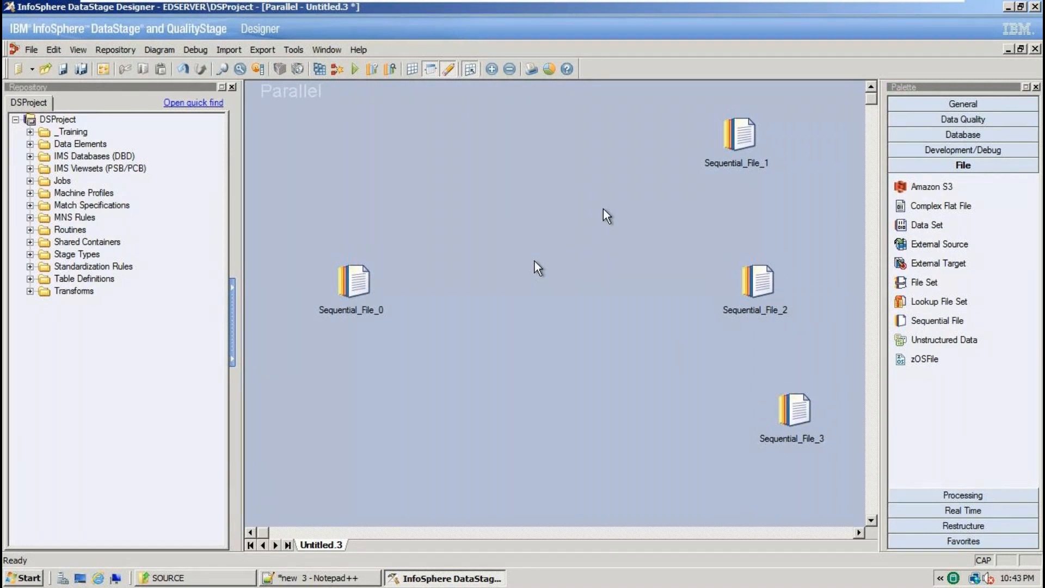
pyautogui.click(961, 497)
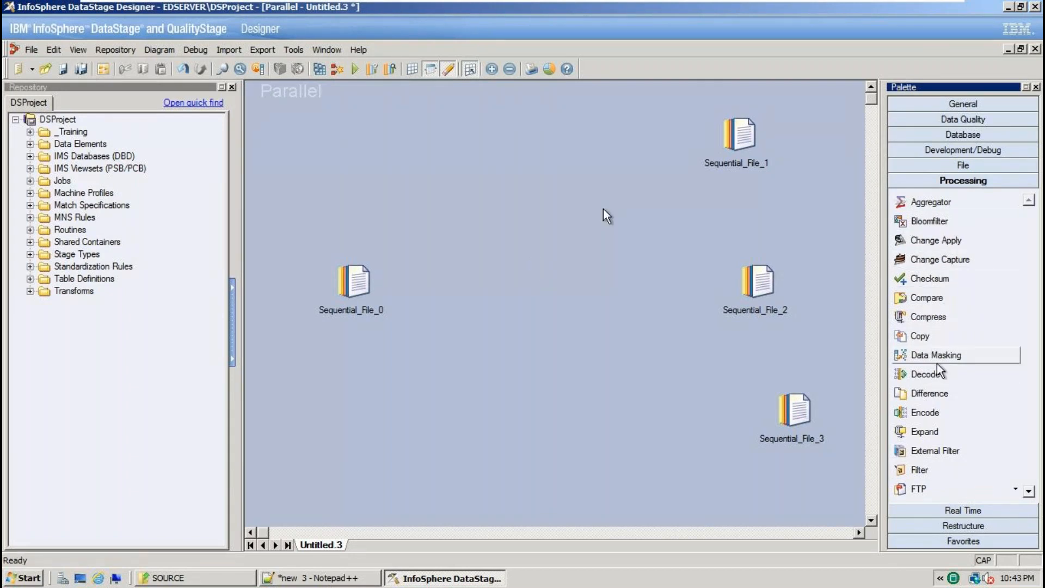
pyautogui.moveTo(947, 471); pyautogui.dragTo(532, 282)
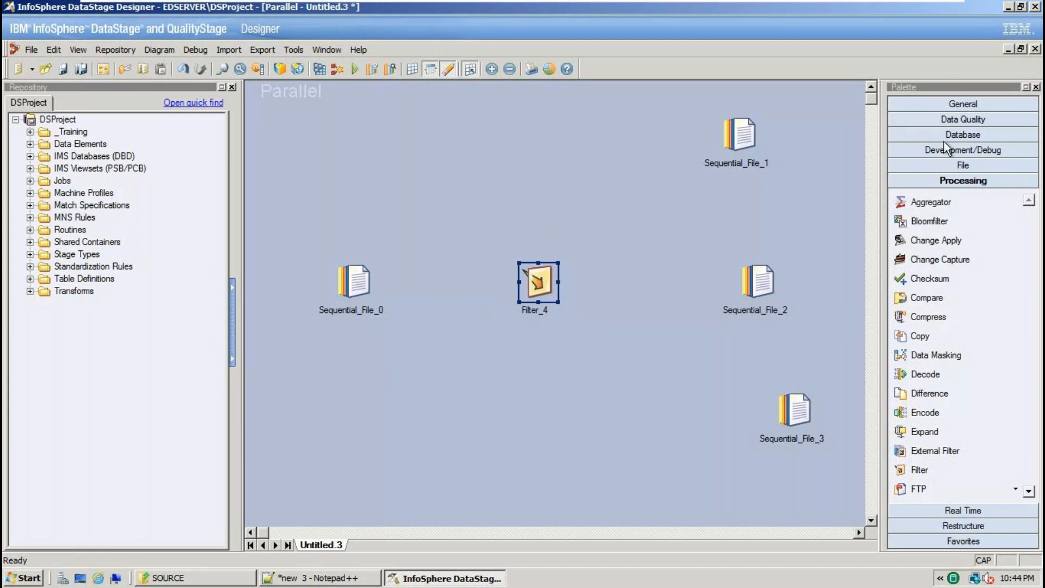
# Draw a first link from Sequential_File_0 to Filter_4, then delete the failed DSLink5.
pyautogui.click(974, 104)
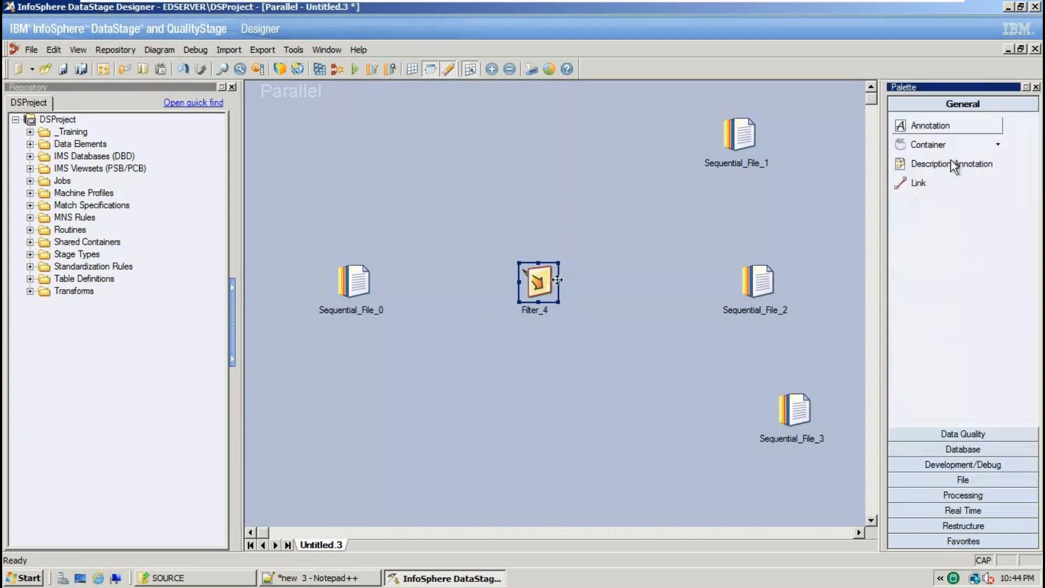
pyautogui.click(925, 187)
pyautogui.moveTo(376, 283); pyautogui.dragTo(538, 286)
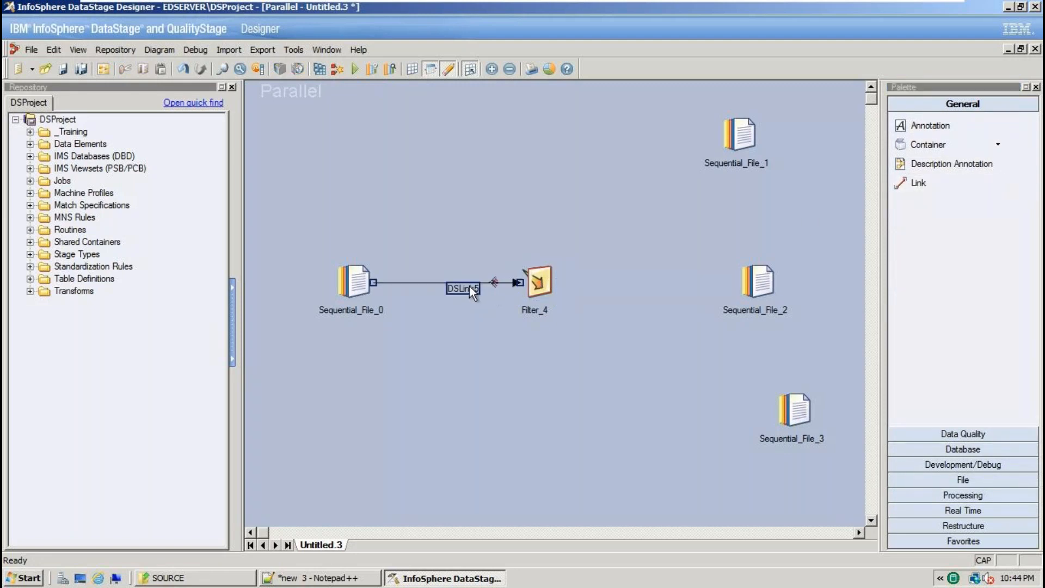
pyautogui.click(469, 286)
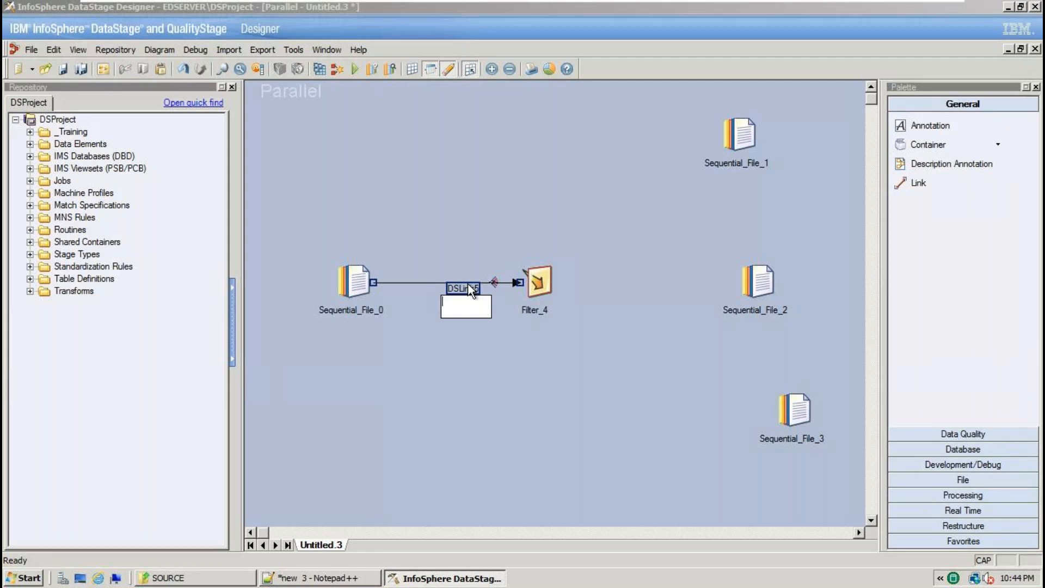
pyautogui.click(502, 332)
pyautogui.click(615, 319)
pyautogui.click(498, 282)
pyautogui.press('Delete')
pyautogui.click(495, 315)
# Redraw the link from Sequential_File_0 to Filter_4, creating DSLink6.
pyautogui.click(355, 281)
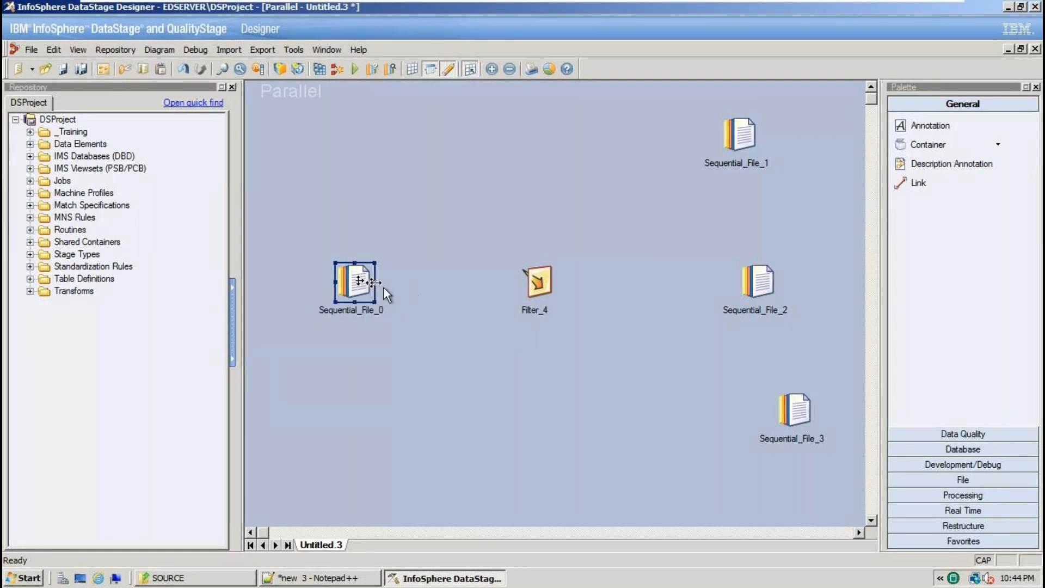
pyautogui.press('F2')
pyautogui.click(416, 288)
pyautogui.click(374, 286)
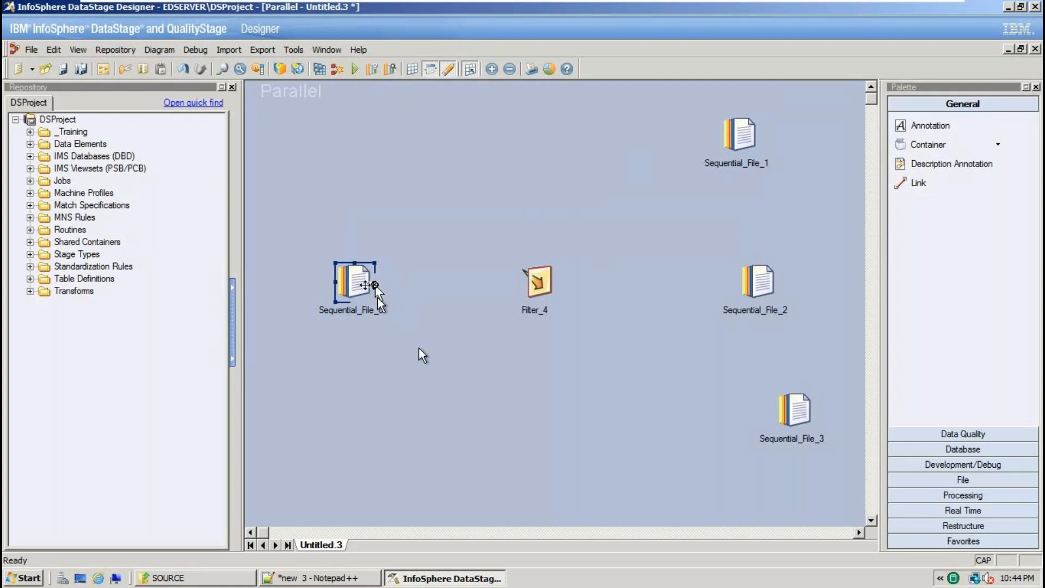
pyautogui.moveTo(370, 283); pyautogui.dragTo(544, 284)
pyautogui.click(544, 284)
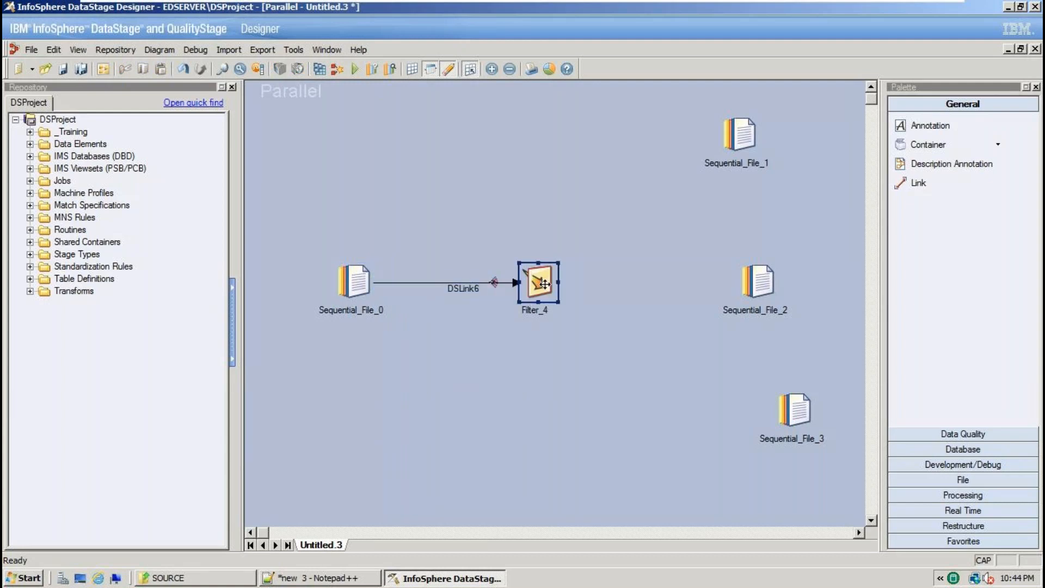
# Link Filter_4 to Sequential_File_1 (DSLink7) and Sequential_File_2 (DSLink8).
pyautogui.click(918, 182)
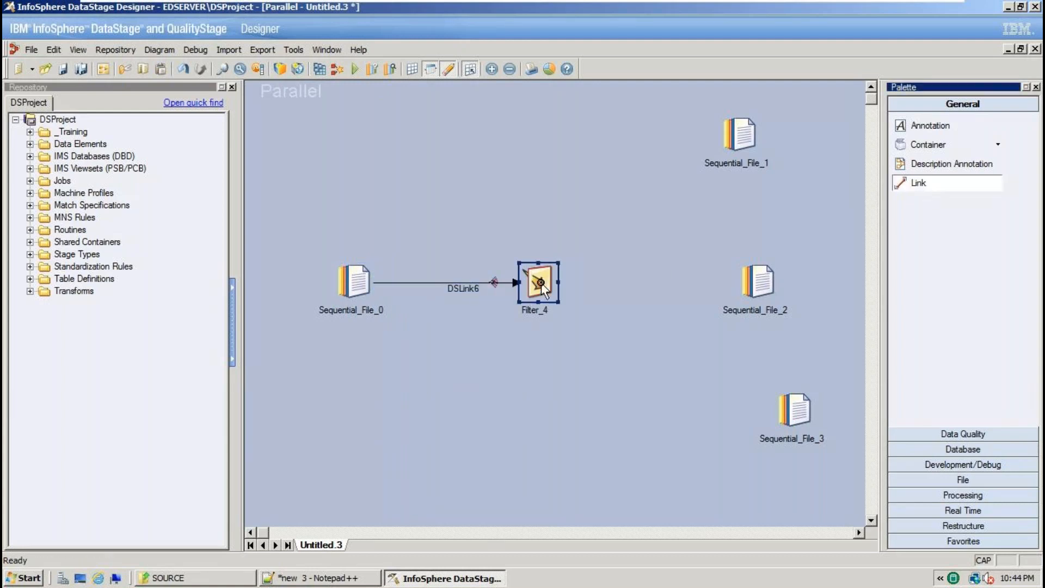
pyautogui.moveTo(554, 280); pyautogui.dragTo(736, 138)
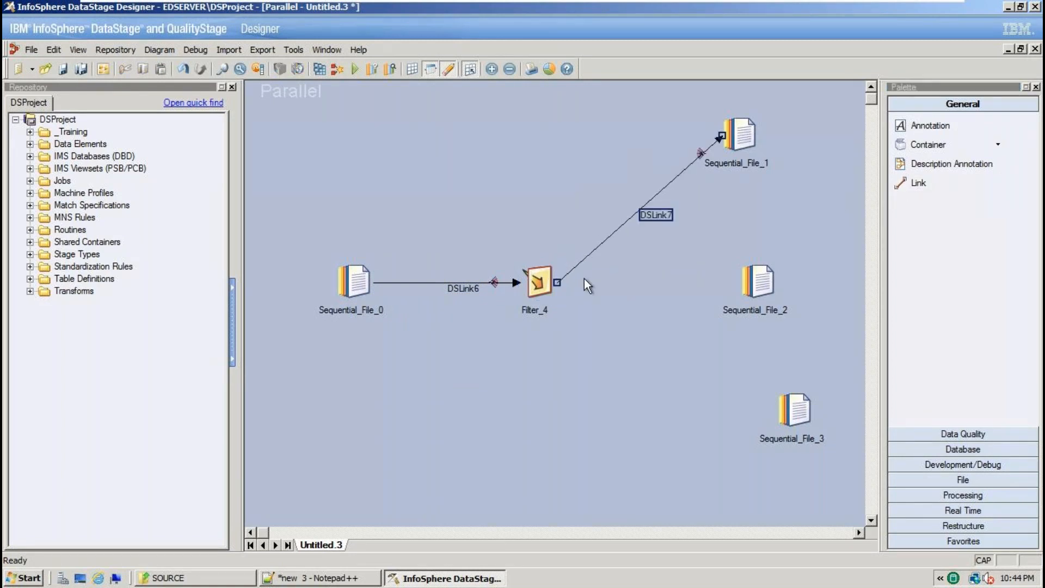
pyautogui.click(918, 183)
pyautogui.moveTo(550, 282); pyautogui.dragTo(755, 293)
# Delete the misplaced DSLink9 and link Filter_4 to Sequential_File_3 as DSLink10.
pyautogui.click(920, 187)
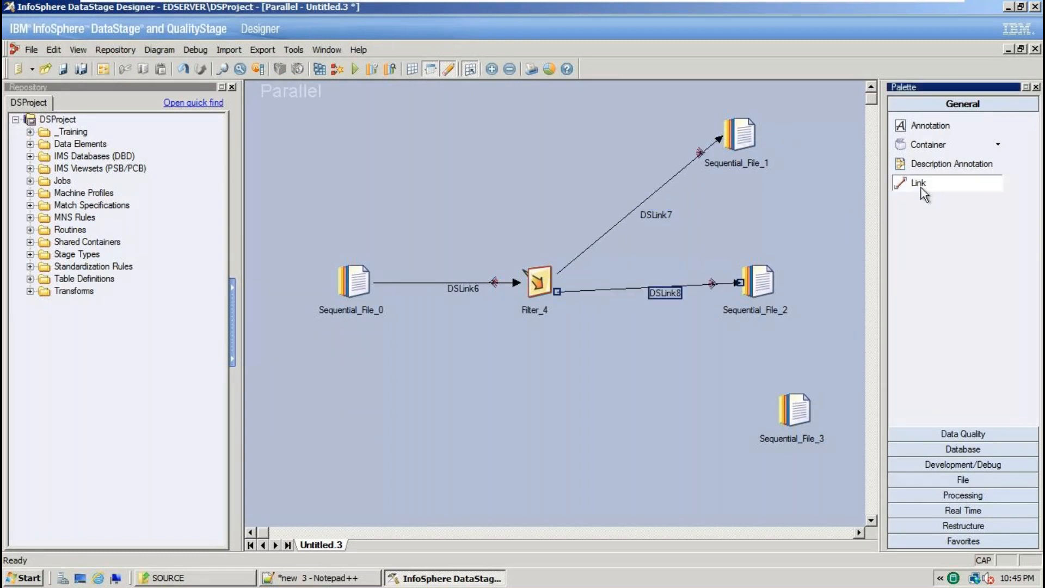
pyautogui.moveTo(799, 419); pyautogui.dragTo(799, 420)
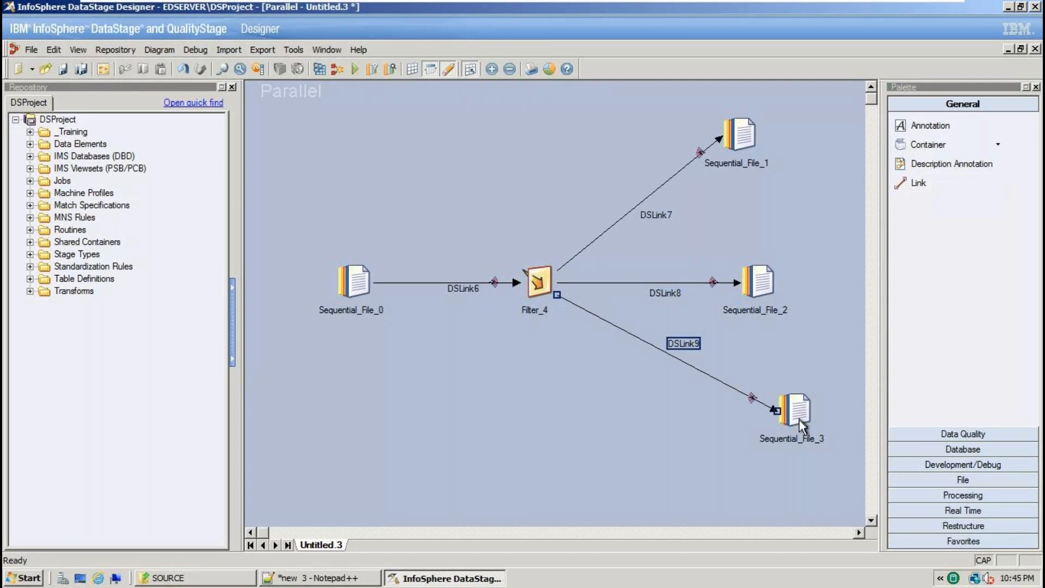
pyautogui.click(670, 345)
pyautogui.press('BackSpace')
pyautogui.click(725, 346)
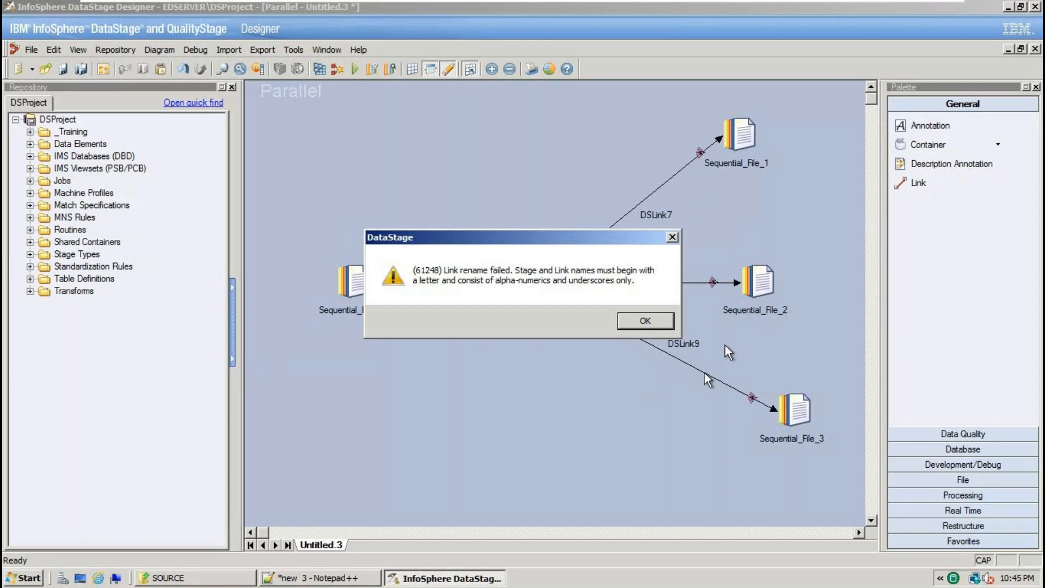
pyautogui.click(635, 326)
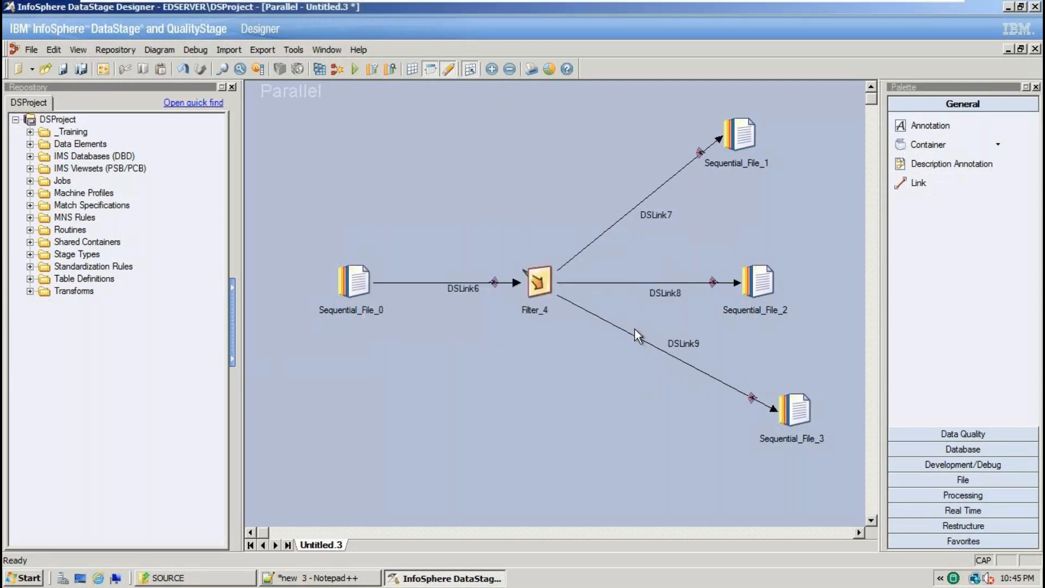
pyautogui.click(698, 367)
pyautogui.press('Delete')
pyautogui.click(493, 317)
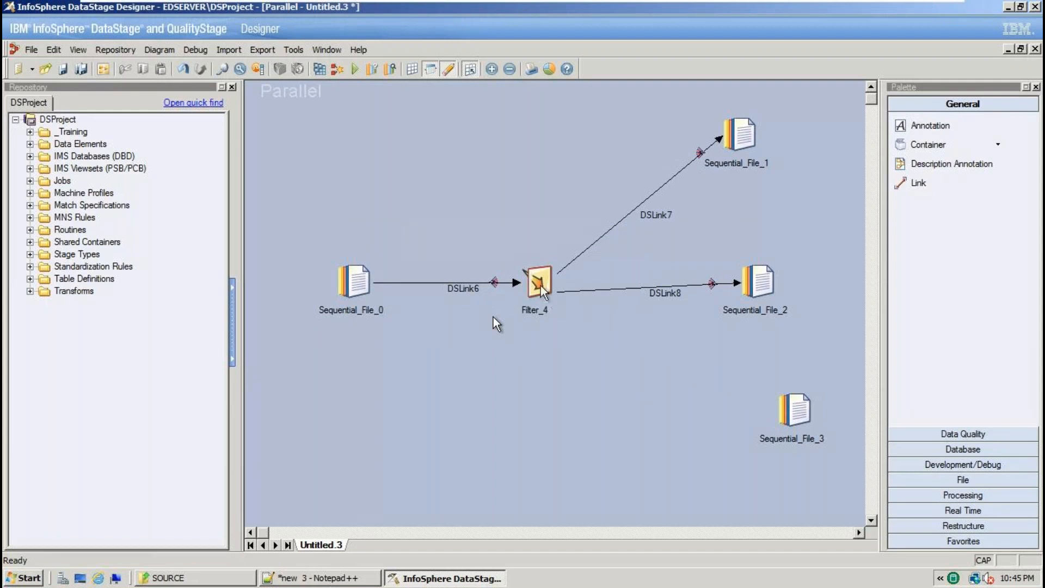
pyautogui.moveTo(542, 288); pyautogui.dragTo(803, 416)
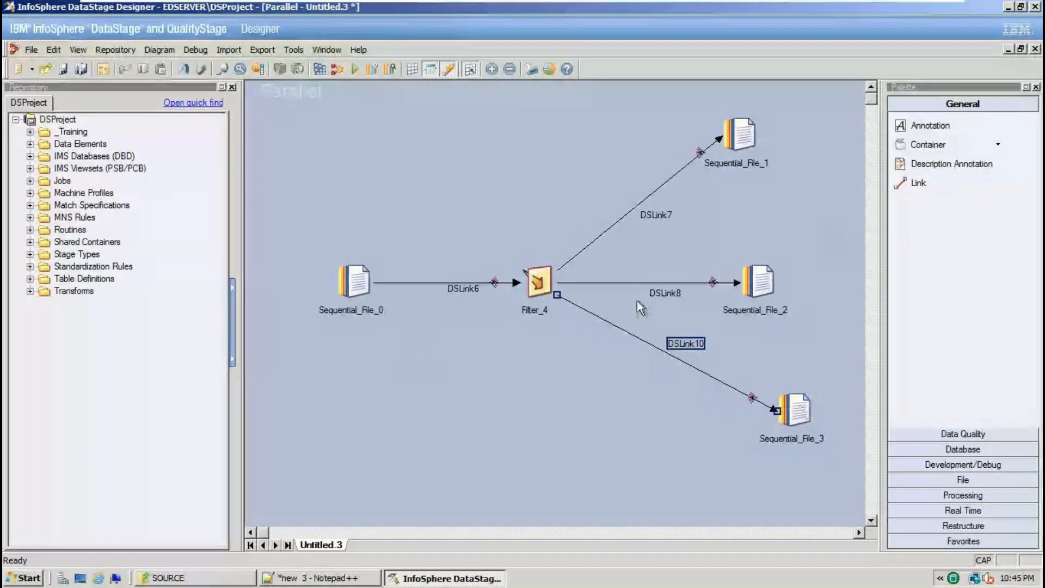
# Open Sequential_File_0's properties, then open SRC_EMP.txt from SOURCE in Notepad++.
pyautogui.doubleClick(355, 282)
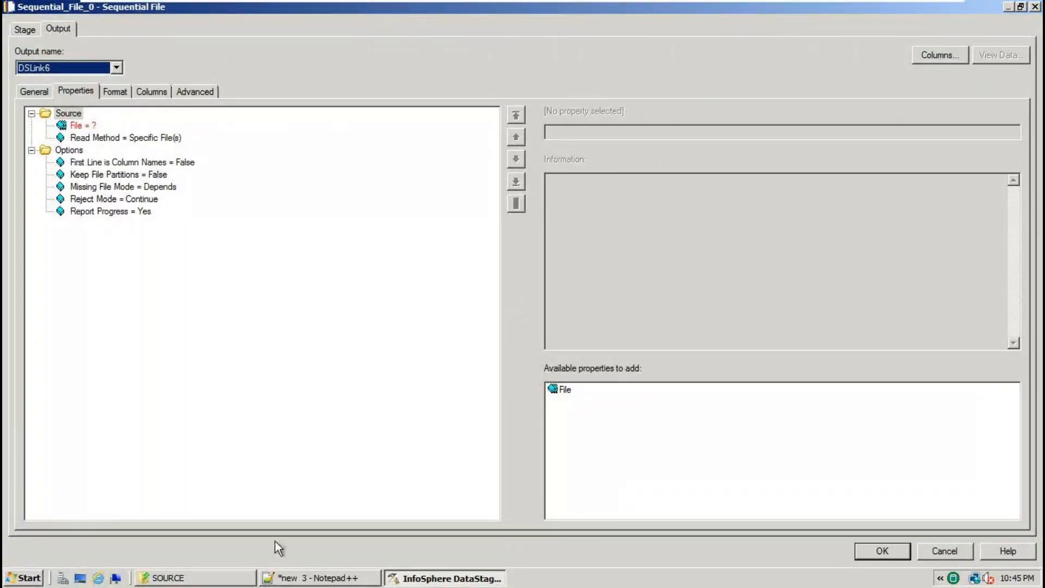
pyautogui.click(195, 578)
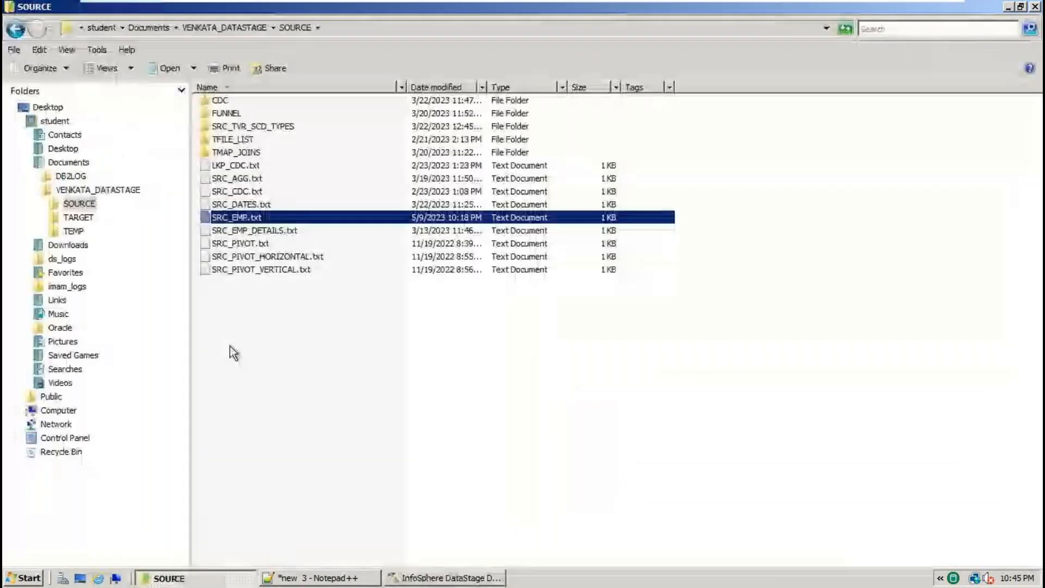
pyautogui.rightClick(239, 217)
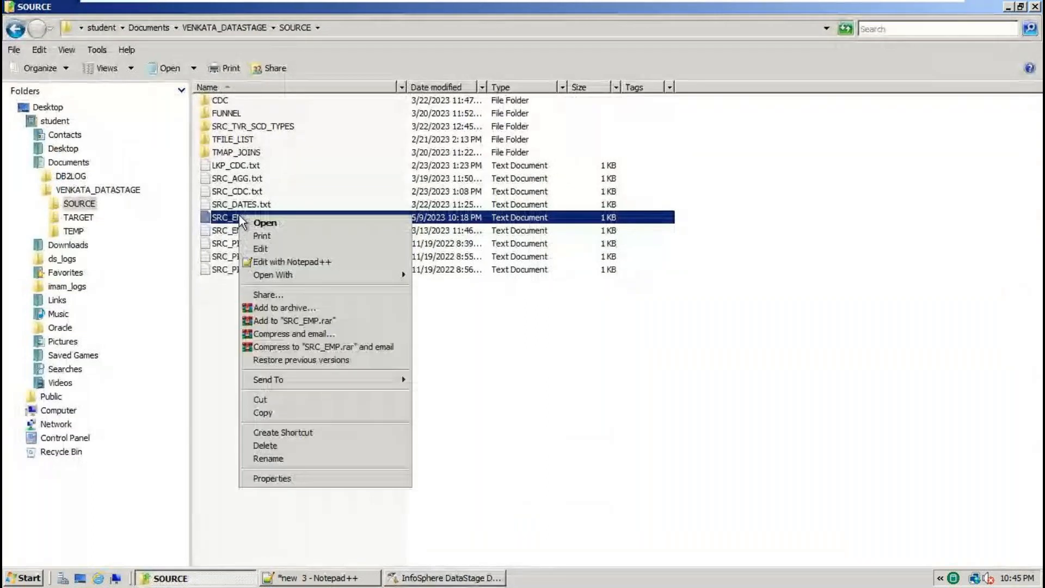
pyautogui.click(280, 262)
# Save the file as SRC_EMP_DETAILS.txt, replacing the existing file of that name.
pyautogui.click(12, 21)
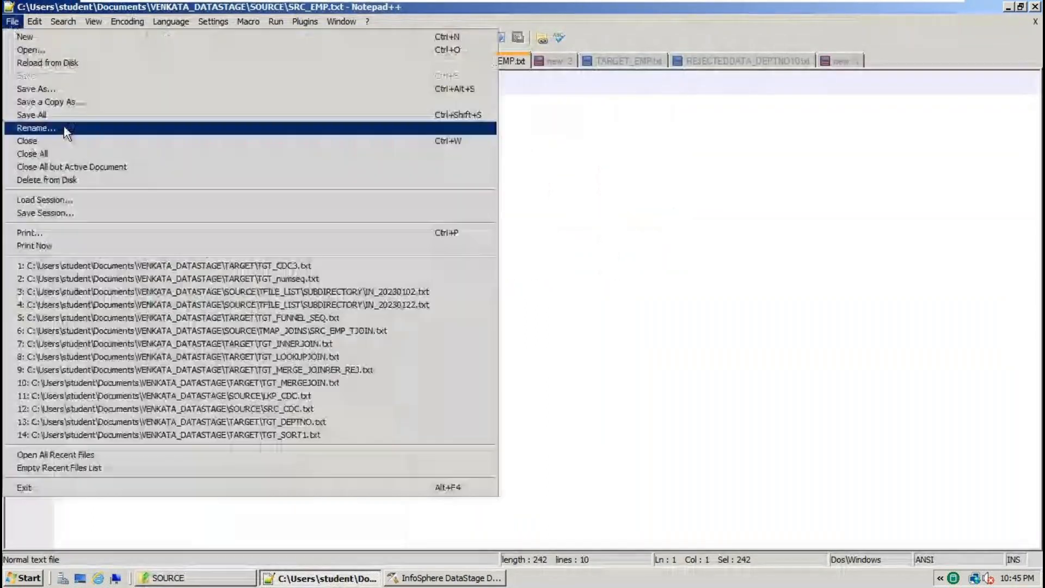
pyautogui.click(70, 88)
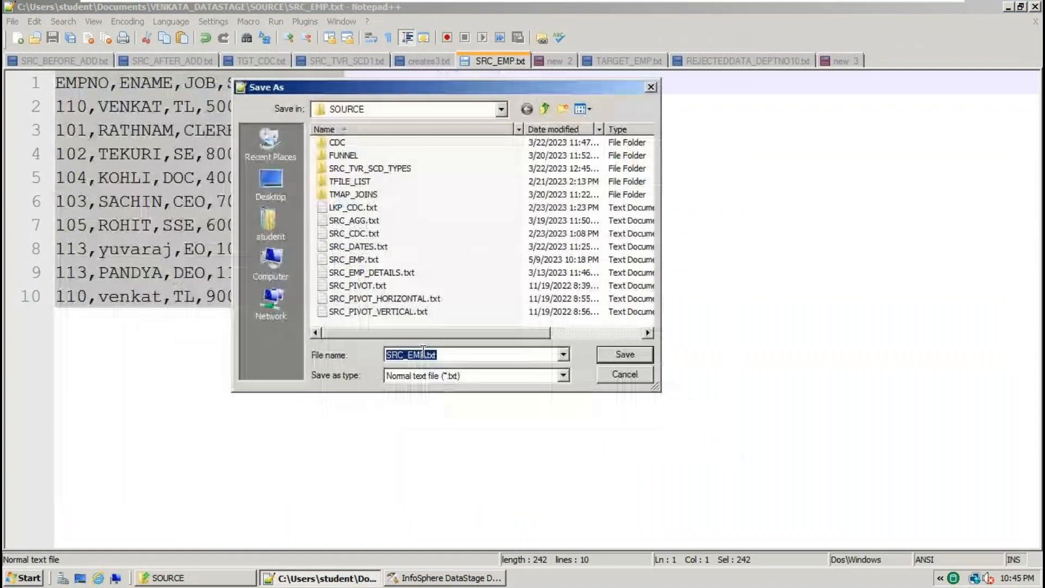
pyautogui.click(426, 355)
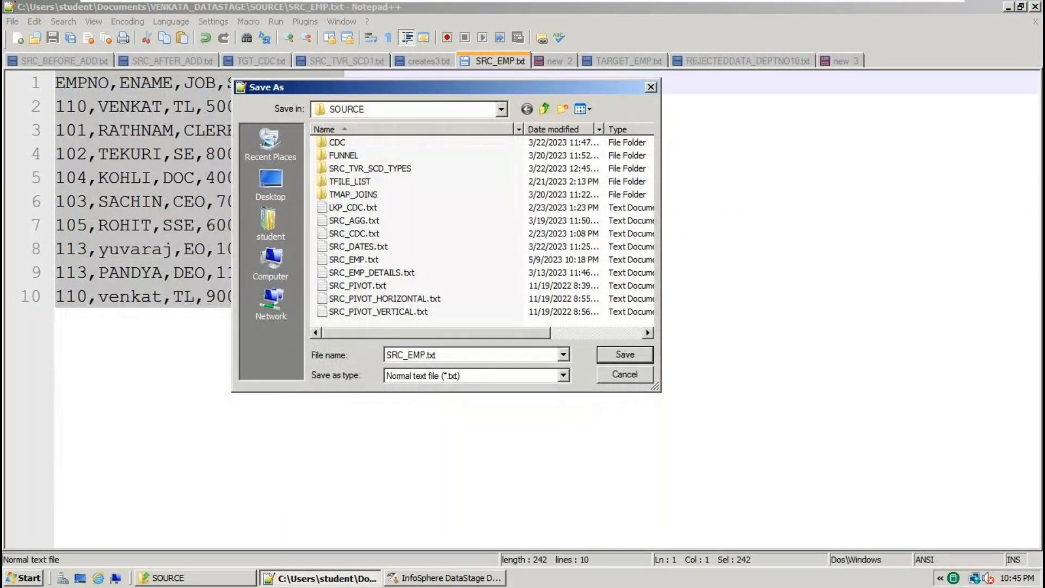
pyautogui.write('_DETAILS')
pyautogui.click(632, 355)
pyautogui.click(586, 297)
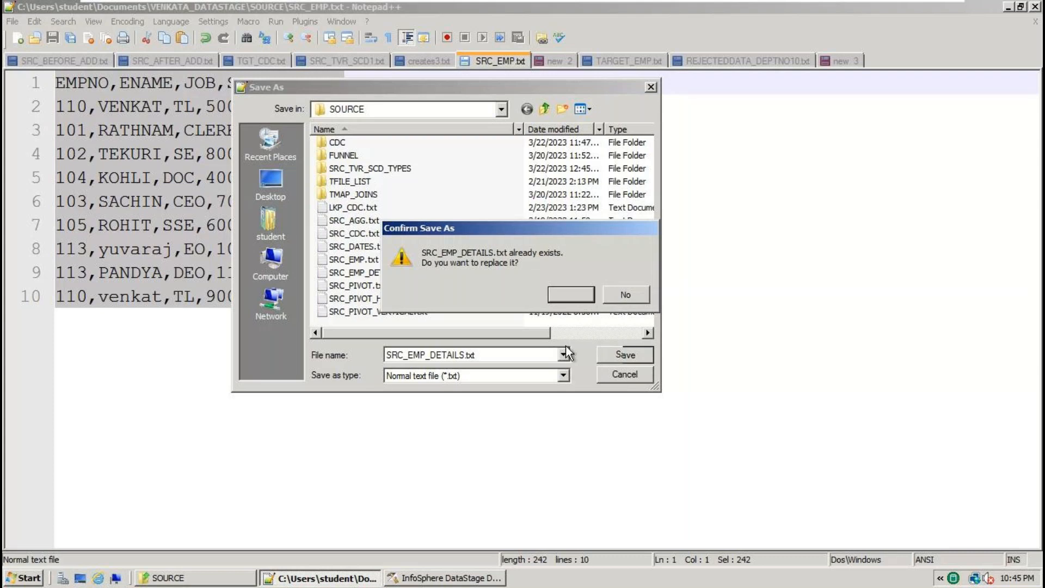
pyautogui.click(554, 298)
pyautogui.moveTo(338, 312); pyautogui.dragTo(4, 38)
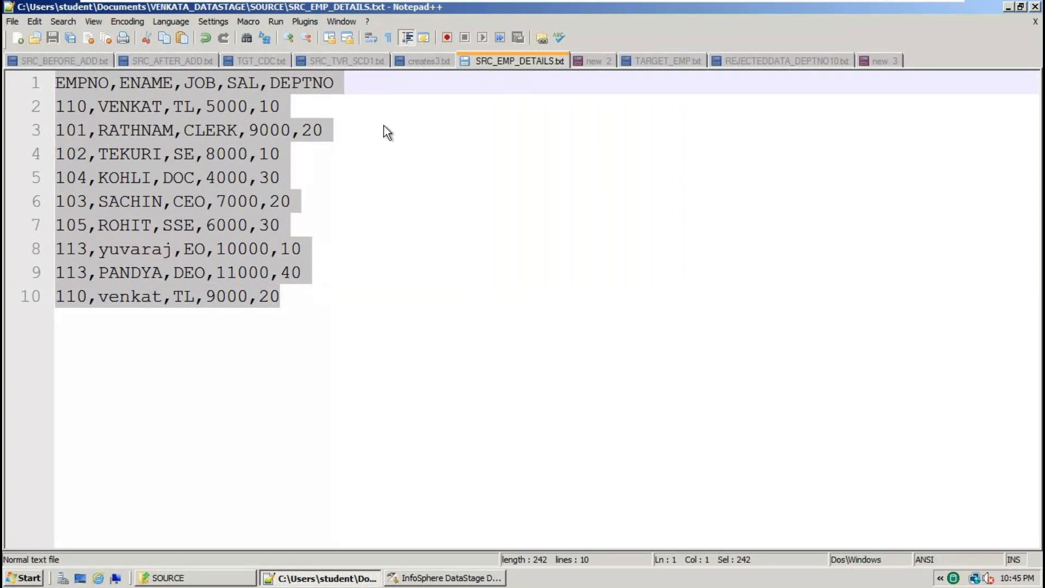
pyautogui.click(444, 577)
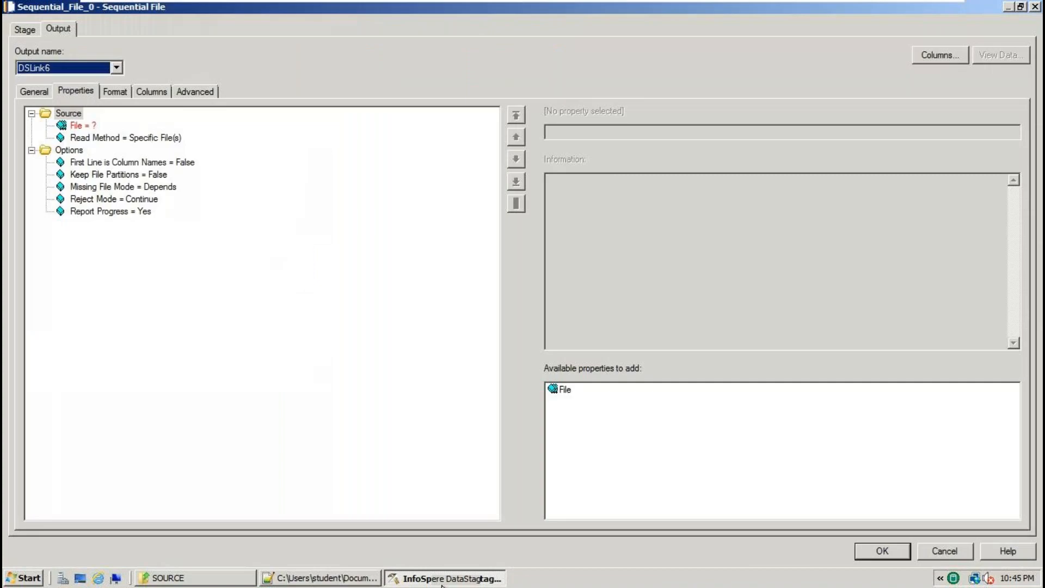
# Set the source File property to SRC_EMP_DETAILS.txt in the SOURCE folder.
pyautogui.click(82, 125)
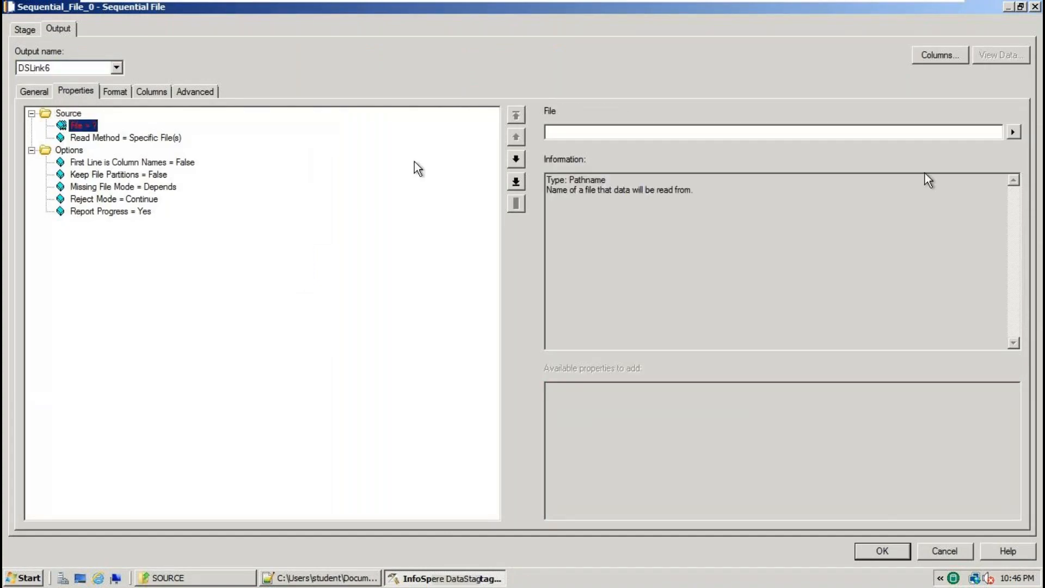
pyautogui.click(1013, 132)
pyautogui.click(981, 158)
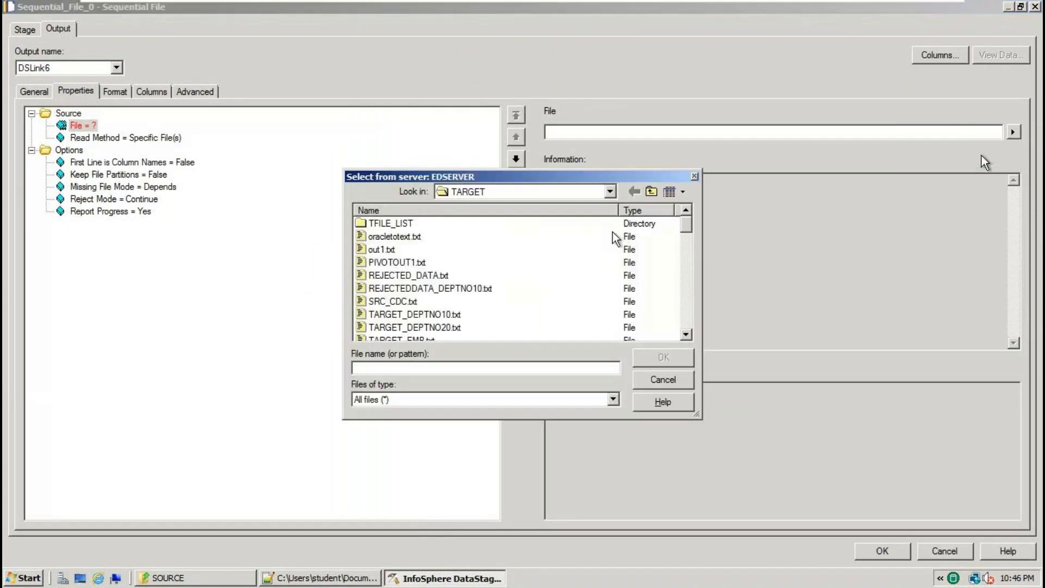
pyautogui.click(610, 192)
pyautogui.click(572, 253)
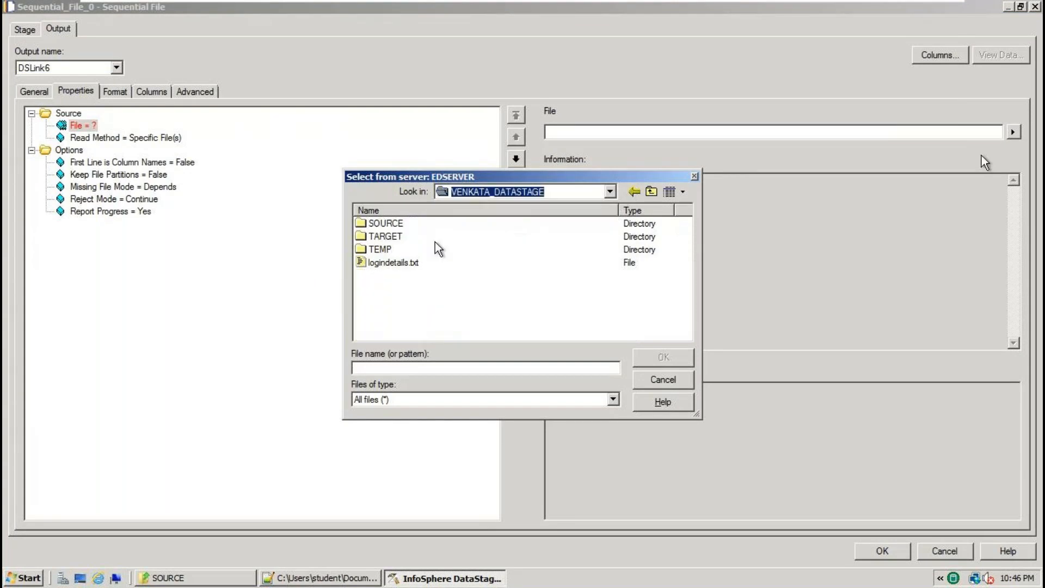
pyautogui.doubleClick(396, 226)
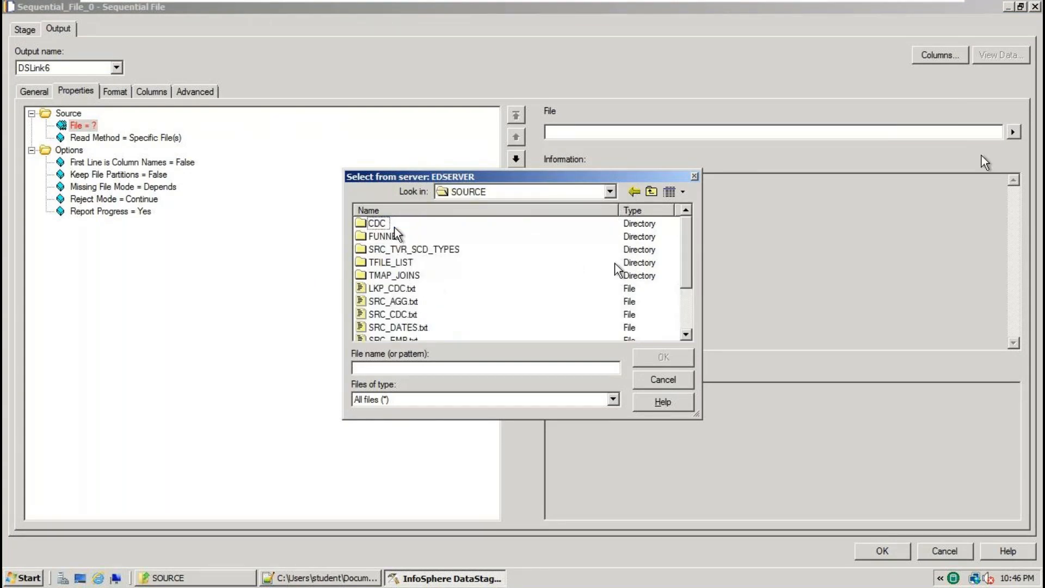
pyautogui.click(686, 335)
pyautogui.click(686, 335)
pyautogui.click(687, 335)
pyautogui.click(686, 334)
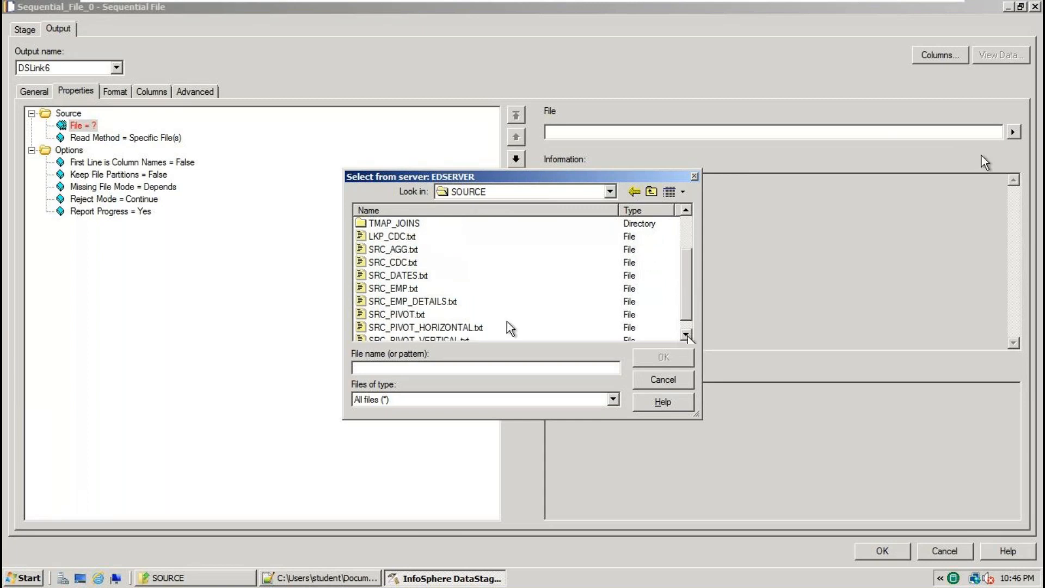
pyautogui.doubleClick(446, 306)
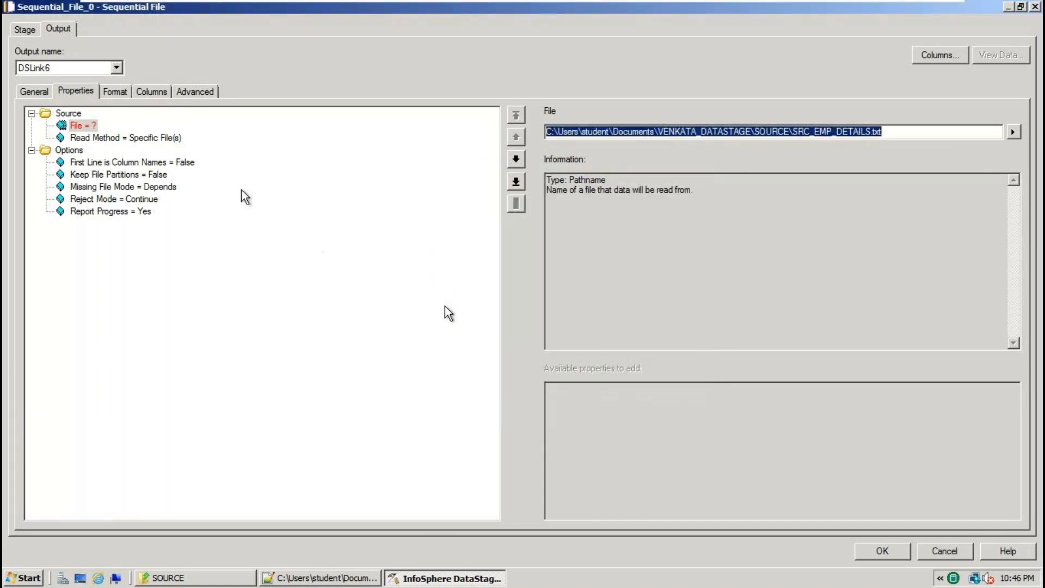
# After checking the file's header row, set First Line is Column Names to True.
pyautogui.click(150, 164)
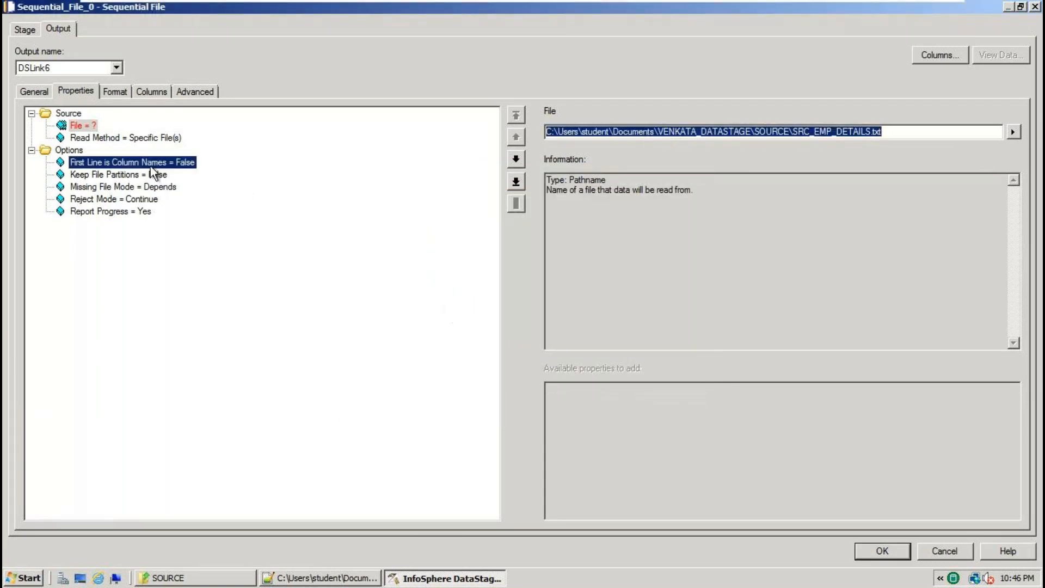
pyautogui.click(315, 578)
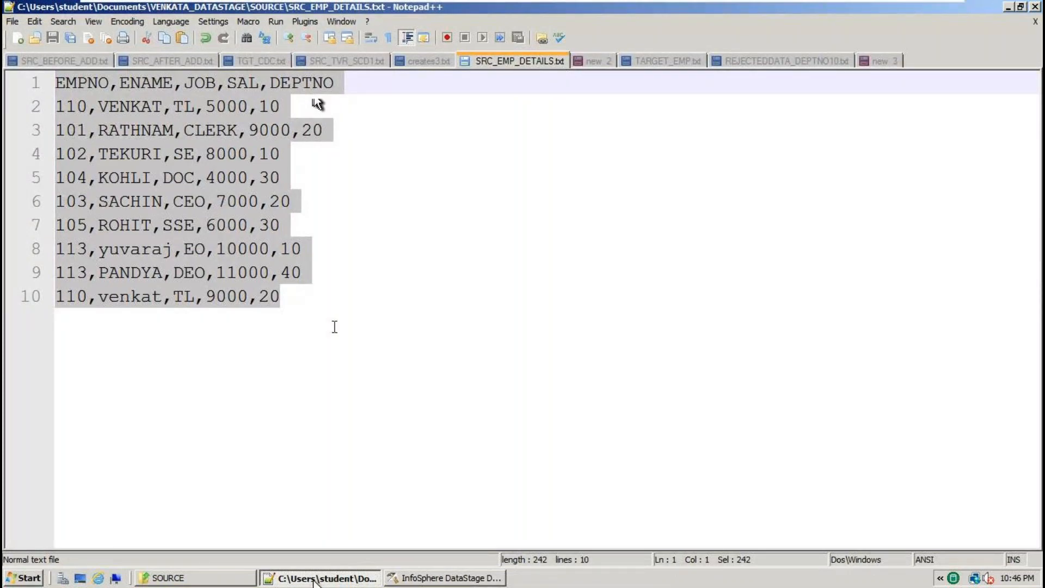
pyautogui.moveTo(333, 329); pyautogui.dragTo(4, 77)
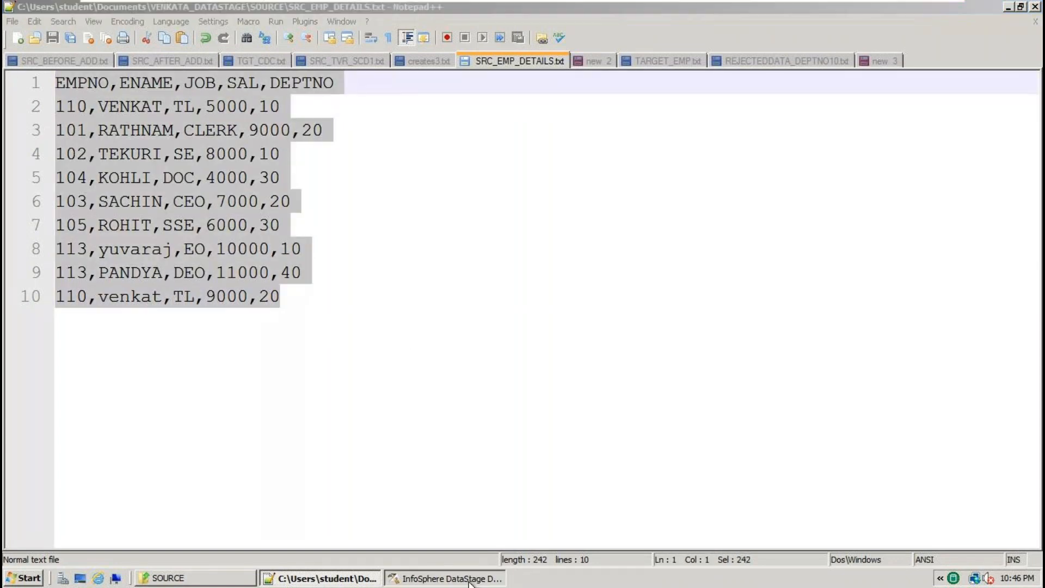
pyautogui.click(469, 578)
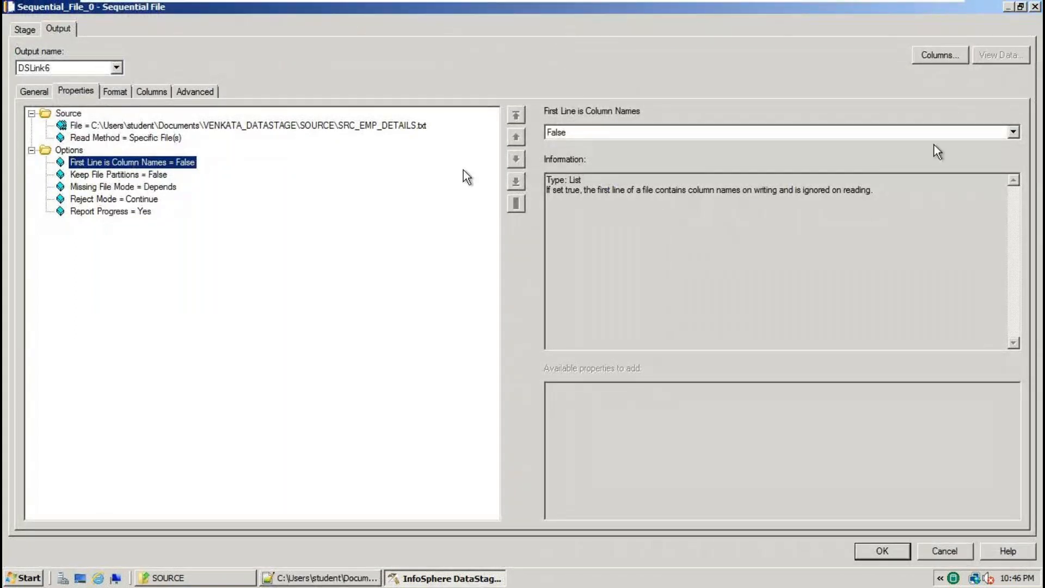
pyautogui.click(1012, 132)
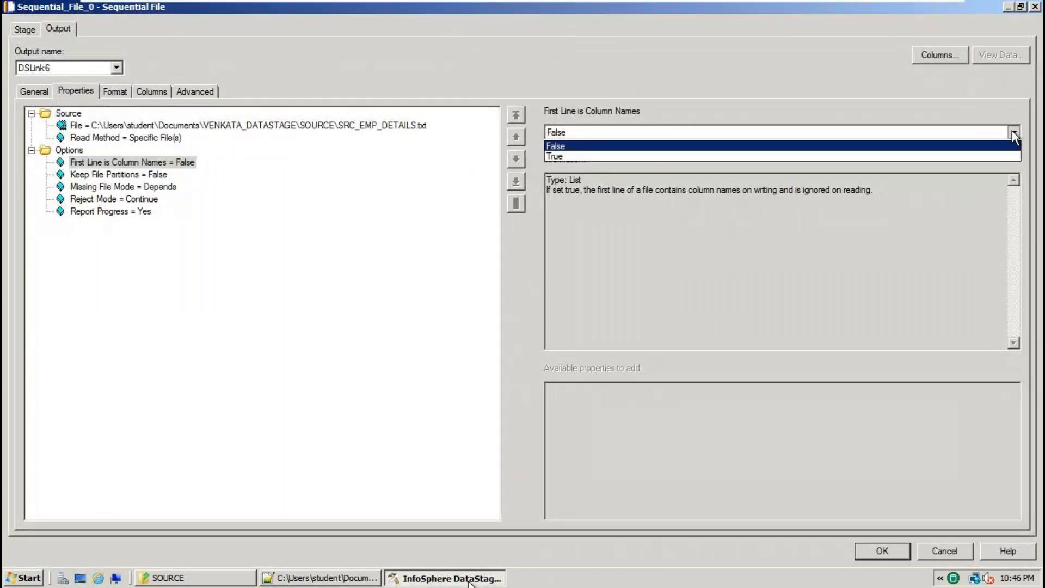
pyautogui.click(568, 156)
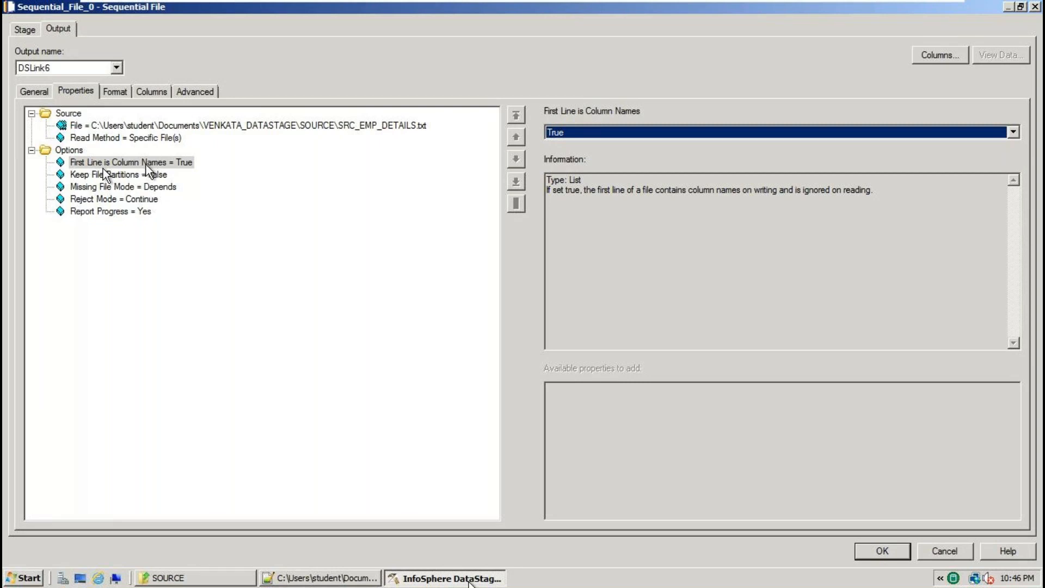
pyautogui.click(154, 93)
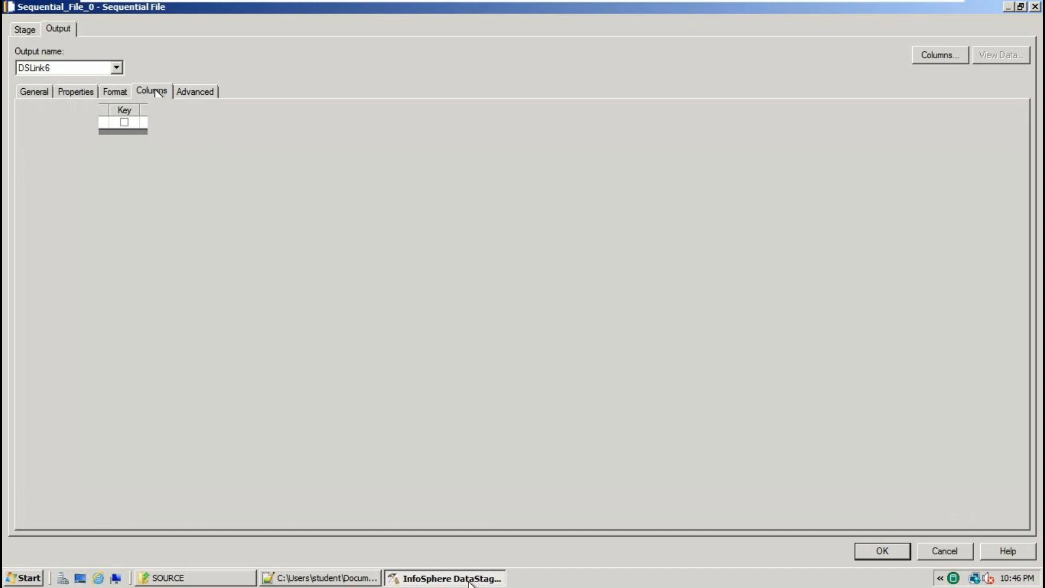
# Compare the Format settings with SRC_EMP_DETAILS.txt's header and verify the comma field delimiter.
pyautogui.click(114, 92)
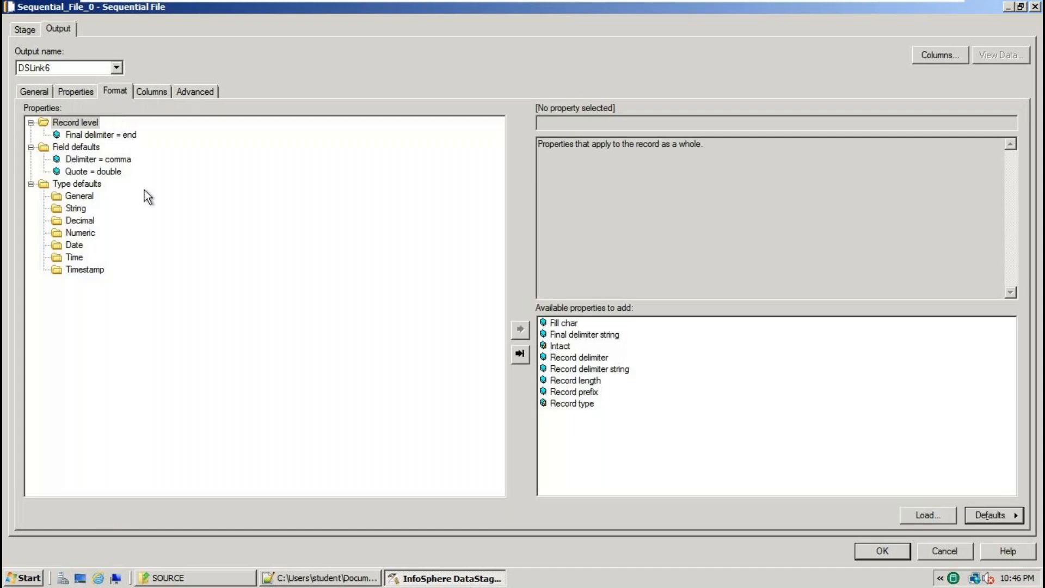
pyautogui.click(308, 579)
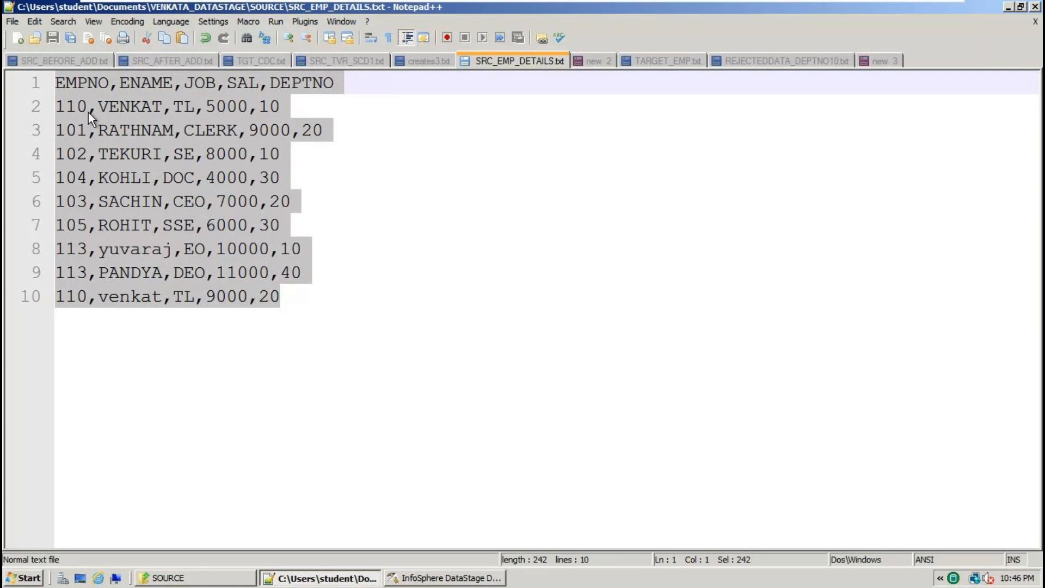
pyautogui.doubleClick(86, 83)
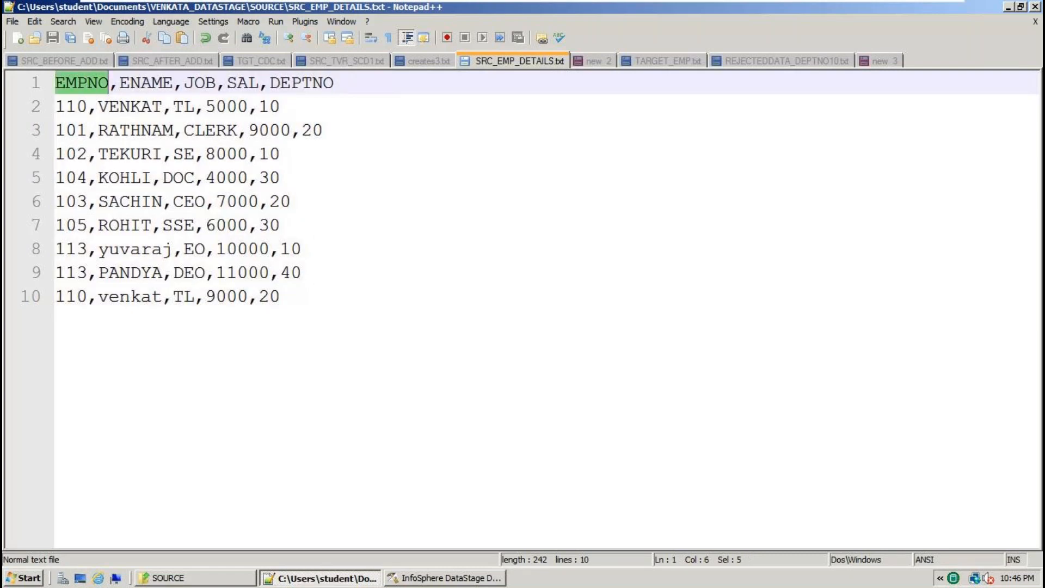
pyautogui.click(108, 83)
pyautogui.doubleClick(146, 82)
pyautogui.click(173, 82)
pyautogui.click(205, 82)
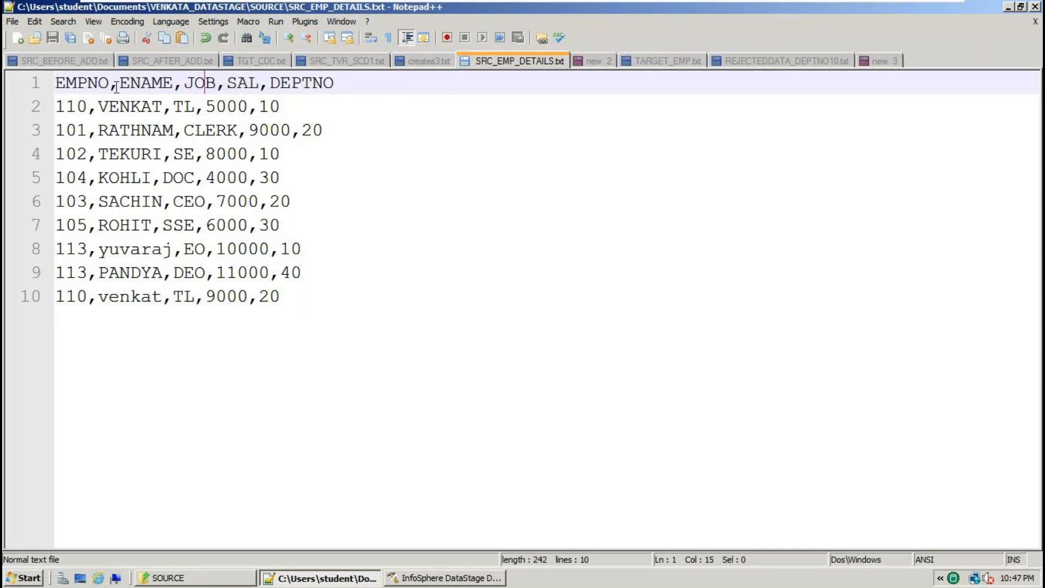
pyautogui.moveTo(109, 85); pyautogui.dragTo(119, 84)
pyautogui.click(408, 572)
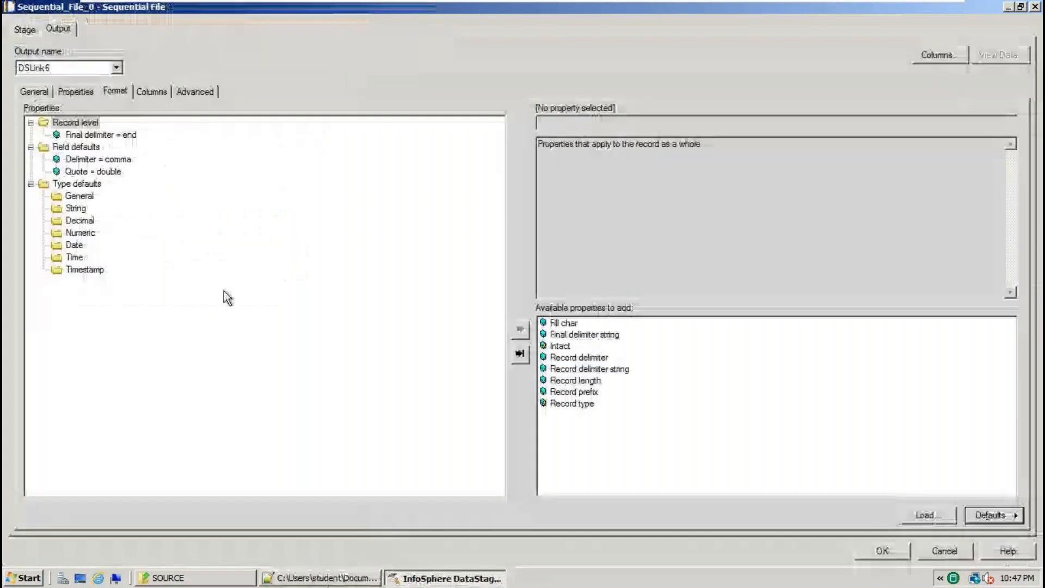
pyautogui.click(112, 161)
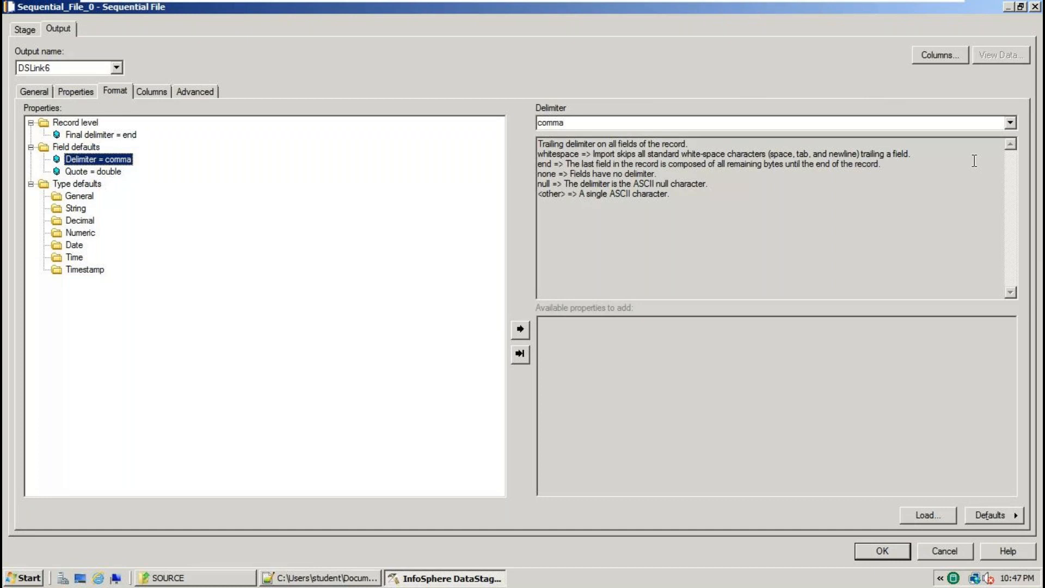
# Keep comma as the field delimiter after checking the source employee file.
pyautogui.click(346, 580)
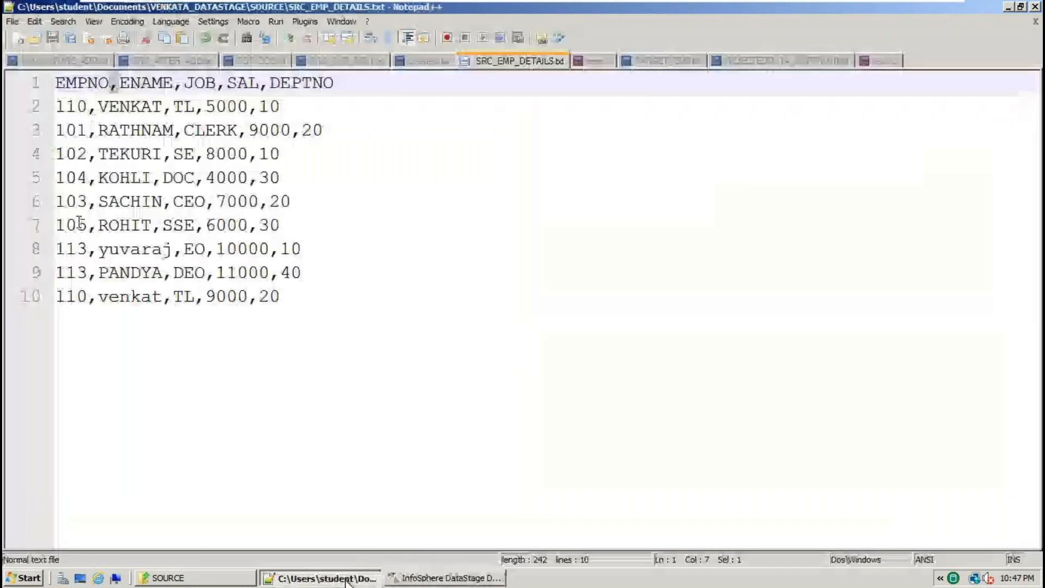
pyautogui.click(426, 580)
pyautogui.click(550, 122)
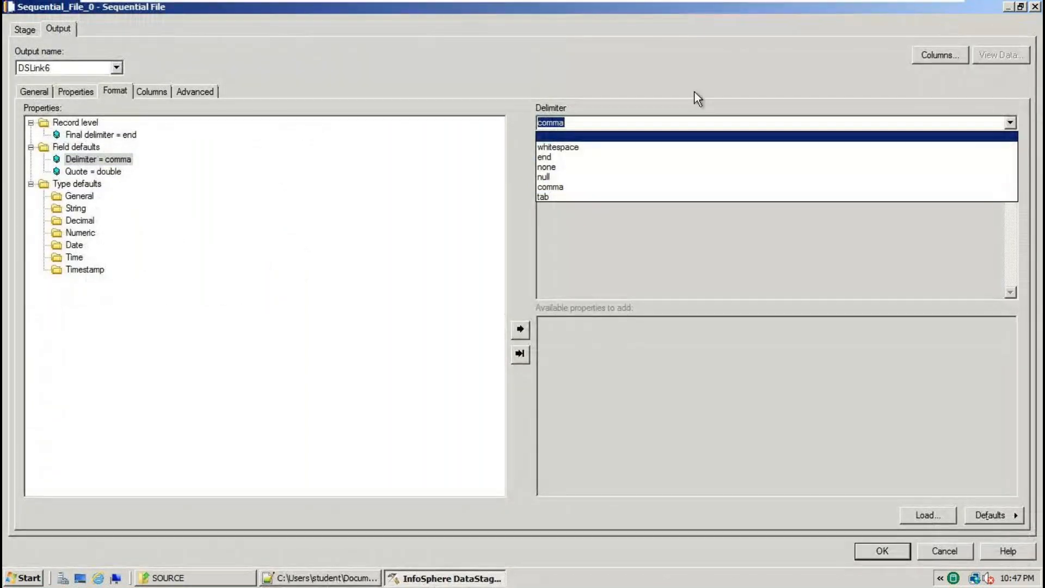
pyautogui.click(565, 187)
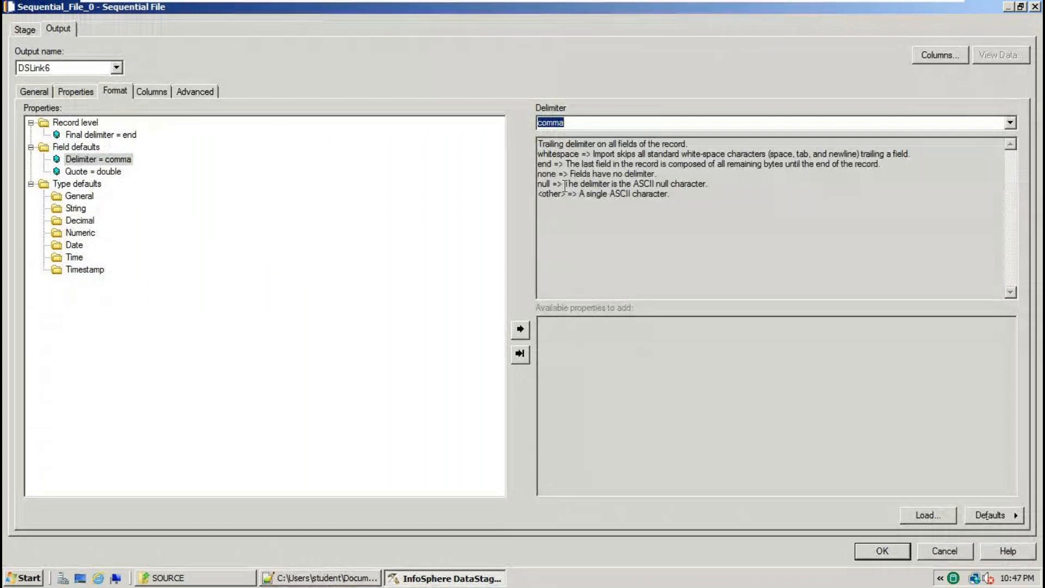
# Set Quote to none, since the source data has no quote marks, then show the empty column list.
pyautogui.click(92, 171)
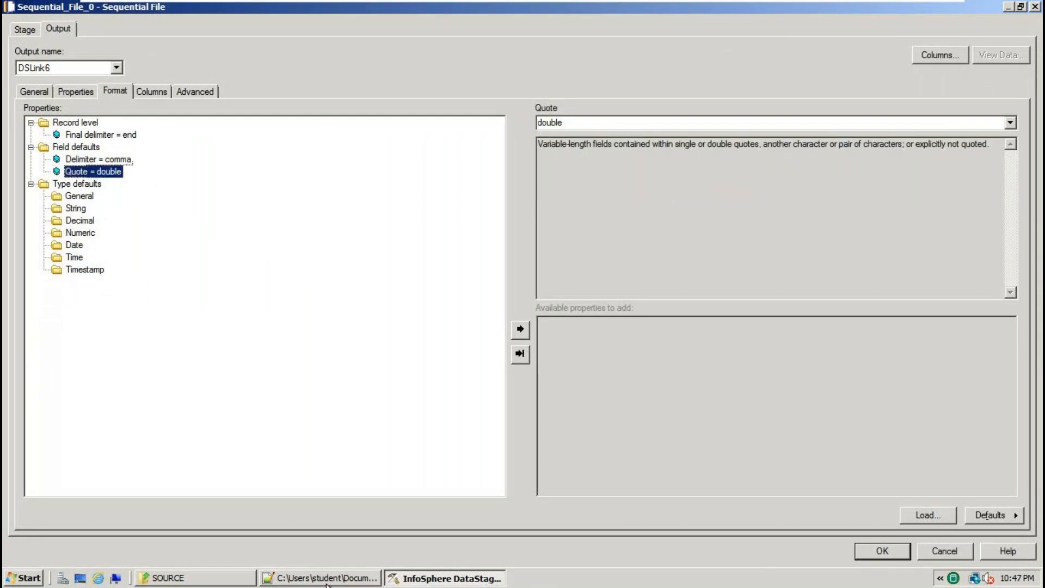
pyautogui.click(321, 578)
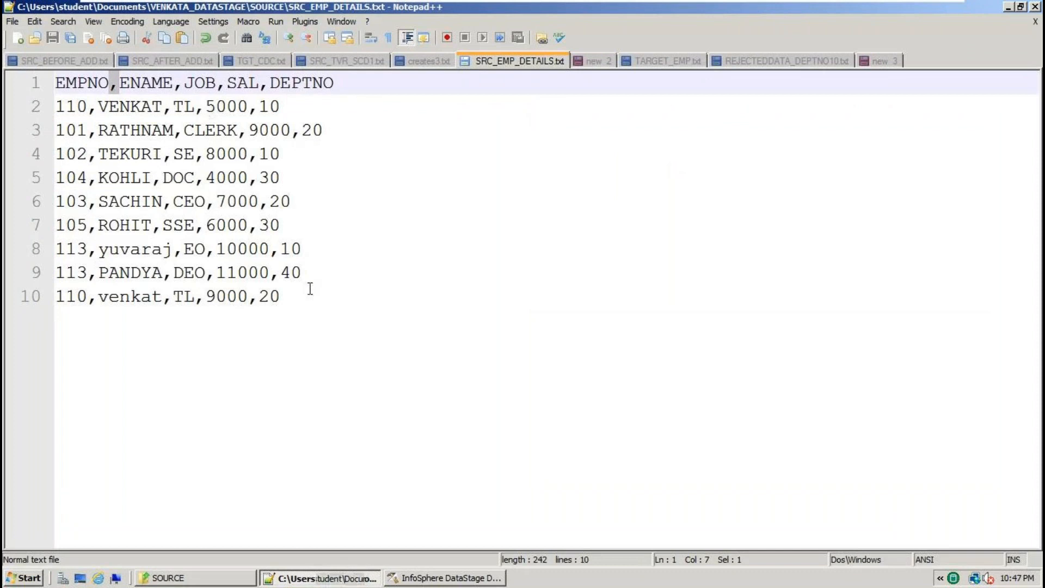
pyautogui.click(476, 572)
pyautogui.click(999, 123)
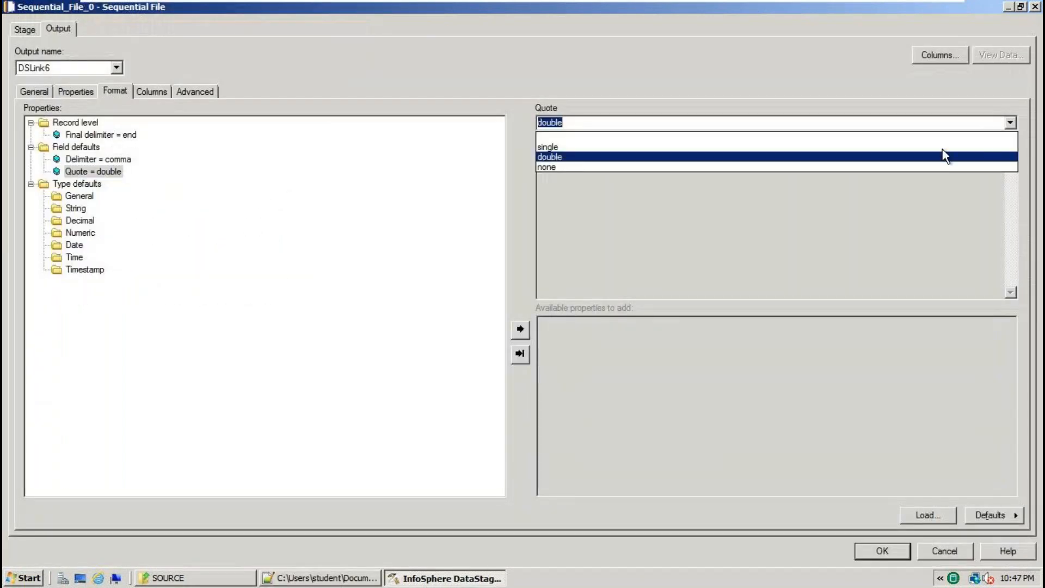
pyautogui.click(640, 168)
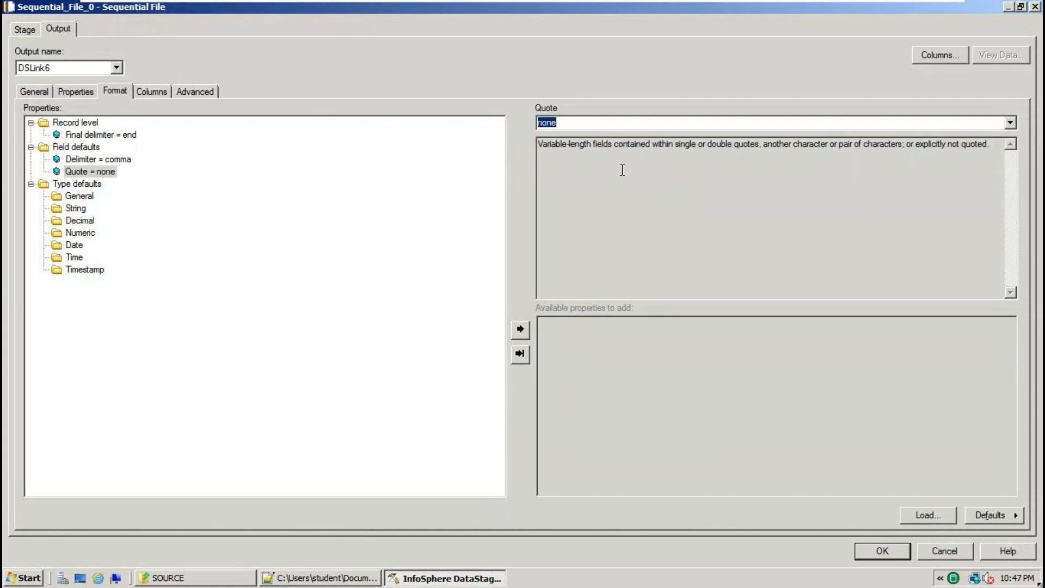
pyautogui.click(152, 91)
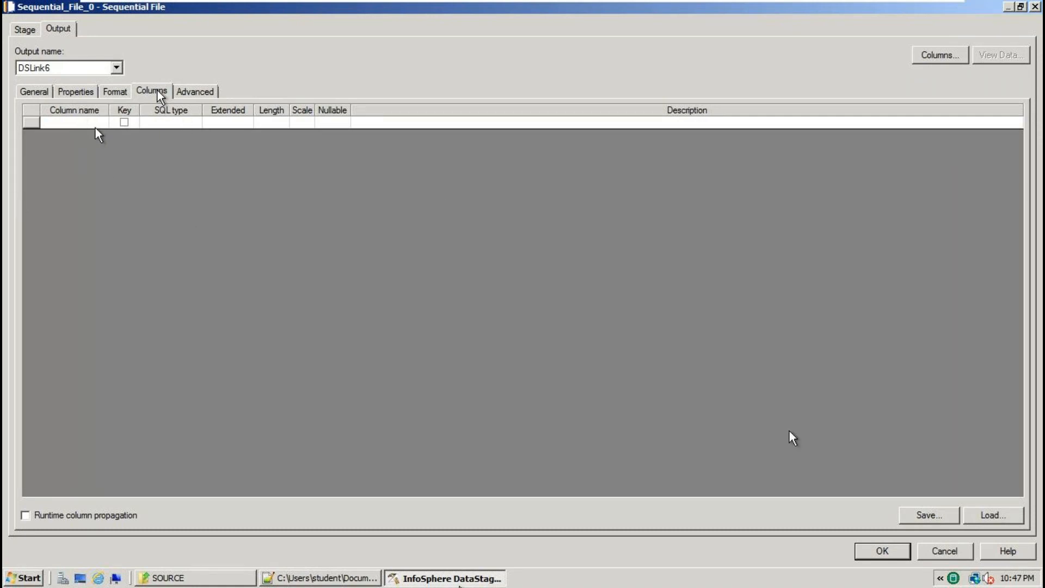
# From Load, start a sequential file table definition import and choose SRC_EMP_DETAILS.txt.
pyautogui.click(1000, 516)
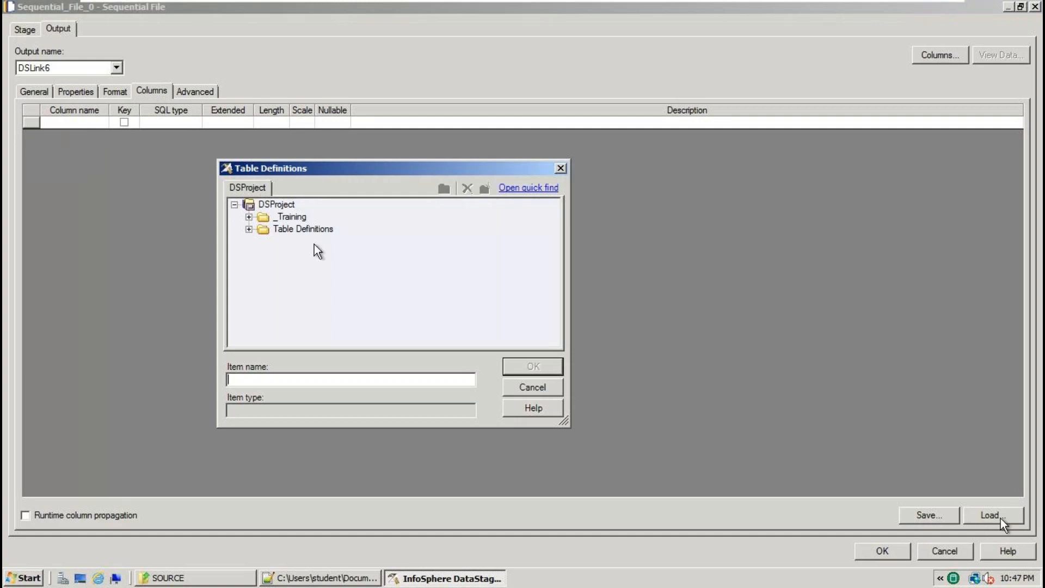
pyautogui.rightClick(304, 229)
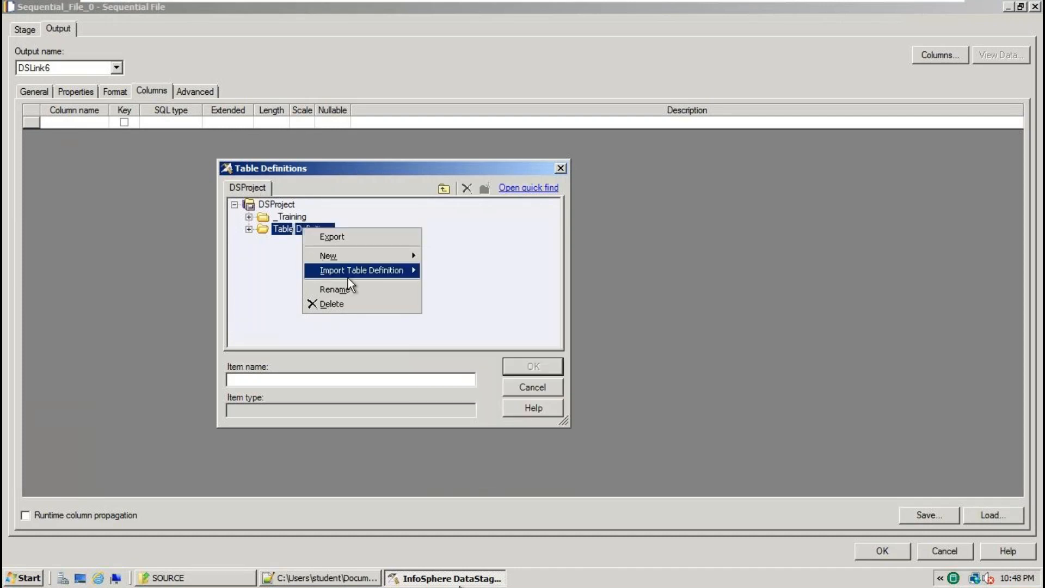
pyautogui.moveTo(348, 278)
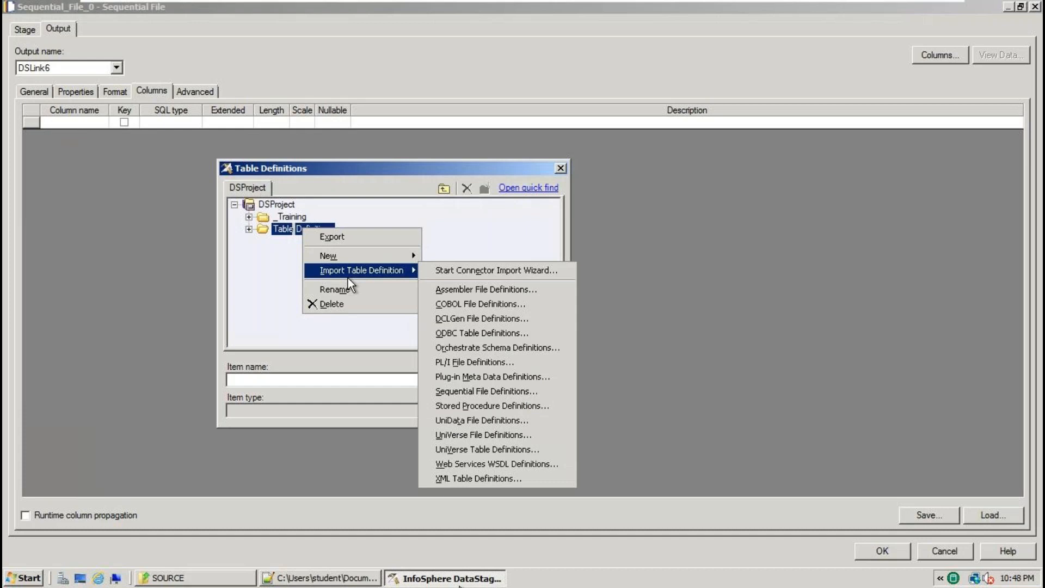
pyautogui.click(517, 391)
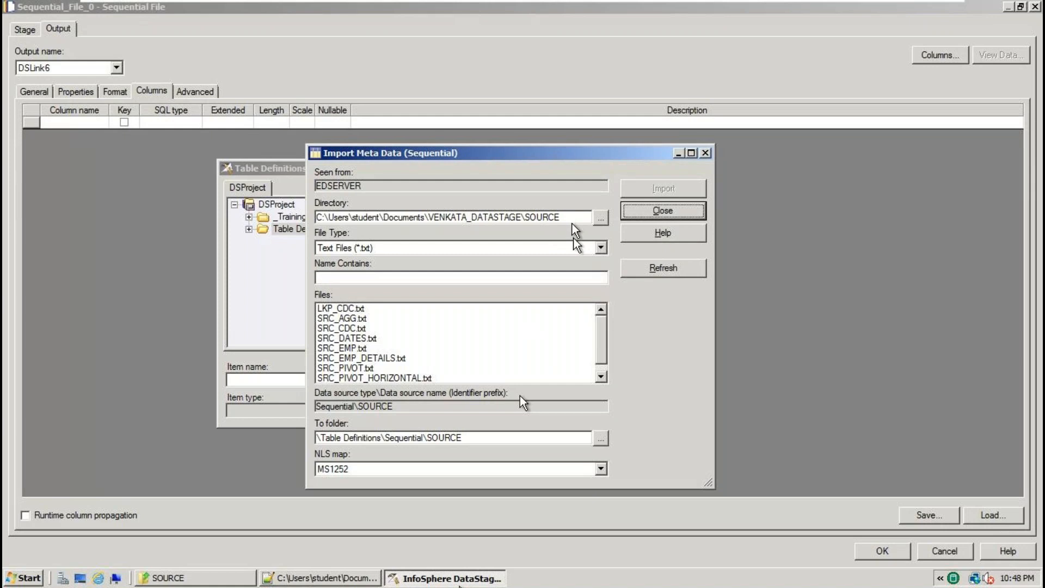
pyautogui.click(601, 218)
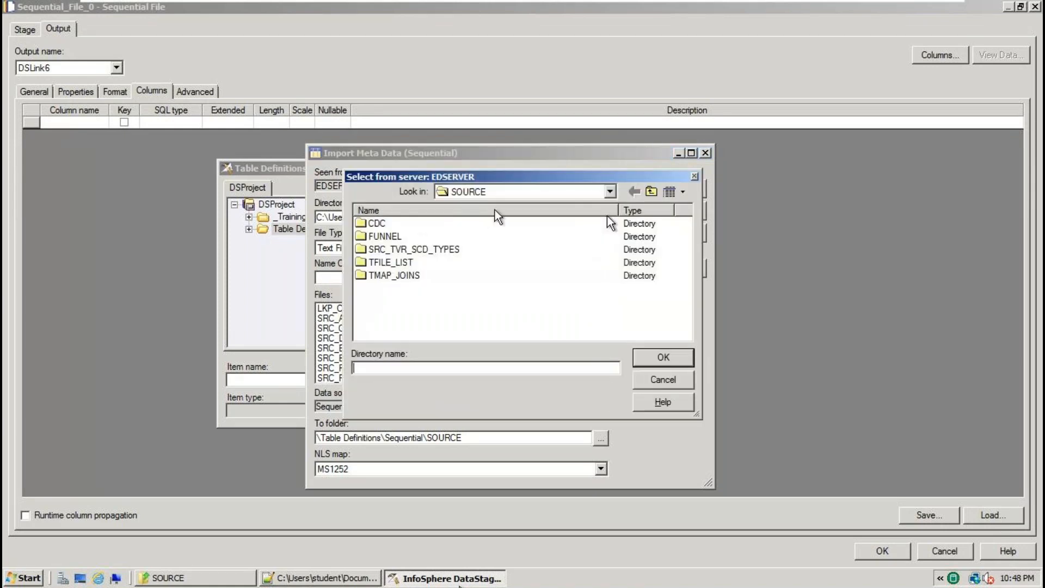
pyautogui.click(663, 379)
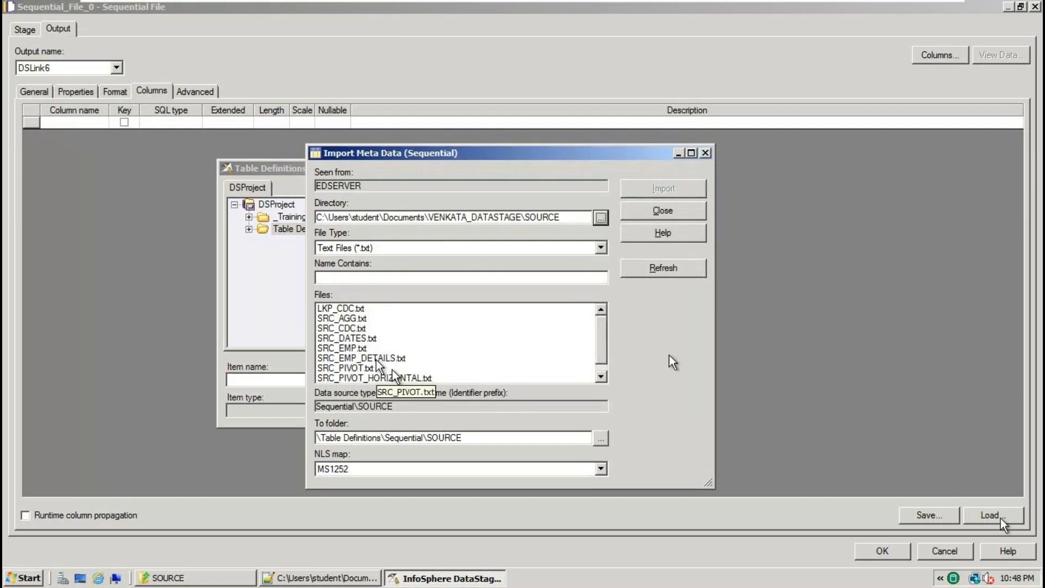
pyautogui.click(375, 359)
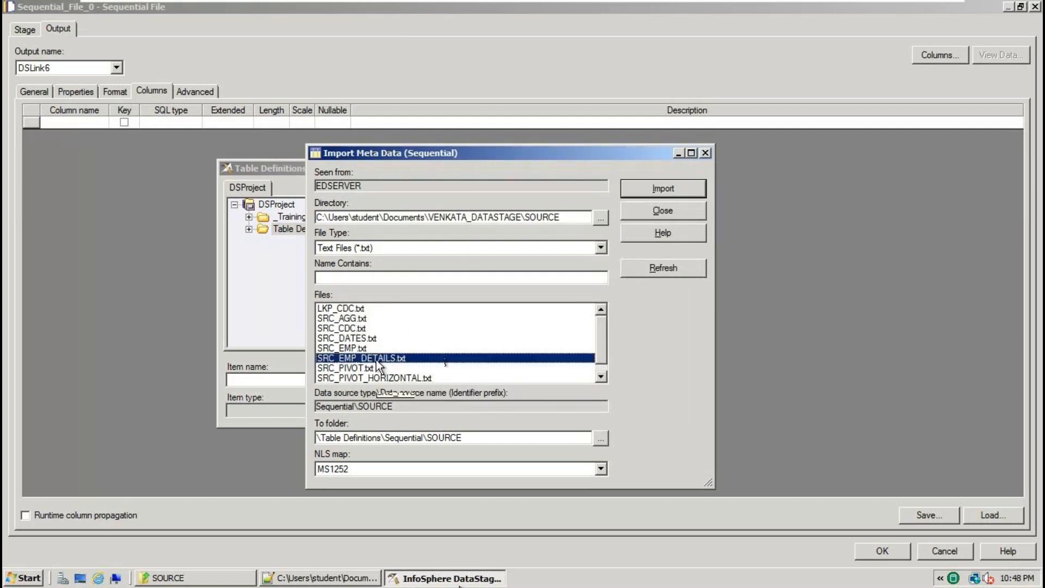
# Import it with First line is column names ticked, replacing the existing definition.
pyautogui.click(674, 191)
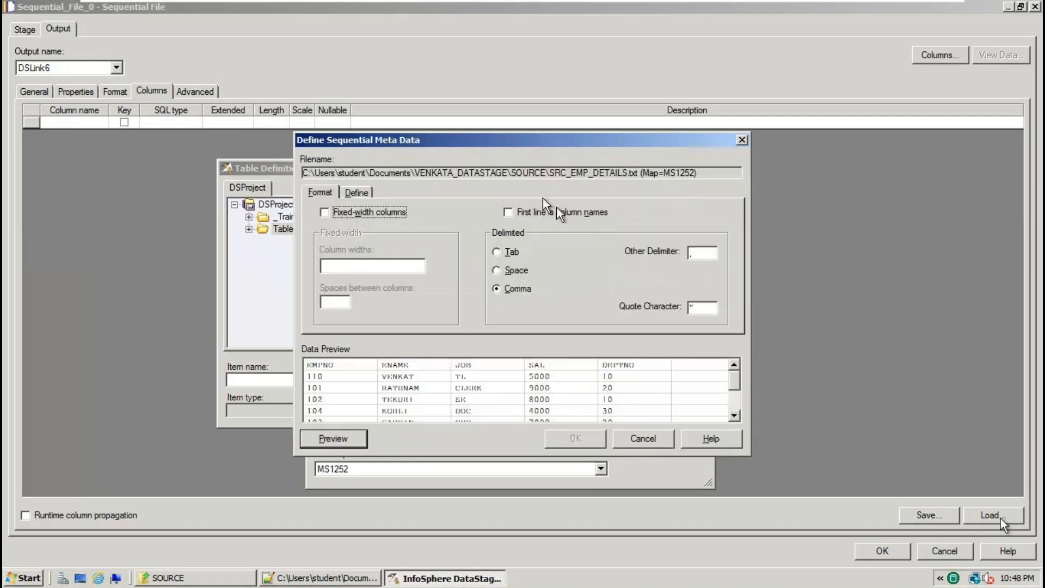
pyautogui.click(531, 210)
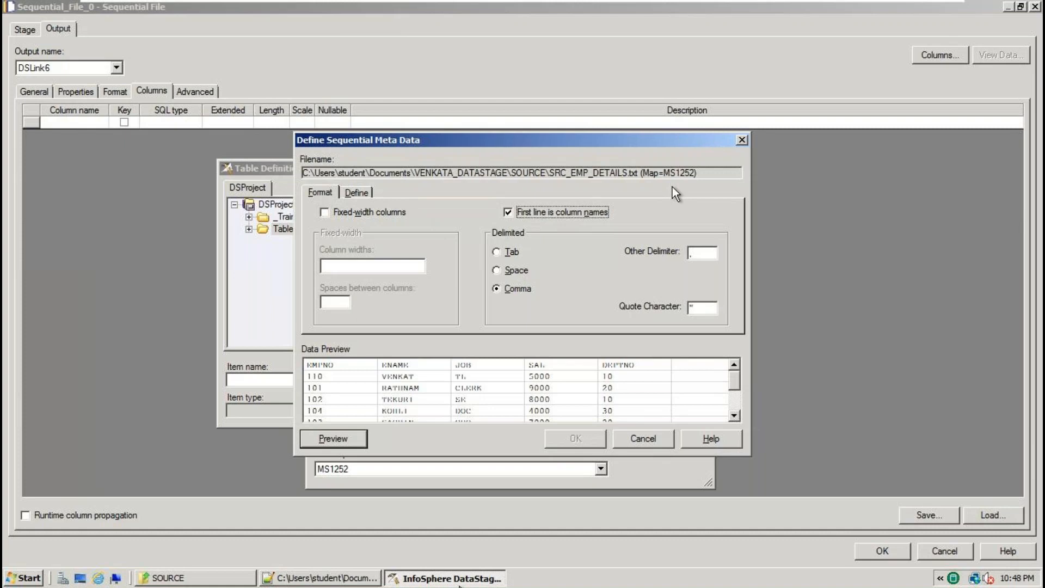
pyautogui.click(356, 193)
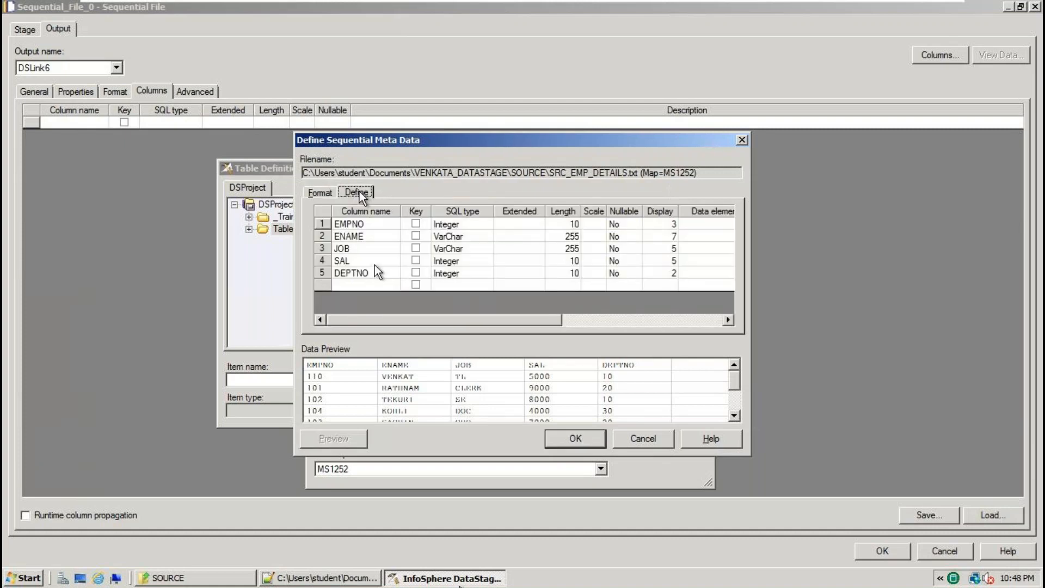
pyautogui.click(571, 441)
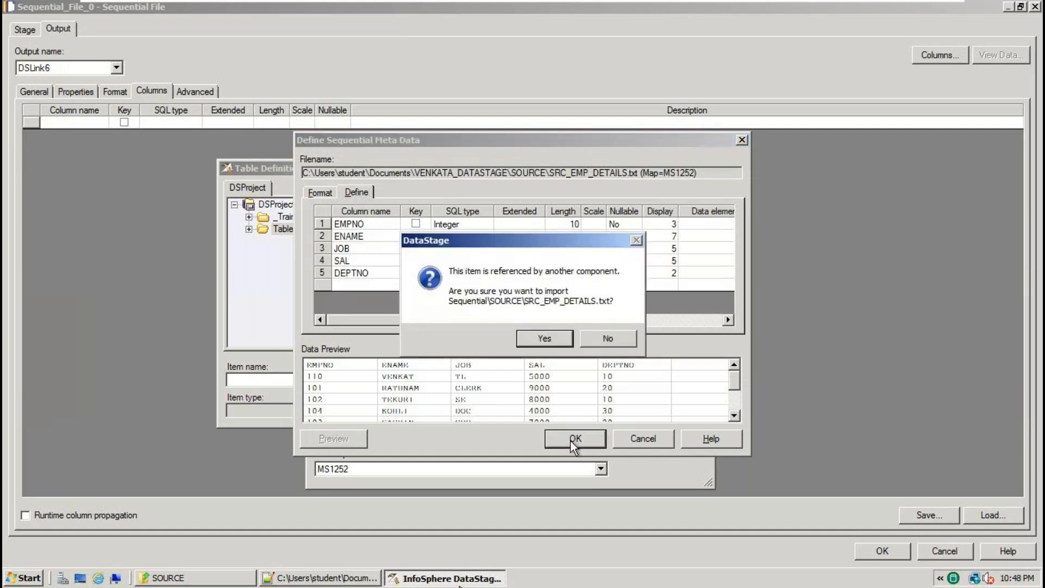
pyautogui.click(556, 336)
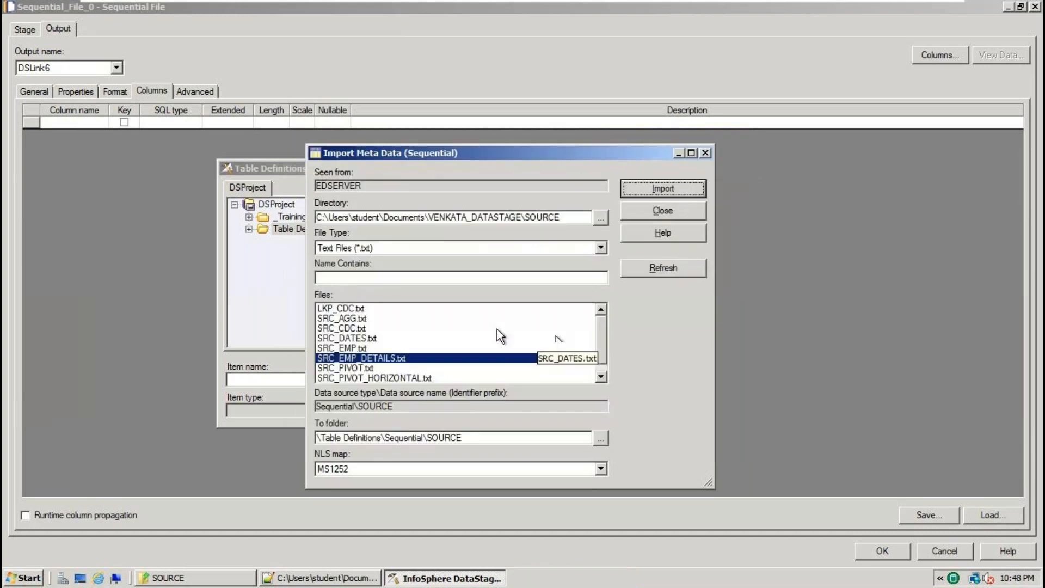
pyautogui.click(667, 214)
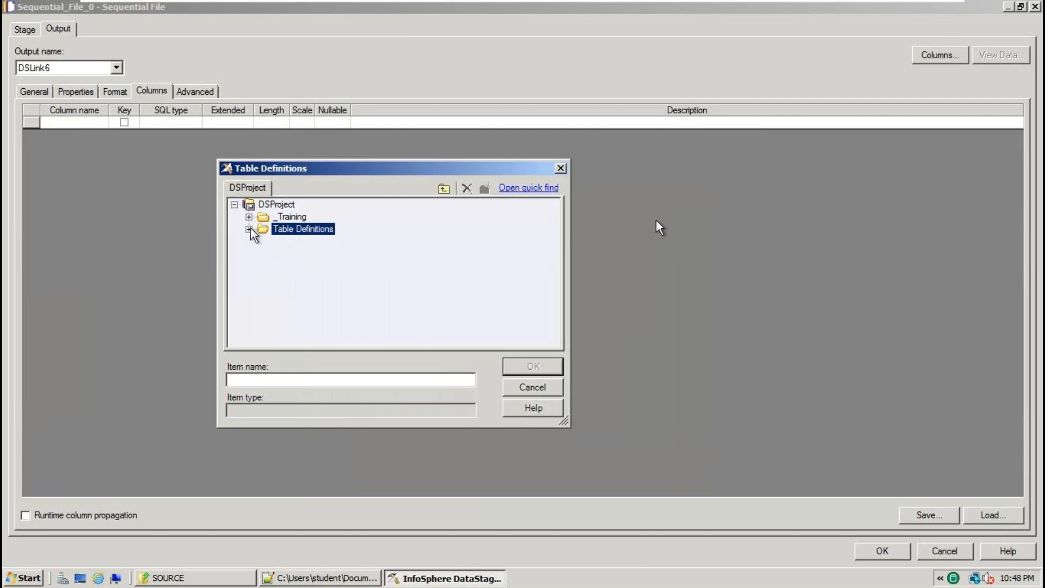
# Load SRC_EMP_DETAILS.txt from Table Definitions > Sequential > SOURCE, bringing all five columns into DSLink6.
pyautogui.click(249, 229)
pyautogui.click(263, 302)
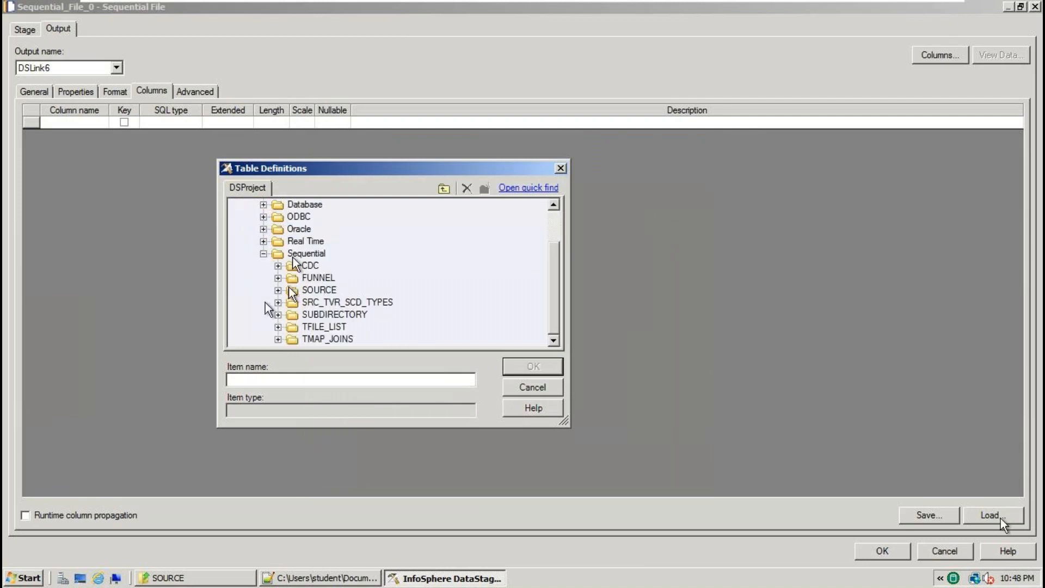
pyautogui.click(278, 290)
pyautogui.doubleClick(370, 303)
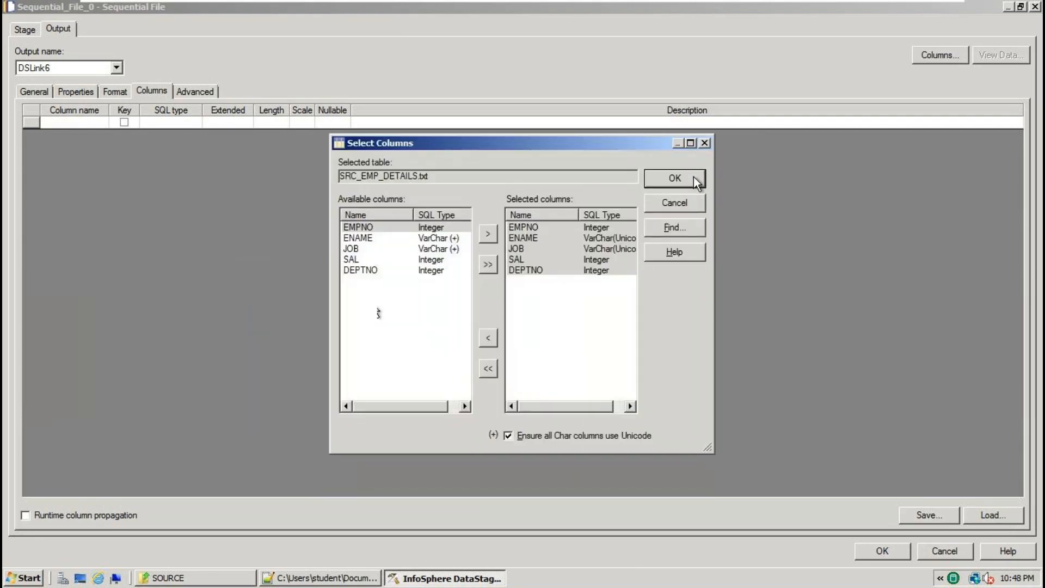
pyautogui.click(694, 177)
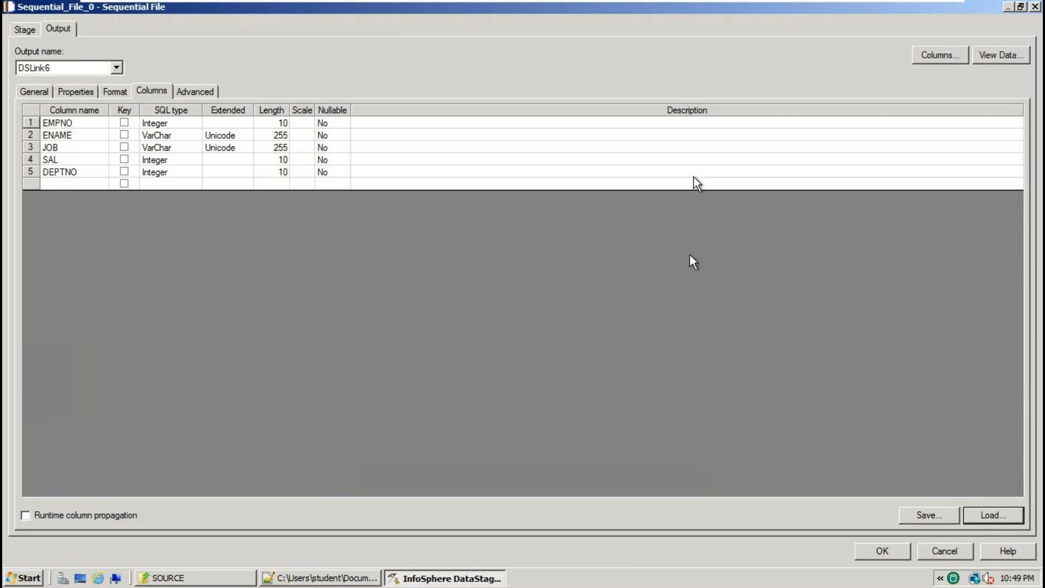
pyautogui.click(893, 550)
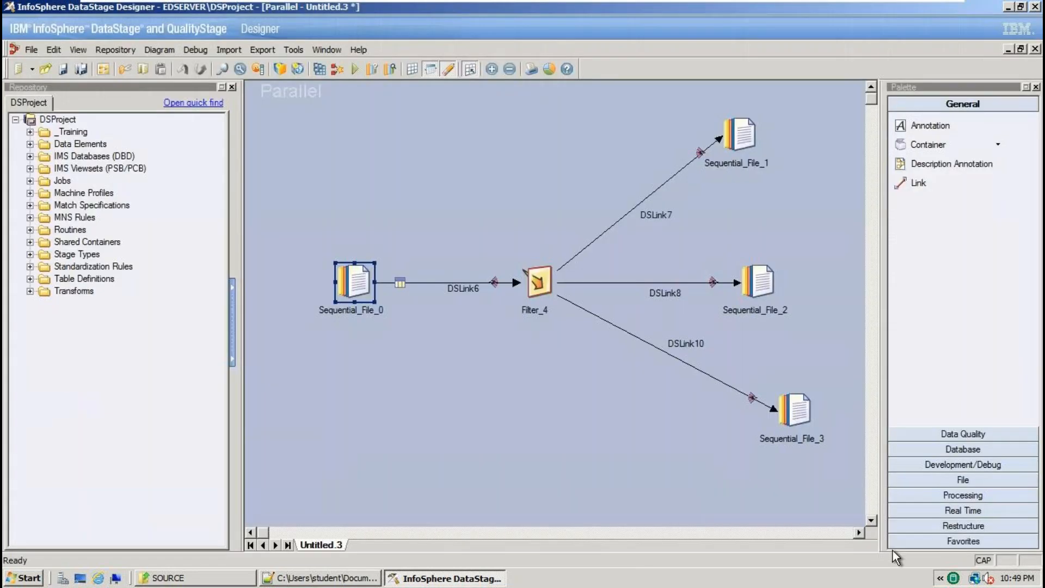
# Open Filter_4 and enter a DEPTNO=10 where clause, checking the column name in the source file.
pyautogui.doubleClick(538, 278)
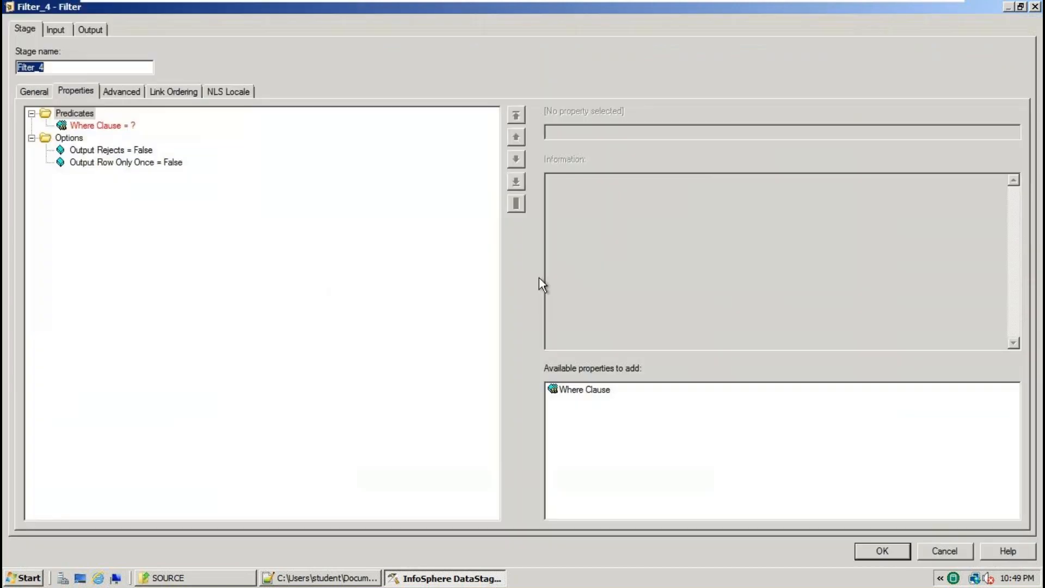
pyautogui.click(132, 128)
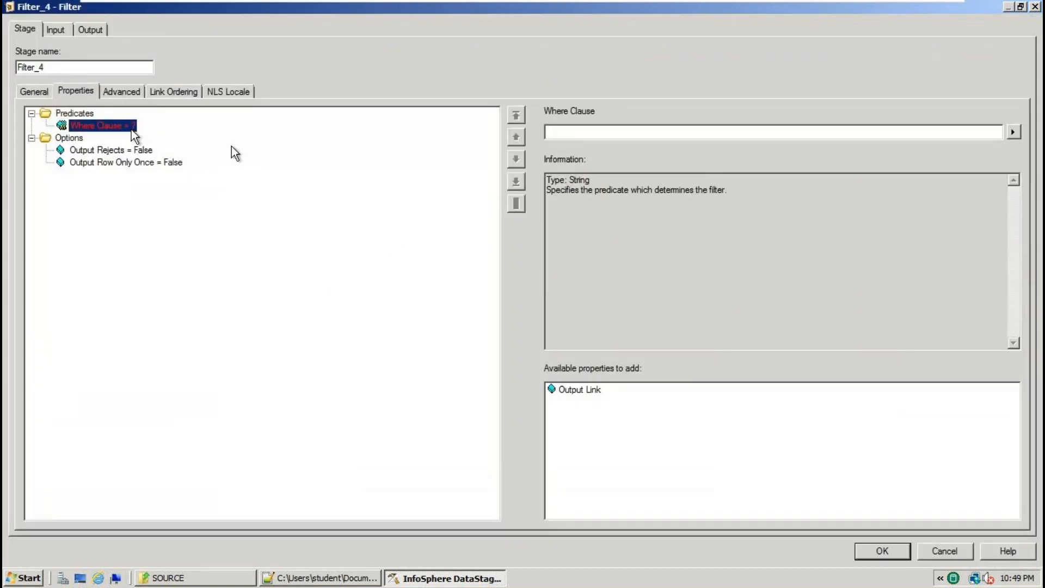
pyautogui.click(786, 129)
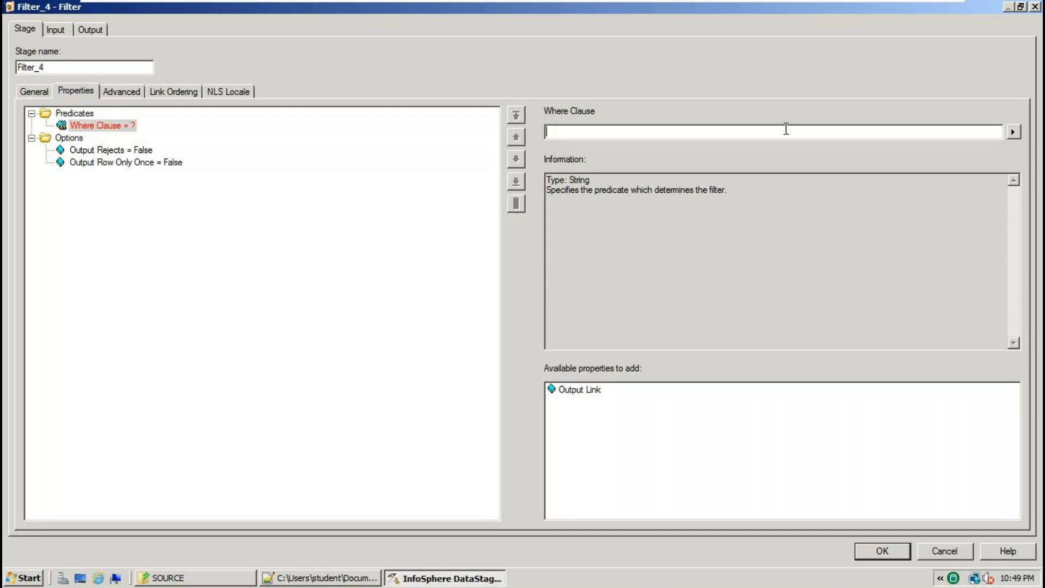
pyautogui.write('DEPTNO')
pyautogui.moveTo(580, 134); pyautogui.dragTo(537, 131)
pyautogui.click(316, 578)
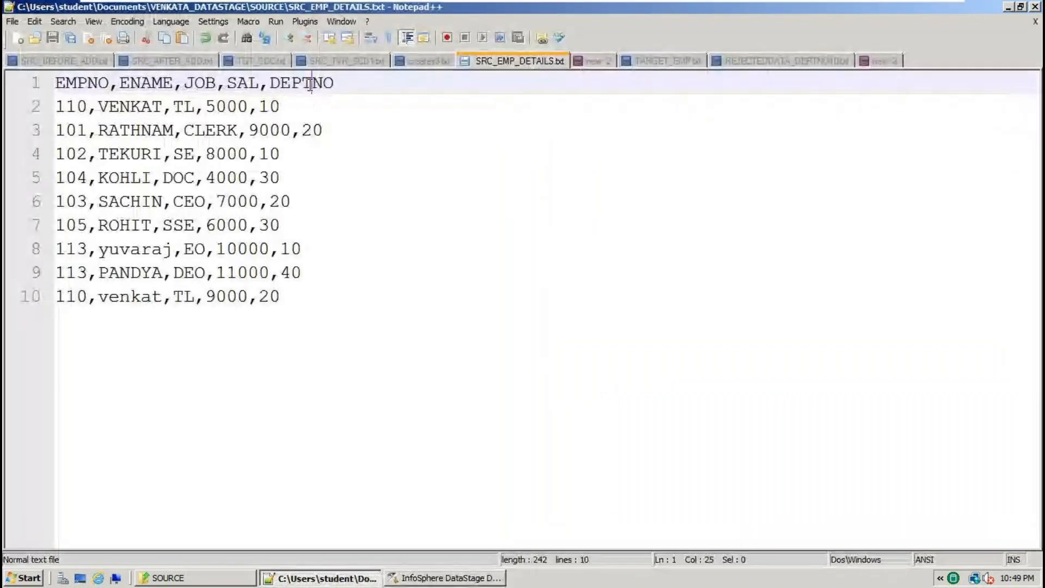
pyautogui.doubleClick(310, 86)
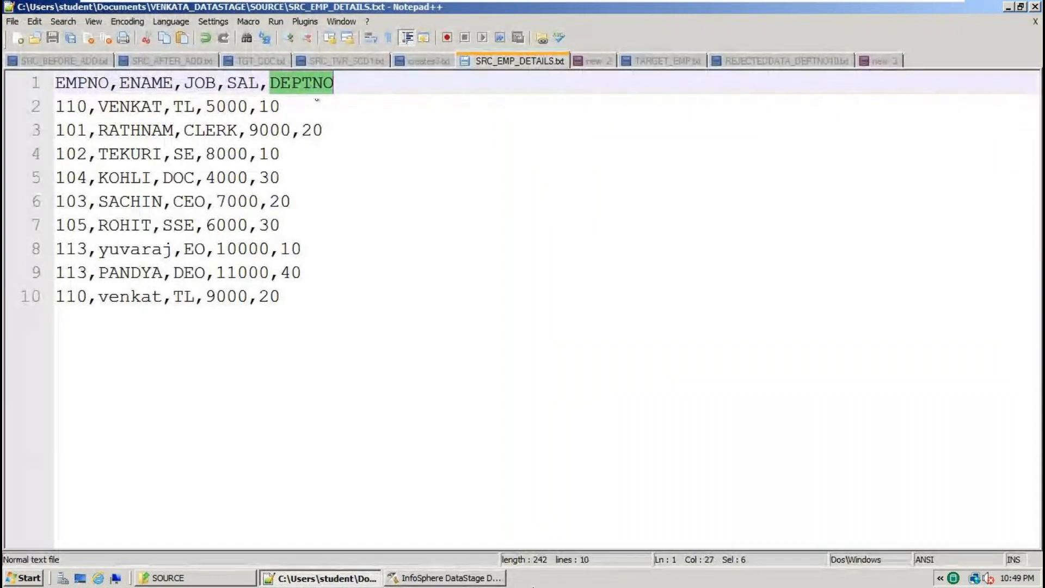
pyautogui.click(445, 578)
pyautogui.press('End')
pyautogui.write('=10')
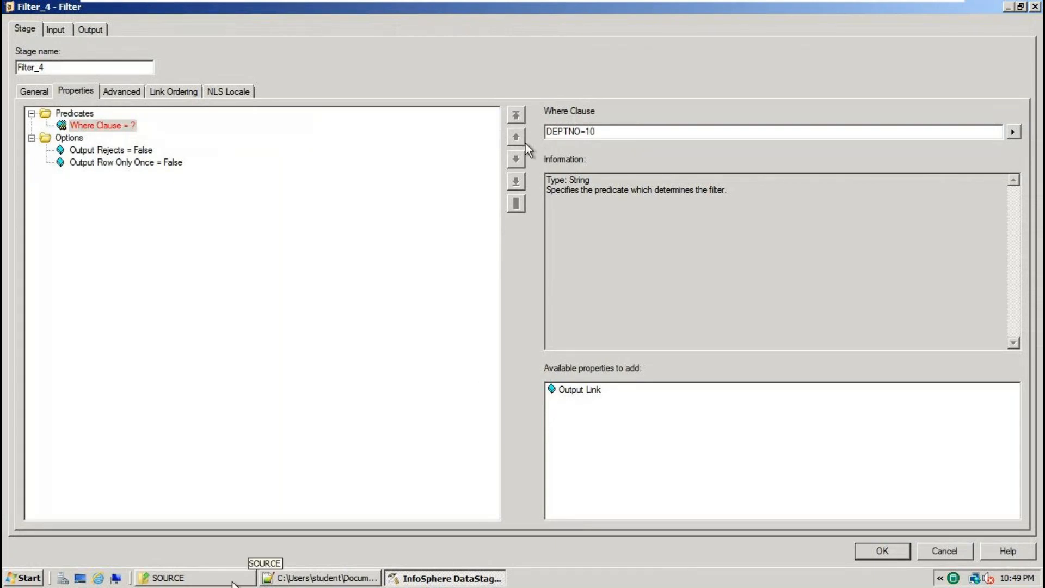
pyautogui.click(218, 580)
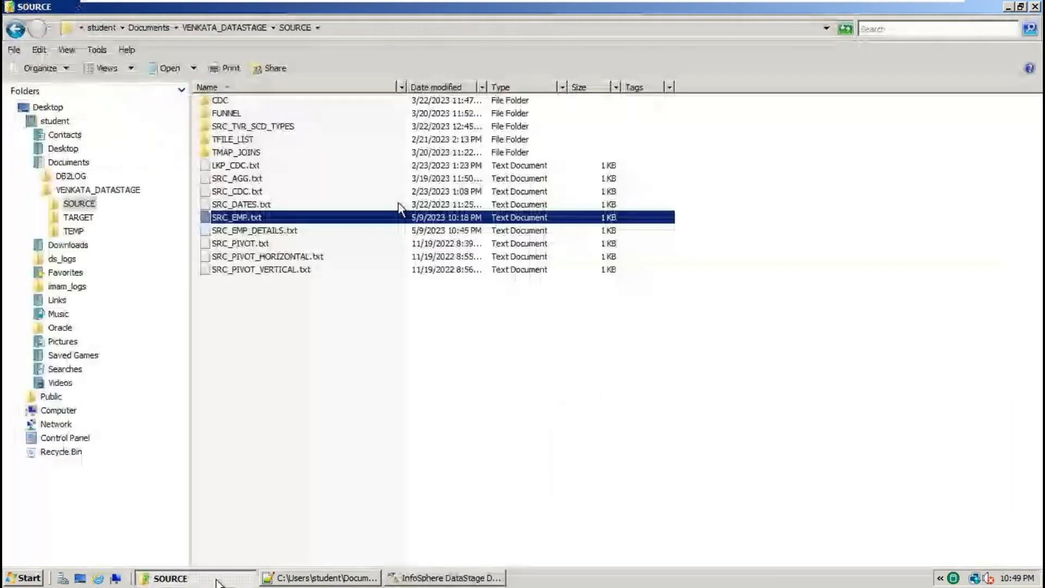
pyautogui.click(415, 580)
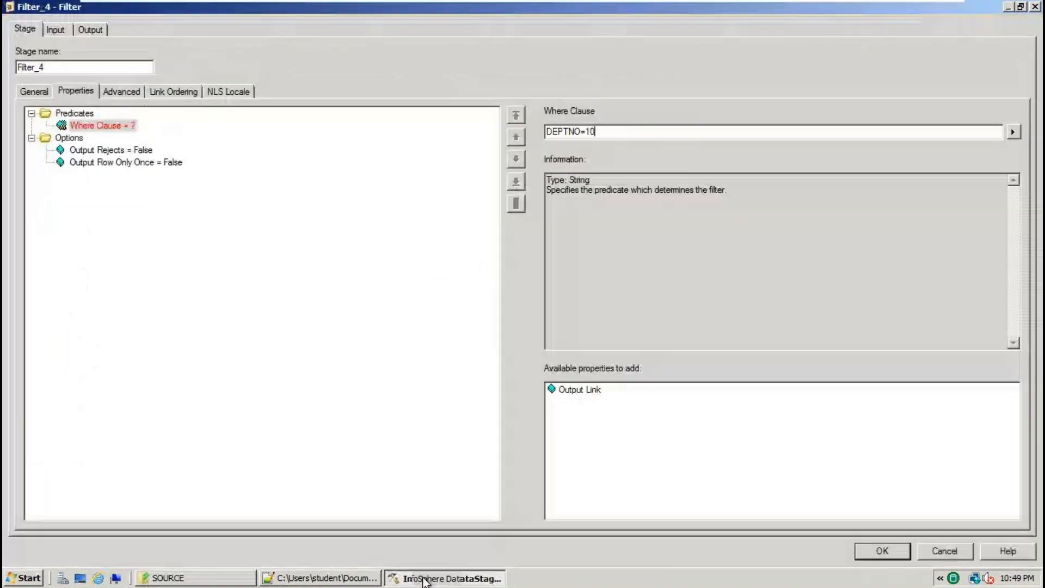
# Re-enter the first clause as DEPTNO=10 using the input's DEPTNO column name, sent to output link 0.
pyautogui.click(64, 29)
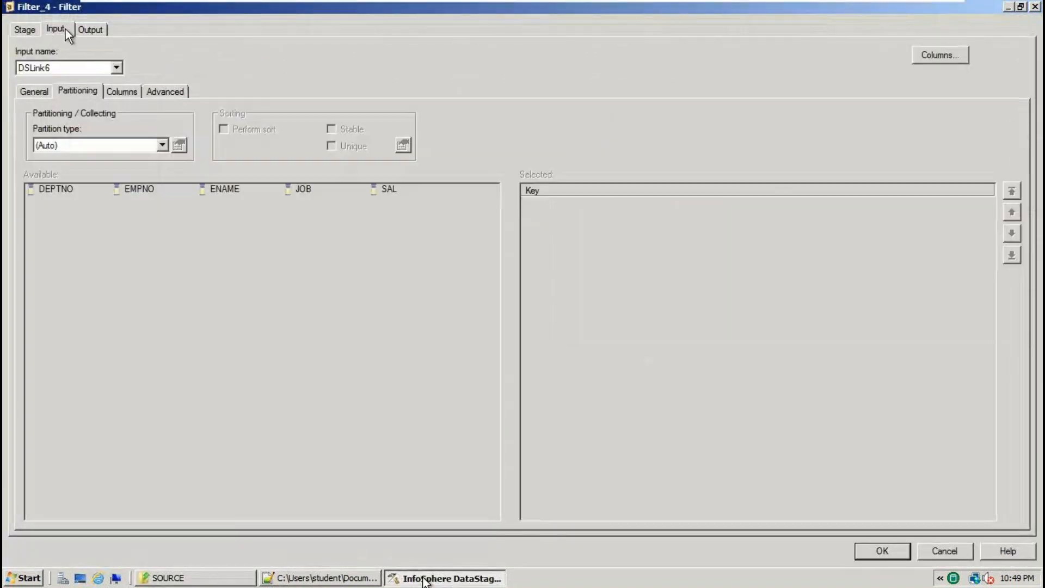
pyautogui.click(121, 91)
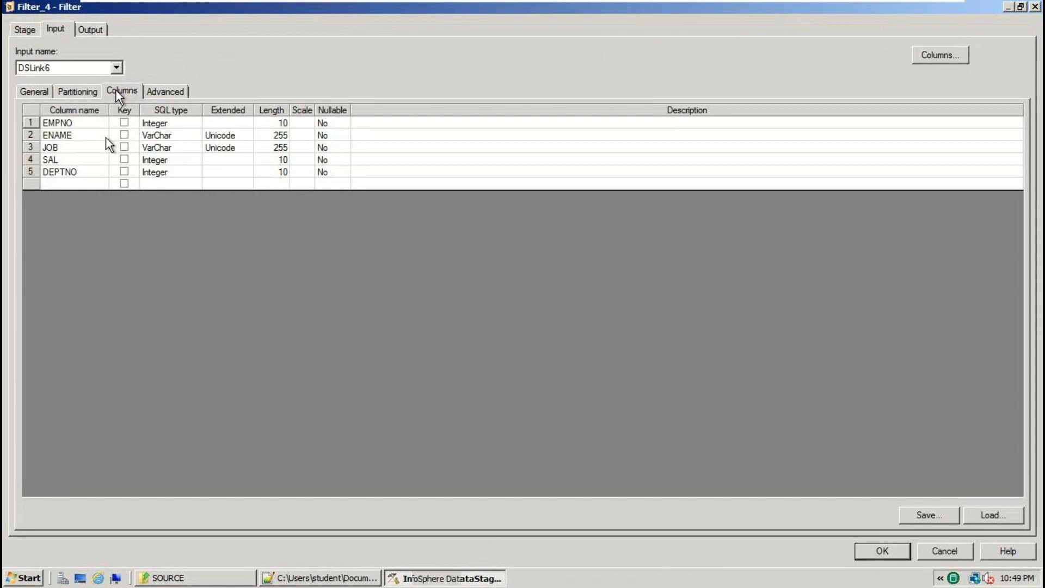
pyautogui.click(82, 173)
pyautogui.moveTo(82, 173); pyautogui.dragTo(2, 177)
pyautogui.hotkey('ctrl', 'c')
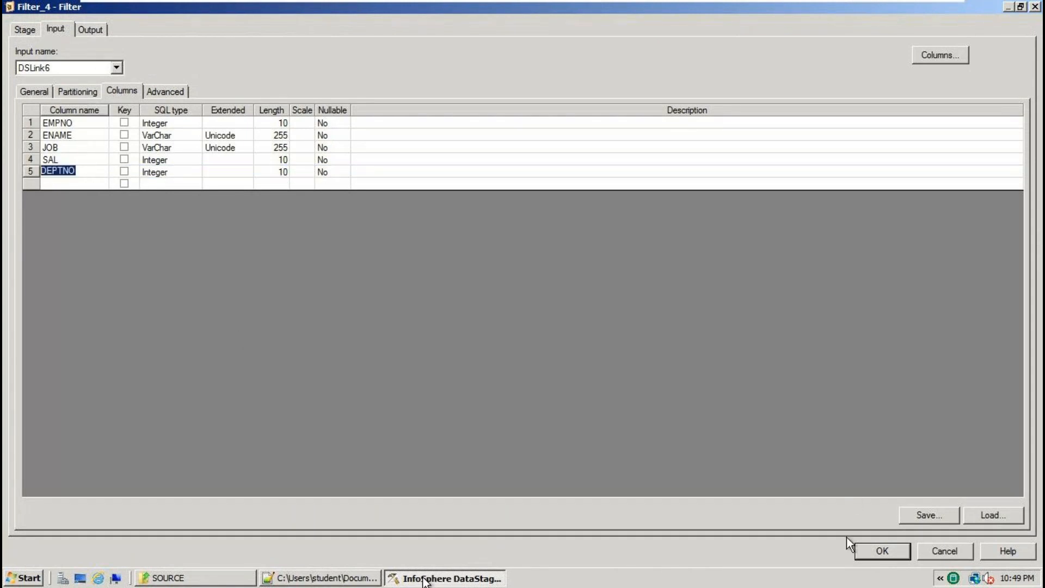
pyautogui.click(28, 30)
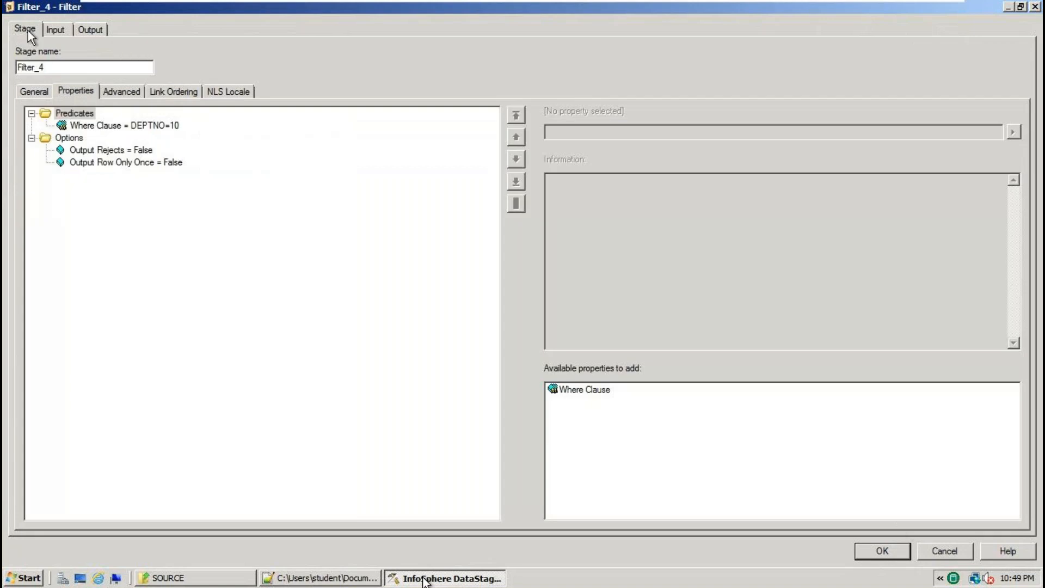
pyautogui.click(158, 127)
pyautogui.moveTo(598, 133); pyautogui.dragTo(462, 122)
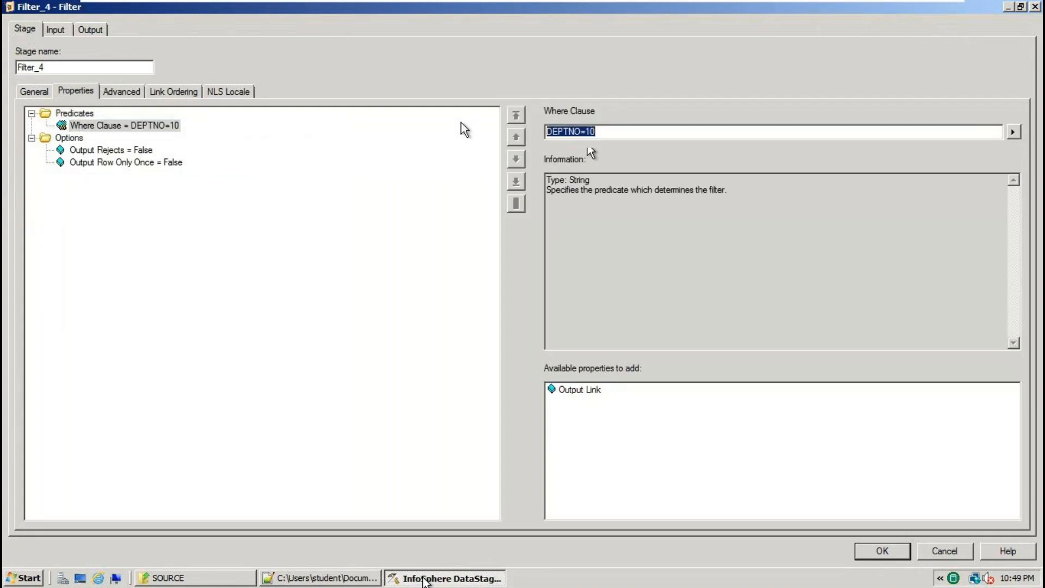
pyautogui.hotkey('ctrl', 'v')
pyautogui.write('=10')
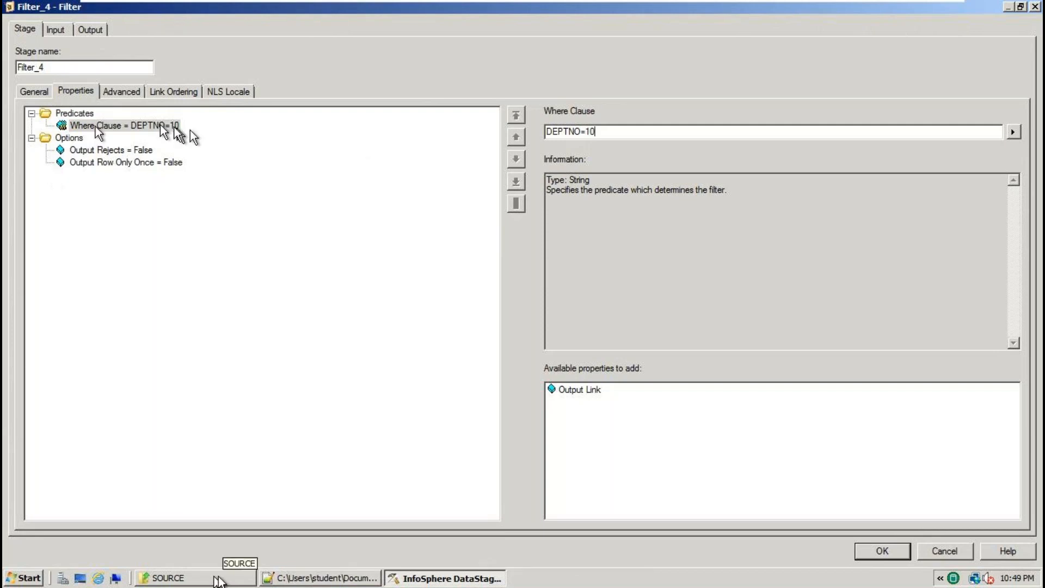
pyautogui.doubleClick(578, 391)
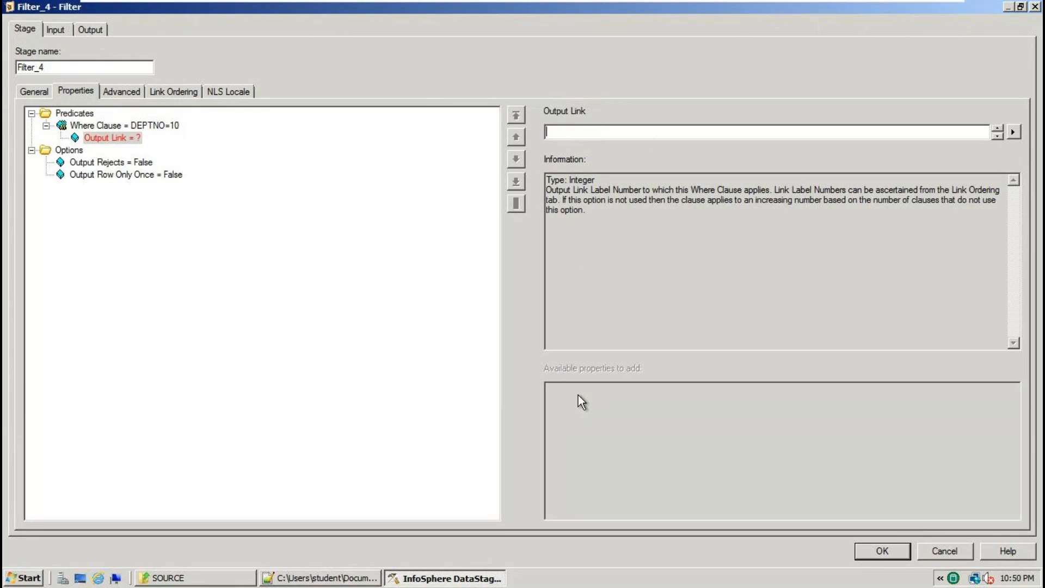
pyautogui.write('0')
pyautogui.click(89, 115)
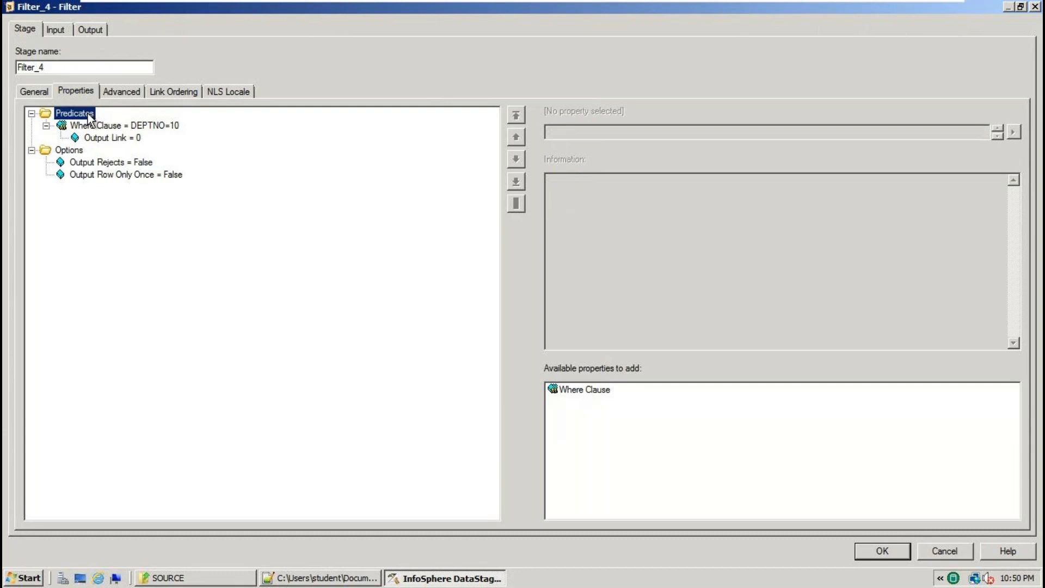
# Add a second where clause DEPTNO=20 sent to output link 1.
pyautogui.click(578, 391)
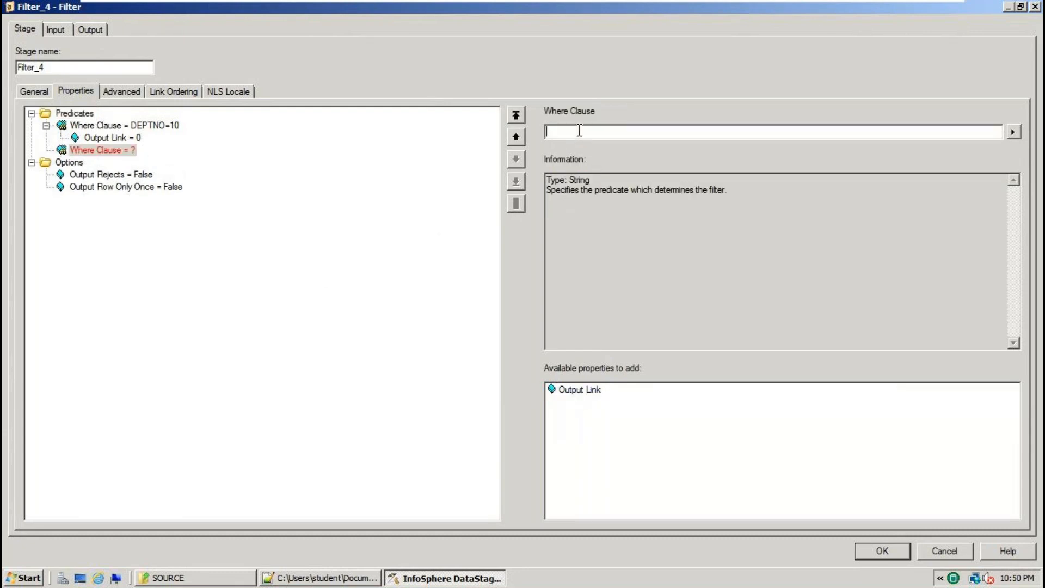
pyautogui.write('DEPTNO=20')
pyautogui.click(580, 389)
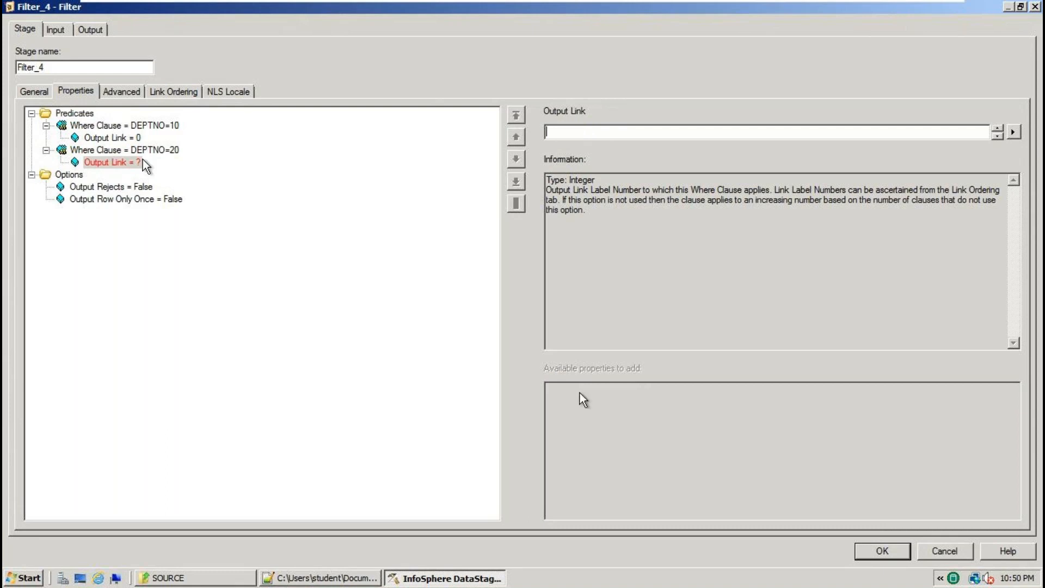
pyautogui.write('1')
pyautogui.click(128, 151)
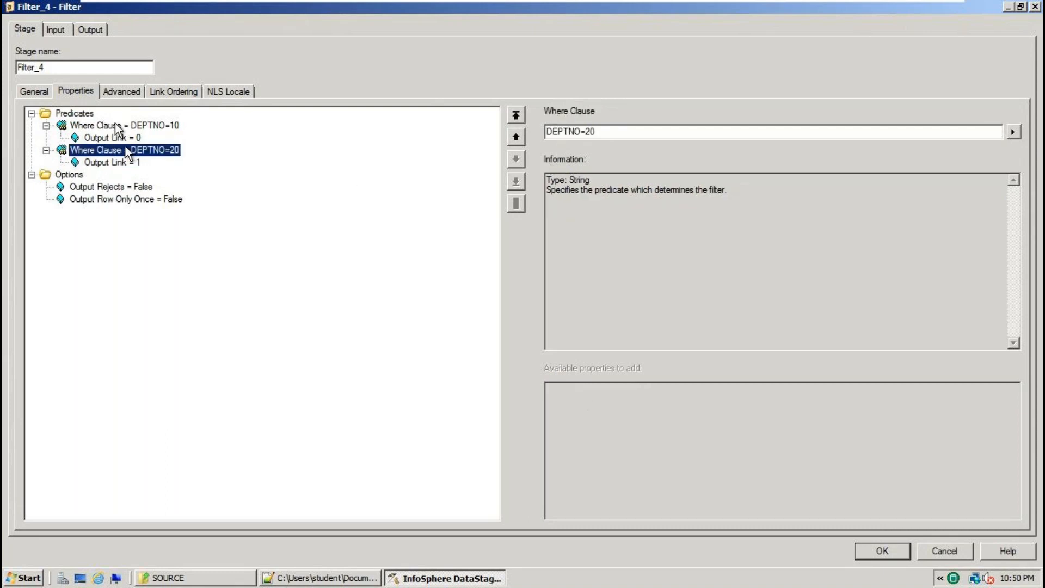
pyautogui.click(102, 115)
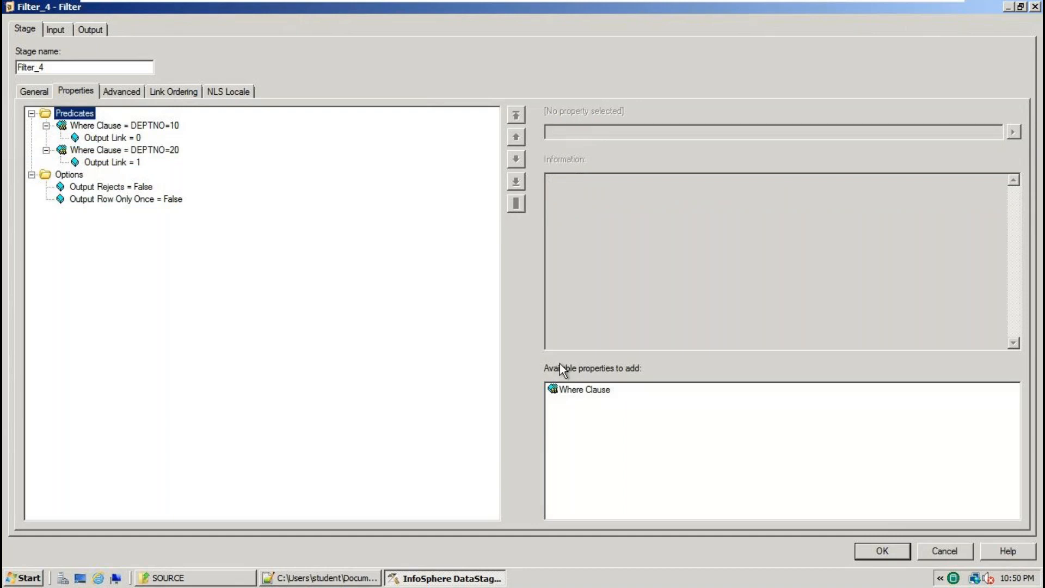
# Add a third where clause DEPTNO=30 sent to output link 2.
pyautogui.click(580, 391)
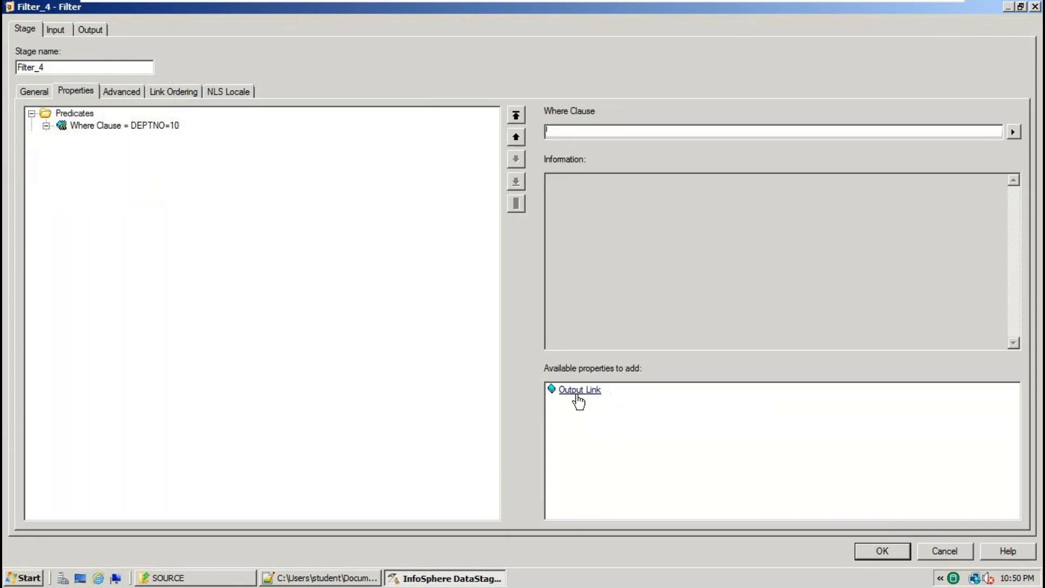
pyautogui.click(577, 129)
pyautogui.write('DEPTN')
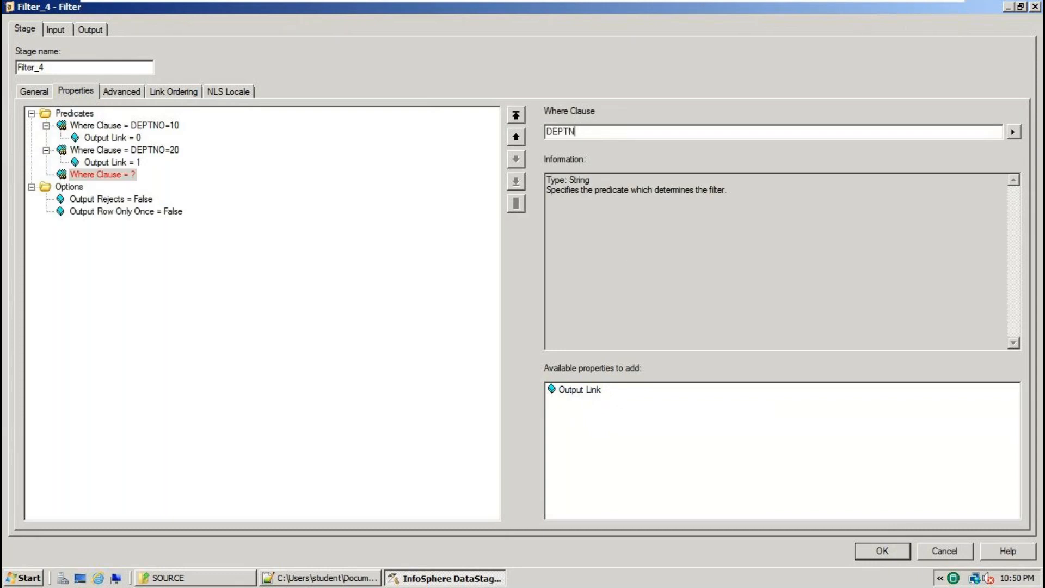
pyautogui.write('O=30')
pyautogui.click(580, 390)
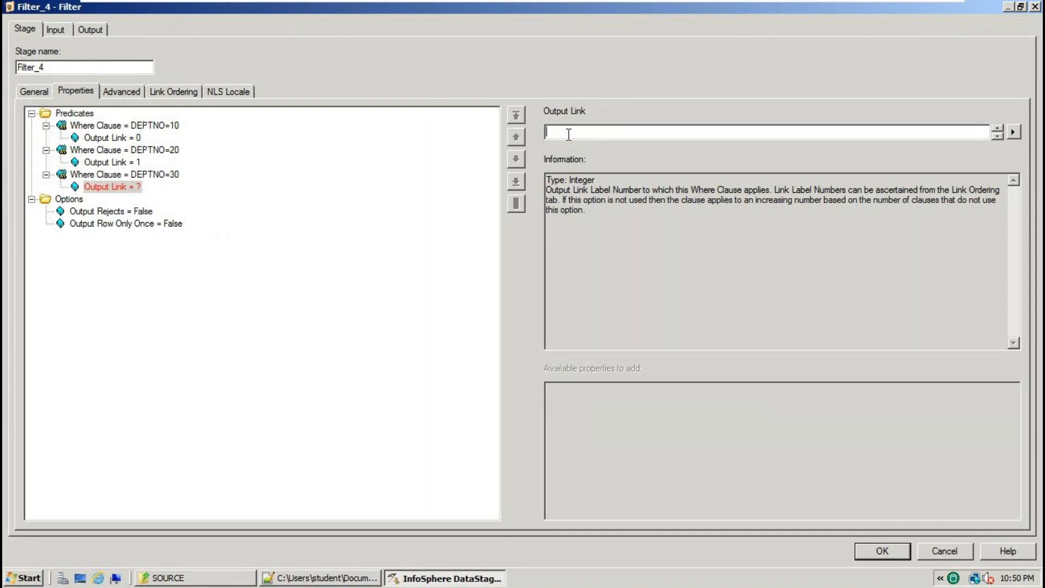
pyautogui.write('2')
pyautogui.click(155, 175)
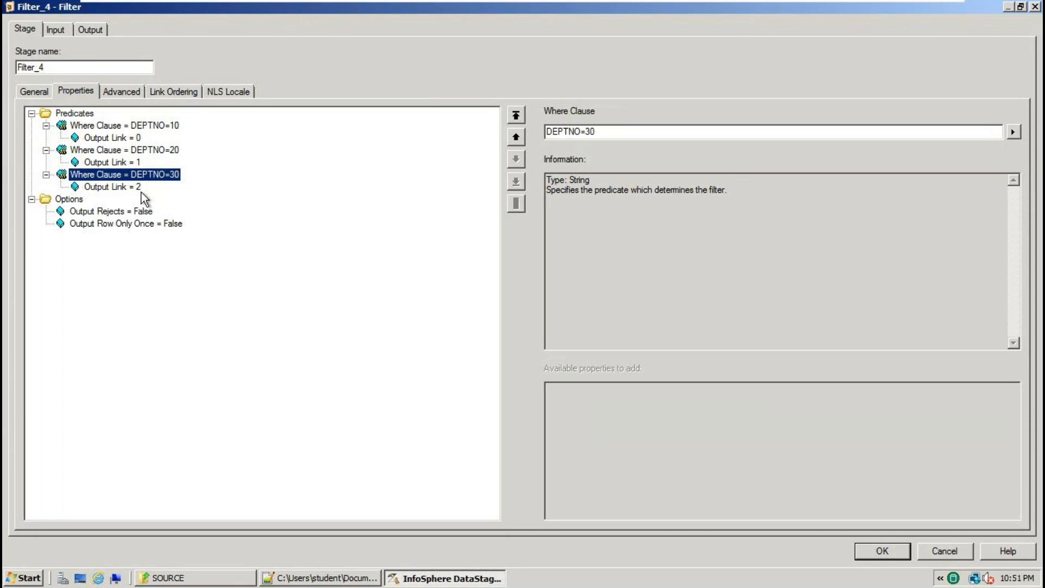
pyautogui.click(166, 126)
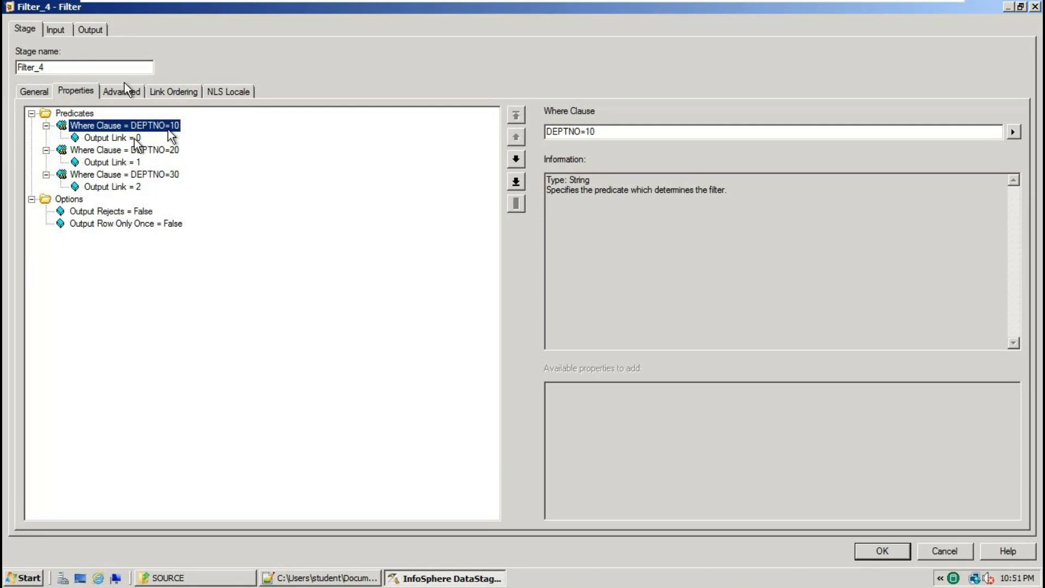
# Map all five DSLink6 columns onto Filter_4's DSLink7 output.
pyautogui.click(101, 31)
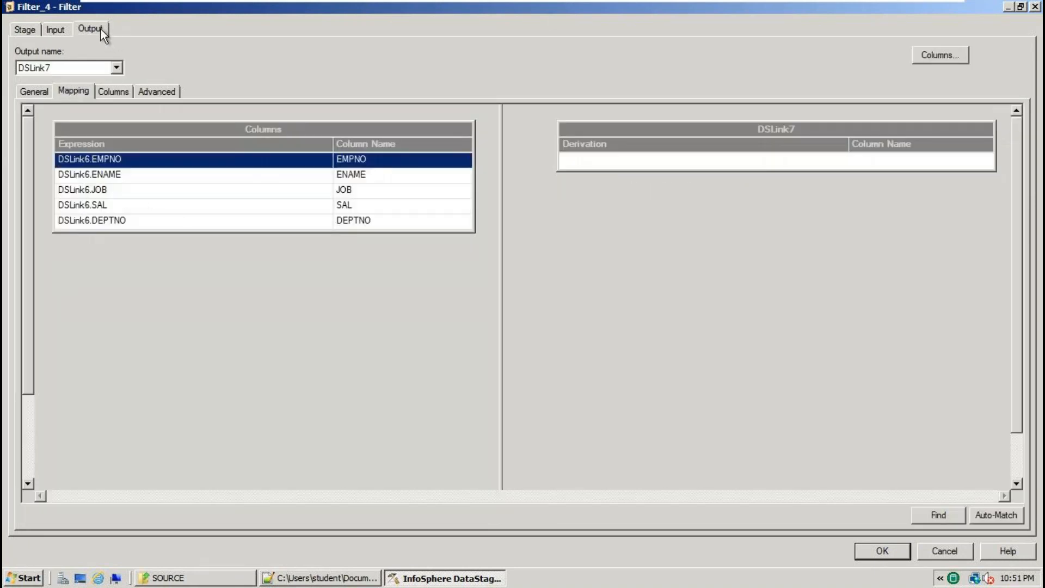
pyautogui.click(893, 555)
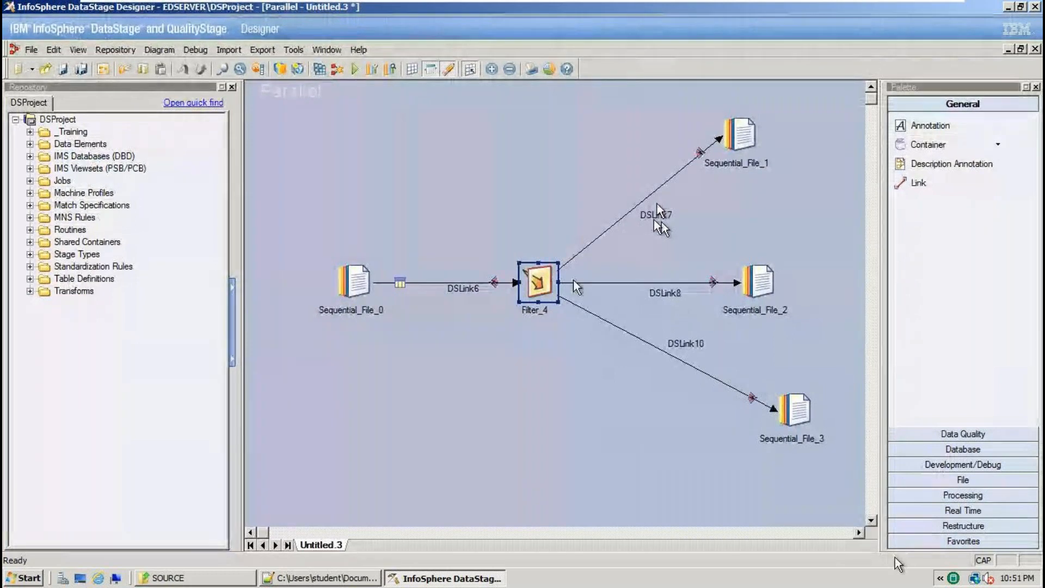
pyautogui.doubleClick(551, 287)
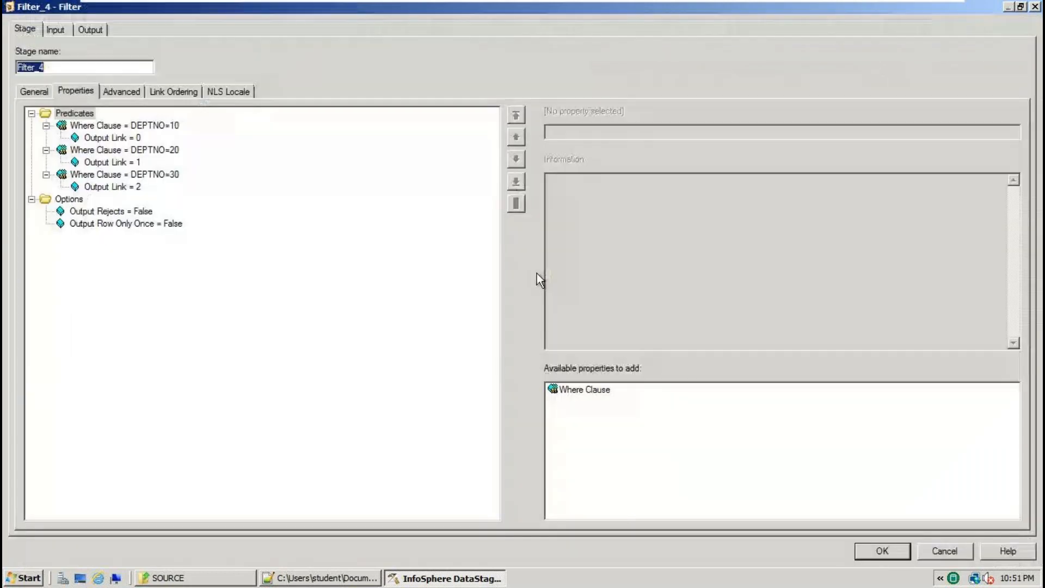
pyautogui.click(91, 29)
pyautogui.moveTo(246, 130); pyautogui.dragTo(795, 165)
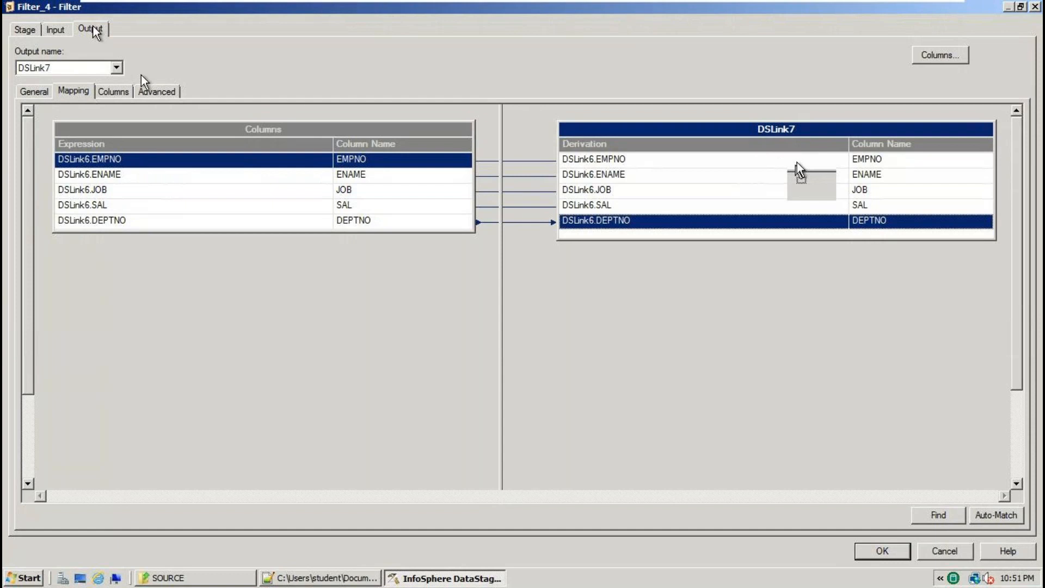
# Map all five columns onto DSLink8 and DSLink10 as well, then close Filter_4.
pyautogui.click(117, 67)
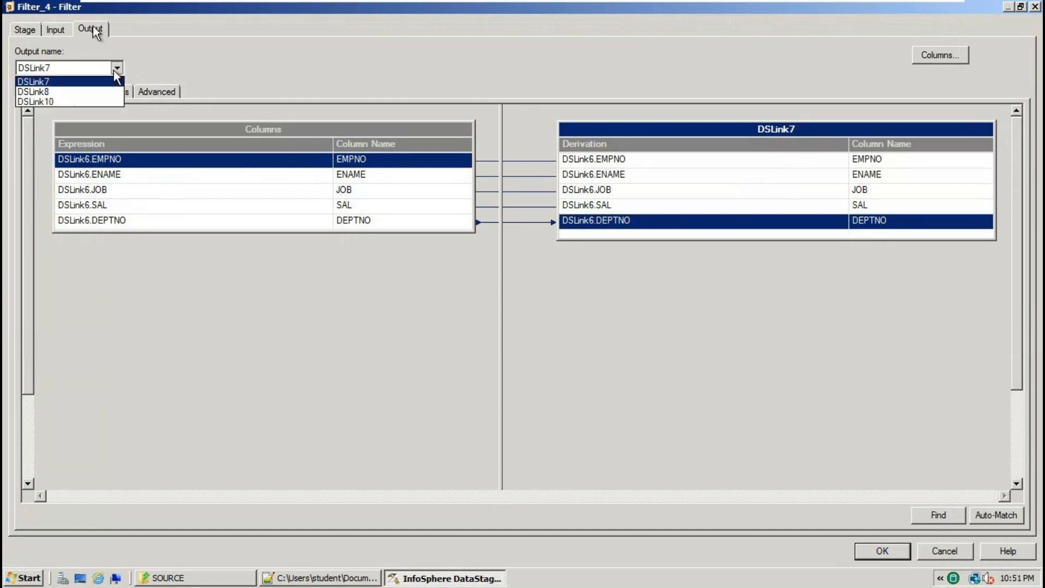
pyautogui.click(74, 91)
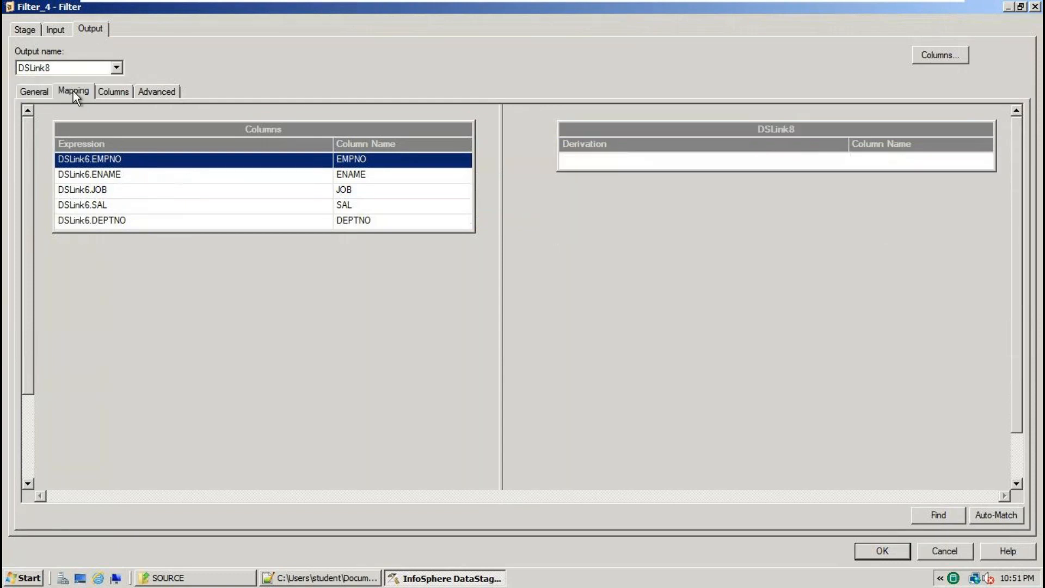
pyautogui.moveTo(248, 129)
pyautogui.mouseDown()
pyautogui.moveTo(630, 133)
pyautogui.moveTo(713, 161)
pyautogui.moveTo(781, 162)
pyautogui.mouseUp()
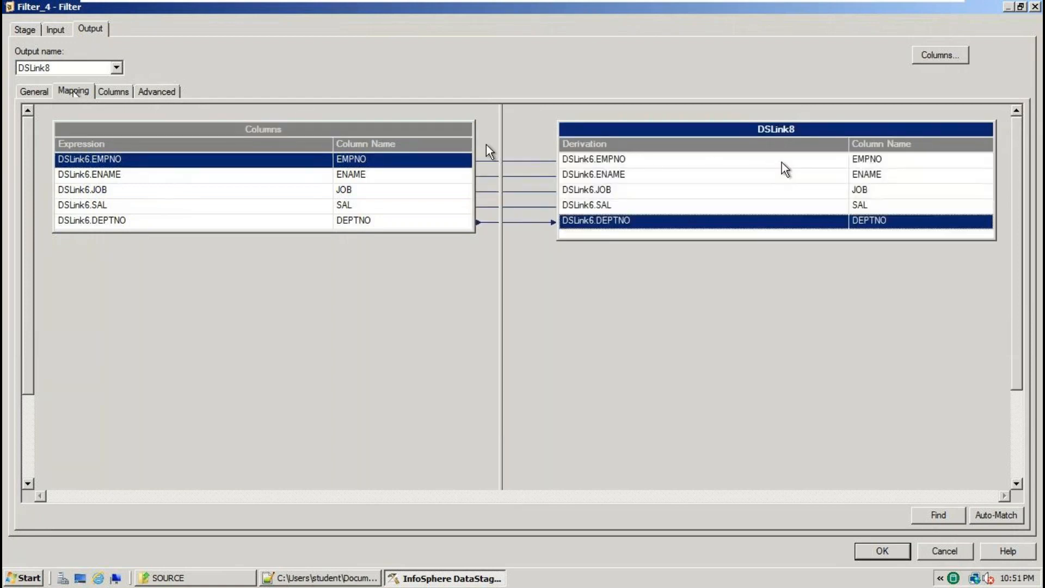
pyautogui.click(116, 68)
pyautogui.click(71, 101)
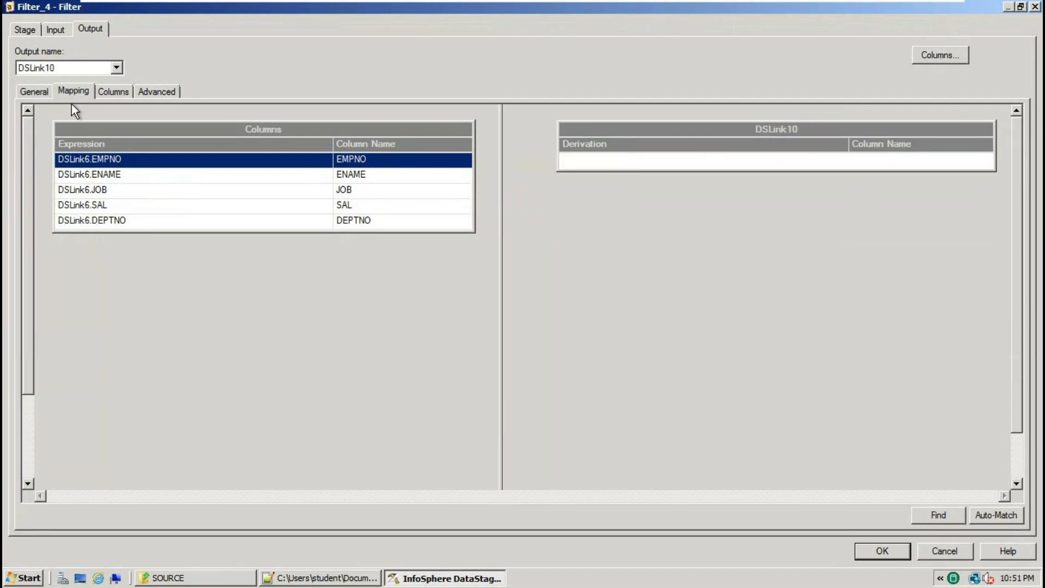
pyautogui.moveTo(249, 131)
pyautogui.mouseDown()
pyautogui.moveTo(327, 103)
pyautogui.moveTo(813, 171)
pyautogui.mouseUp()
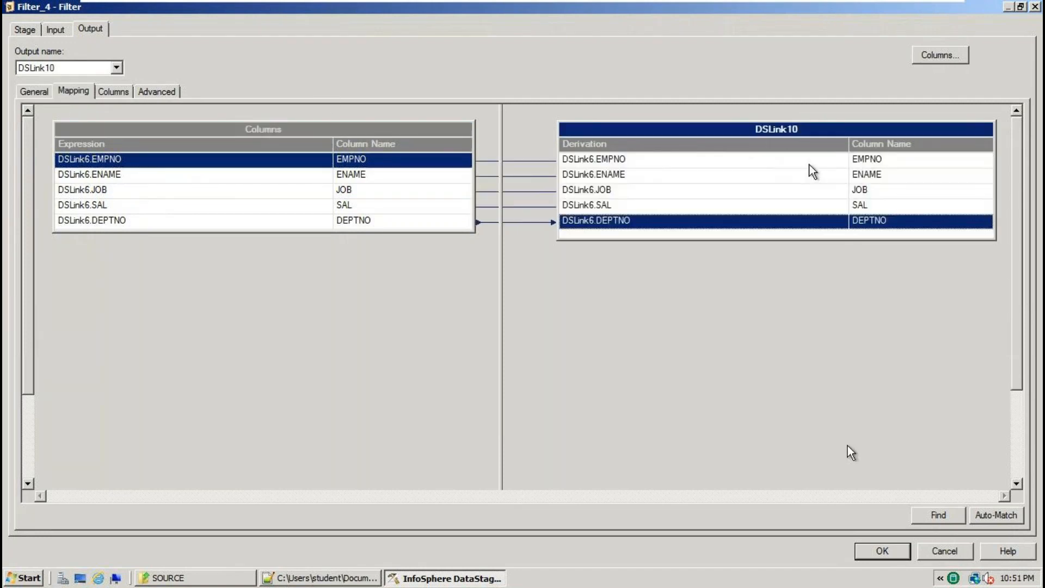
pyautogui.click(893, 558)
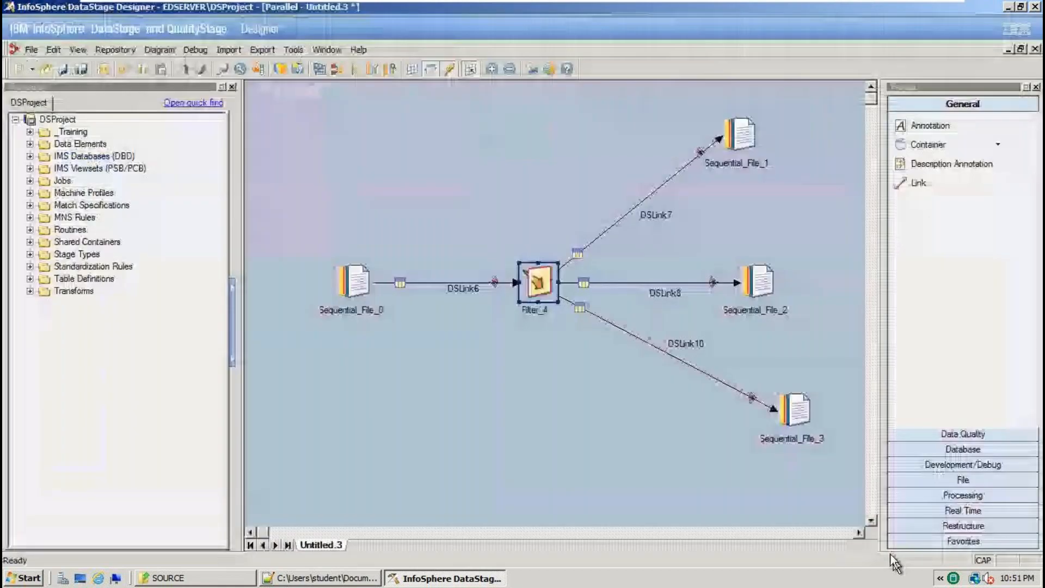
# Set Sequential_File_1's output File to TARGET\OUT1.txt.
pyautogui.doubleClick(742, 133)
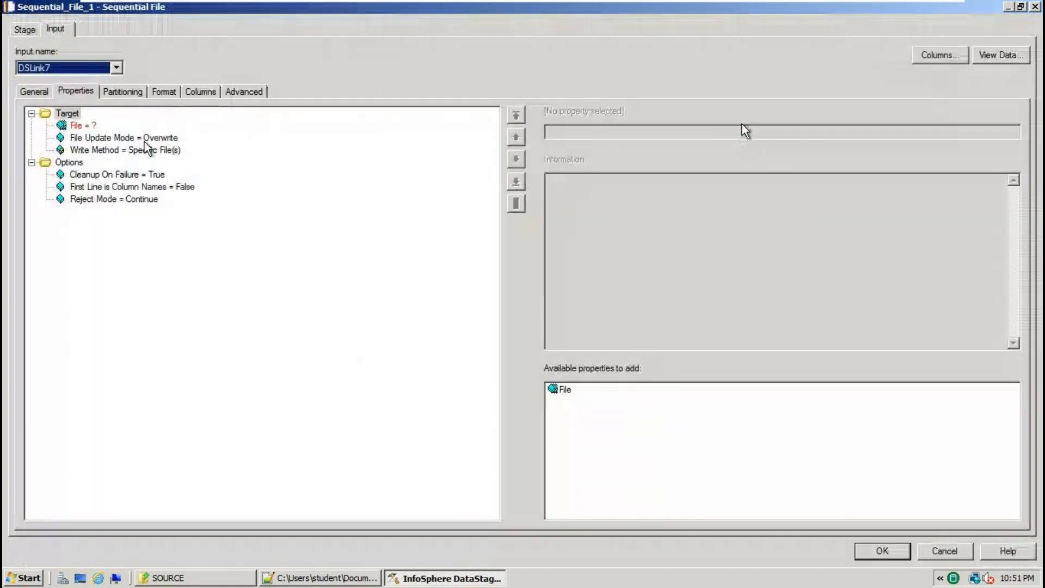
pyautogui.click(76, 125)
pyautogui.click(1012, 136)
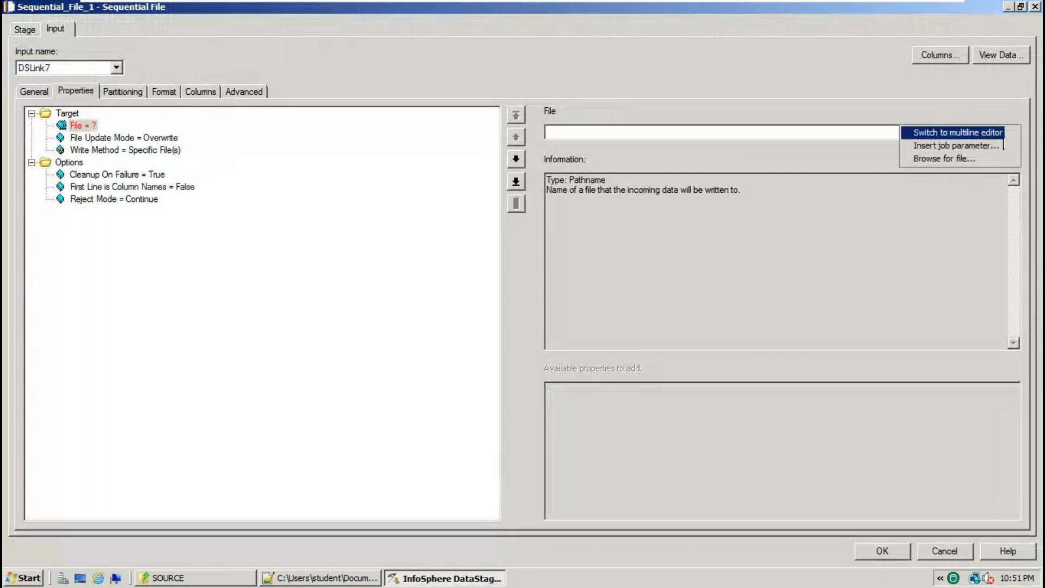
pyautogui.click(972, 156)
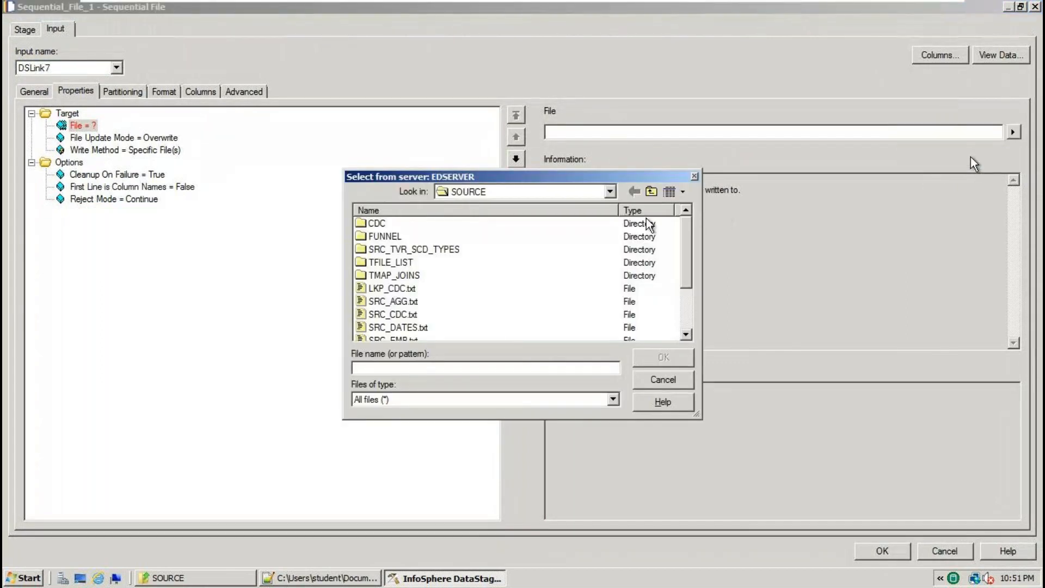
pyautogui.click(610, 191)
pyautogui.click(544, 256)
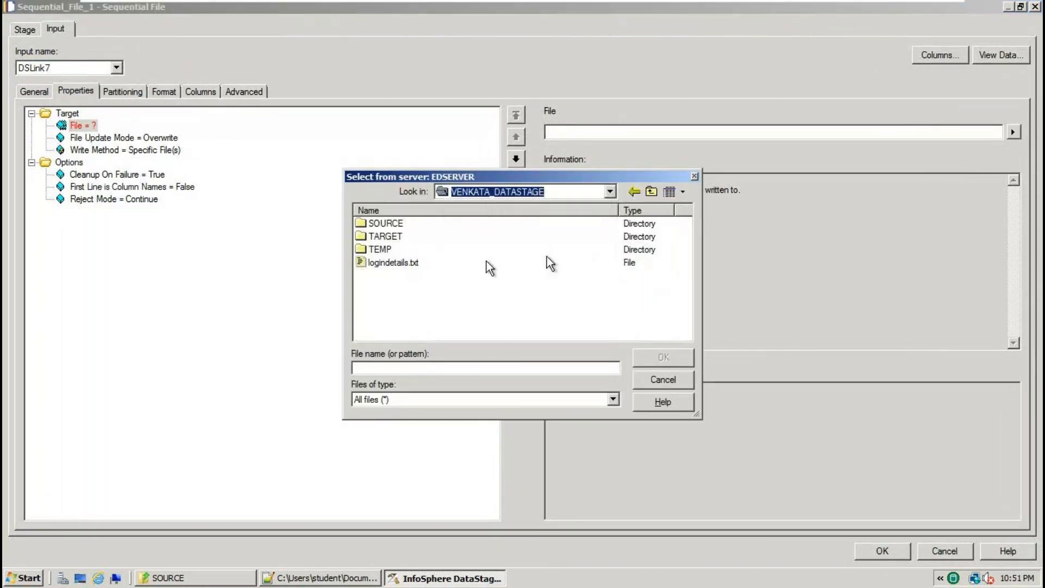
pyautogui.doubleClick(388, 240)
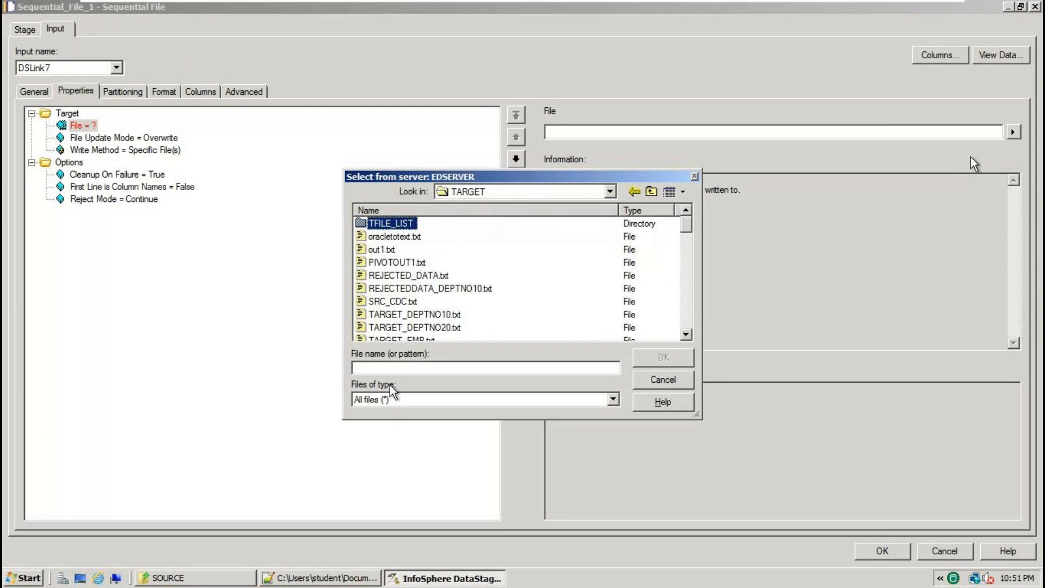
pyautogui.click(384, 370)
pyautogui.write('OUT1.txt')
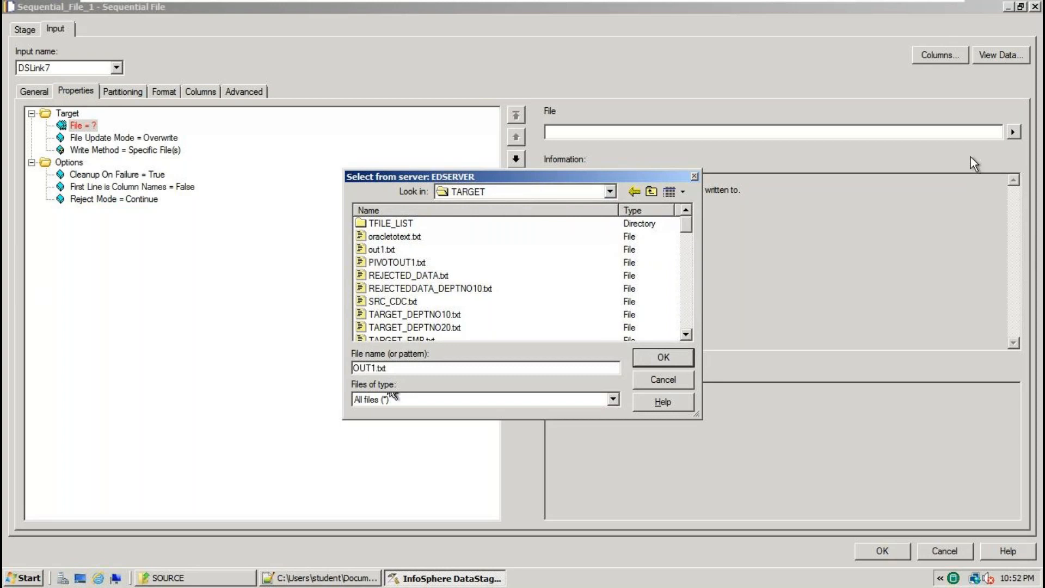
pyautogui.click(660, 358)
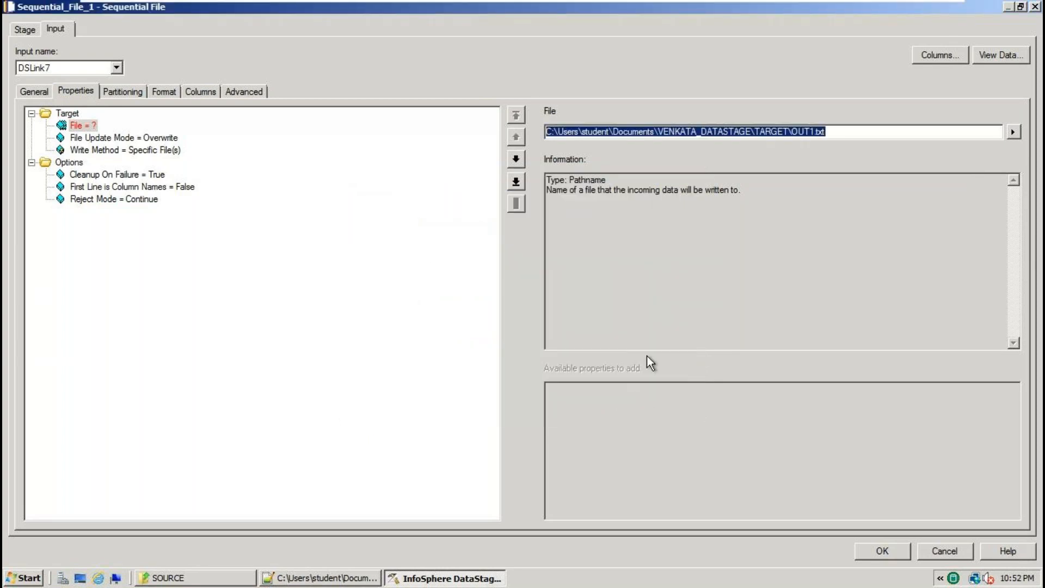
# Set First Line is Column Names to True after checking the source header row.
pyautogui.click(173, 187)
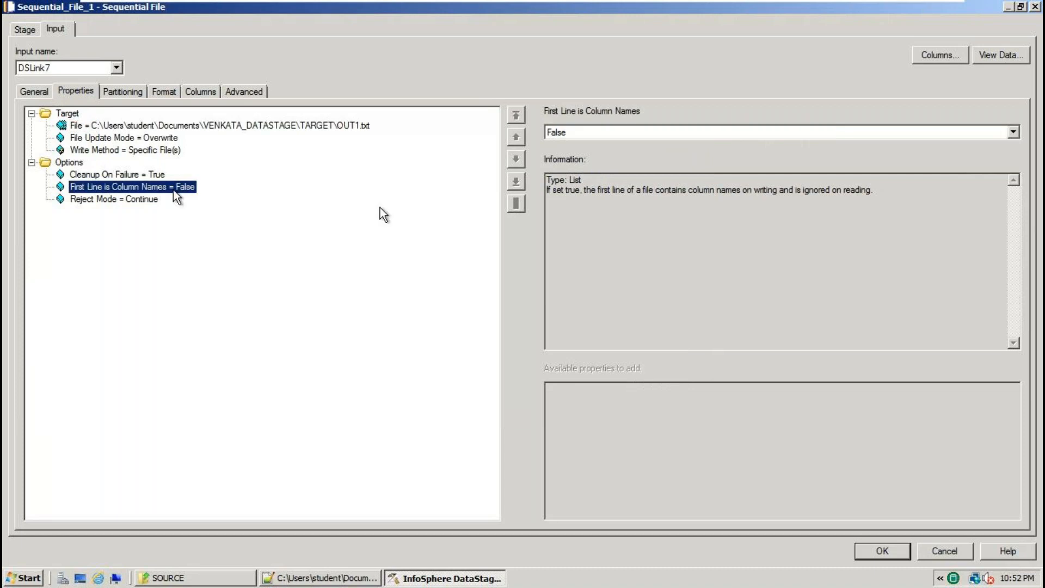
pyautogui.click(322, 578)
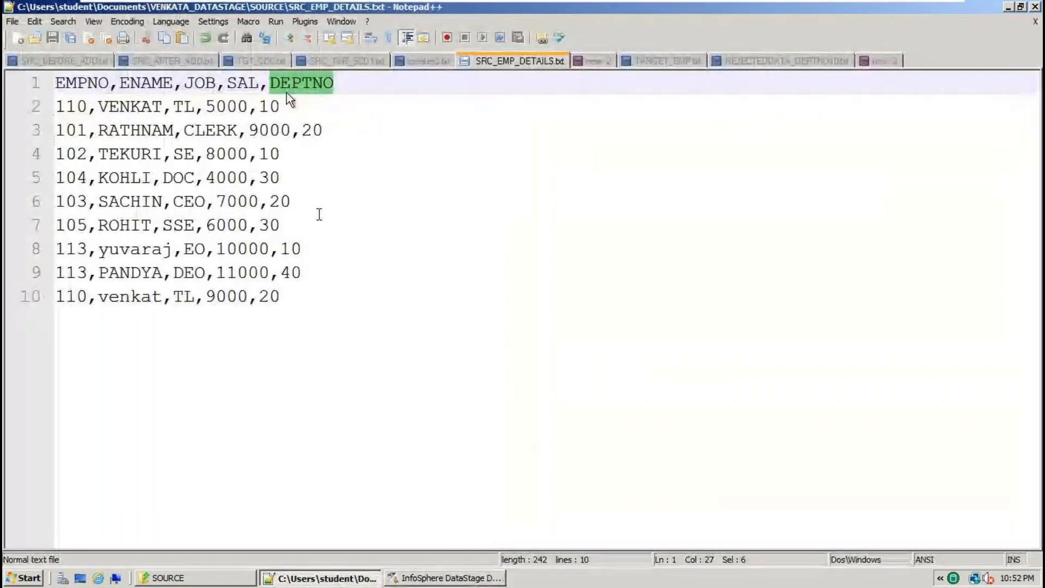
pyautogui.click(443, 578)
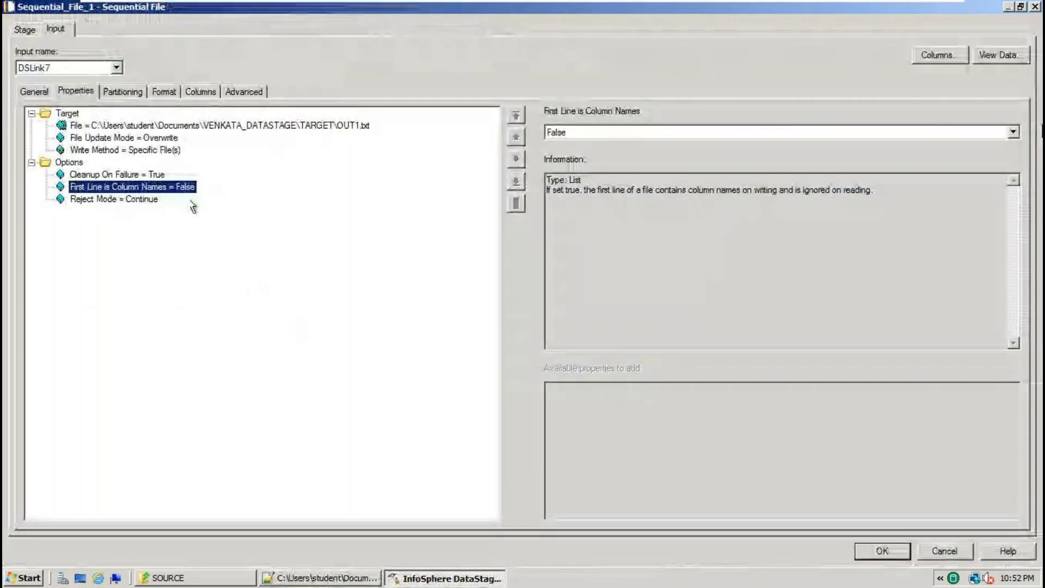
pyautogui.click(1013, 132)
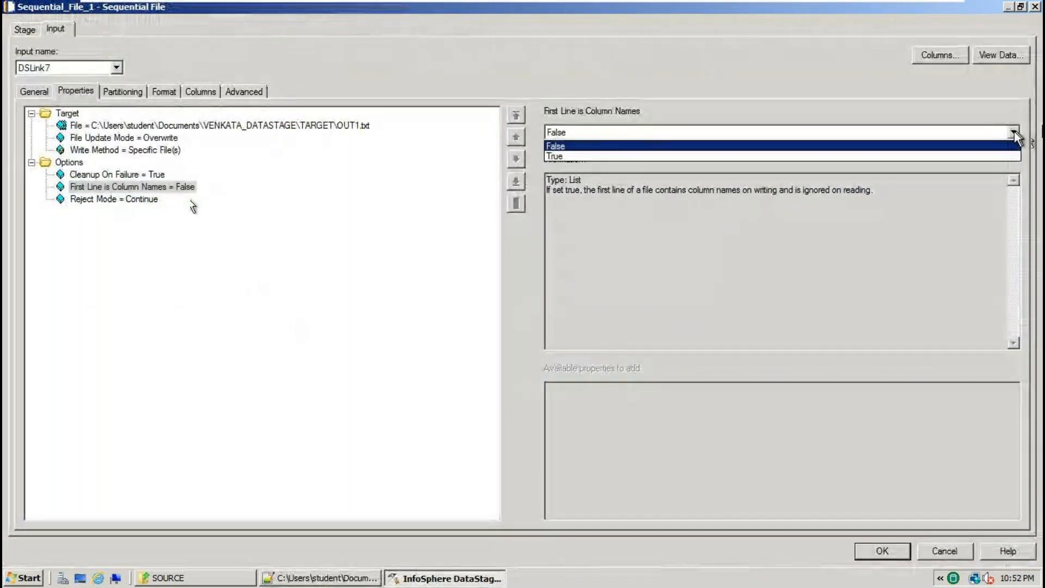
pyautogui.click(557, 156)
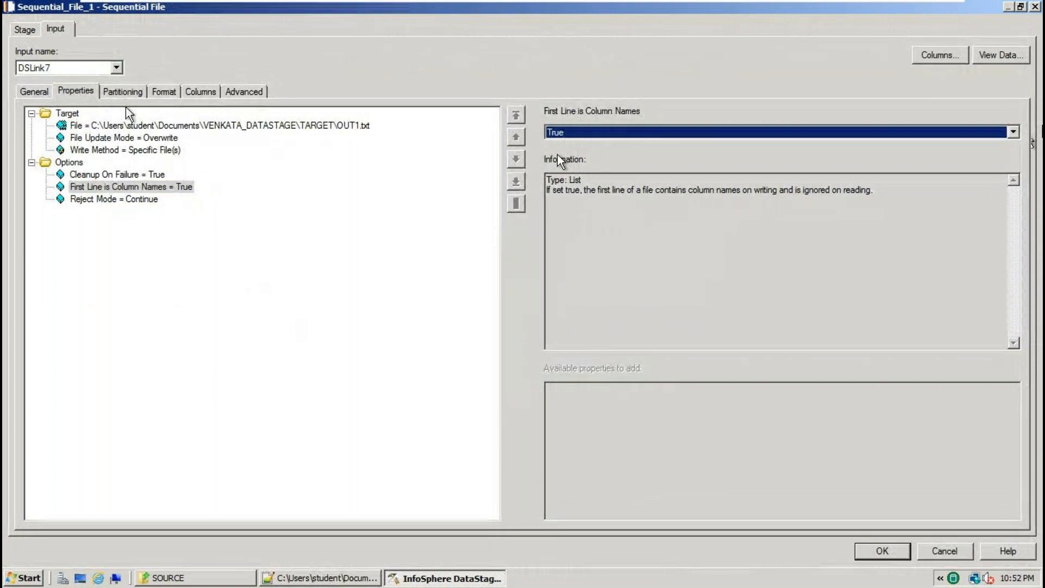
# Set Quote to none on the Format tab, keeping the comma delimiter, and apply the settings.
pyautogui.click(165, 92)
pyautogui.click(115, 172)
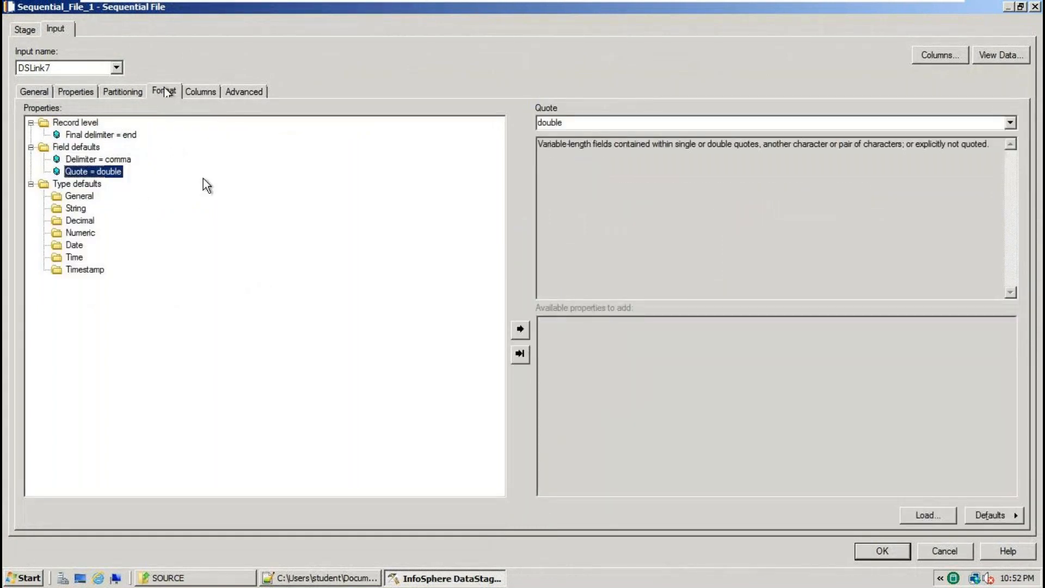
pyautogui.click(118, 163)
pyautogui.click(118, 170)
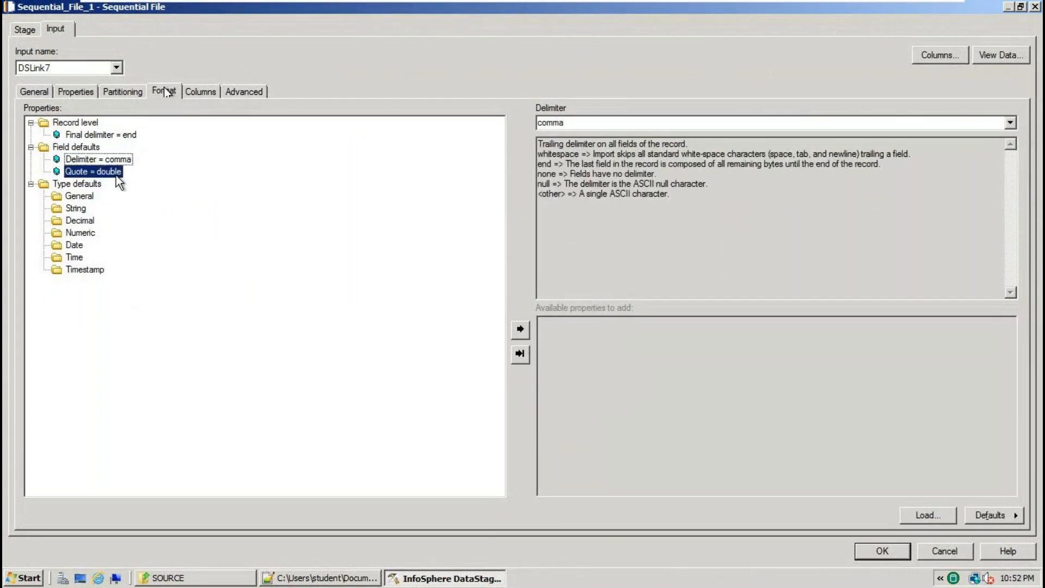
pyautogui.click(1011, 123)
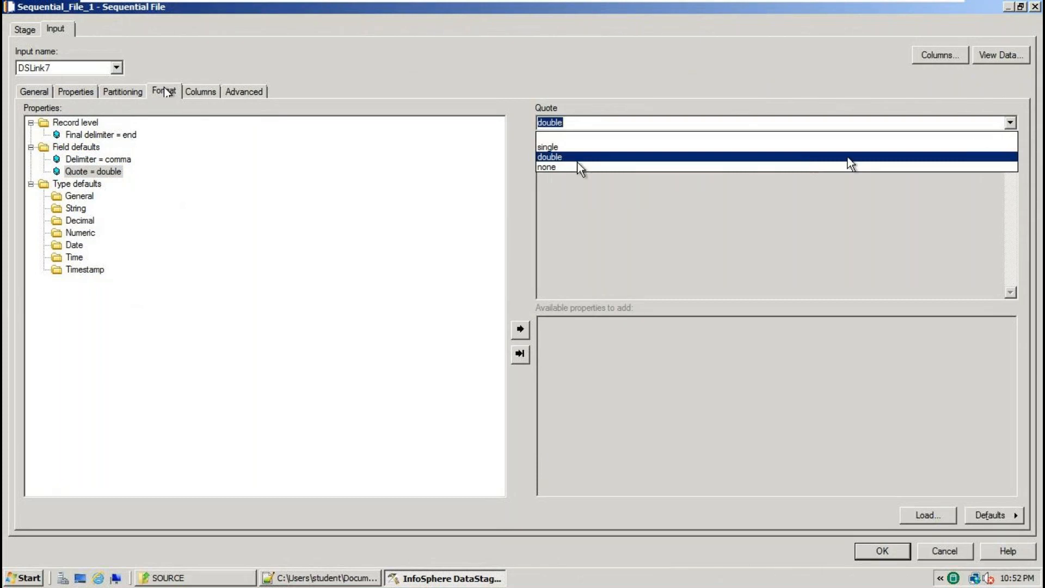
pyautogui.click(561, 166)
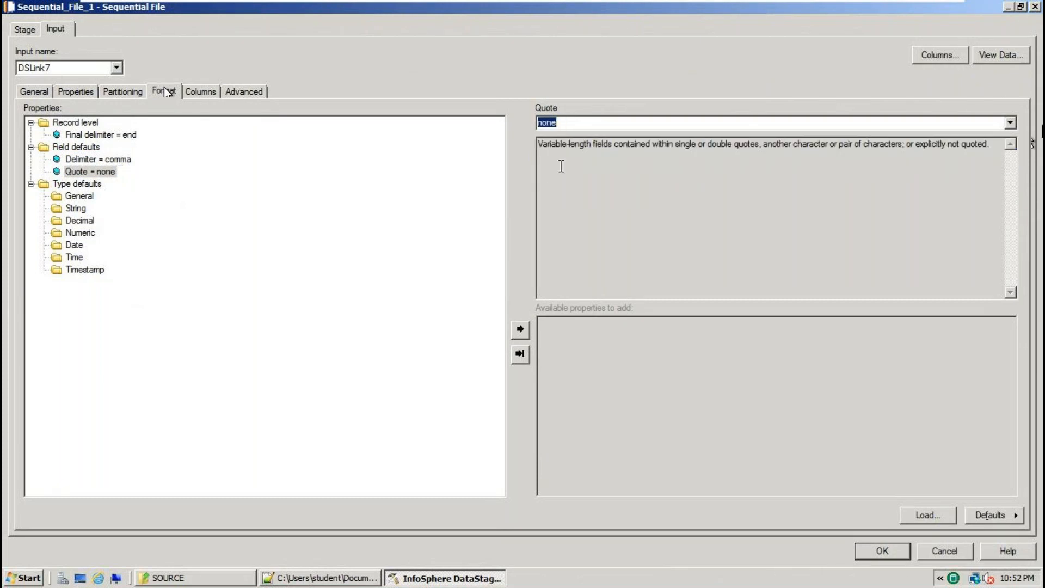
pyautogui.click(871, 550)
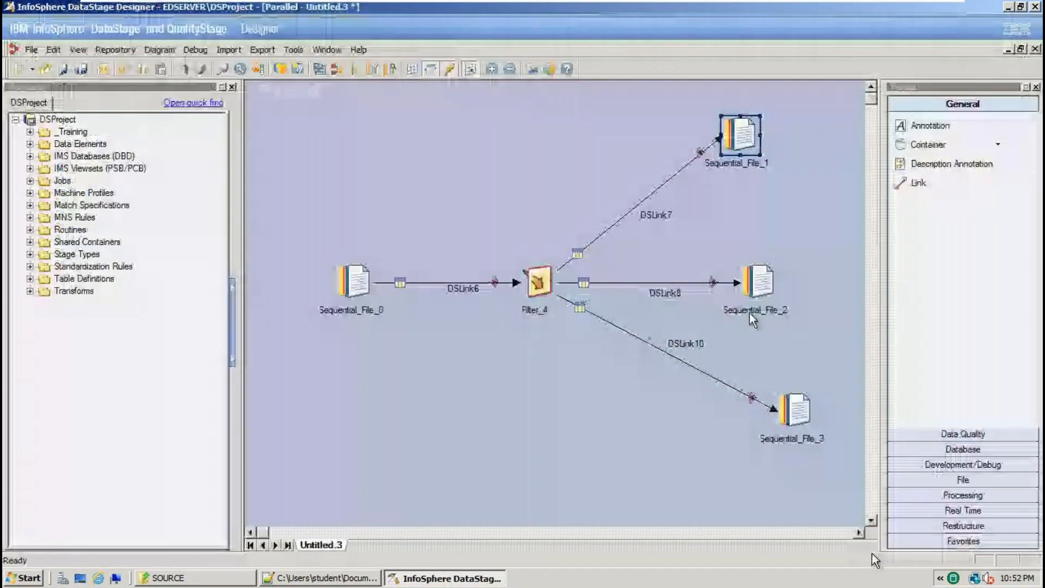
pyautogui.doubleClick(756, 283)
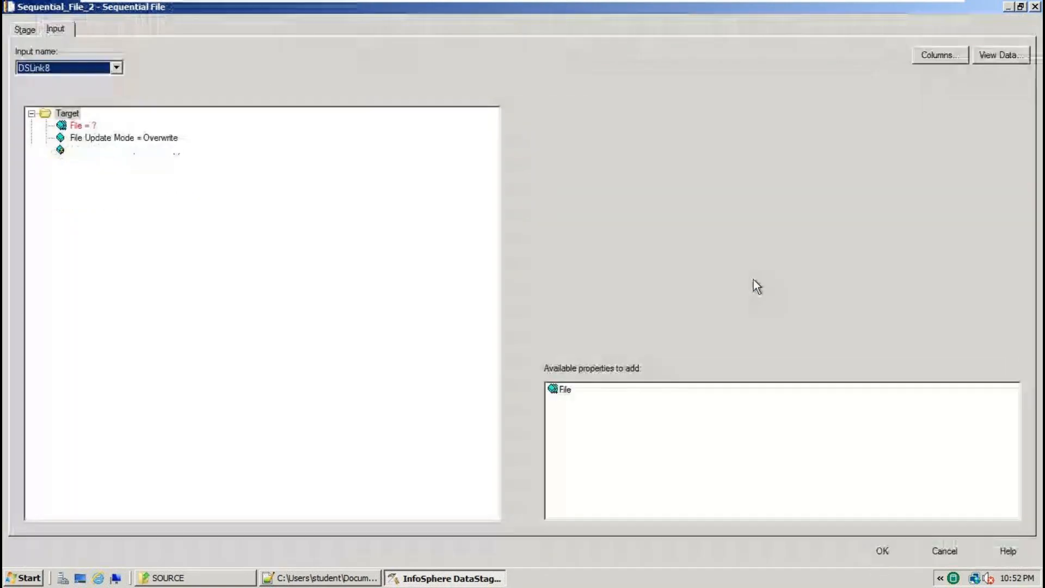
# Browse the server for Sequential_File_2's output file, copying the out2.txt name from the Notepad++ notes.
pyautogui.click(82, 125)
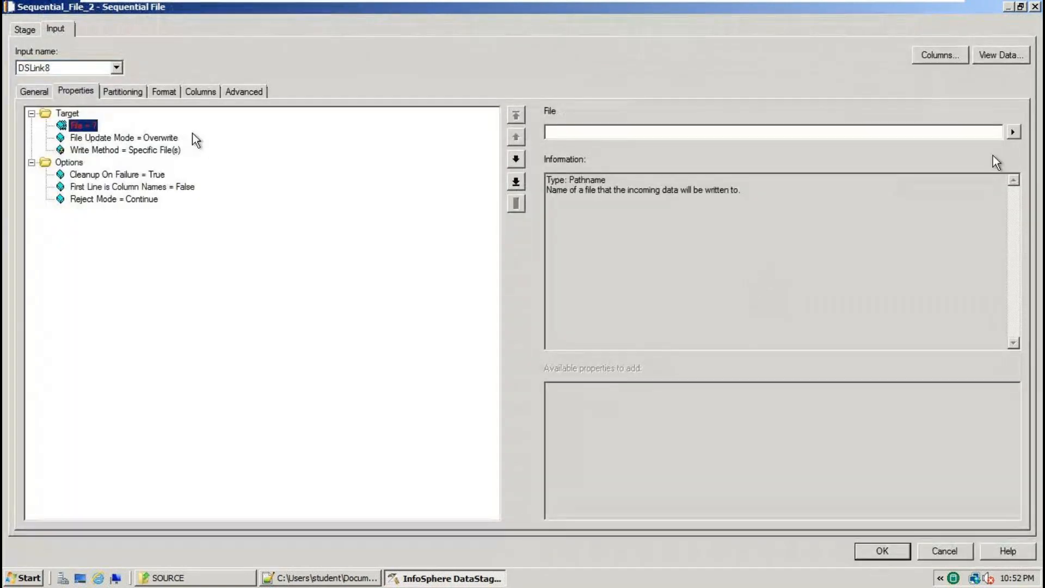
pyautogui.click(1013, 131)
pyautogui.click(975, 160)
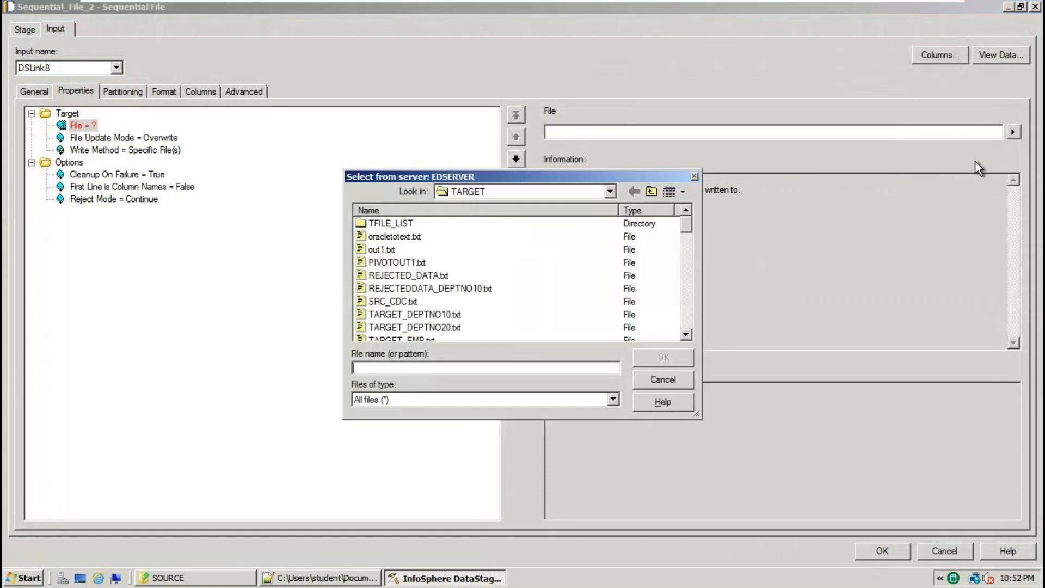
pyautogui.click(339, 579)
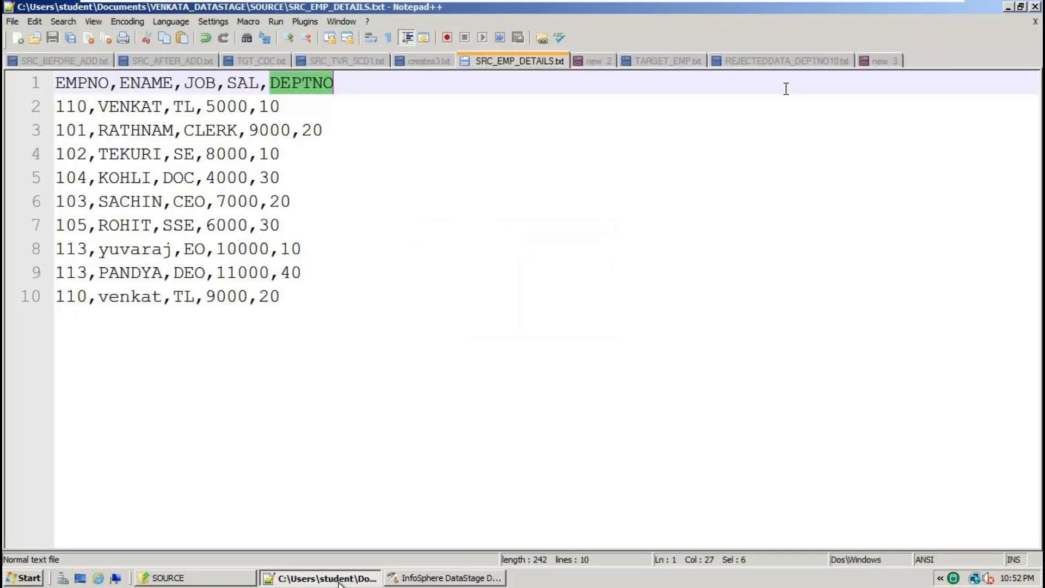
pyautogui.click(880, 61)
pyautogui.scroll(-3, 356, 462)
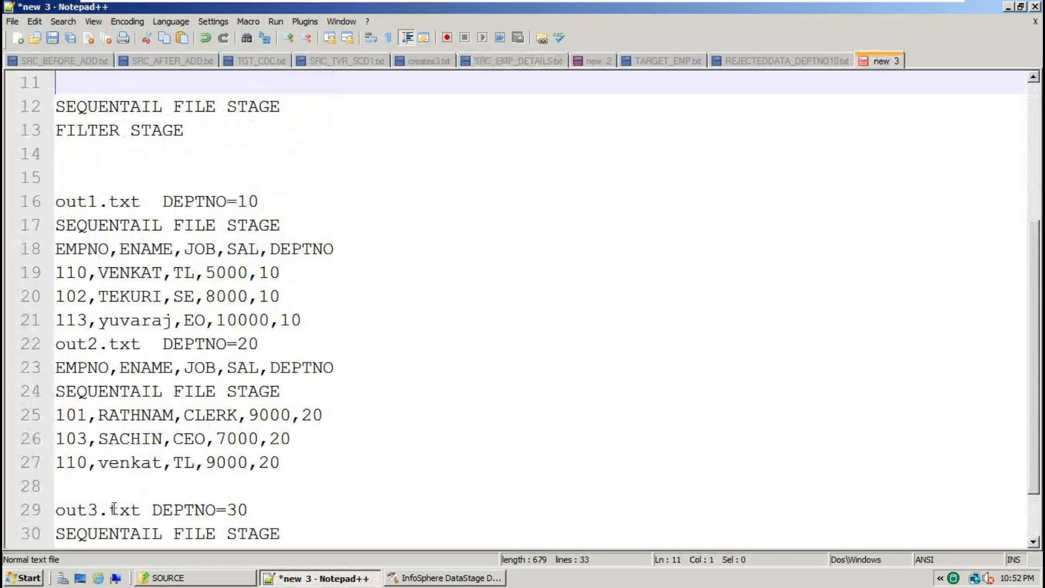
pyautogui.click(80, 344)
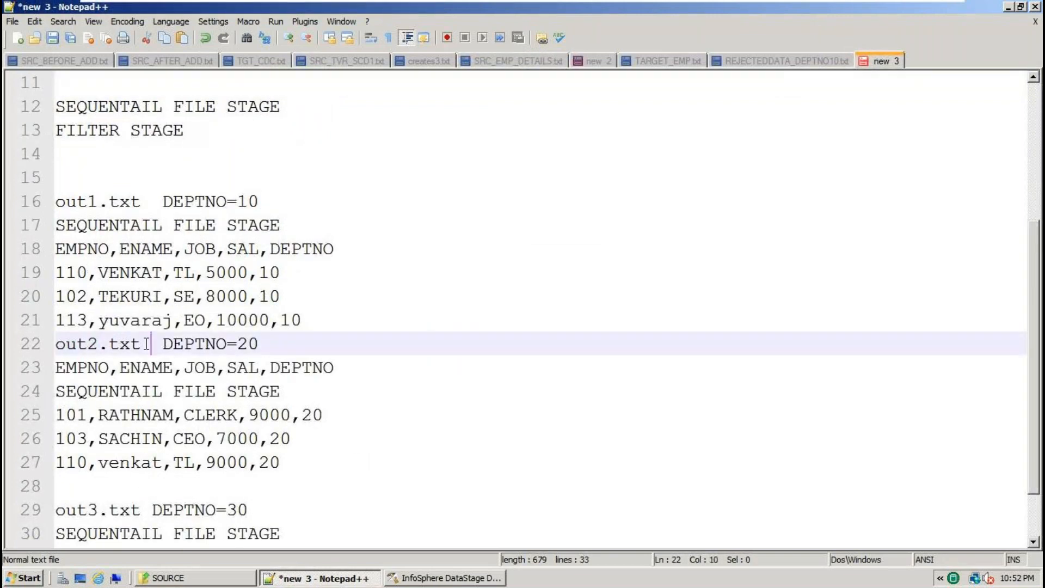
pyautogui.moveTo(143, 344); pyautogui.dragTo(54, 344)
pyautogui.hotkey('alt', 'Tab')
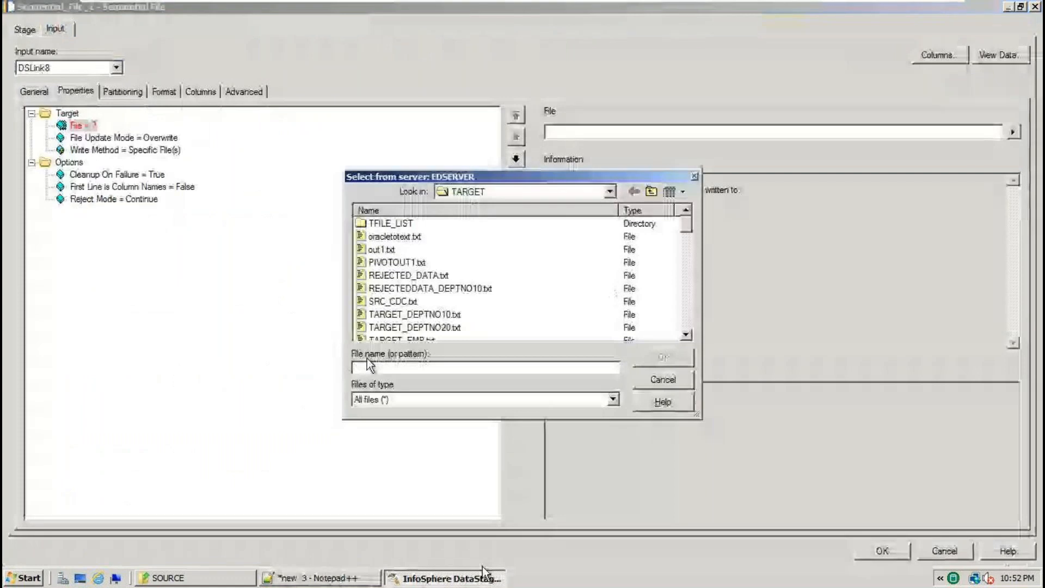
# Name the output file out2.txt and write column names on the first line.
pyautogui.write('out2.')
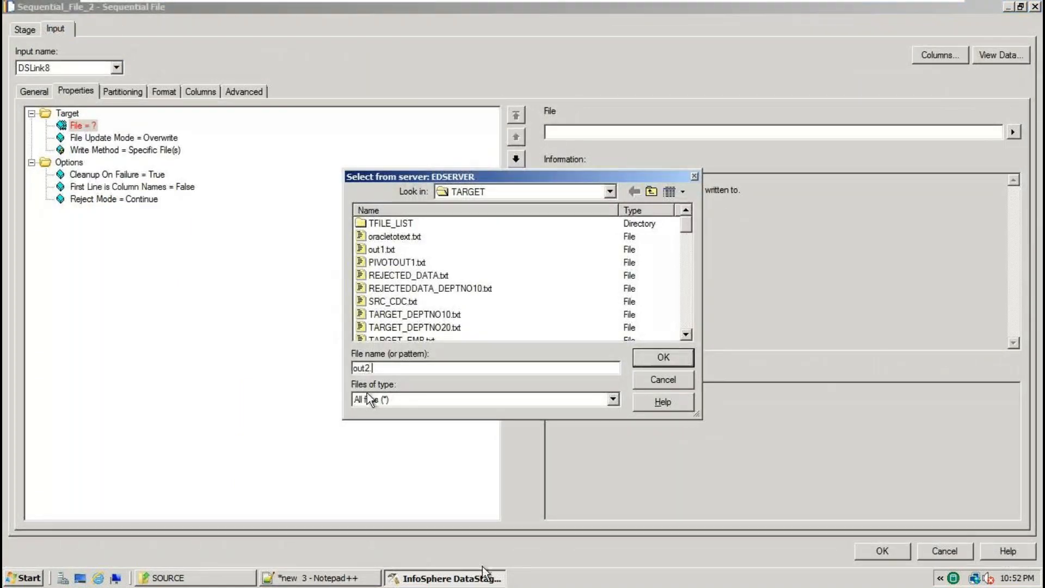
pyautogui.write('txt')
pyautogui.press('Return')
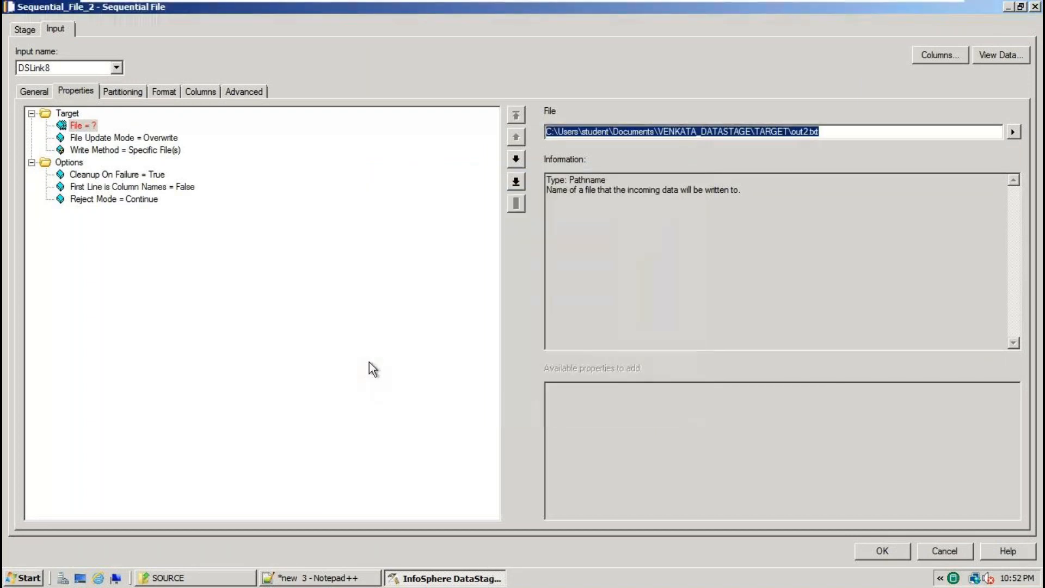
pyautogui.click(143, 188)
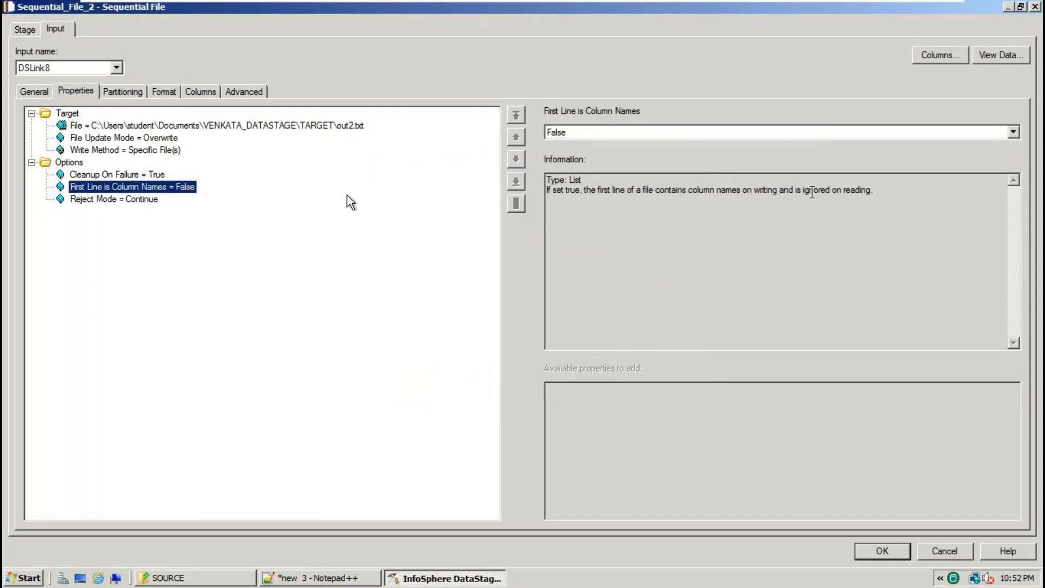
pyautogui.click(1012, 132)
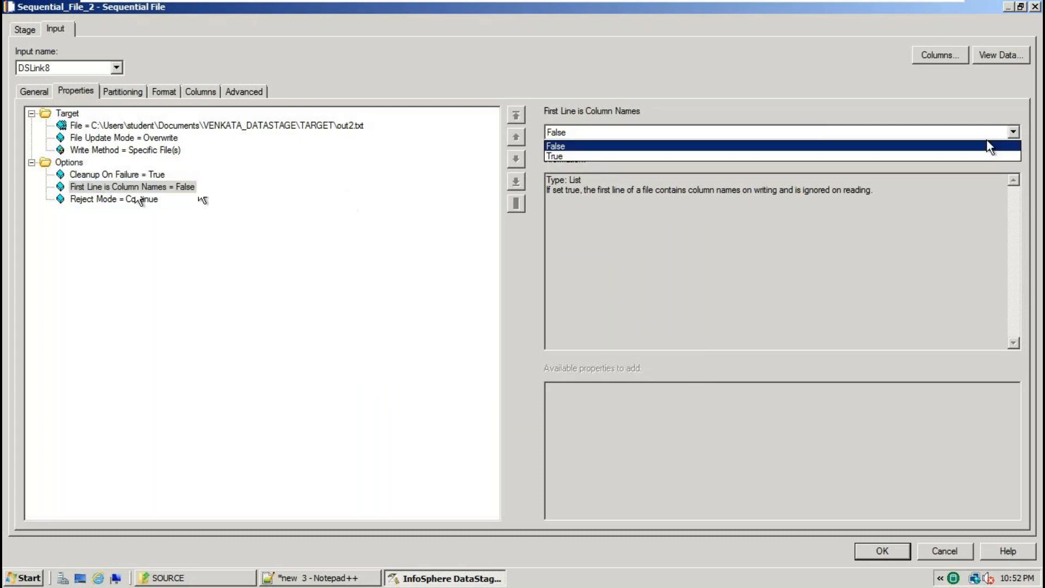
pyautogui.click(562, 156)
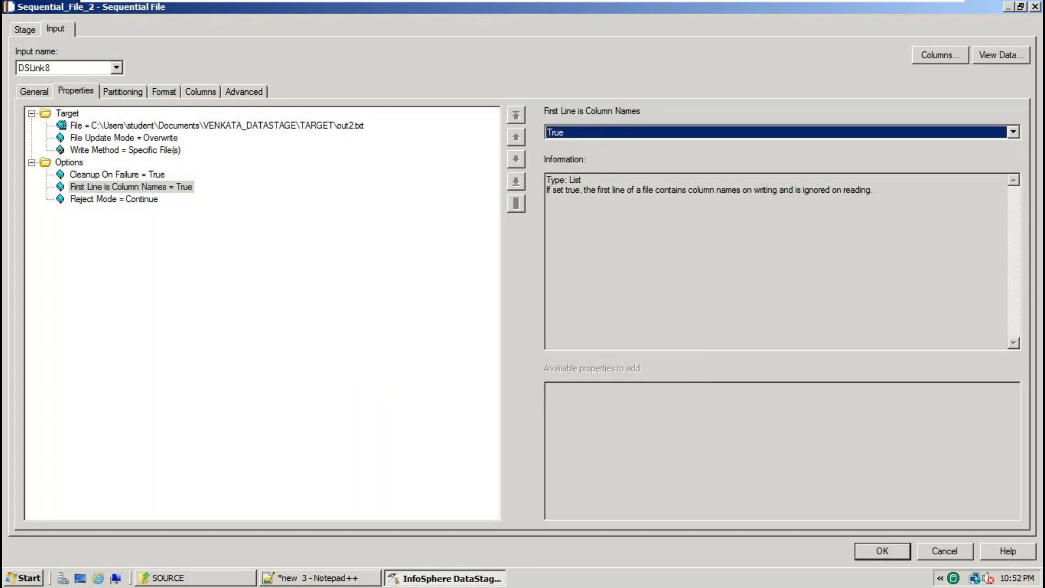
# Set Quote to none, keeping the comma delimiter, and apply Sequential_File_2's settings.
pyautogui.click(158, 90)
pyautogui.click(106, 158)
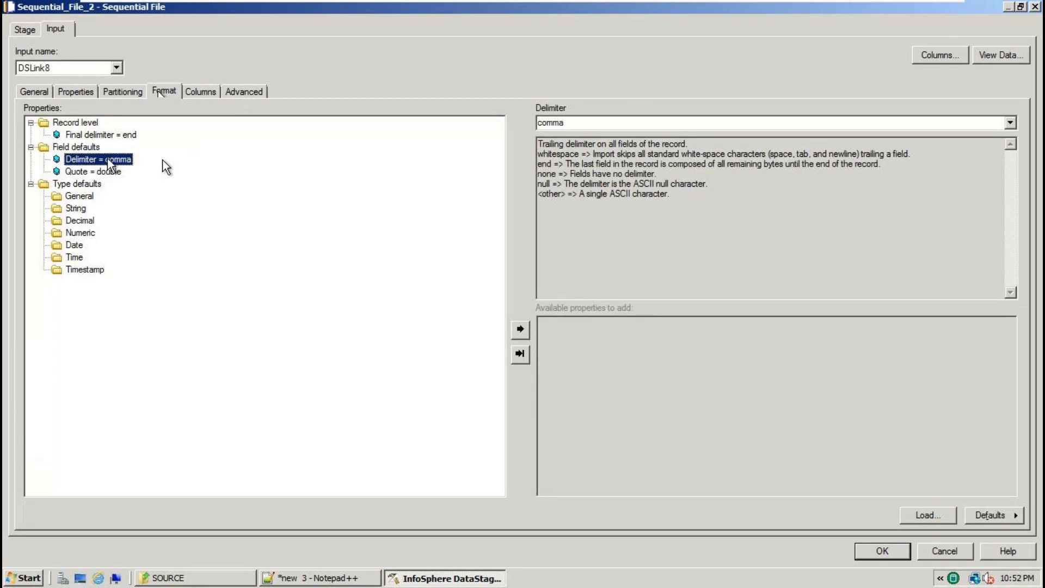
pyautogui.click(98, 171)
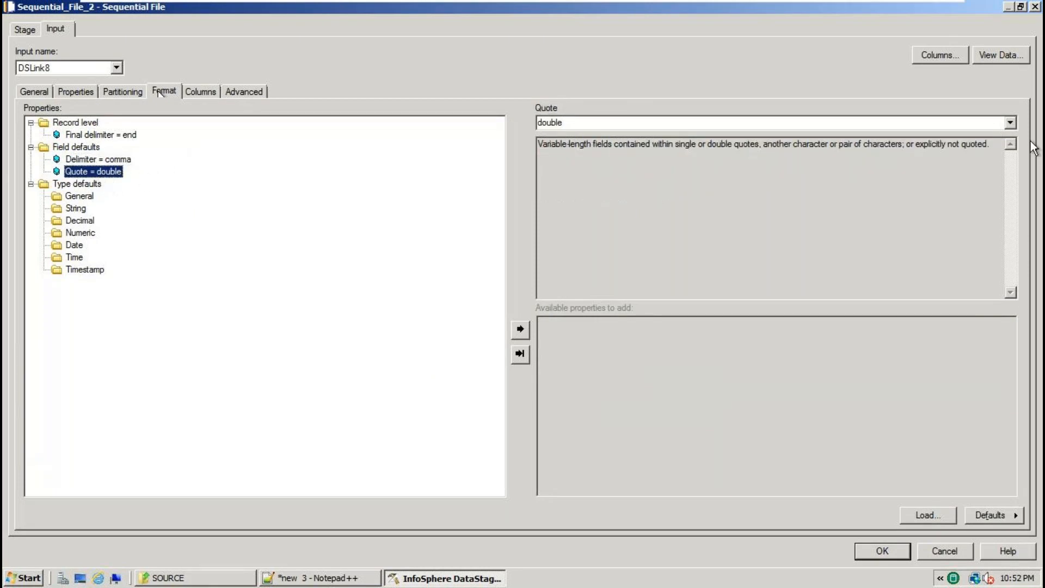
pyautogui.click(1011, 122)
pyautogui.click(801, 168)
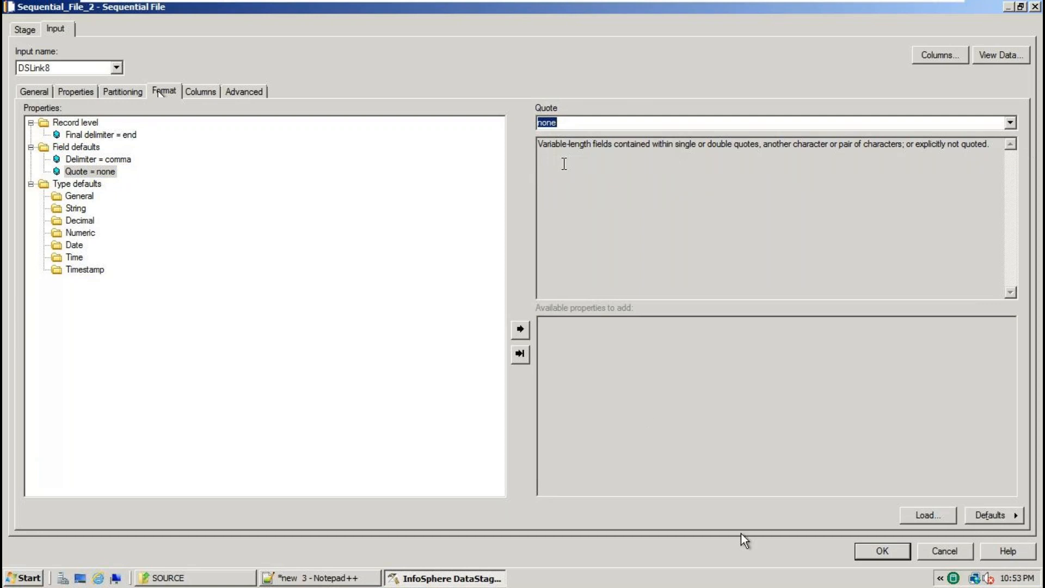
pyautogui.click(880, 551)
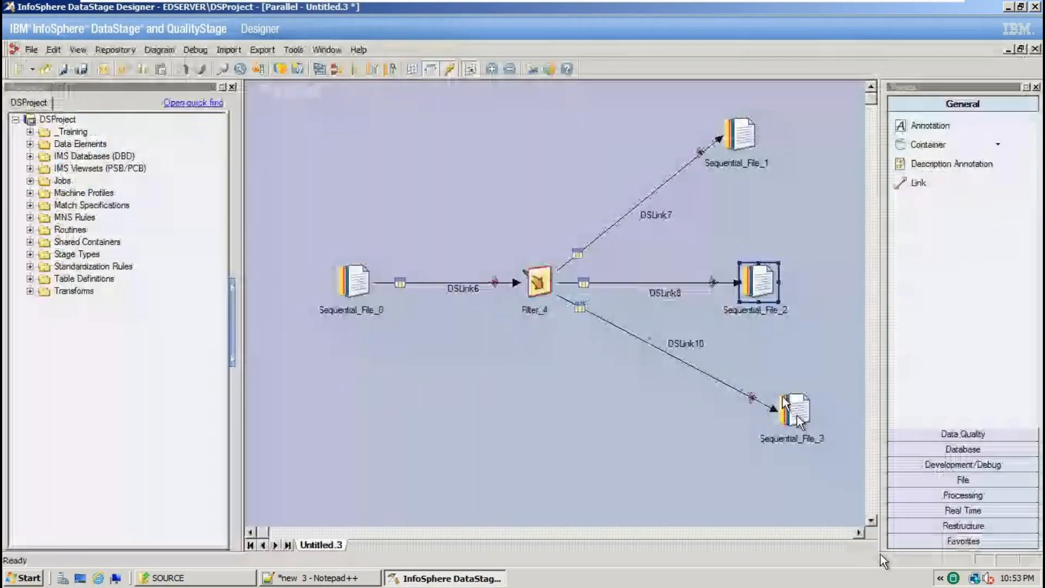
pyautogui.doubleClick(797, 411)
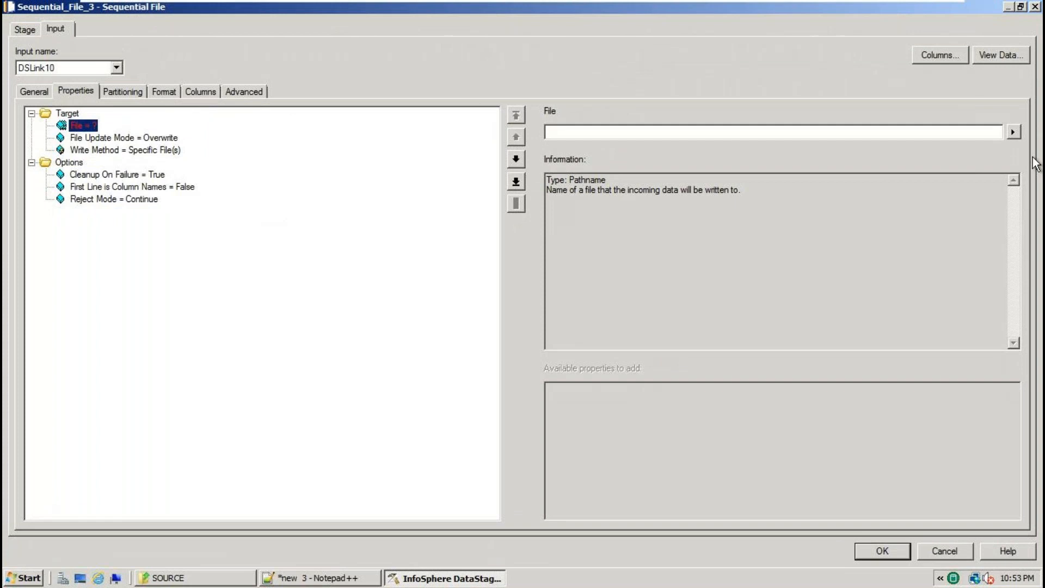
# Target out3.txt for Sequential_File_3 with column names on the first line.
pyautogui.click(1013, 132)
pyautogui.click(979, 160)
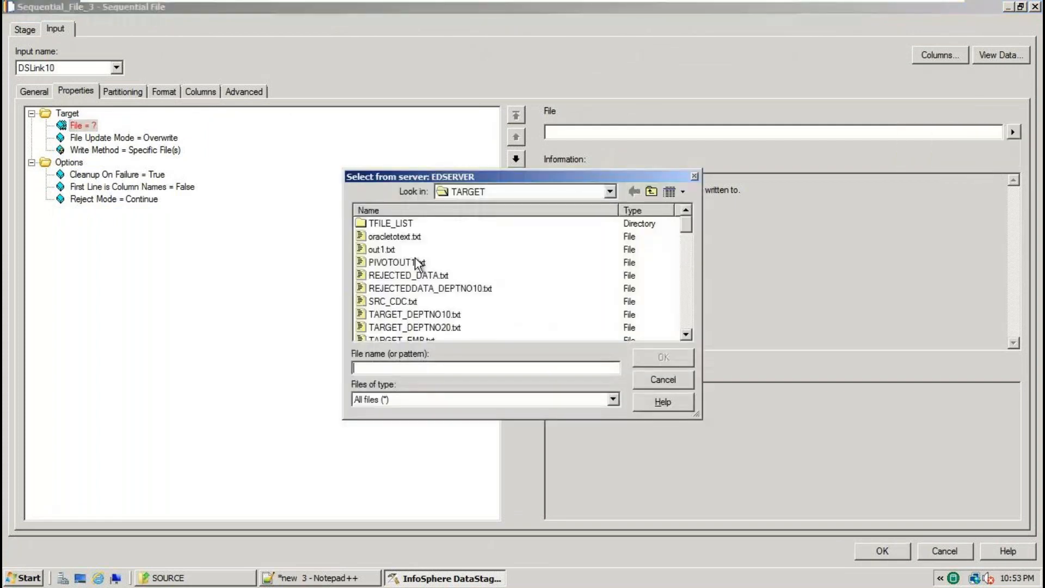
pyautogui.write('out3.txt')
pyautogui.press('Return')
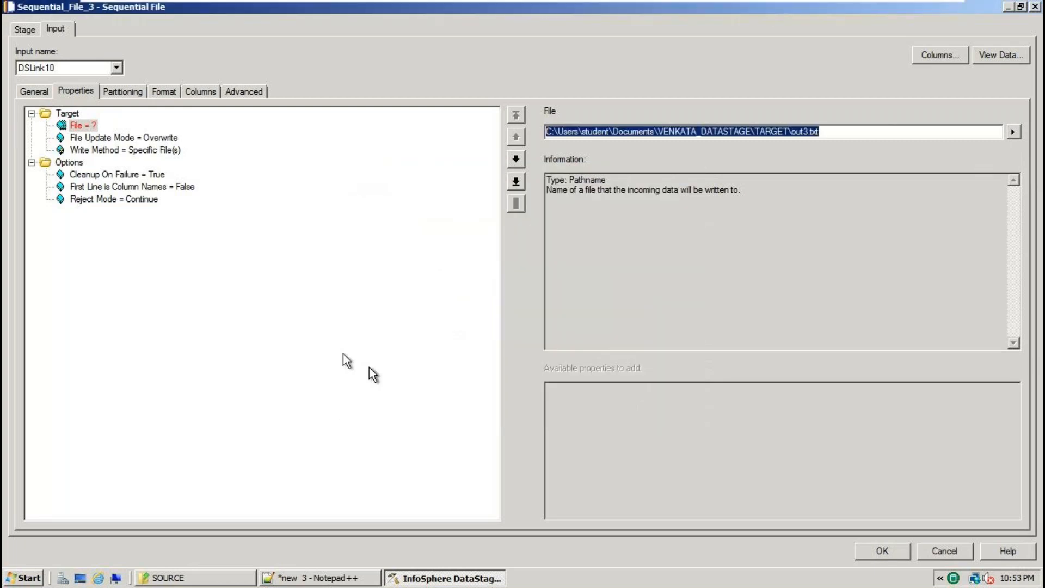
pyautogui.click(154, 187)
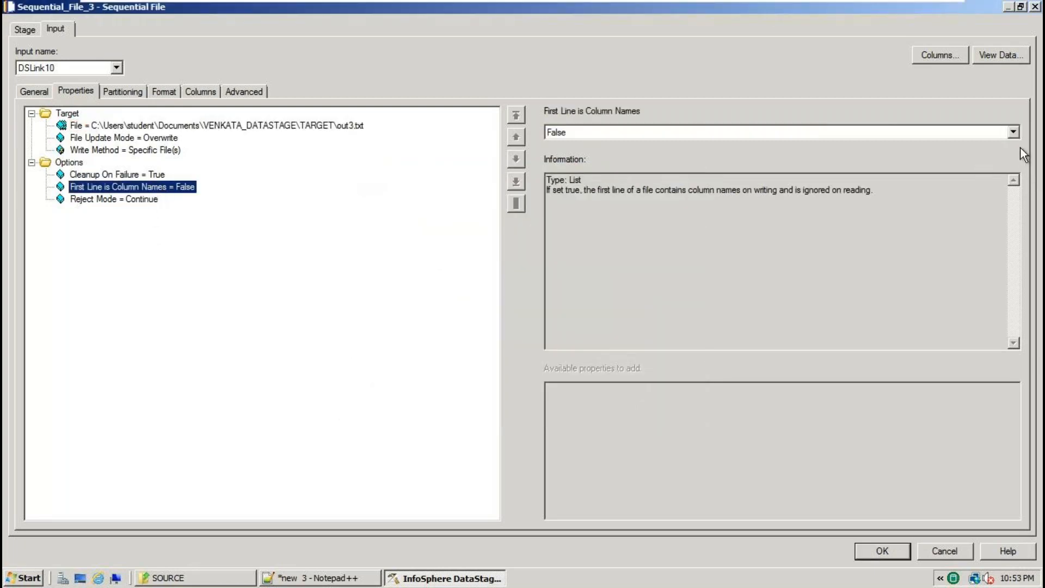
pyautogui.click(1013, 132)
pyautogui.click(559, 157)
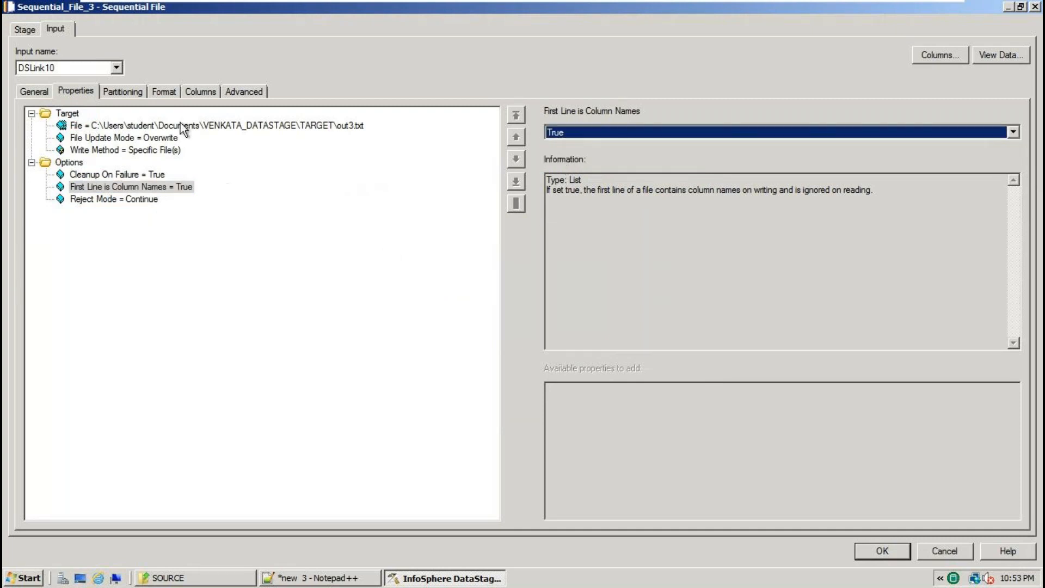
# Set Quote to none with the comma delimiter and apply Sequential_File_3's settings.
pyautogui.click(164, 92)
pyautogui.click(111, 172)
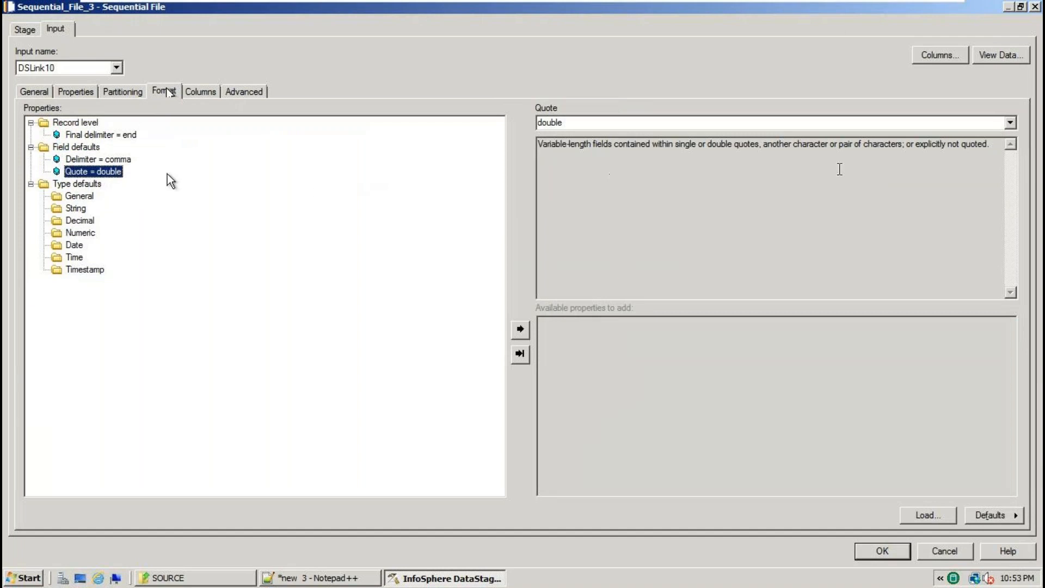
pyautogui.click(1010, 123)
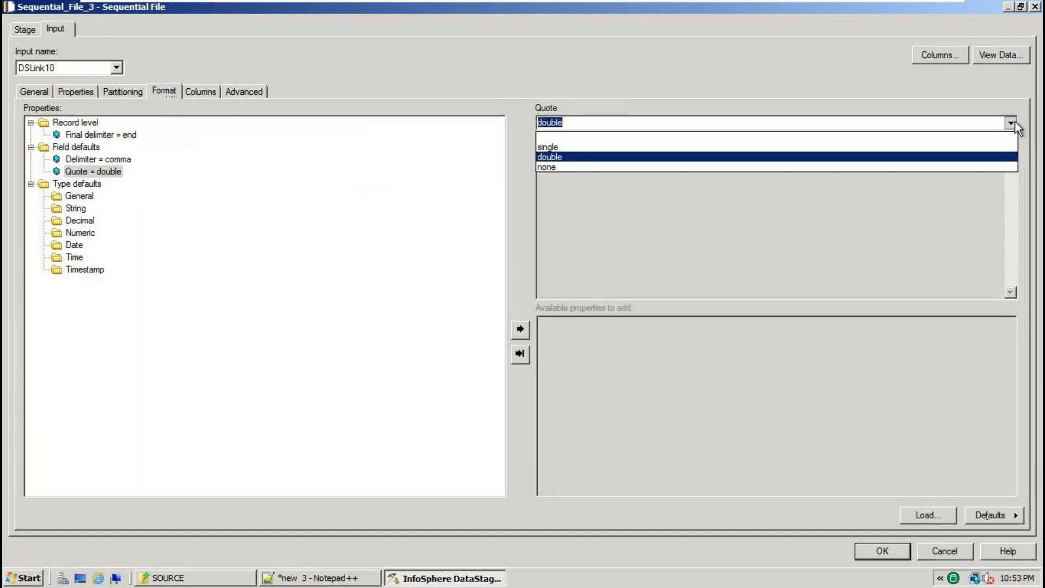
pyautogui.click(629, 168)
pyautogui.click(100, 158)
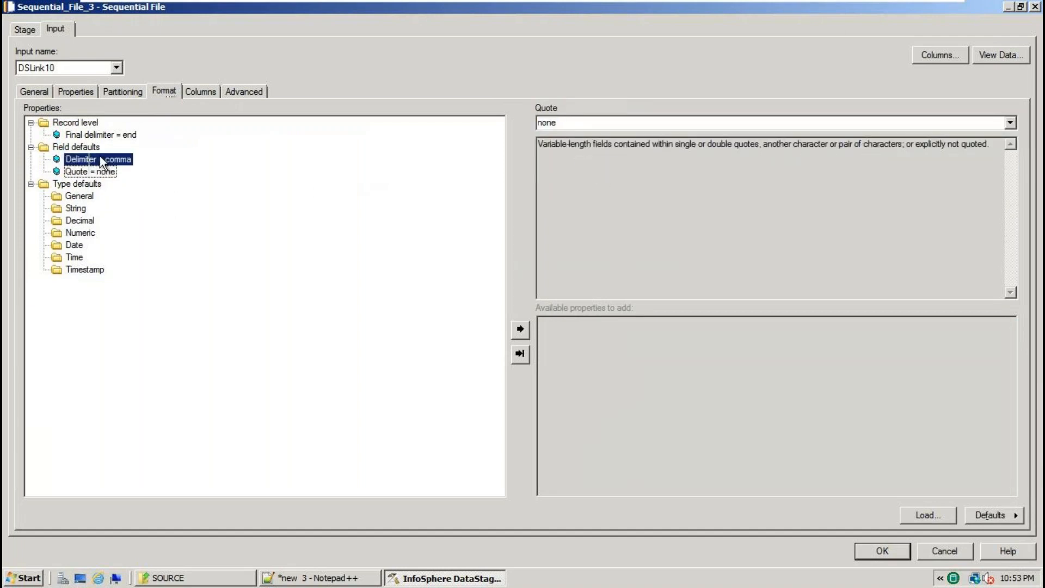
pyautogui.click(870, 550)
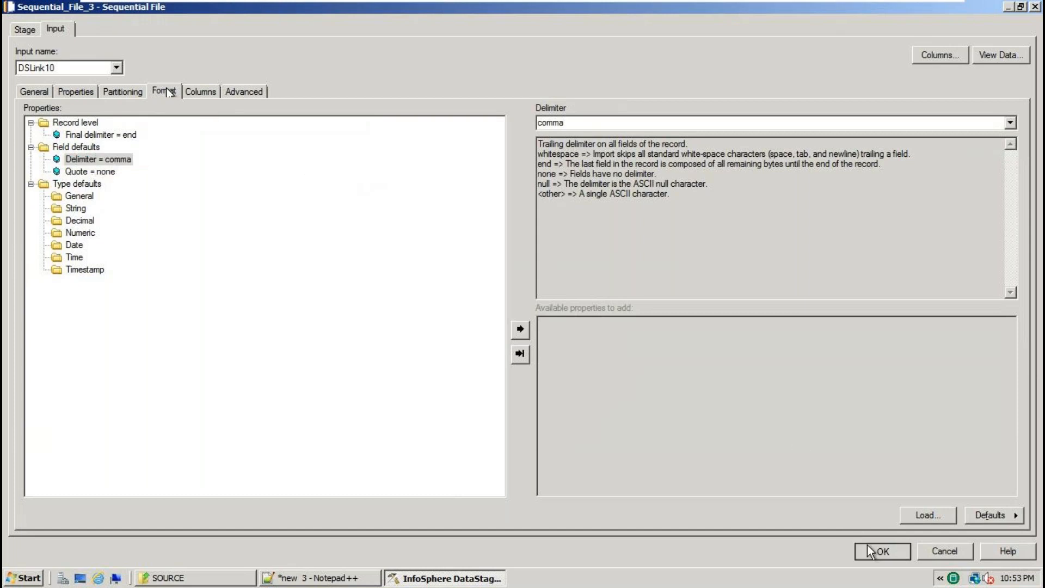
# Save the job as FilterStageex2 in the Jobs > BATCH730AM_10TH_MAY_2023 folder.
pyautogui.click(31, 48)
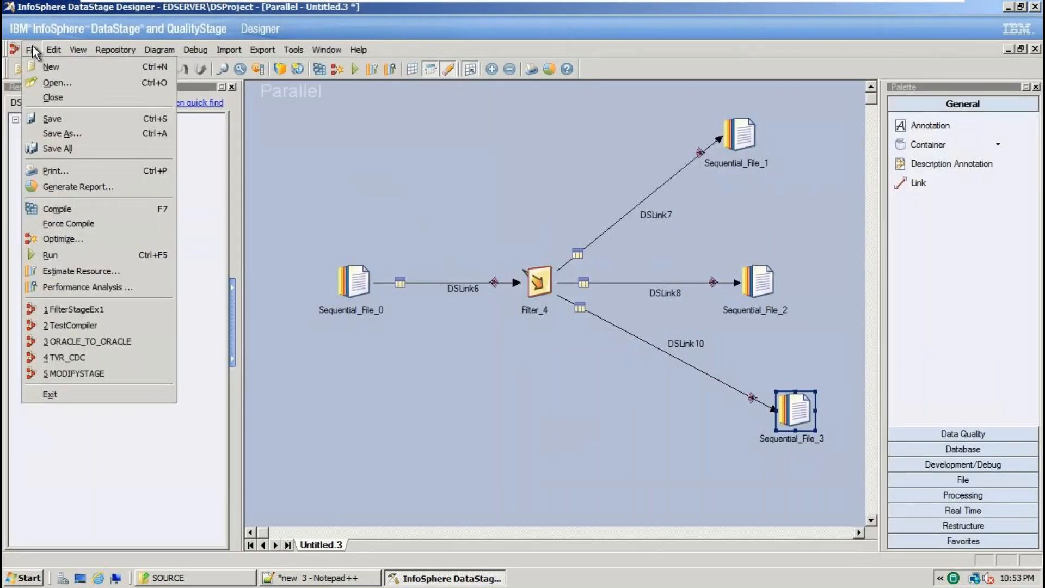
pyautogui.click(44, 133)
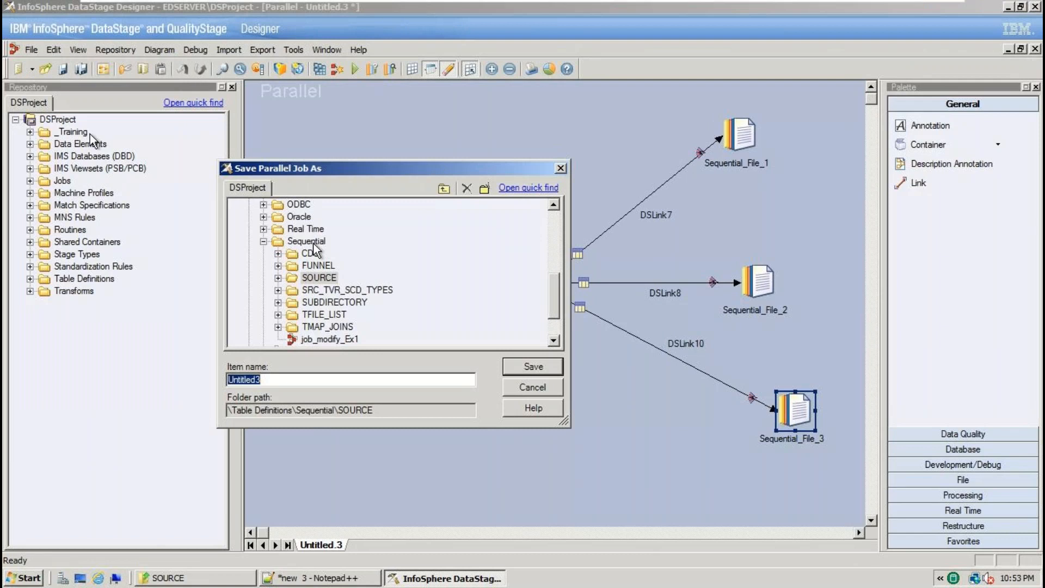
pyautogui.click(264, 241)
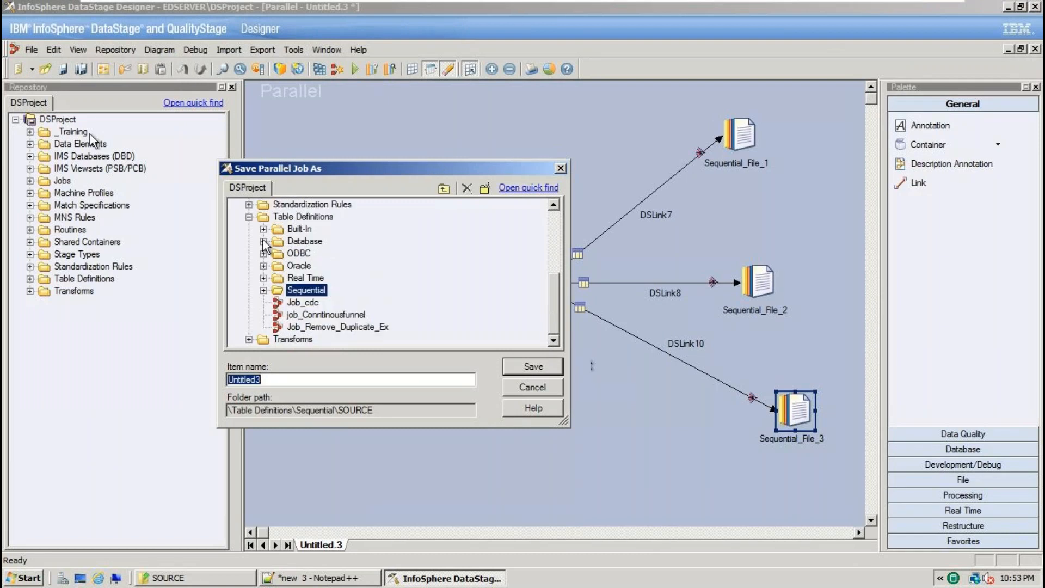
pyautogui.scroll(4, 266, 250)
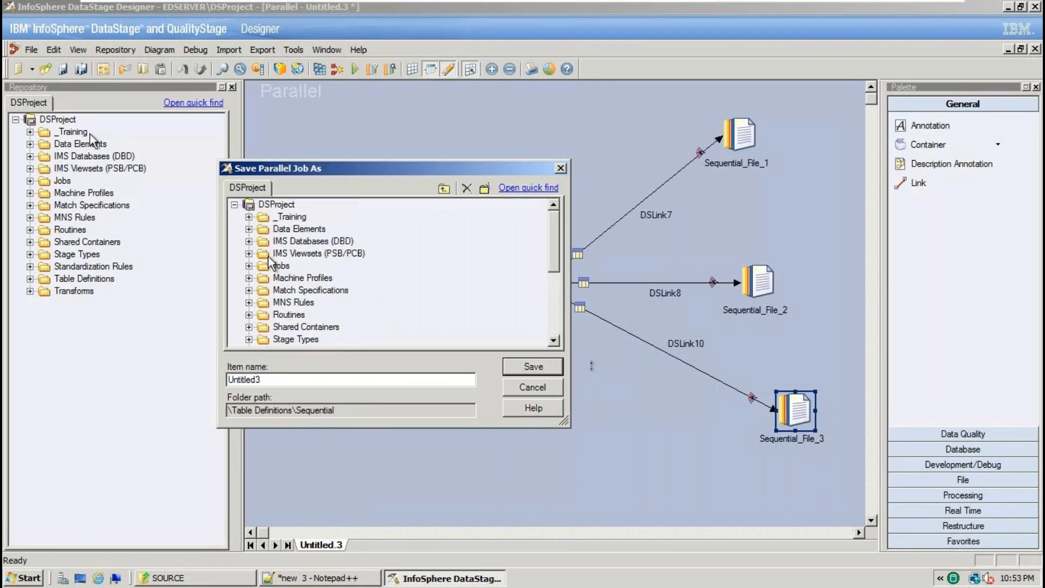
pyautogui.click(248, 265)
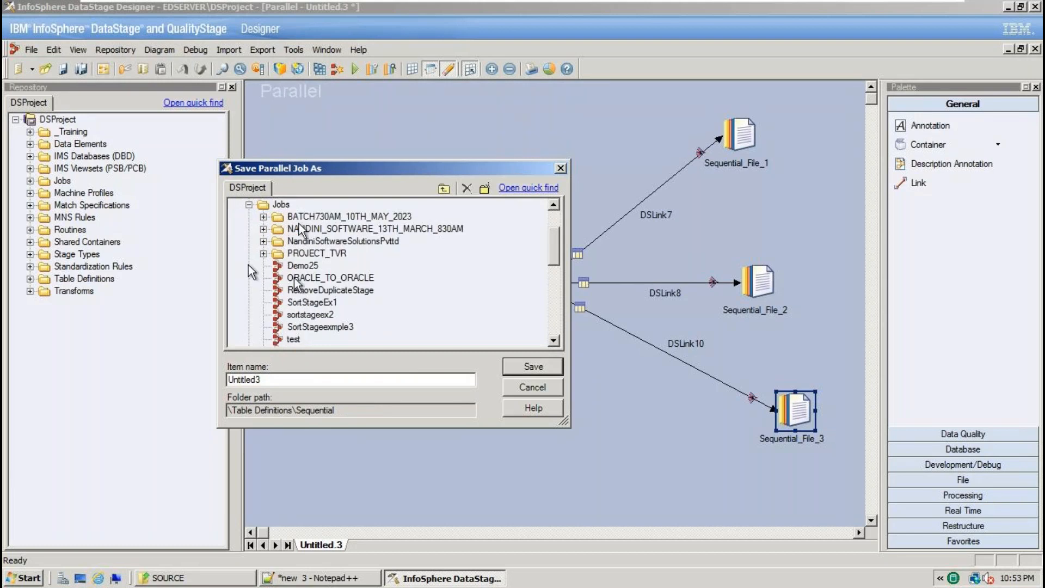
pyautogui.doubleClick(319, 216)
pyautogui.doubleClick(344, 220)
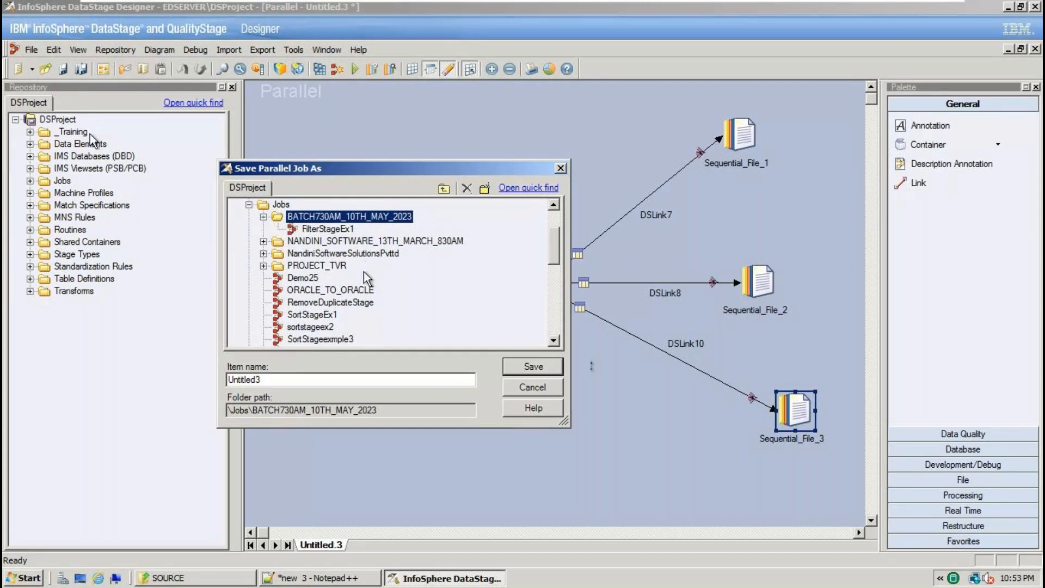
pyautogui.moveTo(275, 380); pyautogui.dragTo(196, 375)
pyautogui.write('Filt')
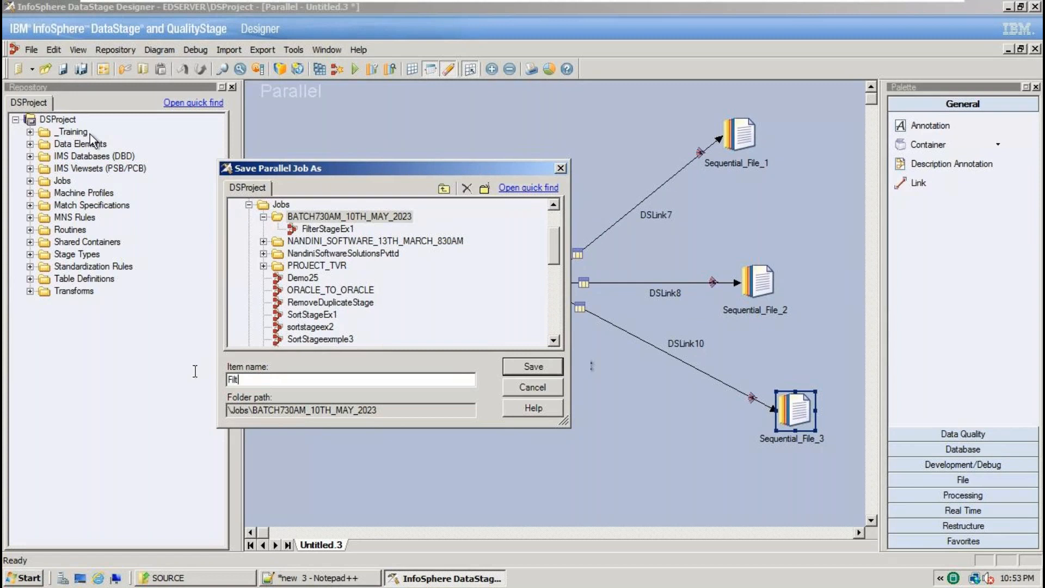
pyautogui.write('erStageex2')
pyautogui.click(533, 365)
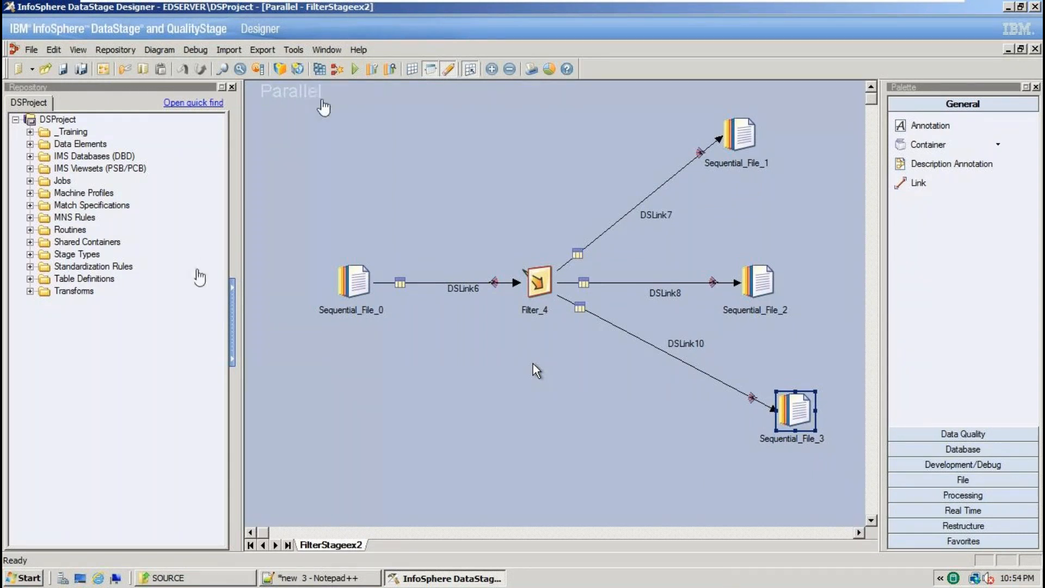
# Compile the FilterStageex2 job and close the no-errors compilation report.
pyautogui.click(320, 69)
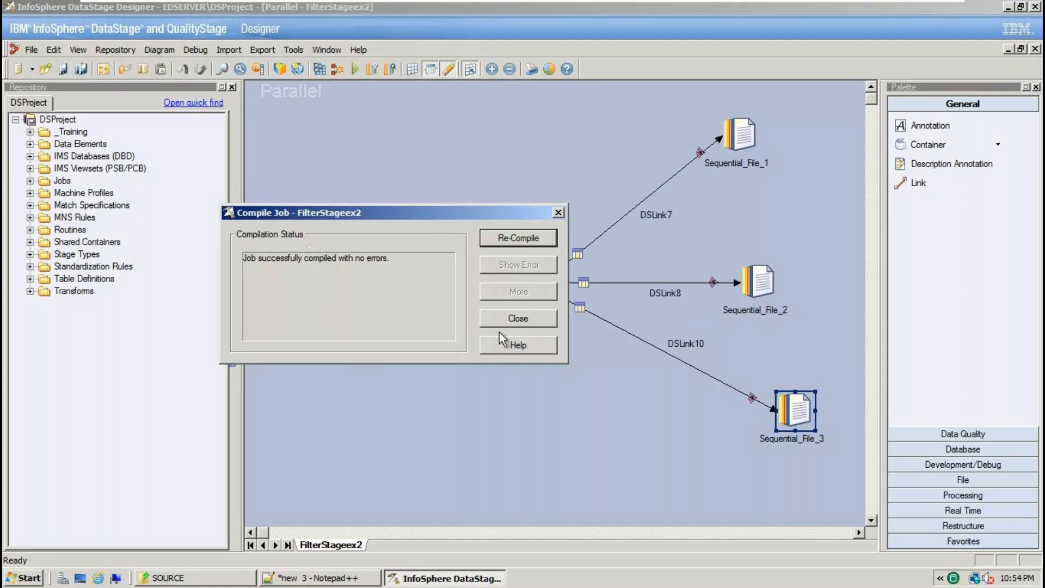
pyautogui.click(514, 319)
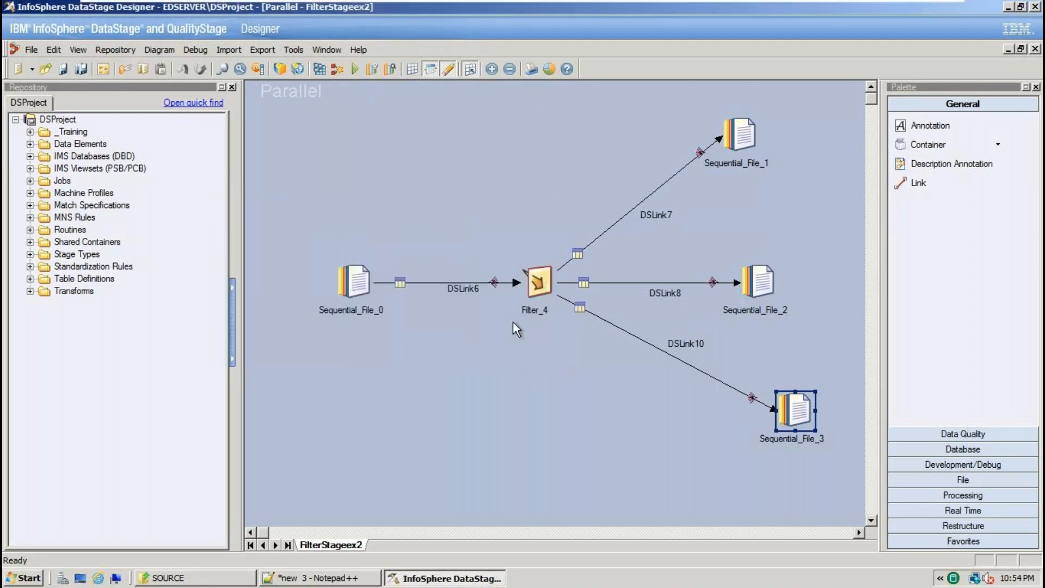
# Run the FilterStageex2 job and check its run log.
pyautogui.click(356, 69)
pyautogui.click(231, 323)
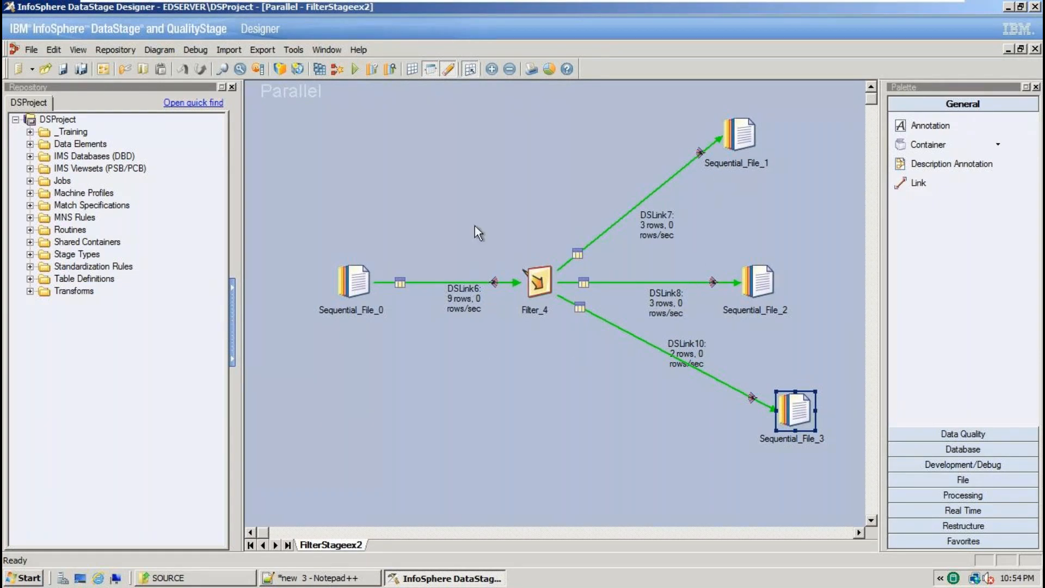
pyautogui.hotkey('ctrl', 'l')
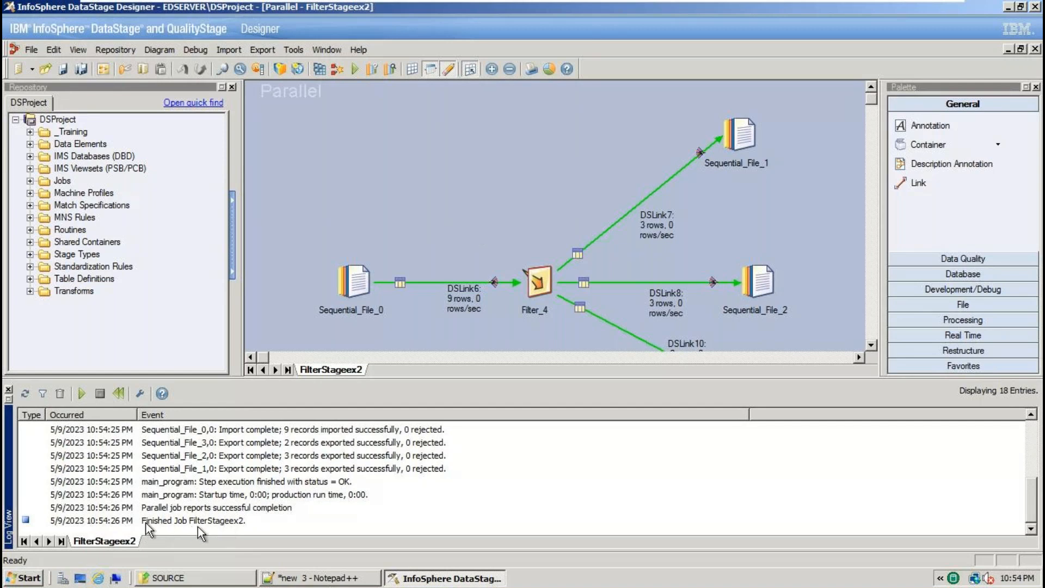
pyautogui.click(9, 390)
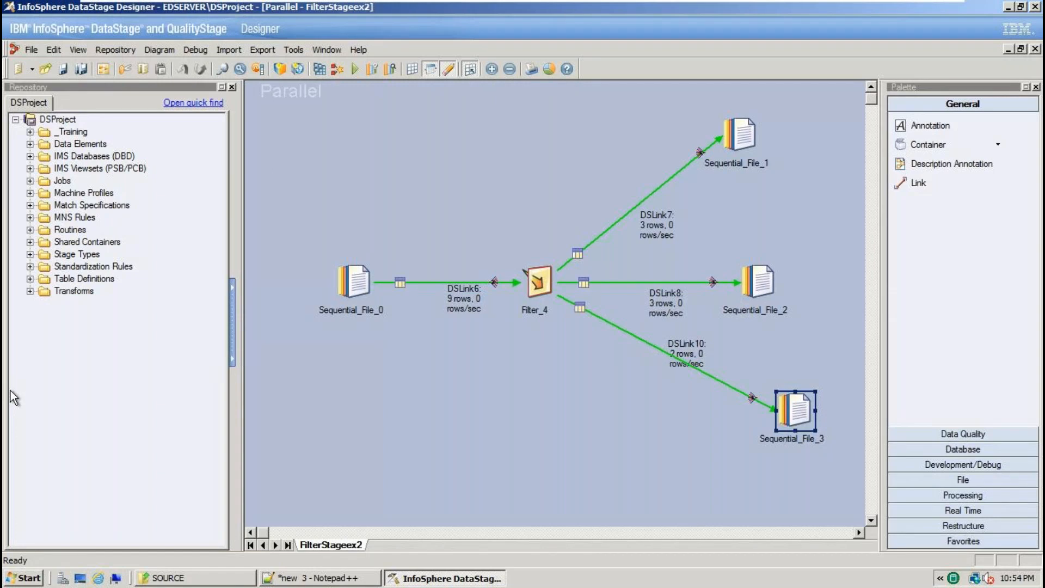
# Open out1.txt from the TARGET folder in Notepad++.
pyautogui.hotkey('alt', 'Tab')
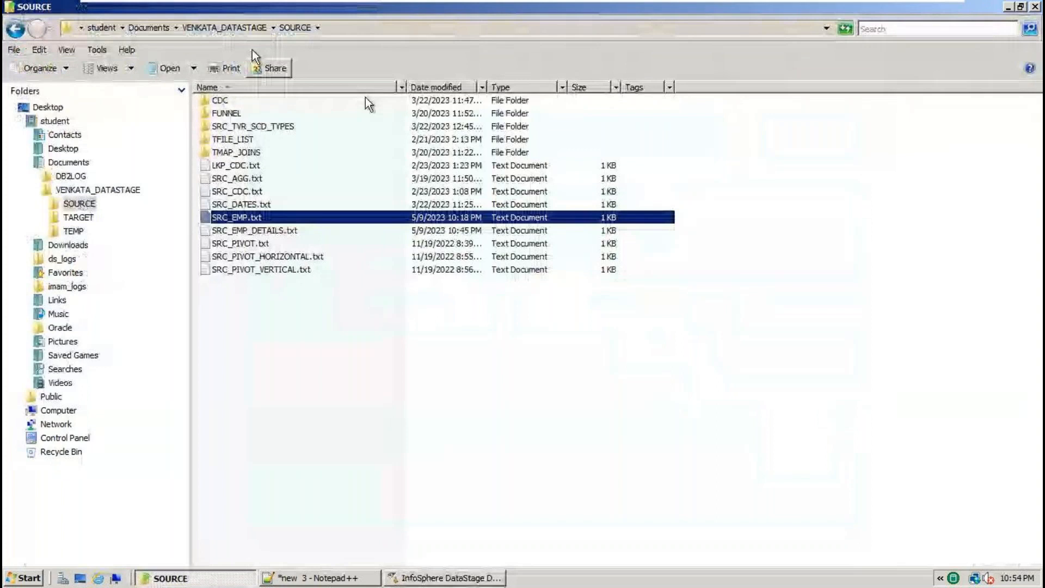
pyautogui.press('BackSpace')
pyautogui.click(240, 113)
pyautogui.doubleClick(240, 113)
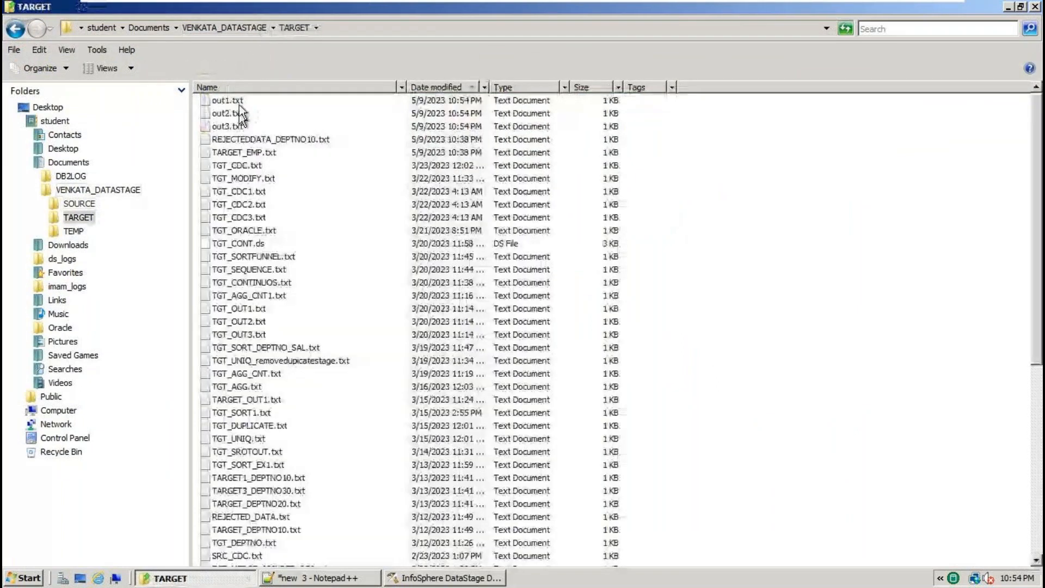
pyautogui.rightClick(239, 101)
pyautogui.click(288, 150)
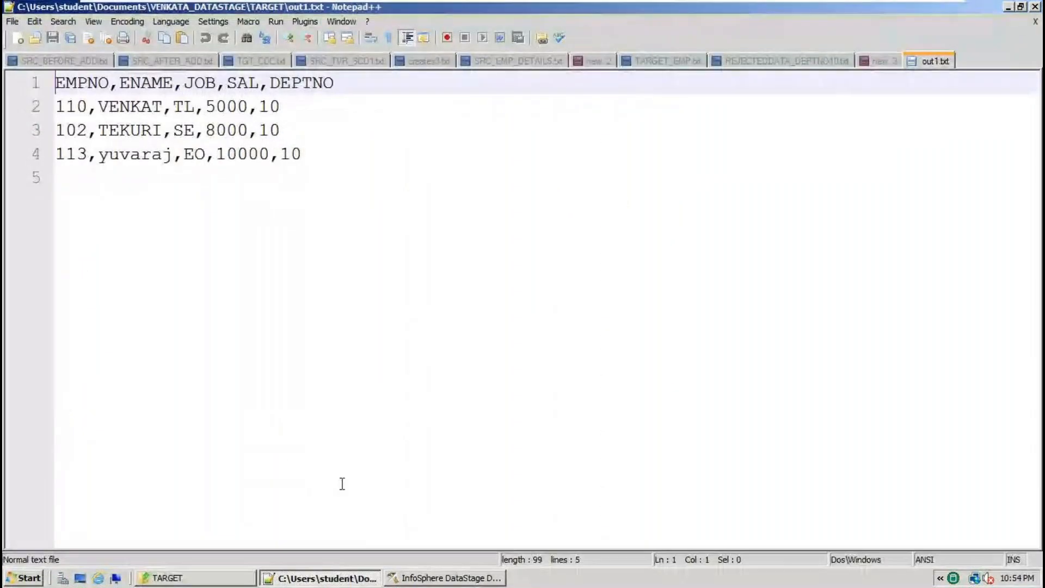
# Open out2.txt and out3.txt from the TARGET folder in Notepad++.
pyautogui.click(208, 581)
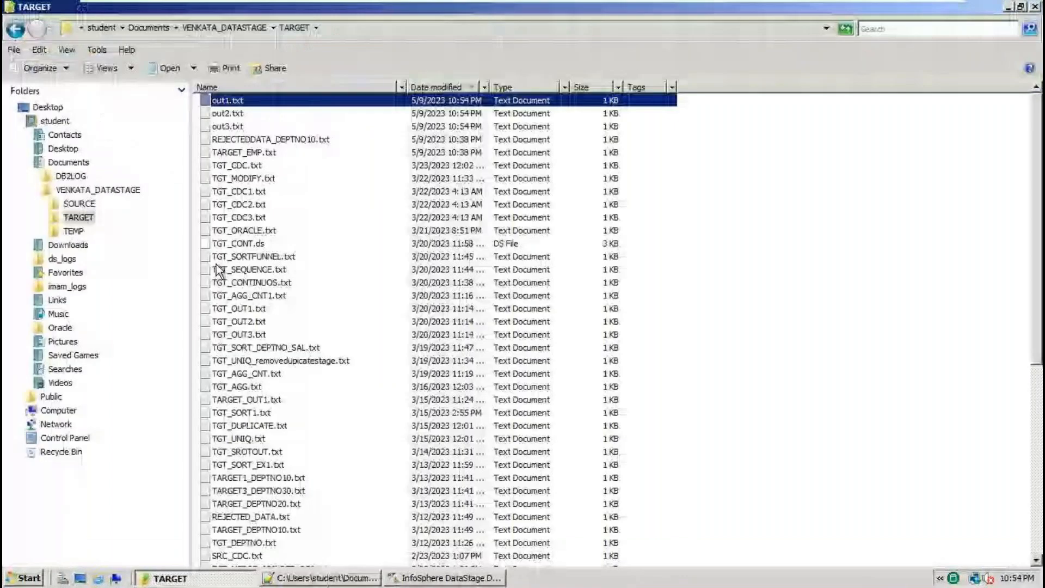
pyautogui.rightClick(229, 114)
pyautogui.click(262, 152)
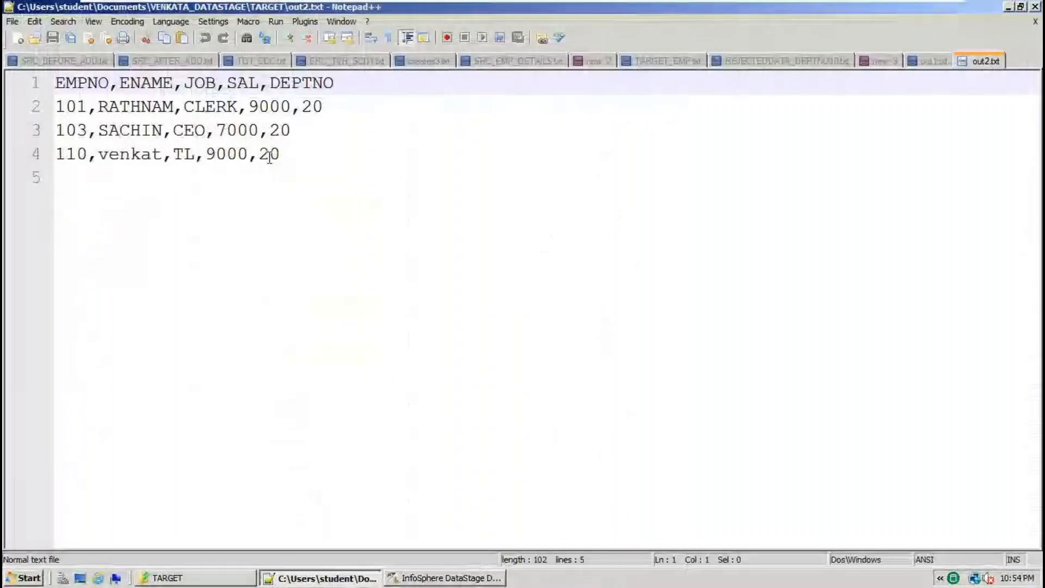
pyautogui.click(197, 578)
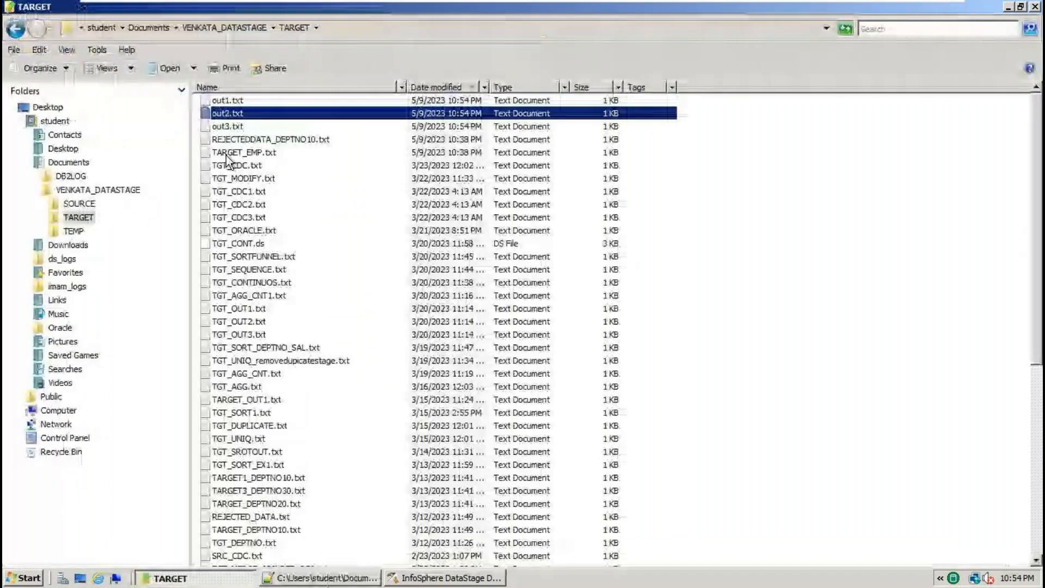
pyautogui.rightClick(232, 126)
pyautogui.click(265, 173)
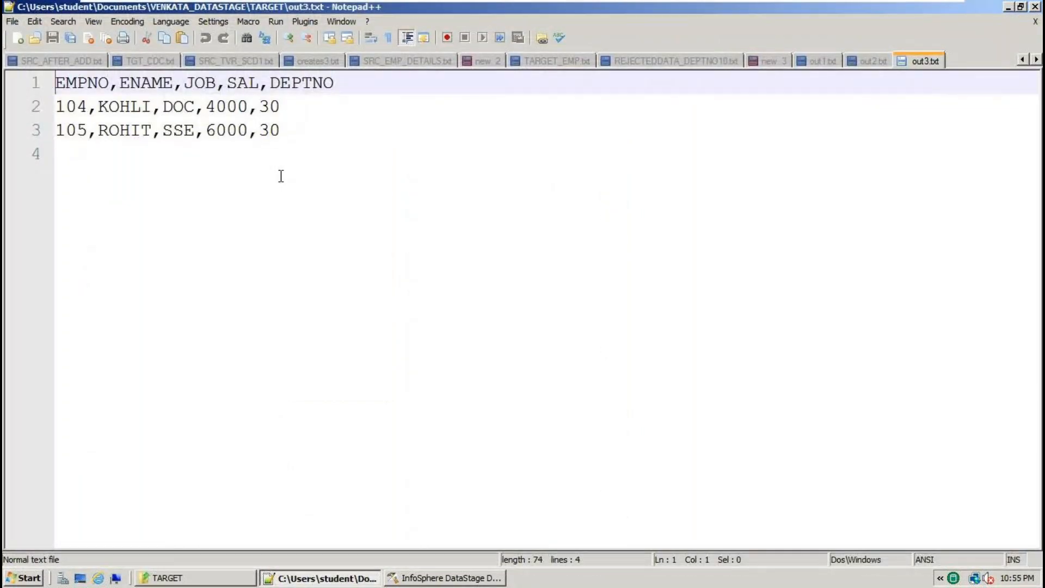
# Compare the department 10, 20 and 30 rows across the out1, out2 and out3 tabs.
pyautogui.click(823, 64)
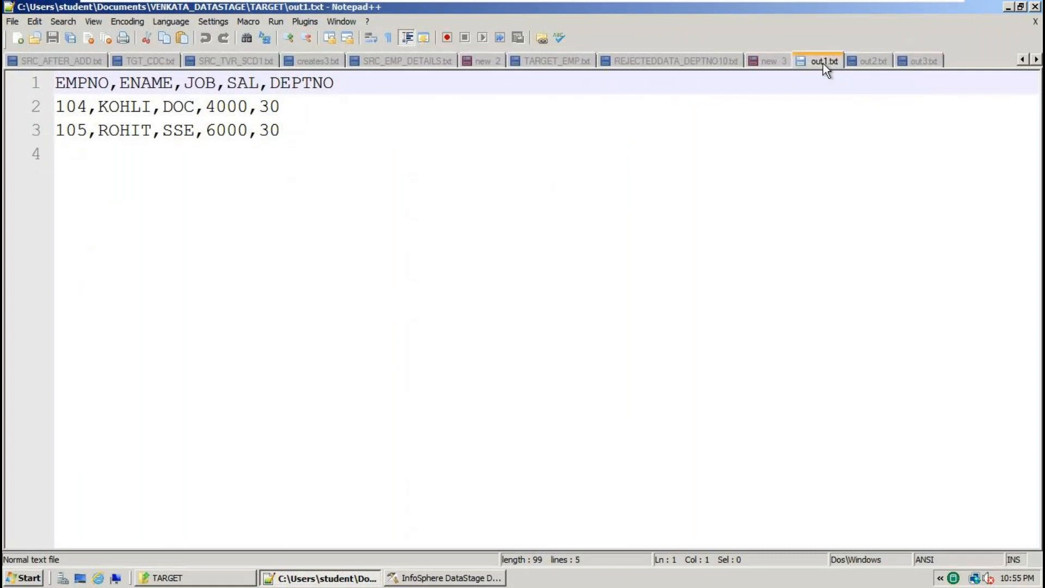
pyautogui.hotkey('ctrl', 'a')
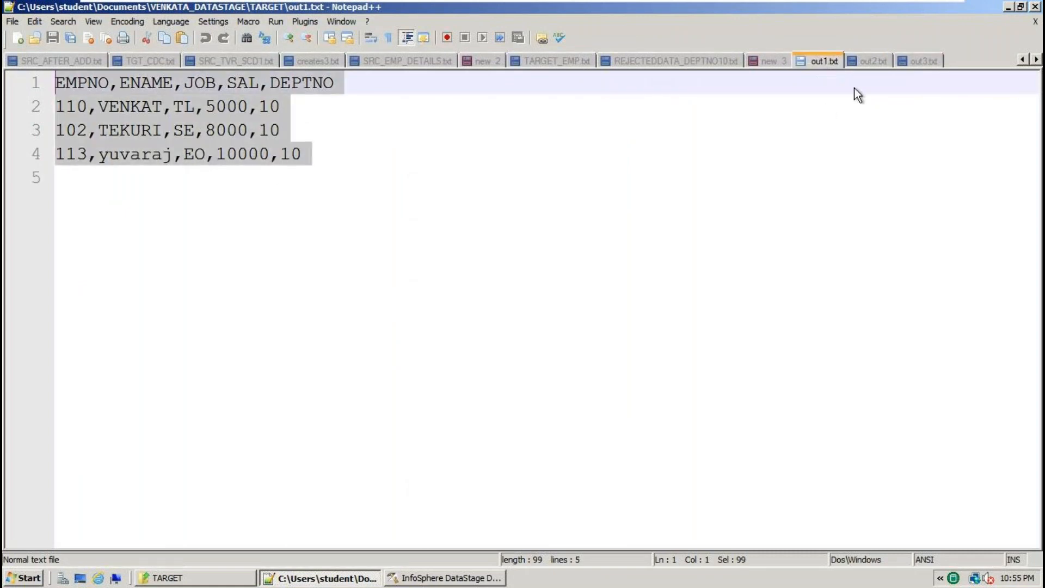
pyautogui.click(868, 59)
pyautogui.moveTo(508, 245); pyautogui.dragTo(5, 105)
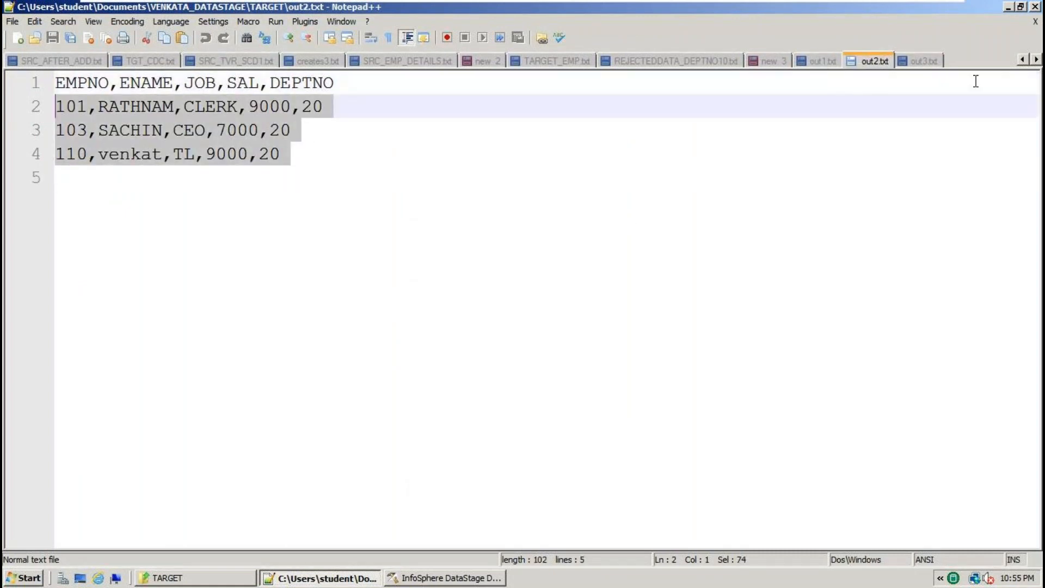
pyautogui.click(915, 64)
pyautogui.hotkey('ctrl', 'a')
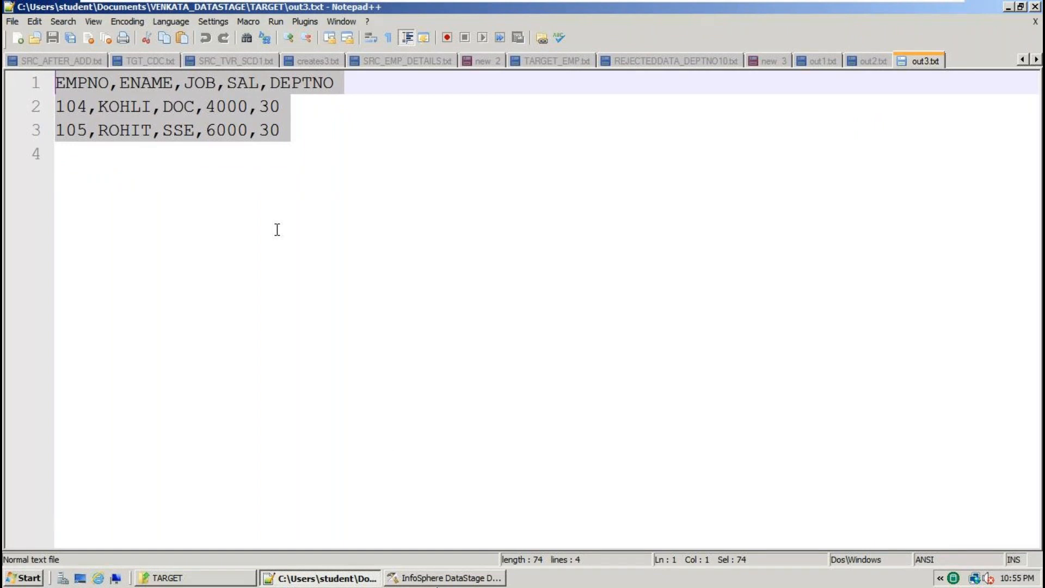
pyautogui.click(437, 578)
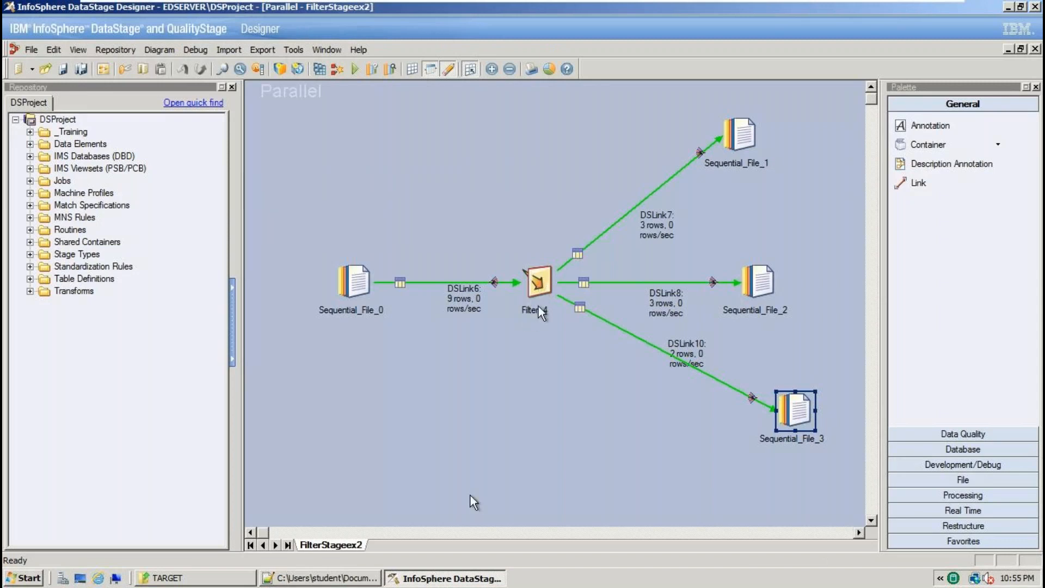
# Review Sequential_File_1's target file properties and close them.
pyautogui.click(359, 279)
pyautogui.click(738, 156)
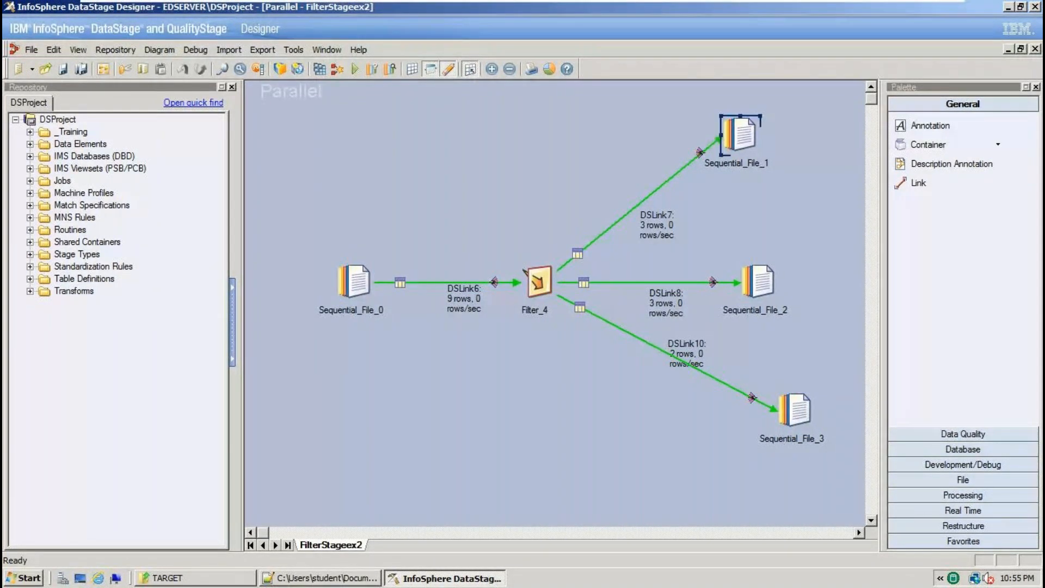
pyautogui.doubleClick(739, 137)
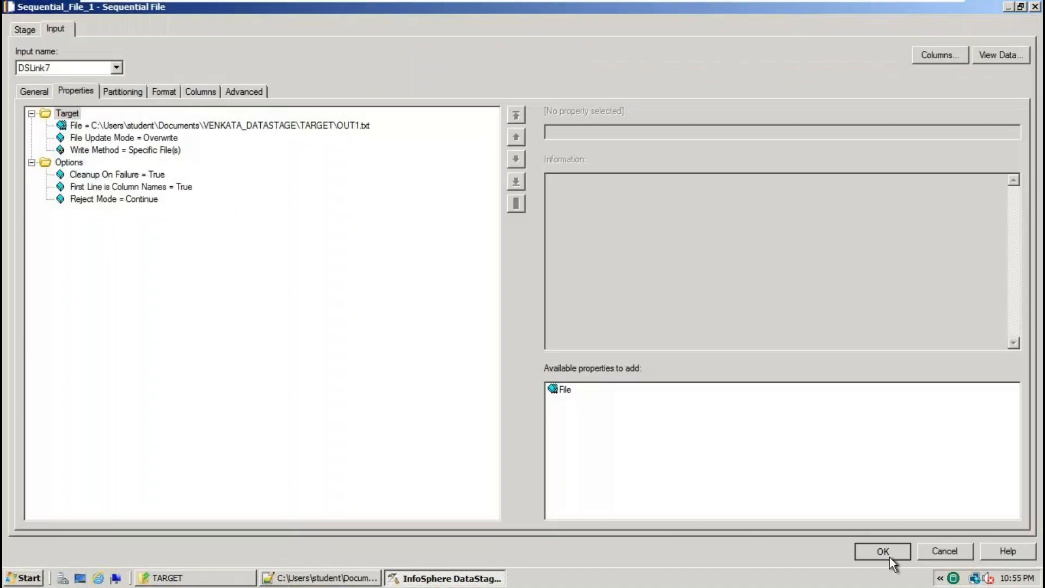
pyautogui.click(889, 557)
# Select Sequential_File_0 and browse the Processing stages palette.
pyautogui.click(356, 282)
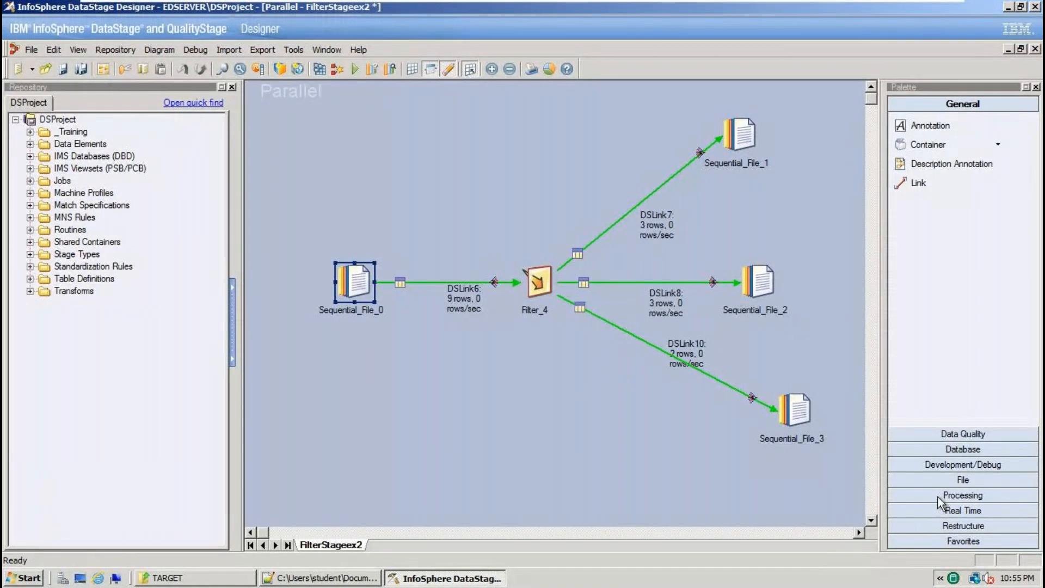
pyautogui.click(962, 493)
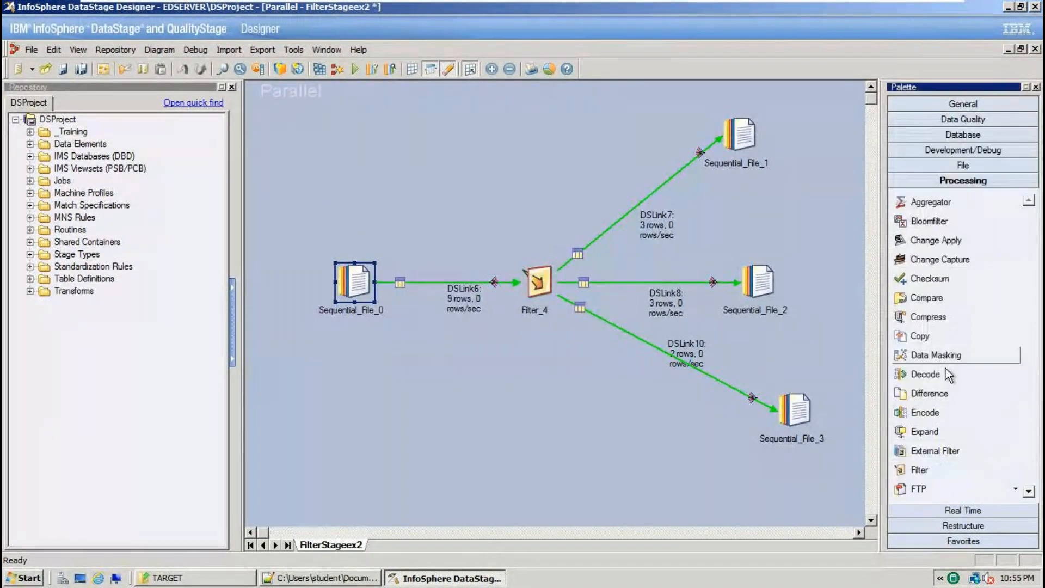
pyautogui.scroll(-5, 943, 399)
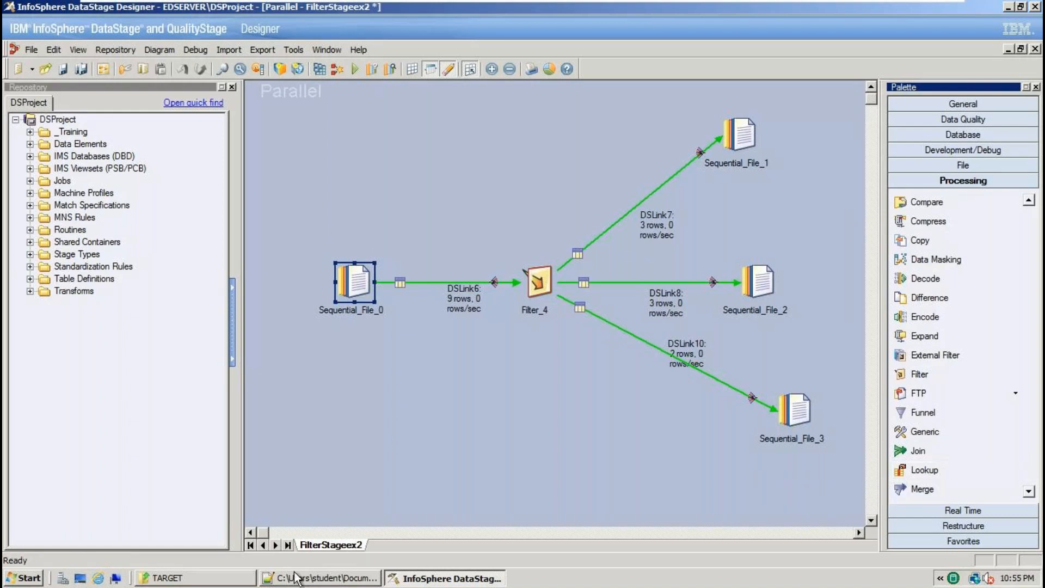
pyautogui.click(320, 578)
# In a new Notepad++ tab, write the lines 10, 5, '15 stages' and 'u will get job'.
pyautogui.hotkey('ctrl', 'n')
pyautogui.write('10')
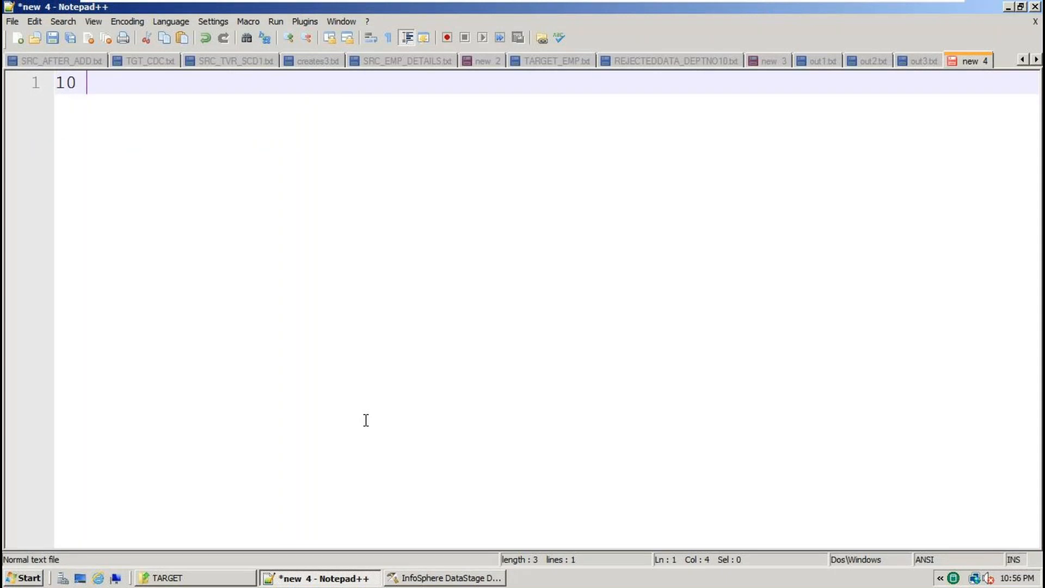
pyautogui.press('Return')
pyautogui.press('Return')
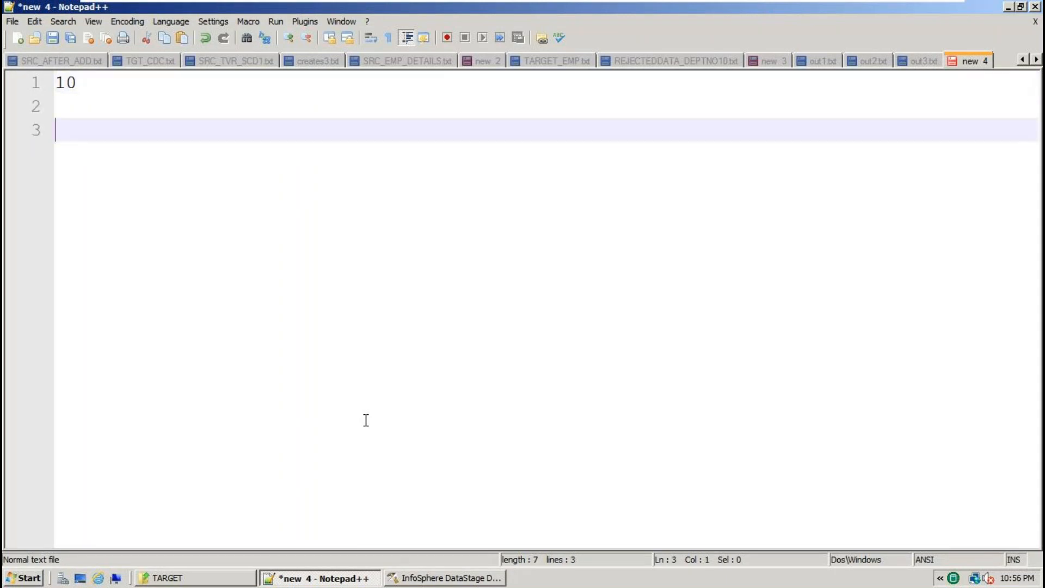
pyautogui.write('5')
pyautogui.press('Return')
pyautogui.press('Return')
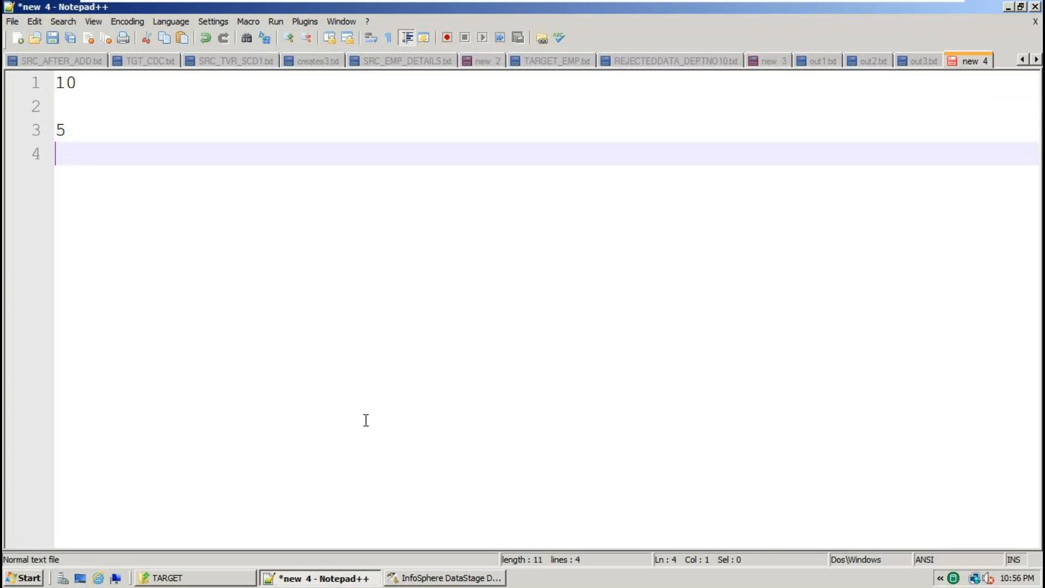
pyautogui.write('15 stages')
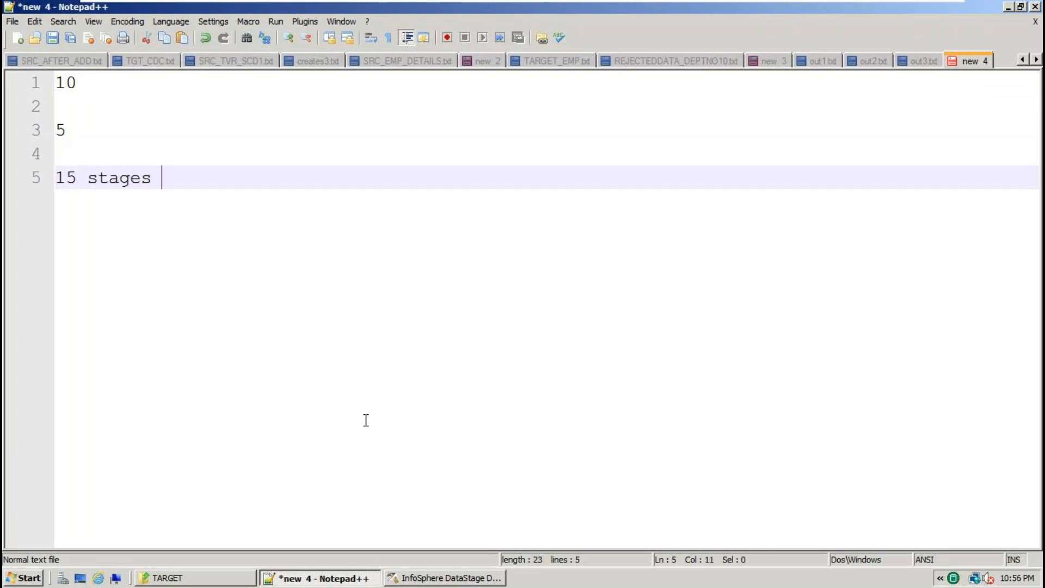
pyautogui.press('Return')
pyautogui.press('Return')
pyautogui.press('Return')
pyautogui.write('u will get job')
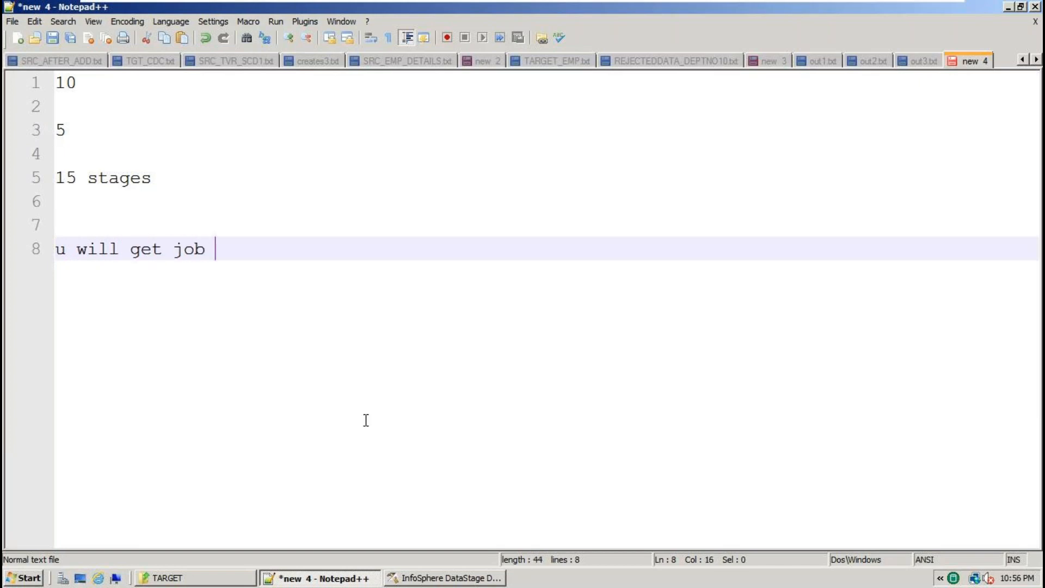
pyautogui.press('Return')
pyautogui.press('Return')
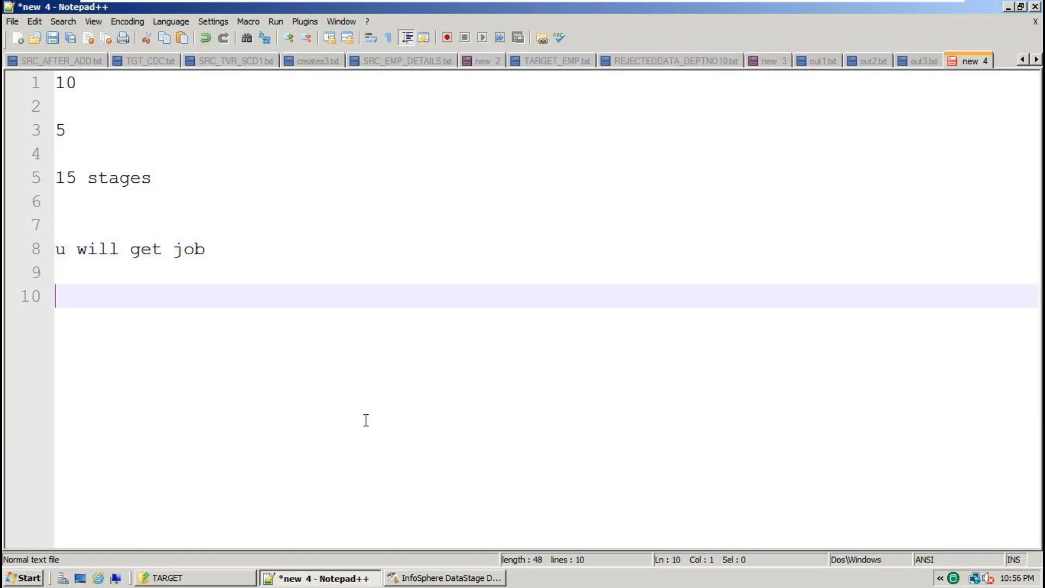
pyautogui.hotkey('alt', 'Tab')
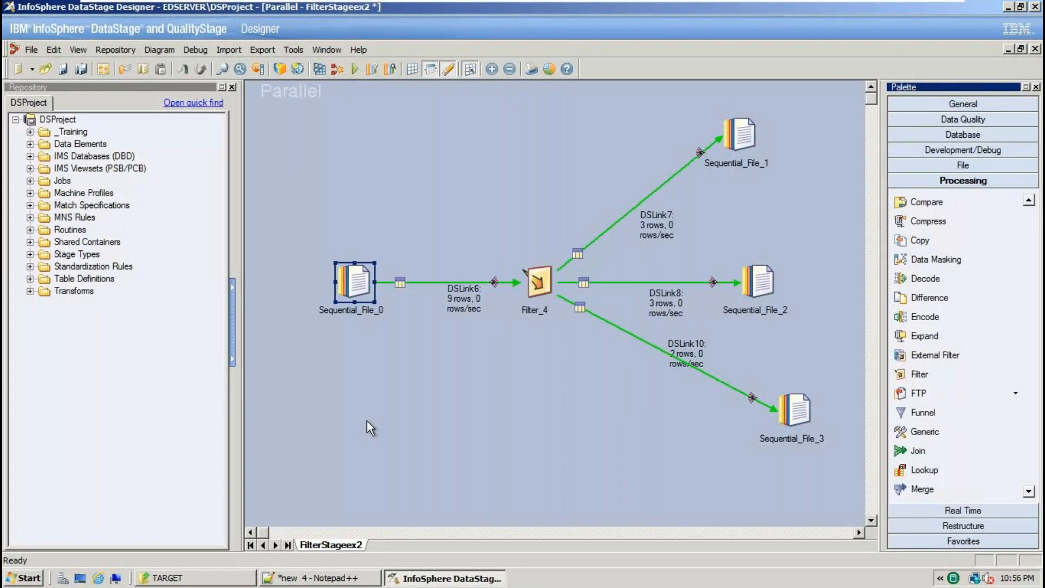
pyautogui.click(329, 578)
# Note '35 working days', 'monday to friday' and '7.30 am to 8.30 am IST' on separate lines.
pyautogui.hotkey('shift', 'Up')
pyautogui.hotkey('shift', 'Up')
pyautogui.hotkey('shift', 'Up')
pyautogui.hotkey('shift', 'Up')
pyautogui.hotkey('shift', 'Up')
pyautogui.hotkey('shift', 'Up')
pyautogui.hotkey('shift', 'Up')
pyautogui.hotkey('shift', 'Up')
pyautogui.hotkey('shift', 'Up')
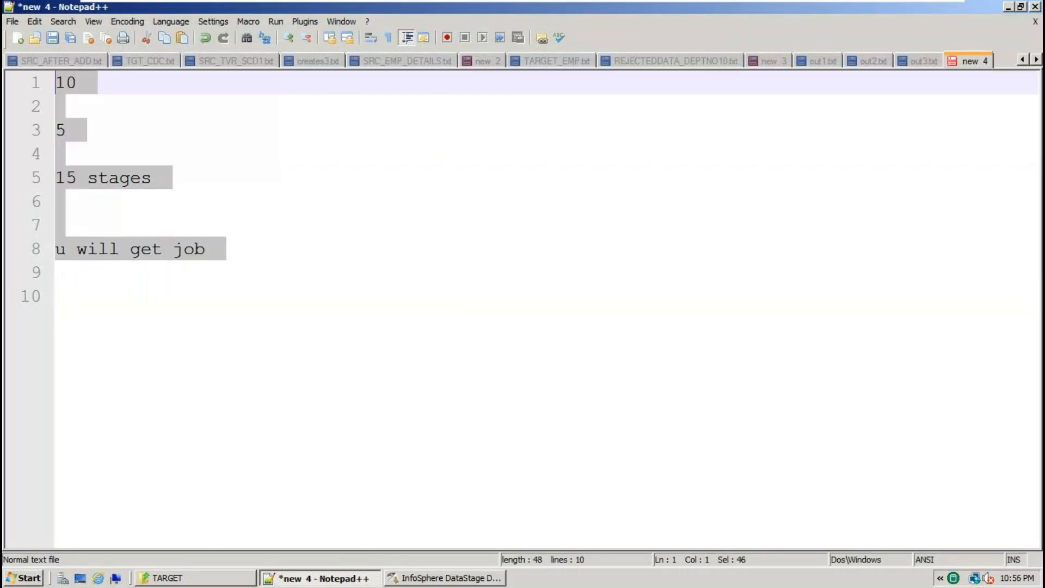
pyautogui.write('2')
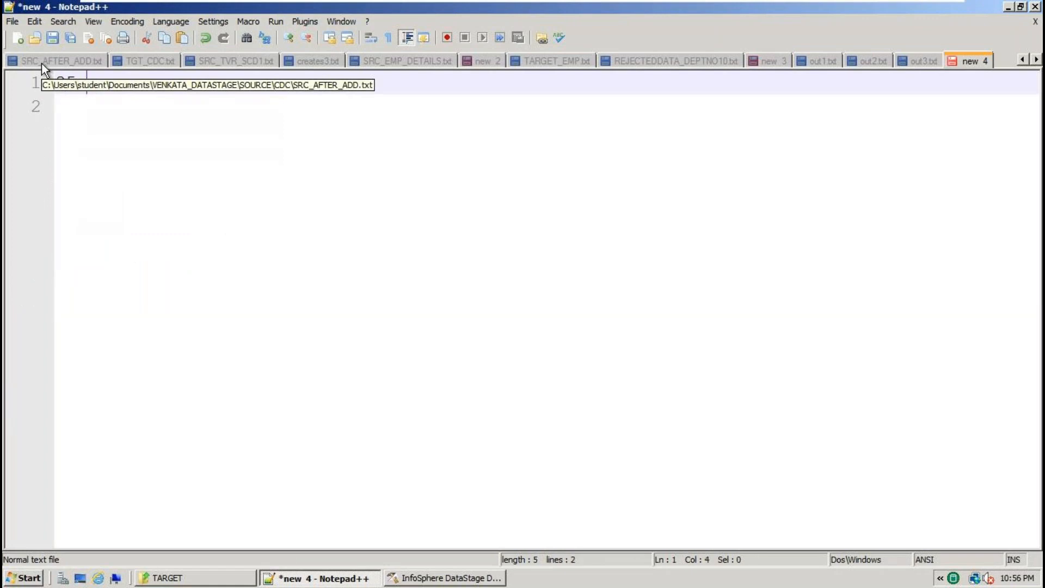
pyautogui.write('5 scaling')
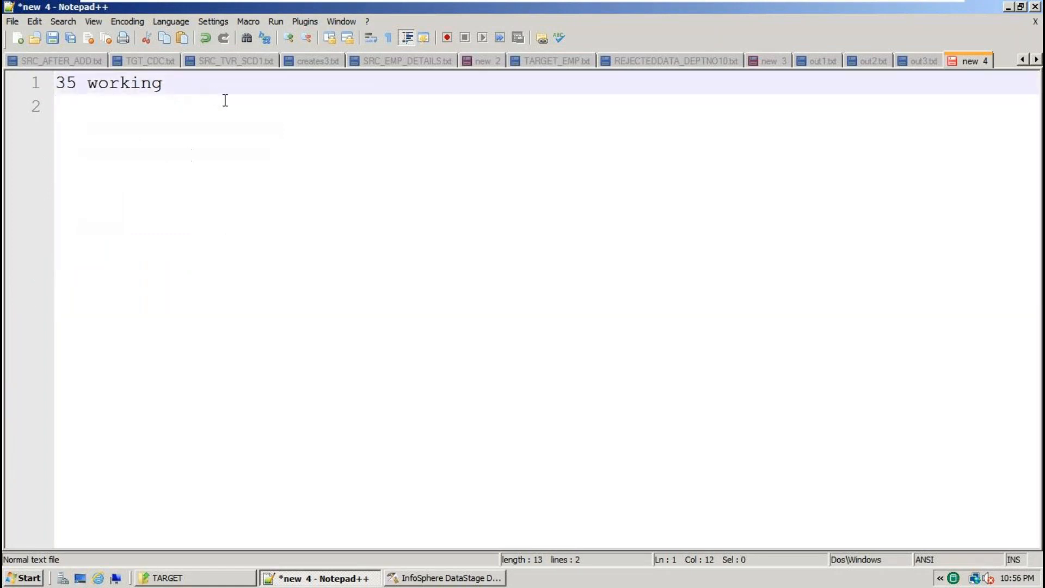
pyautogui.scroll(2, 284, 160)
pyautogui.write('d')
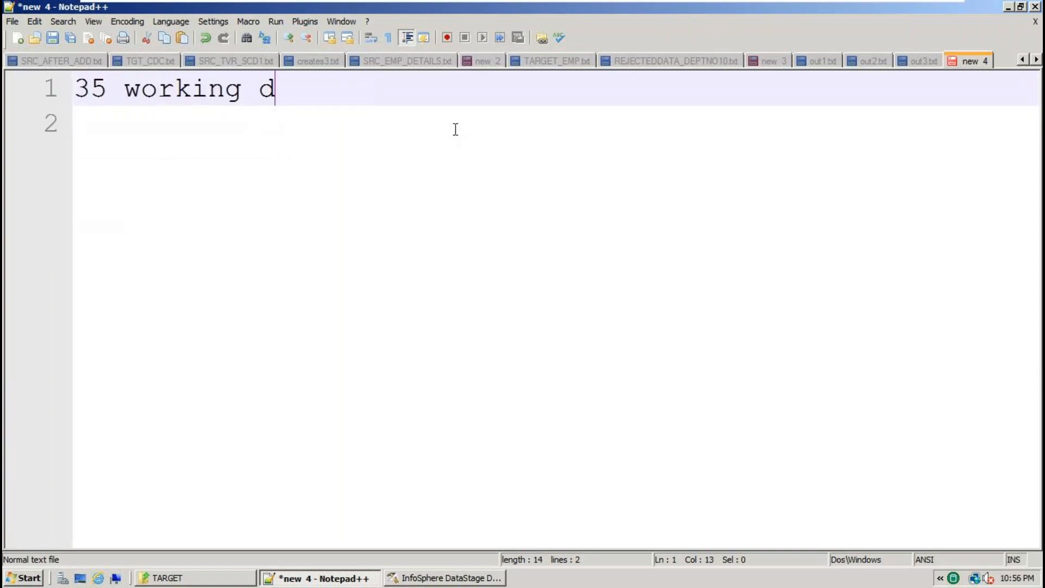
pyautogui.write('at')
pyautogui.press('BackSpace')
pyautogui.write('ys')
pyautogui.press('Return')
pyautogui.press('Return')
pyautogui.press('Return')
pyautogui.write('monda')
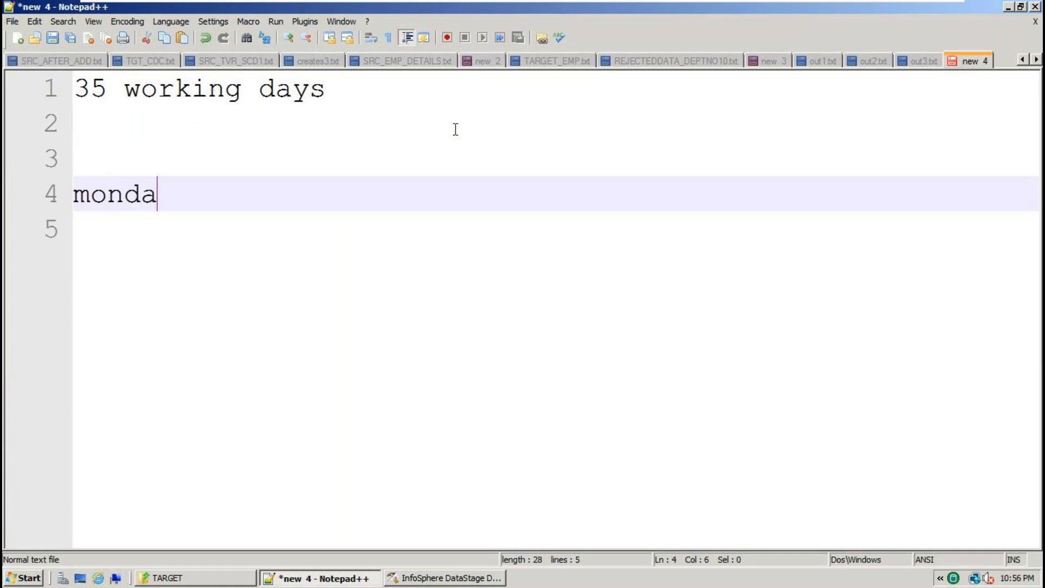
pyautogui.write('y to fr')
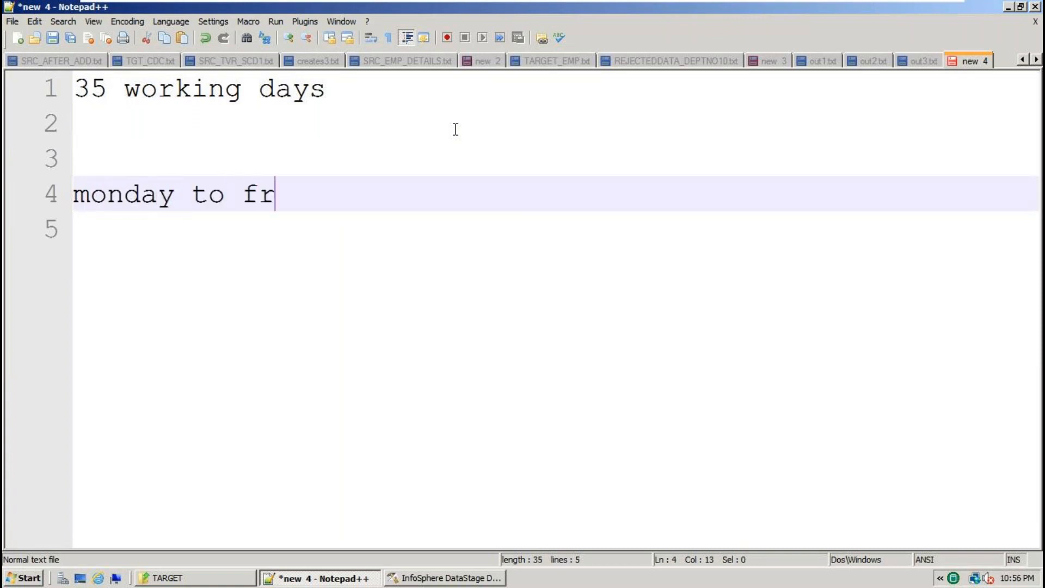
pyautogui.write('iday')
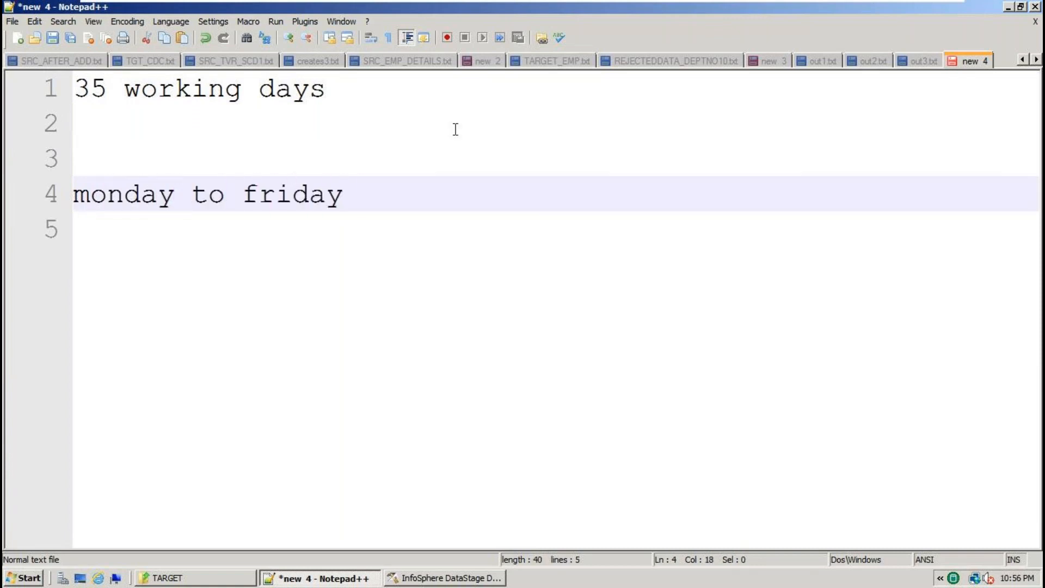
pyautogui.press('Return')
pyautogui.press('Return')
pyautogui.write('7.')
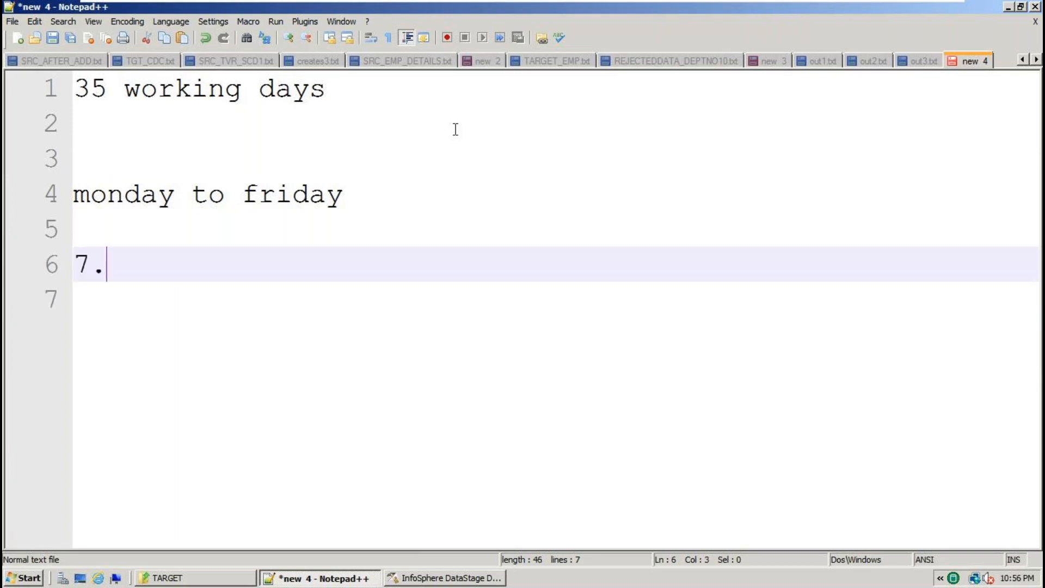
pyautogui.write('30 am to')
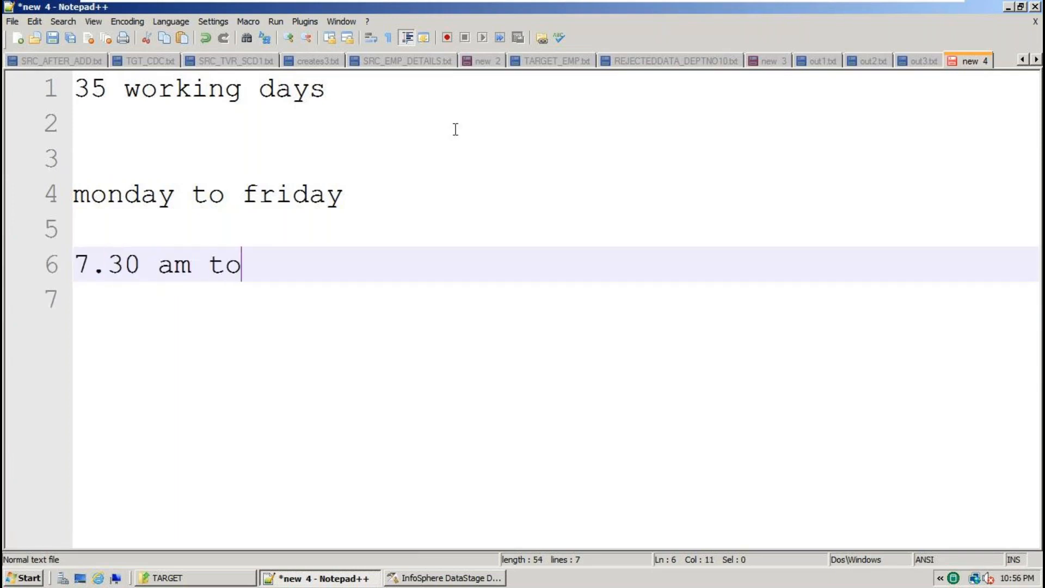
pyautogui.write(' 8.30 am IST')
pyautogui.press('Return')
# Add a line saying special classes will be conducted on Saturday.
pyautogui.write('satu')
pyautogui.press('BackSpace')
pyautogui.write('we c')
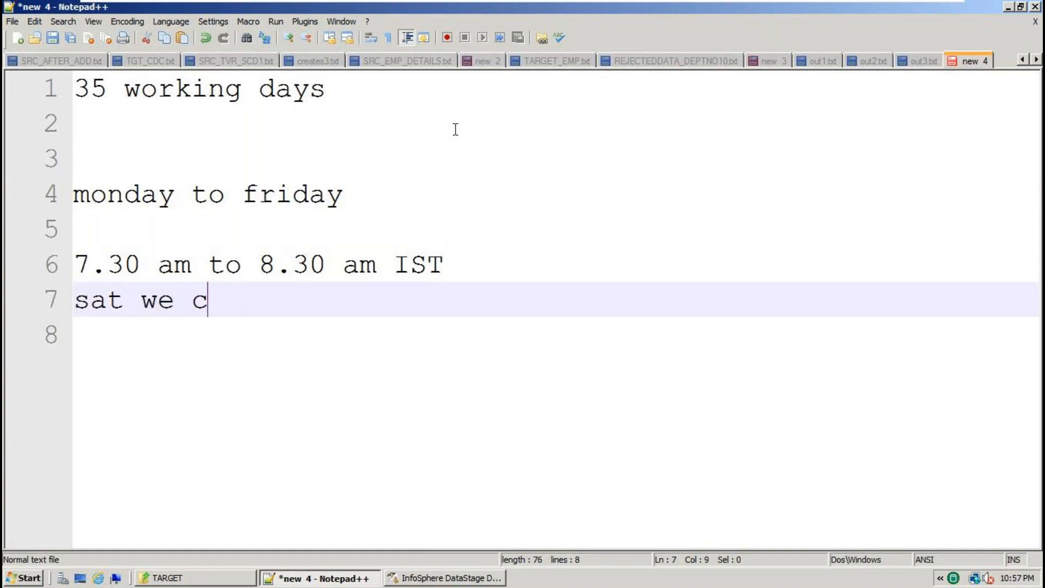
pyautogui.press('BackSpace')
pyautogui.write('will con')
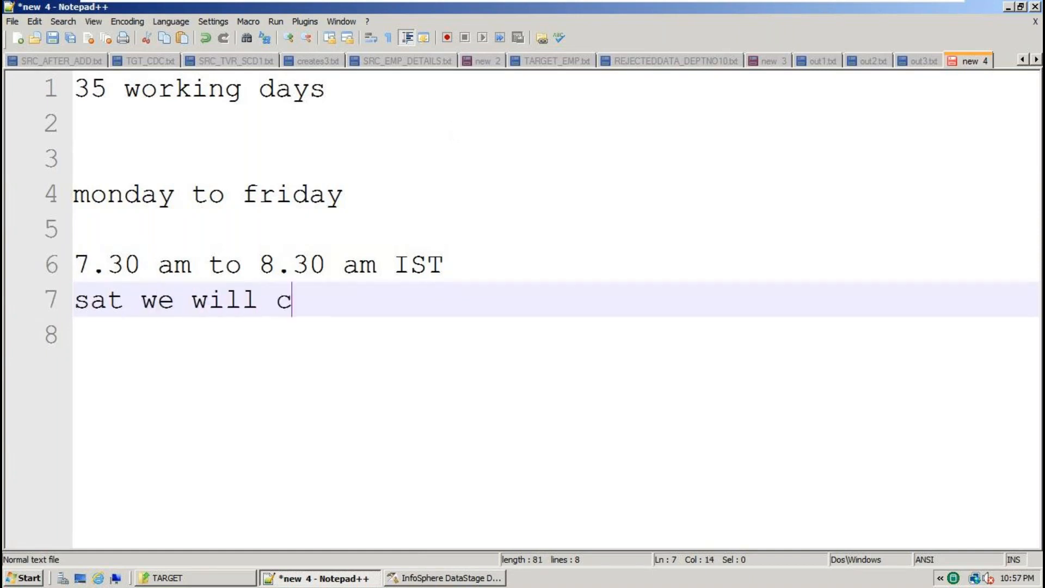
pyautogui.write('duct ')
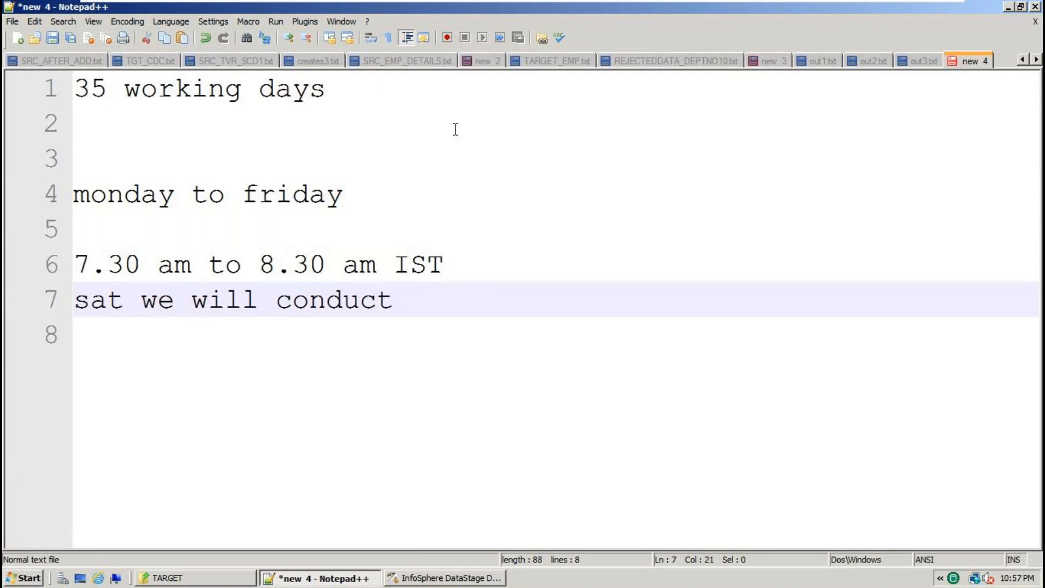
pyautogui.write('spece')
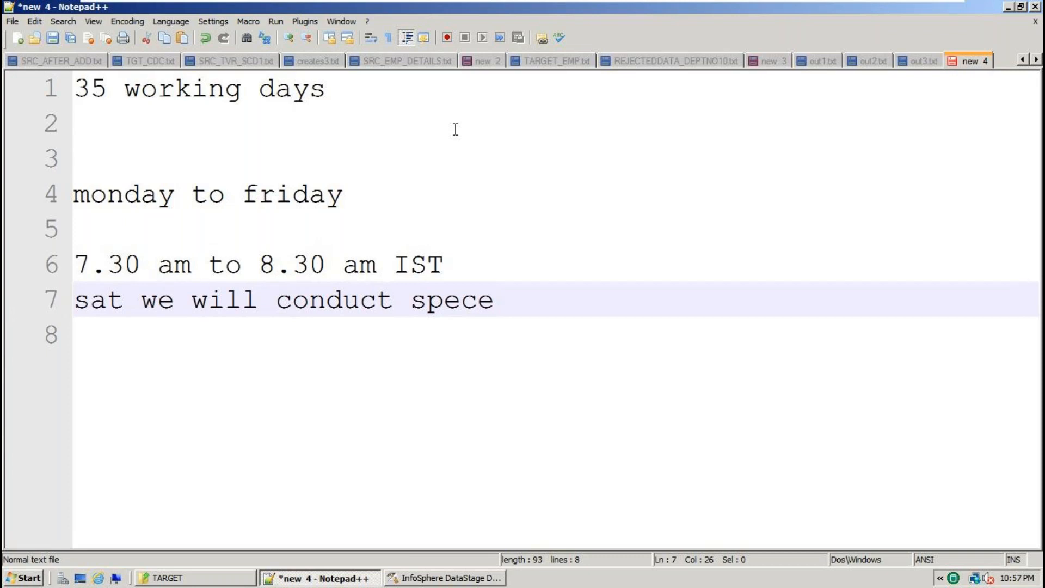
pyautogui.press('BackSpace')
pyautogui.write('ial classes')
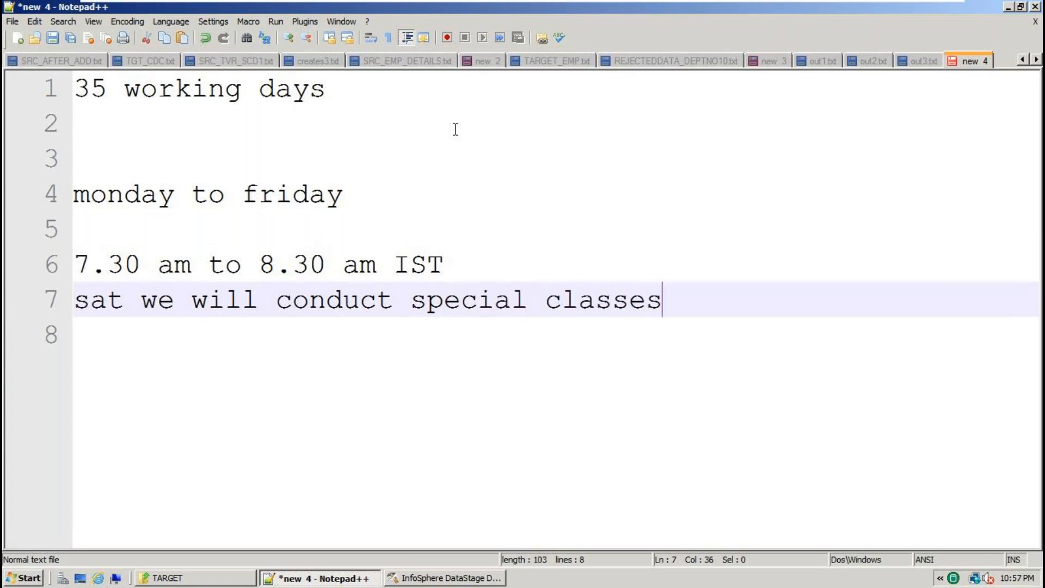
pyautogui.press('BackSpace')
pyautogui.press('BackSpace')
pyautogui.press('Return')
pyautogui.press('Return')
pyautogui.press('Return')
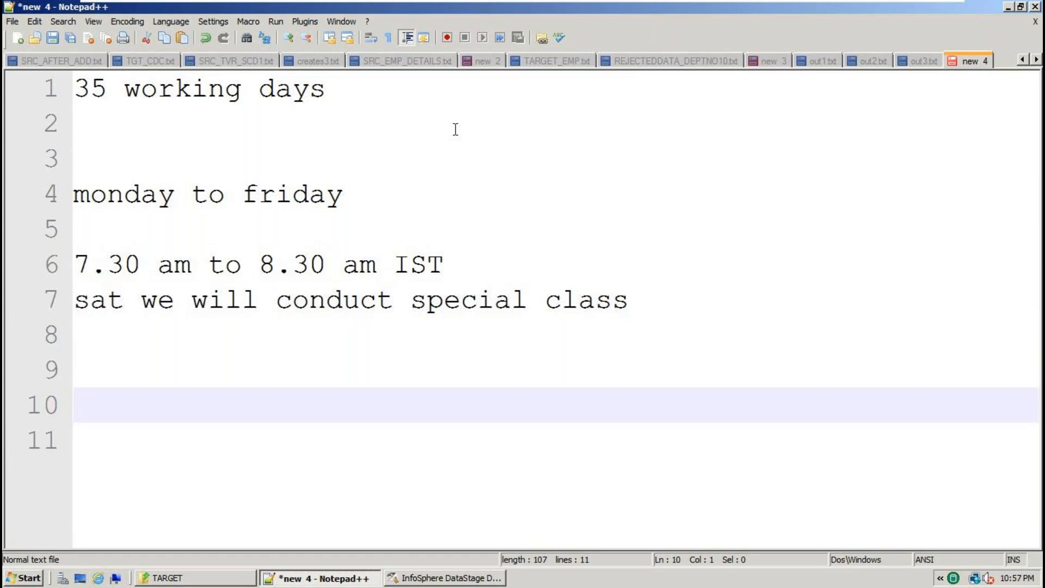
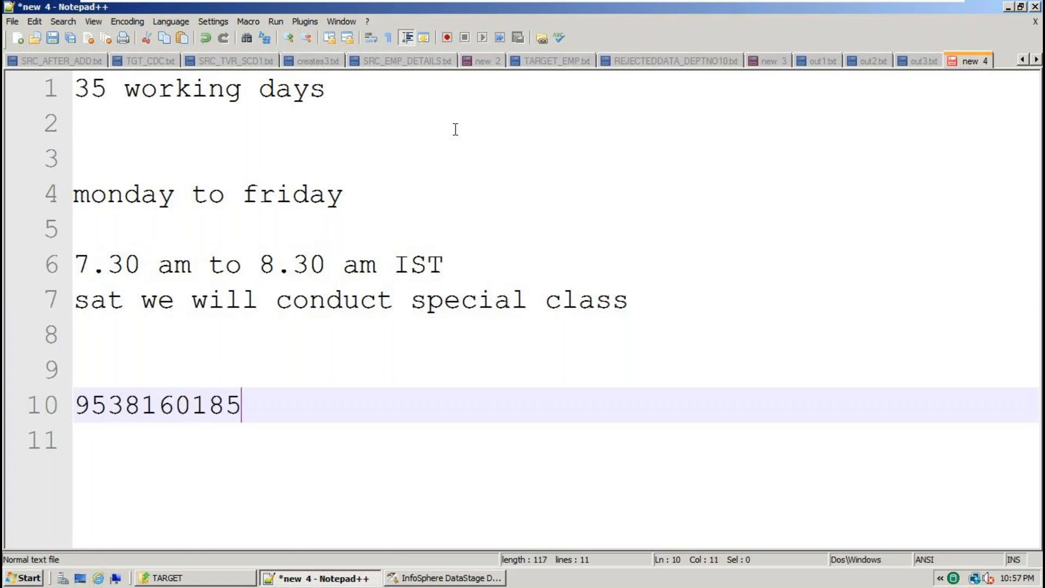
# Add a contact phone number line followed by '2 INSTALLMENTS'.
pyautogui.doubleClick(149, 405)
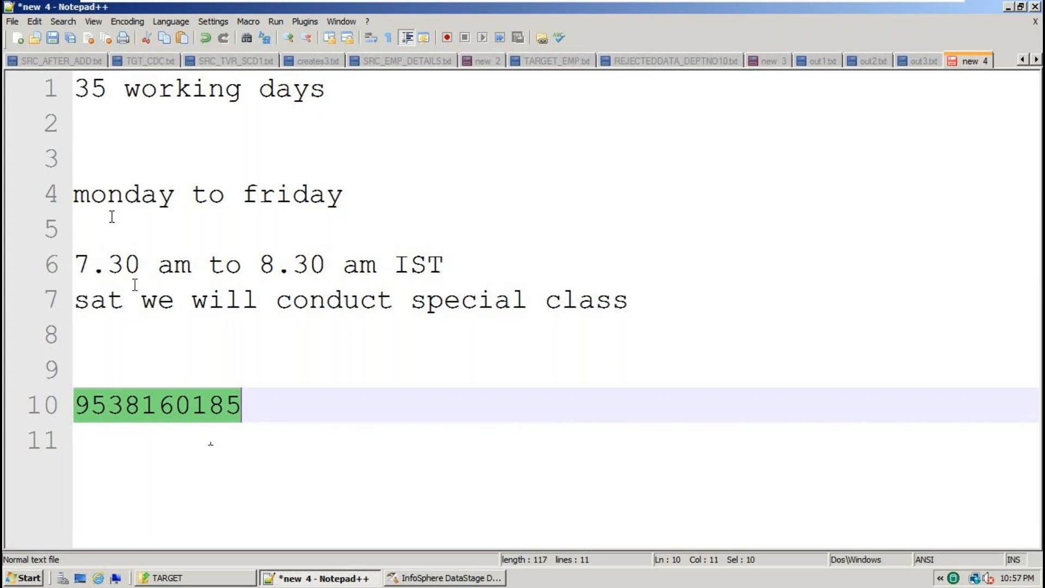
pyautogui.doubleClick(123, 265)
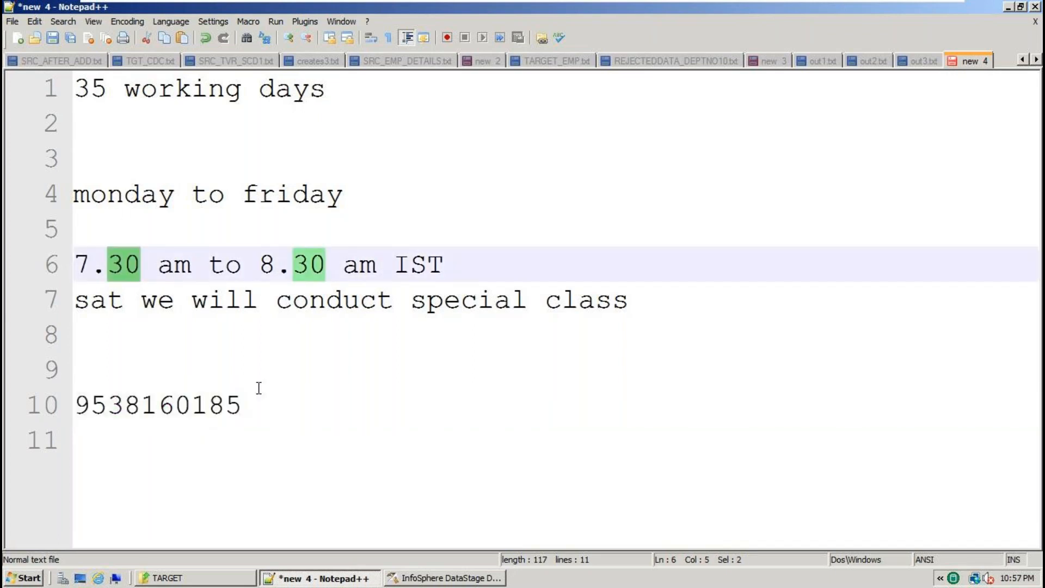
pyautogui.click(285, 402)
pyautogui.press('Return')
pyautogui.write('2')
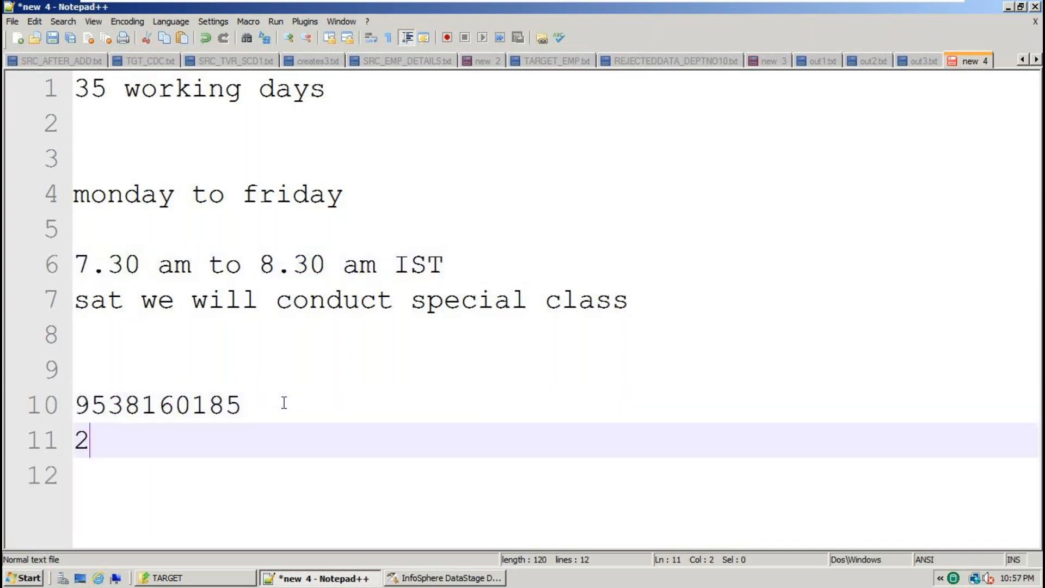
pyautogui.write(' INSTALLMENTS')
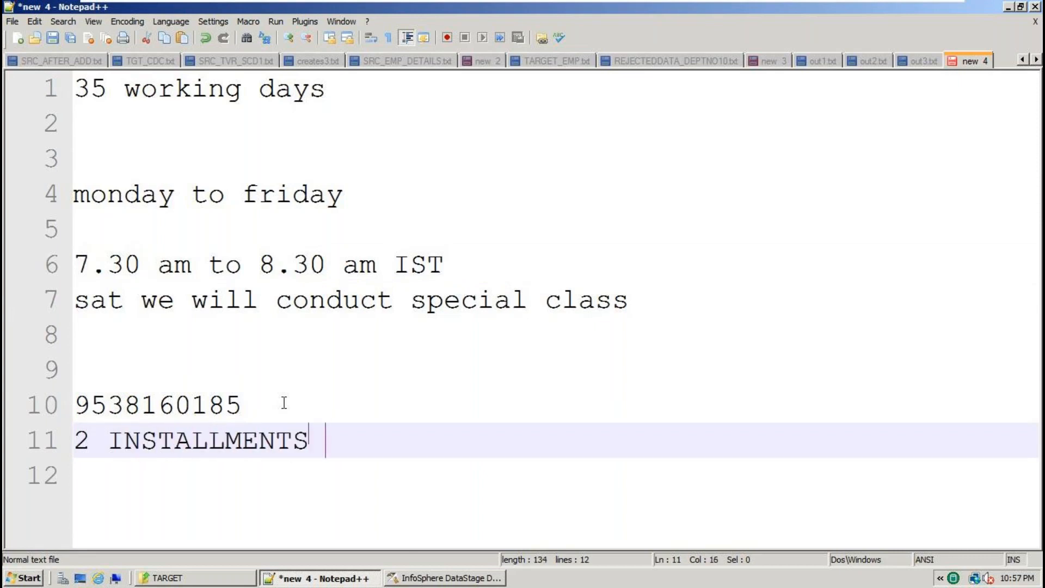
pyautogui.press('Return')
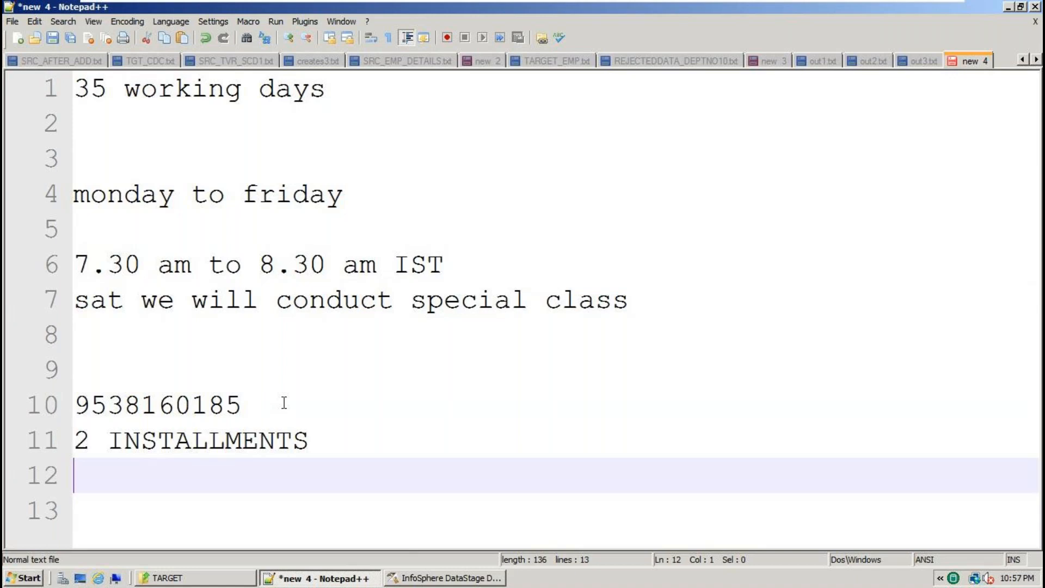
# Go up from the TARGET folder to its parent DataStage folder in Explorer.
pyautogui.click(180, 577)
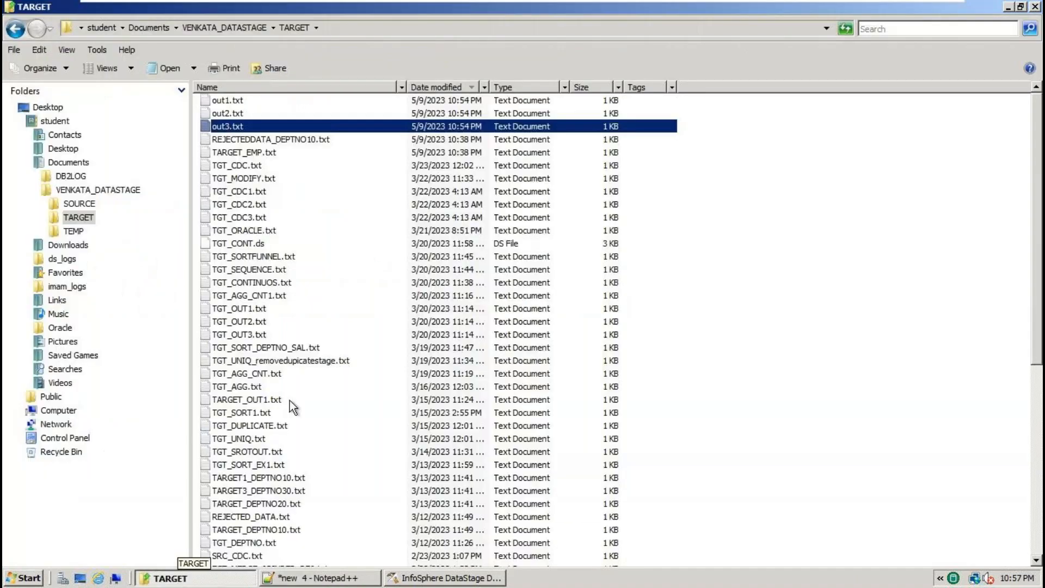
pyautogui.click(235, 27)
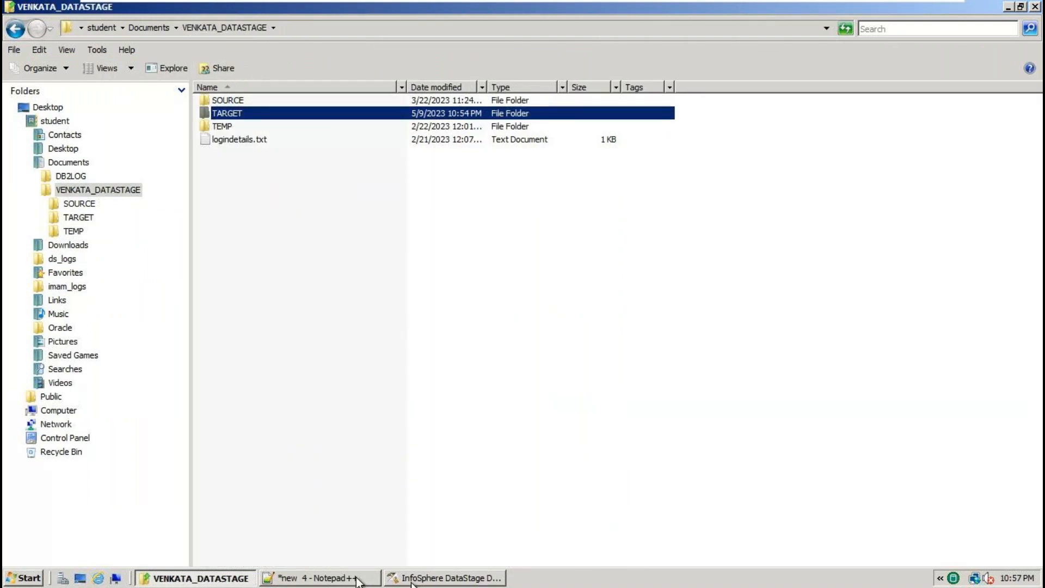
pyautogui.moveTo(887, 7)
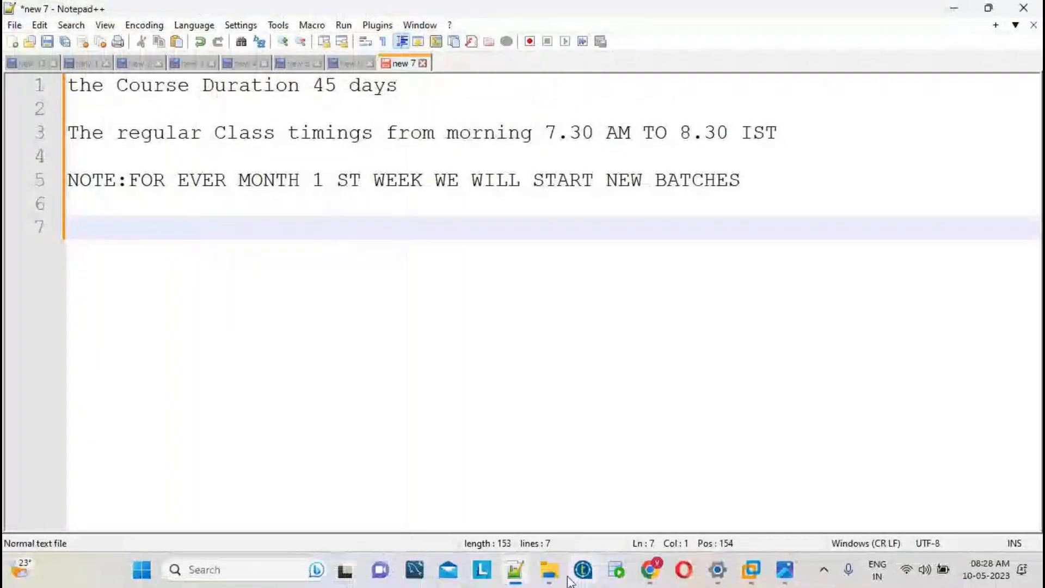
# Show the training institute's advertisement image in the Photos viewer.
pyautogui.click(788, 575)
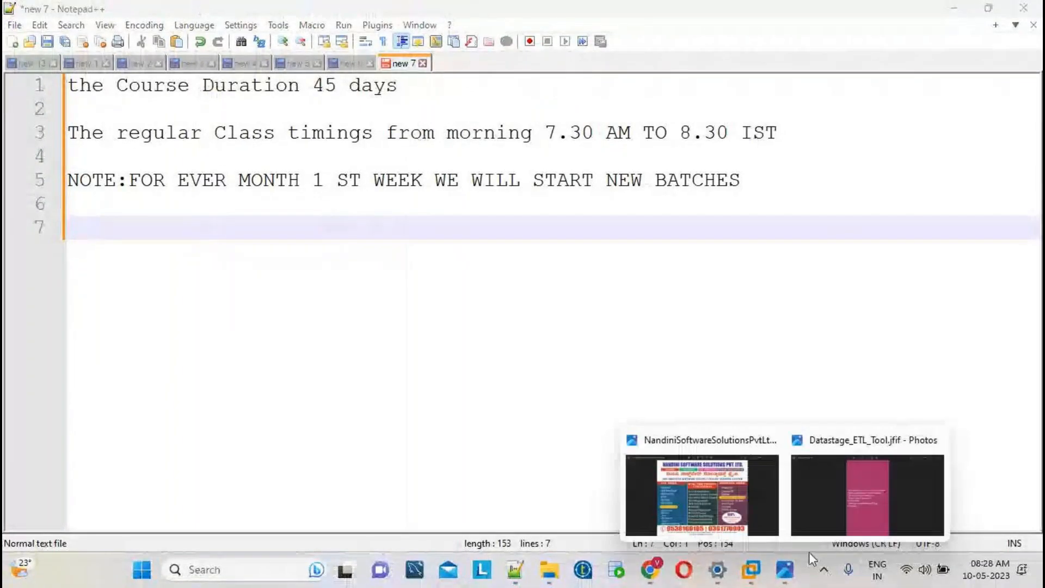
pyautogui.click(717, 485)
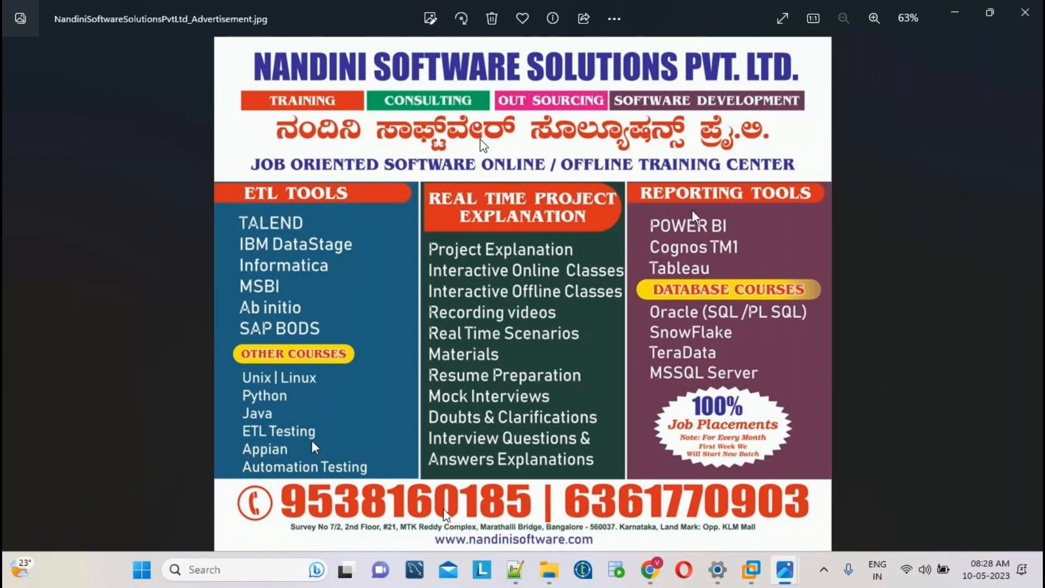
# Browse Documents to the course materials' CourseDetails folder and open CourseContent_daywise.pdf.
pyautogui.click(547, 580)
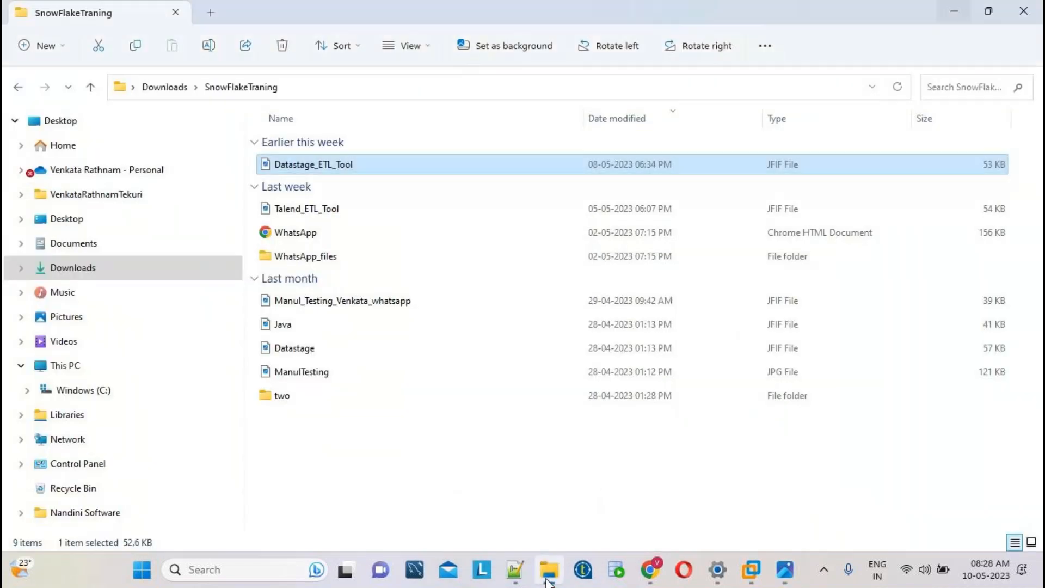
pyautogui.click(84, 245)
pyautogui.doubleClick(697, 166)
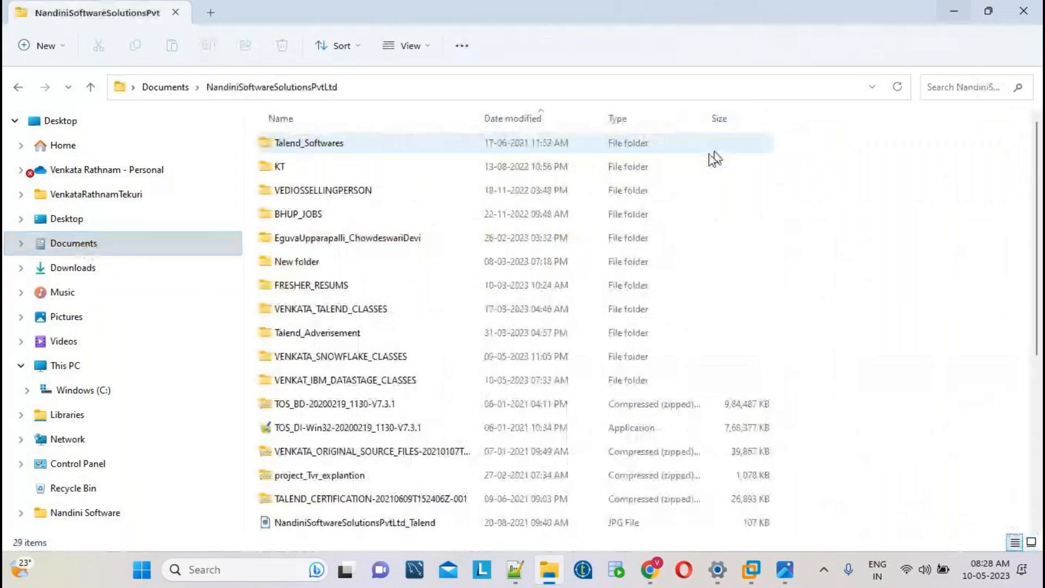
pyautogui.doubleClick(357, 380)
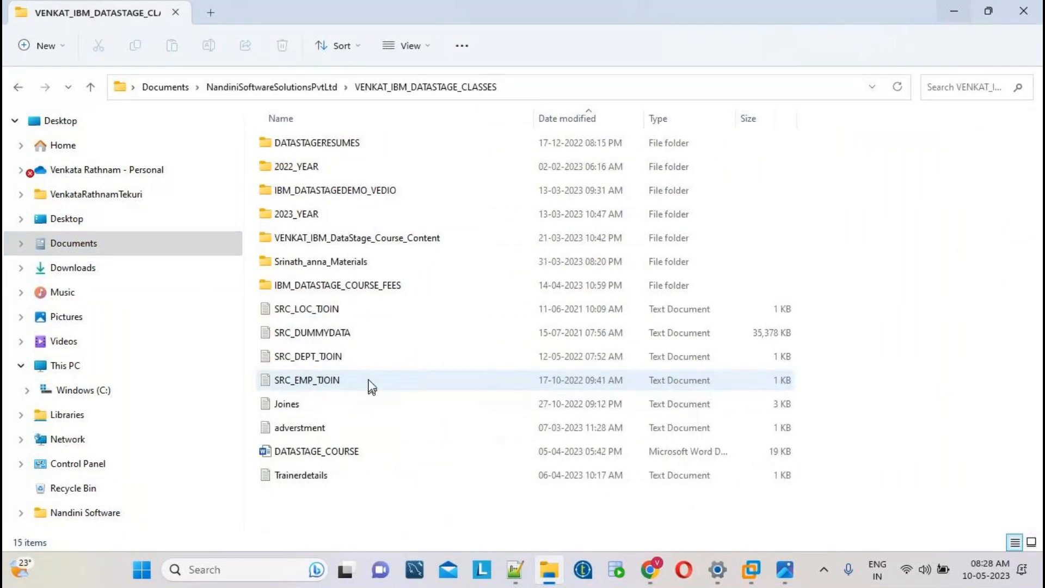
pyautogui.click(353, 267)
pyautogui.doubleClick(351, 266)
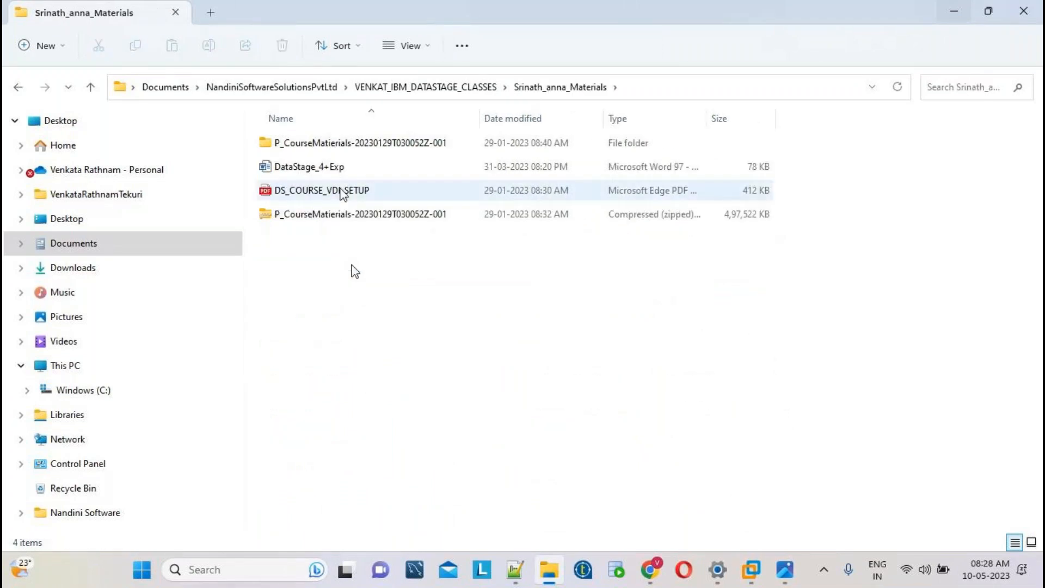
pyautogui.doubleClick(372, 149)
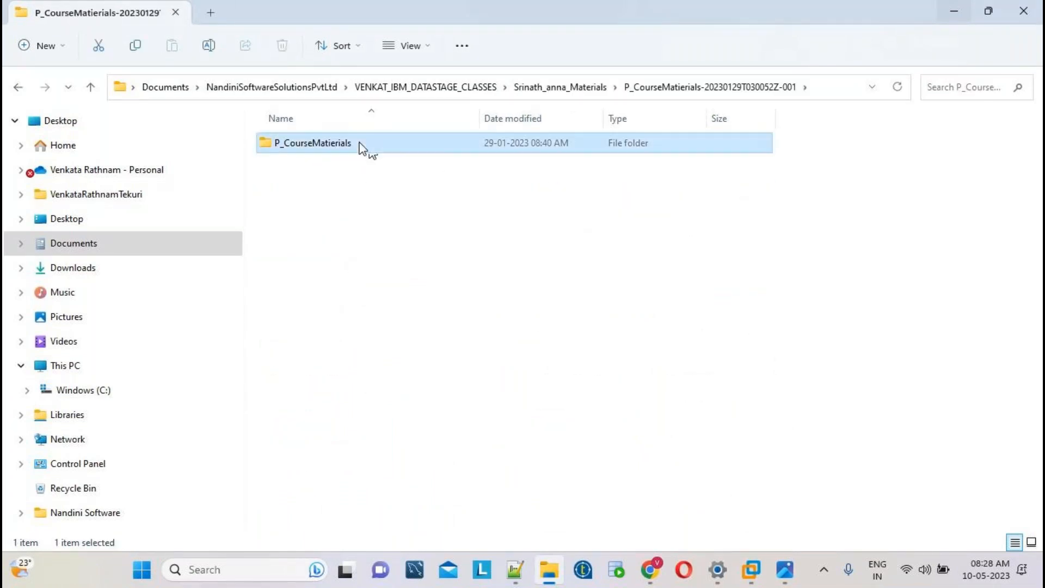
pyautogui.doubleClick(361, 150)
pyautogui.doubleClick(329, 144)
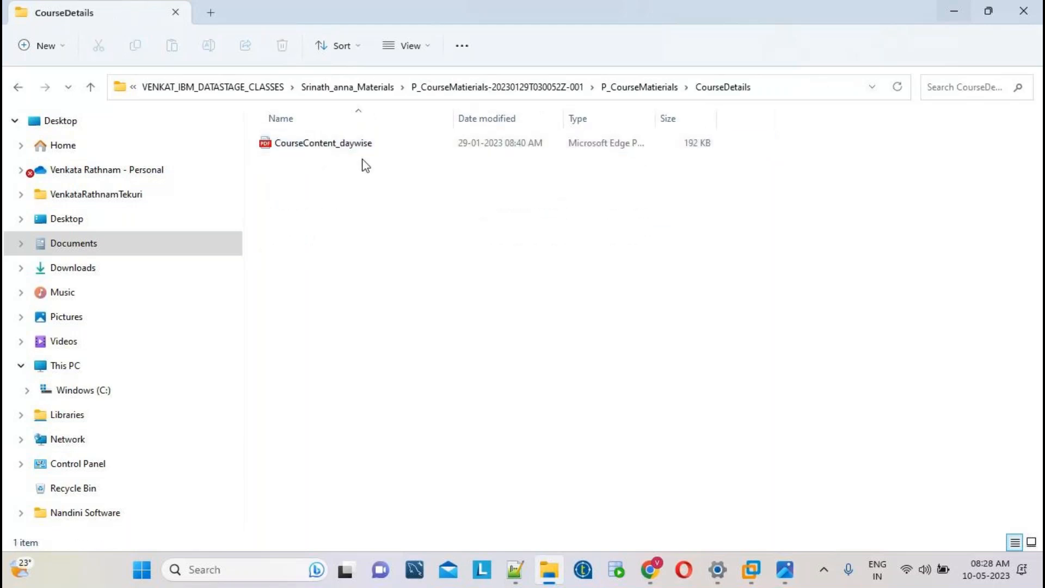
pyautogui.doubleClick(348, 146)
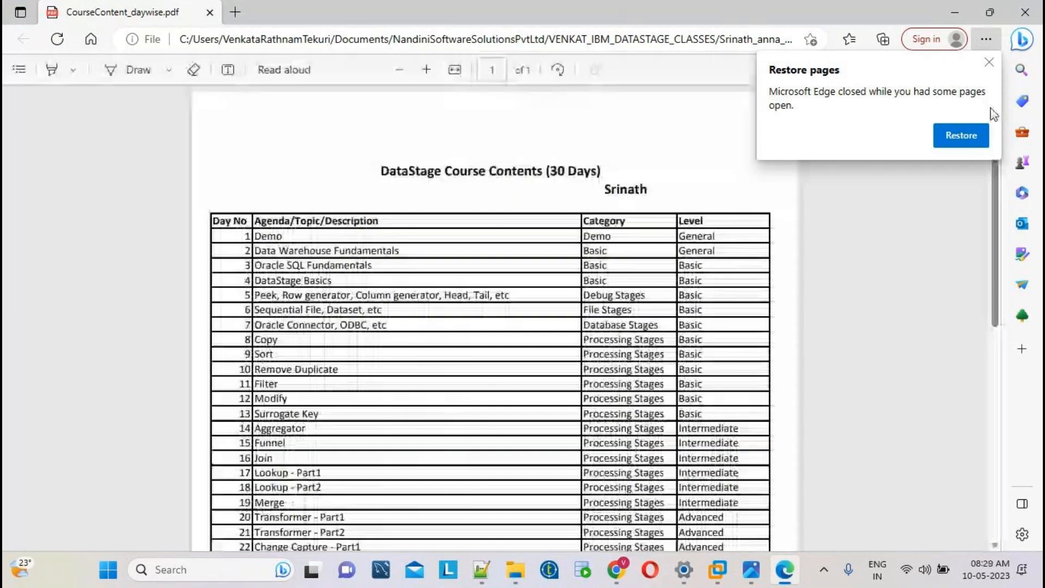
# Dismiss Edge's restore-pages notice and scroll through the 35-day DataStage course contents table.
pyautogui.click(990, 63)
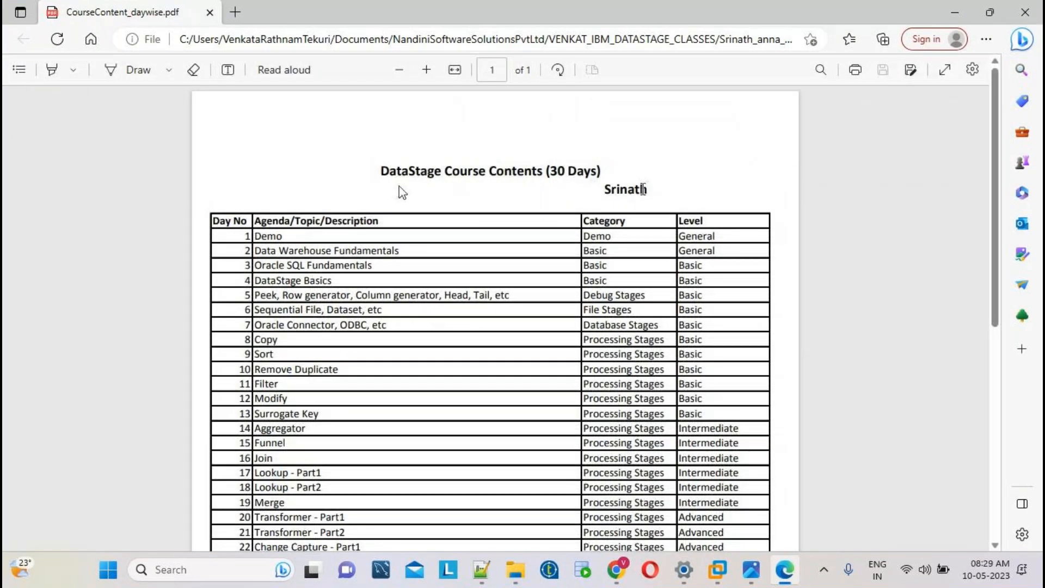
pyautogui.scroll(-5, 652, 252)
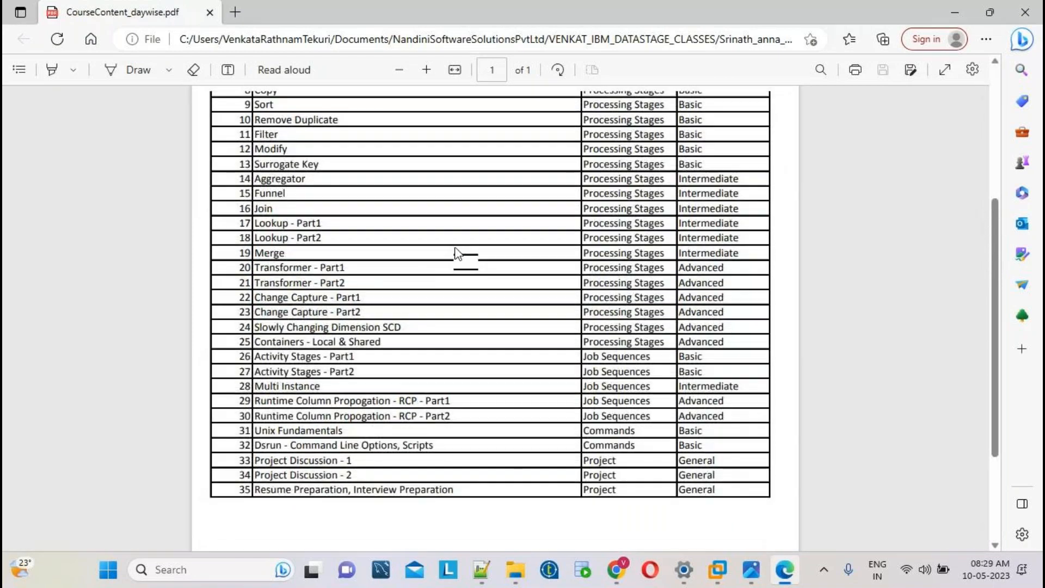
pyautogui.scroll(5, 457, 255)
pyautogui.scroll(-6, 483, 285)
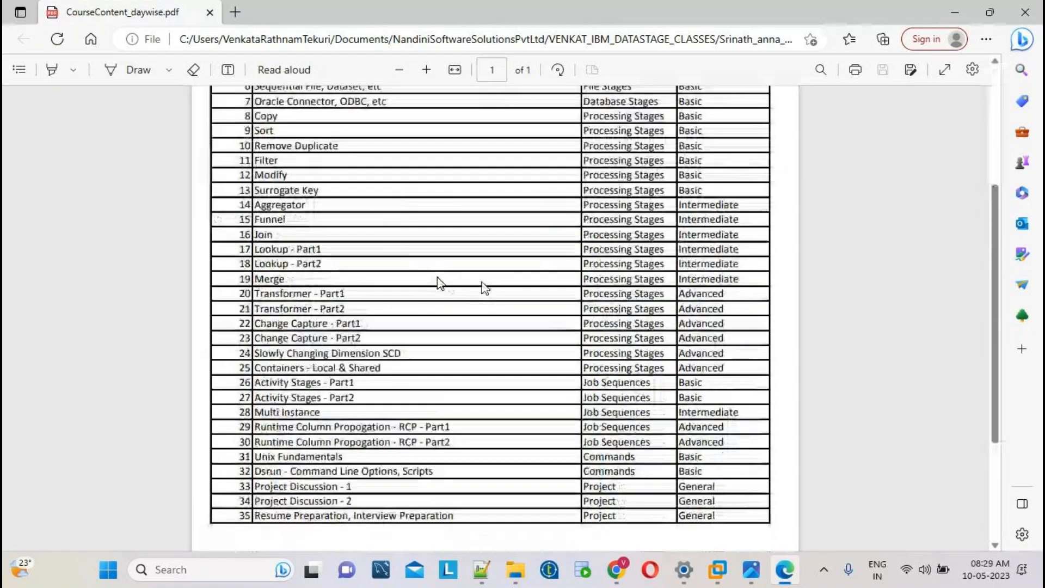
pyautogui.scroll(-2, 490, 287)
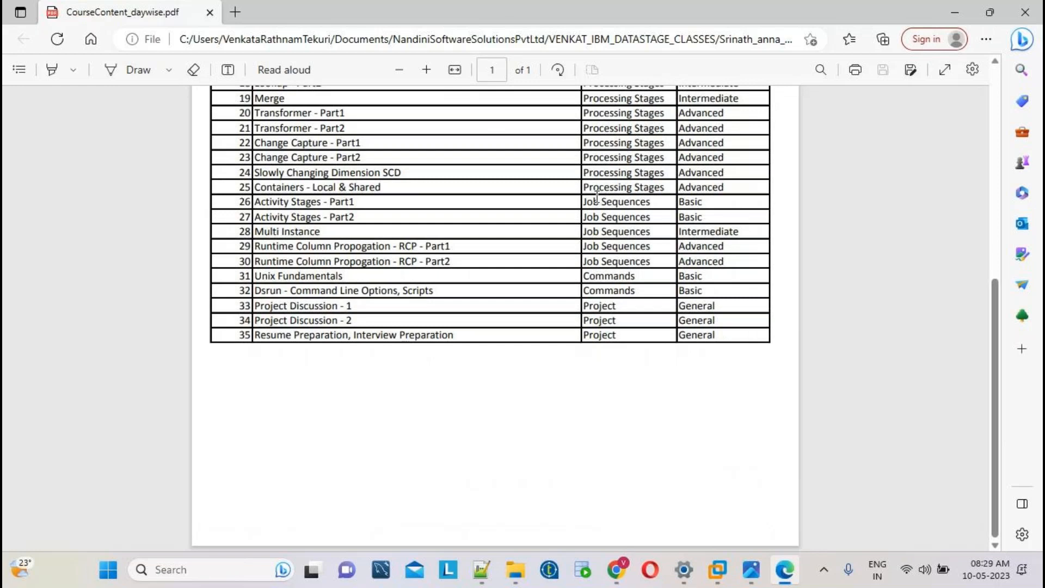
pyautogui.scroll(4, 597, 196)
pyautogui.scroll(3, 597, 197)
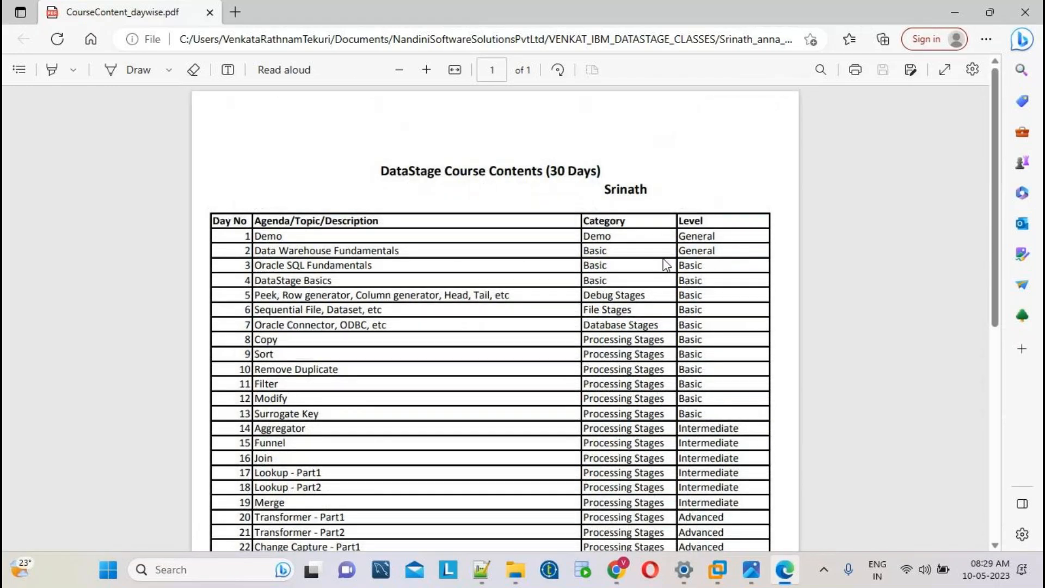
pyautogui.scroll(-3, 667, 265)
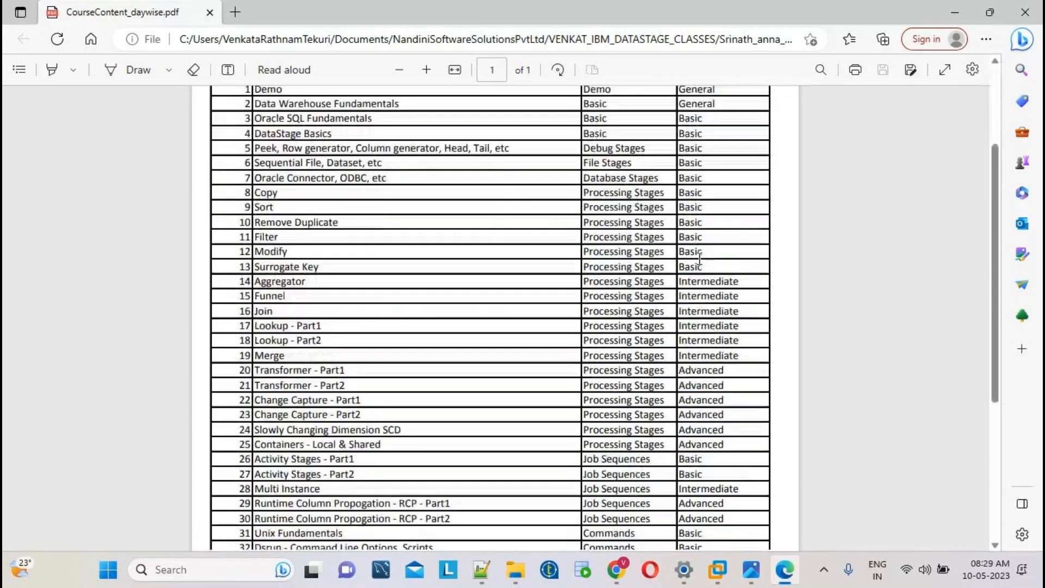
pyautogui.scroll(2, 699, 258)
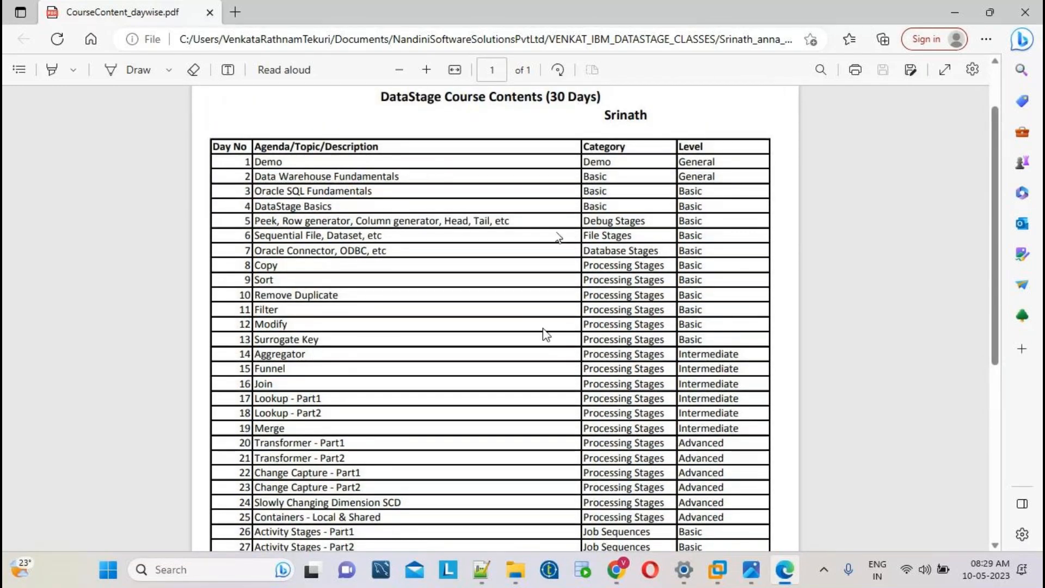
pyautogui.scroll(-4, 543, 329)
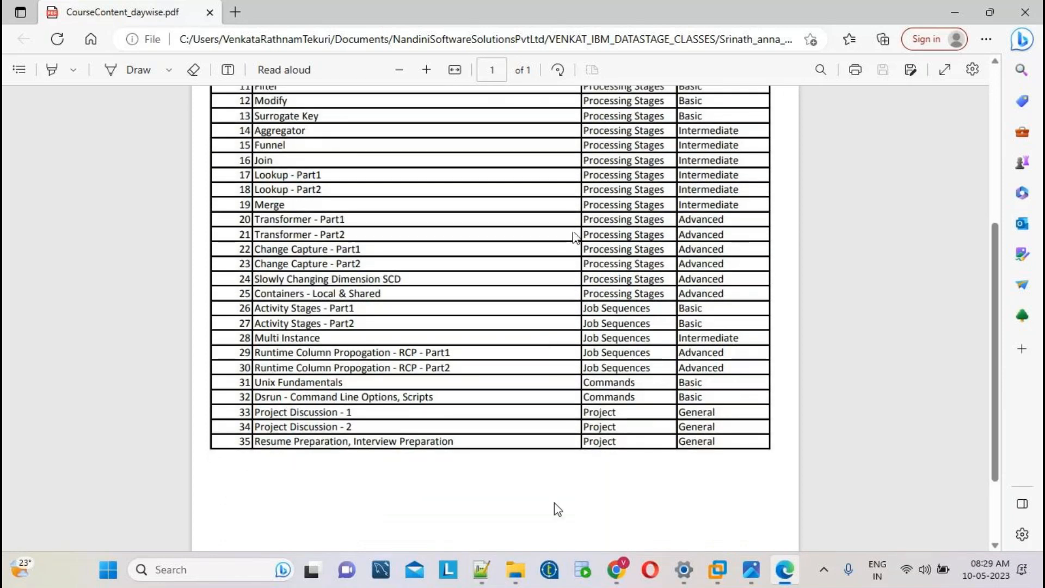
# Open TransformerFunctions.pdf from the CoursePPTs folder in P_CourseMatierials.
pyautogui.click(517, 569)
pyautogui.click(623, 87)
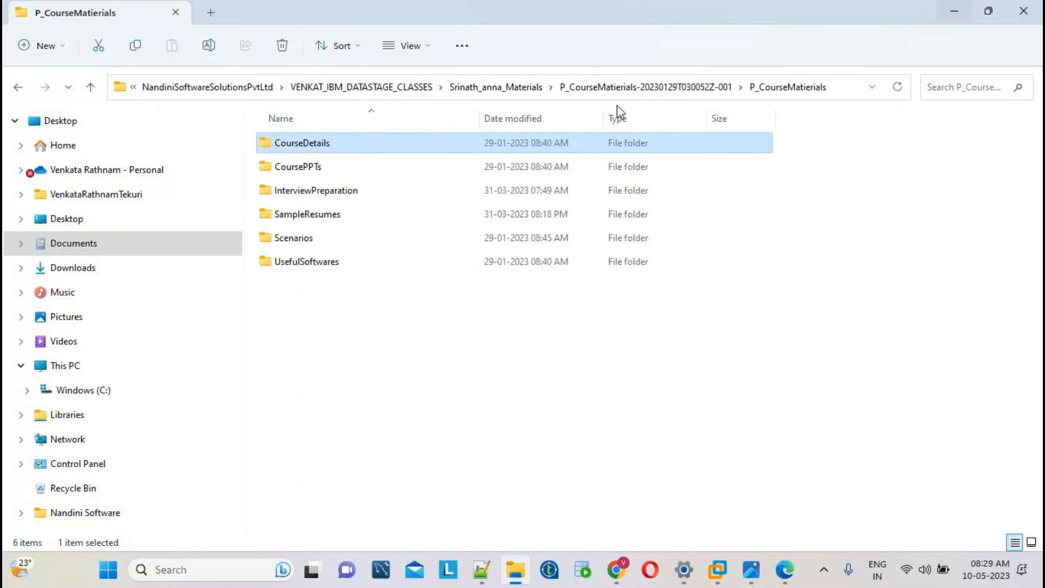
pyautogui.doubleClick(310, 167)
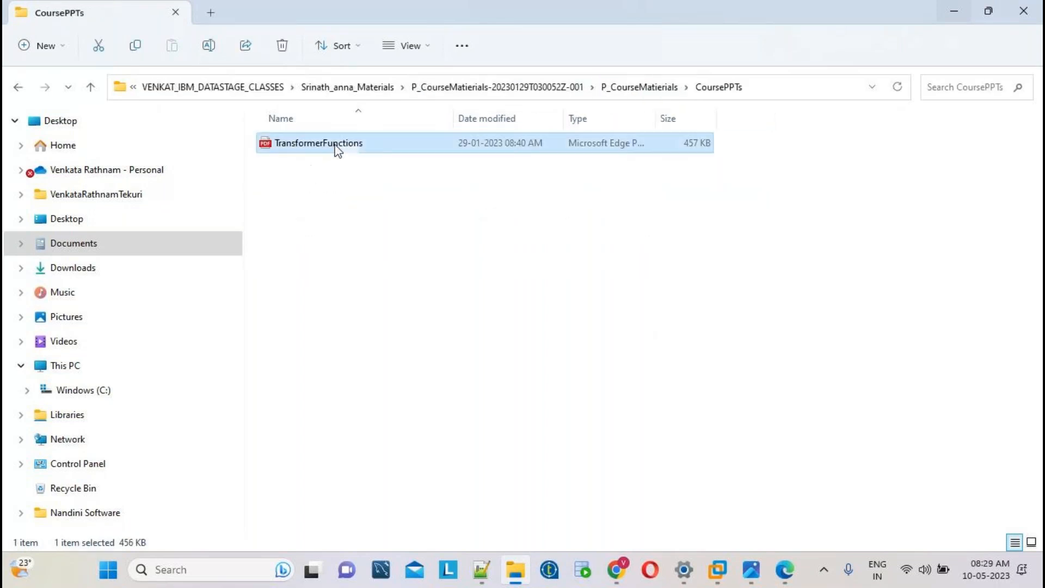
pyautogui.doubleClick(335, 146)
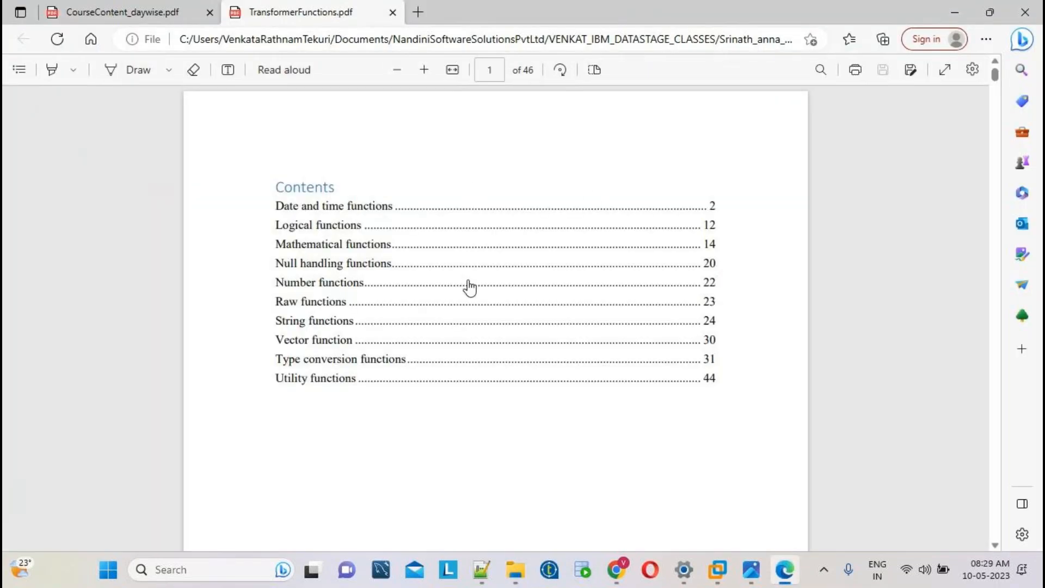
# Scroll through the transformer function reference, then return Explorer to P_CourseMatierials.
pyautogui.scroll(-10, 470, 287)
pyautogui.scroll(-20, 474, 278)
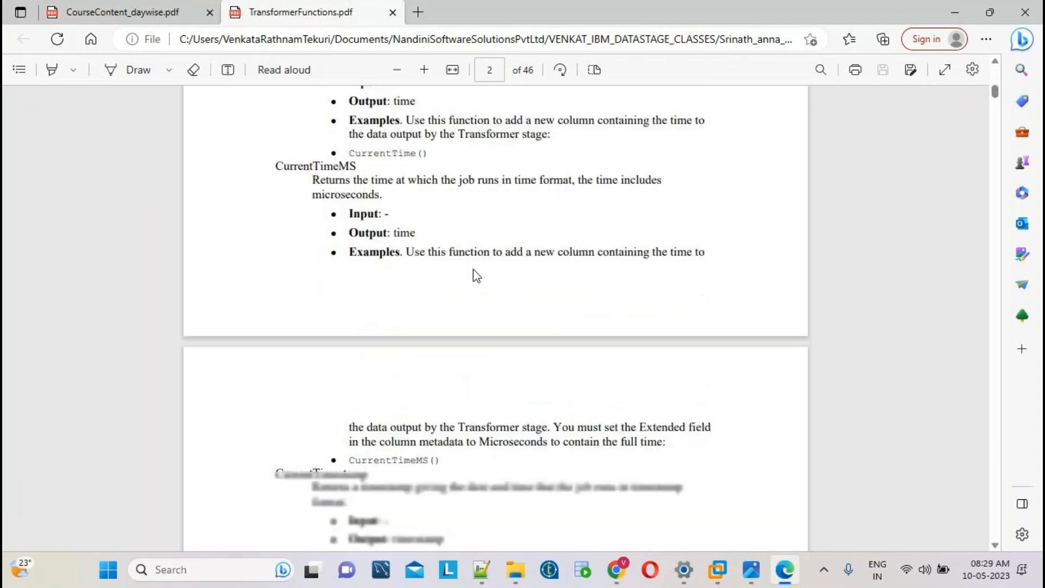
pyautogui.scroll(-8, 476, 275)
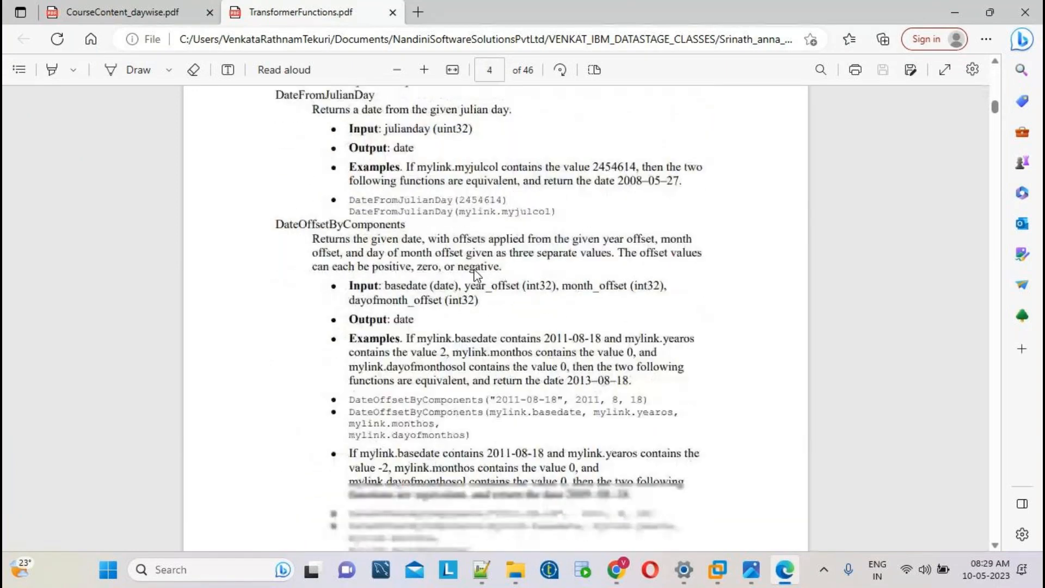
pyautogui.click(515, 569)
pyautogui.click(646, 87)
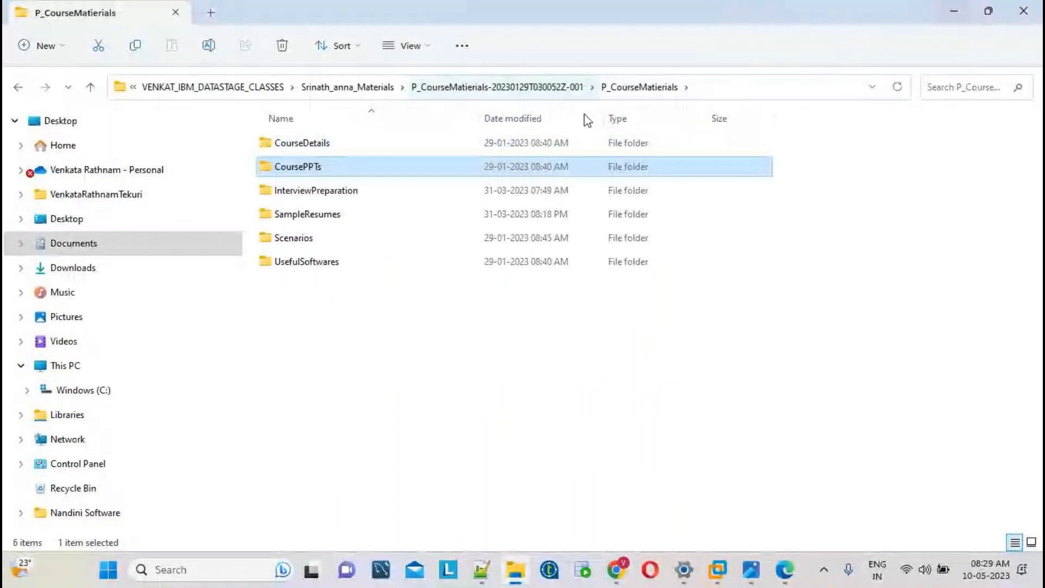
# Look inside InterviewPreparation, Scenarios and CaseStudy, ending at the folder listing DataStage_4+Exp and DS_COURSE_VDI_SETUP.
pyautogui.doubleClick(354, 195)
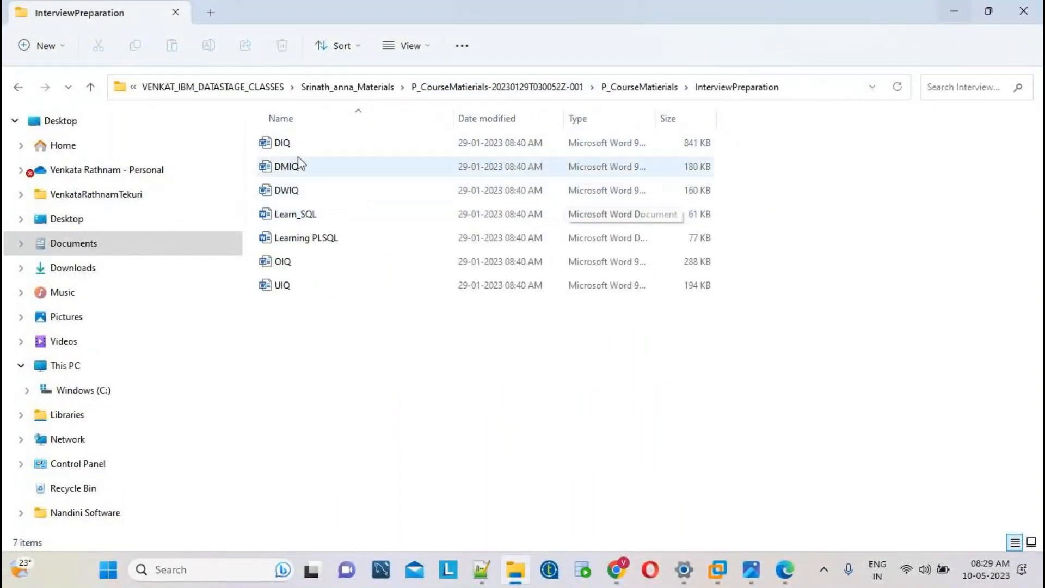
pyautogui.click(660, 91)
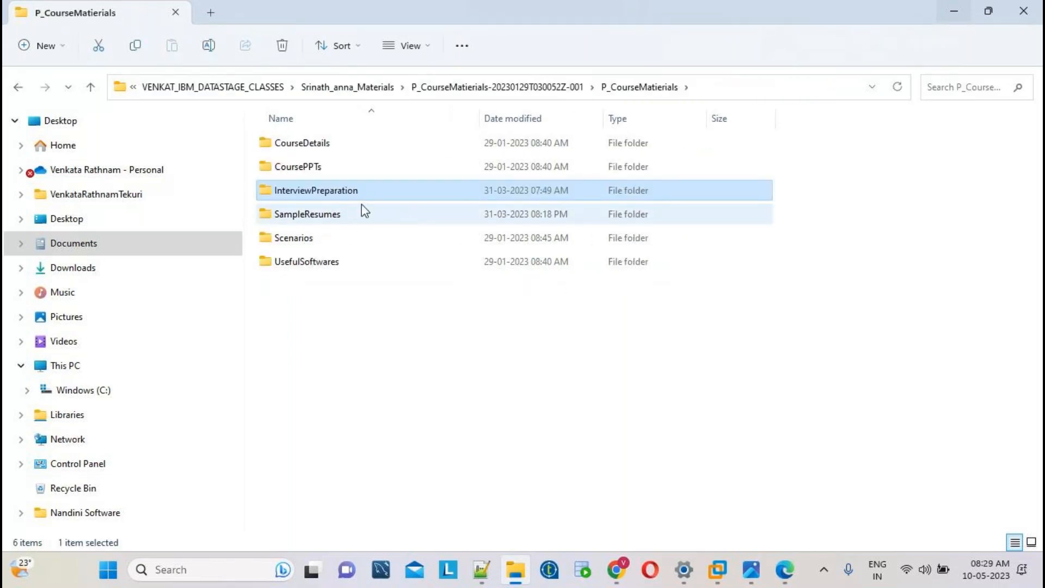
pyautogui.doubleClick(311, 238)
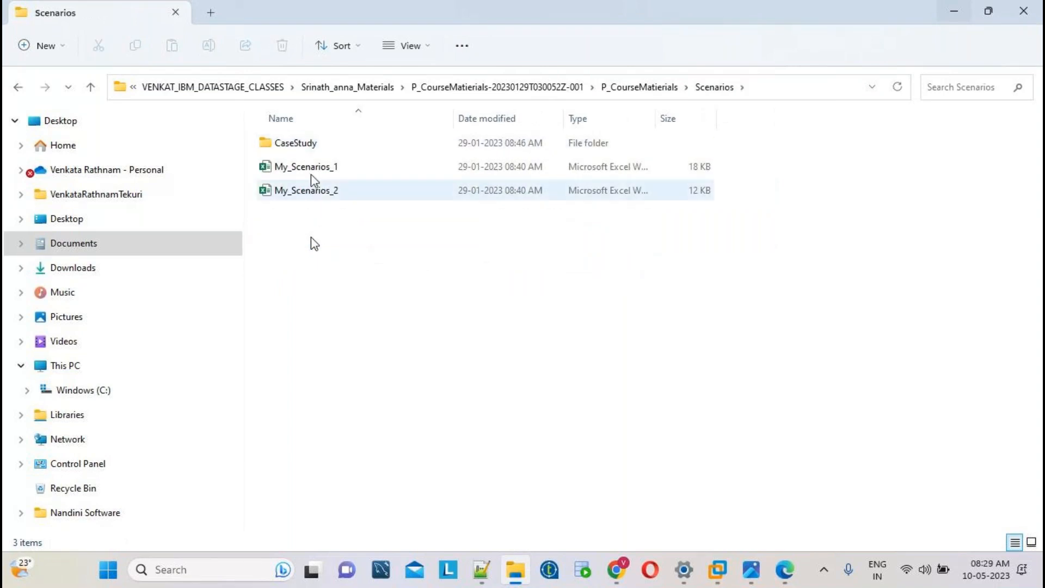
pyautogui.doubleClick(314, 145)
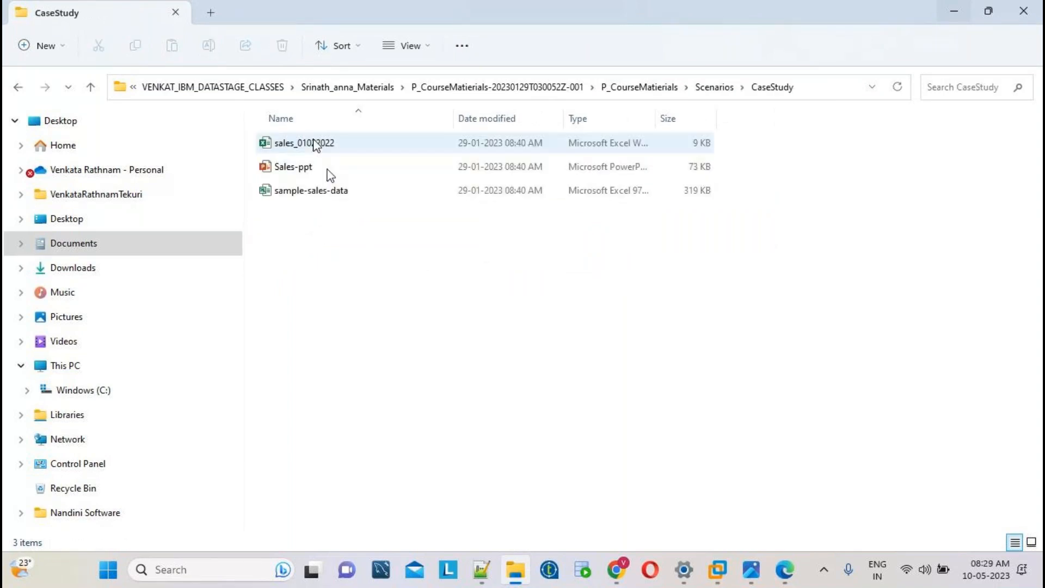
pyautogui.click(714, 87)
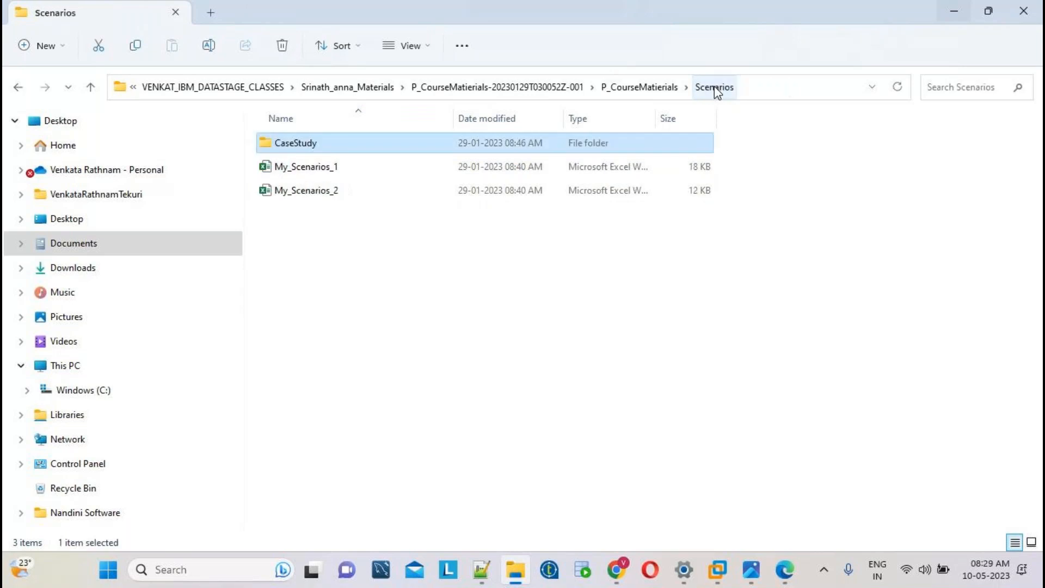
pyautogui.click(574, 89)
pyautogui.click(592, 90)
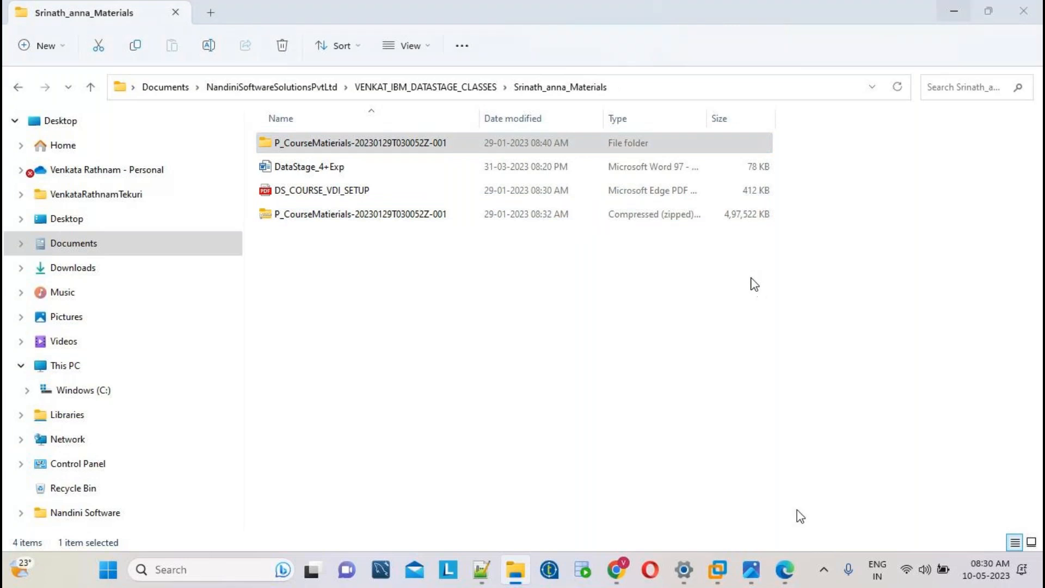
# Bring NandiniSoftwareSolutionsPvtLtd_Advertisement.jpg to the front in Photos.
pyautogui.moveTo(756, 581)
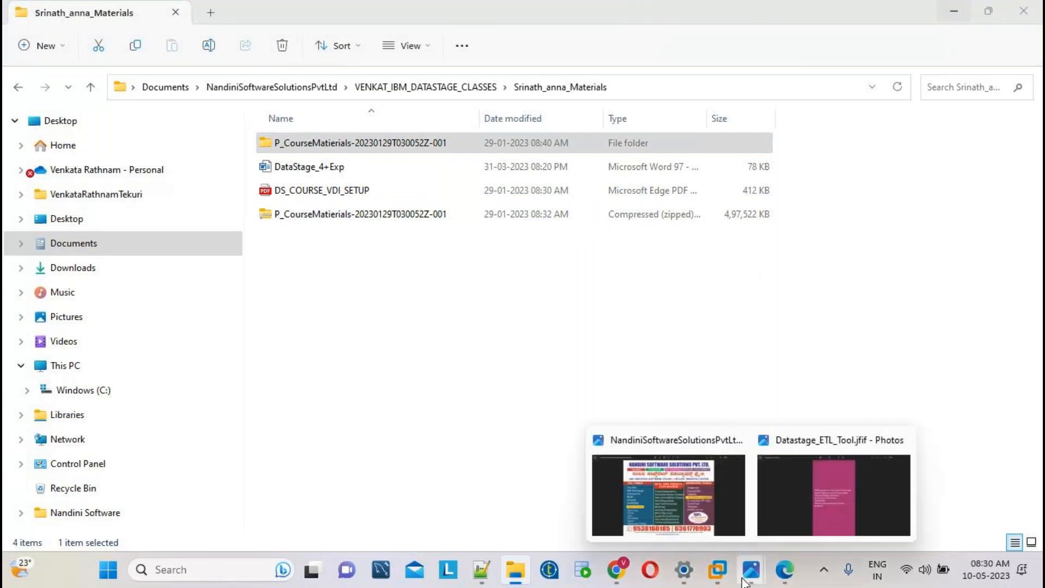
pyautogui.click(695, 495)
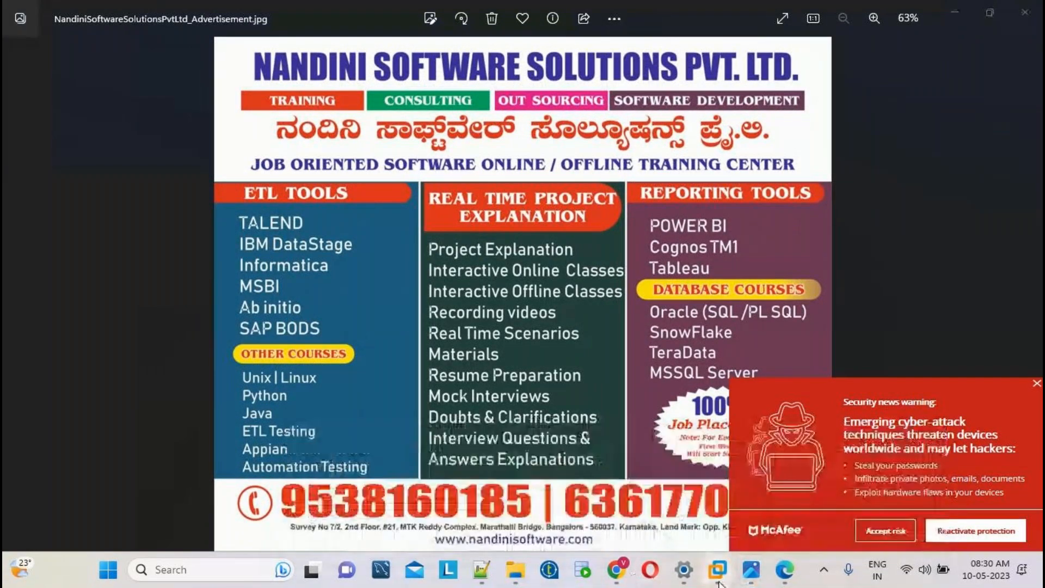
pyautogui.moveTo(615, 570)
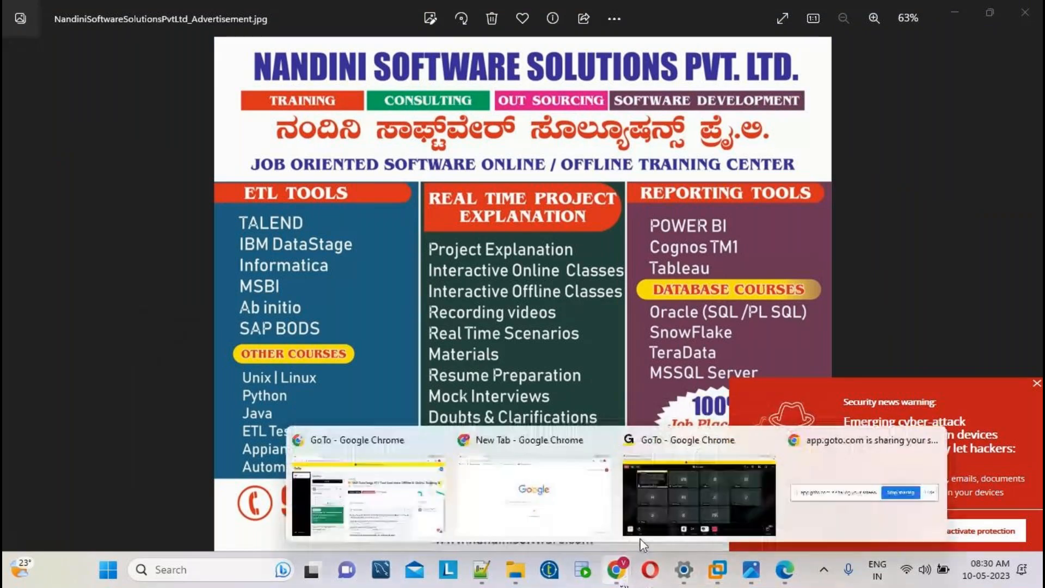